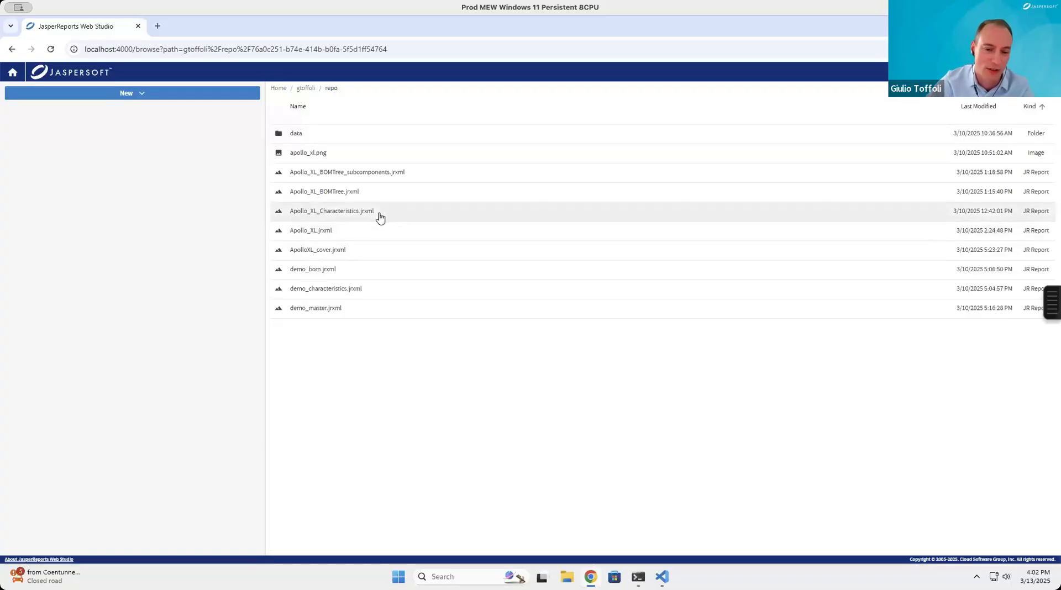
Open the Apollo_XL.jrxml report, preview it and page through from the cover to the last page.
left_click(325, 230)
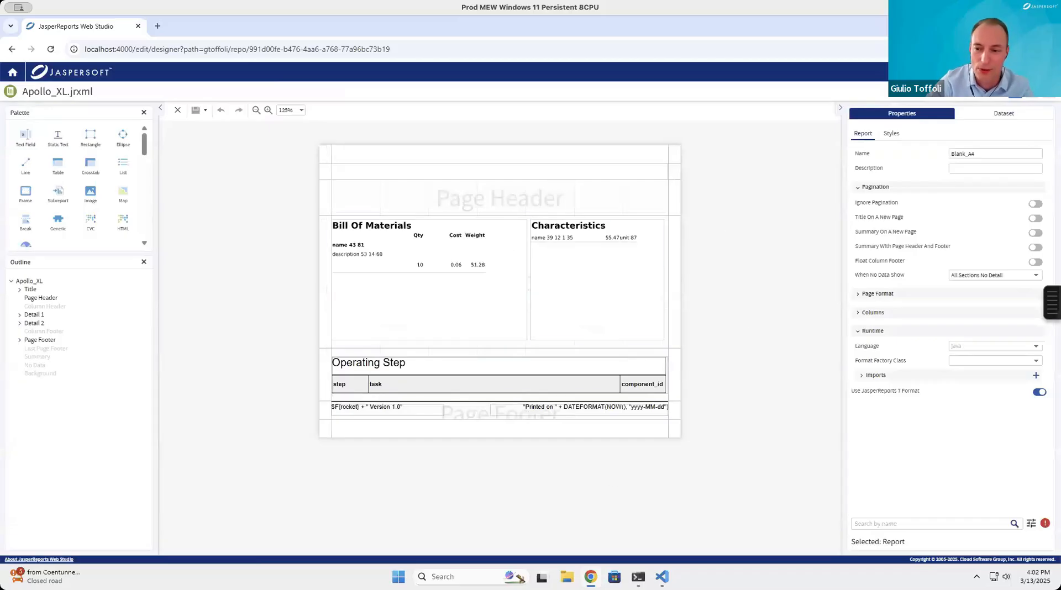
left_click(1047, 92)
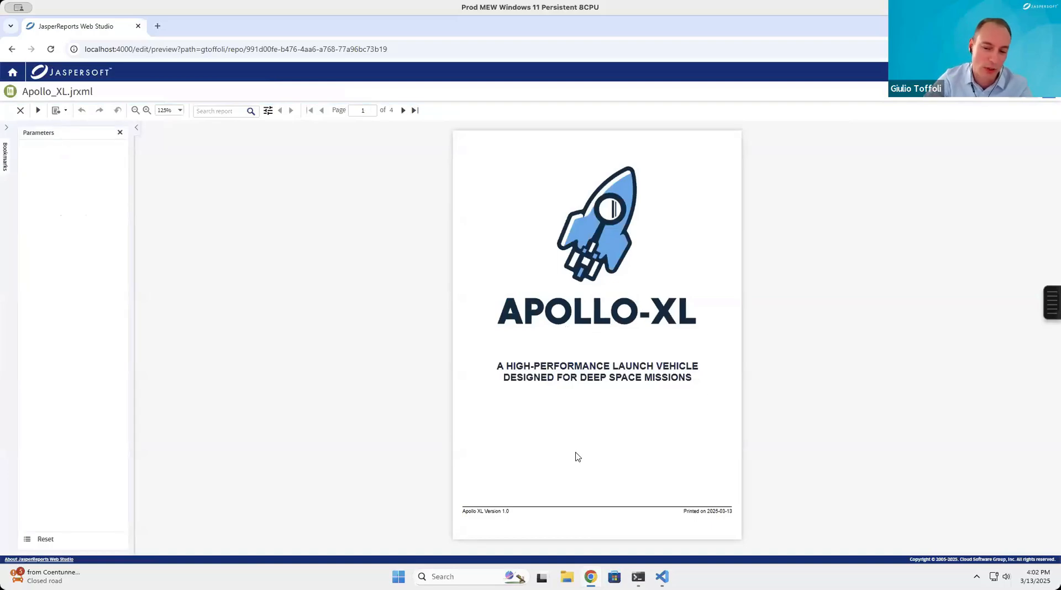
left_click(404, 110)
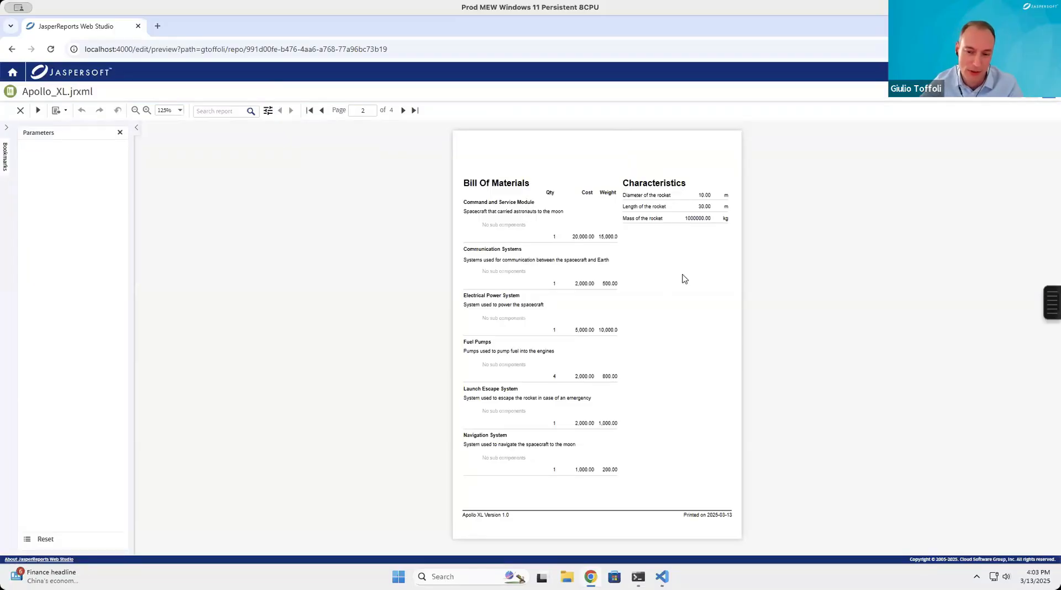
left_click(403, 111)
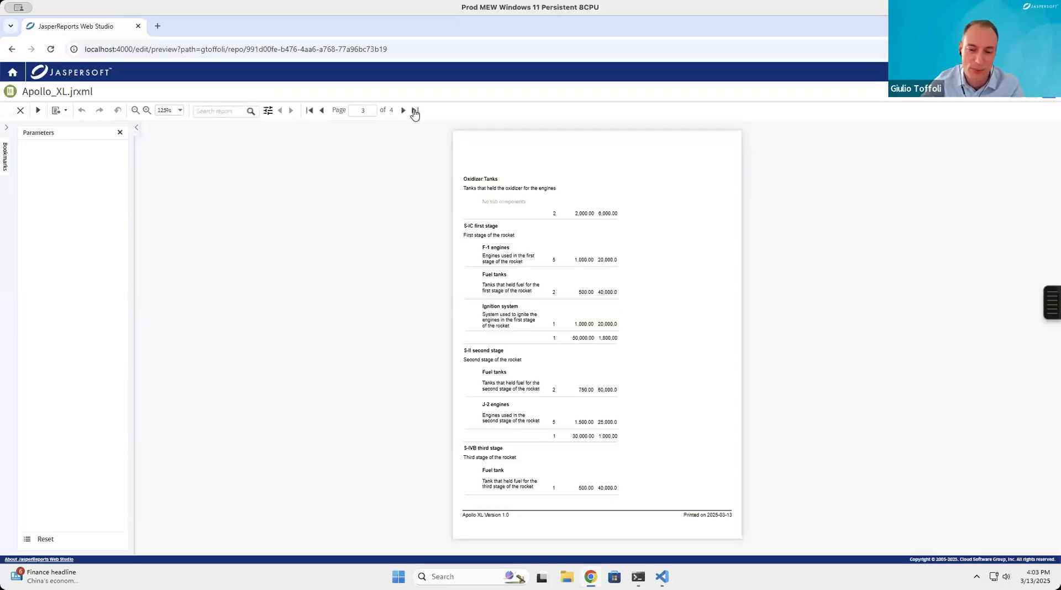
left_click(415, 111)
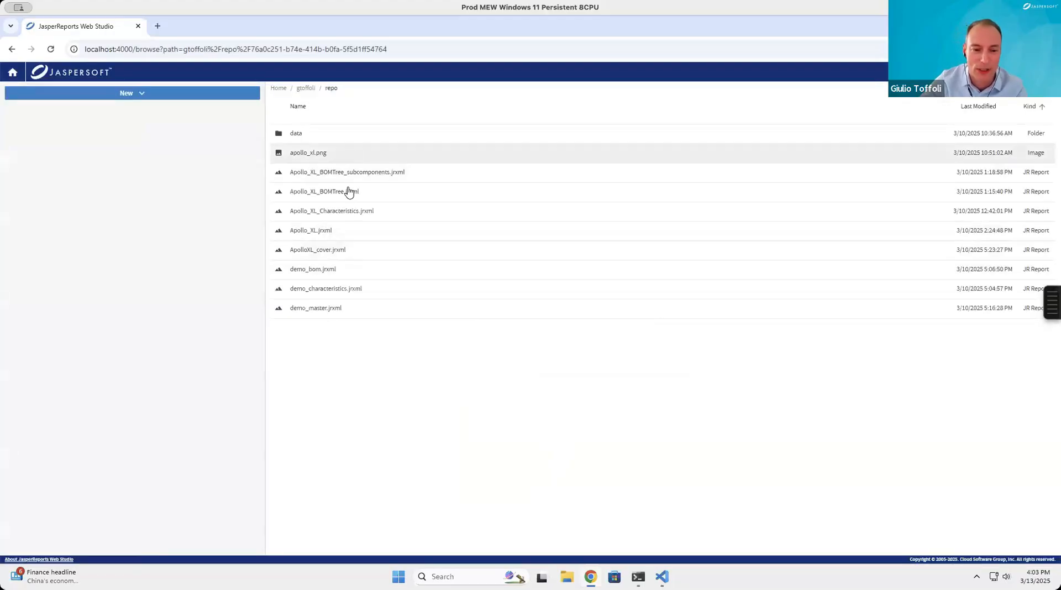
Open ApolloXL_cover.jrxml and examine its Title band from the rocket logo down to the footer text.
left_click(356, 255)
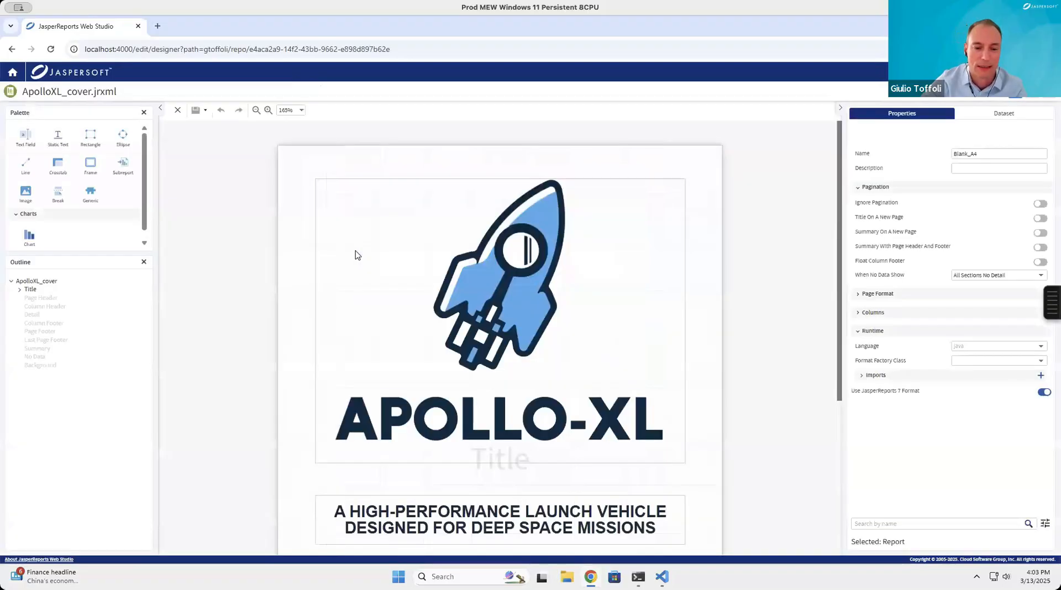
scroll(373, 300, "down", 5)
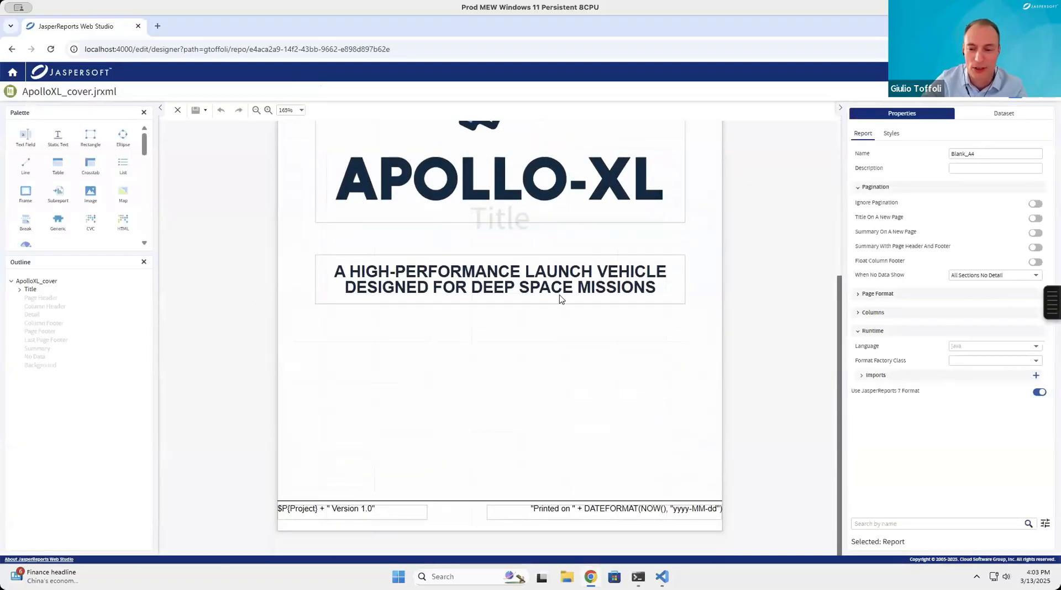
left_click(368, 348)
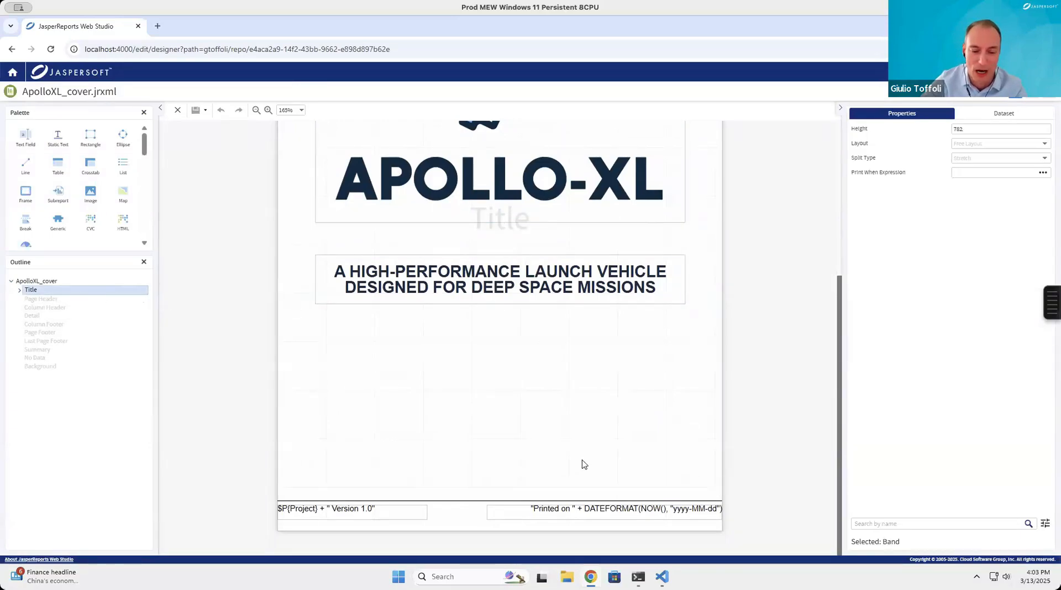
scroll(581, 464, "up", 2)
scroll(582, 465, "up", 3)
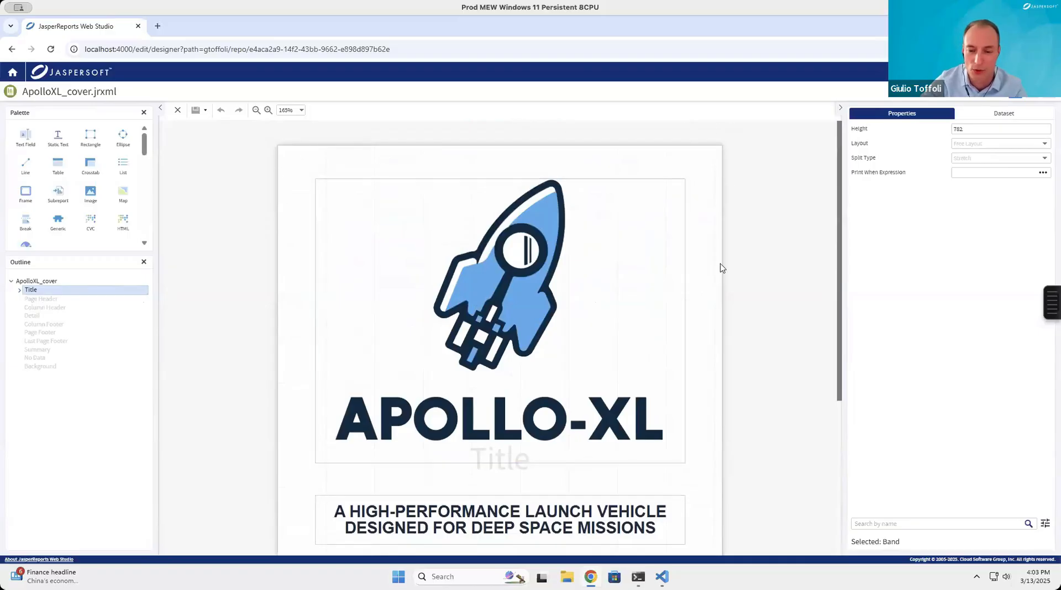
scroll(724, 303, "down", 4)
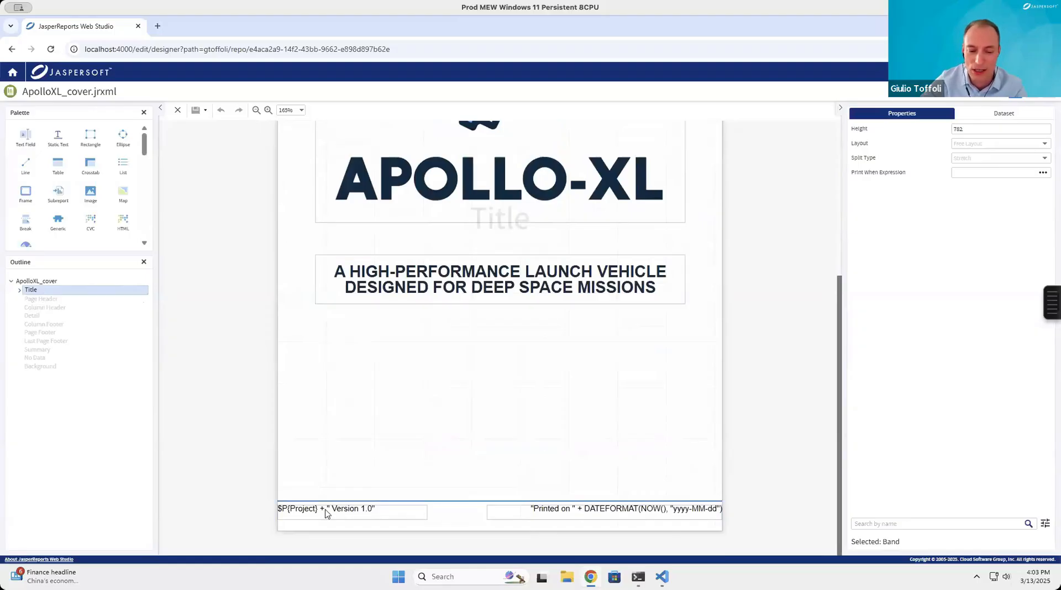
Inspect the project-version and print-date text fields at the foot of the cover, and check the cover in preview.
left_click(342, 512)
left_click(540, 514)
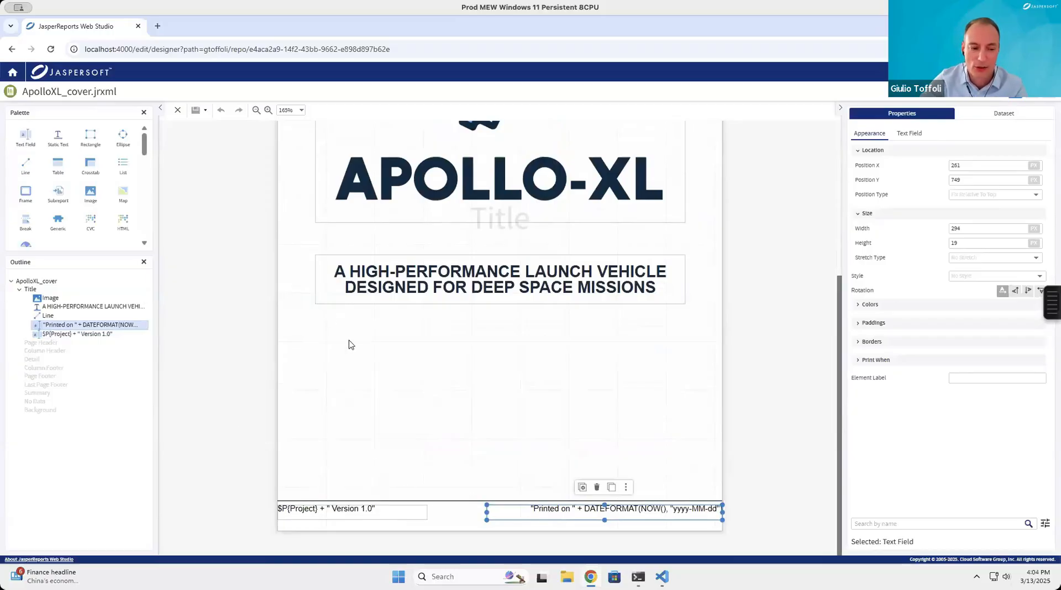
left_click(748, 361)
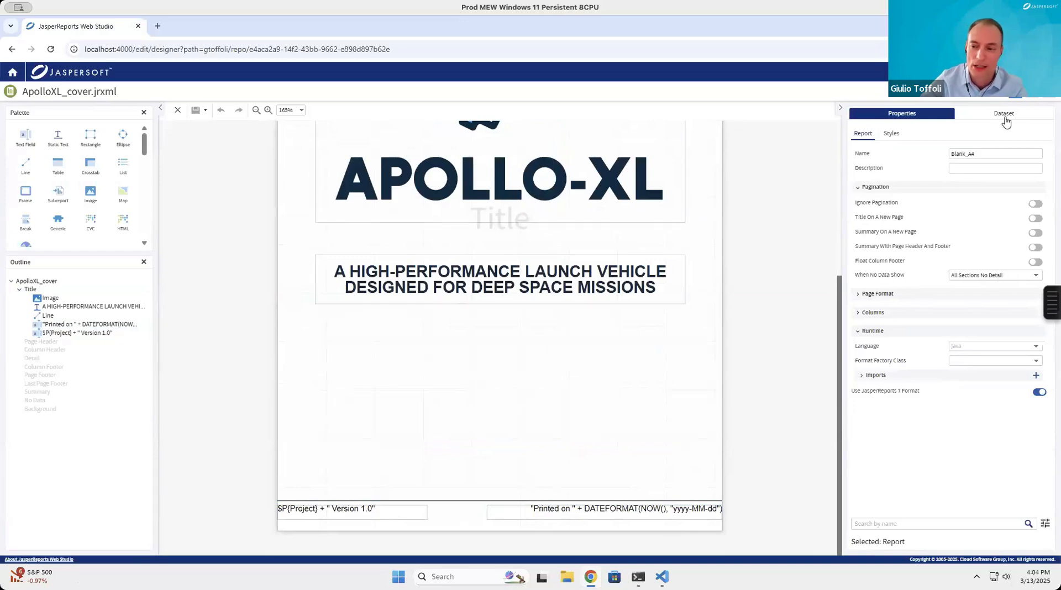
left_click(1048, 91)
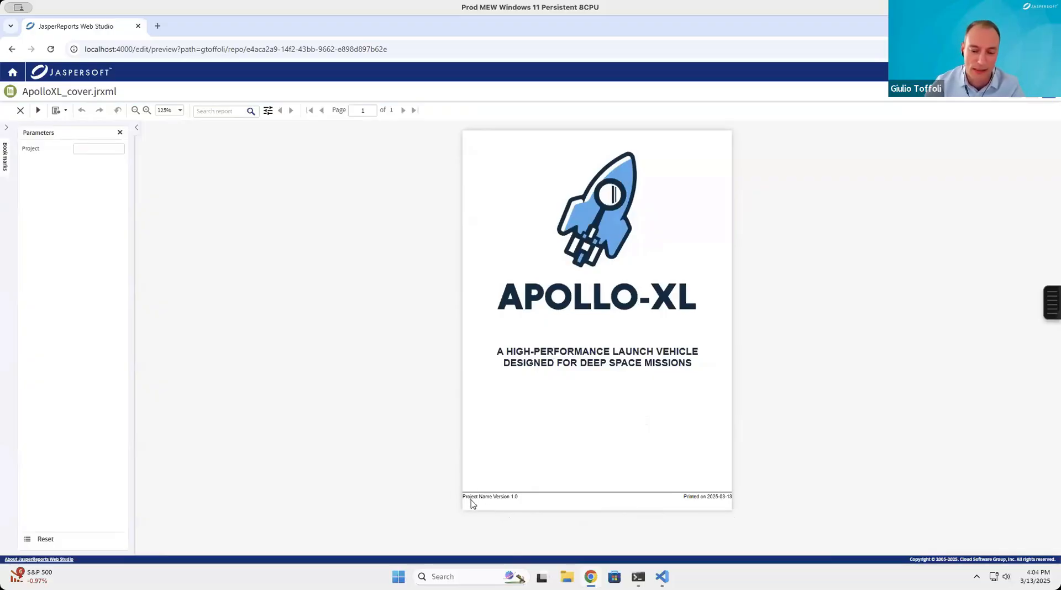
left_click(1015, 99)
Display the parameters of the cover report's Main Dataset.
scroll(499, 425, "down", 1)
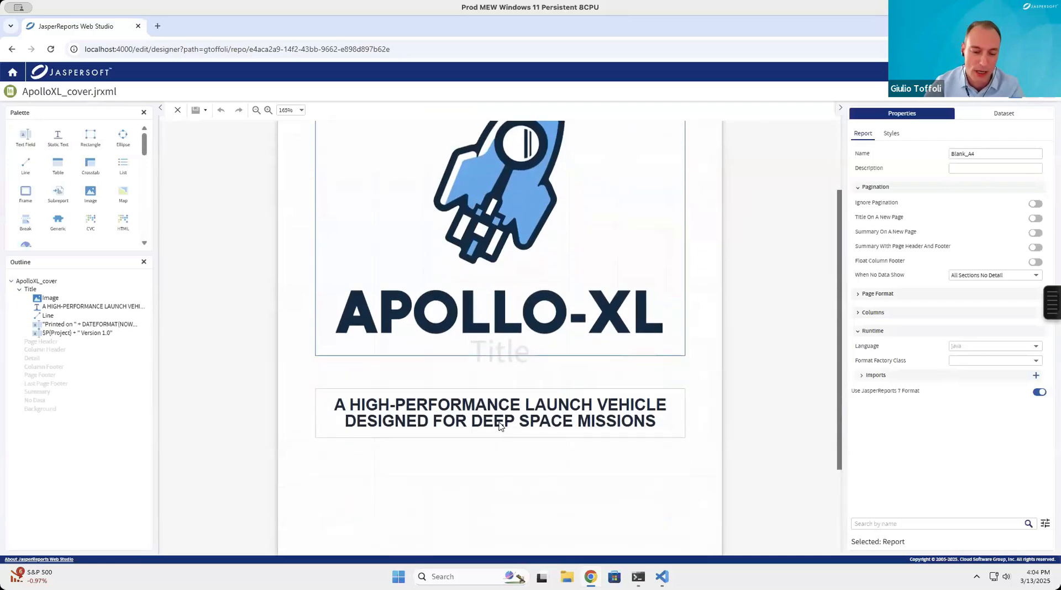
scroll(499, 425, "down", 2)
scroll(434, 419, "down", 1)
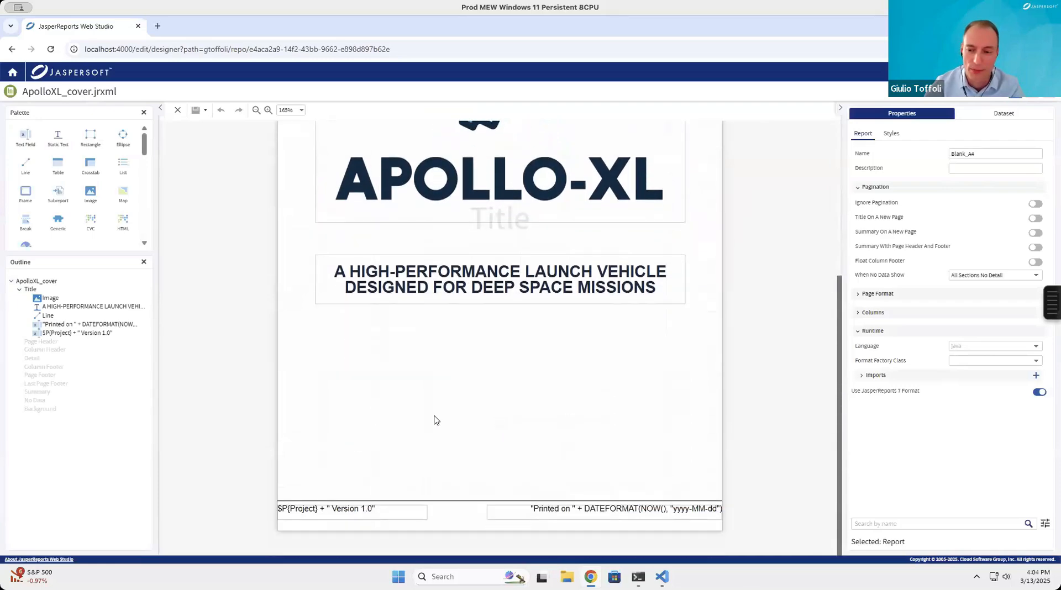
left_click(1013, 116)
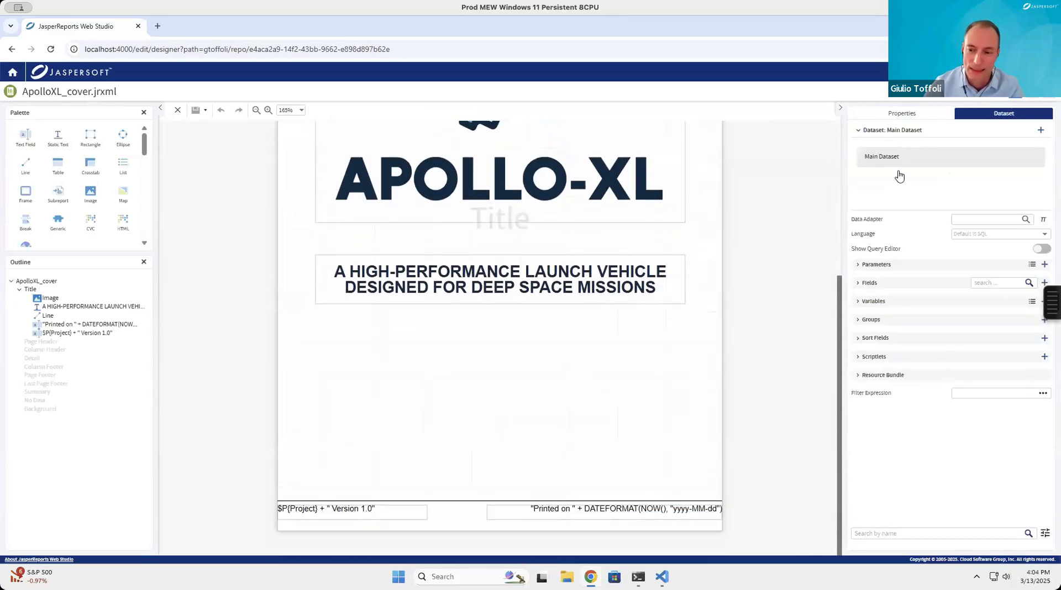
left_click(878, 266)
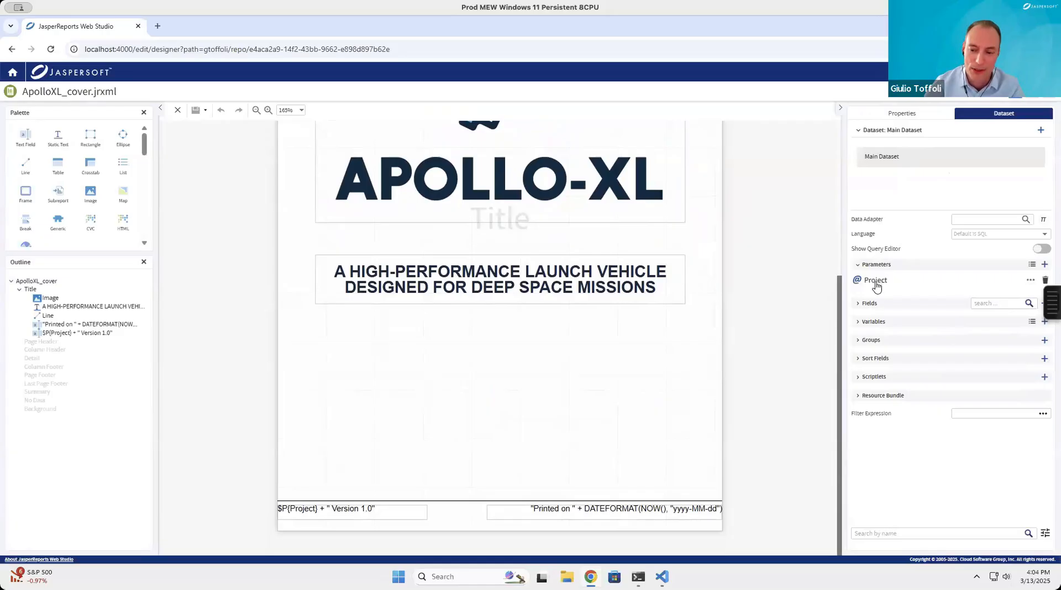
Examine the expression of the project-version text field, including its Project parameter and the available parameters, and close the expression editor.
double_click(339, 517)
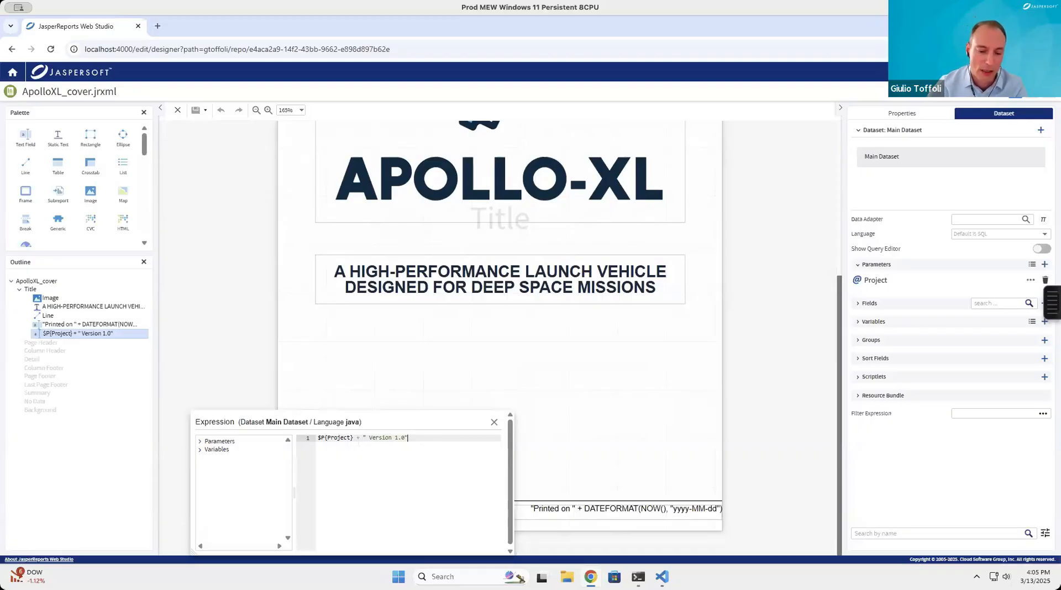
left_click_drag(185, 420, 348, 436)
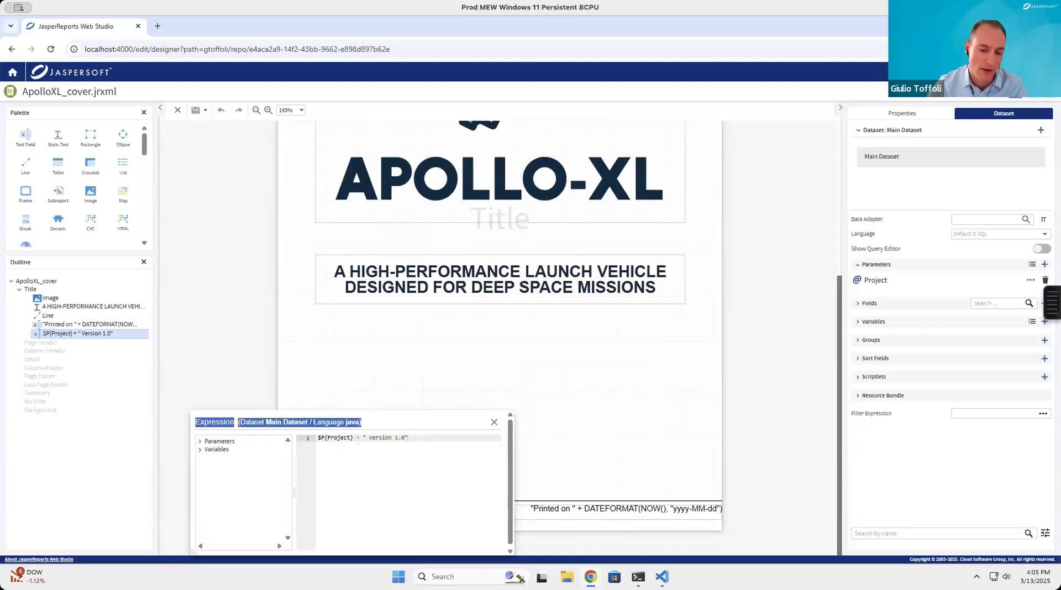
left_click(376, 439)
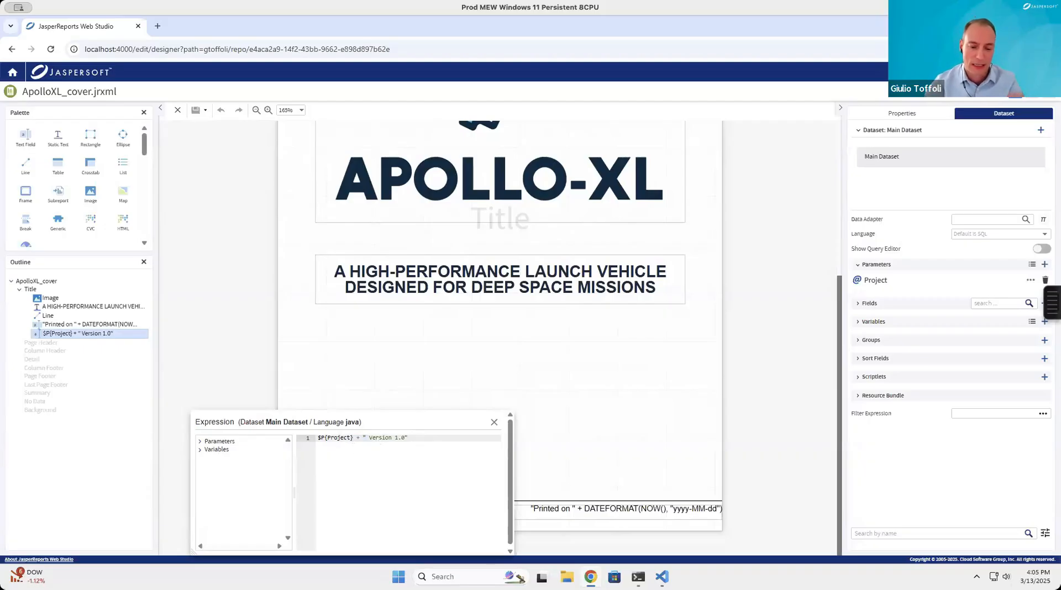
left_click_drag(353, 438, 310, 439)
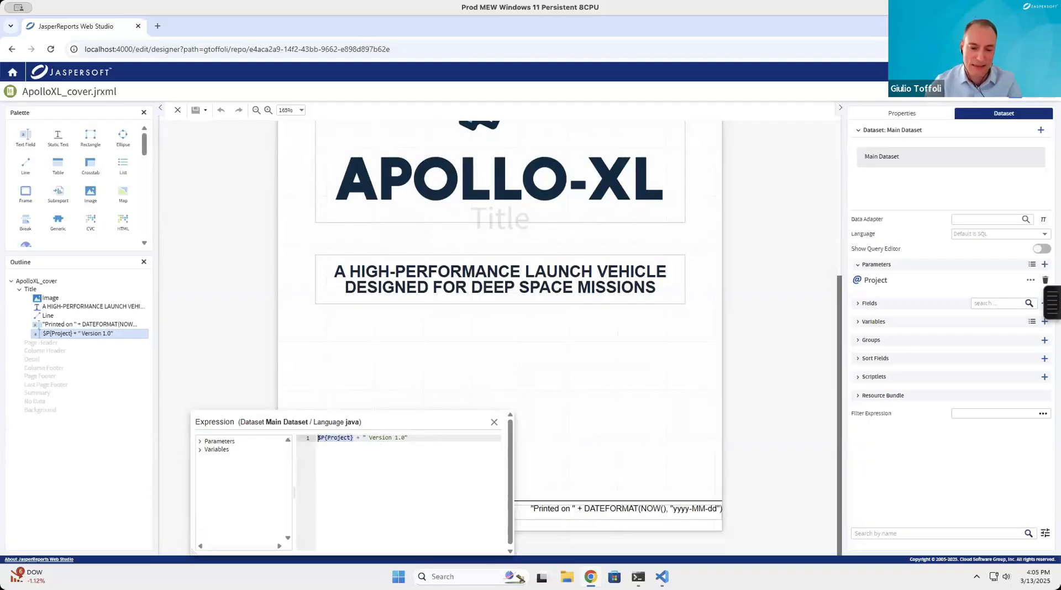
left_click_drag(409, 438, 304, 444)
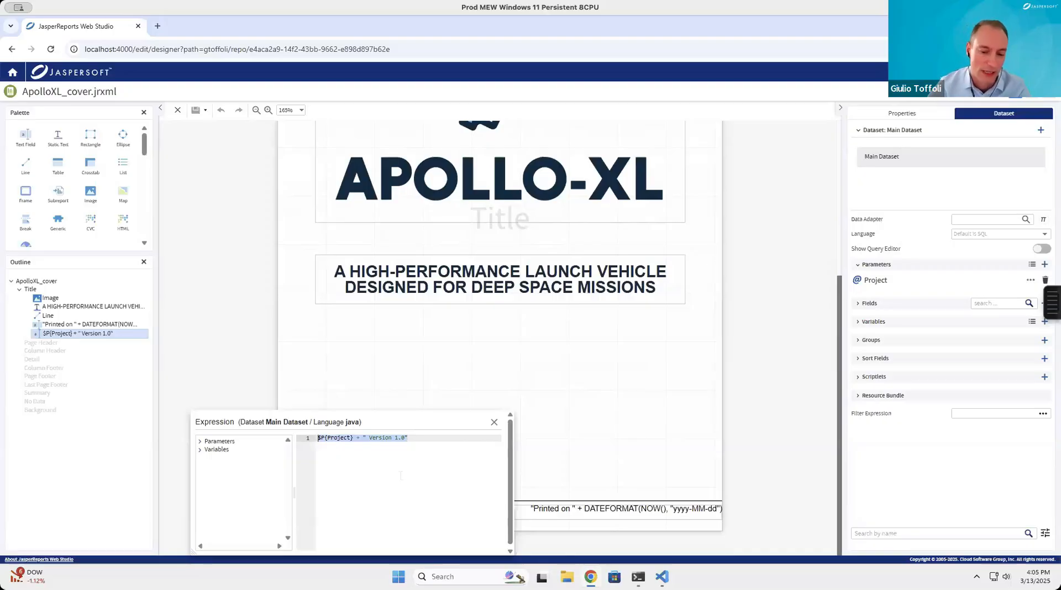
left_click(374, 453)
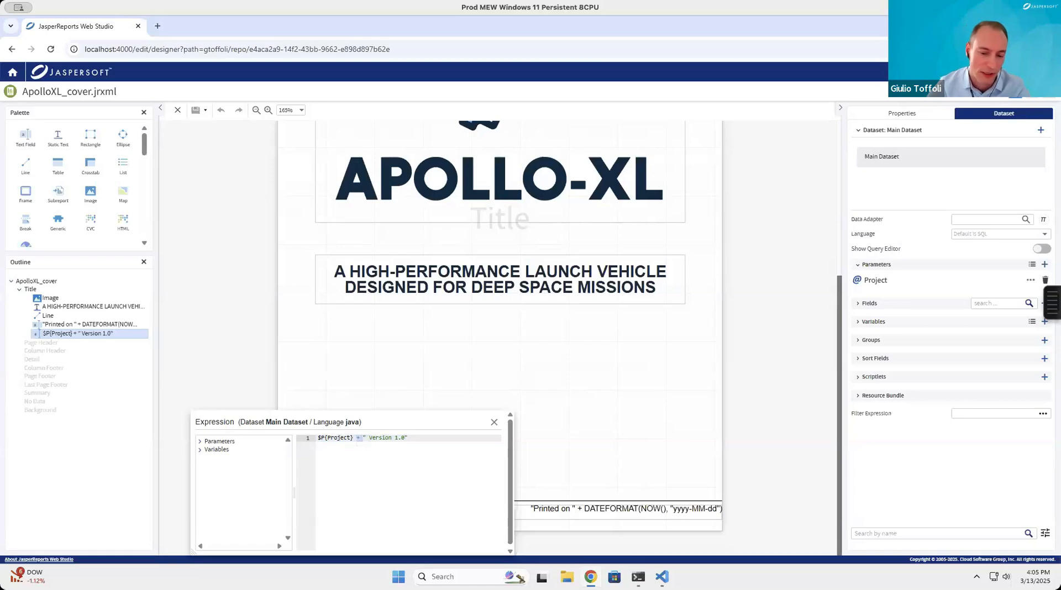
left_click(362, 438)
left_click_drag(353, 439, 307, 440)
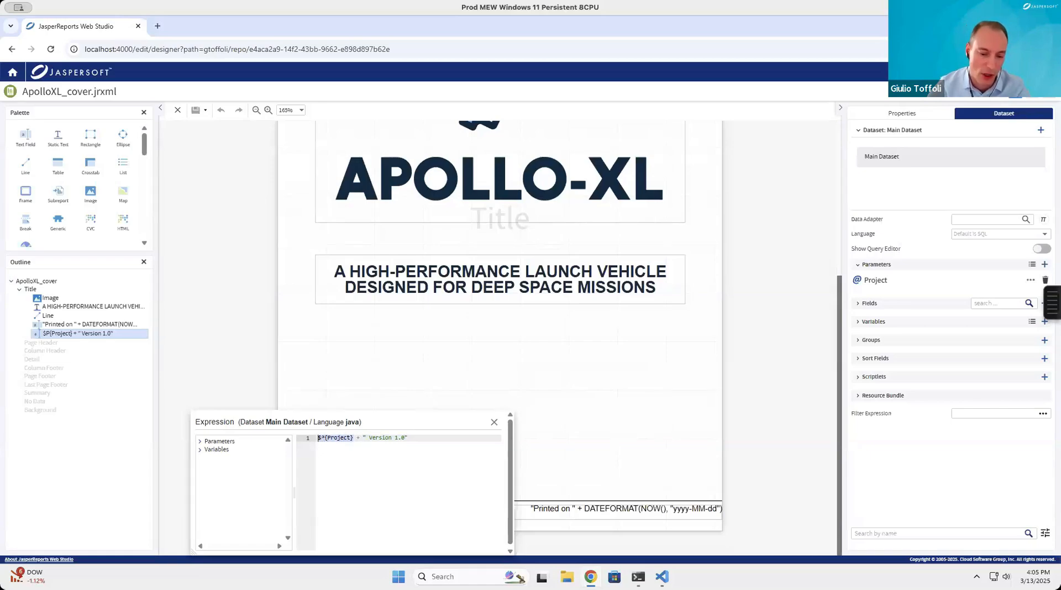
left_click(201, 442)
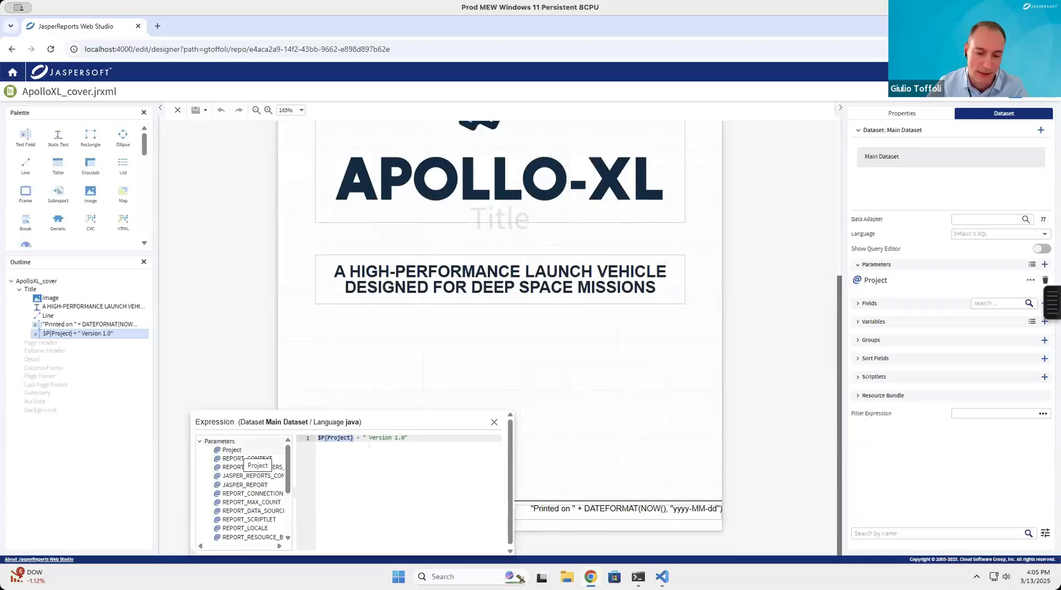
left_click(494, 425)
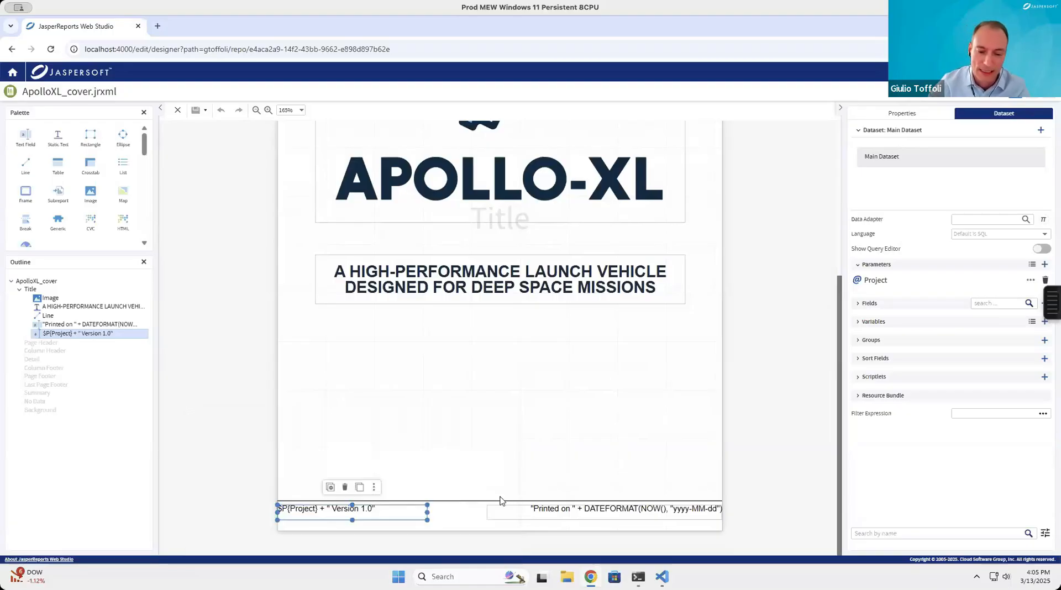
Open the print-date text field's expression and examine its static text, DATEFORMAT function, NOW() argument and date pattern.
double_click(622, 515)
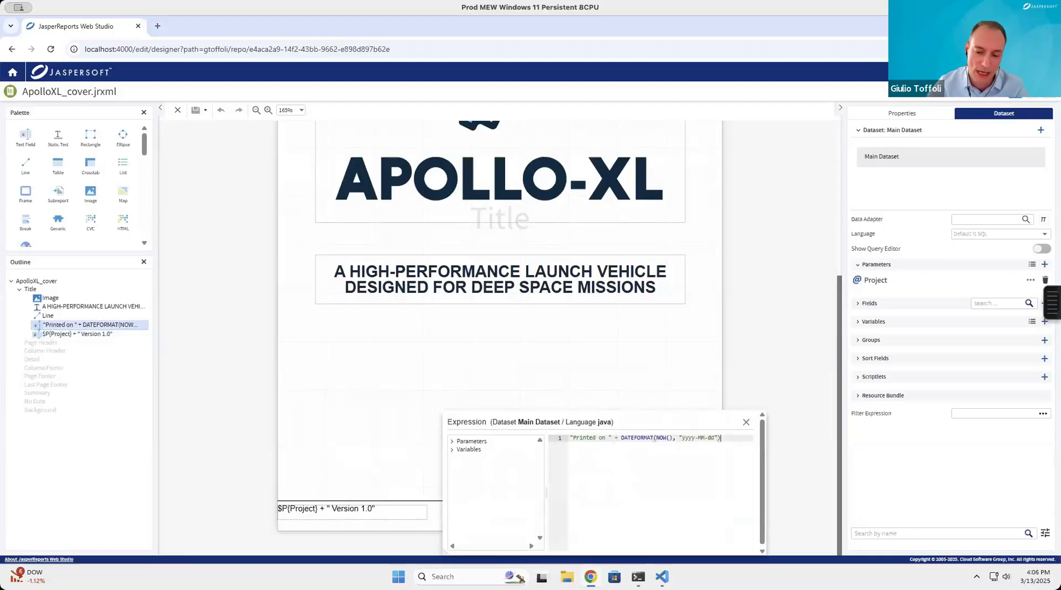
left_click_drag(570, 438, 614, 438)
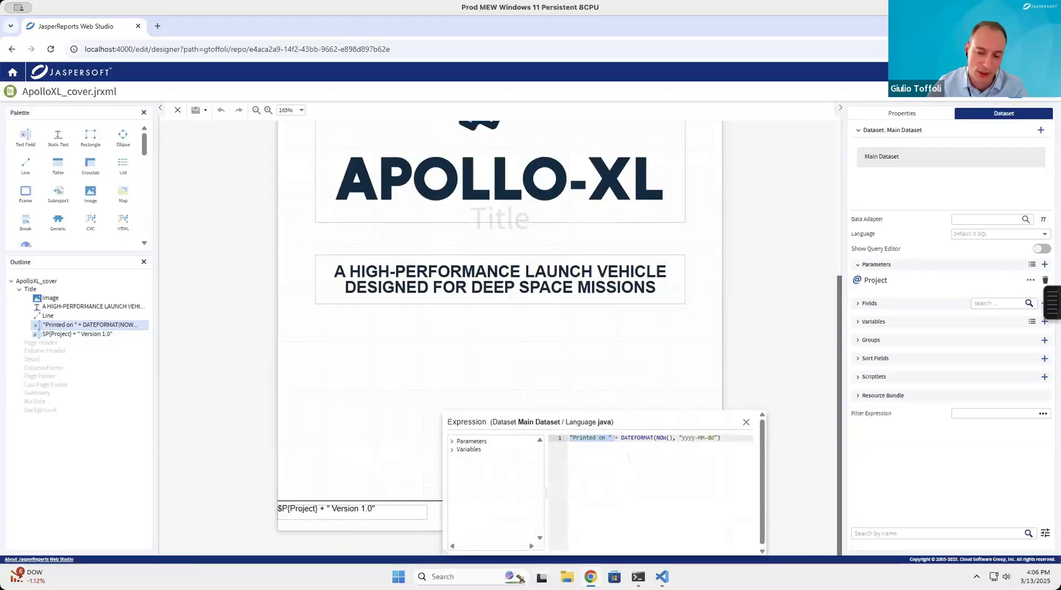
double_click(637, 437)
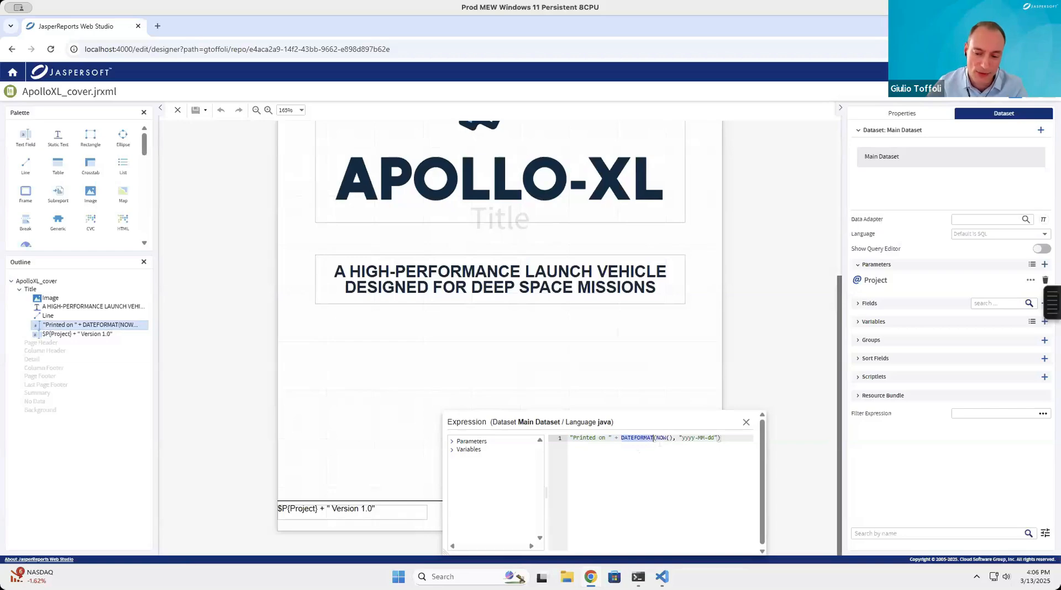
mouse_move(656, 439)
left_mouse_down()
mouse_move(716, 438)
mouse_move(662, 438)
mouse_move(672, 439)
left_mouse_up()
left_click(660, 438)
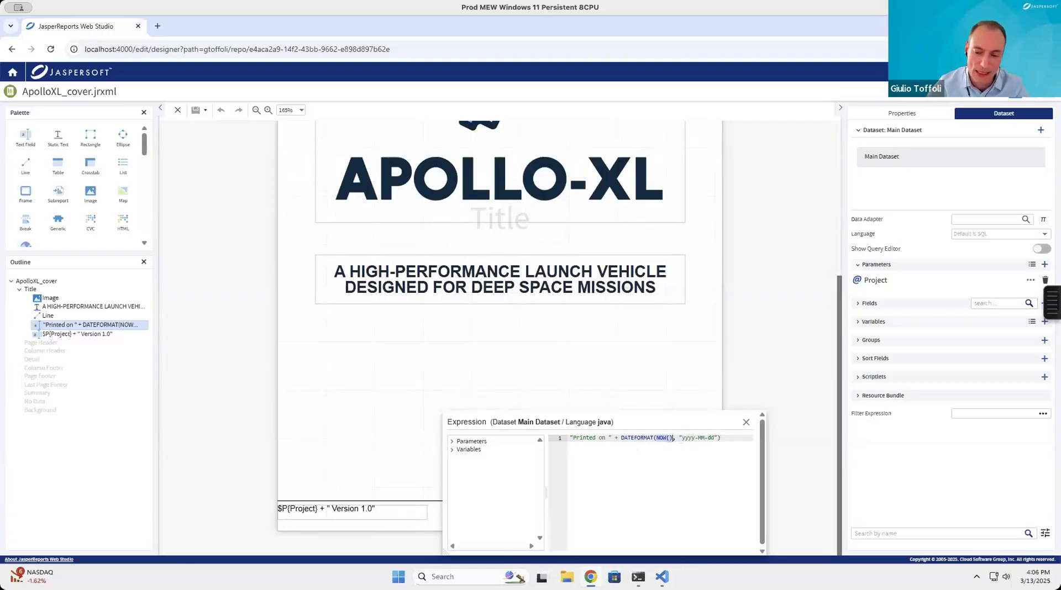
left_click_drag(678, 438, 719, 438)
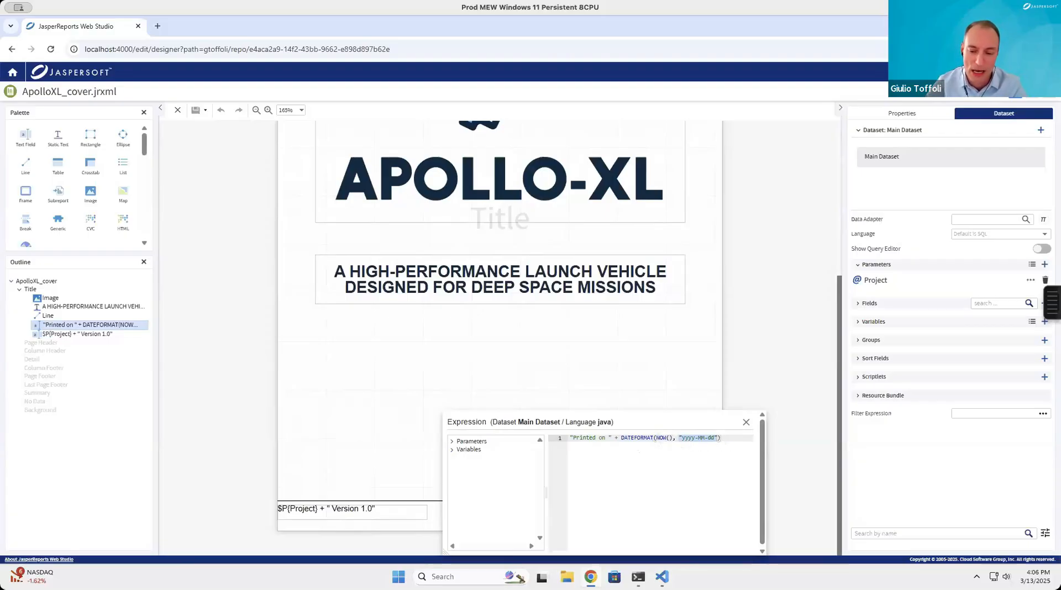
double_click(668, 439)
left_click_drag(668, 438, 673, 438)
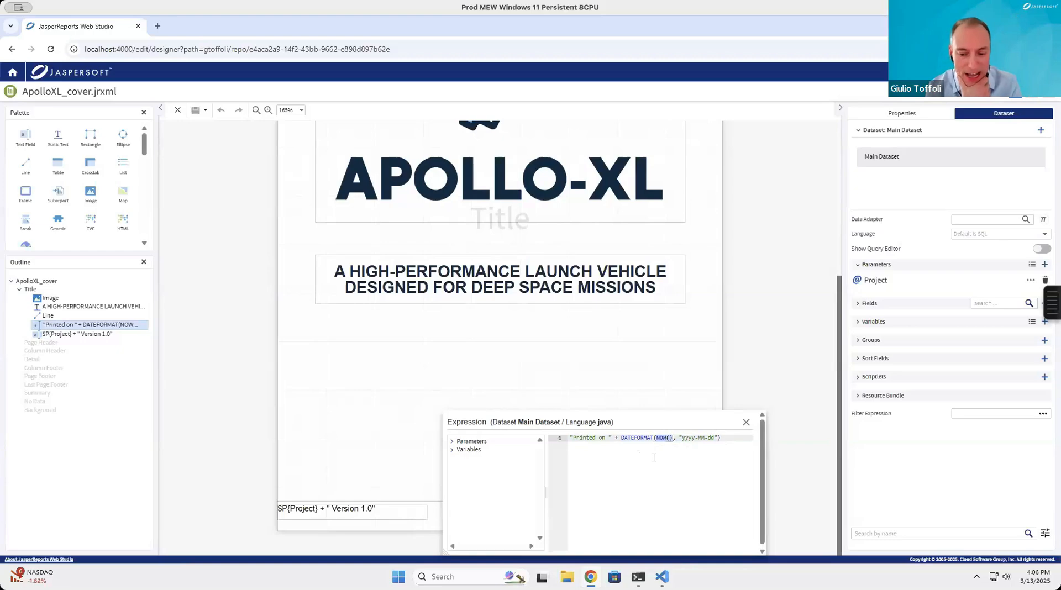
left_click(674, 445)
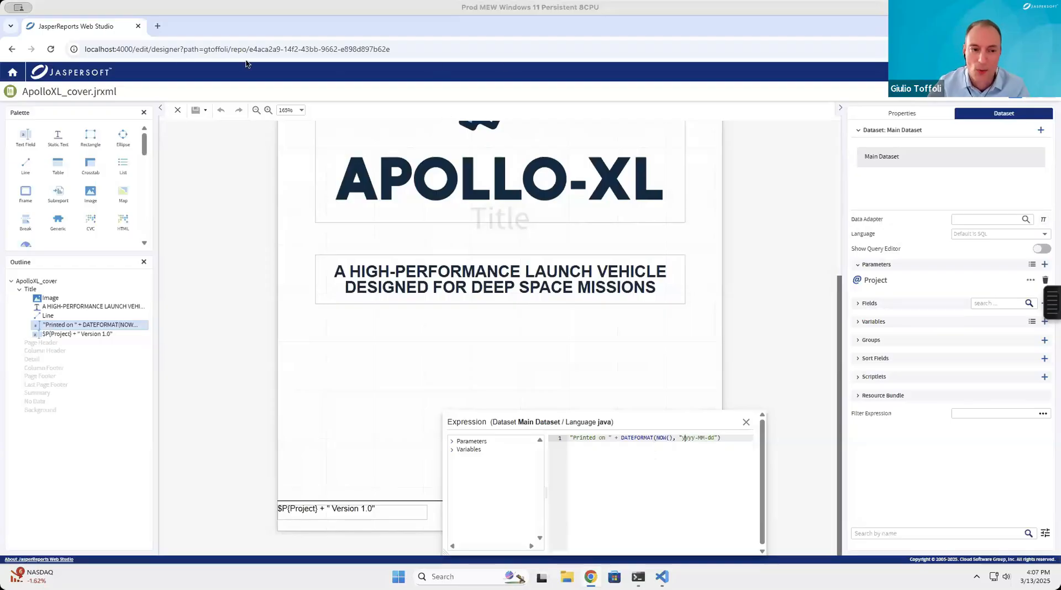
left_click(159, 27)
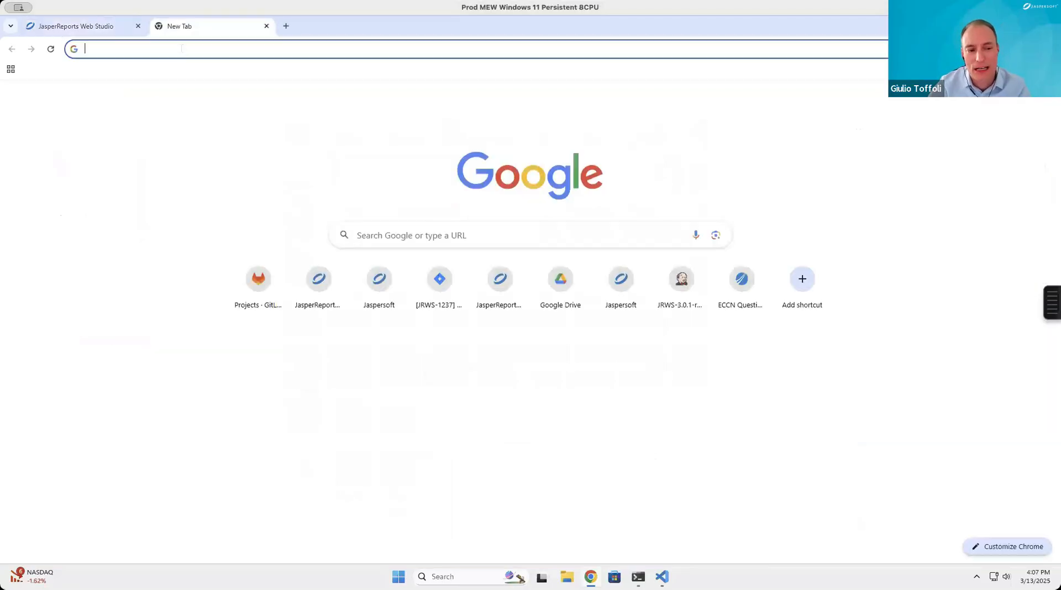
left_click(235, 59)
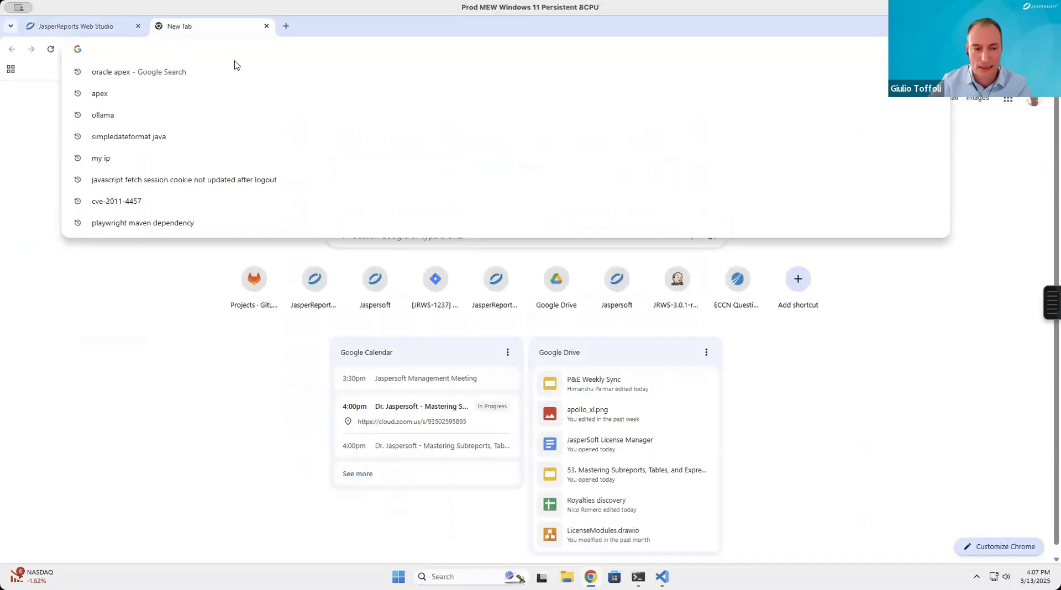
type("https://jasperreports.sourceforge.net/function.reference.html")
key("Return")
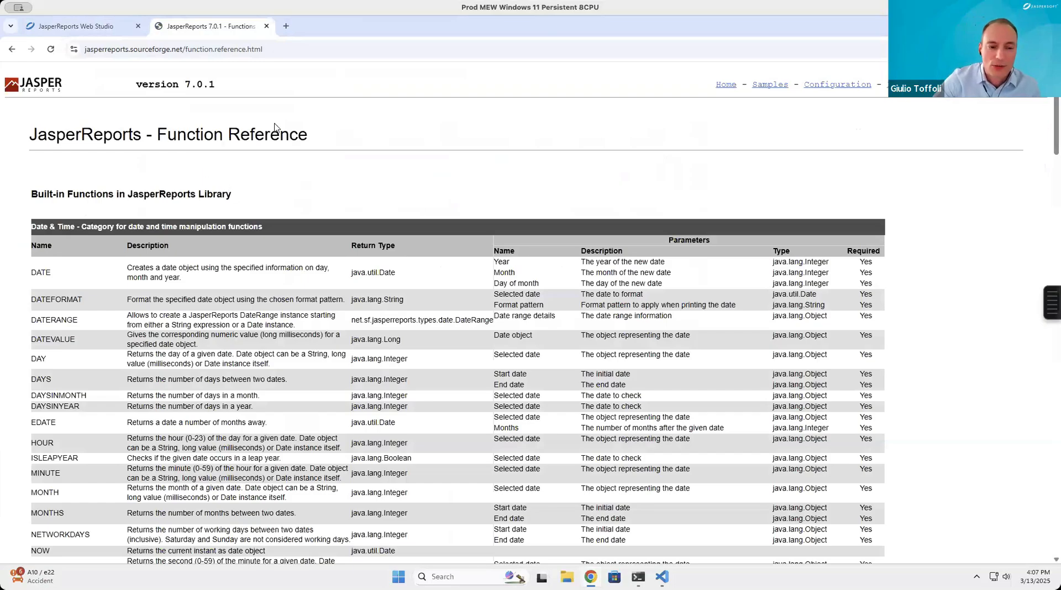
Read through the Date & Time and Logical categories of the built-in function reference.
scroll(103, 246, "down", 5)
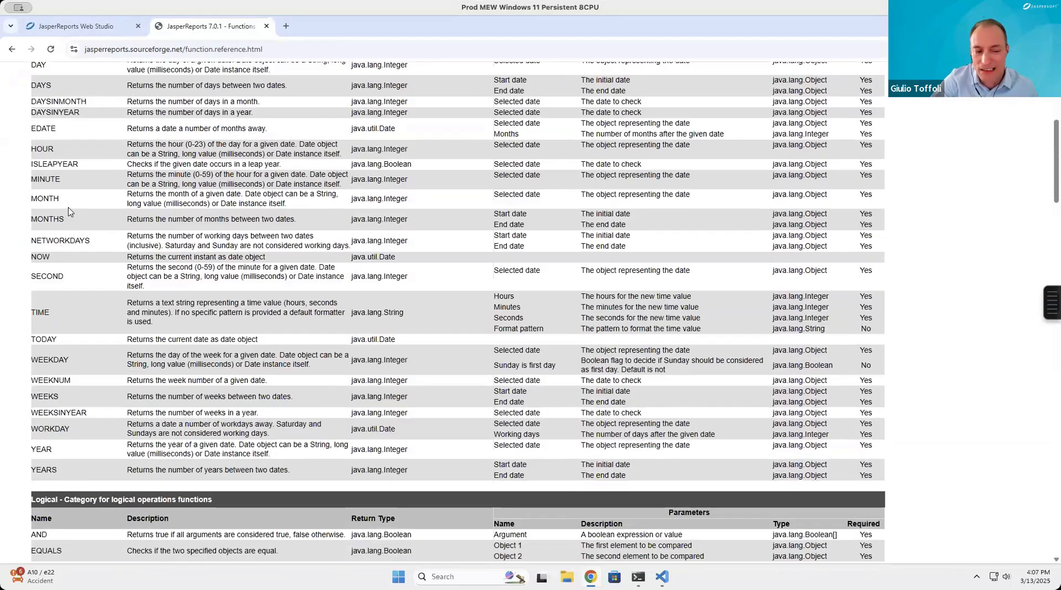
scroll(70, 213, "down", 2)
scroll(69, 213, "down", 2)
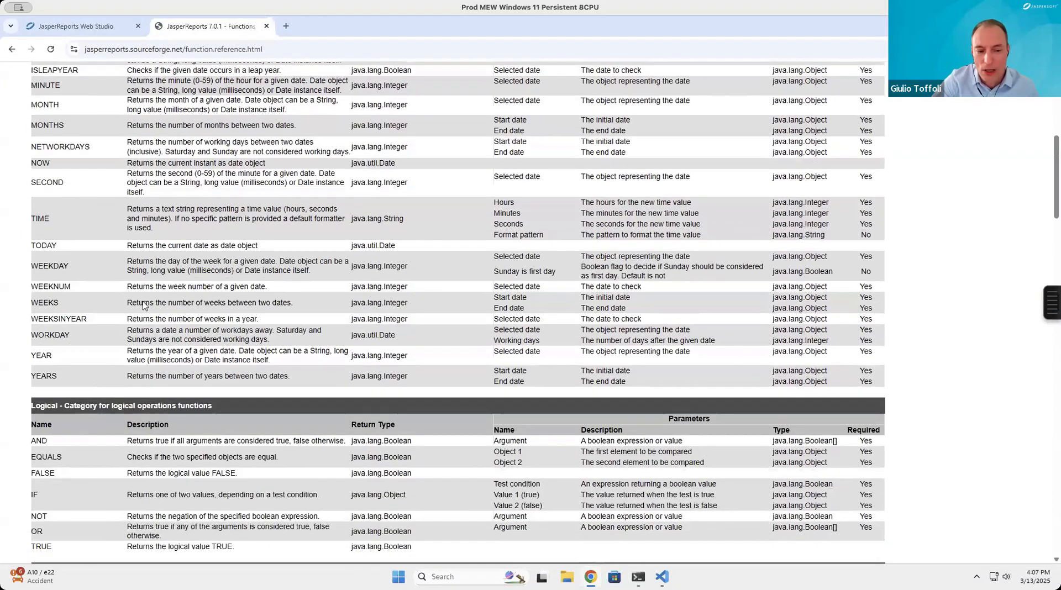
scroll(132, 283, "down", 2)
scroll(128, 260, "down", 1)
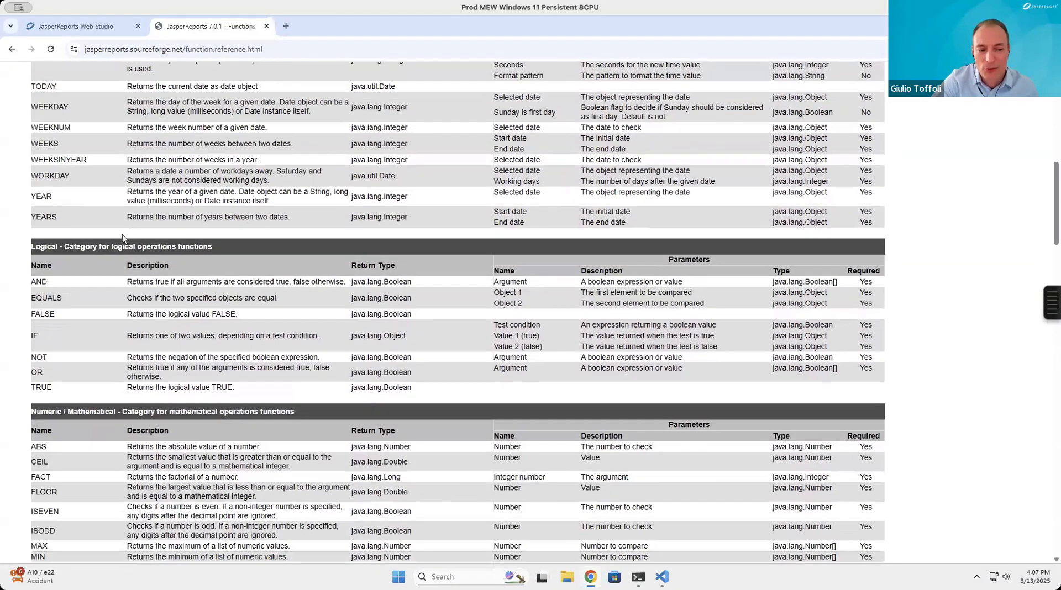
scroll(122, 238, "up", 7)
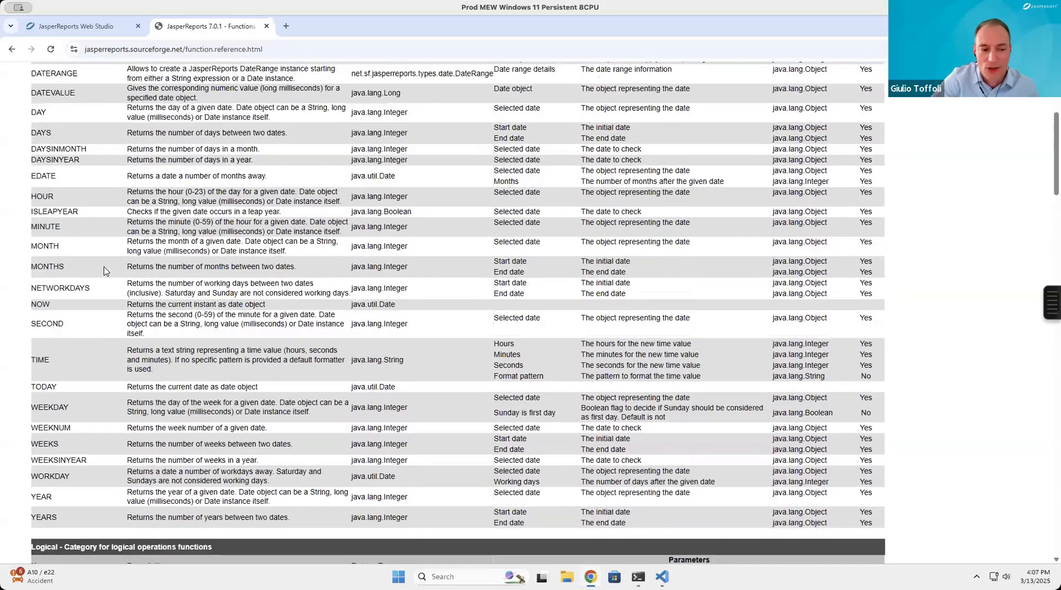
scroll(104, 271, "down", 5)
scroll(105, 271, "down", 2)
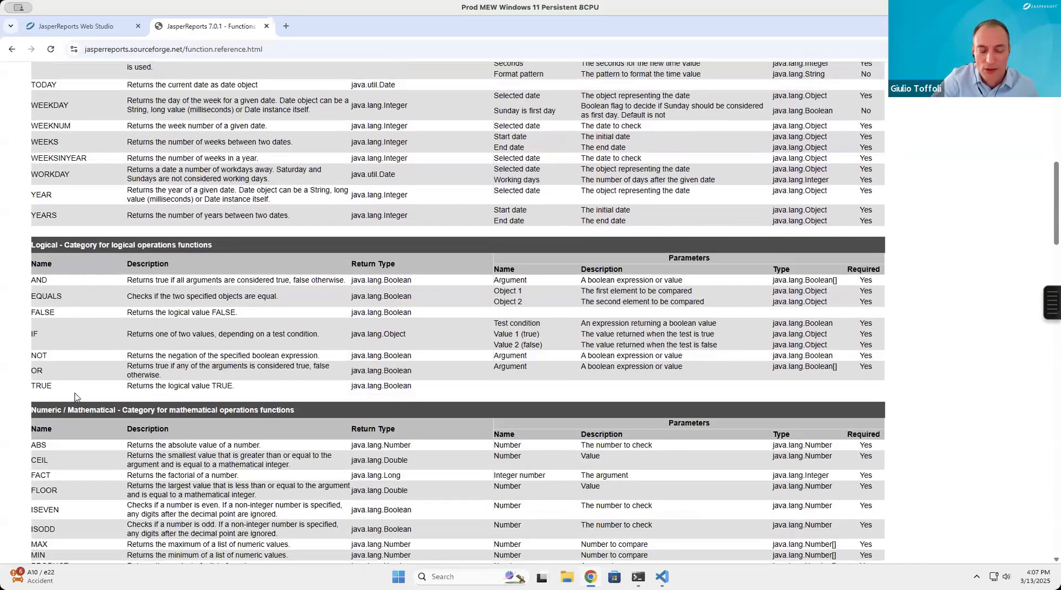
scroll(86, 307, "down", 2)
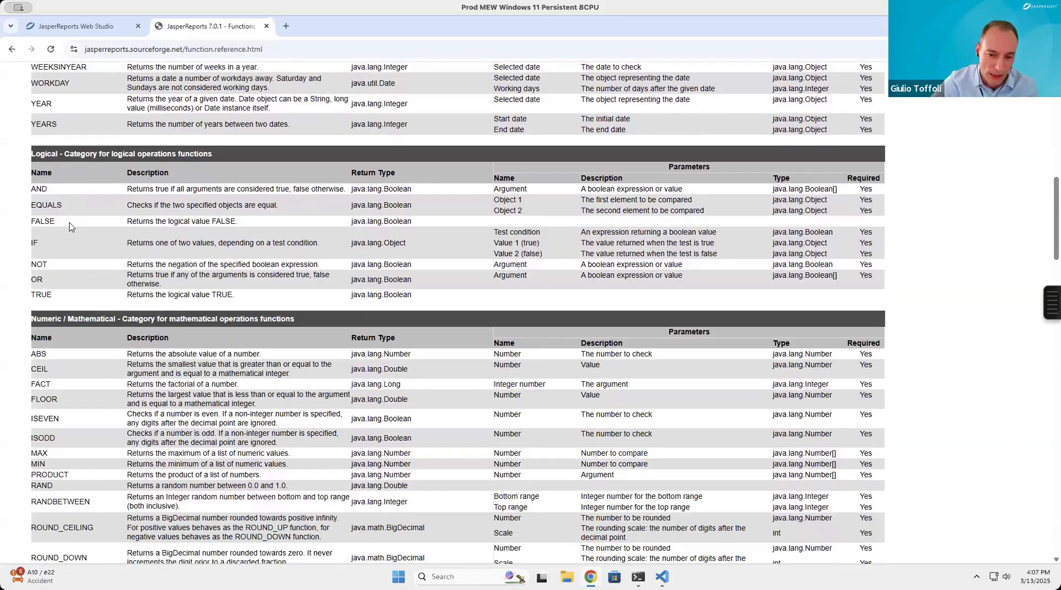
Review the Numeric / Mathematical and Text function categories, continuing down to the built-in function examples.
scroll(62, 300, "down", 2)
scroll(62, 300, "down", 1)
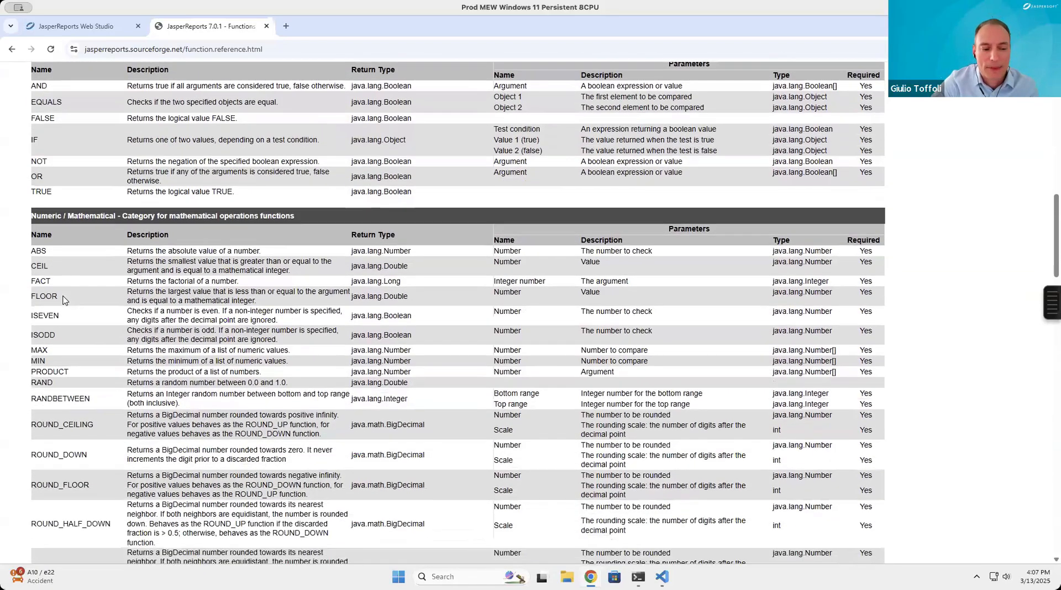
scroll(88, 408, "down", 4)
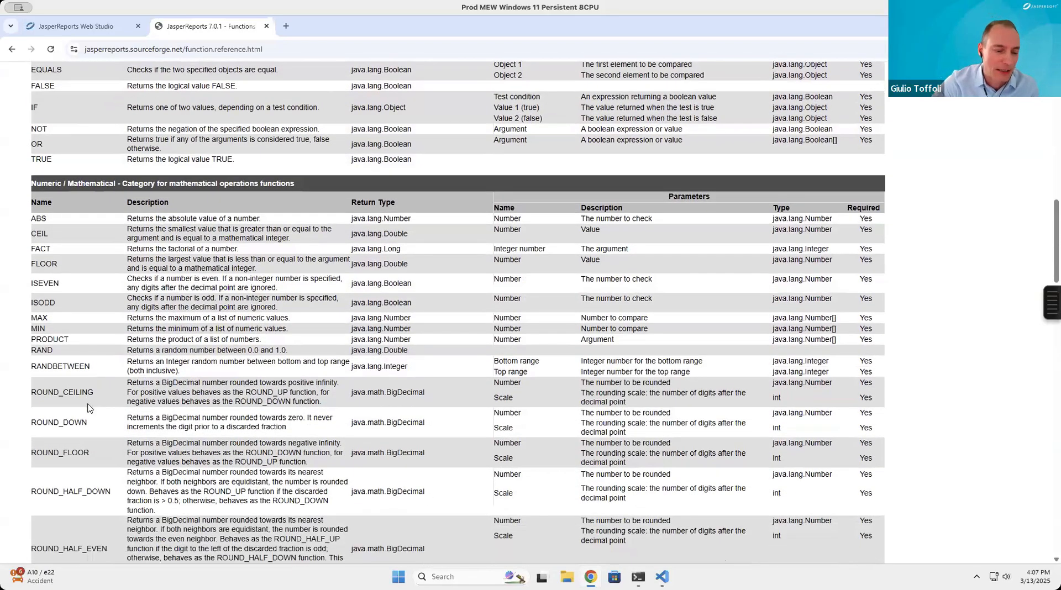
scroll(89, 408, "down", 3)
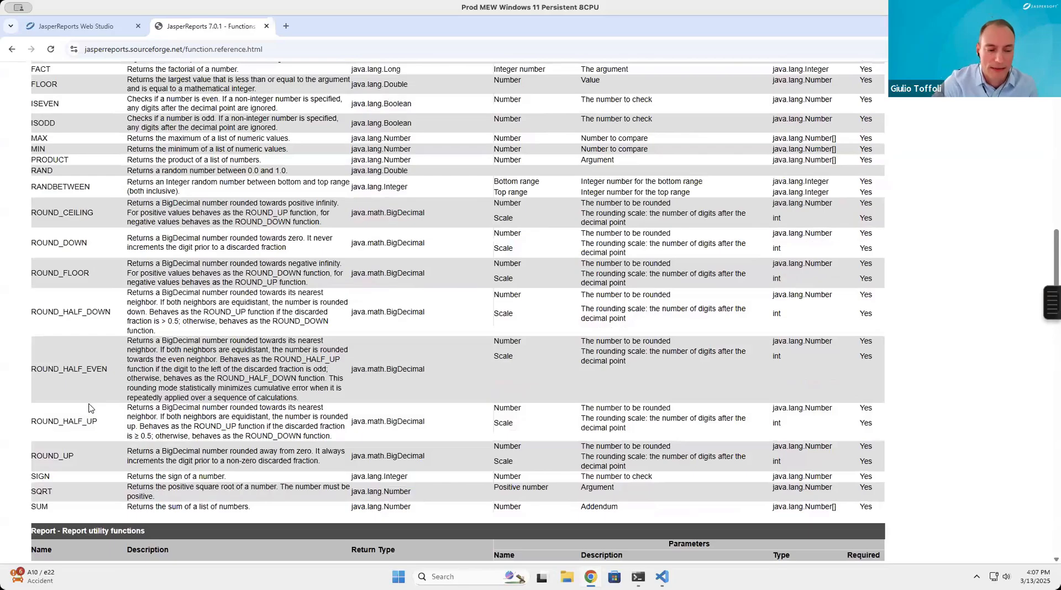
scroll(88, 408, "down", 12)
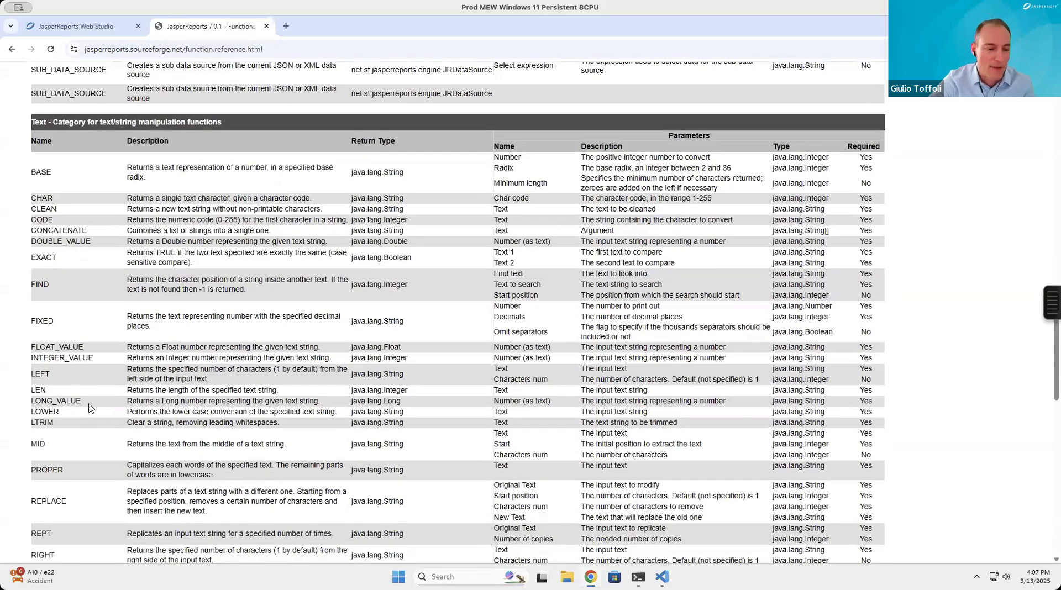
scroll(90, 407, "down", 4)
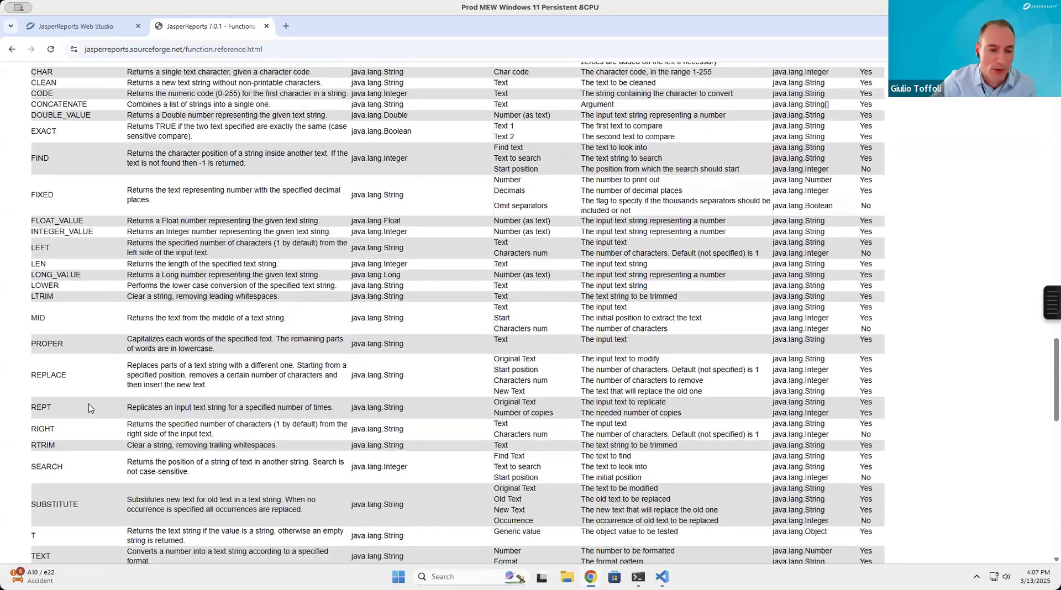
scroll(90, 408, "down", 5)
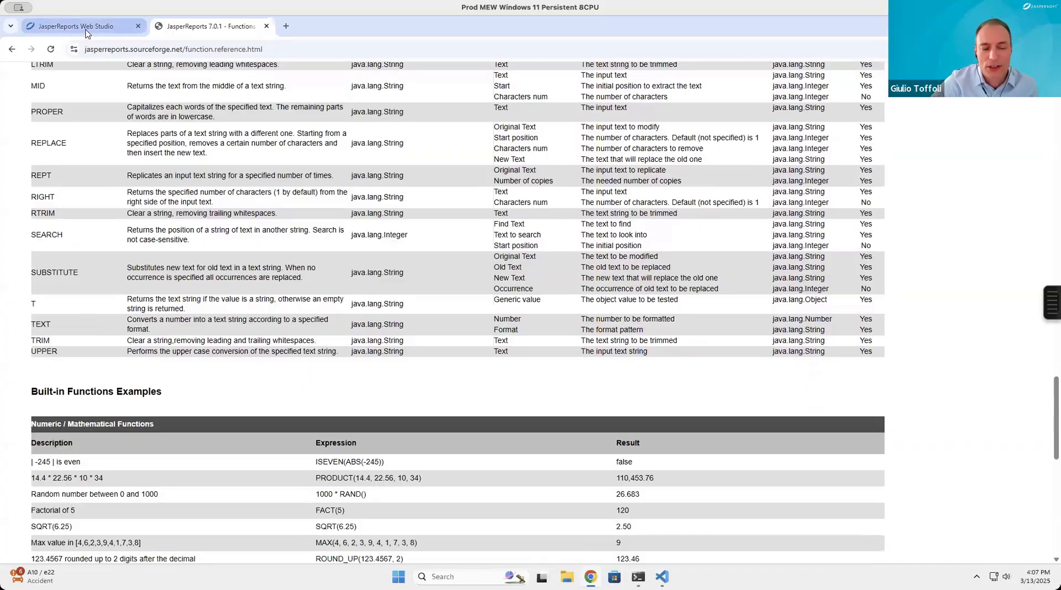
Return to the cover report designer, re-examine DATEFORMAT and NOW() in the print-date expression, and close the expression editor.
left_click(87, 33)
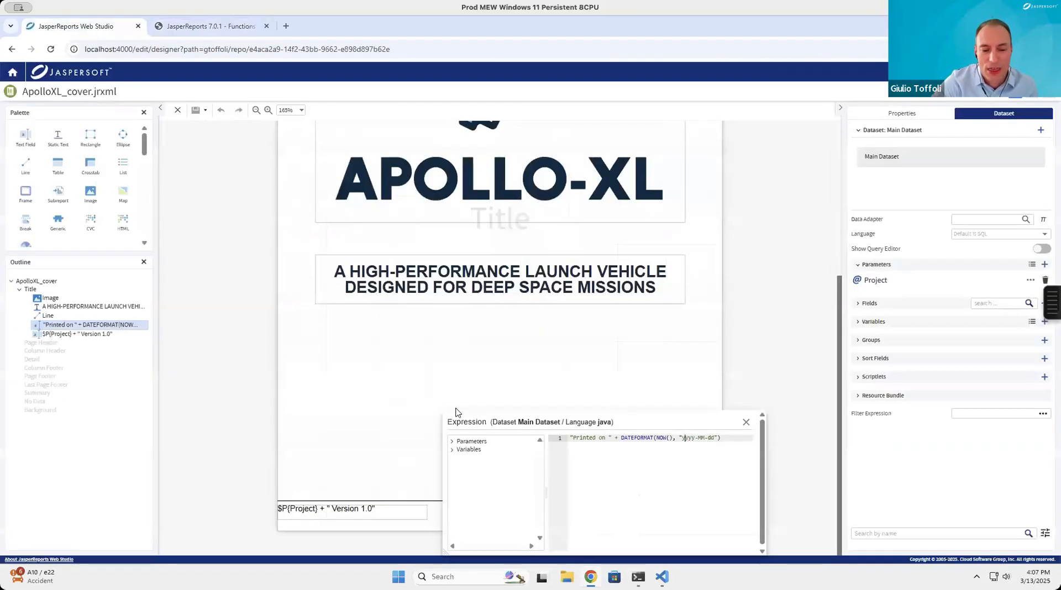
left_click(687, 456)
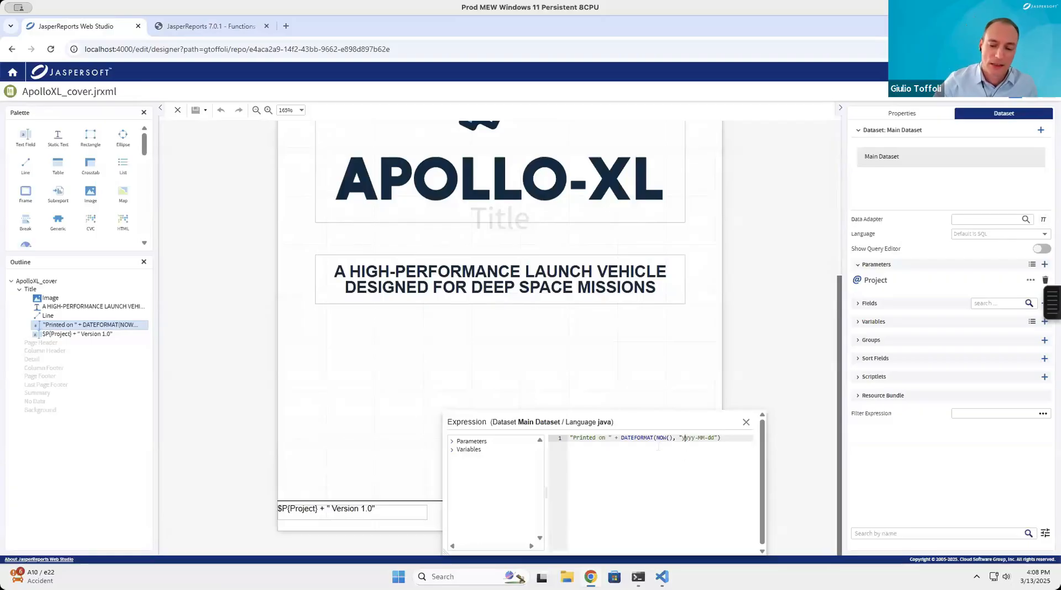
double_click(644, 437)
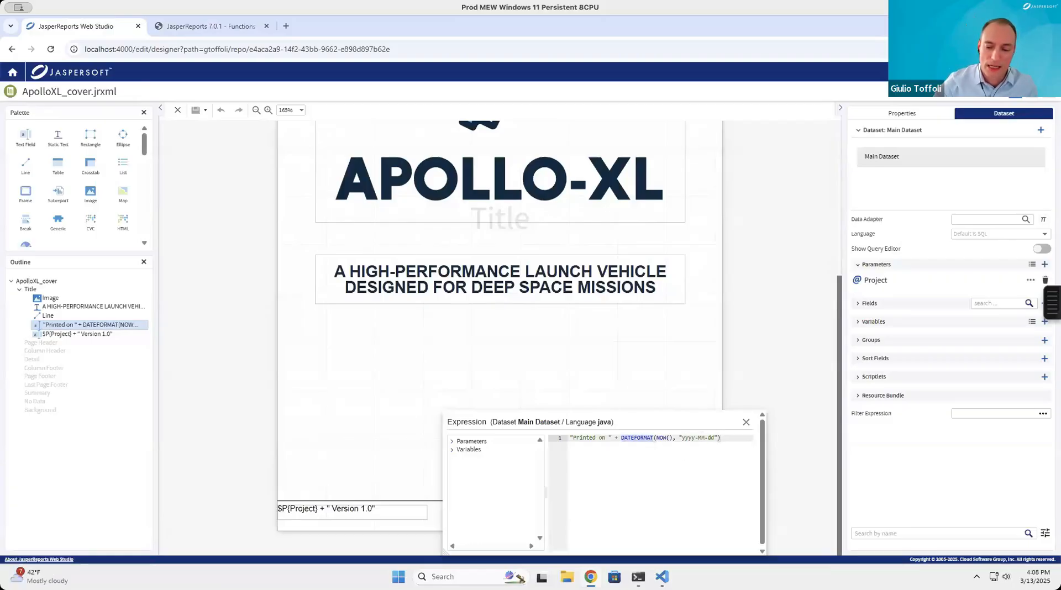
left_click(571, 437)
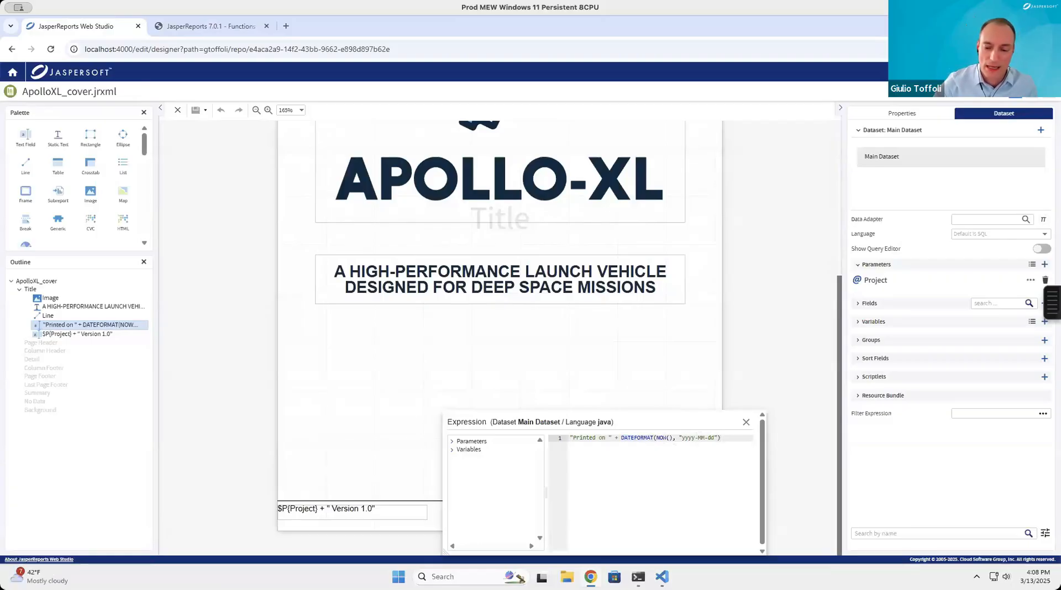
double_click(662, 438)
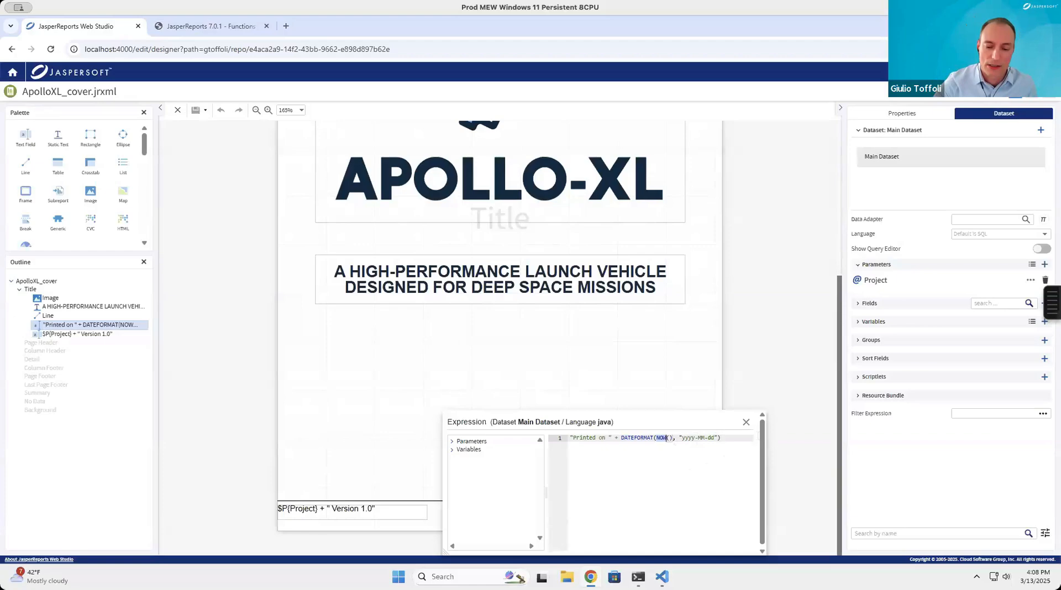
left_click(745, 422)
Preview the cover report and examine the formatted print date at the foot of the page, enlarged.
left_click(1048, 91)
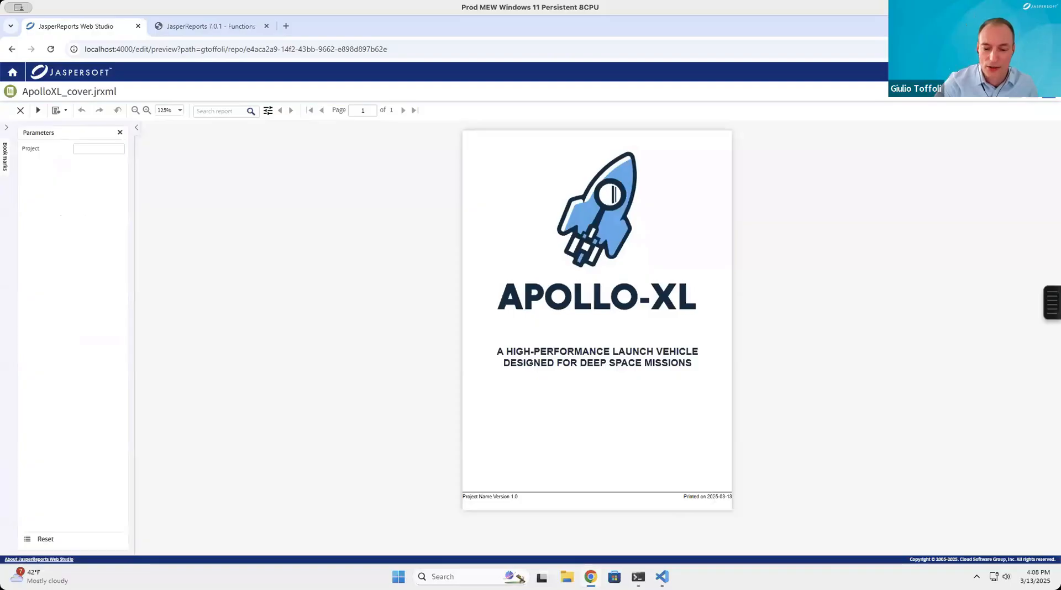
left_click_drag(744, 502, 742, 511)
left_click(709, 504)
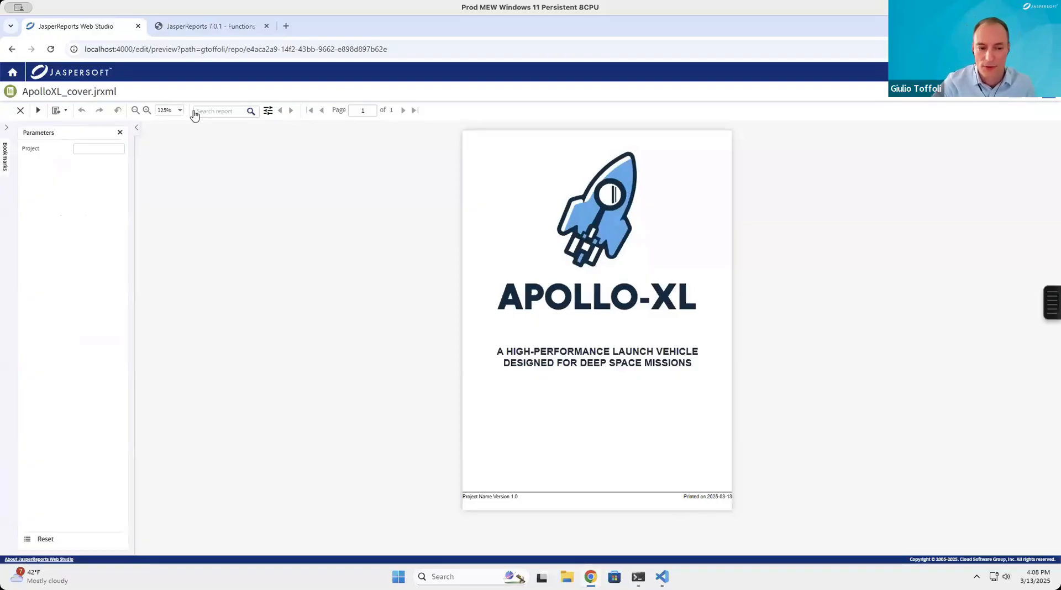
left_click(146, 111)
left_click(147, 110)
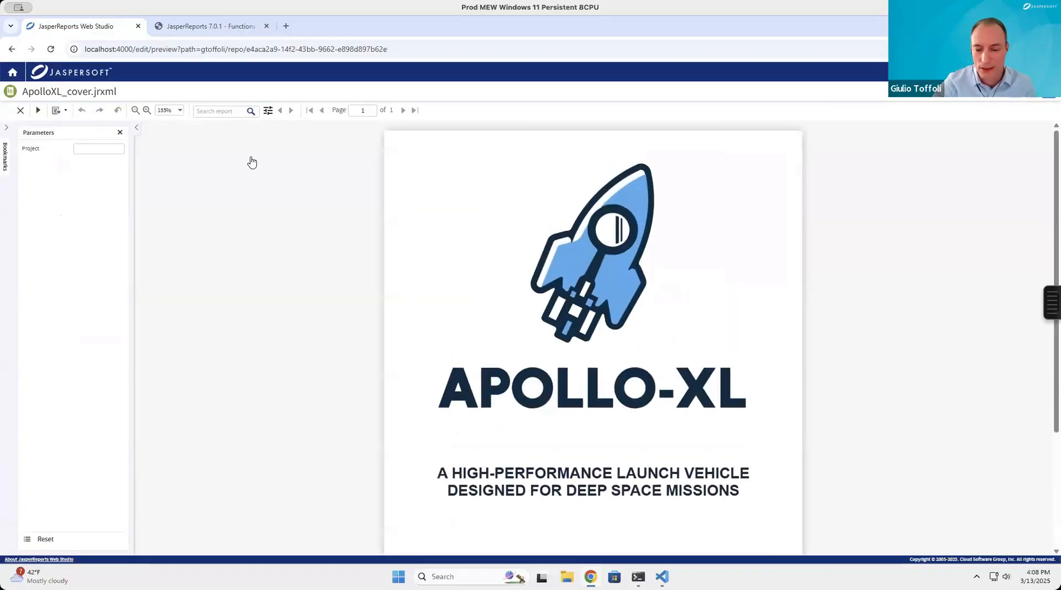
scroll(552, 341, "down", 4)
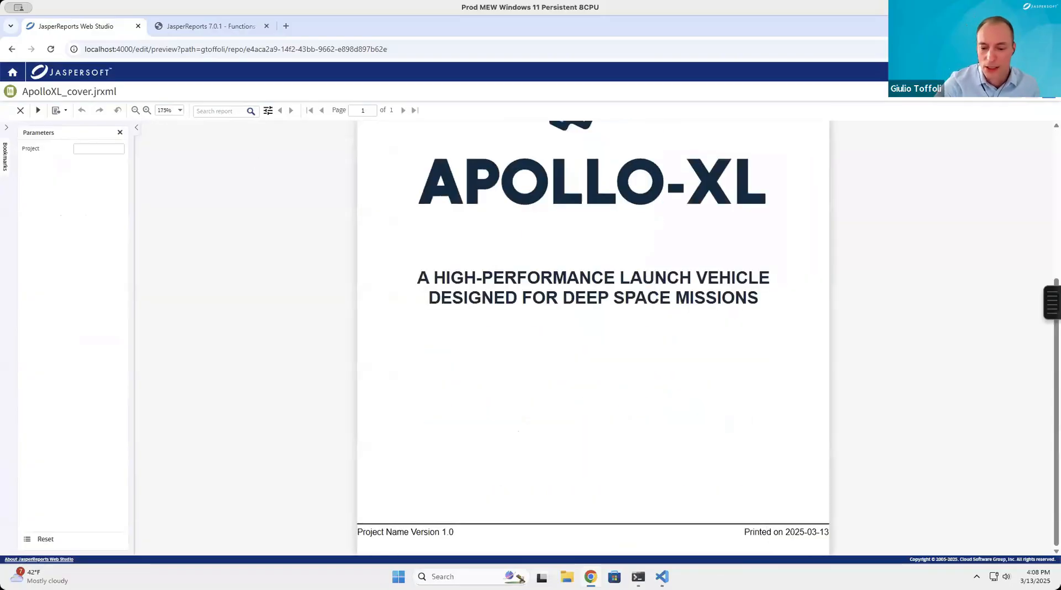
triple_click(813, 535)
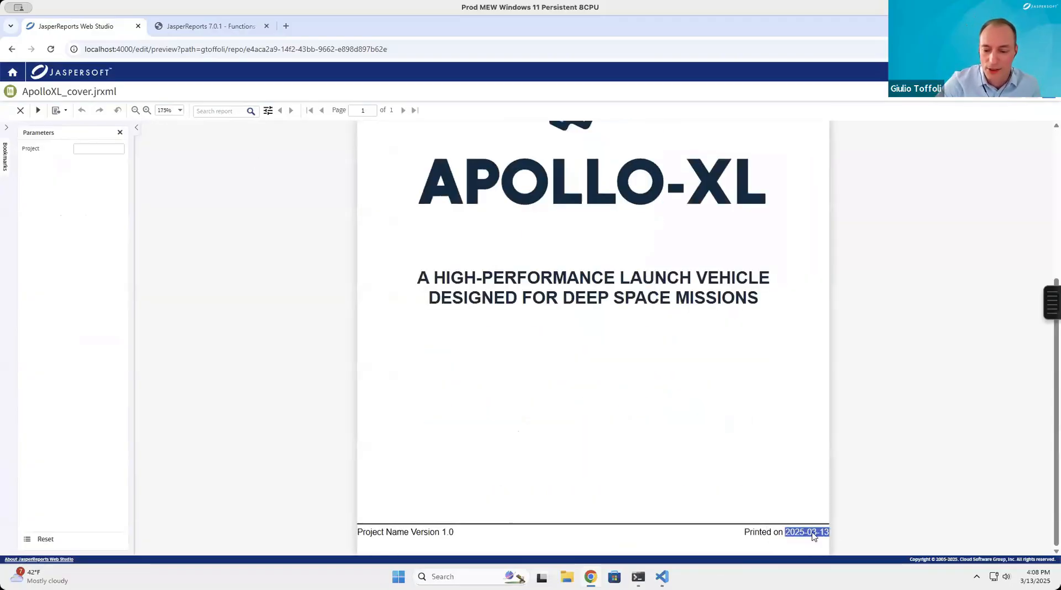
left_click(654, 312)
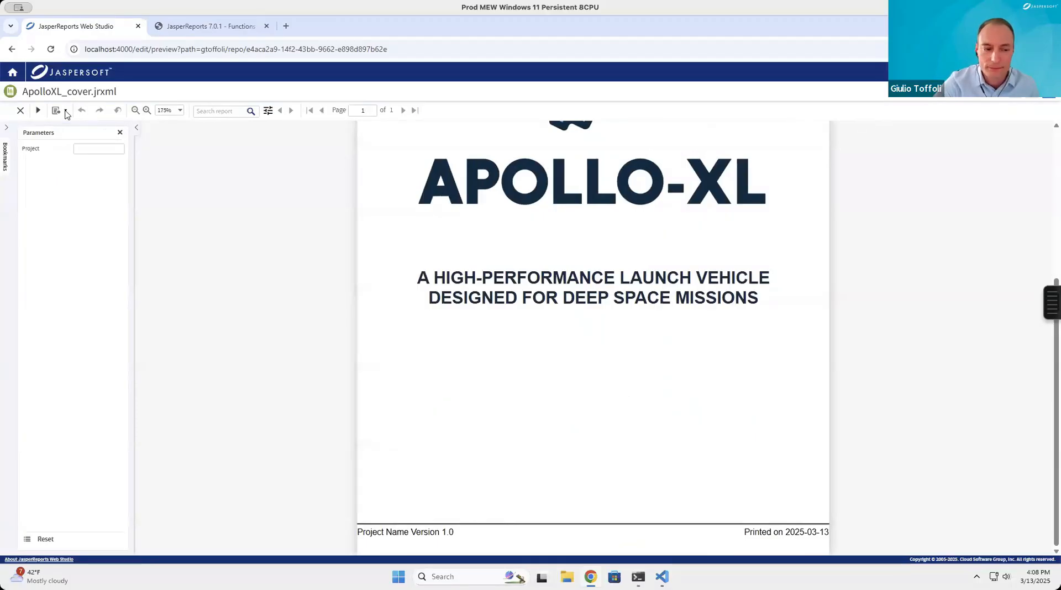
Leave the cover report and create a new report in the repo folder.
left_click(19, 113)
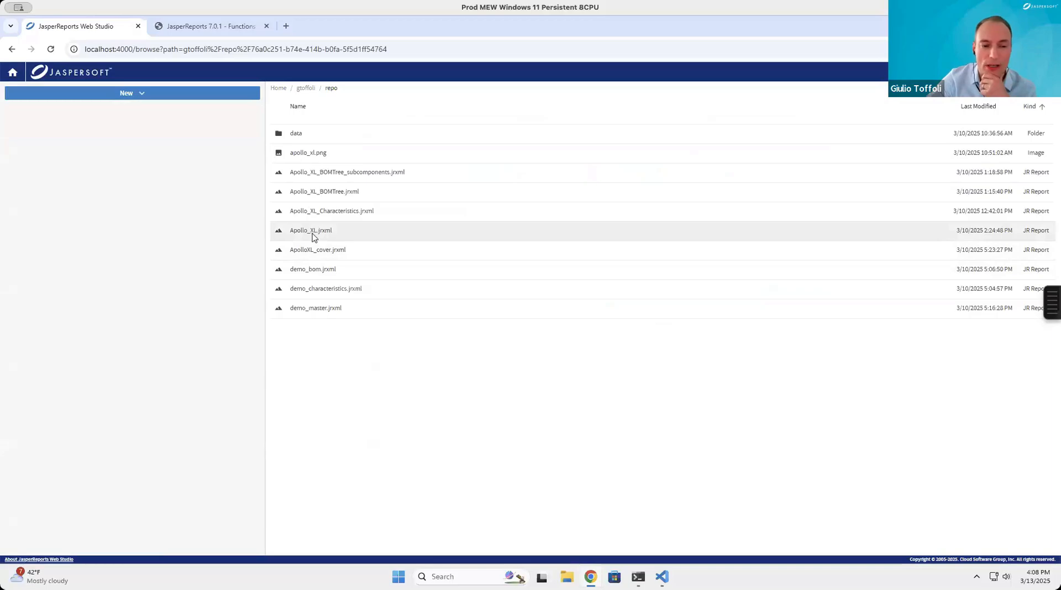
left_click(141, 99)
left_click(55, 97)
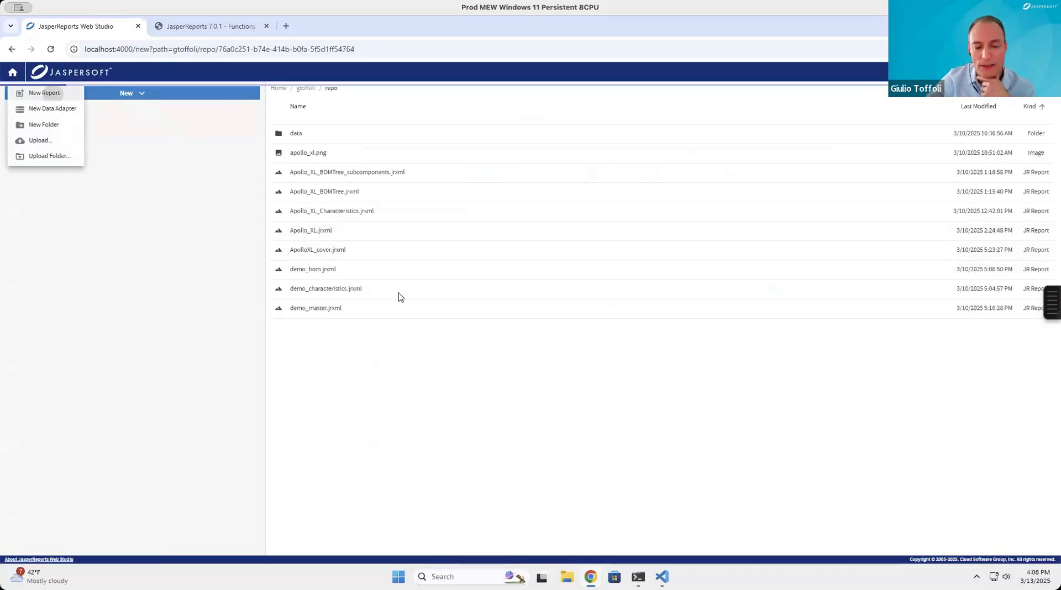
Start saving the new report, look into the data folder, and choose the root folder as the destination.
left_click(196, 110)
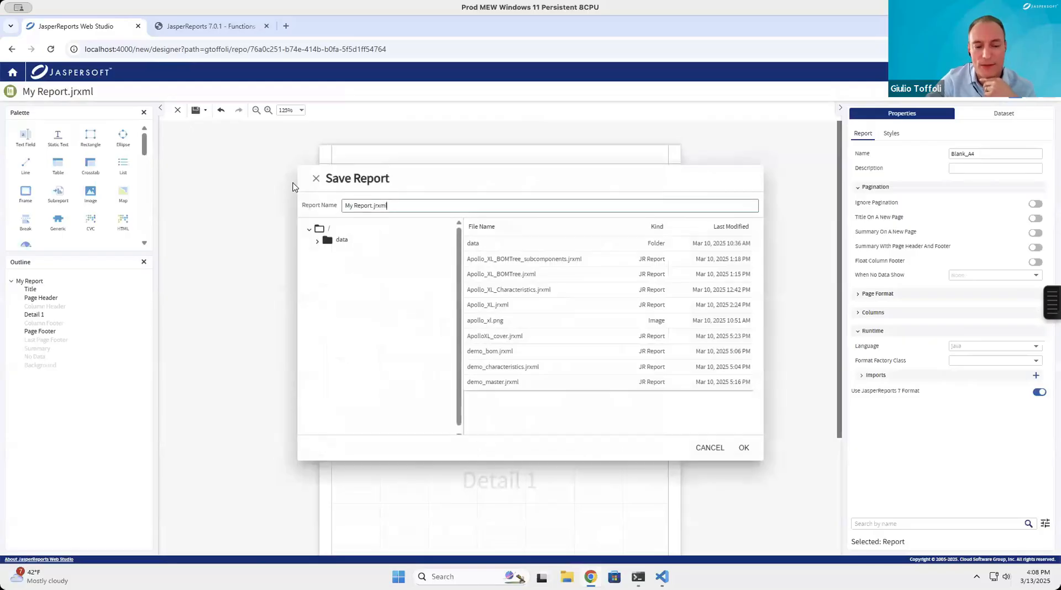
left_click(308, 233)
left_click(308, 229)
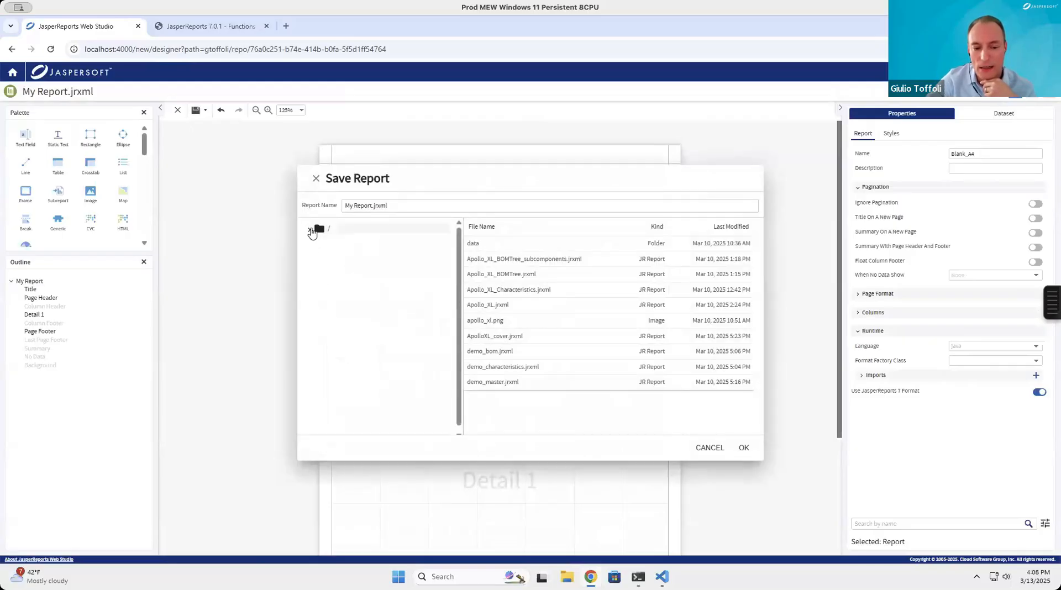
left_click(309, 229)
left_click(390, 206)
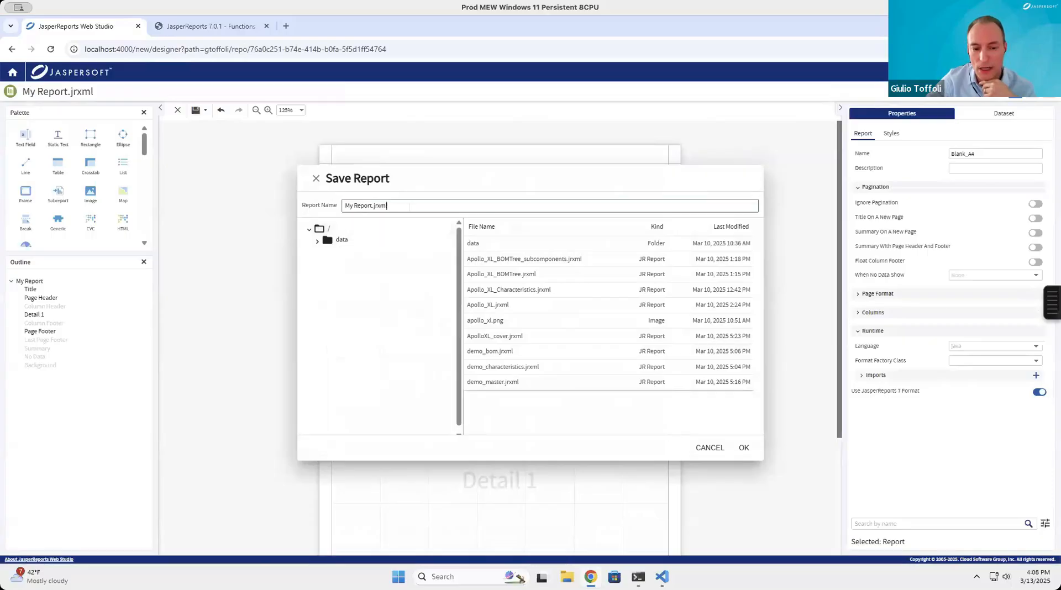
left_click(319, 242)
left_click(320, 230)
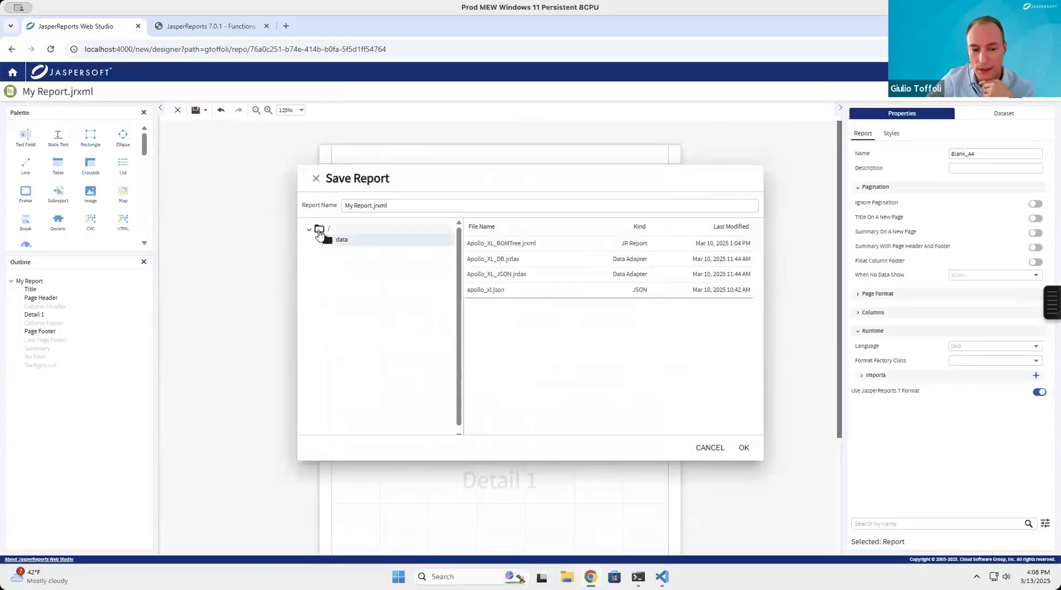
Name the new report DRJ_master.jrxml and save it in the root folder.
left_click(372, 205)
left_click_drag(372, 206, 303, 208)
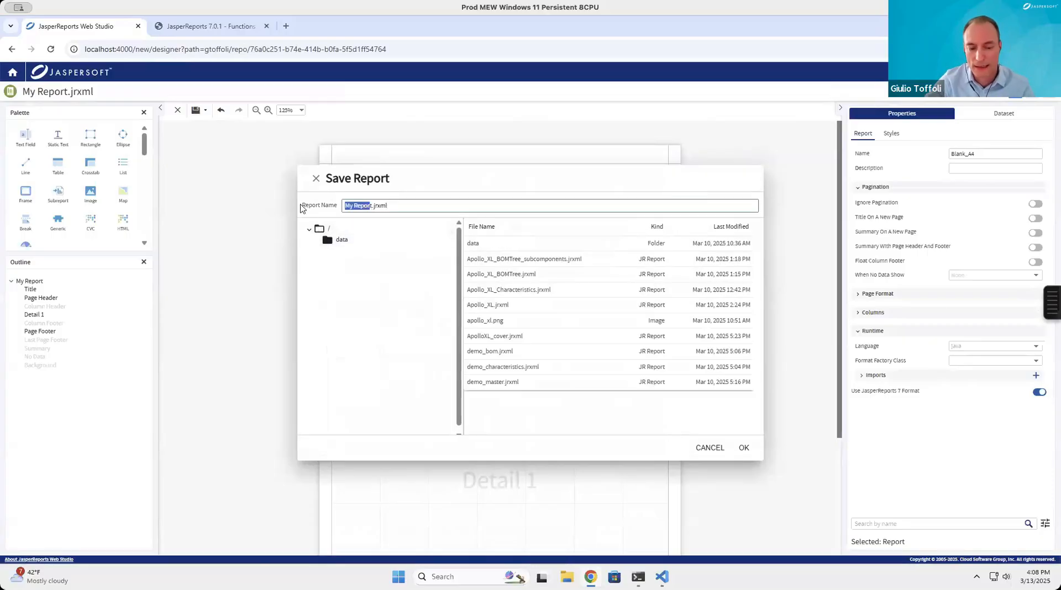
key("BackSpace")
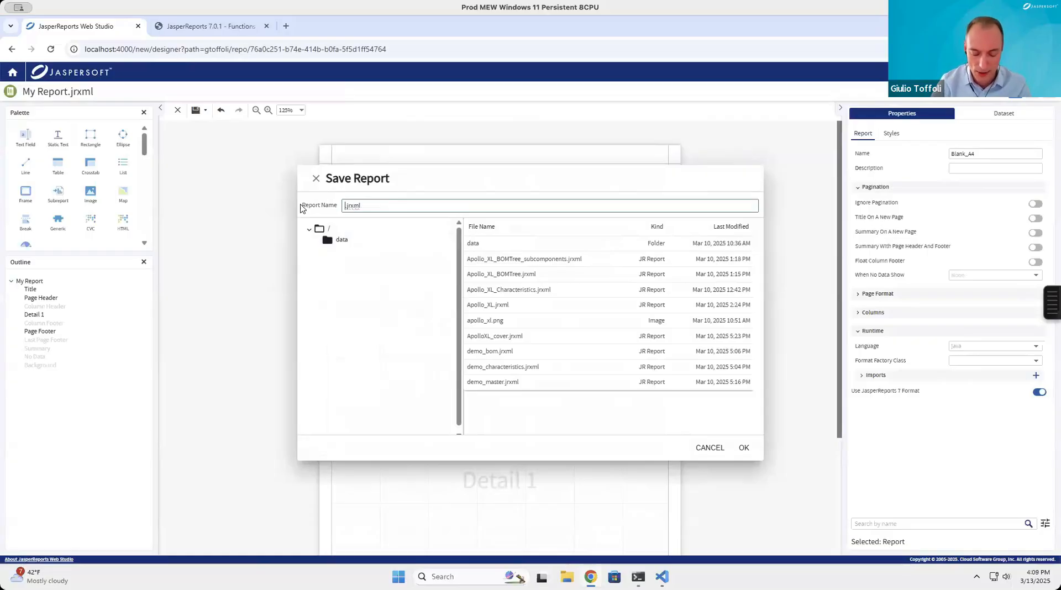
type("DRJ")
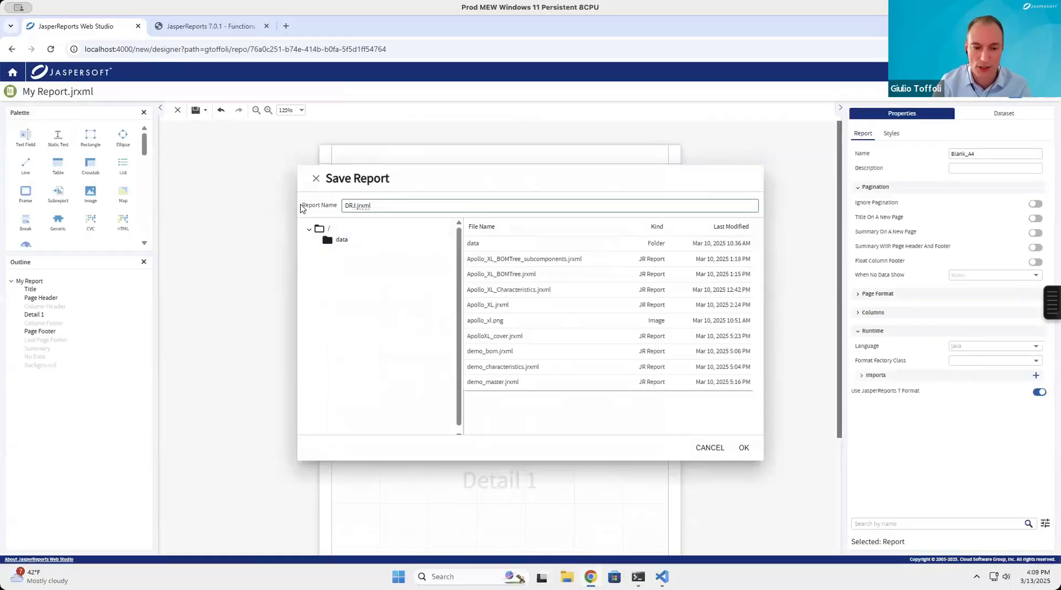
type("_master")
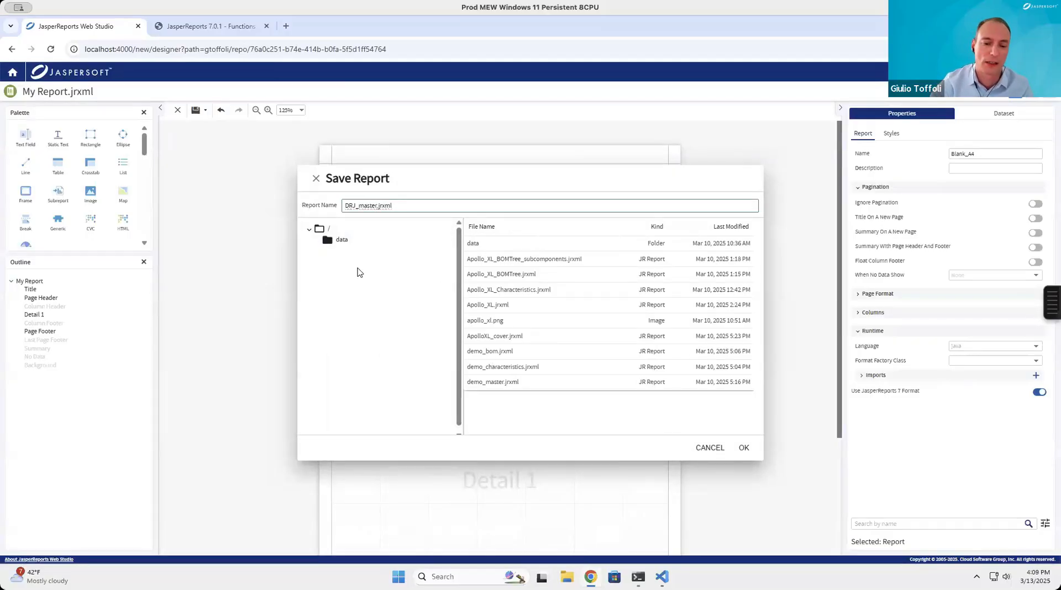
left_click(745, 450)
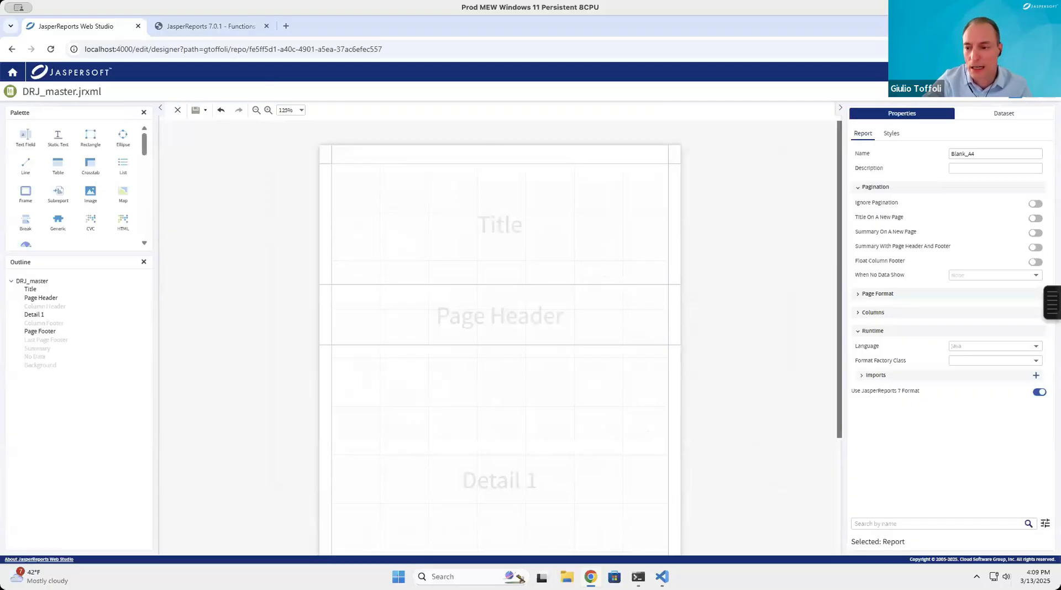
Set the report to show All Sections No Detail when there is no data, previewing it before and after the change.
left_click(1048, 91)
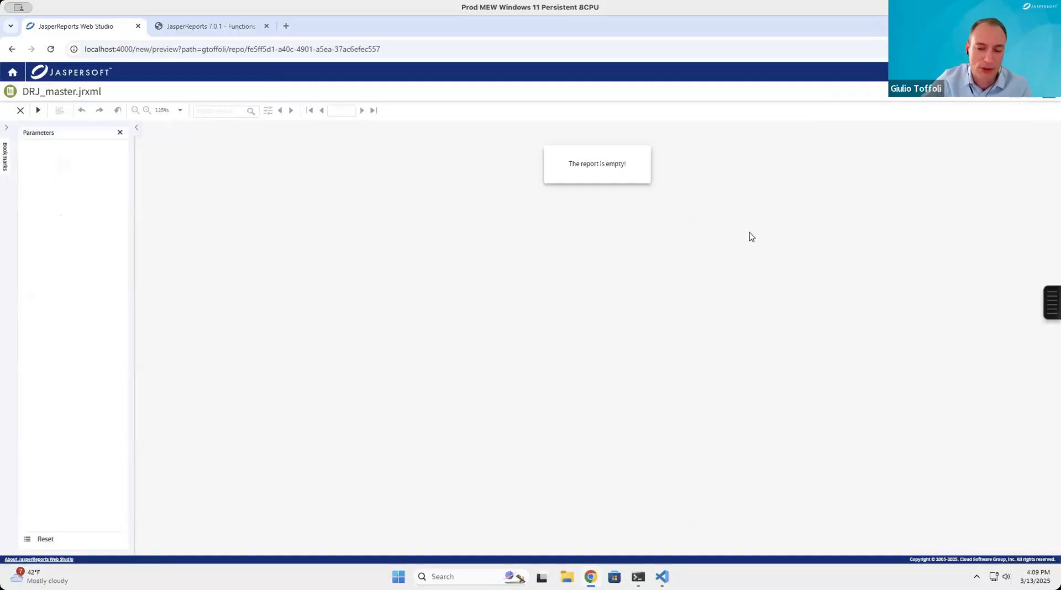
left_click(1015, 98)
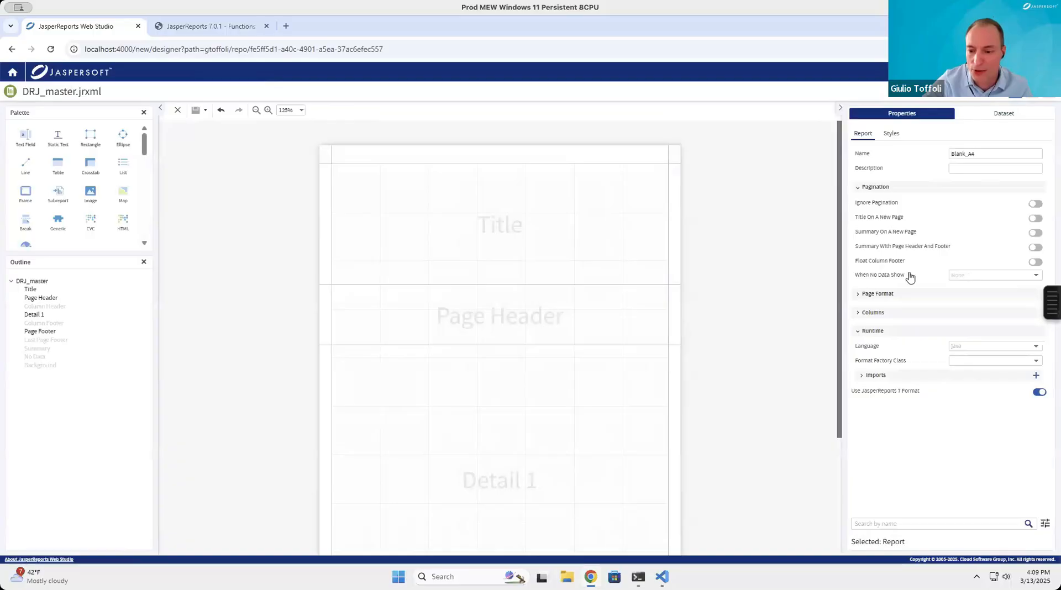
left_click(986, 275)
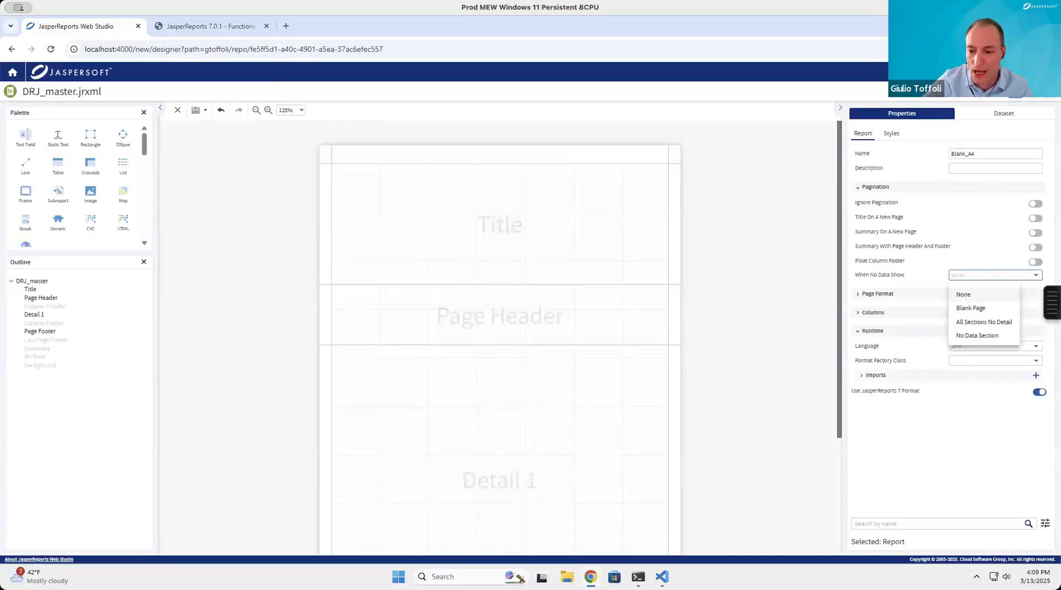
left_click(989, 324)
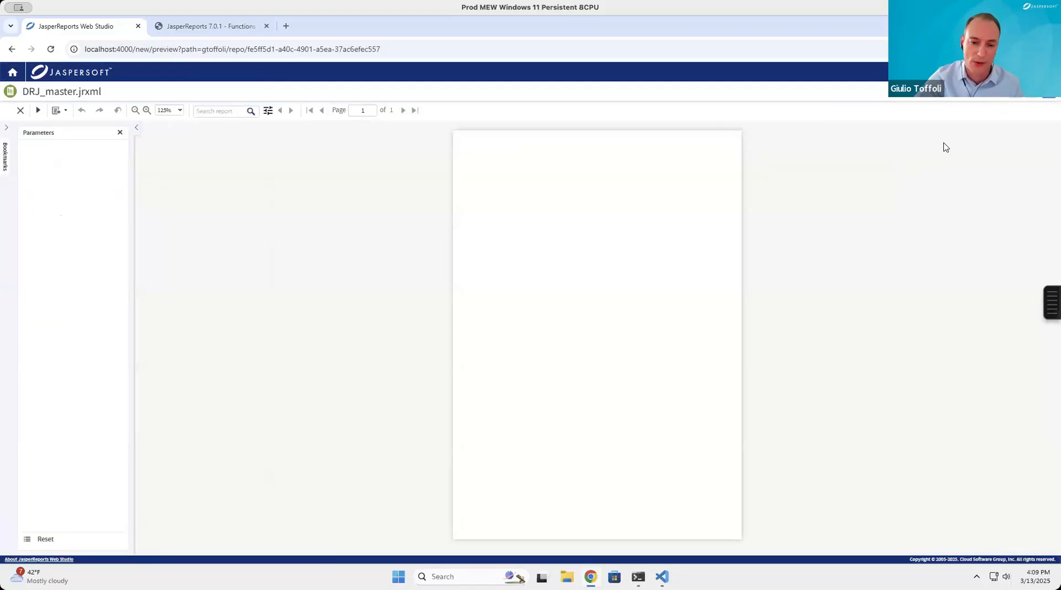
left_click(1012, 97)
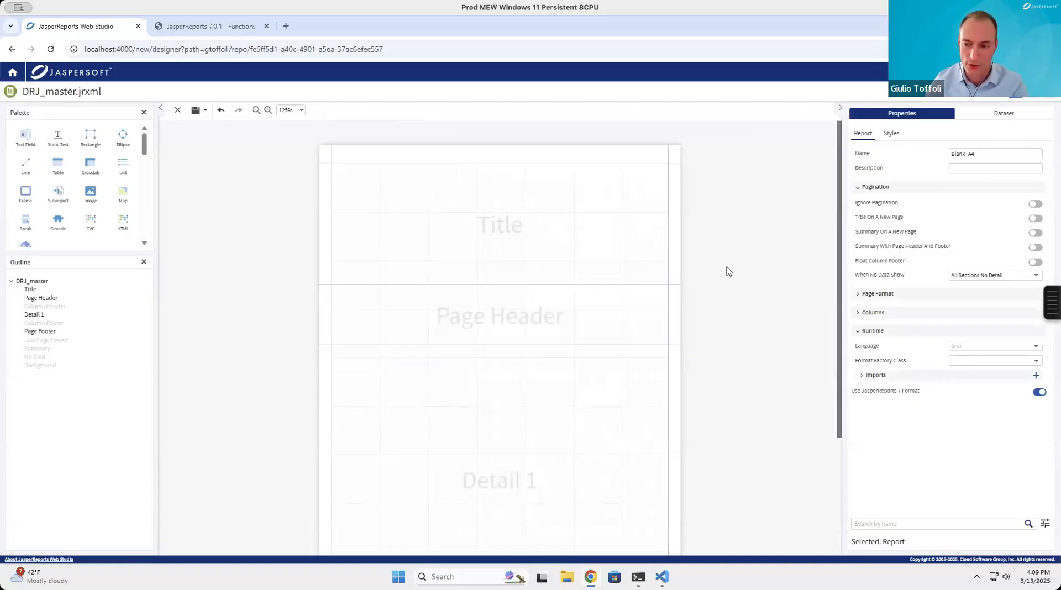
Try to assign the Apollo_XL_DB.jrdax data adapter from the data folder to the main dataset.
left_click(1006, 115)
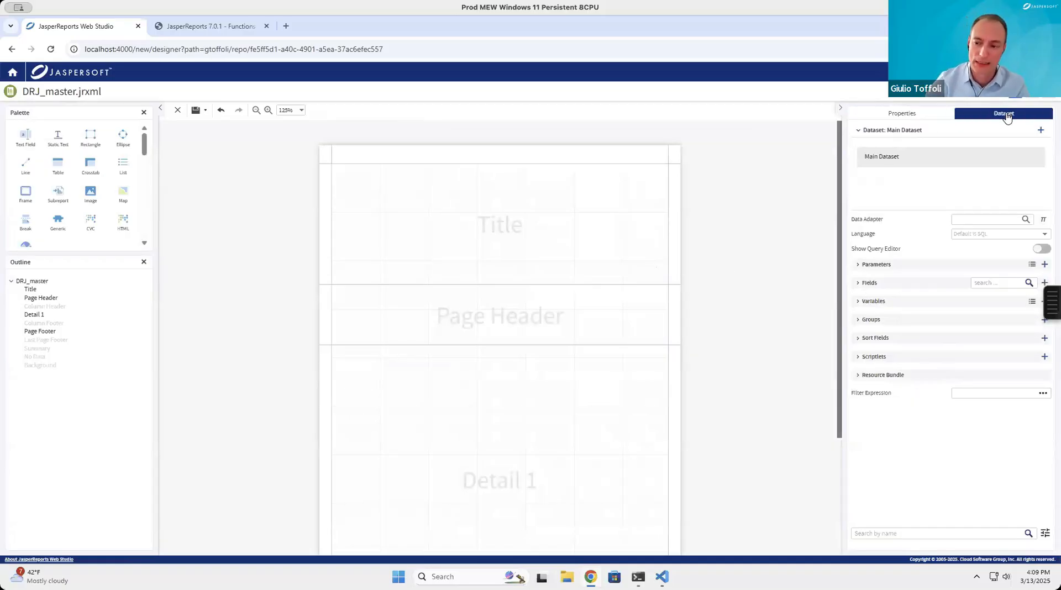
left_click(1026, 220)
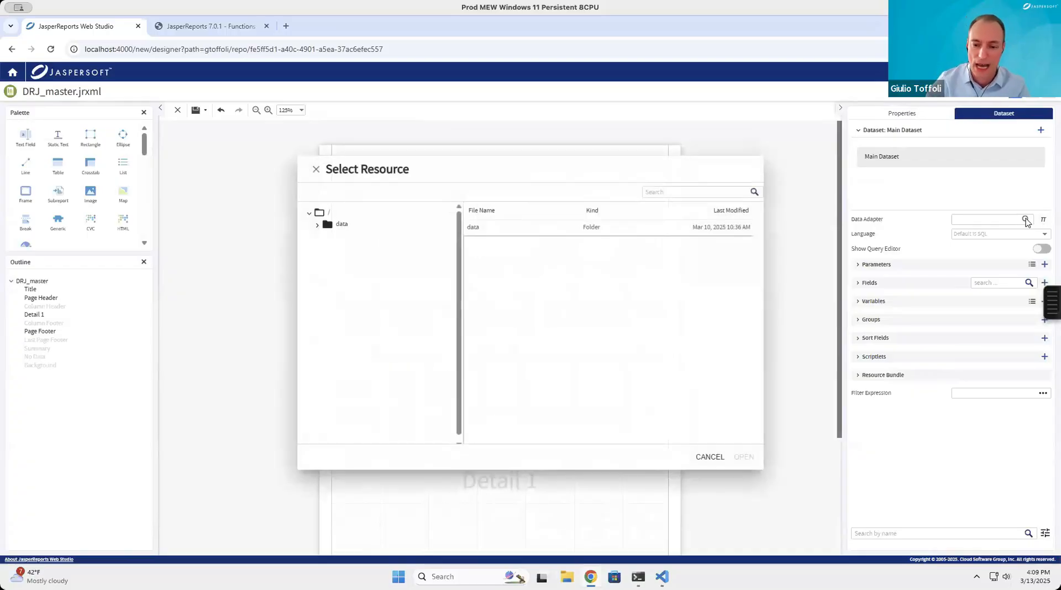
left_click(318, 230)
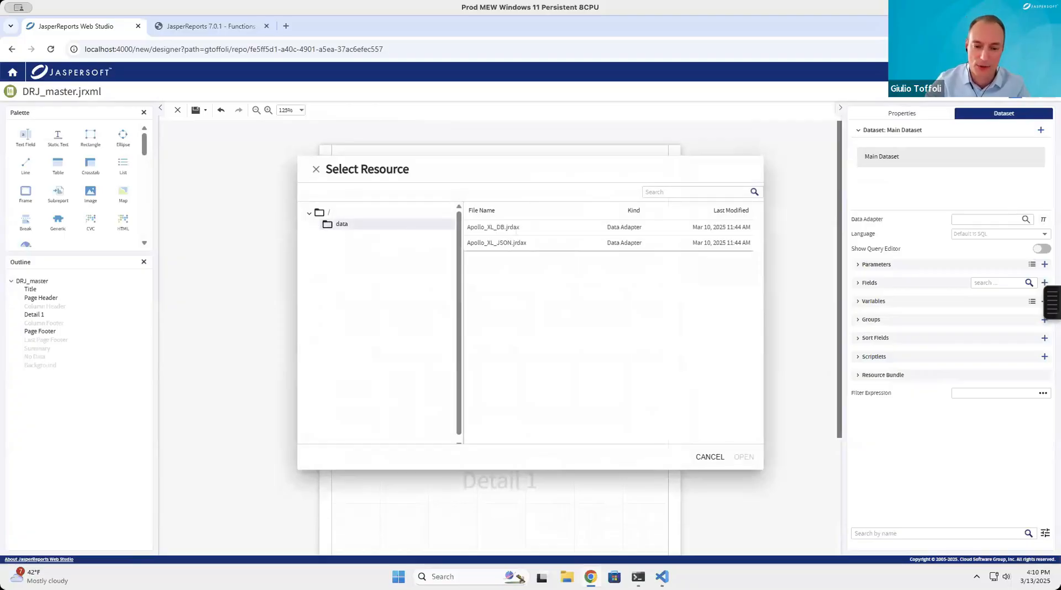
left_click(527, 230)
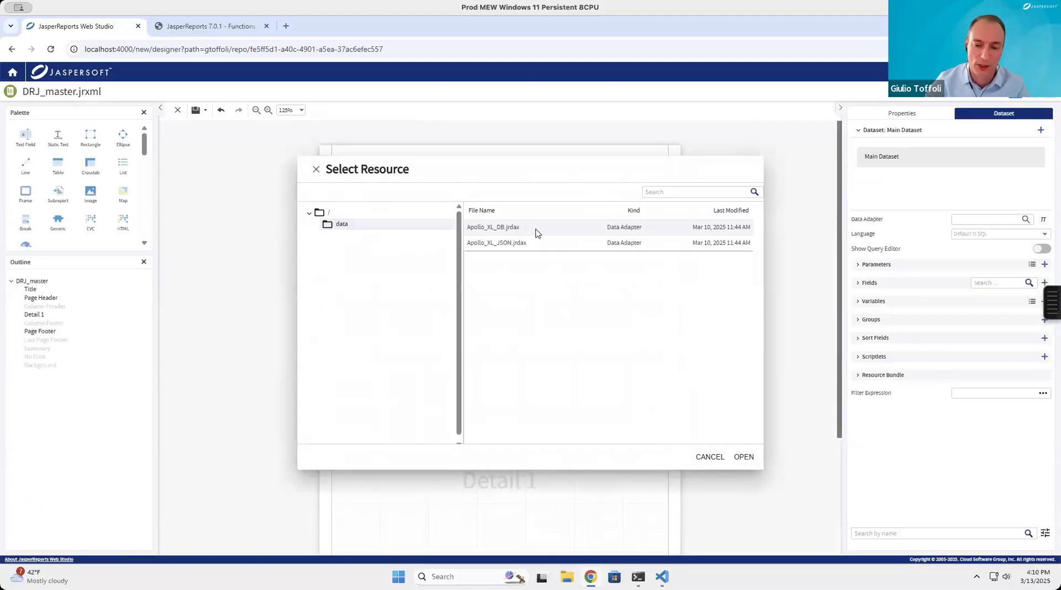
left_click(744, 458)
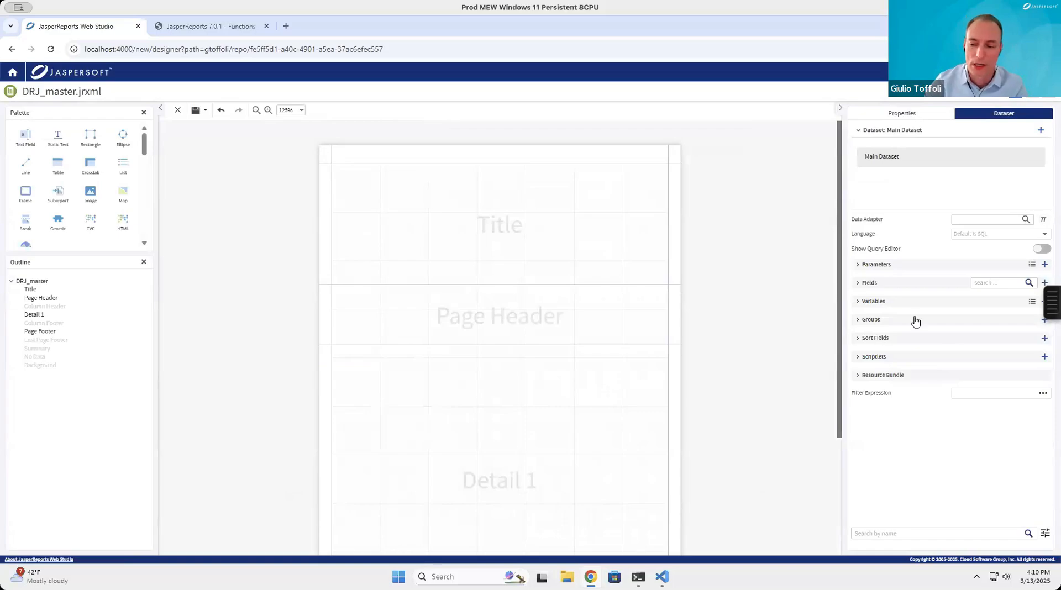
left_click(1025, 219)
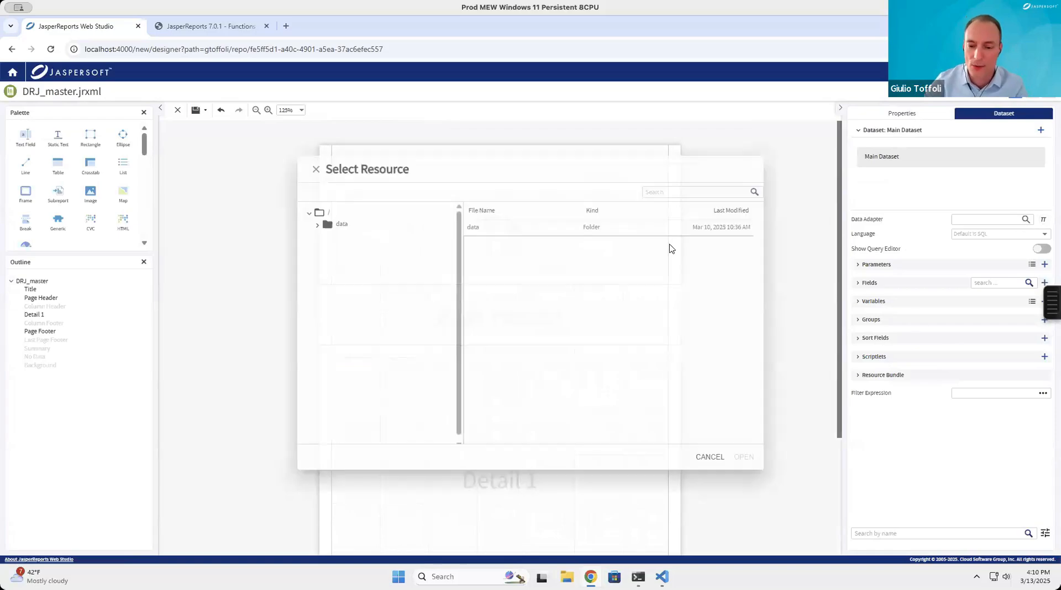
left_click(319, 226)
left_click(498, 227)
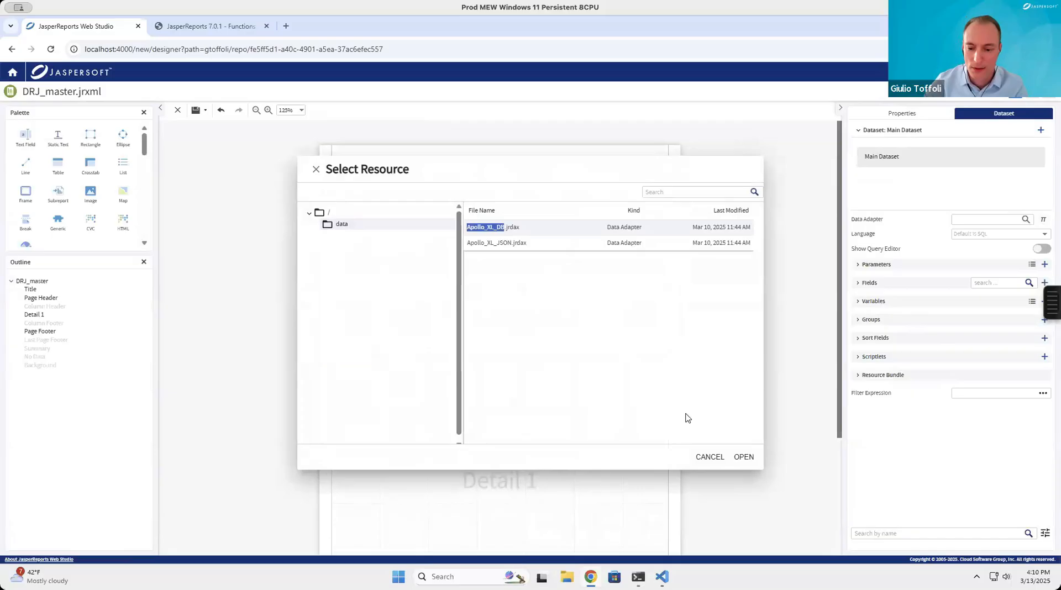
left_click(743, 457)
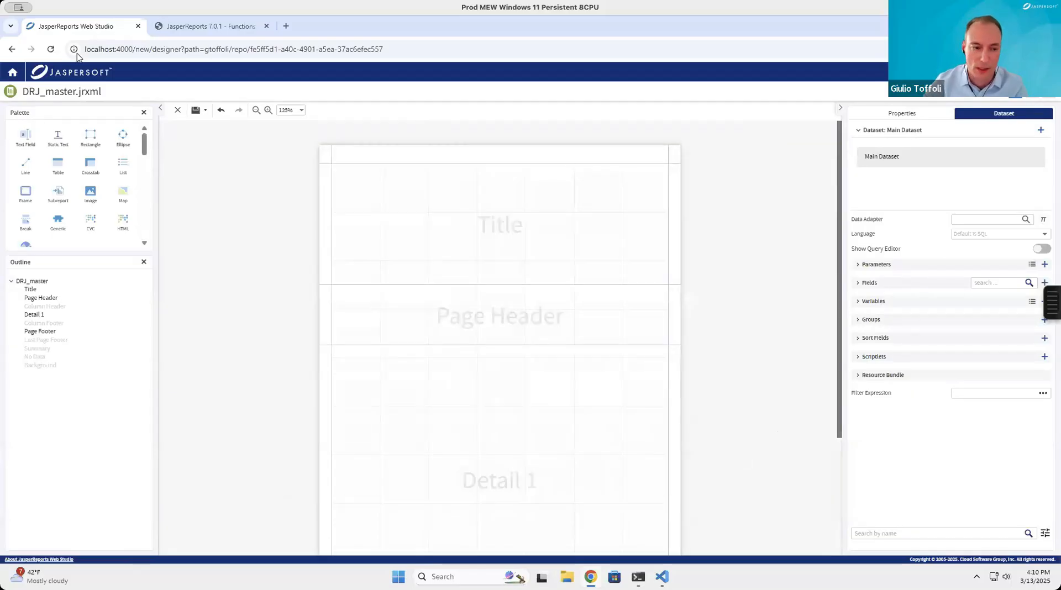
Save the report and reopen DRJ_master.jrxml from the repo folder.
left_click(50, 48)
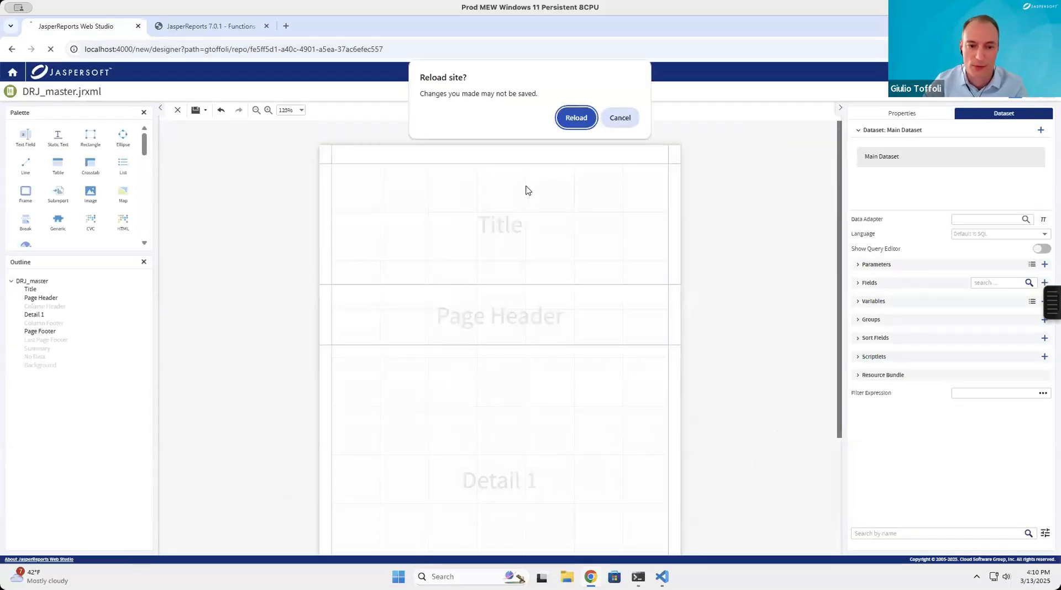
left_click(618, 120)
left_click(196, 110)
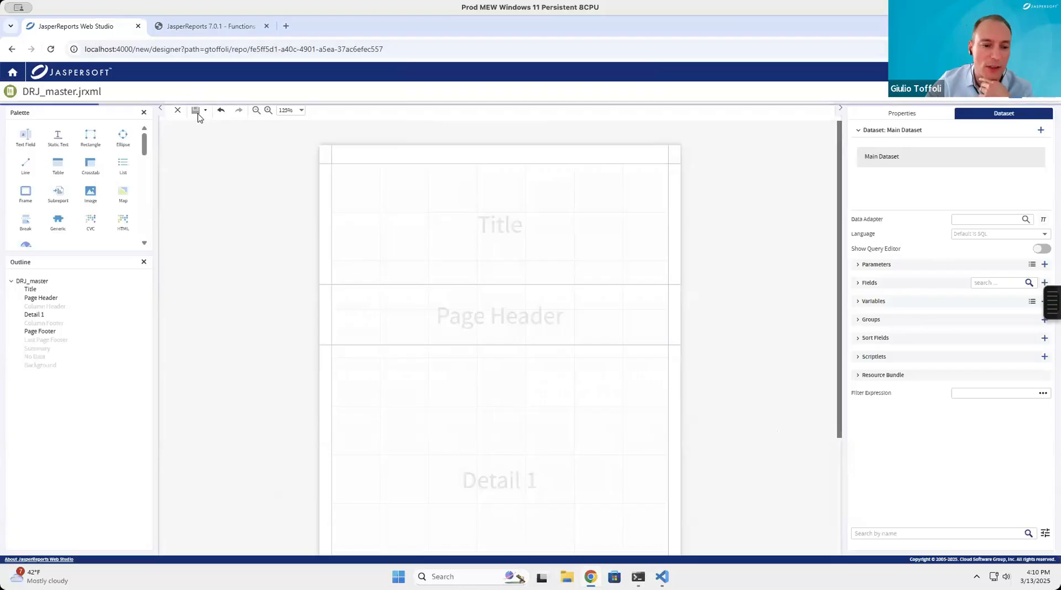
left_click(51, 48)
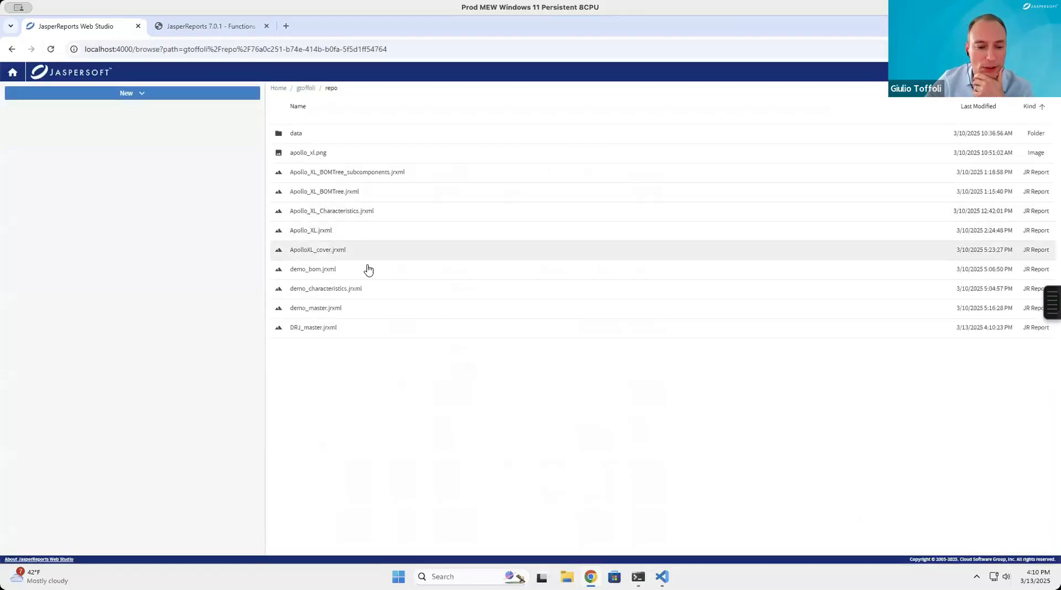
left_click(318, 329)
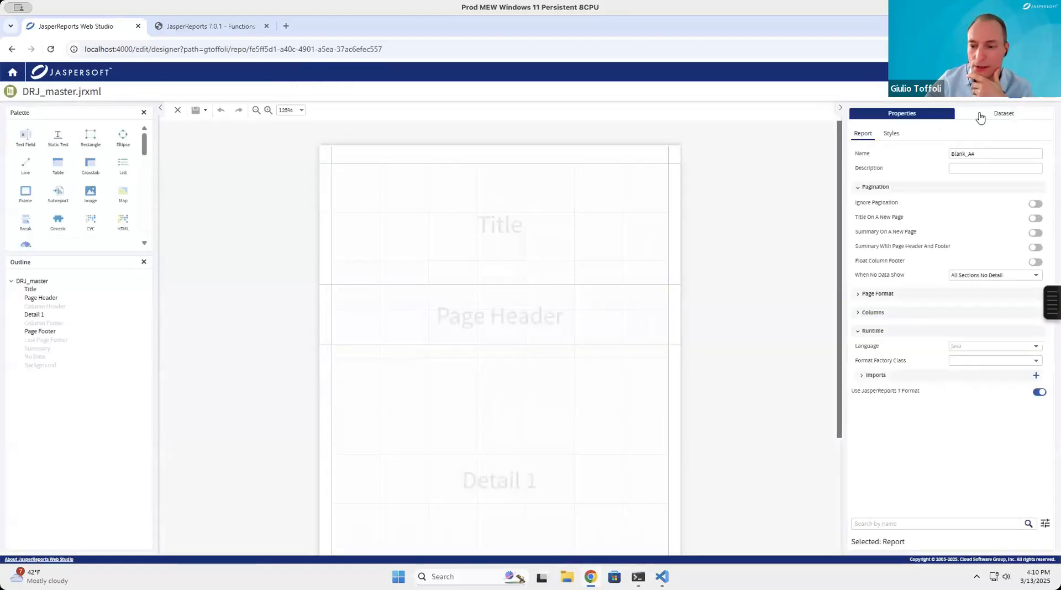
Assign Apollo_XL_DB.jrdax from the data folder as the data adapter of the reopened report's main dataset.
left_click(980, 115)
left_click(1025, 220)
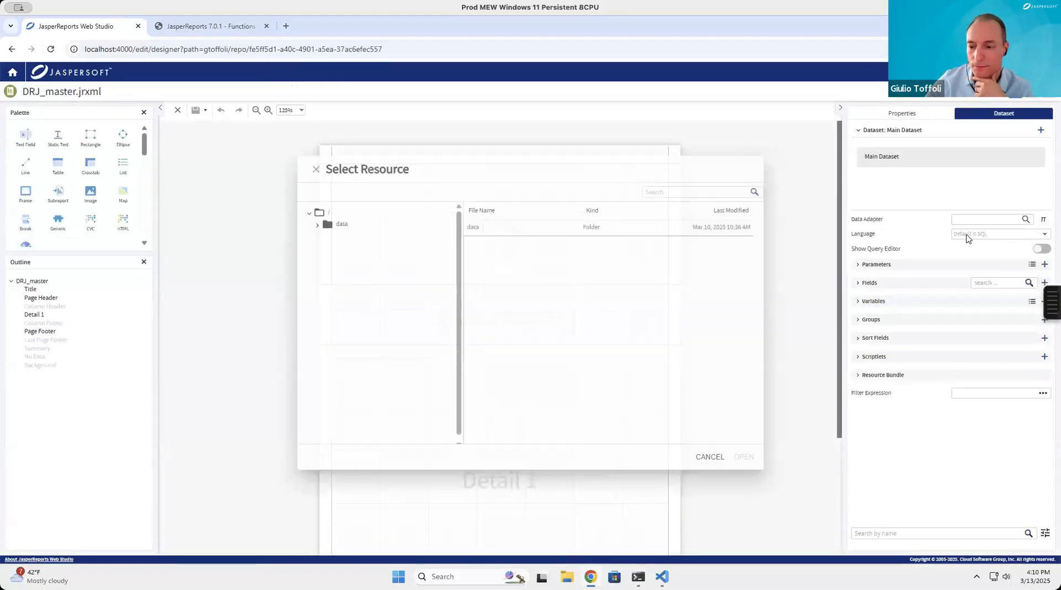
left_click(332, 227)
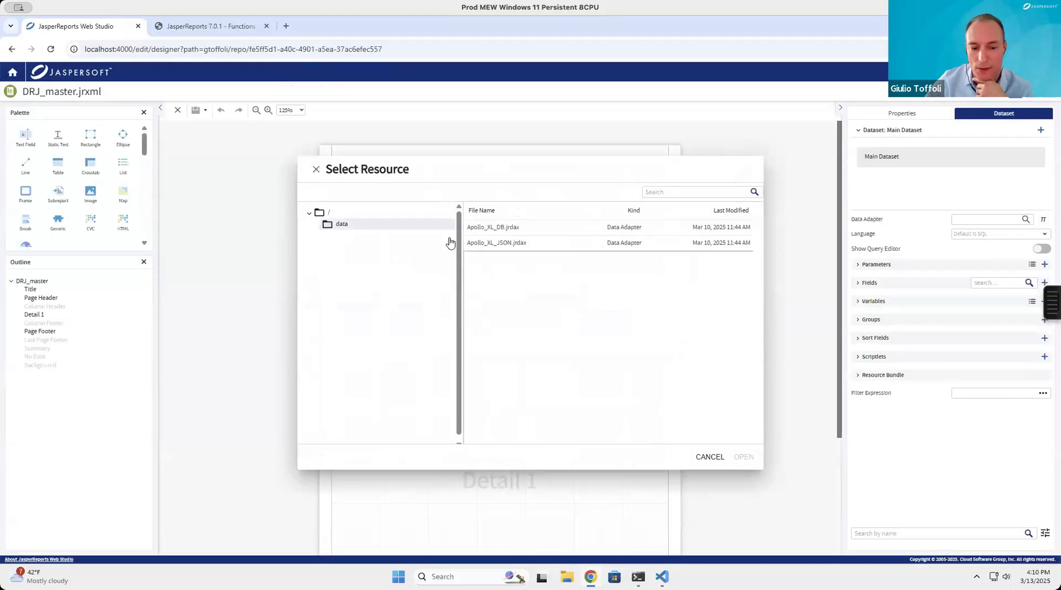
double_click(513, 227)
left_click(515, 229)
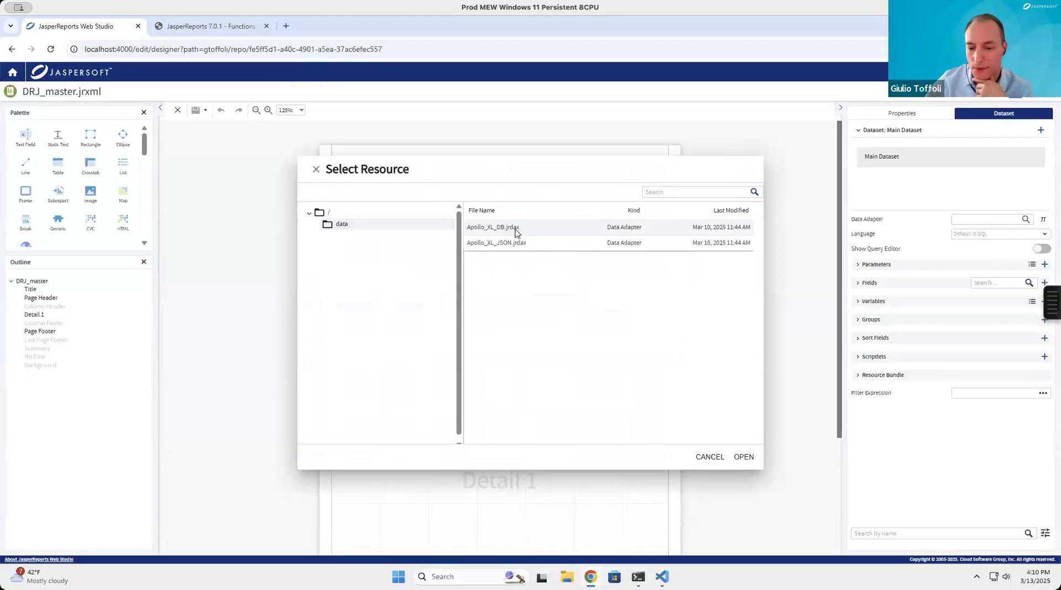
left_click(741, 459)
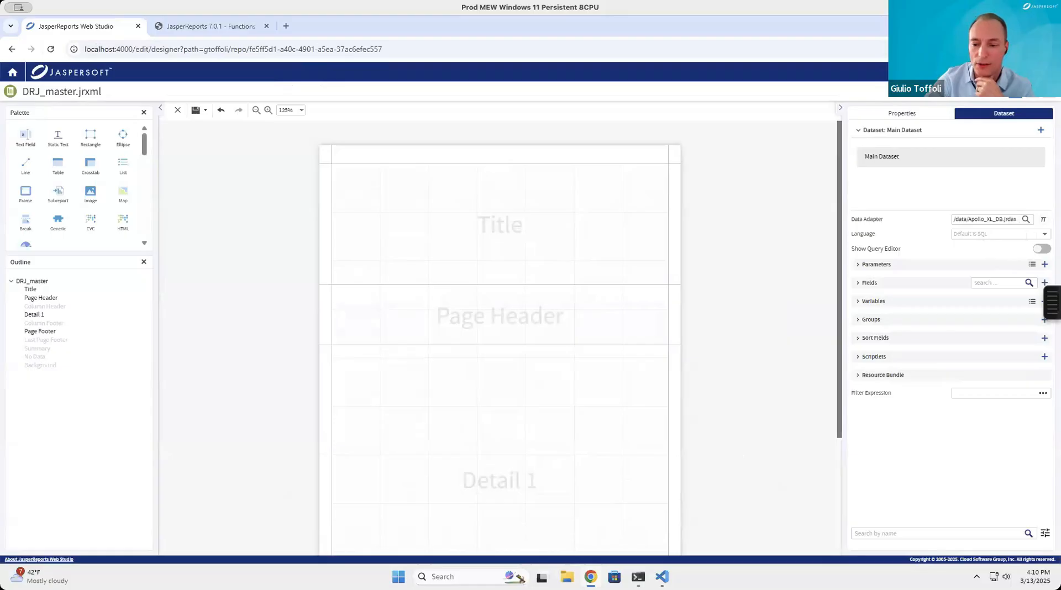
Show the query editor for the main dataset, load the database metadata, and list the tables of the public schema.
left_click(1040, 249)
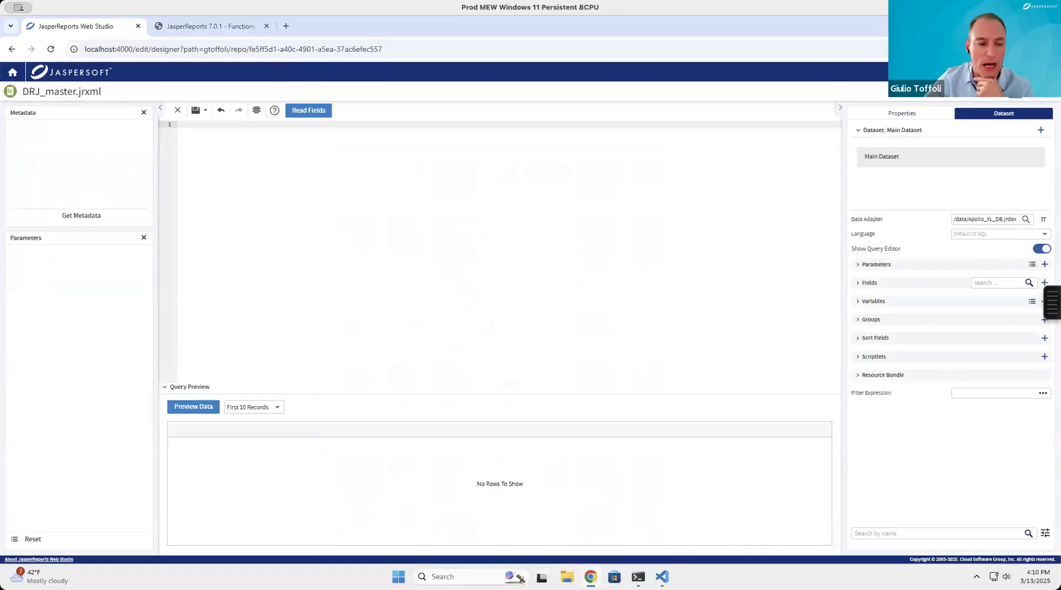
left_click(86, 216)
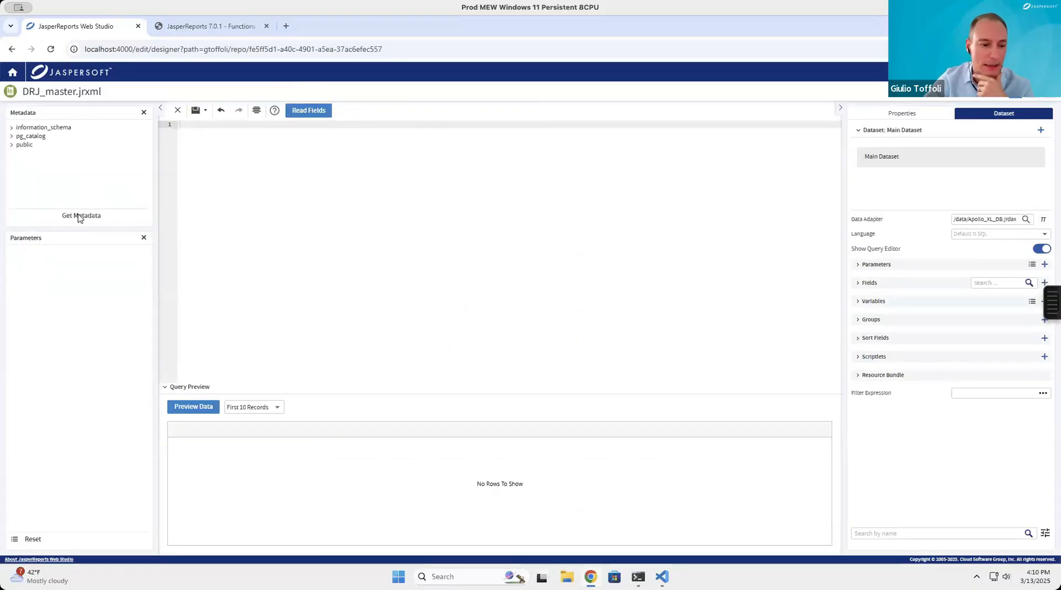
left_click(11, 145)
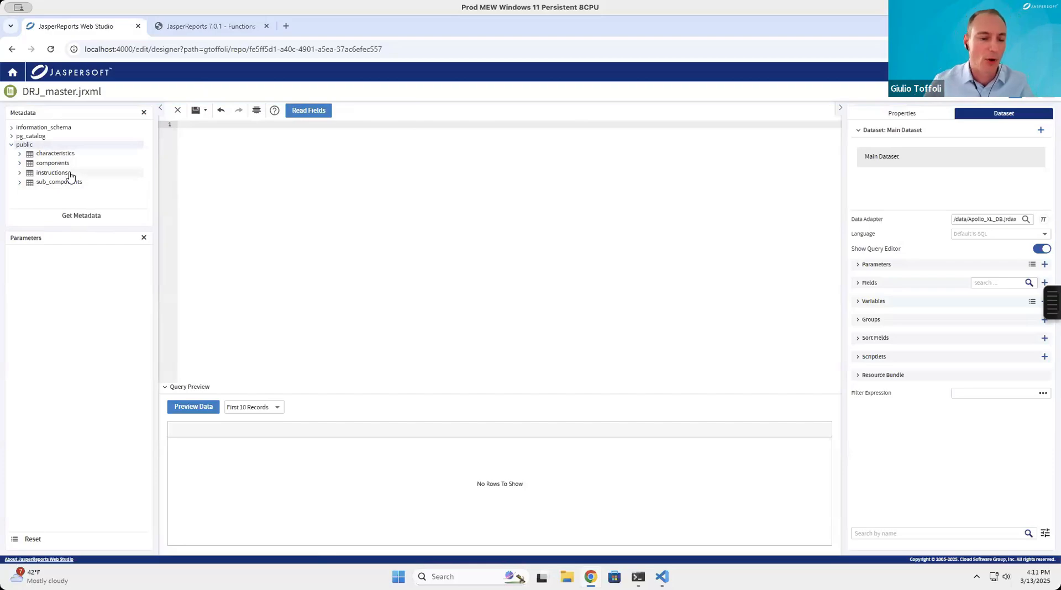
Write the query select 'Apollo XL' as project, list the dataset's fields, and preview the query data.
left_click(283, 169)
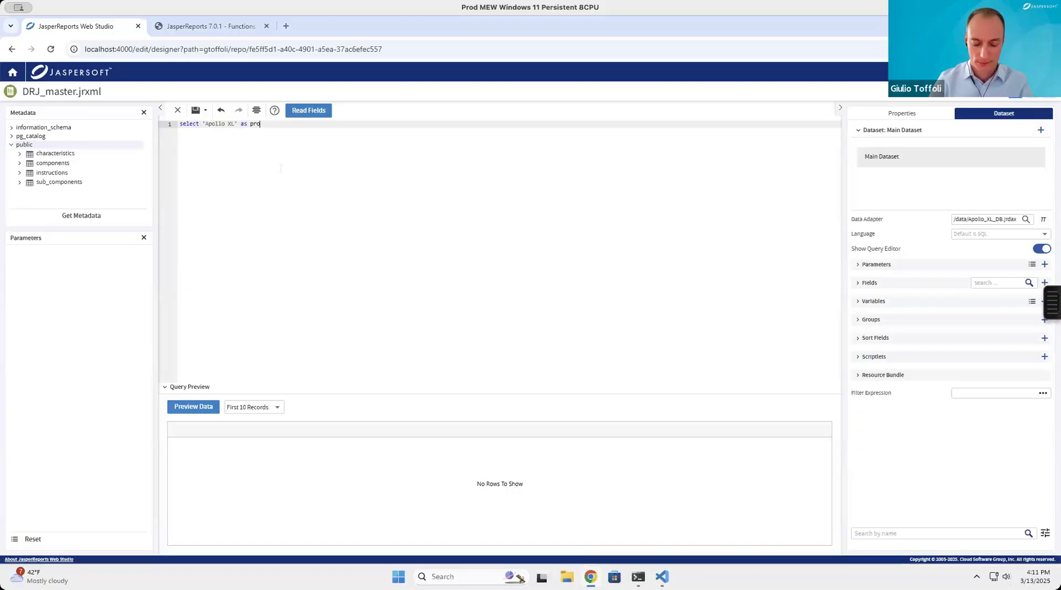
type("ct")
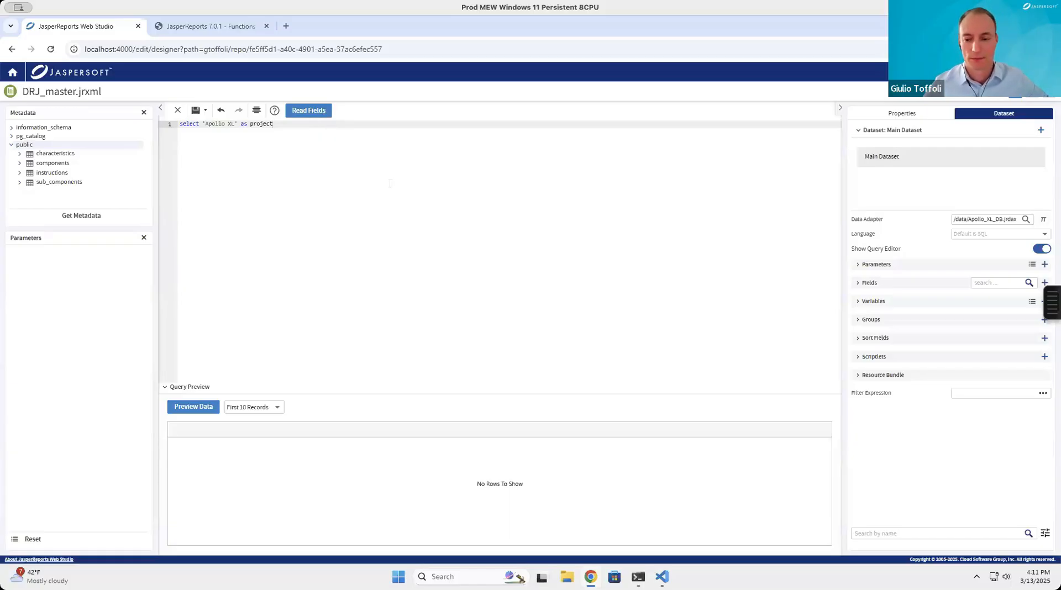
left_click(857, 283)
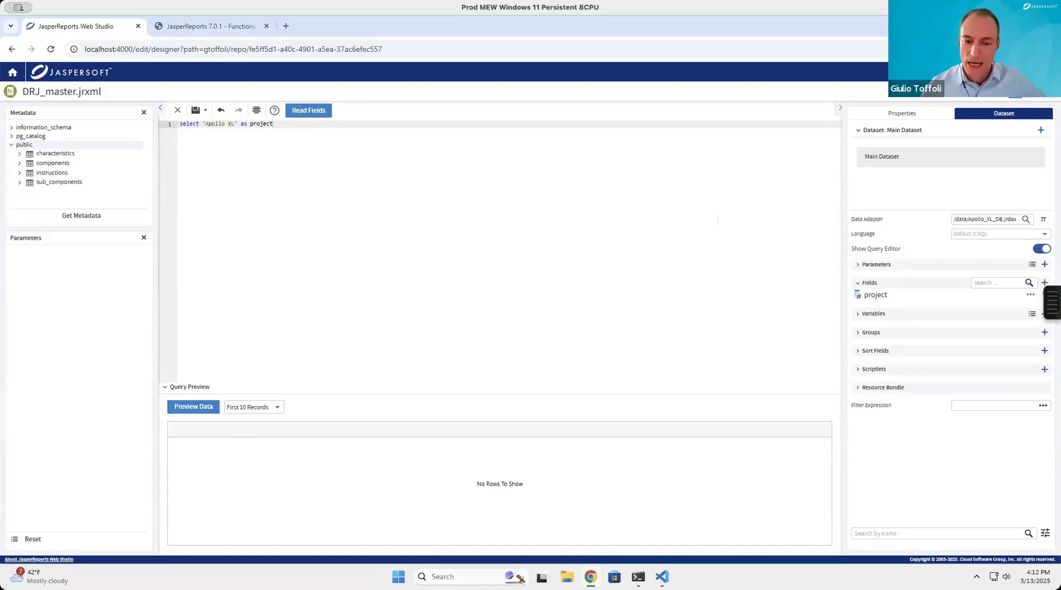
left_click(192, 408)
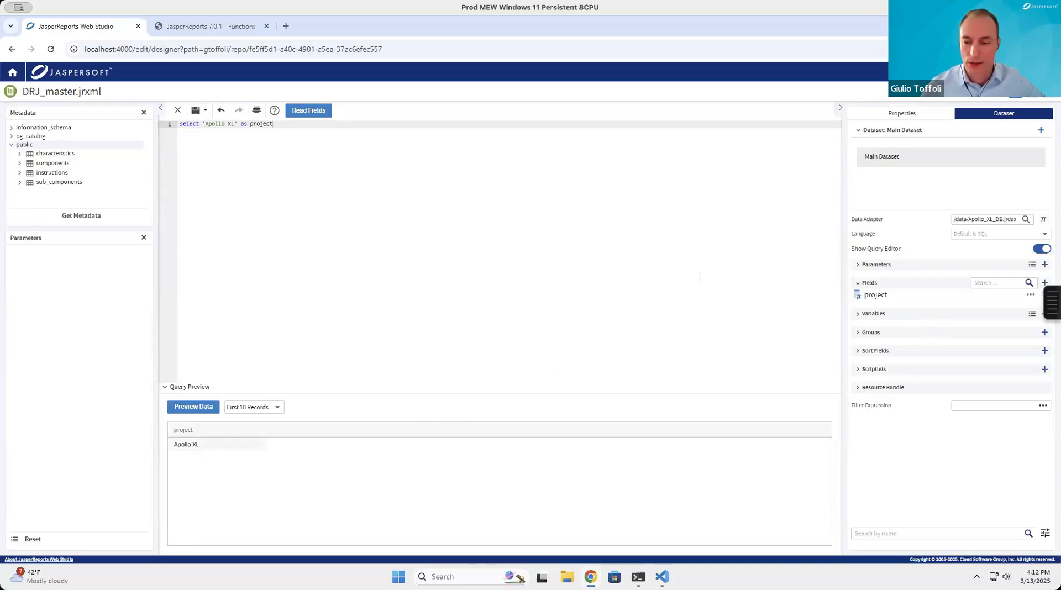
Return from the query editor to the report layout and place the project field near the top of the Detail 1 band.
left_click(1036, 249)
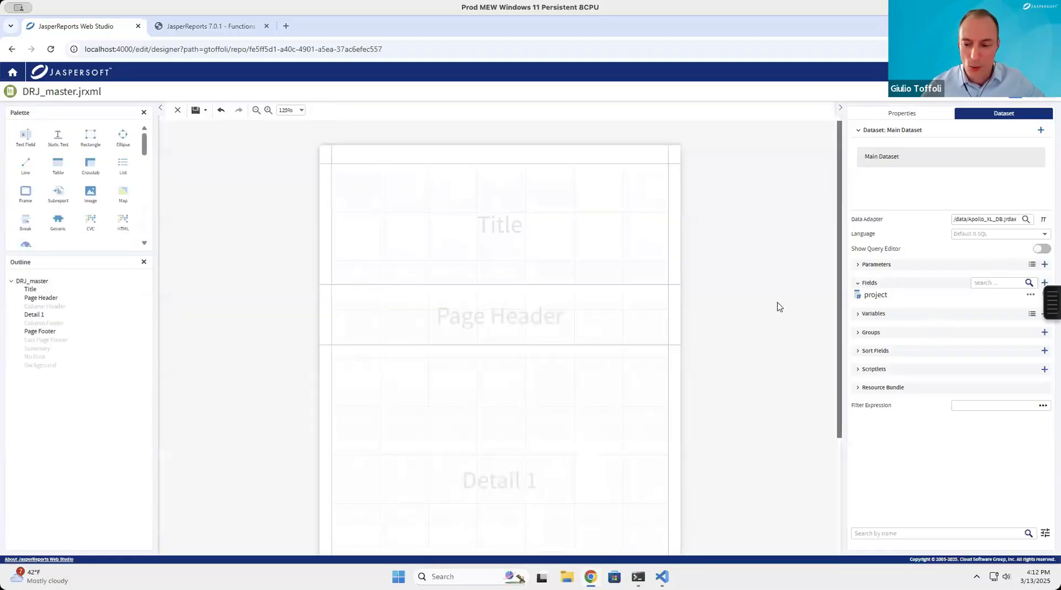
left_click_drag(884, 297, 486, 364)
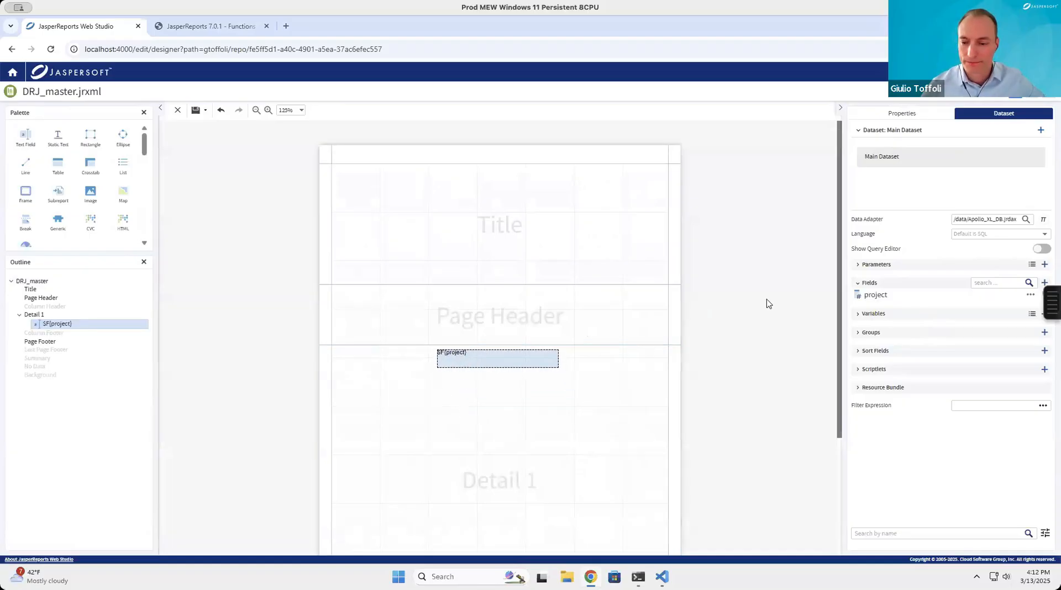
Preview the report and go to its second page to check the project field's output.
left_click(1042, 93)
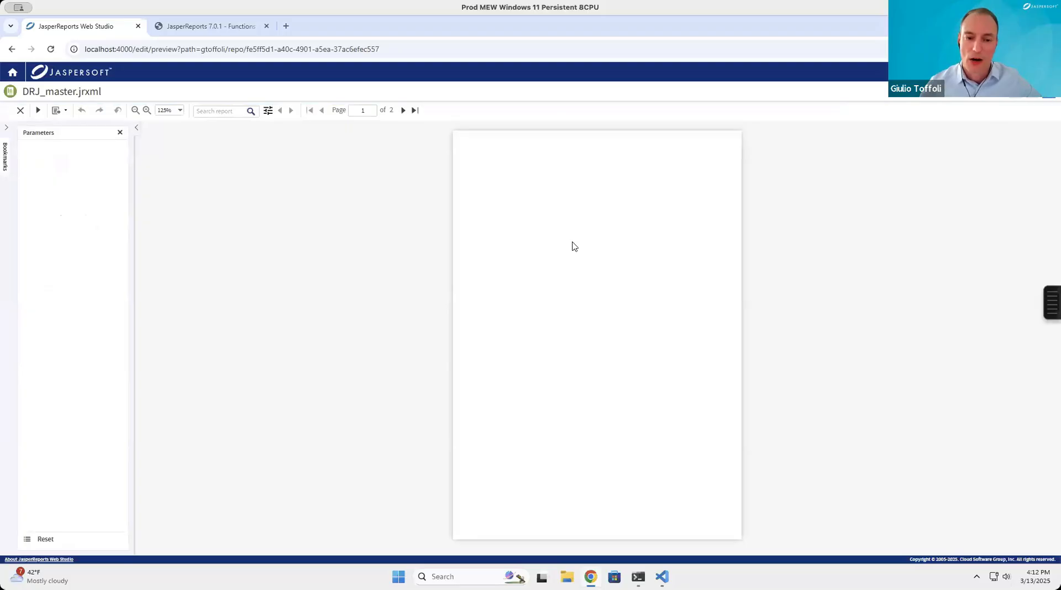
left_click(403, 111)
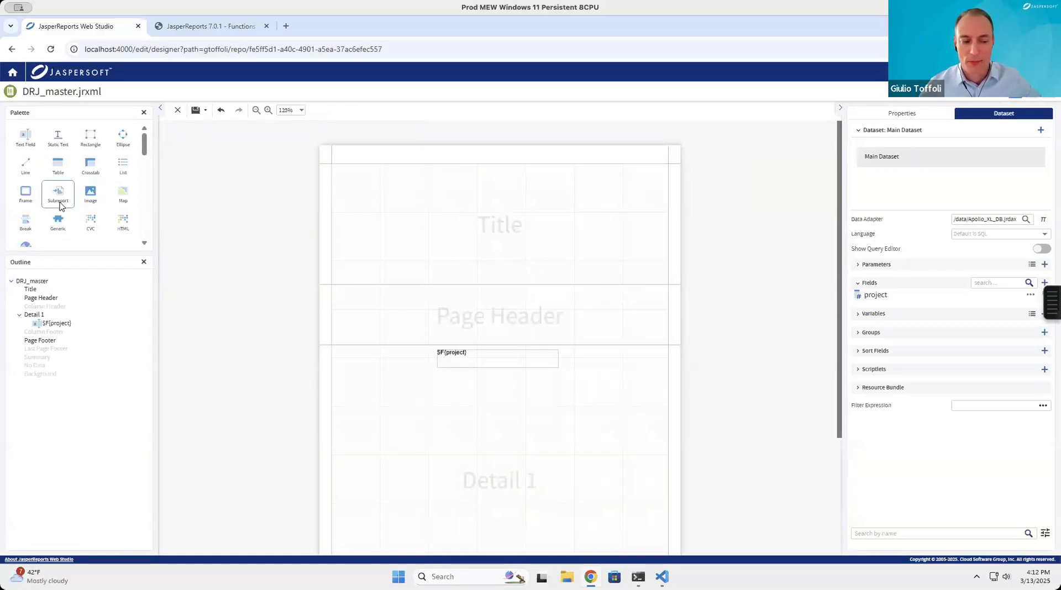
Place a subreport in the Title band and fit it to the band's full width and height, with the band shortened to about 41 px.
left_click_drag(59, 205, 393, 198)
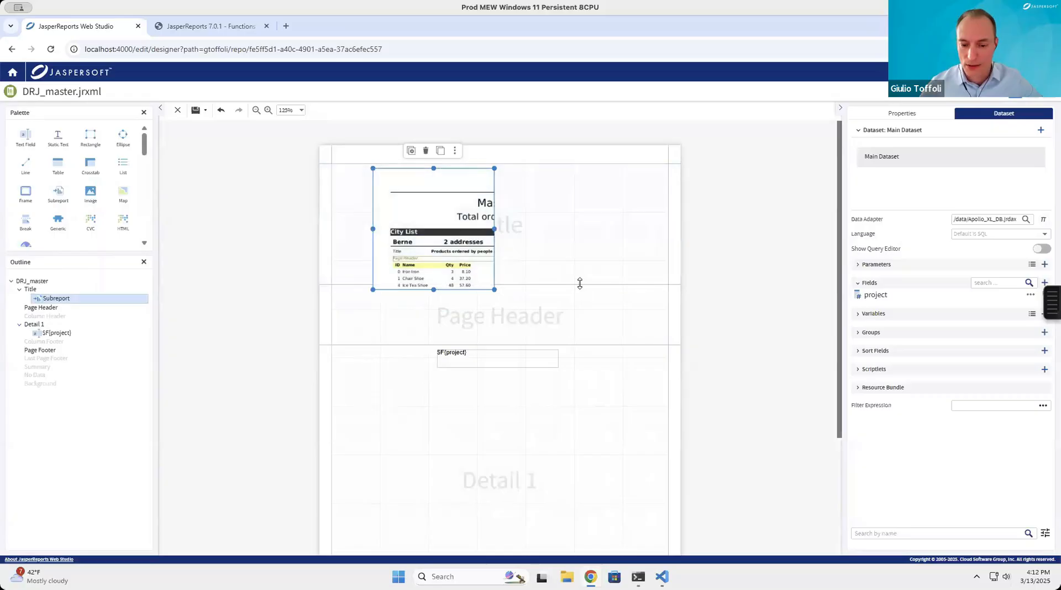
left_click_drag(581, 283, 575, 191)
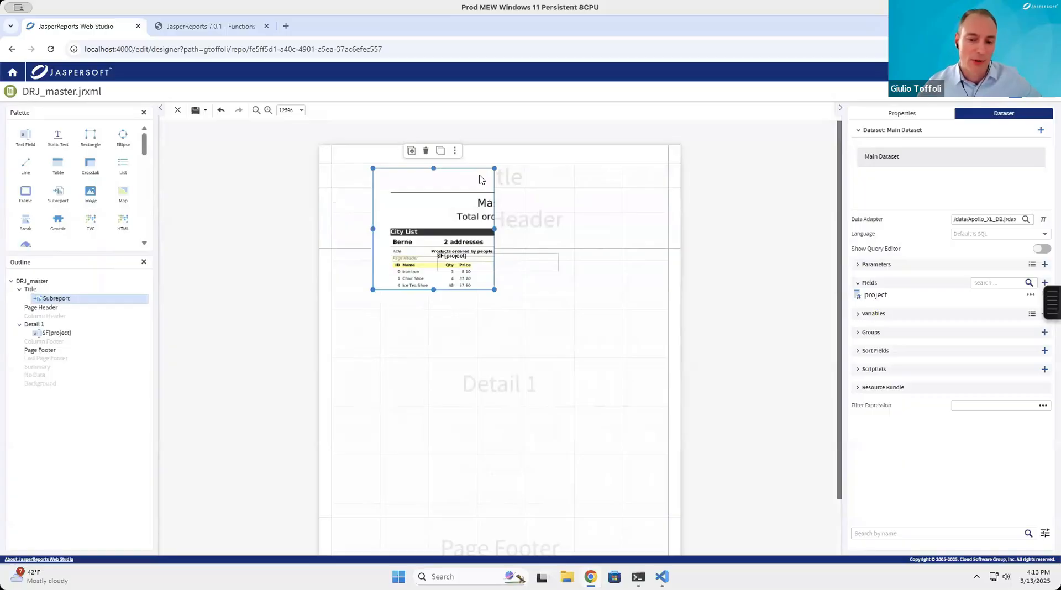
left_click(455, 151)
mouse_move(491, 197)
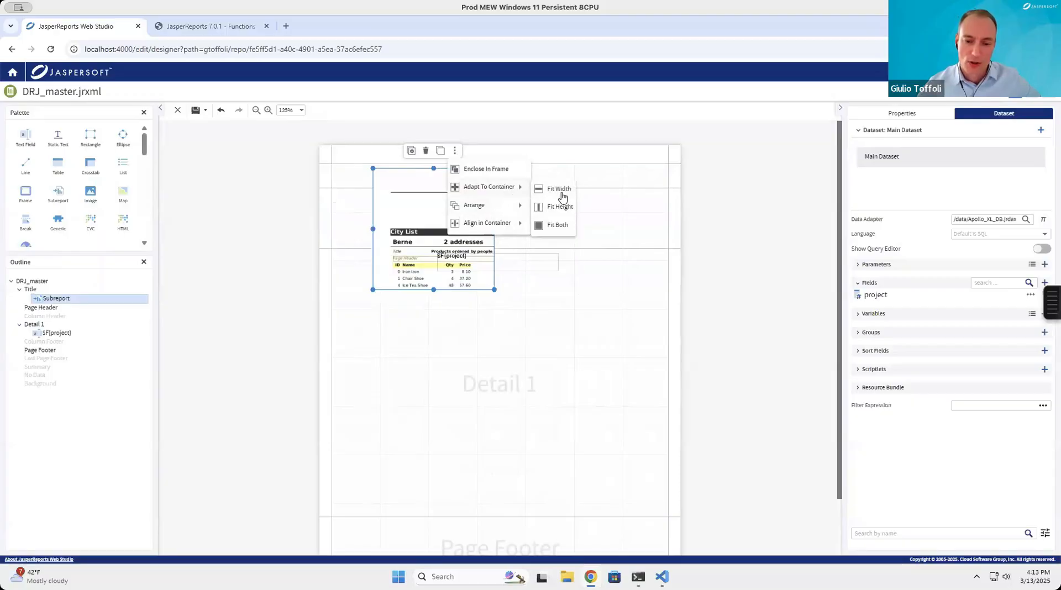
left_click(557, 225)
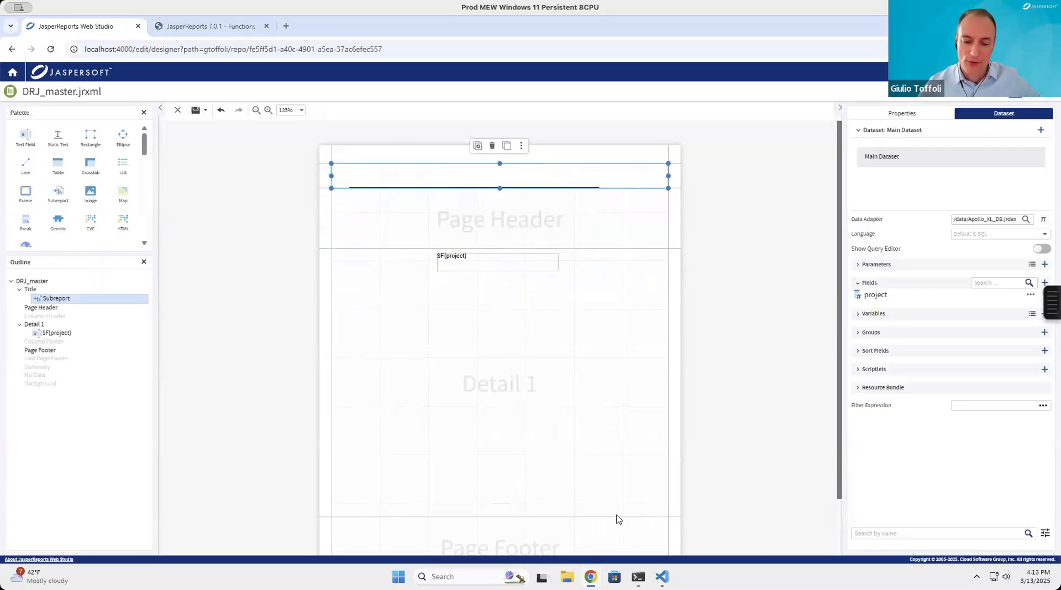
Preview the report with the unassigned subreport in the Title band and return to the layout.
scroll(618, 517, "down", 1)
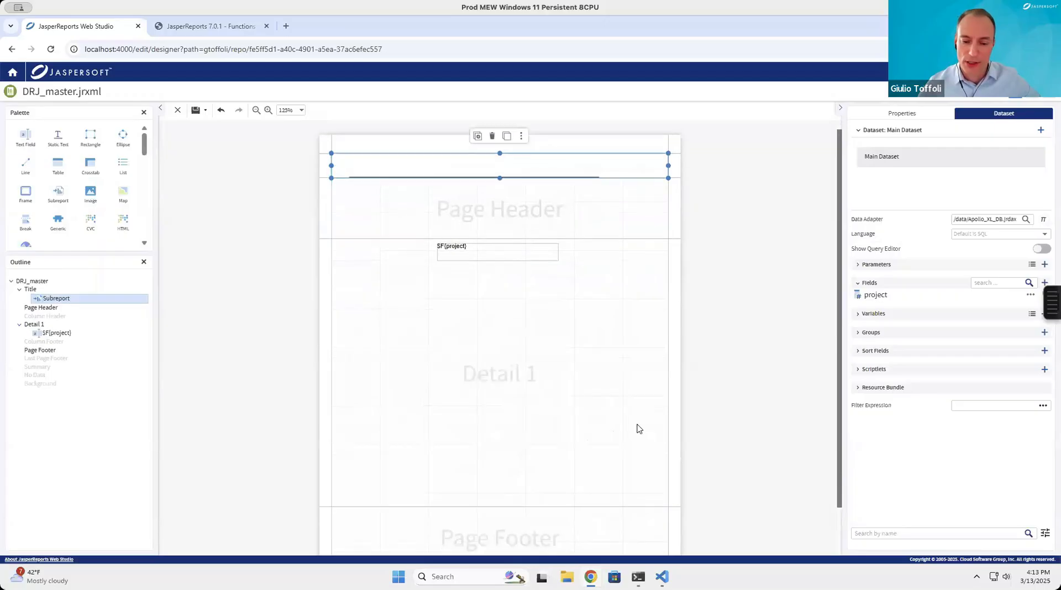
left_click(1034, 97)
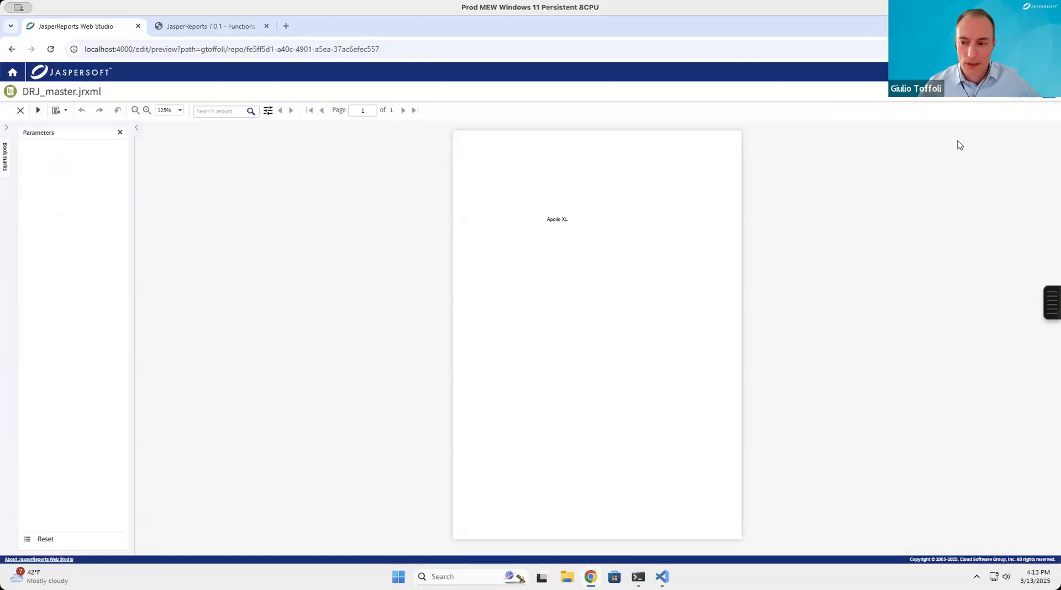
left_click(1014, 98)
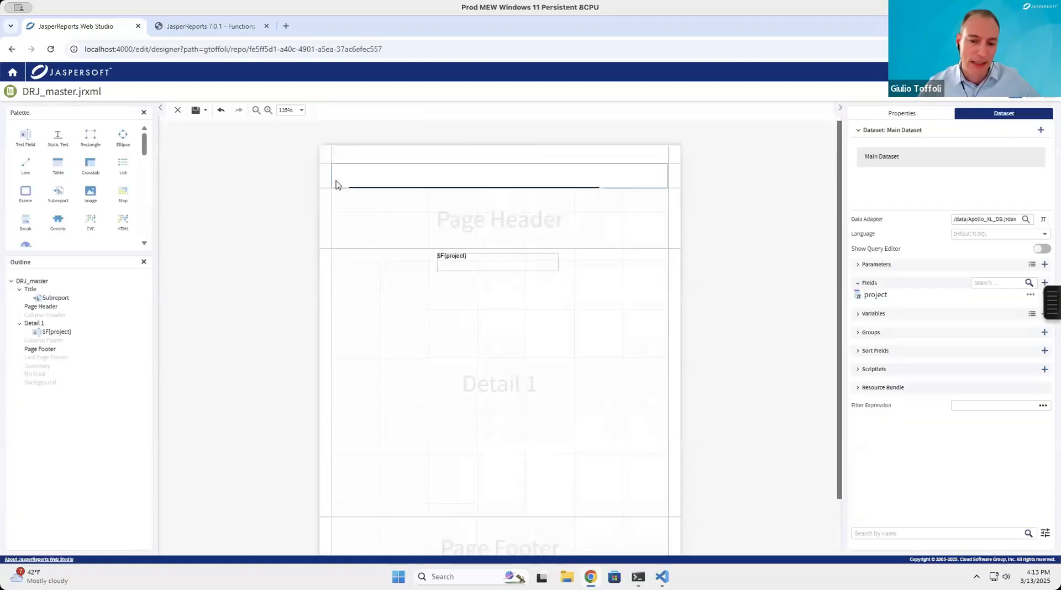
Assign ApolloXL_cover.jrxml as the report used by the Title band's subreport.
left_click(337, 184)
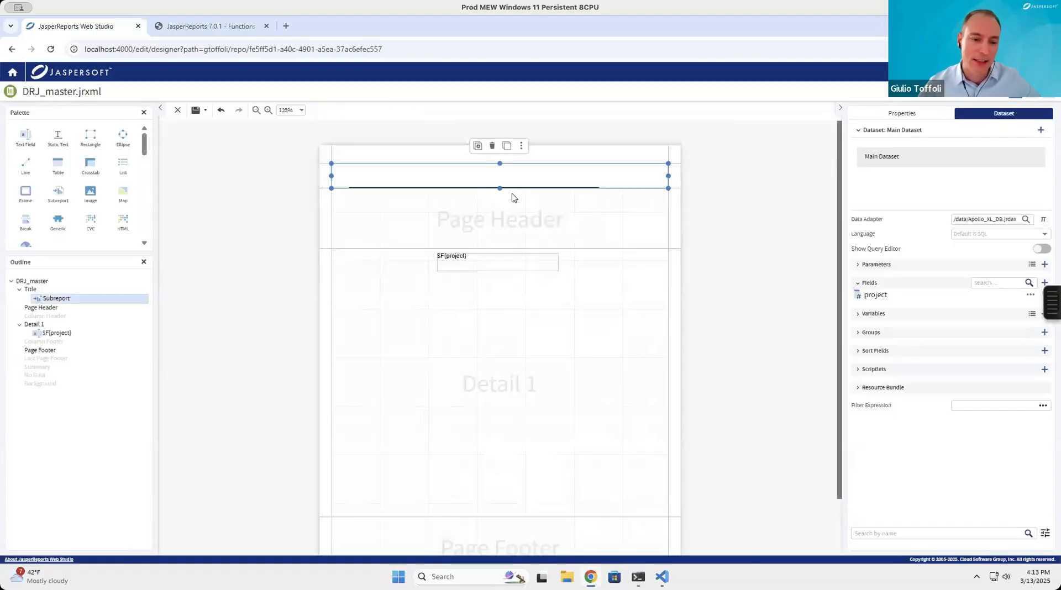
left_click(875, 117)
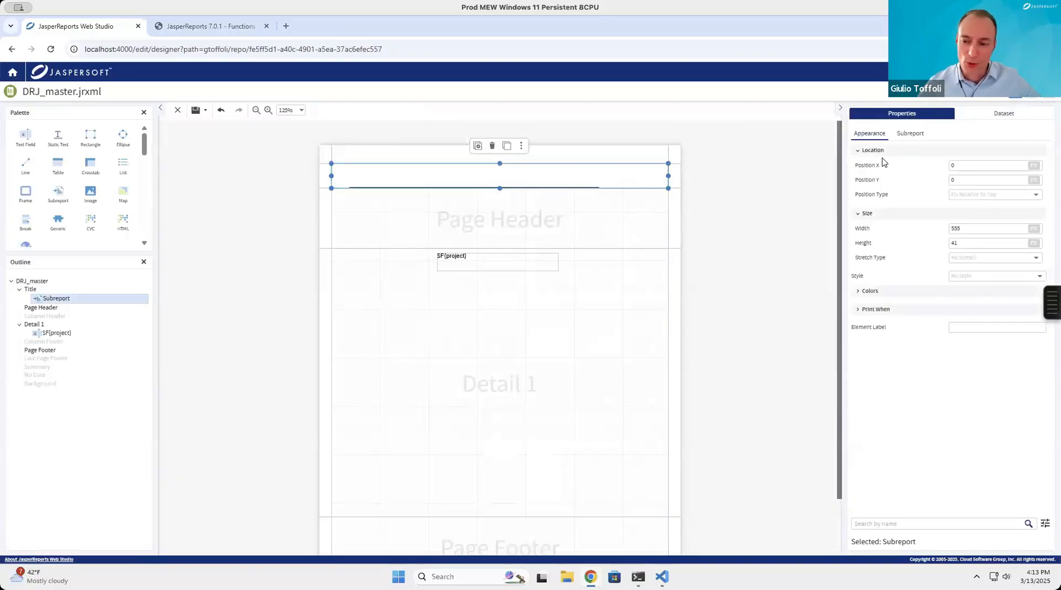
left_click(910, 134)
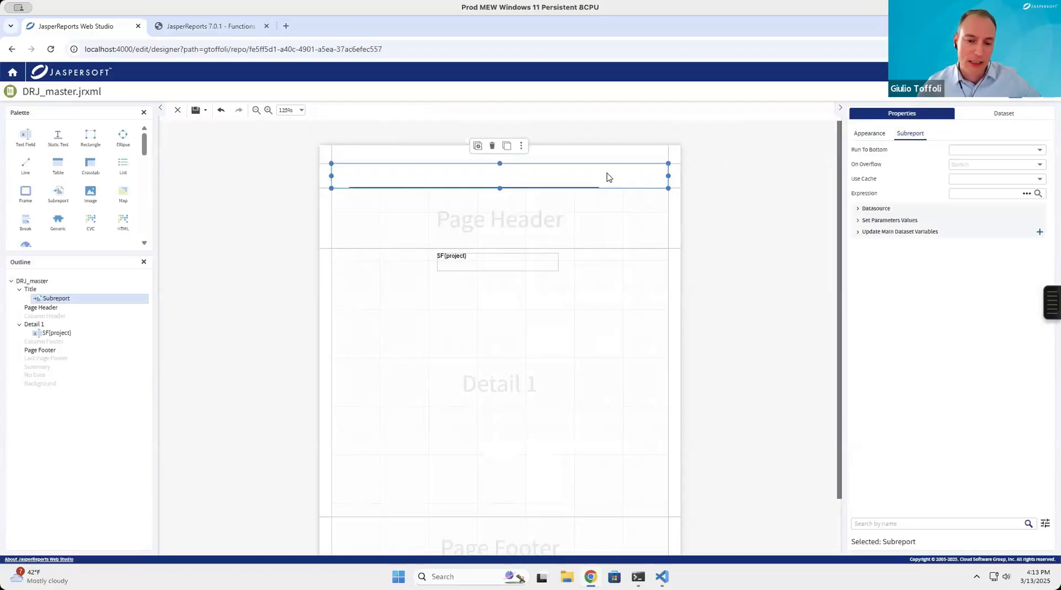
double_click(489, 168)
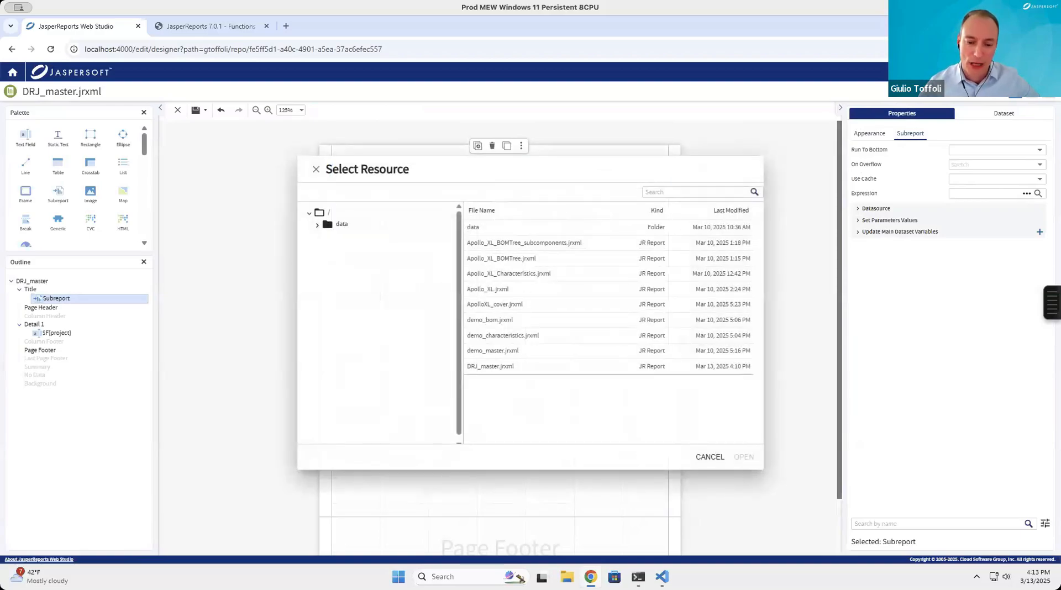
left_click(494, 304)
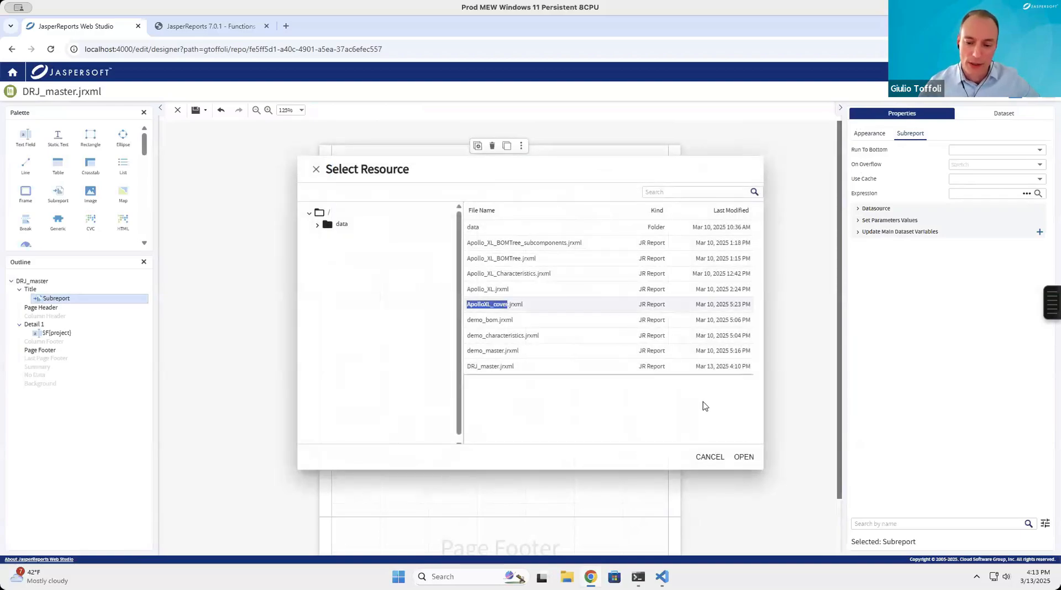
left_click(744, 456)
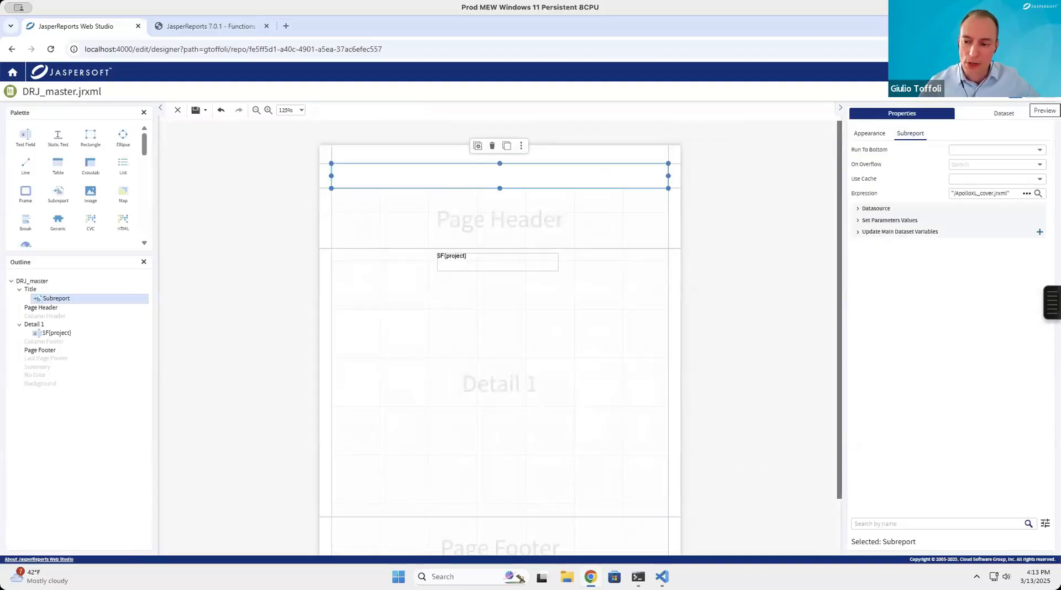
Preview the report's cover page and second page, and return to the layout.
left_click(1045, 110)
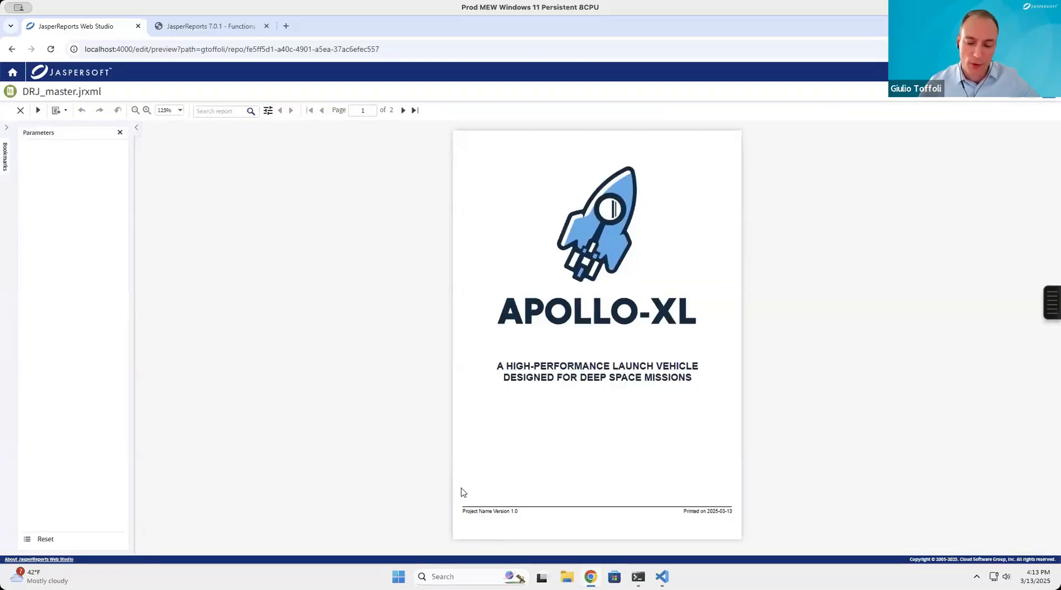
left_click(403, 112)
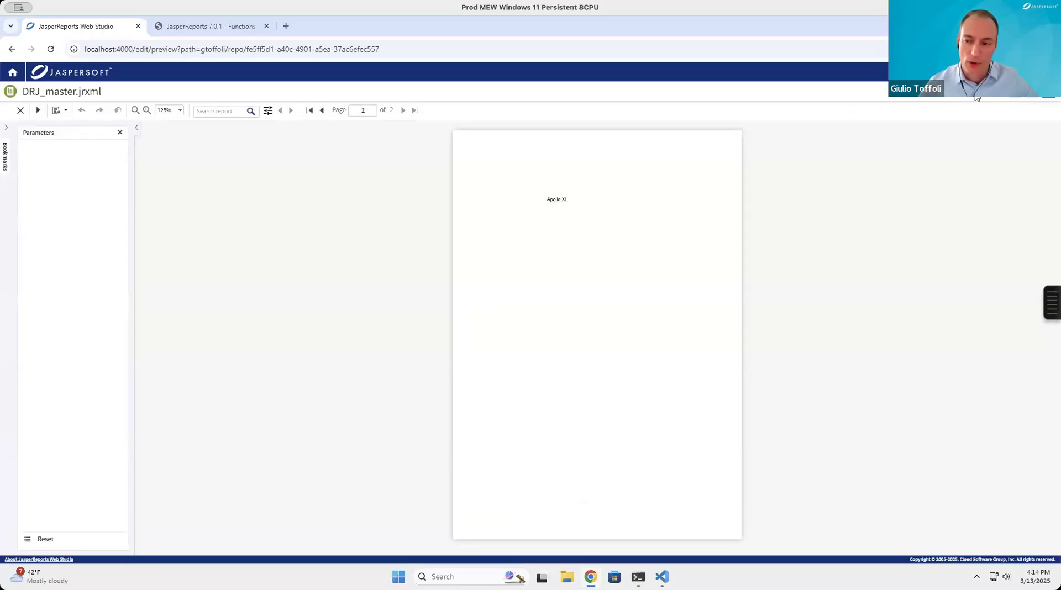
left_click(1011, 98)
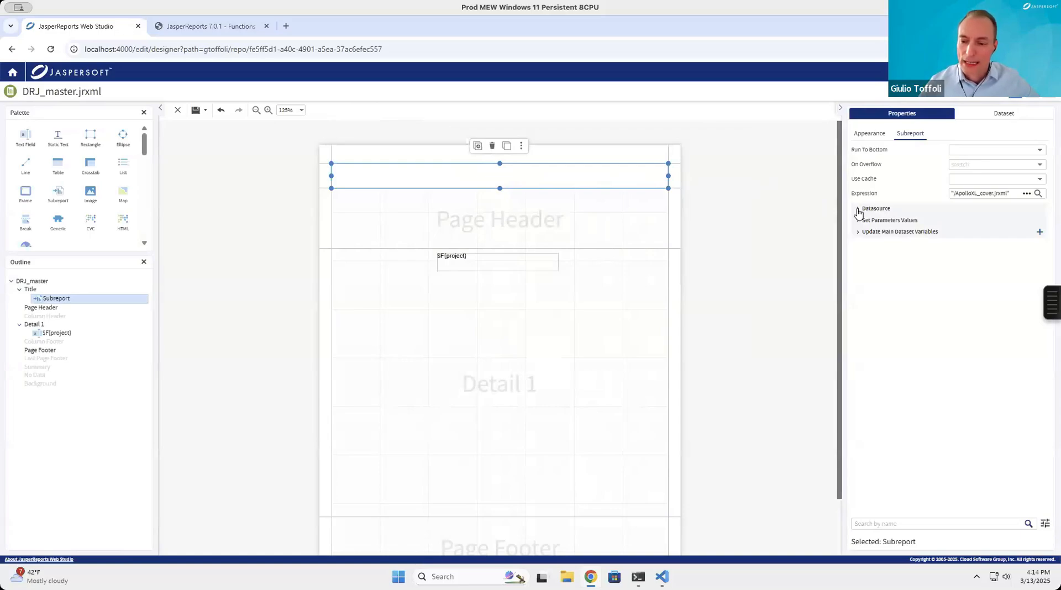
Add a parameter value named Project to the cover subreport.
left_click(889, 221)
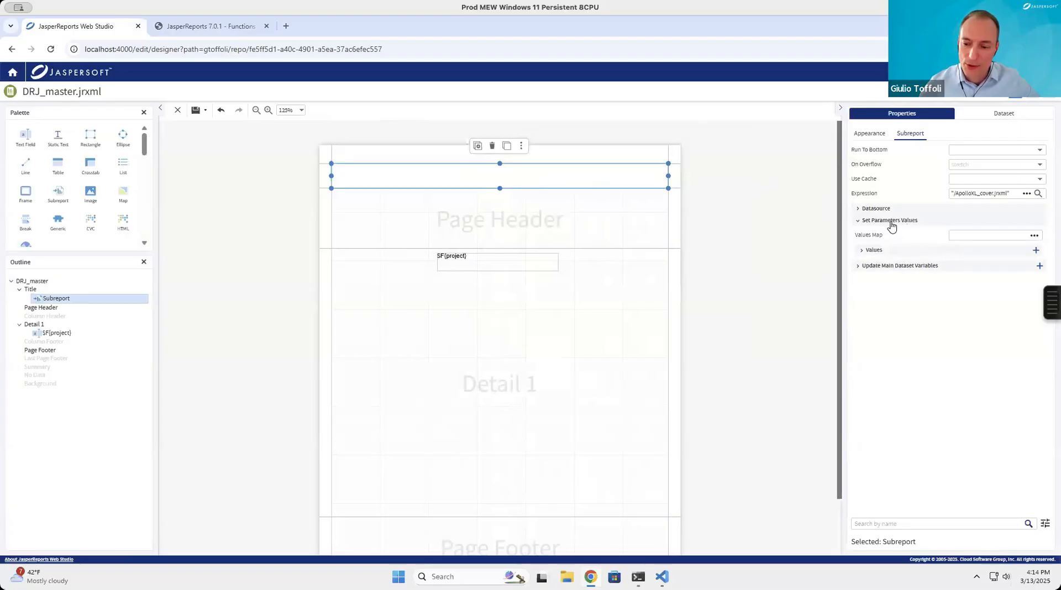
left_click(880, 254)
left_click(1036, 251)
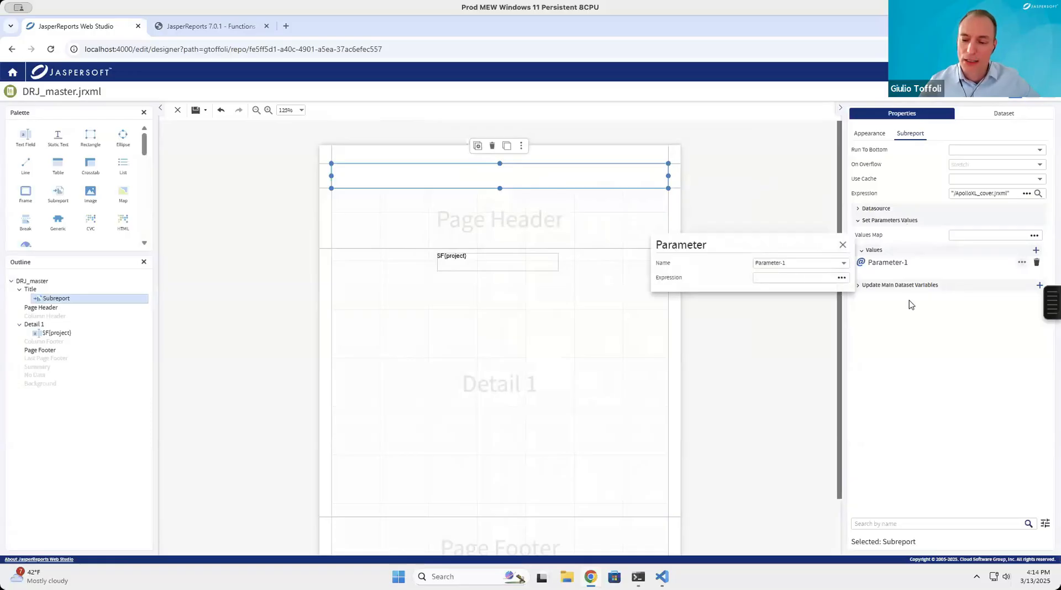
left_click_drag(791, 262, 732, 264)
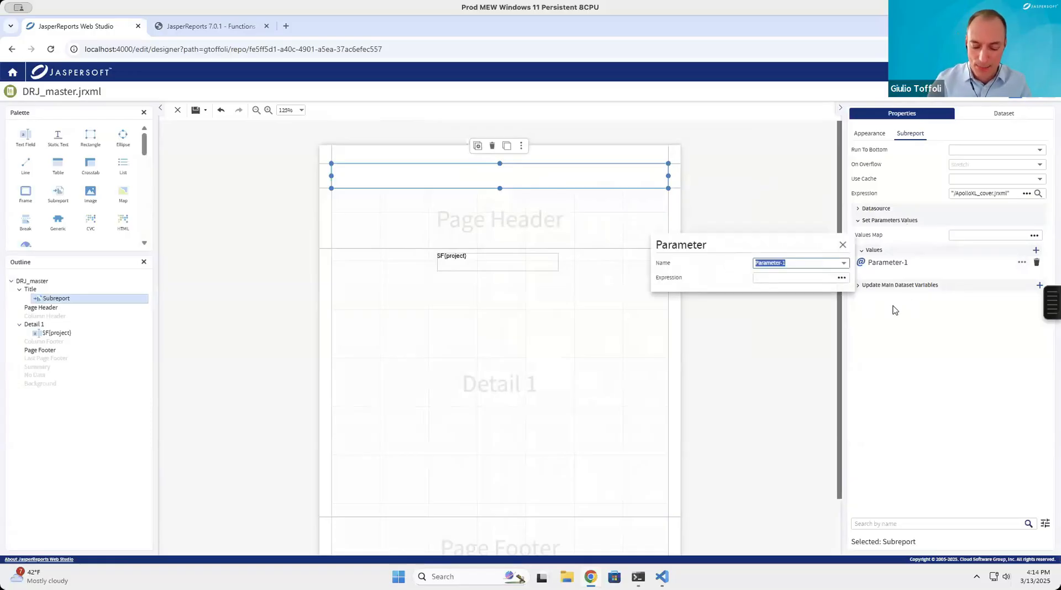
type("Pro")
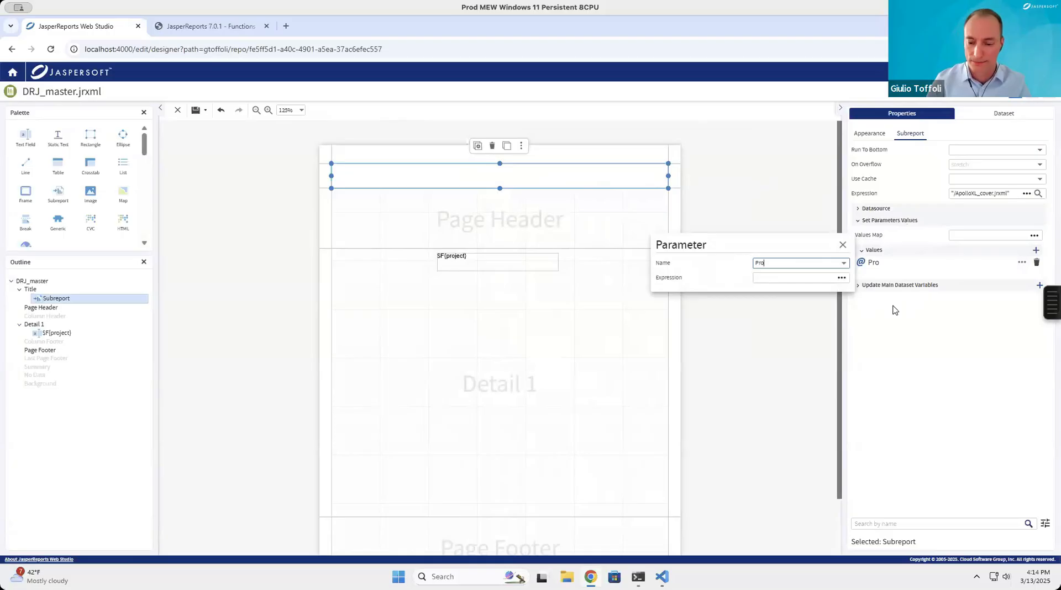
type("ject")
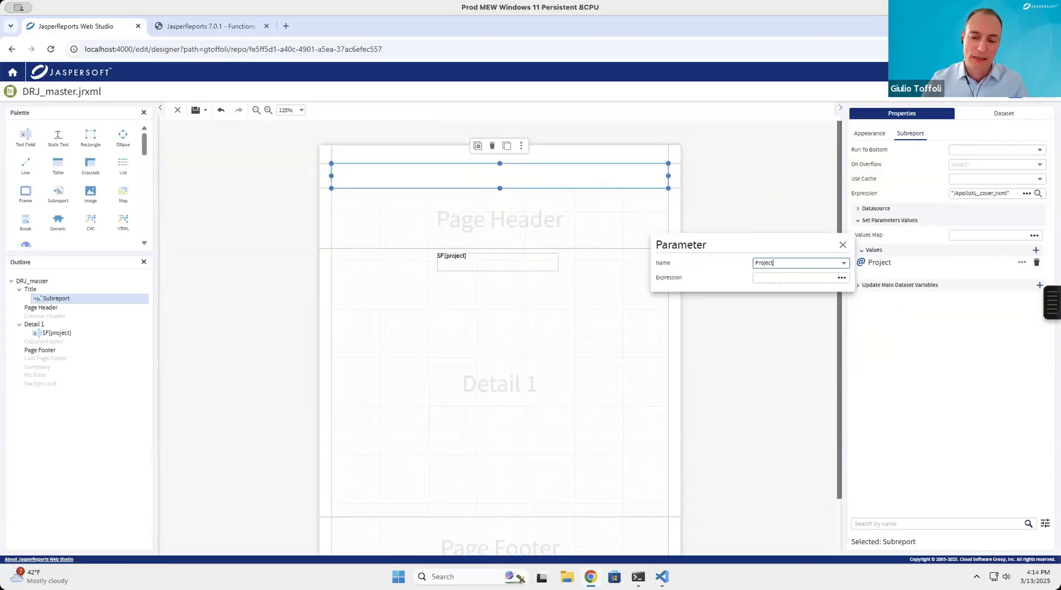
Set the Project parameter's expression to the field $F{project} and close its settings.
left_click(779, 278)
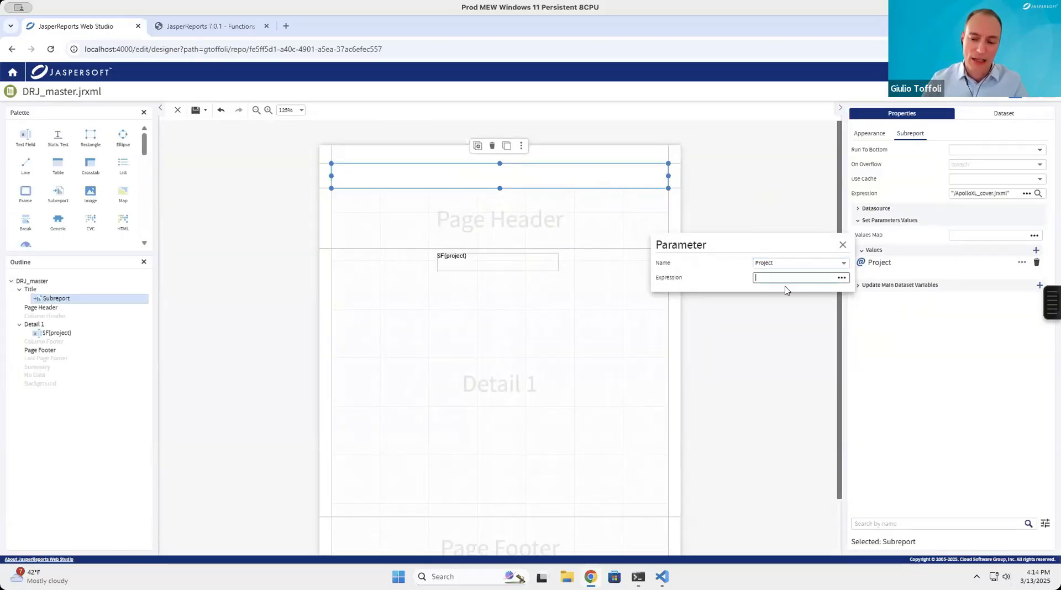
left_click(842, 279)
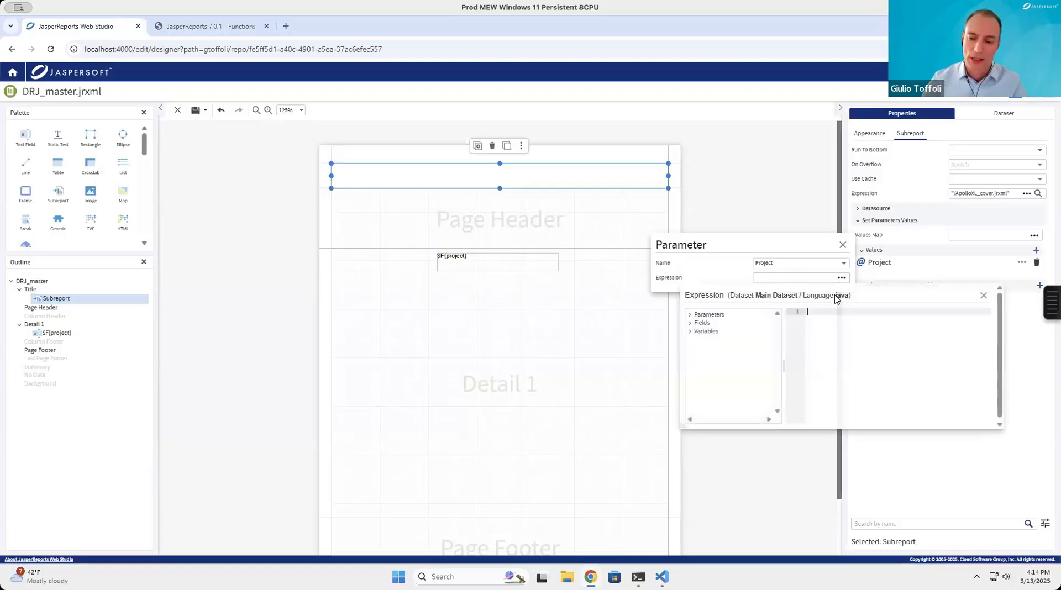
left_click(690, 324)
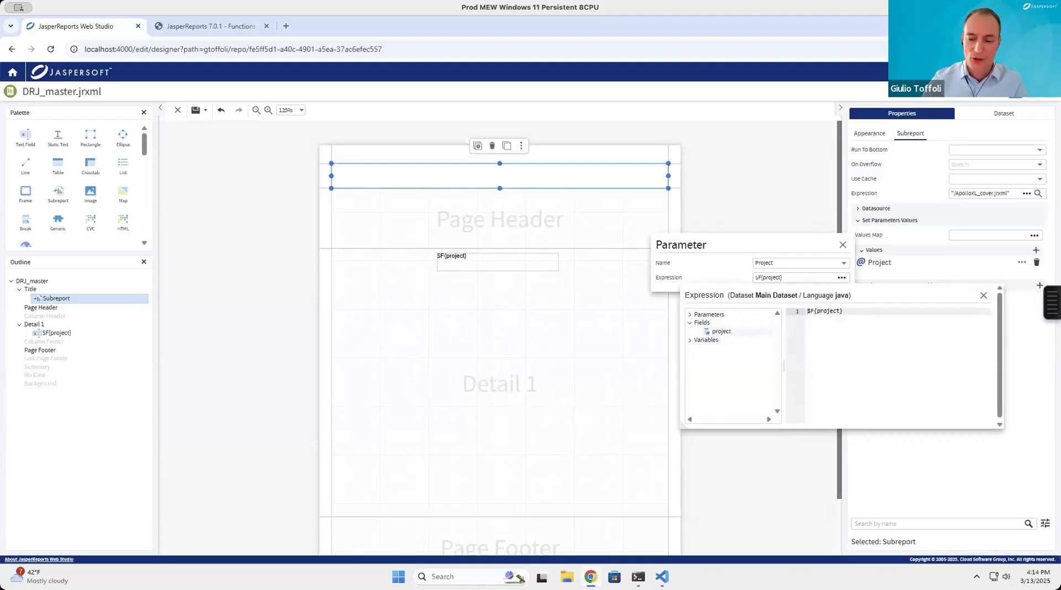
left_click(983, 299)
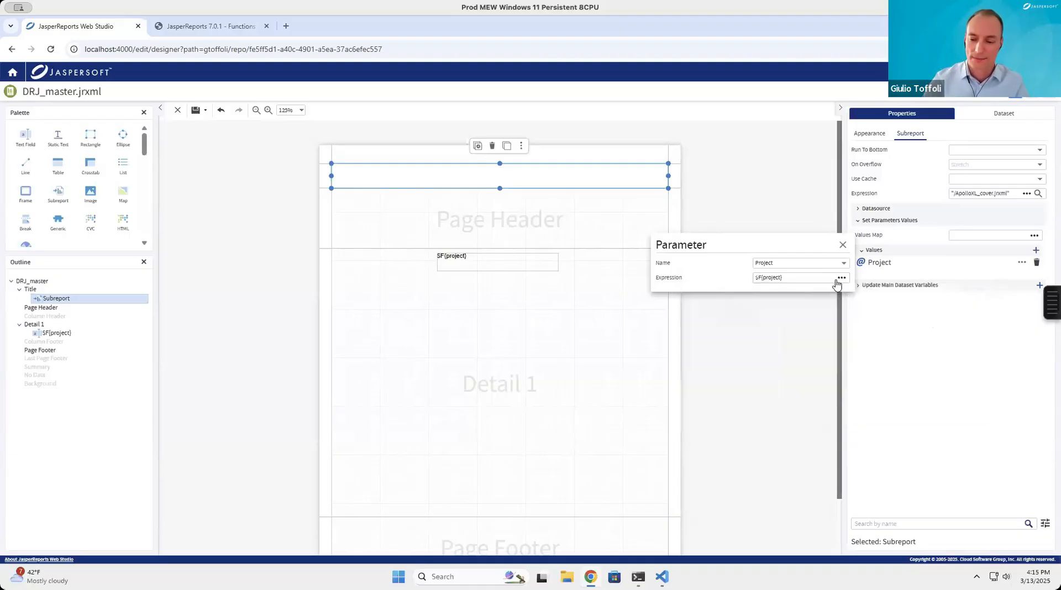
left_click(843, 245)
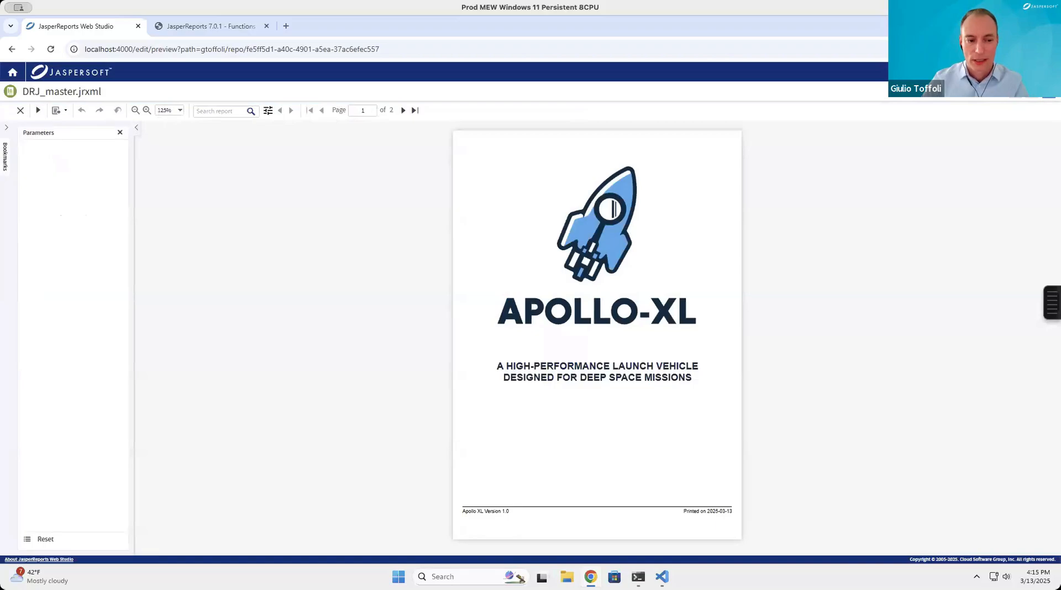
Examine the cover page in the preview at 165% zoom, including the footer's project version and print date, and return to the layout.
left_click(147, 111)
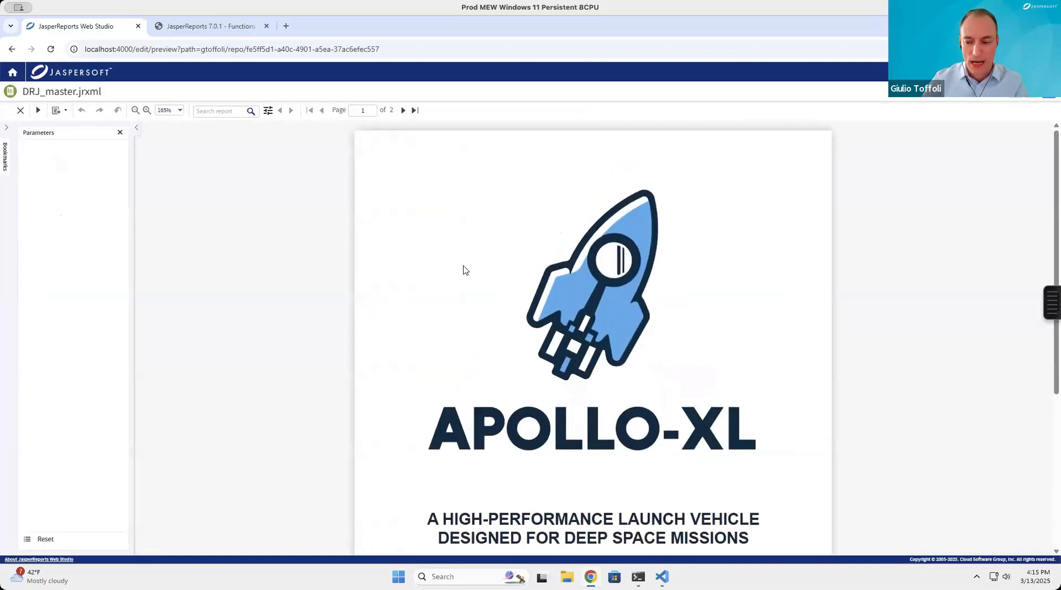
scroll(464, 271, "down", 3)
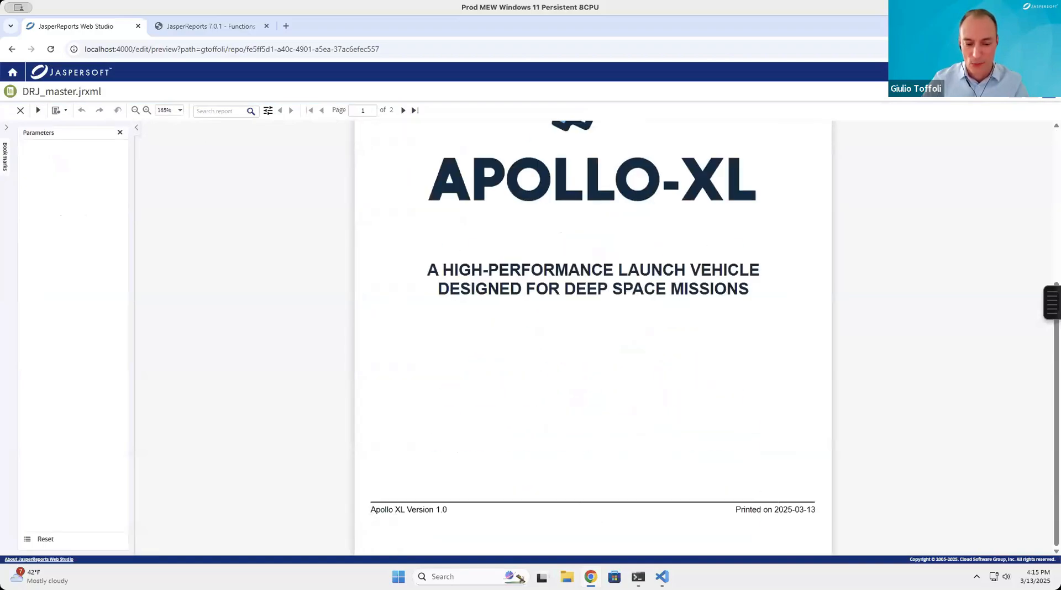
left_click_drag(371, 509, 460, 514)
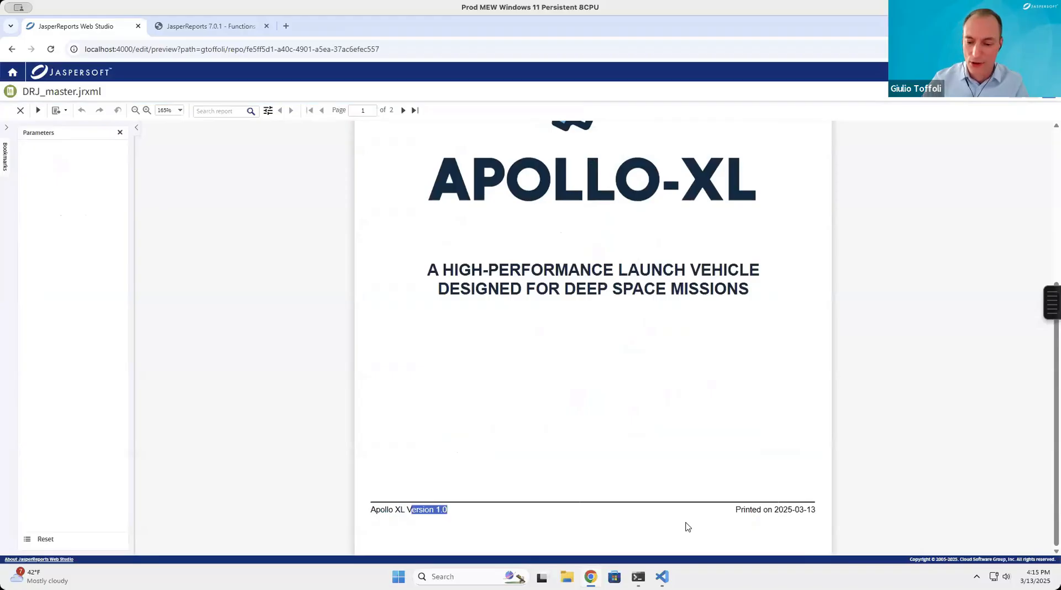
left_click_drag(741, 509, 792, 509)
scroll(789, 489, "up", 2)
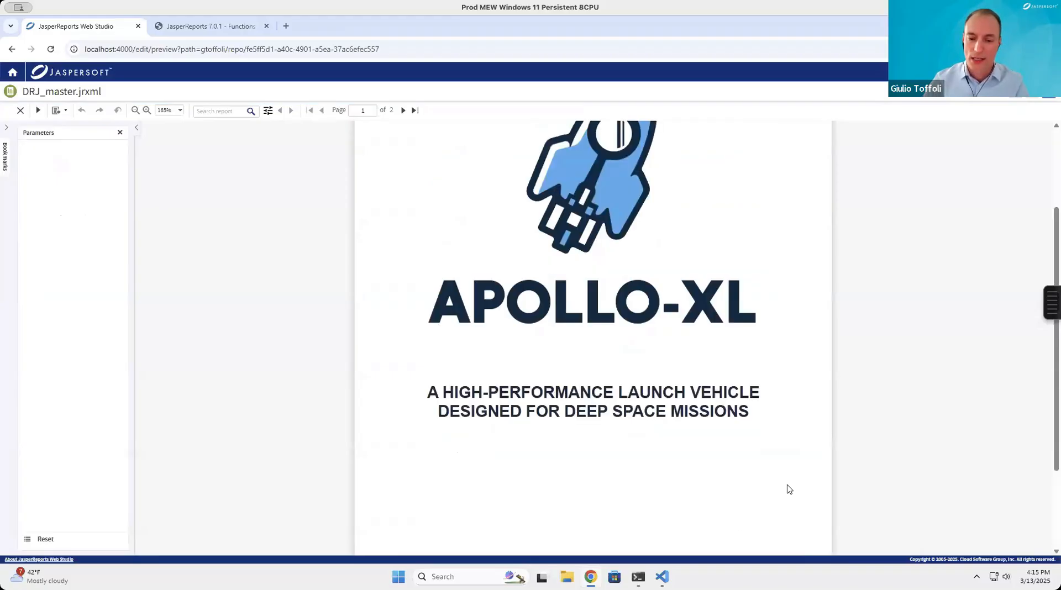
scroll(789, 489, "down", 2)
scroll(506, 273, "up", 5)
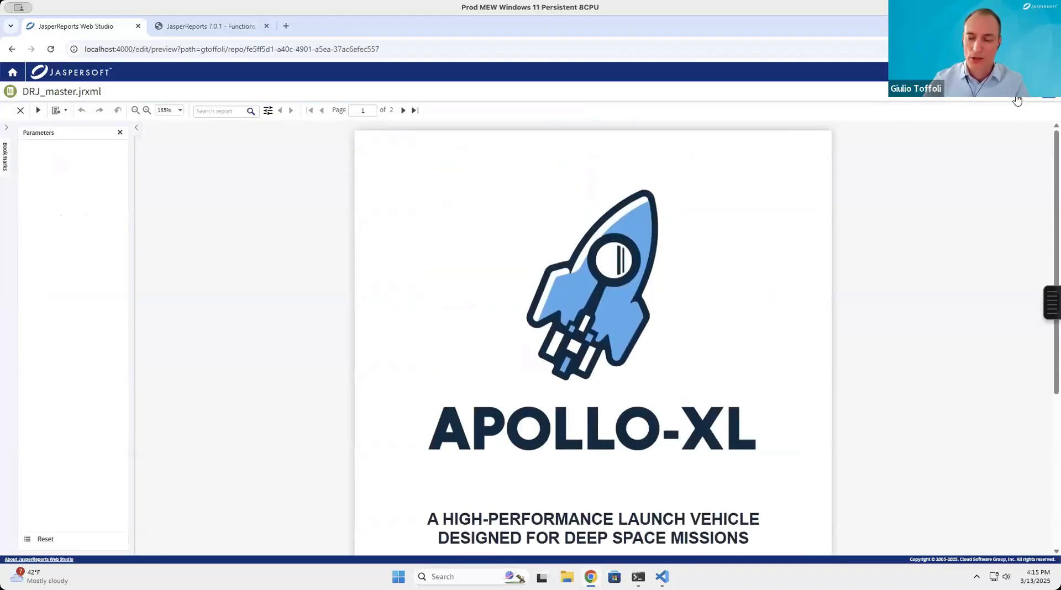
left_click(1017, 97)
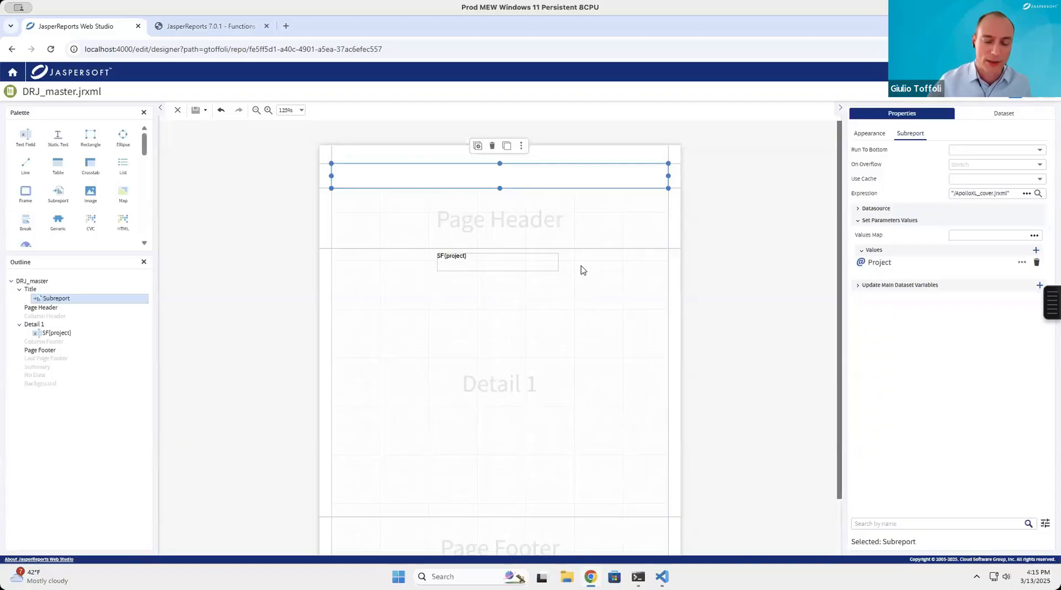
scroll(635, 395, "down", 3)
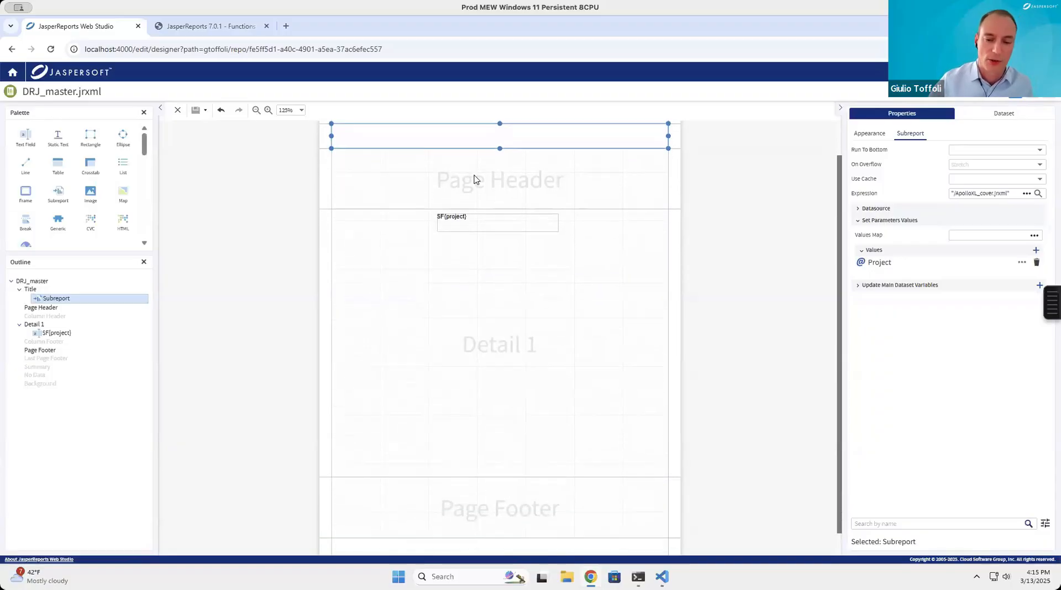
Shorten the Page Header band and extend the Detail 1 band downward, reducing the Page Footer band to a thin strip.
scroll(611, 213, "up", 1)
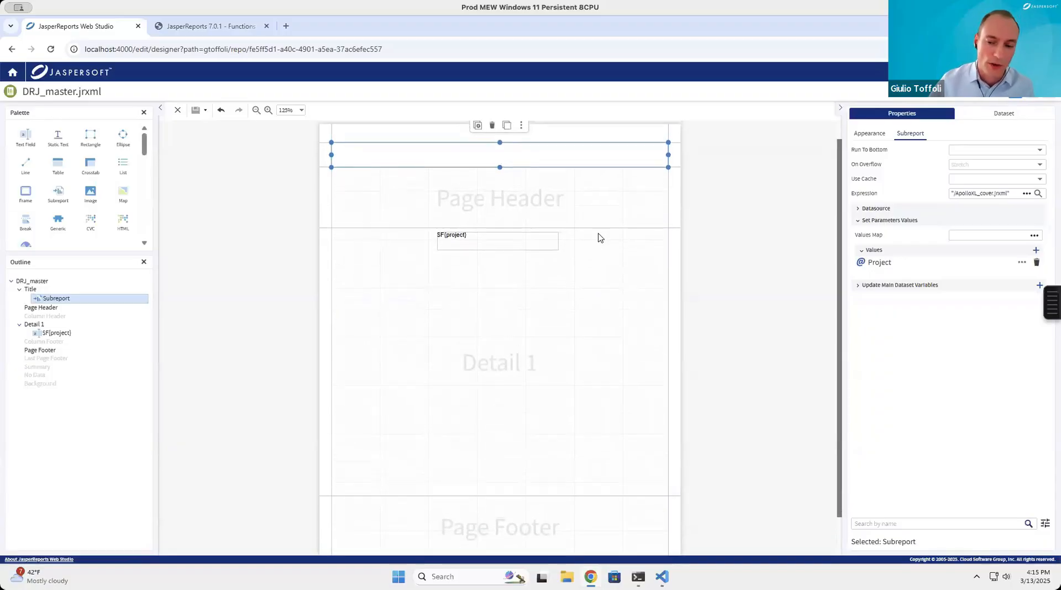
left_click_drag(605, 227, 605, 188)
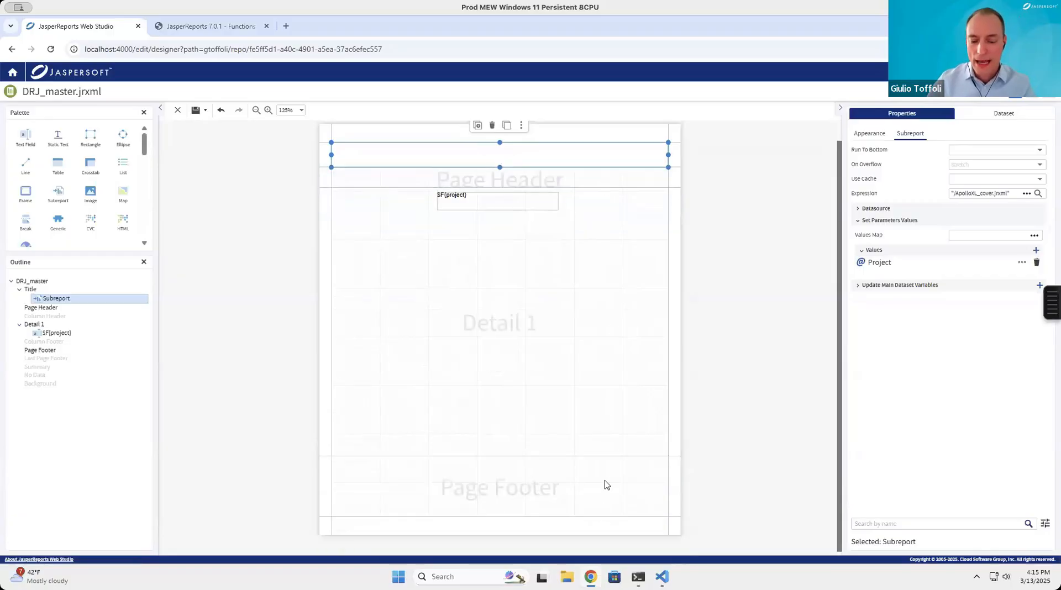
left_click_drag(605, 481, 606, 522)
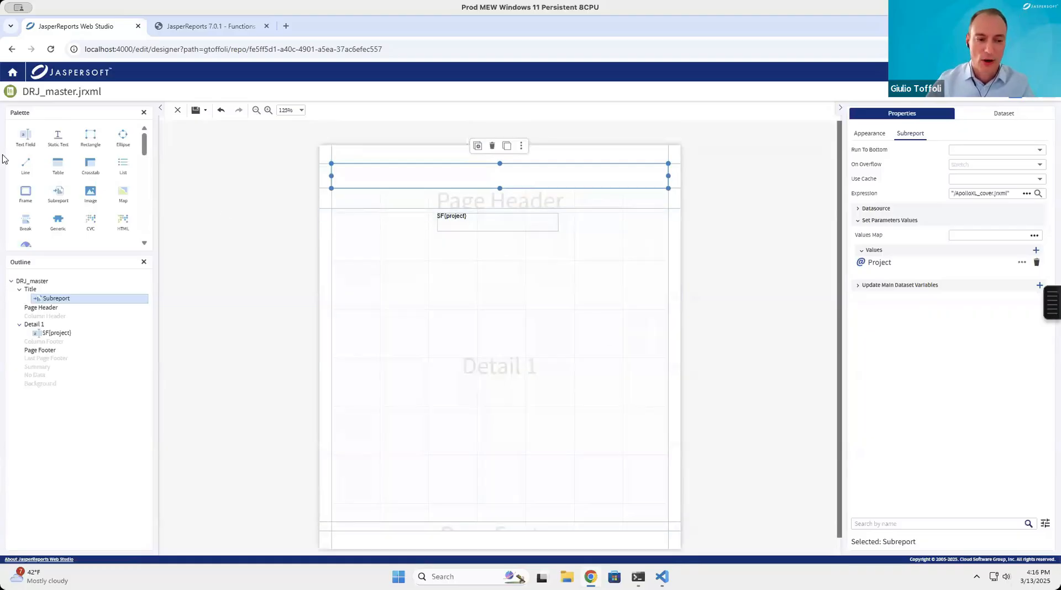
Draw two large rectangles side by side in the Detail 1 band, below the project field, reaching the outer margins.
mouse_move(90, 141)
left_mouse_down()
mouse_move(401, 335)
mouse_move(343, 251)
mouse_move(395, 275)
mouse_move(486, 443)
mouse_move(507, 443)
left_mouse_up()
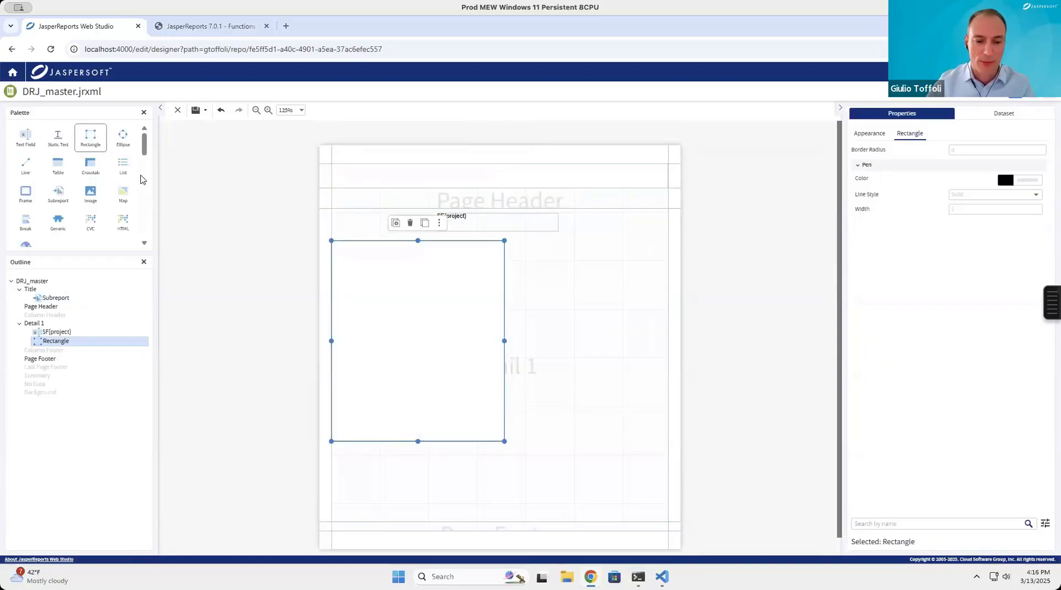
left_click_drag(90, 138, 605, 267)
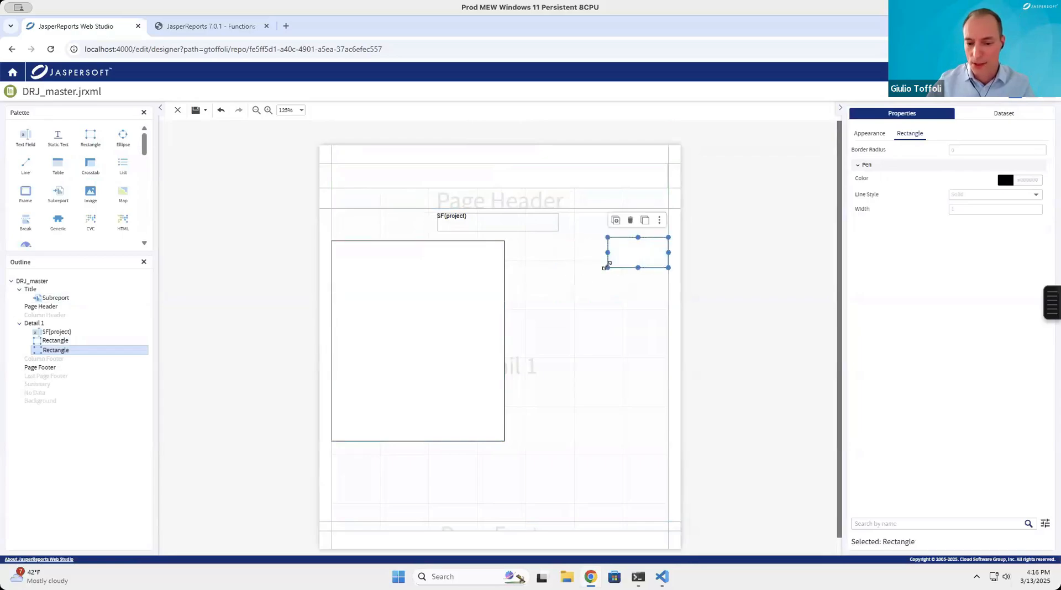
left_click_drag(553, 423, 536, 441)
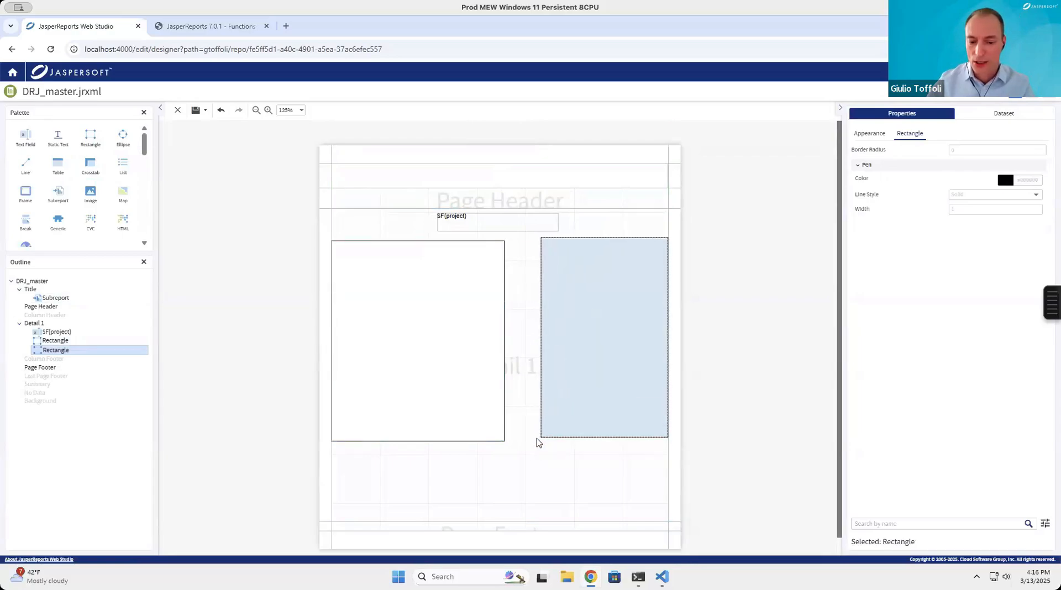
Align the second rectangle's top and bottom edges with the first, and widen the first to about 333 px, almost touching the second.
left_click(592, 304)
left_click_drag(595, 348, 594, 350)
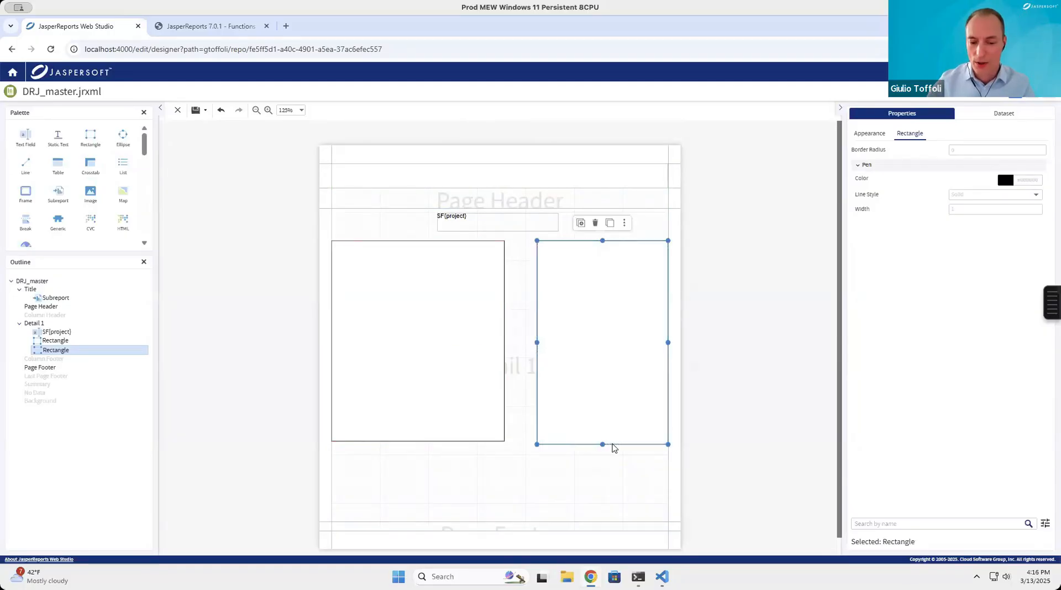
left_click_drag(601, 443, 601, 440)
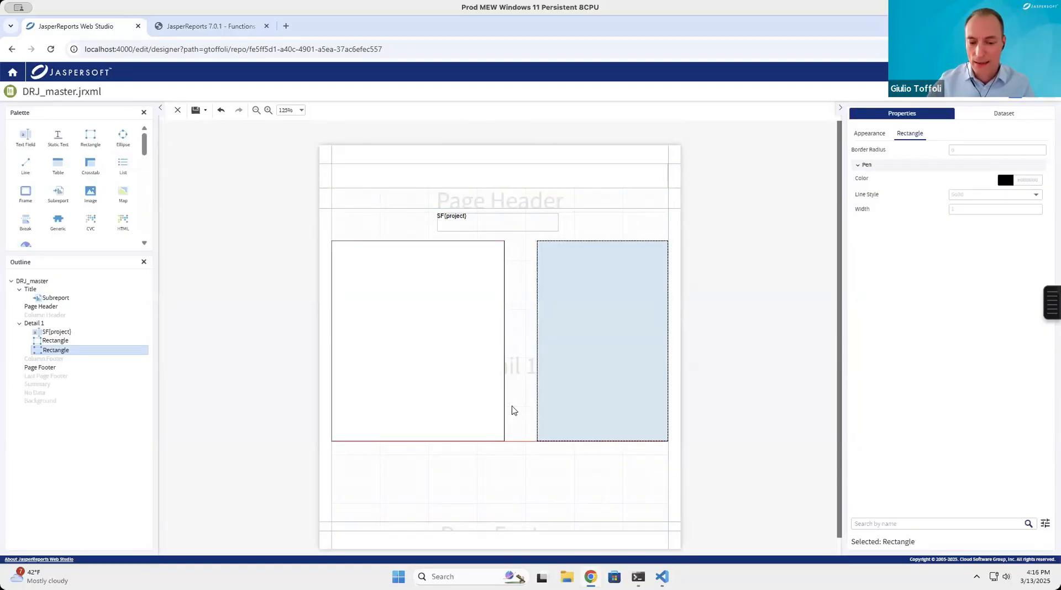
left_click(502, 372)
left_click_drag(507, 342, 533, 341)
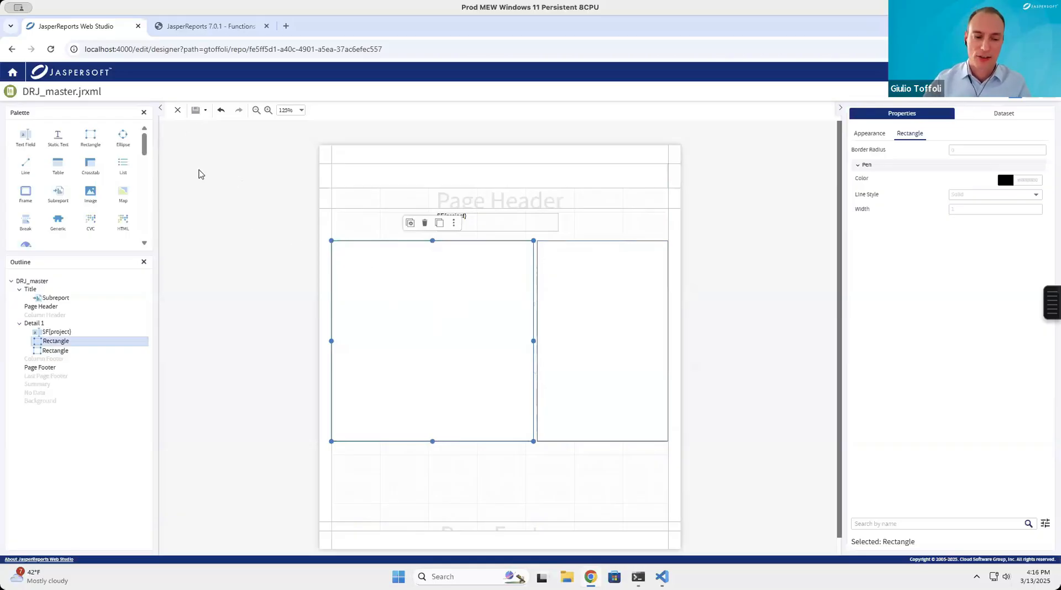
Close the master report and create a new blank report in the repository.
left_click(177, 112)
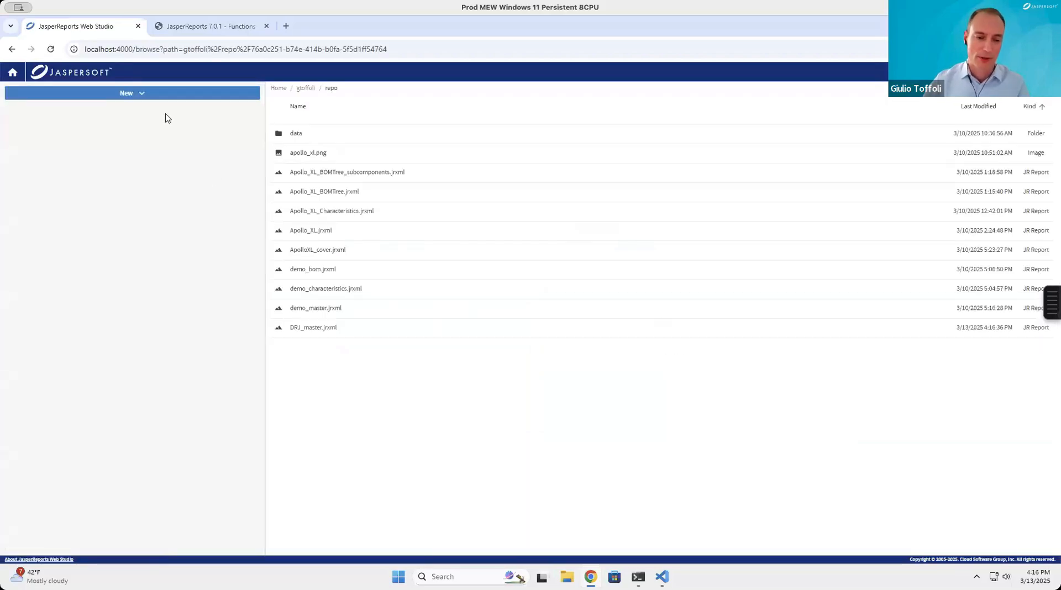
left_click(125, 95)
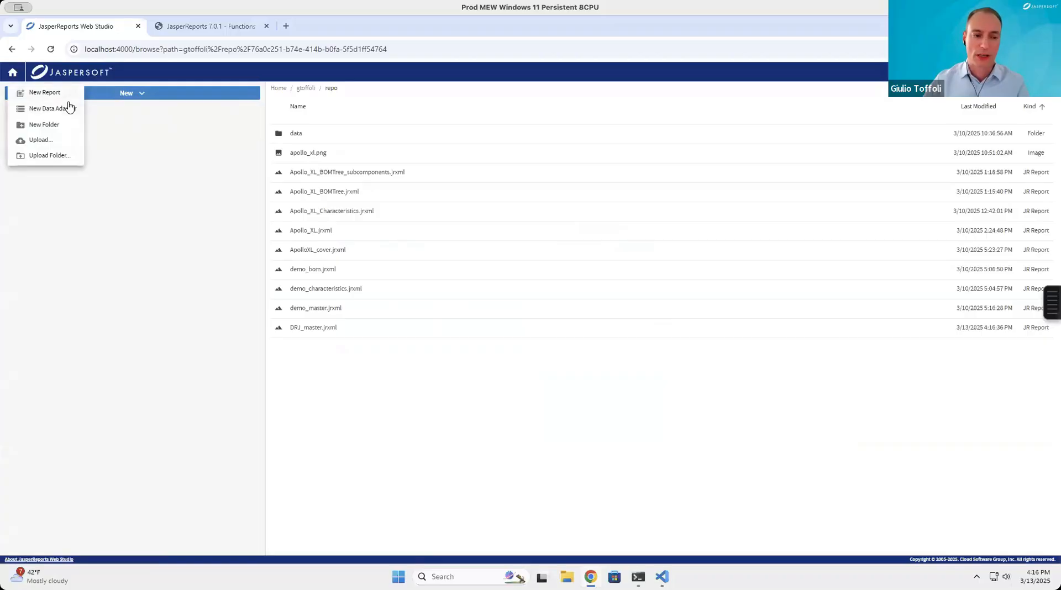
left_click(49, 93)
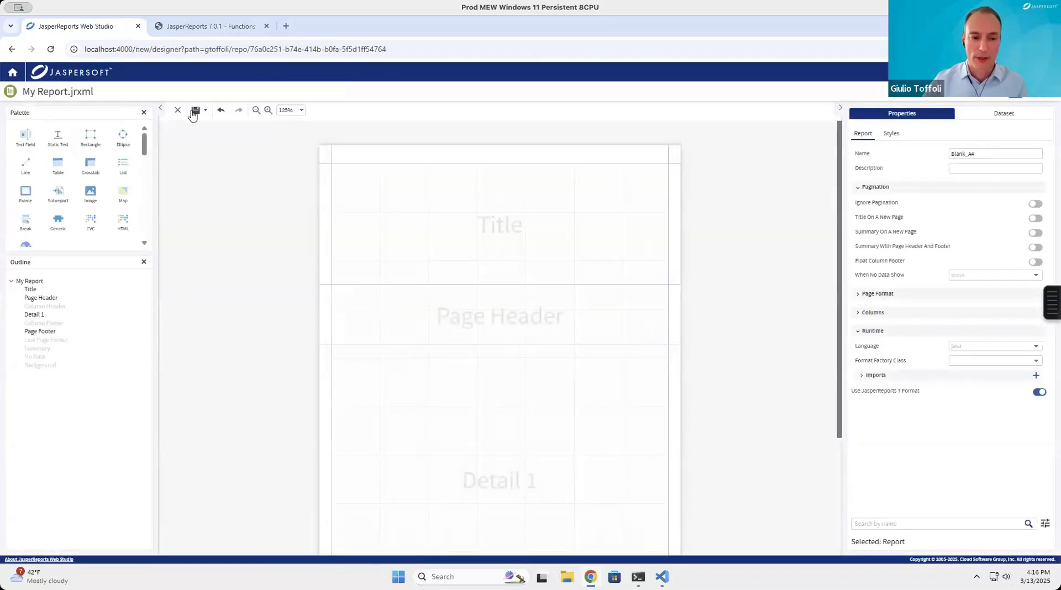
Save the new report as DJR_BOM.jrxml in the repository's root folder.
left_click(195, 111)
key("ctrl+a")
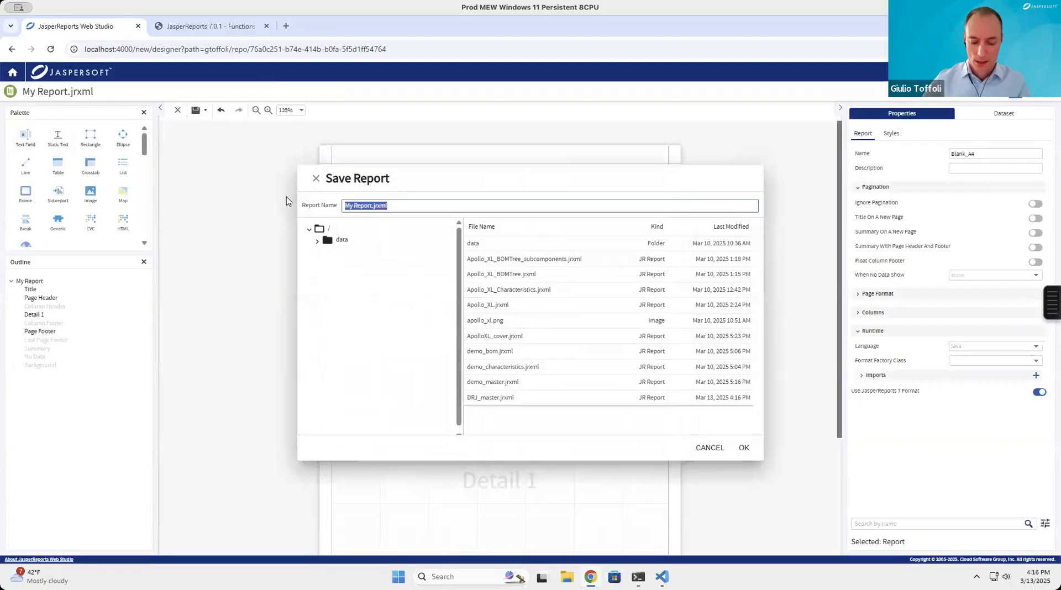
key("Left")
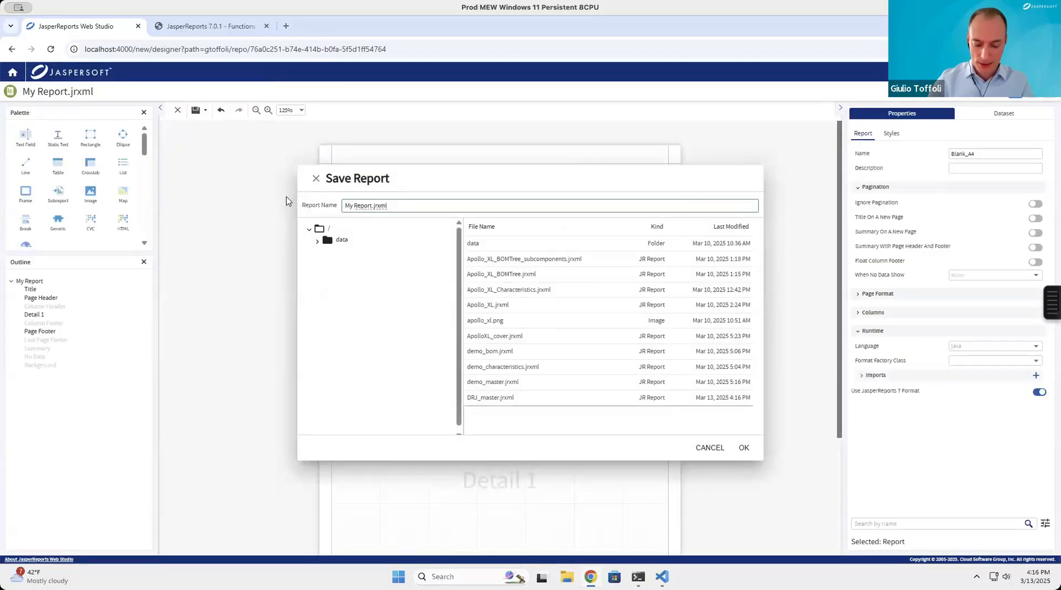
type("DJR_E")
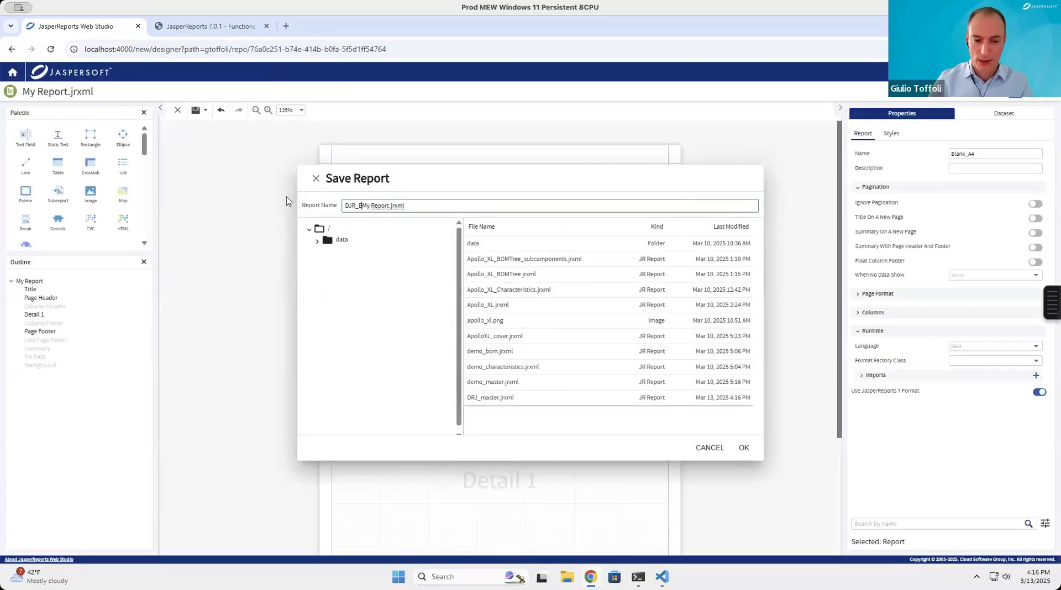
type("OM")
key("Delete")
key("Delete")
key("Delete")
key("Delete")
key("Delete")
key("Delete")
key("Delete")
key("Delete")
key("Delete")
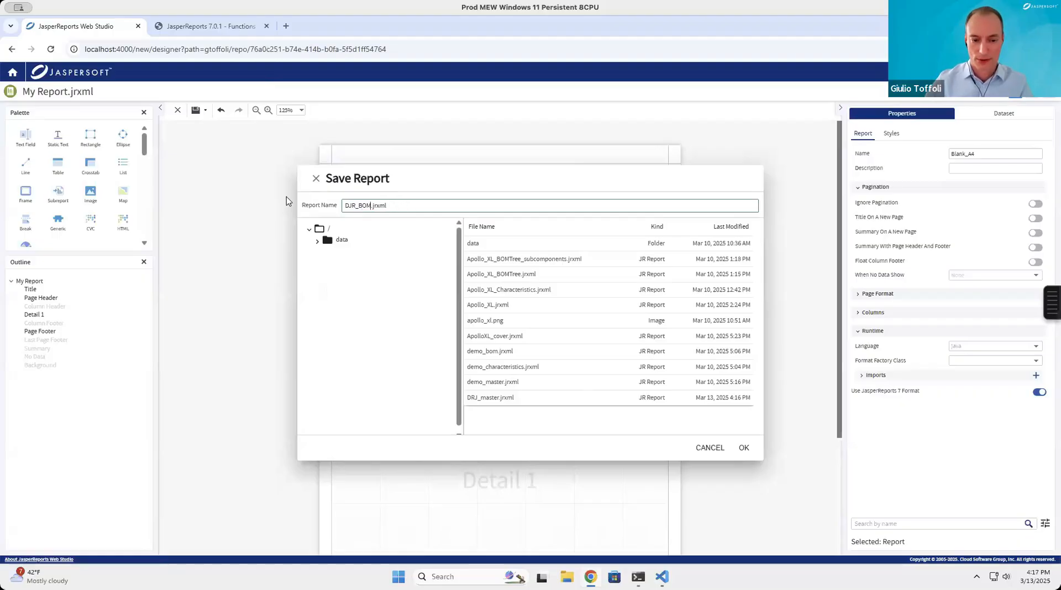
left_click(744, 448)
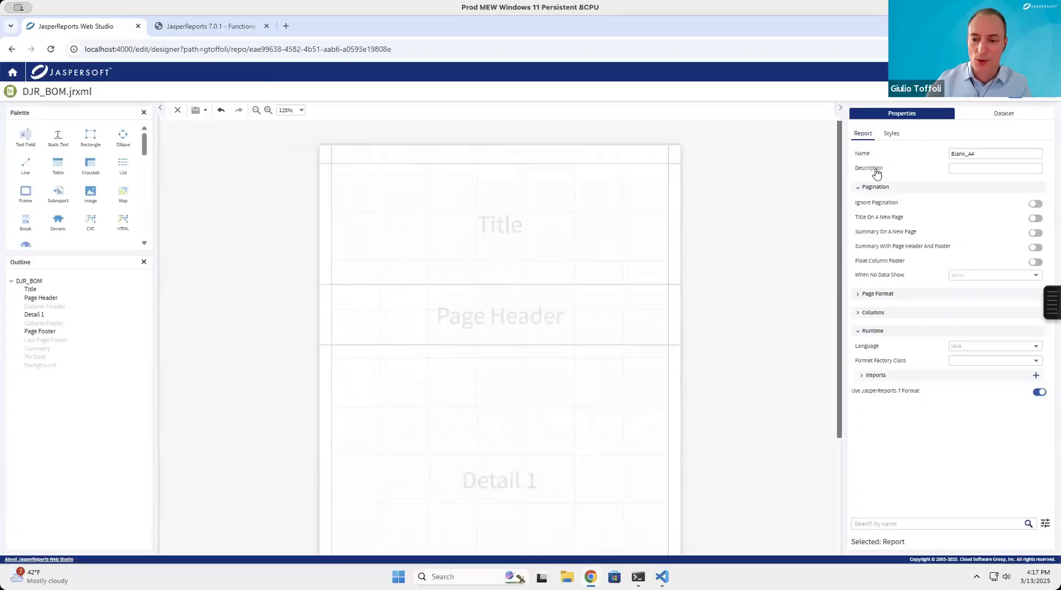
Set the top, bottom, left and right page margins of the DJR_BOM report to 0.
left_click(886, 295)
left_click(895, 376)
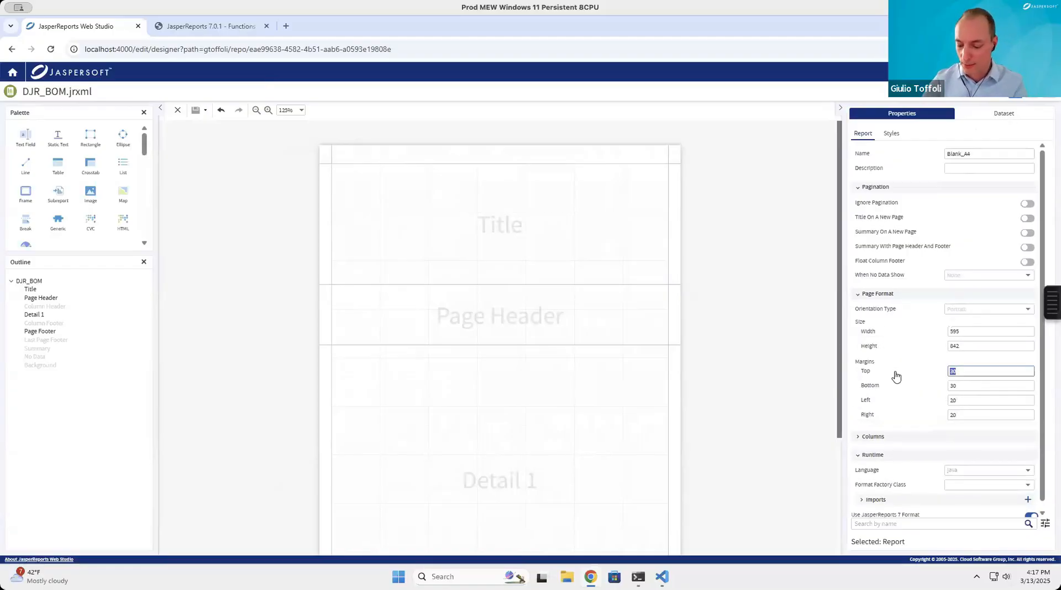
type("0")
key("Tab")
type("0")
key("Tab")
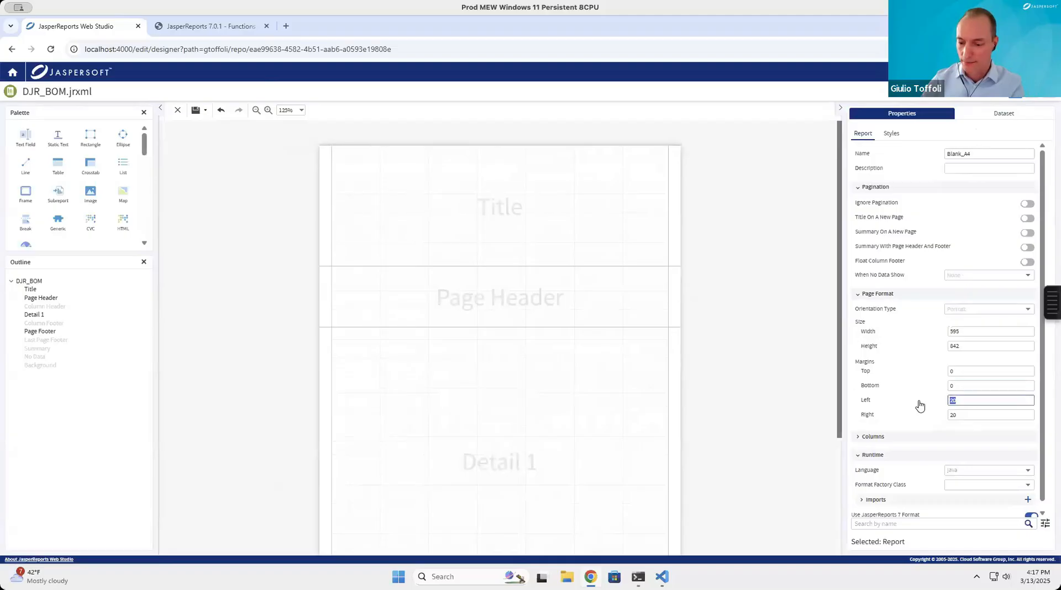
key("Tab")
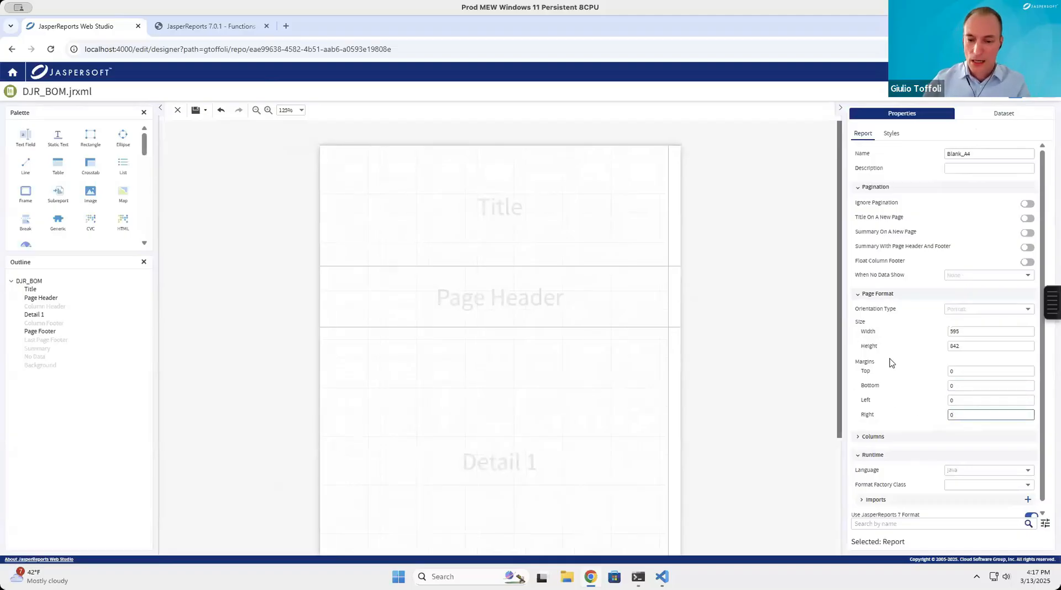
type("0")
key("Tab")
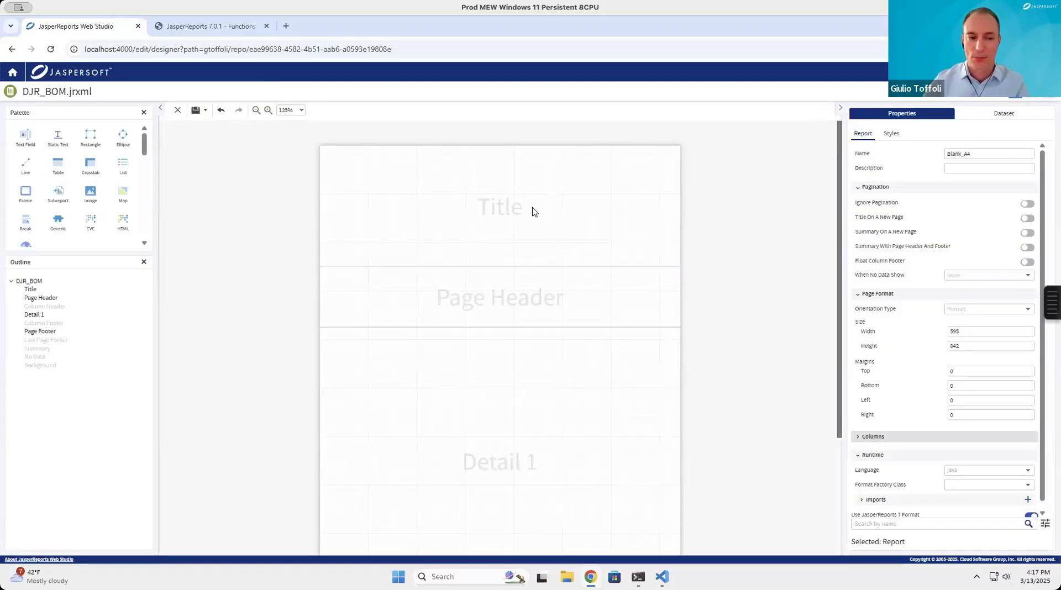
Duplicate the browser tab and open DRJ_master.jrxml in the copy, keeping DJR_BOM open in the original.
right_click(121, 31)
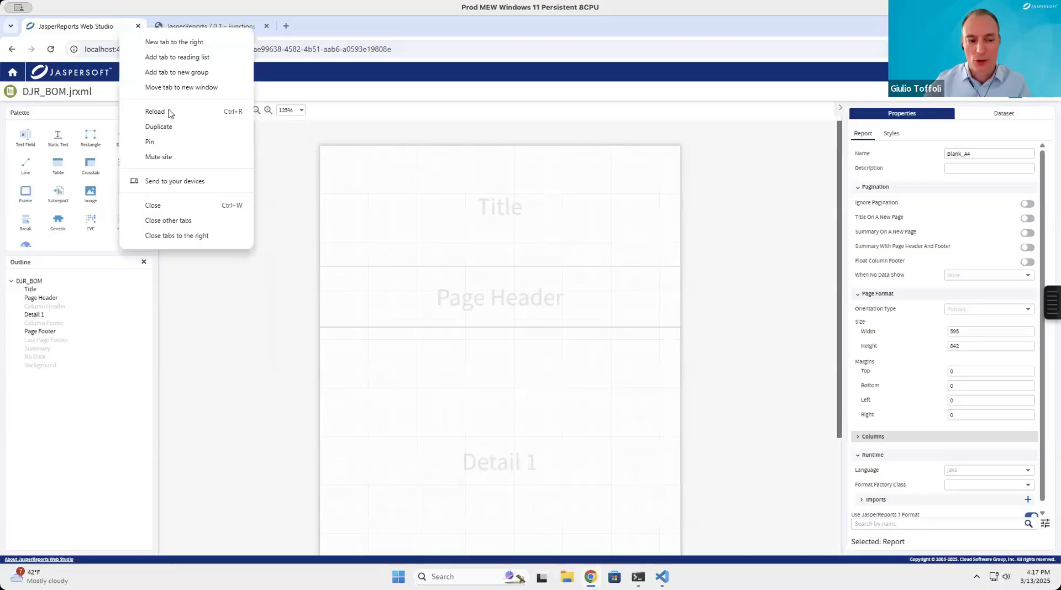
left_click(166, 126)
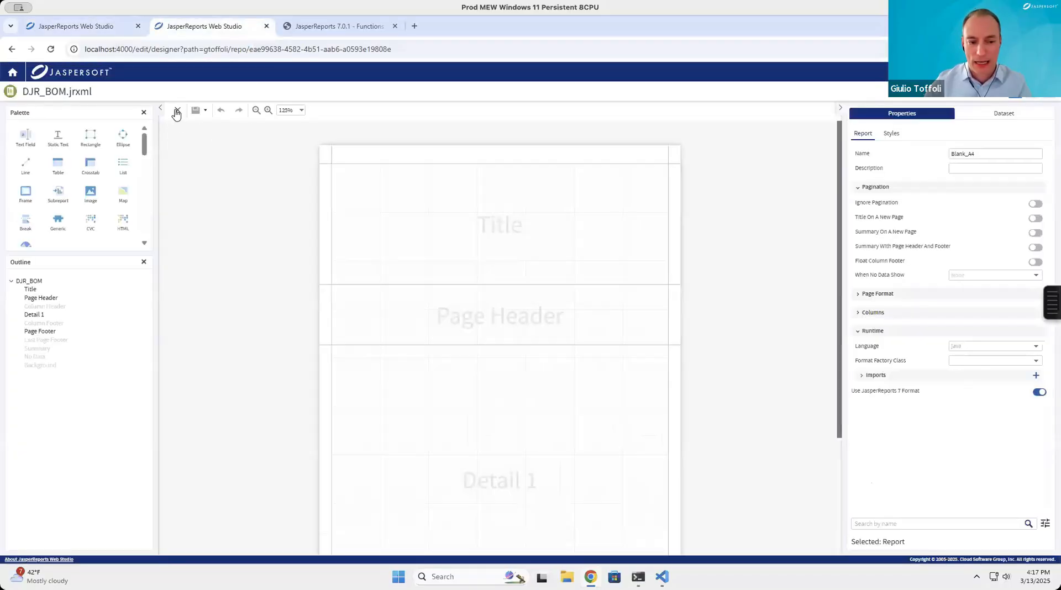
left_click(176, 113)
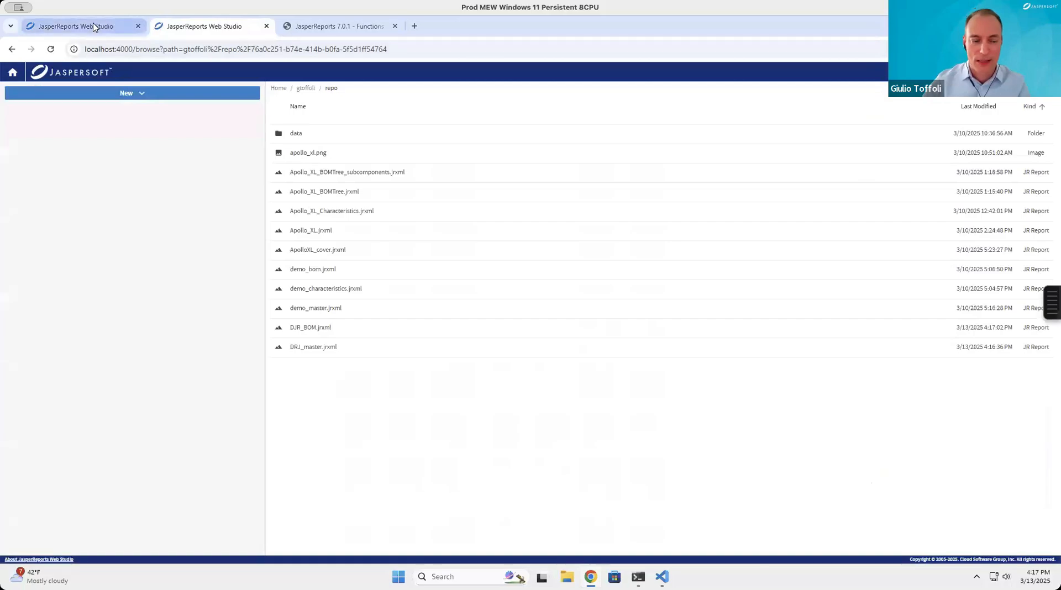
left_click(94, 27)
left_click(183, 28)
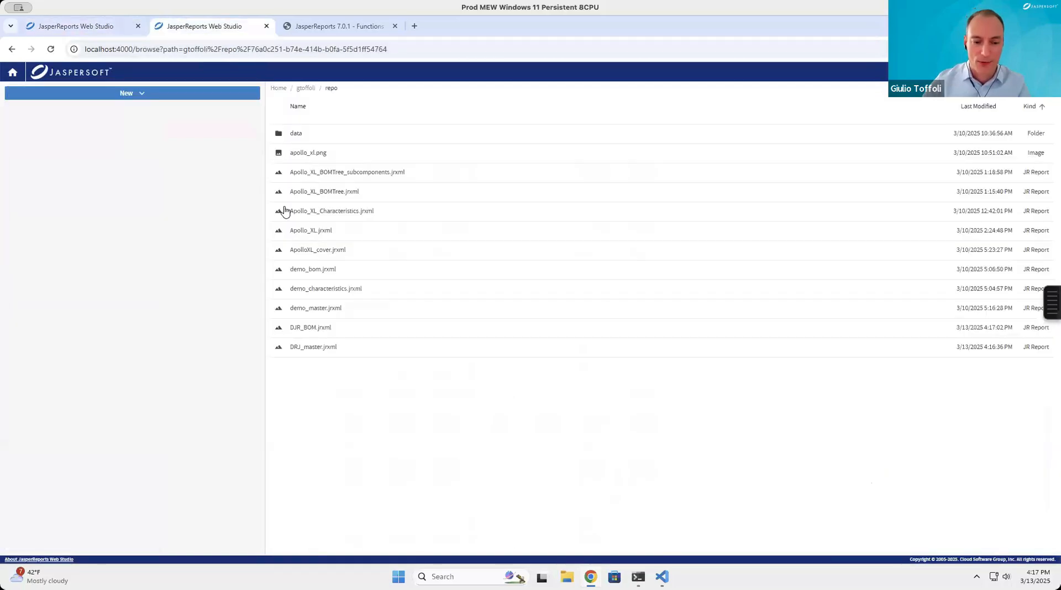
left_click(327, 352)
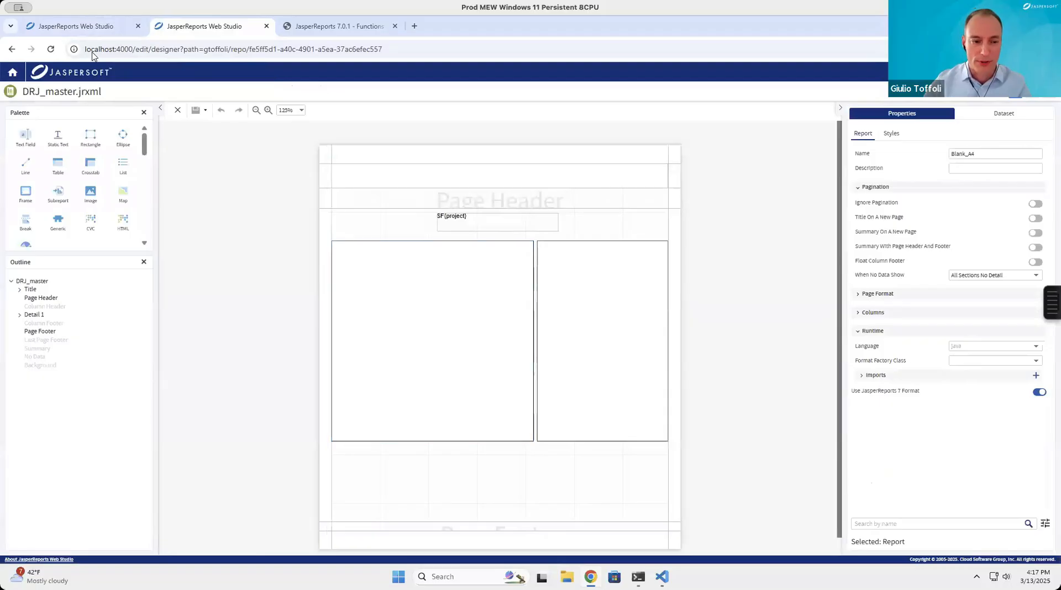
left_click(94, 28)
left_click(207, 29)
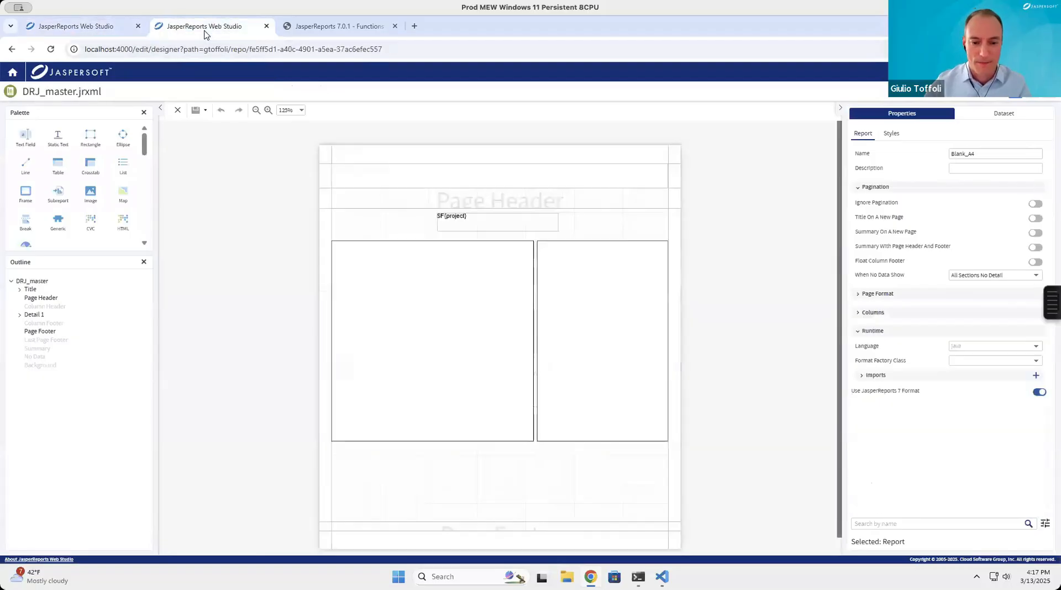
Narrow the second rectangle in the Detail 1 band and widen the first to about 366 px so that their edges meet.
left_click(405, 350)
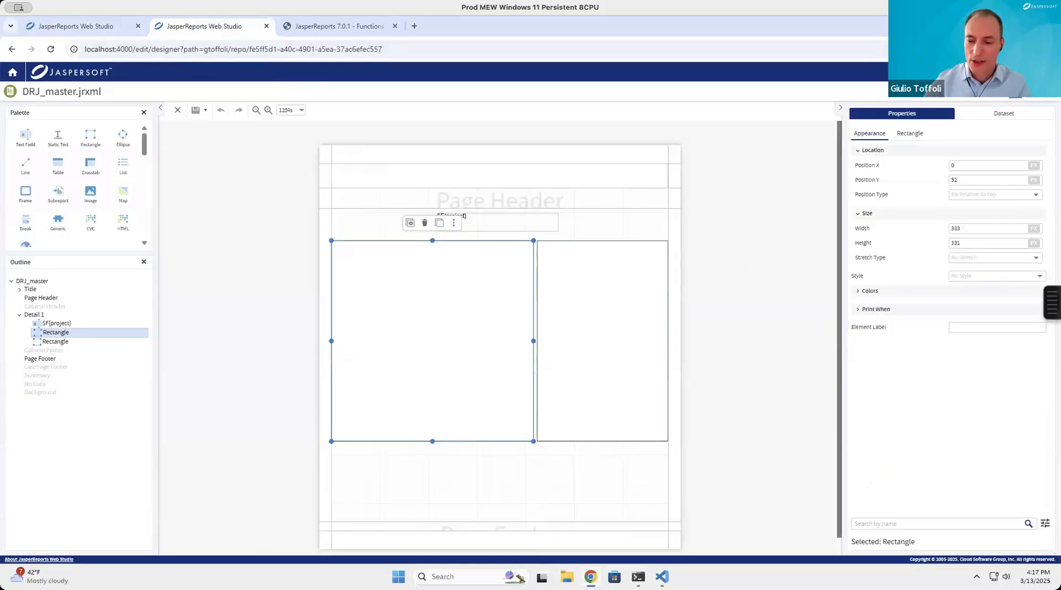
double_click(946, 229)
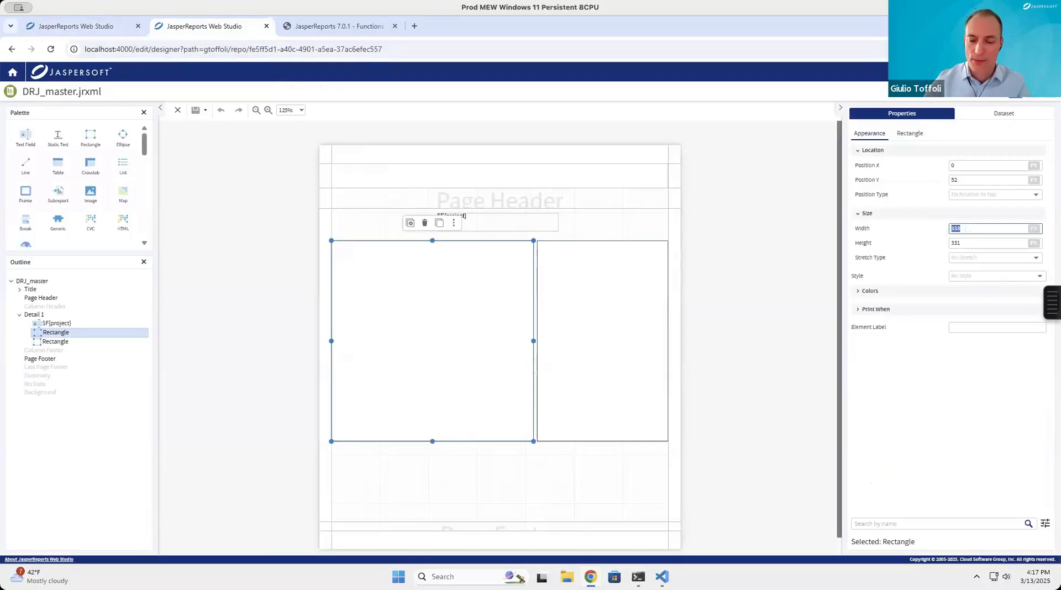
left_click(539, 343)
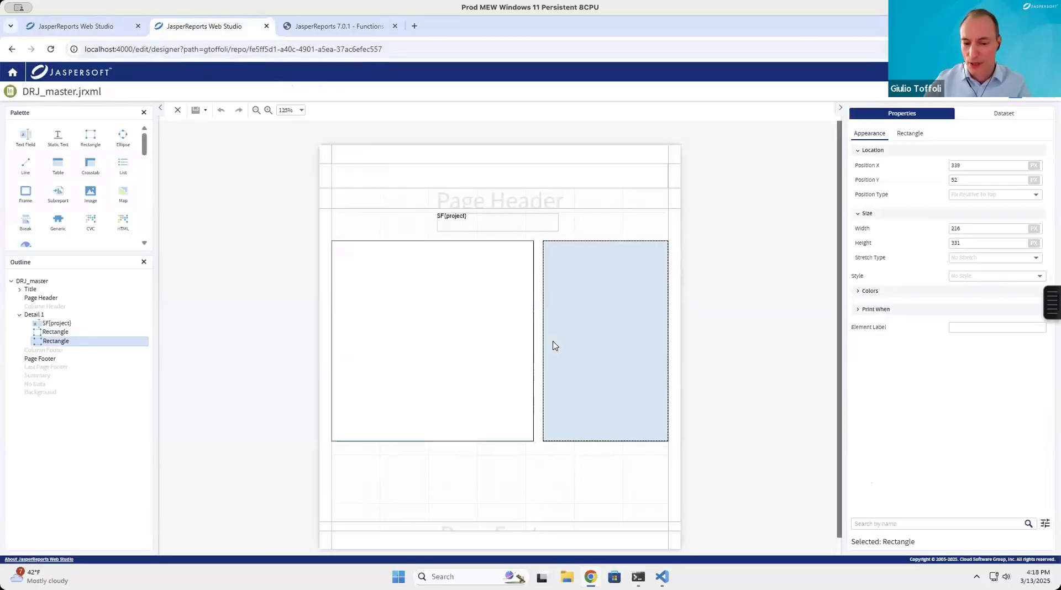
left_click_drag(554, 342, 554, 341)
left_click(528, 342)
left_click_drag(544, 344, 549, 343)
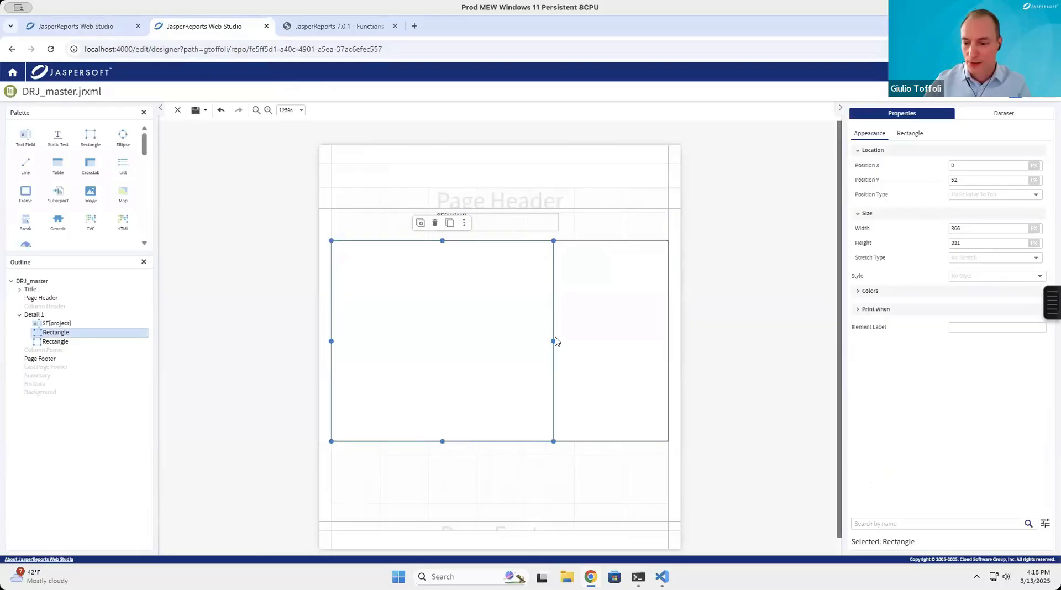
left_click(930, 227)
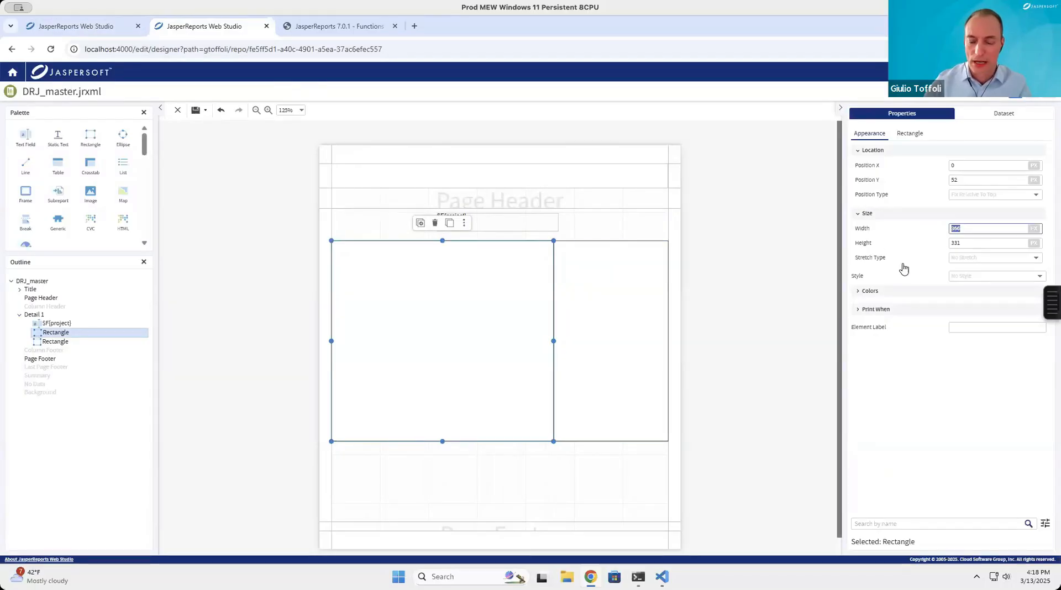
Switch back to the DJR_BOM report and set its page width to 360.
left_click(91, 27)
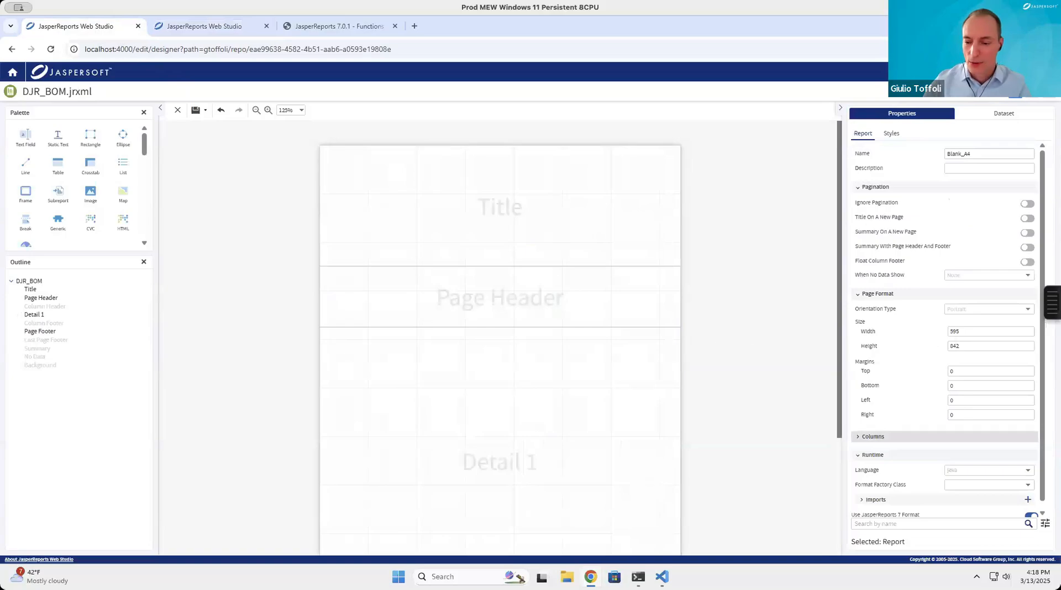
left_click(970, 332)
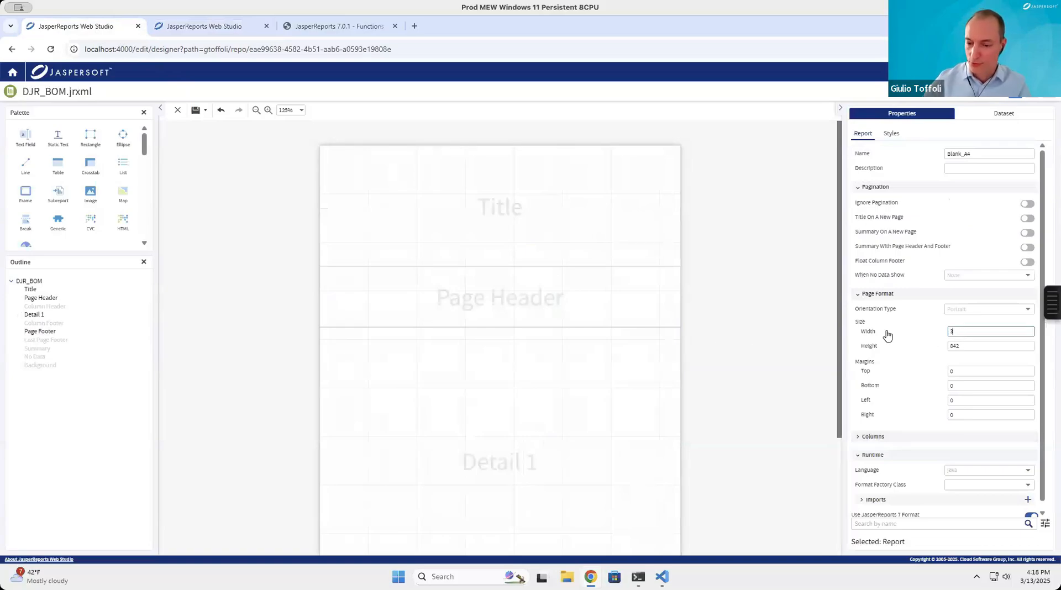
type("360")
key("Tab")
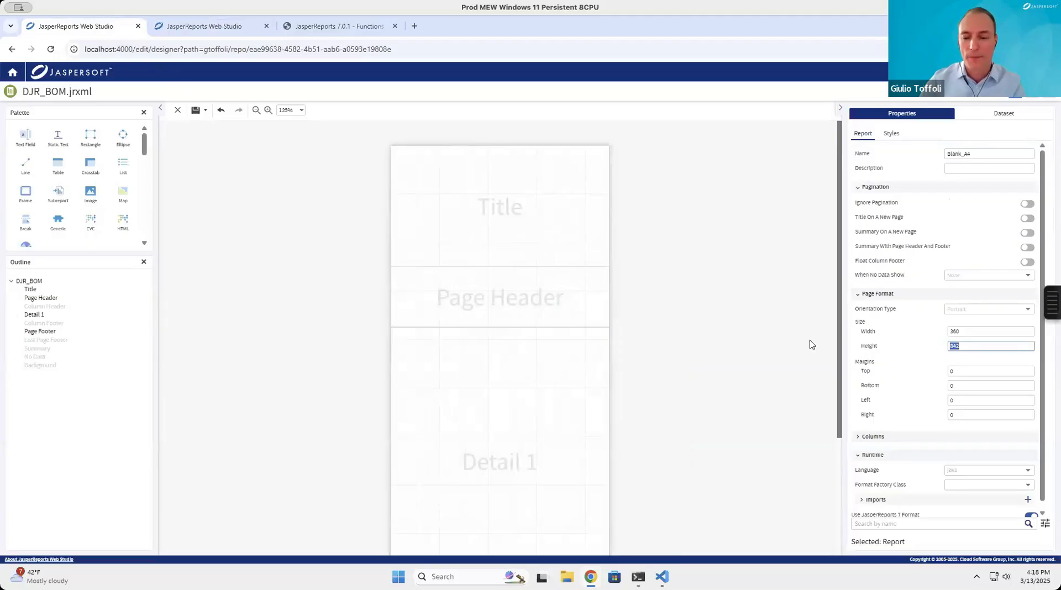
left_click(979, 331)
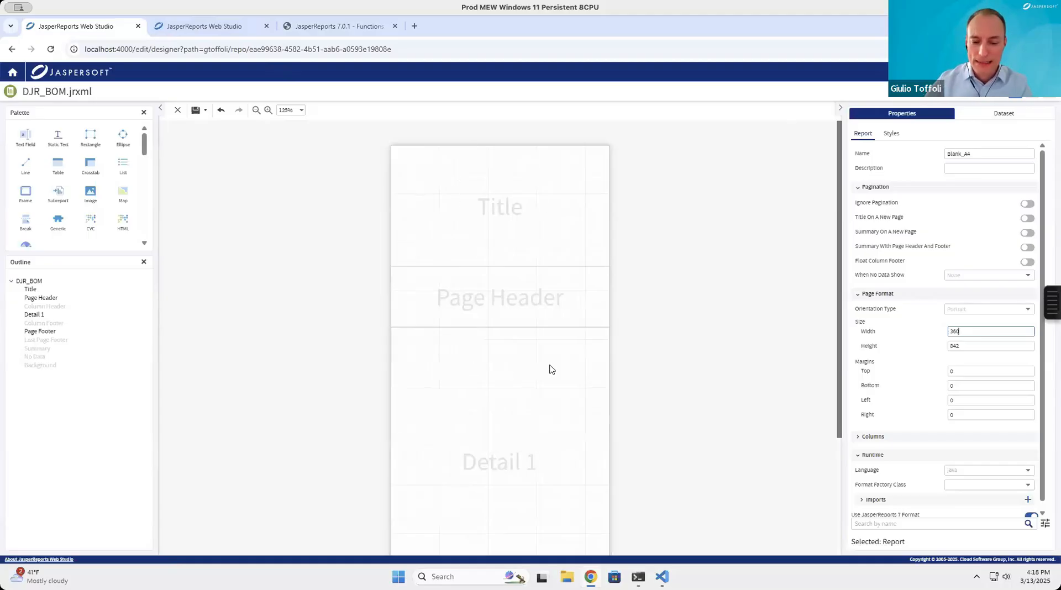
left_click(692, 295)
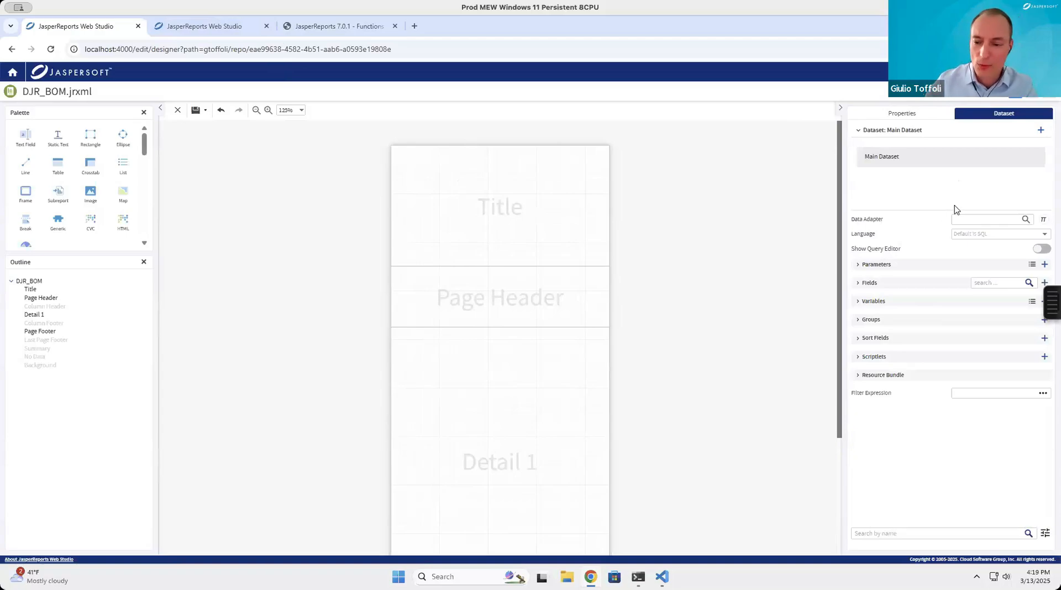
Try to assign Apollo_XL_DB.jrdax from the data folder as the main dataset's data adapter.
left_click(1009, 226)
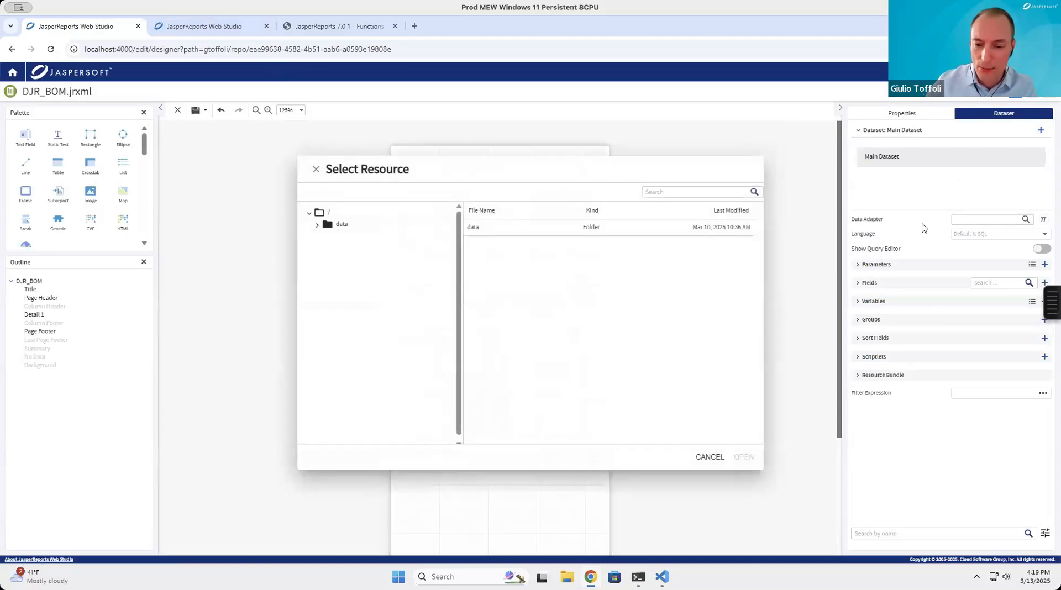
left_click(327, 231)
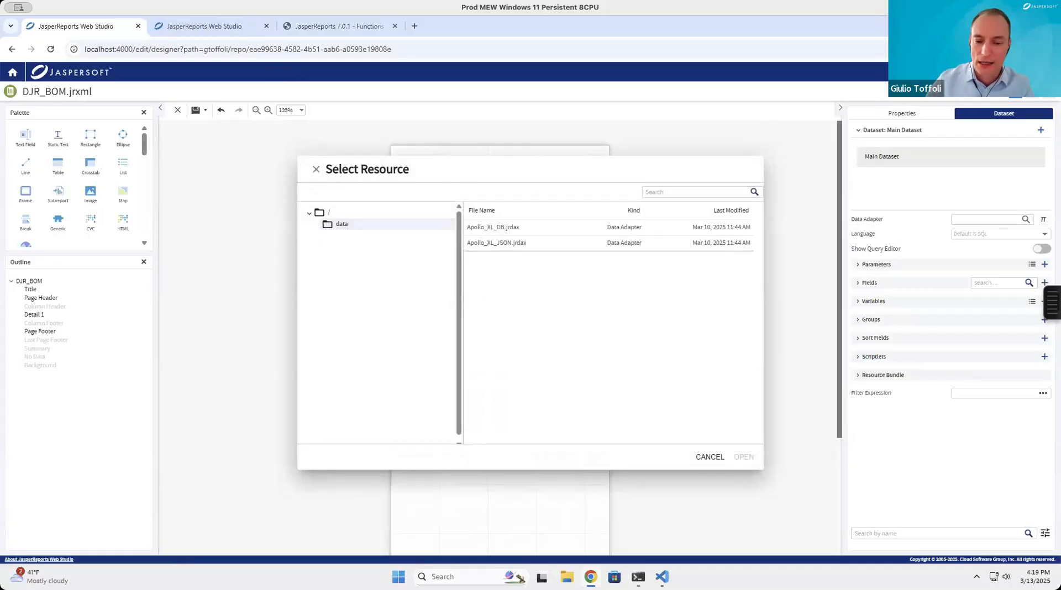
left_click(691, 228)
left_click(741, 457)
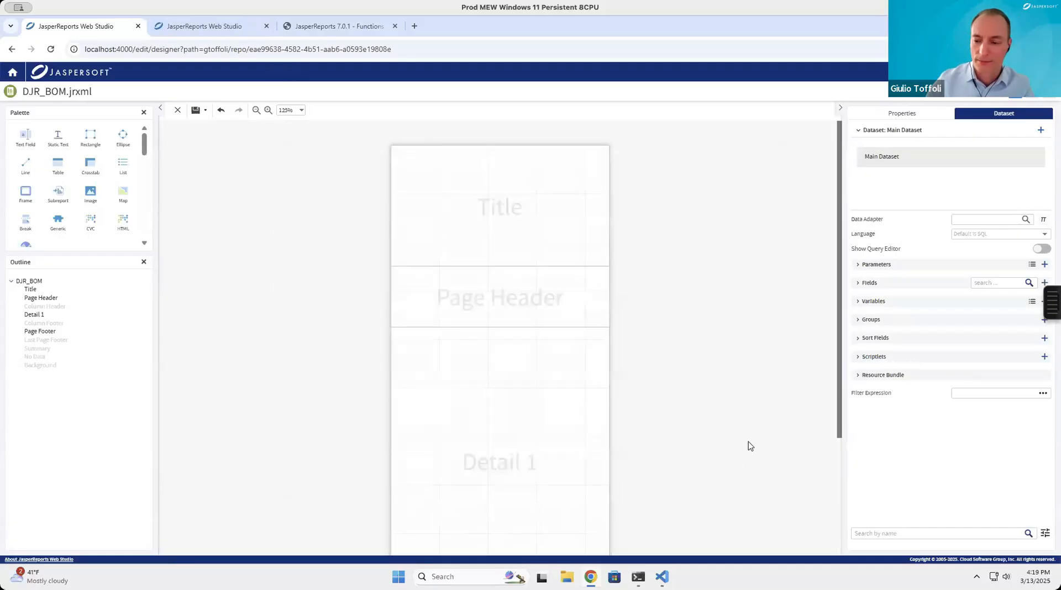
left_click(1023, 223)
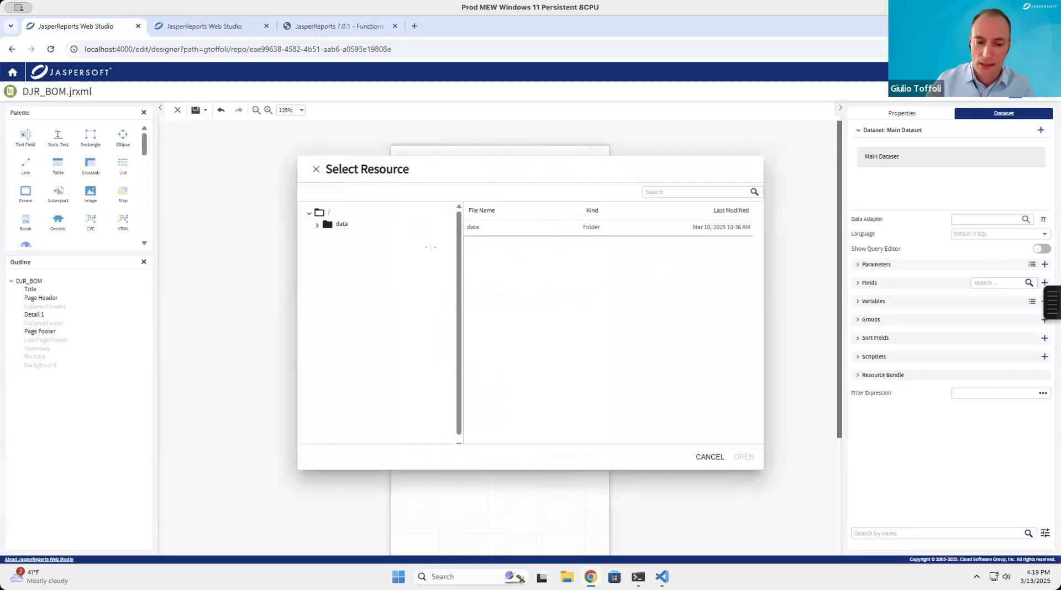
left_click(326, 228)
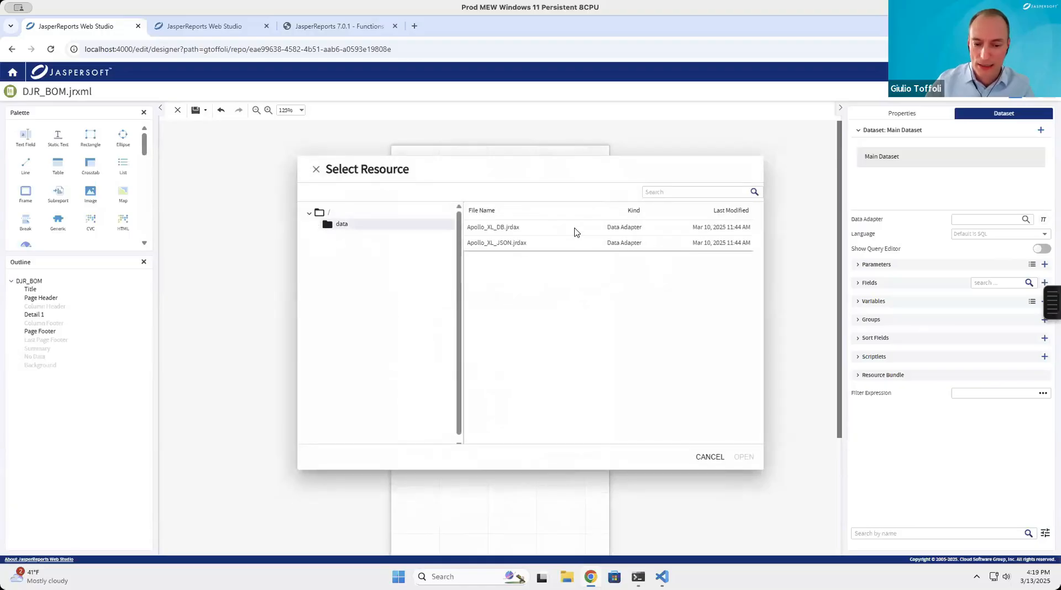
left_click(591, 231)
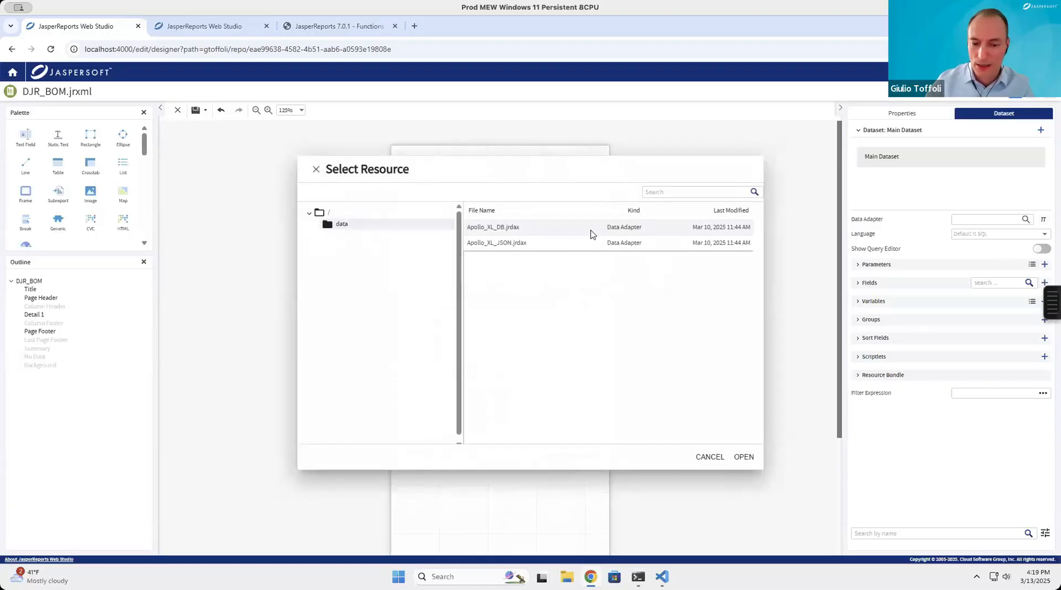
left_click(744, 456)
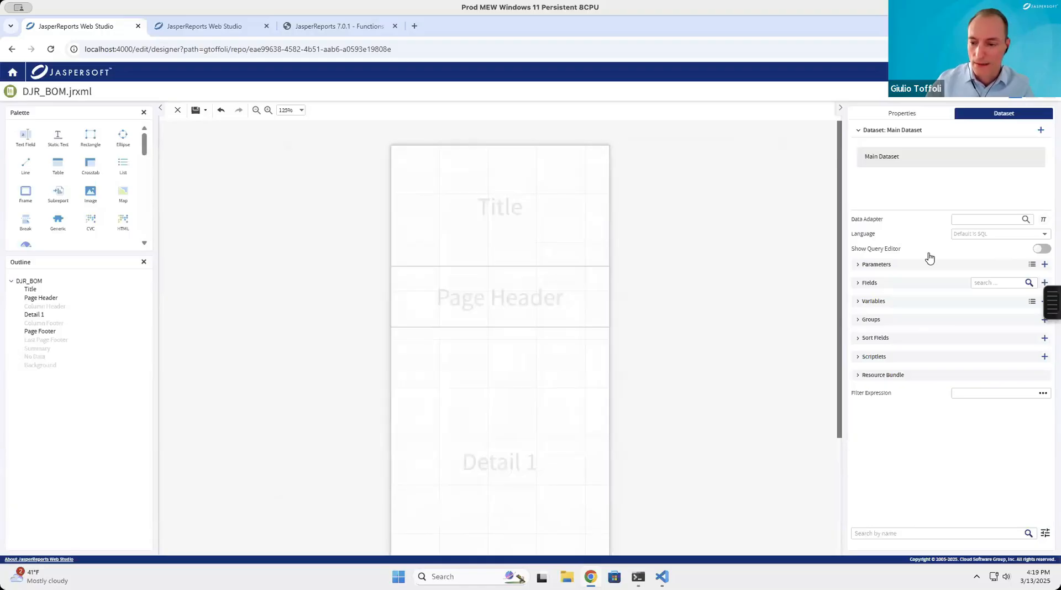
left_click(1011, 222)
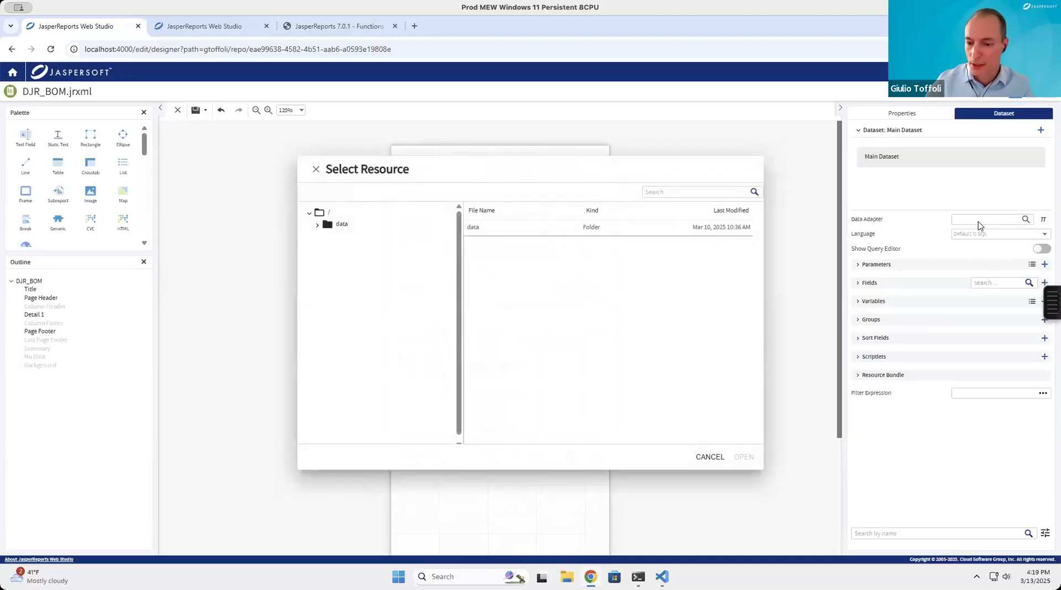
left_click(697, 453)
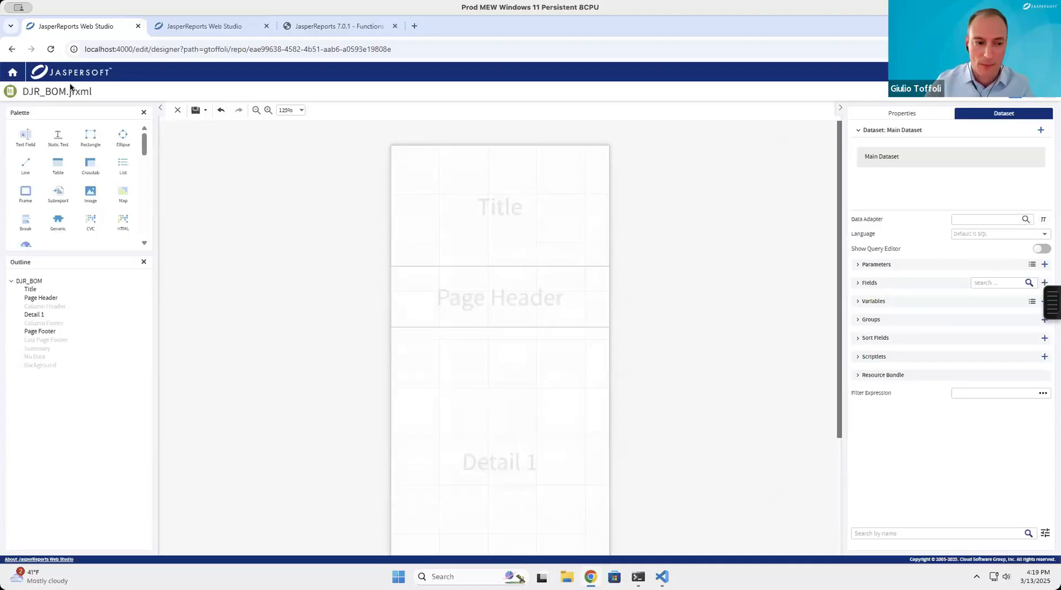
Reload the DJR_BOM report page, discarding its unsaved changes, and return to the report's properties.
left_click(51, 51)
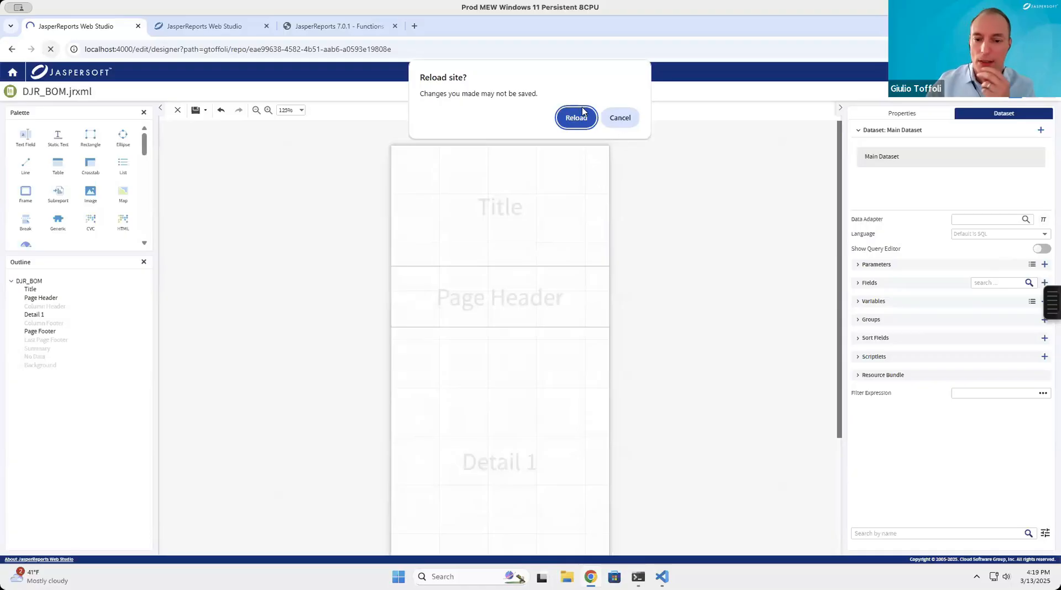
left_click(578, 114)
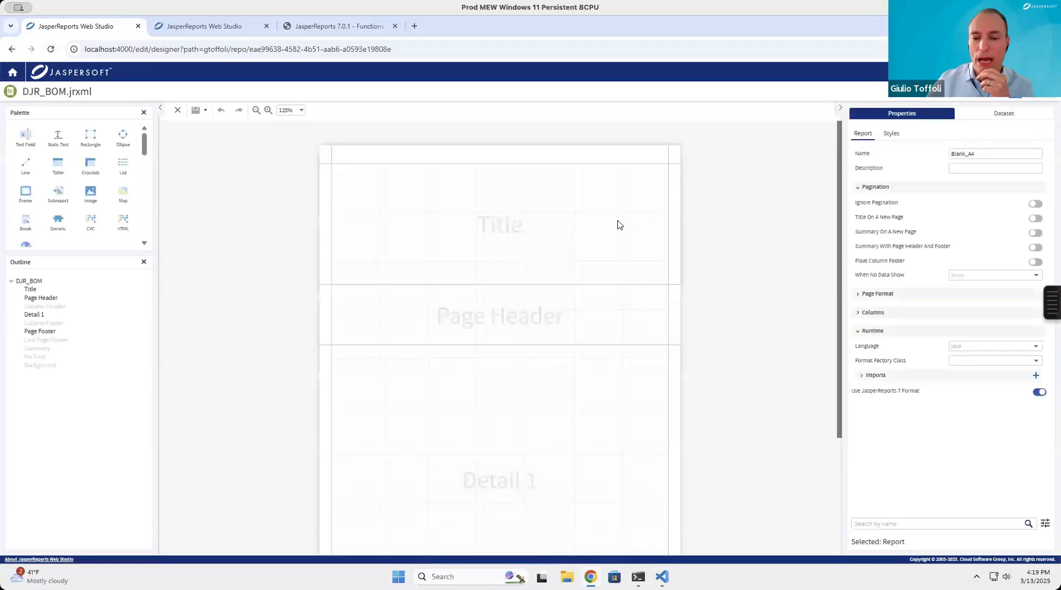
left_click(389, 199)
left_click(873, 218)
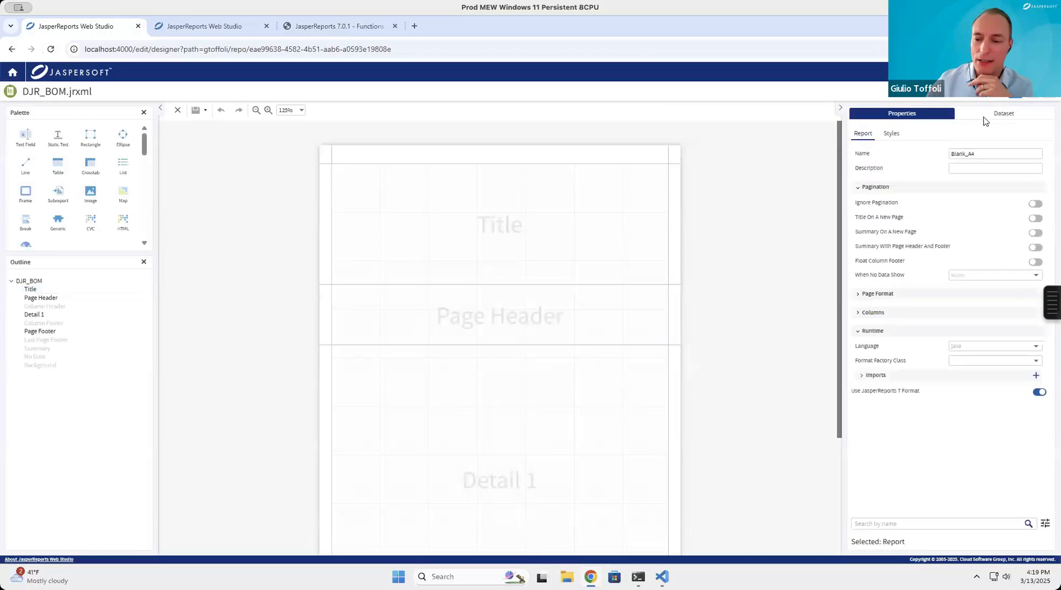
left_click(987, 114)
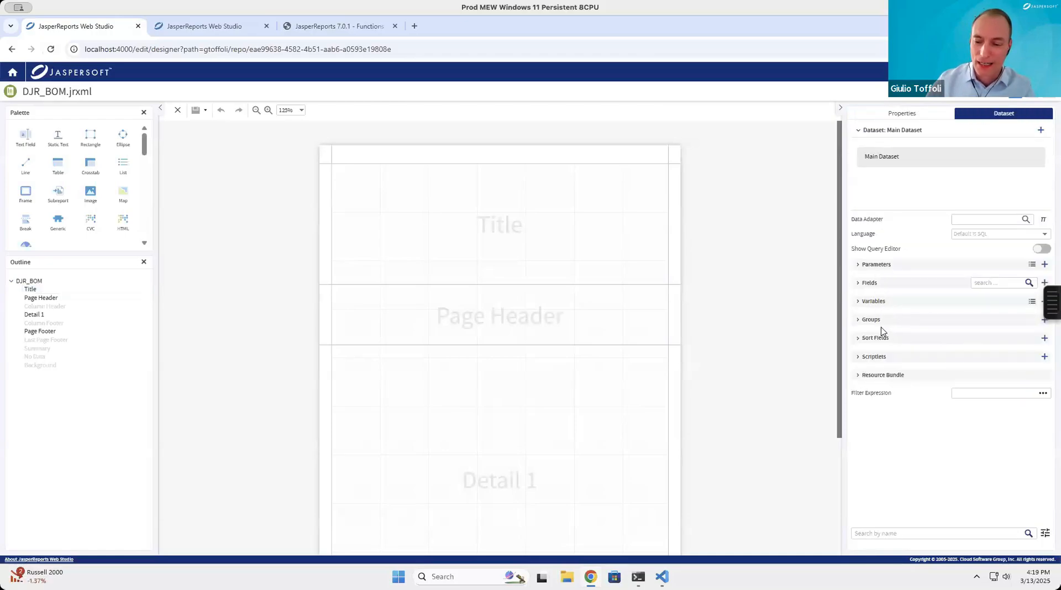
left_click(914, 117)
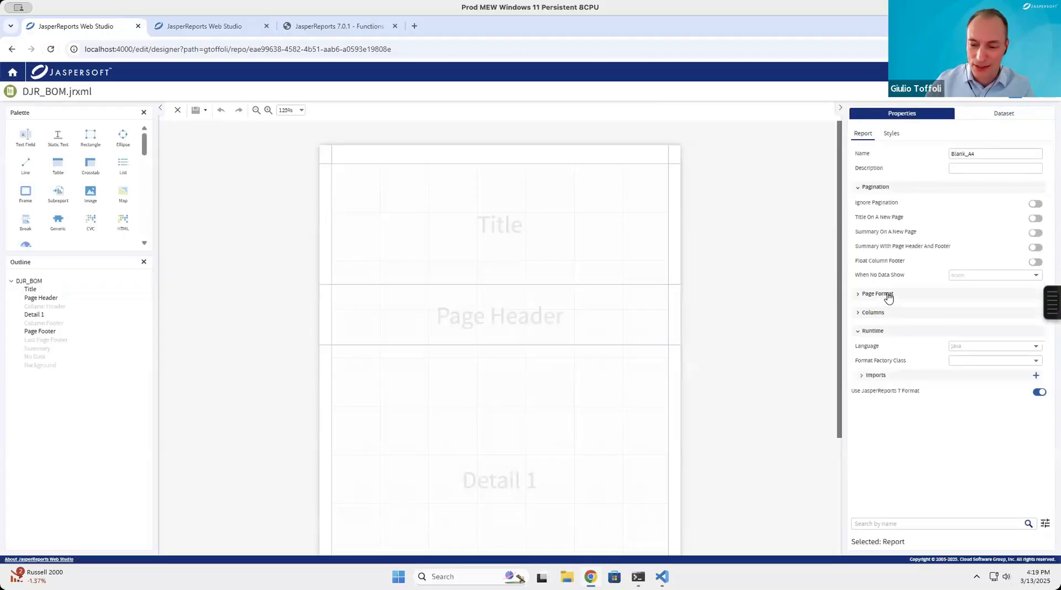
Set the top, bottom, left and right page margins of the reloaded DJR_BOM report to 0.
left_click(884, 293)
left_click_drag(957, 370, 897, 371)
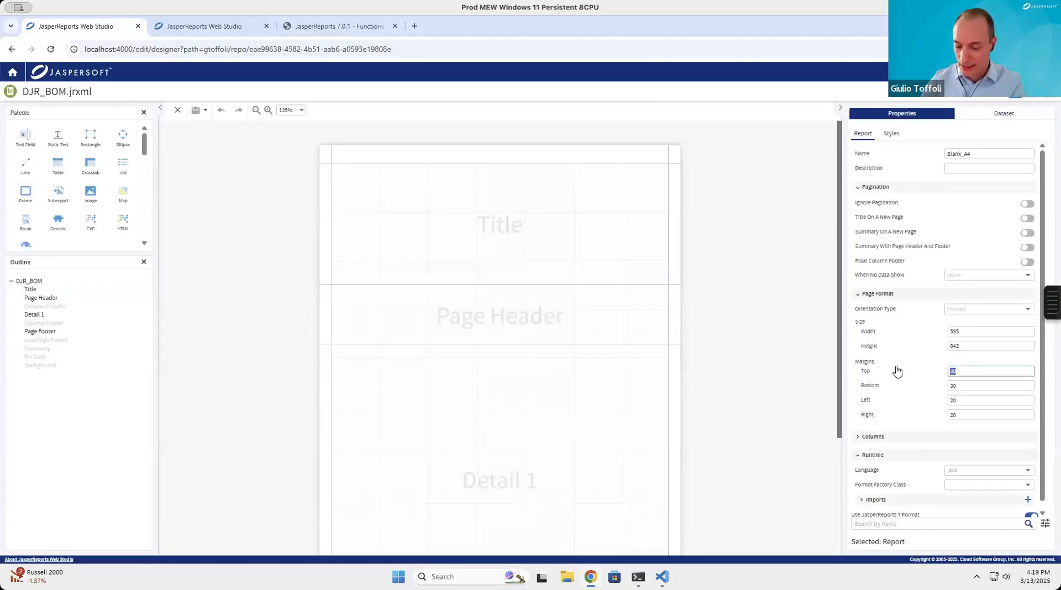
type("0")
key("Tab")
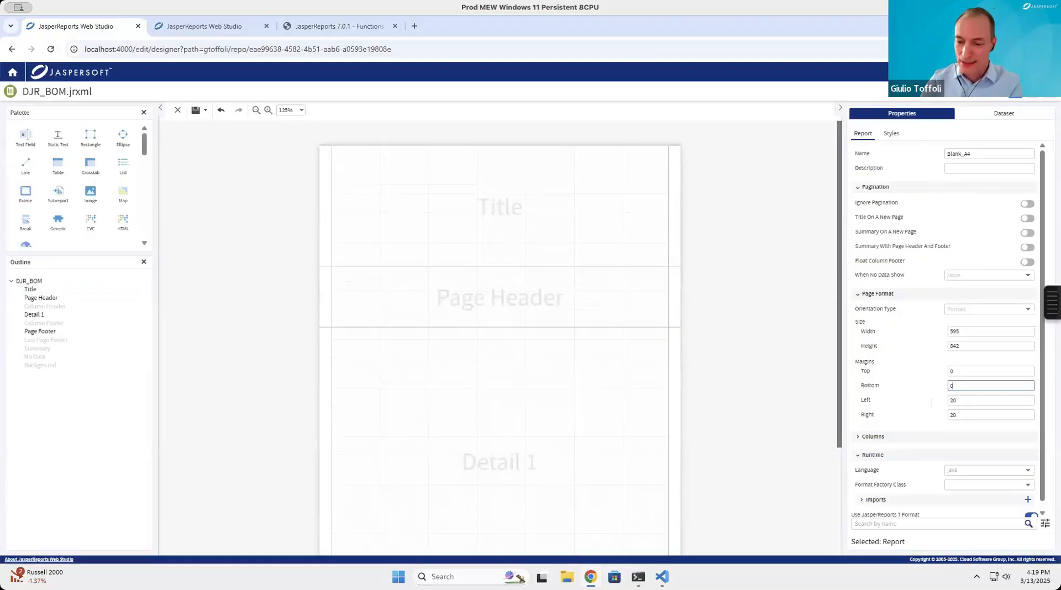
type("0")
key("Tab")
type("0")
key("Tab")
type("0")
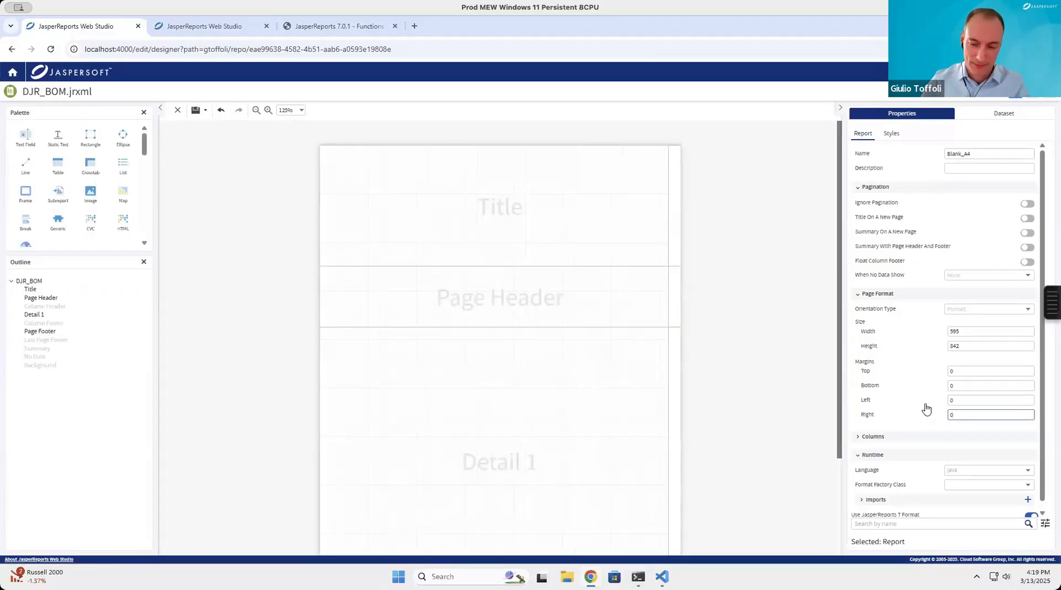
key("Tab")
Set the DJR_BOM page width to 360 and save the report.
left_click(908, 332)
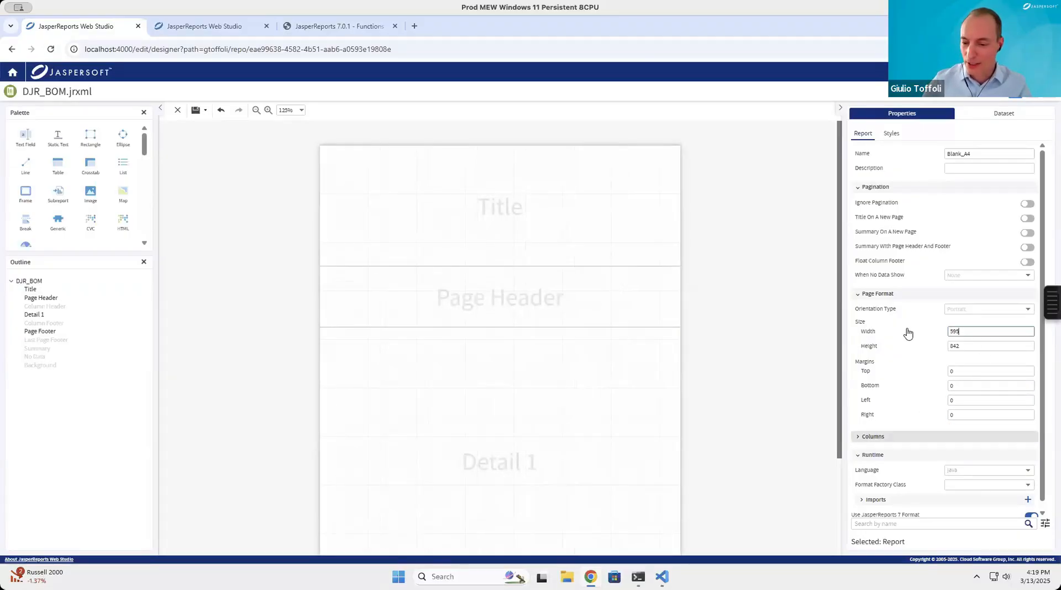
type("360")
key("Tab")
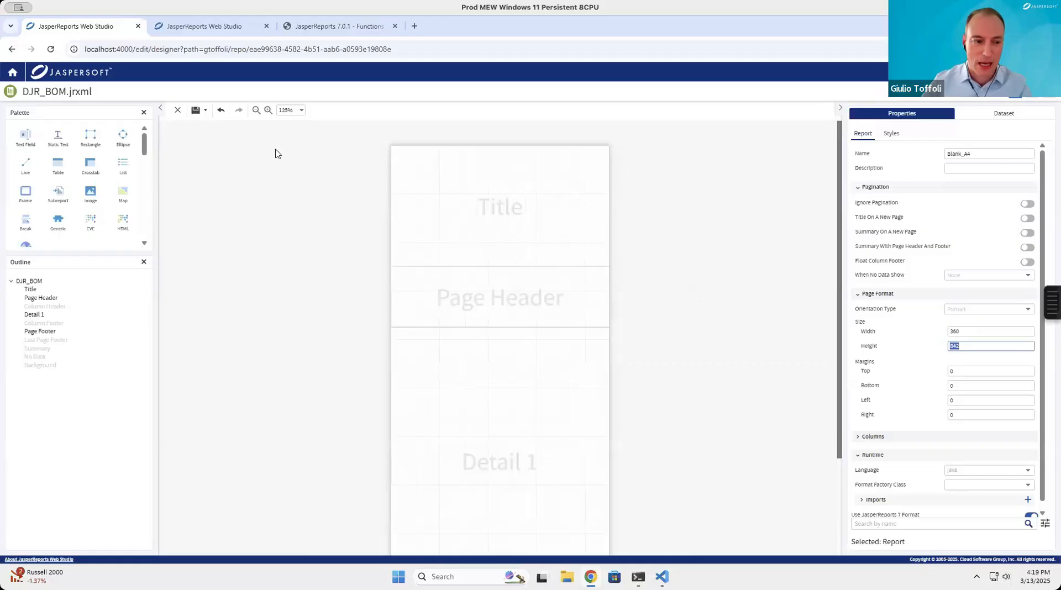
left_click(195, 113)
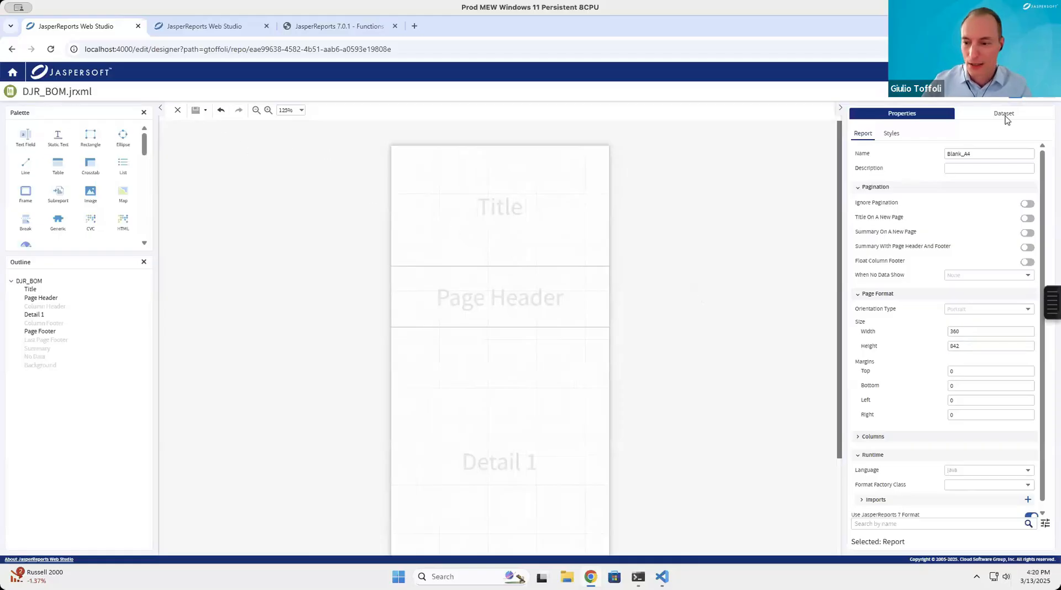
Set the main dataset's data adapter to Apollo_XL_DB.jrdax from the repository's data folder.
left_click(1004, 114)
left_click(1026, 219)
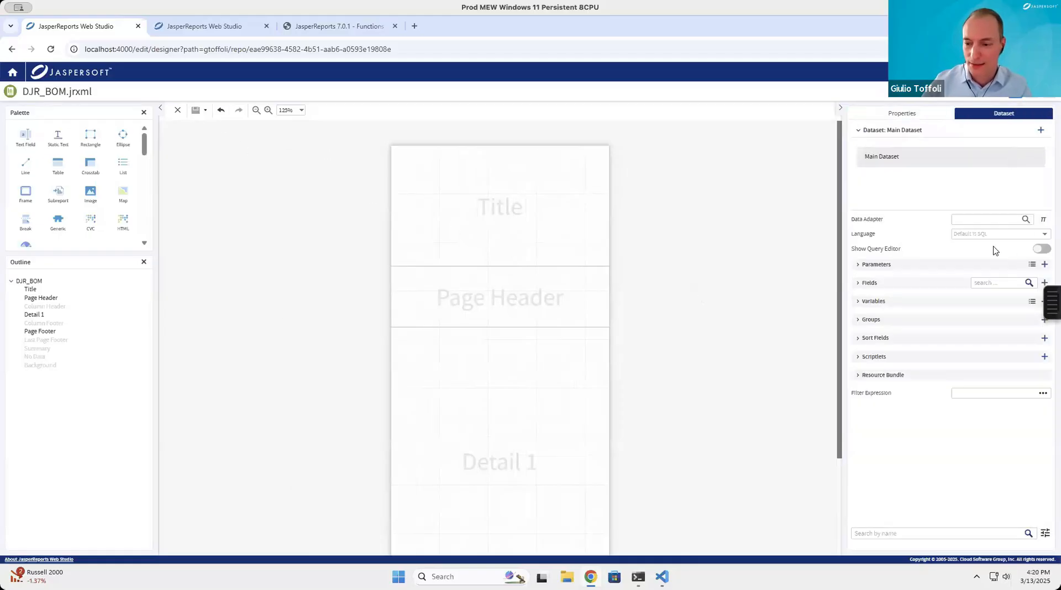
left_click(318, 225)
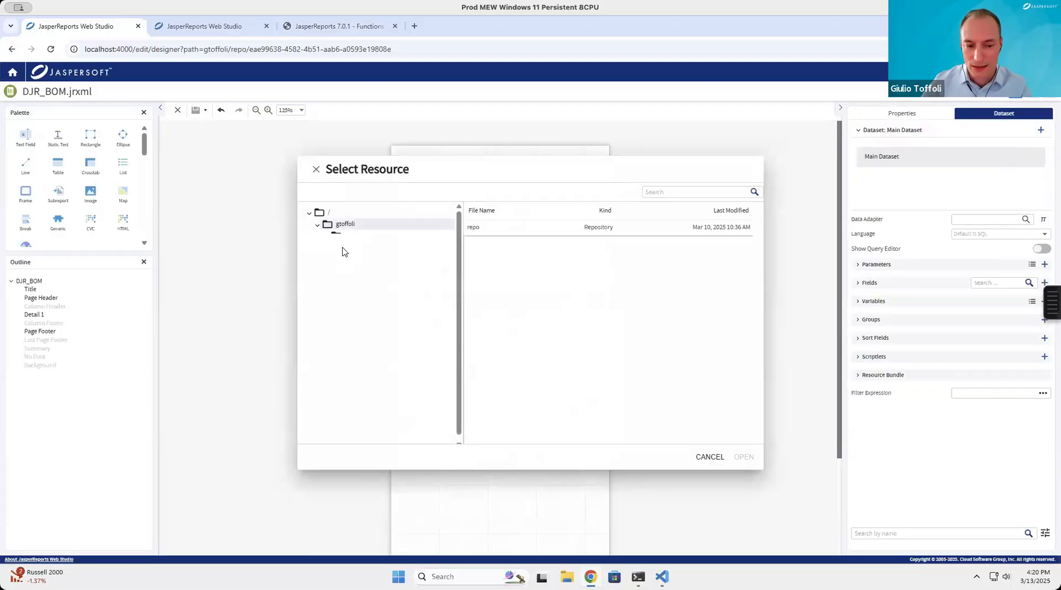
left_click(325, 236)
left_click(354, 248)
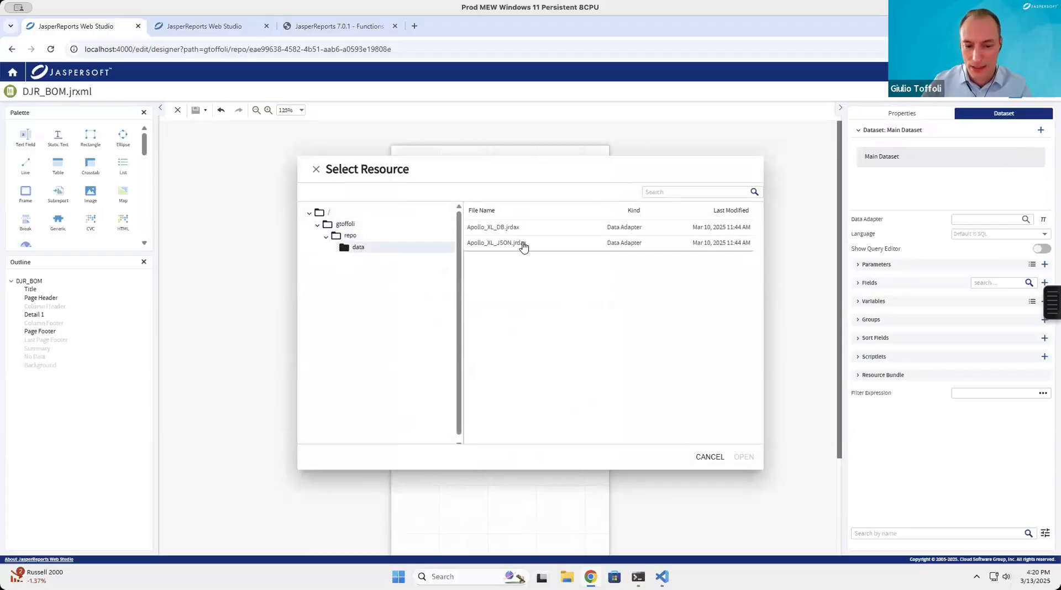
left_click(526, 232)
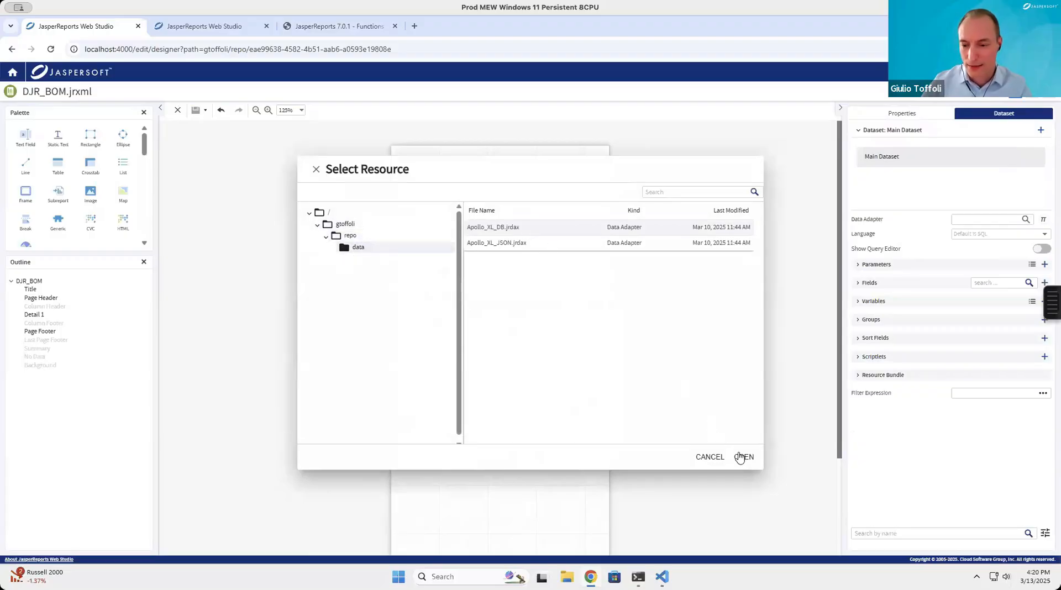
left_click(742, 456)
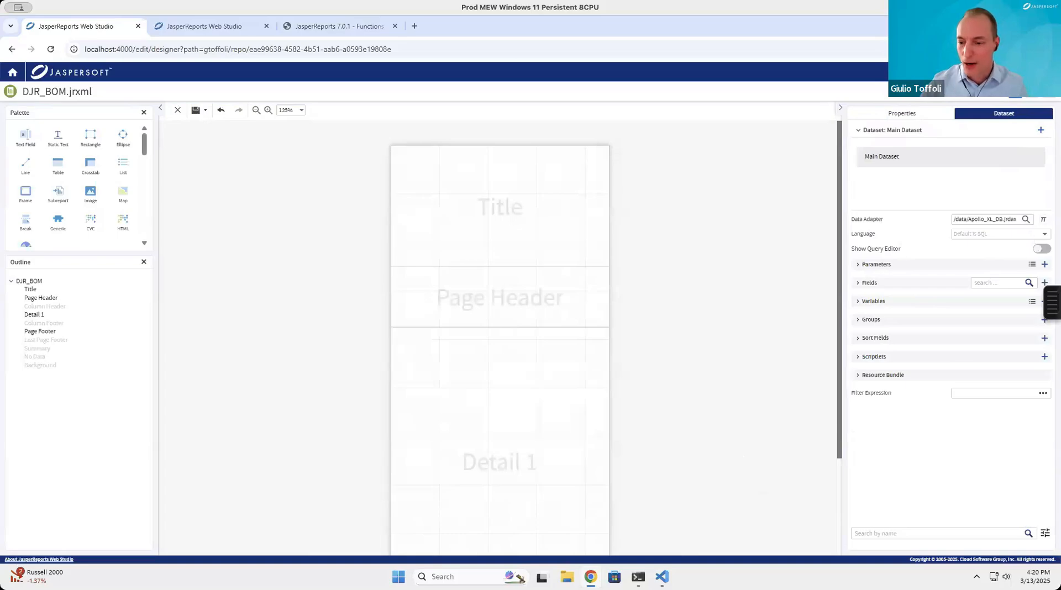
Load the database metadata, enter the query "select * from components" for the main dataset and read its fields.
left_click(1041, 248)
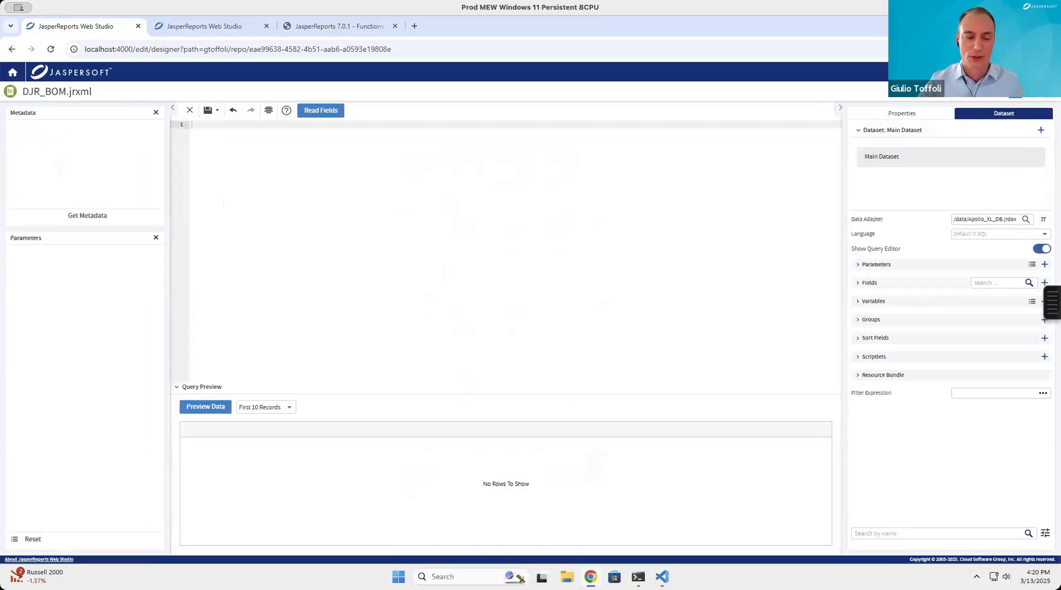
left_click(75, 217)
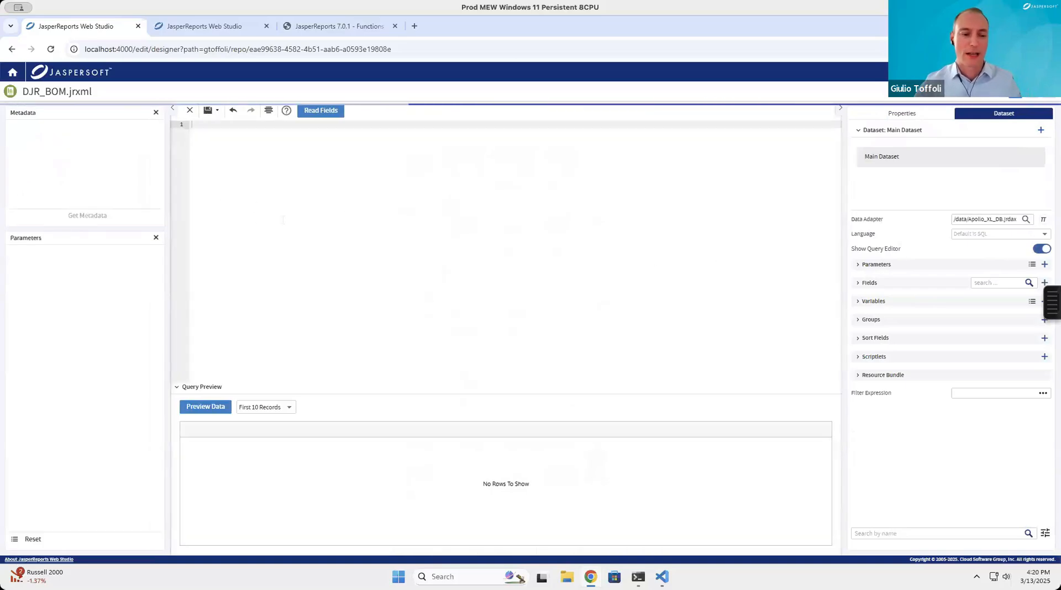
left_click(11, 144)
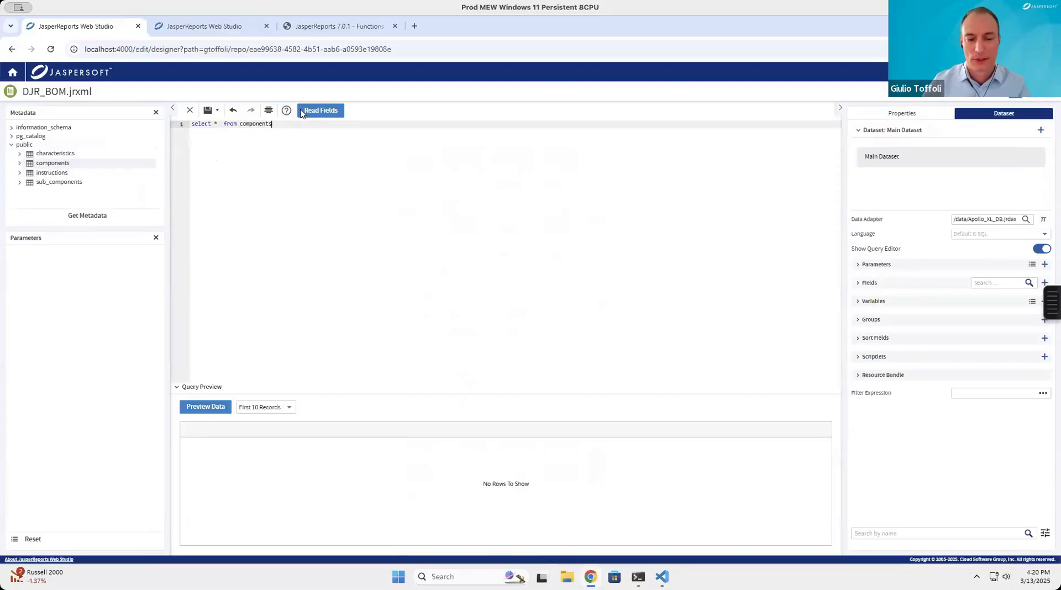
left_click(321, 113)
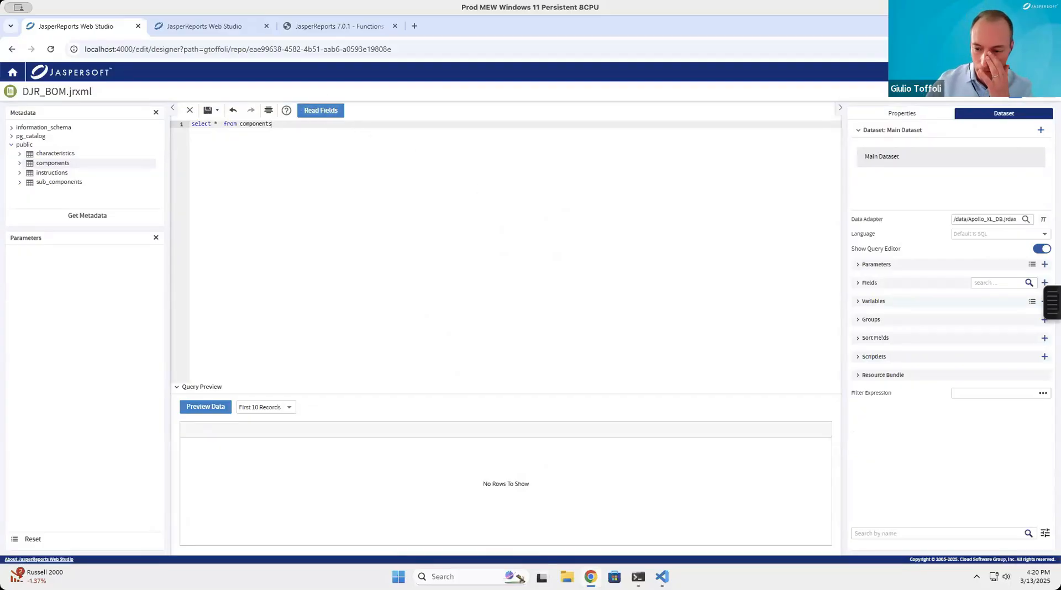
left_click(858, 286)
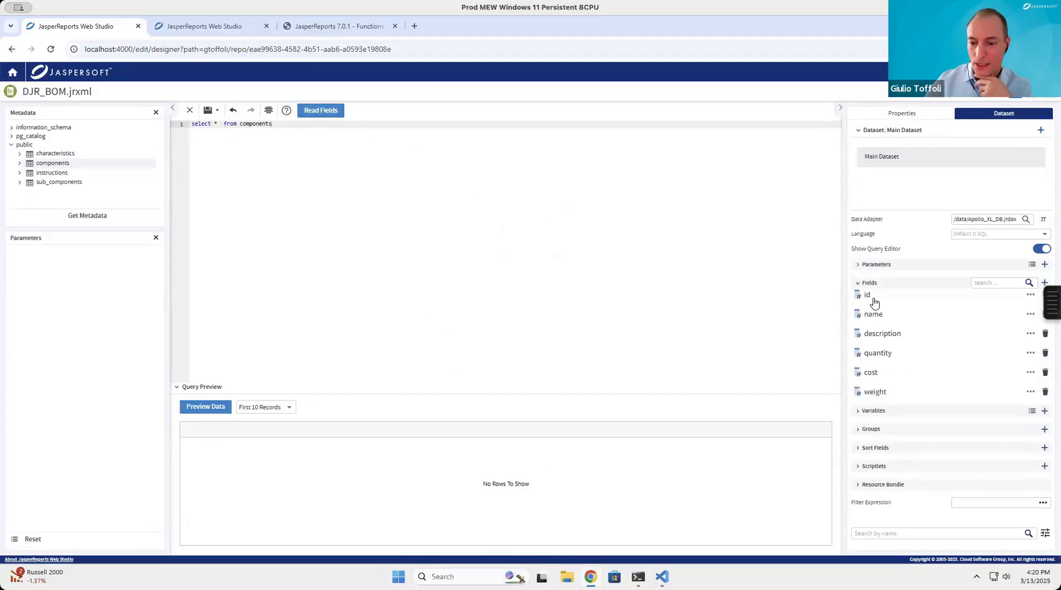
Preview the first 10 records of the components query and return to the report layout.
left_click(216, 411)
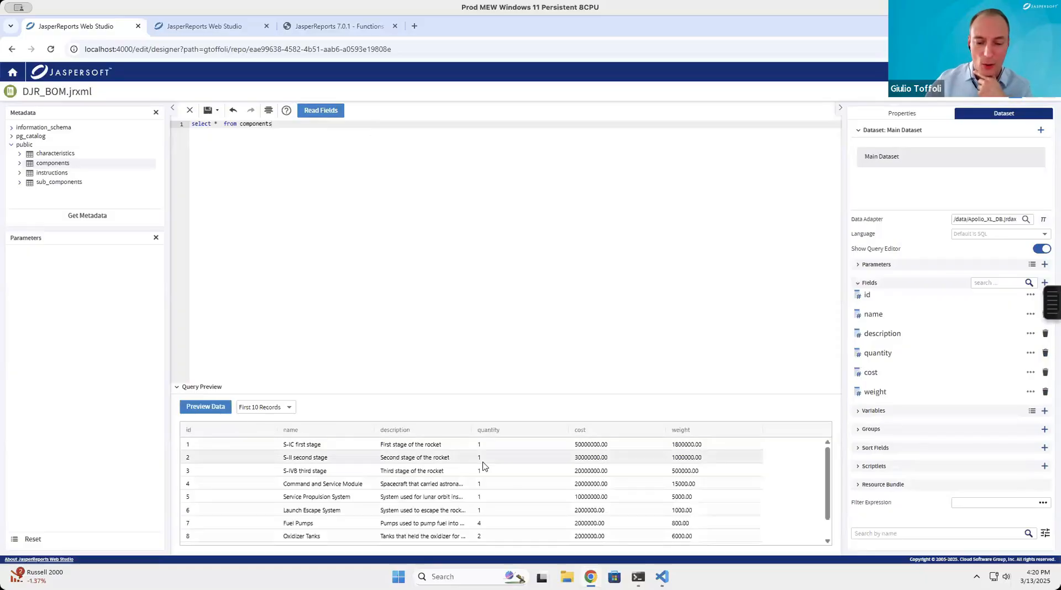
scroll(482, 466, "down", 1)
scroll(483, 465, "up", 1)
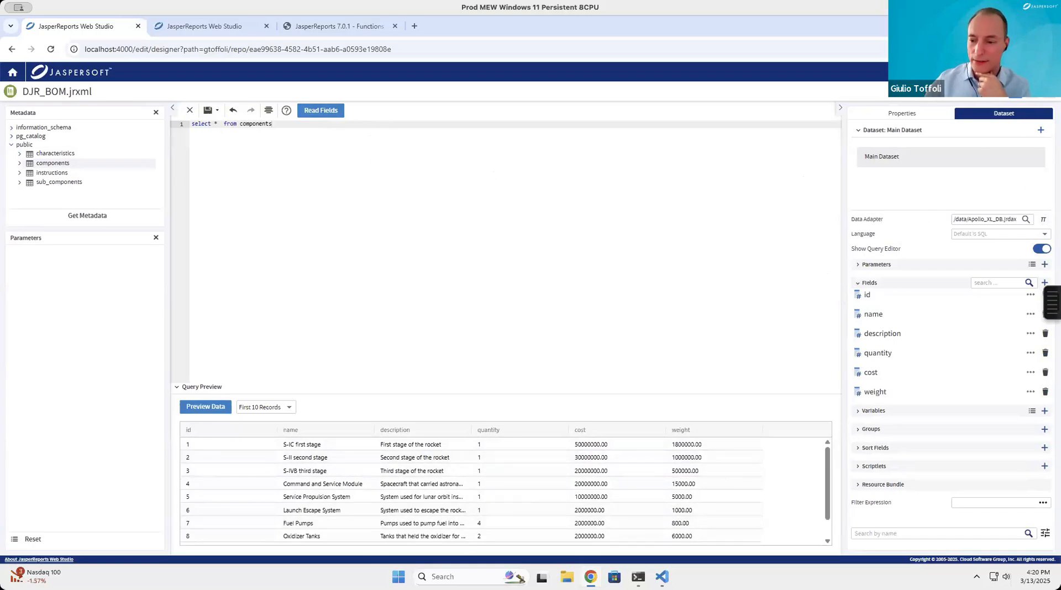
left_click(1040, 253)
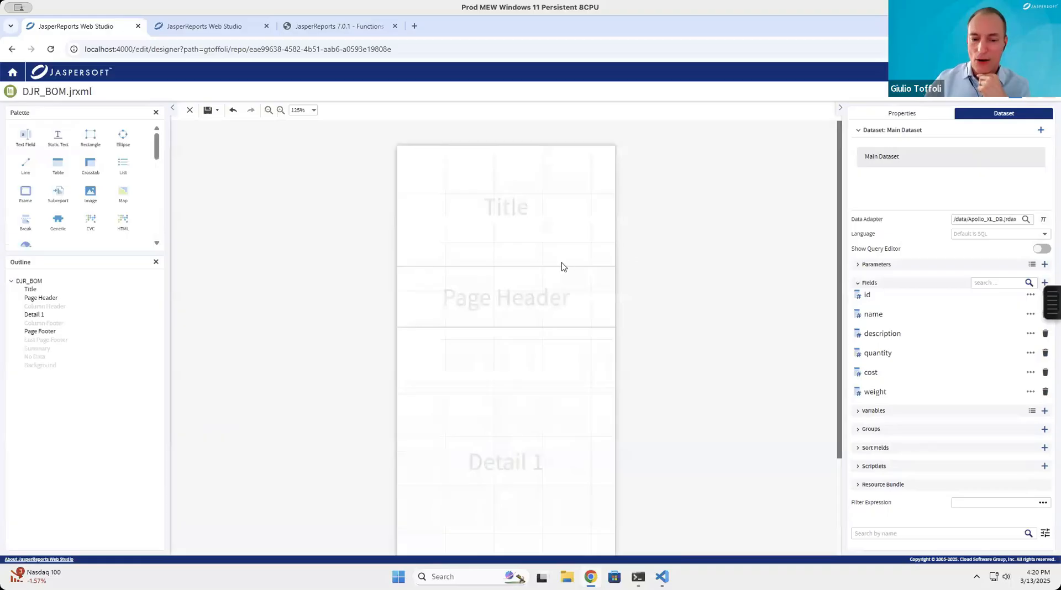
Shrink the Title band to about 58 px and add a static text about 315 px wide reading "Bill Of Material" in it.
left_click(574, 266)
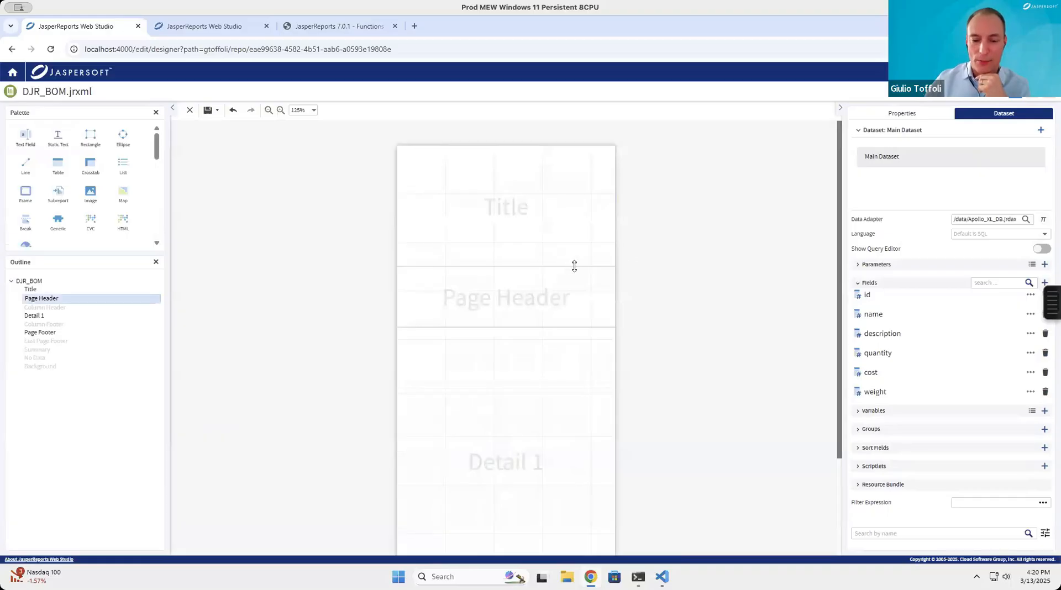
left_click_drag(574, 266, 251, 180)
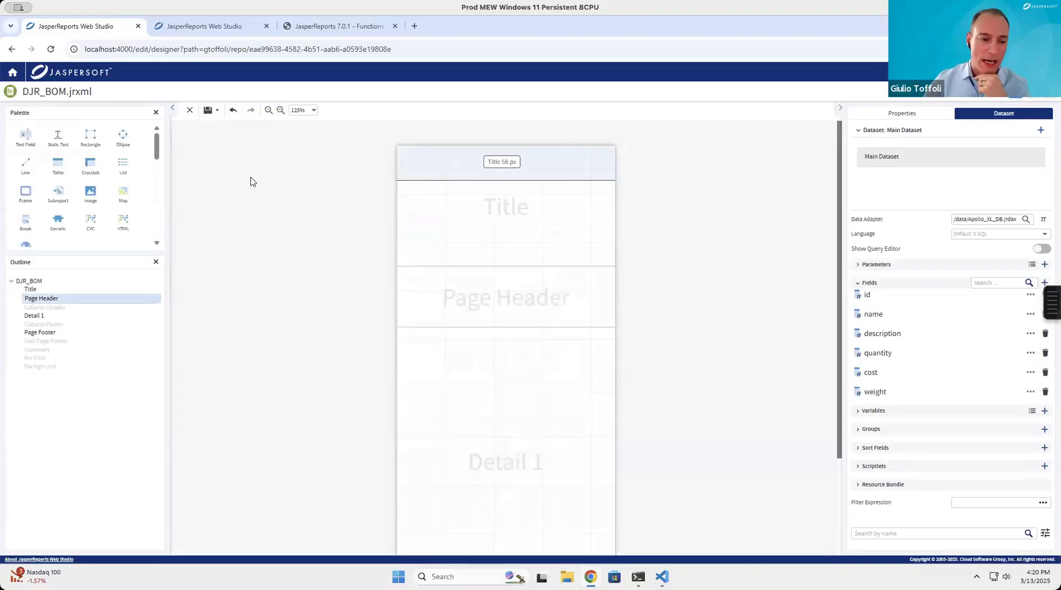
left_click_drag(59, 143, 432, 162)
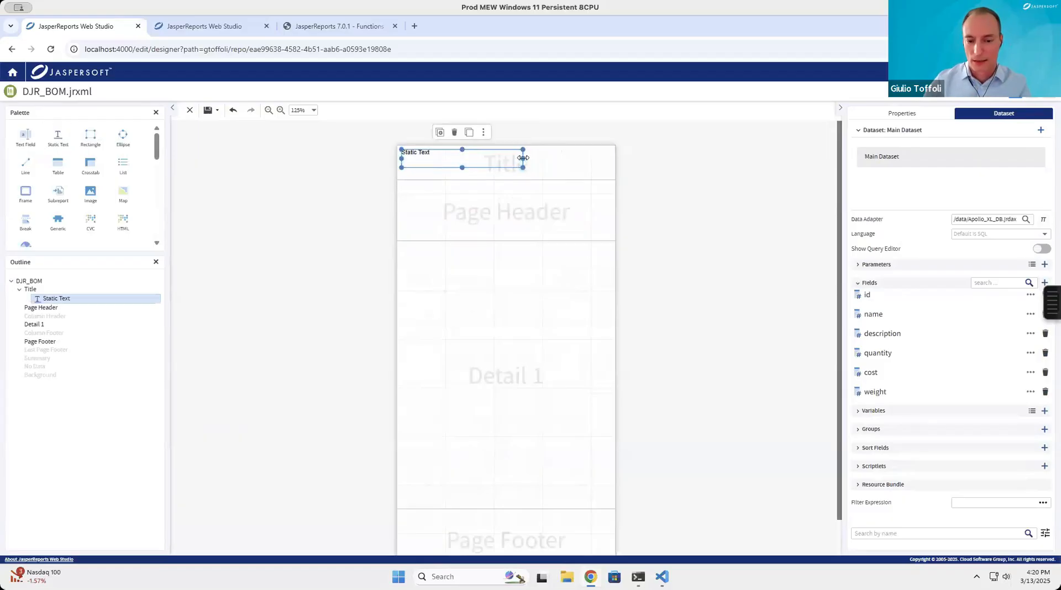
left_click_drag(522, 158, 592, 159)
double_click(529, 160)
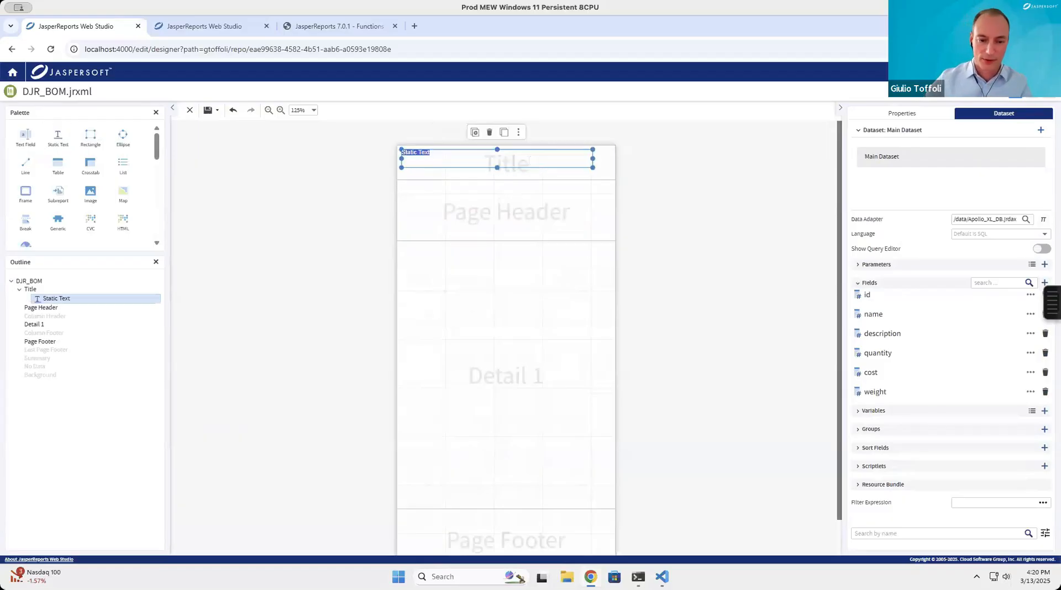
type("Bill")
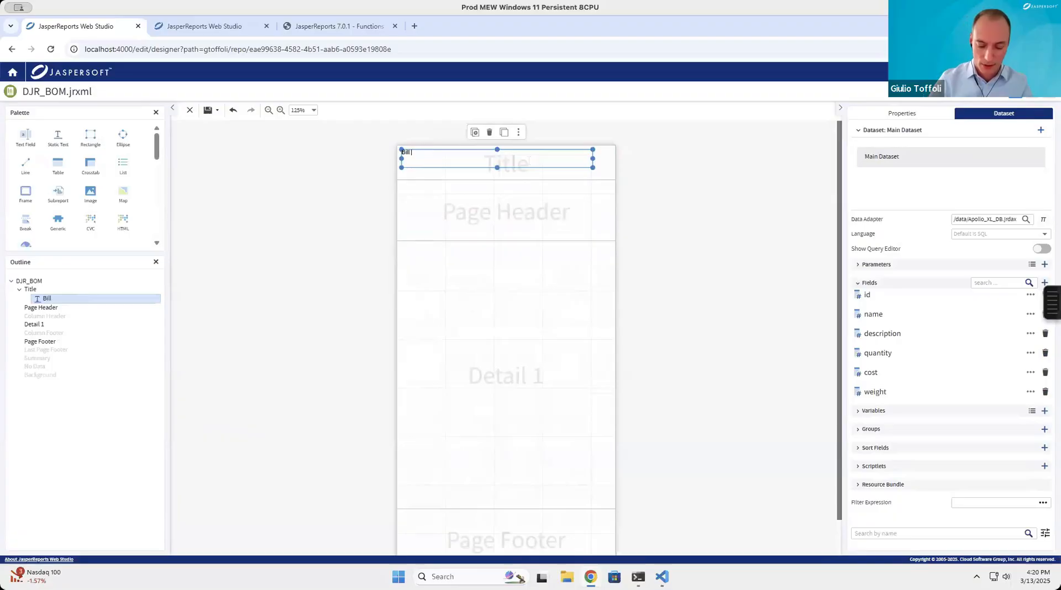
type(" Of Material")
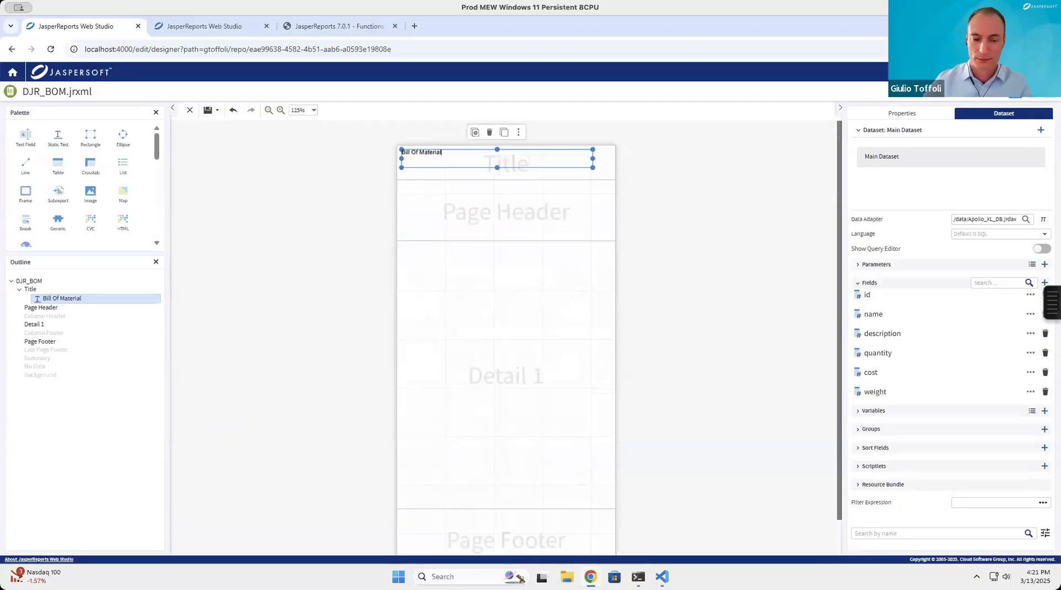
left_click(493, 178)
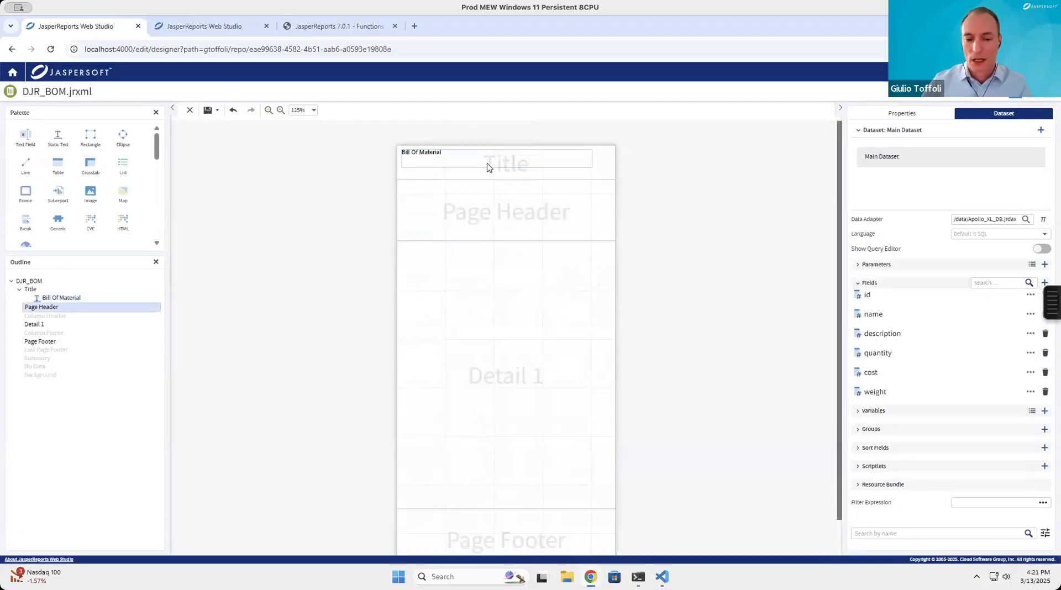
Format the "Bill Of Material" text as bold, size 18, and shrink the Title band to just below it.
left_click(487, 163)
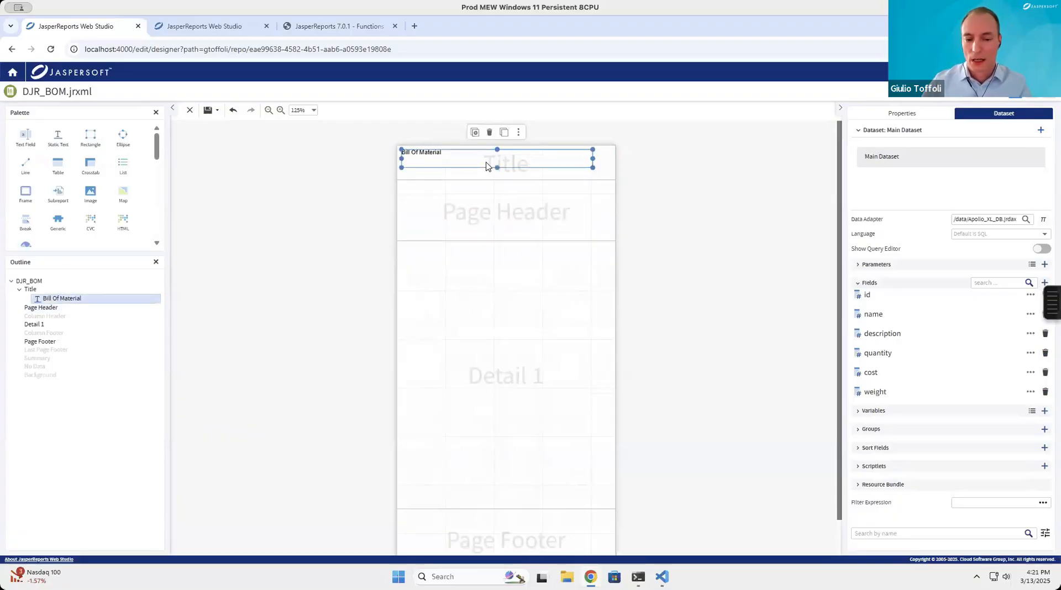
left_click(896, 113)
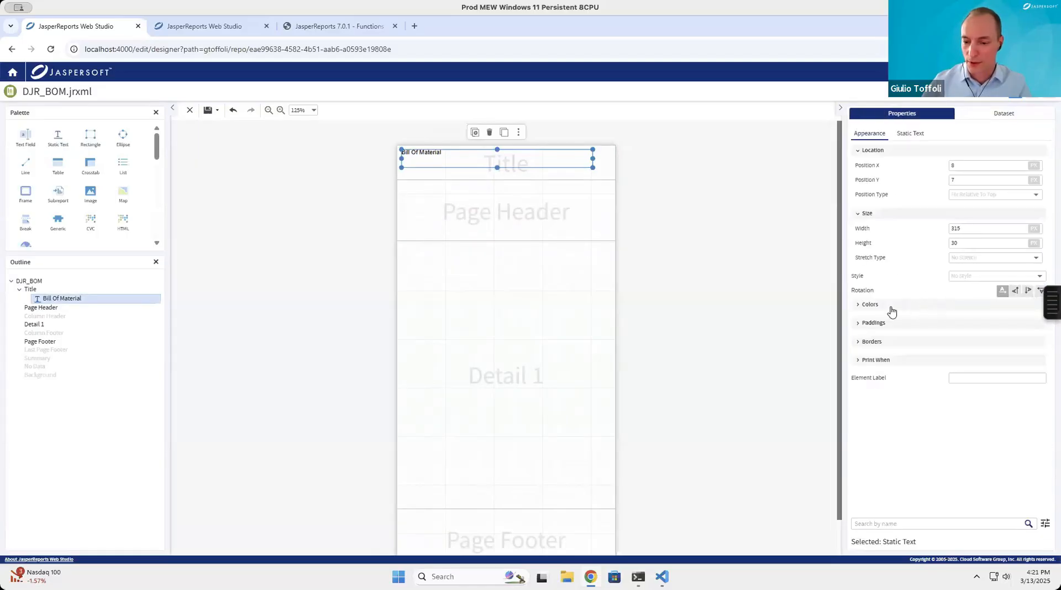
left_click(910, 133)
left_click(918, 253)
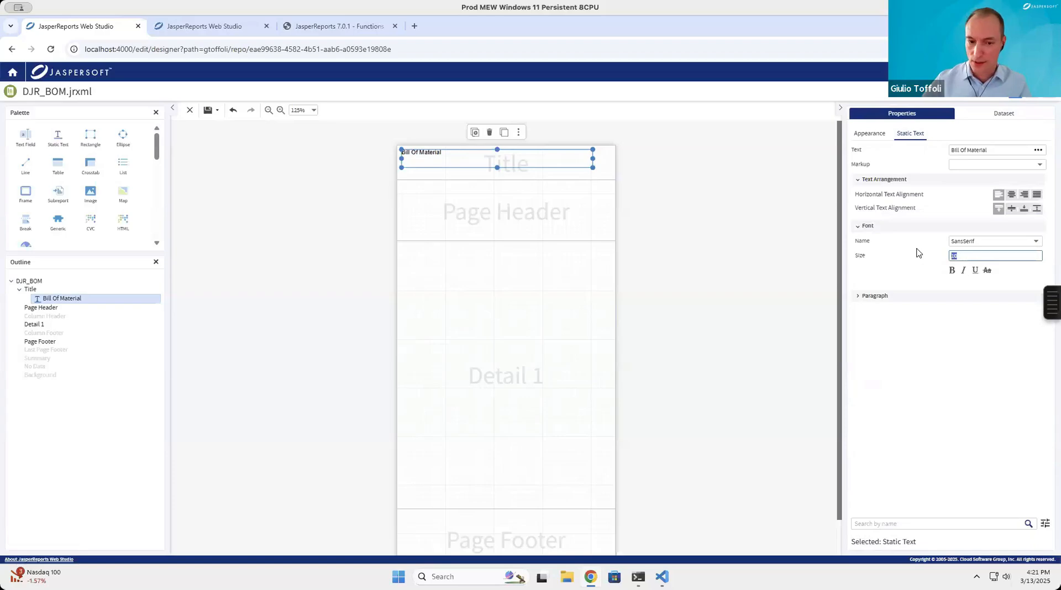
type("18")
left_click(951, 270)
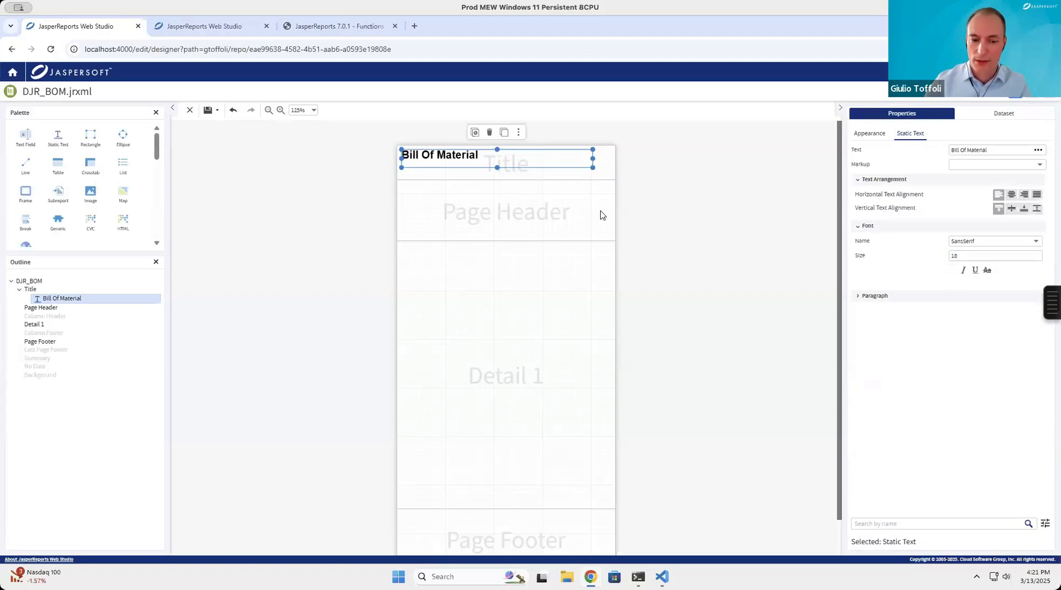
left_click(604, 182)
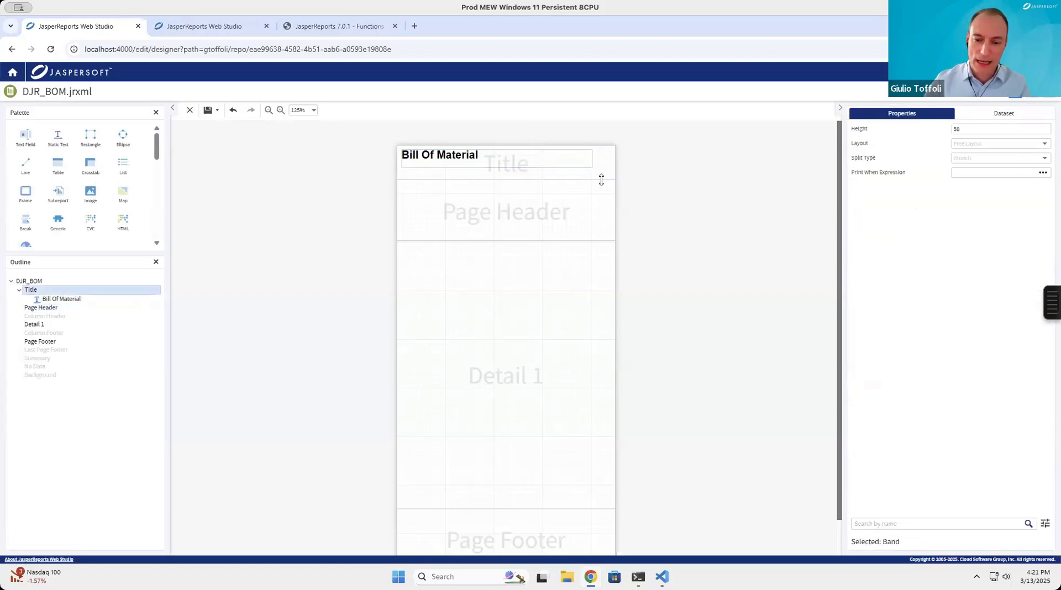
left_click_drag(602, 180, 603, 172)
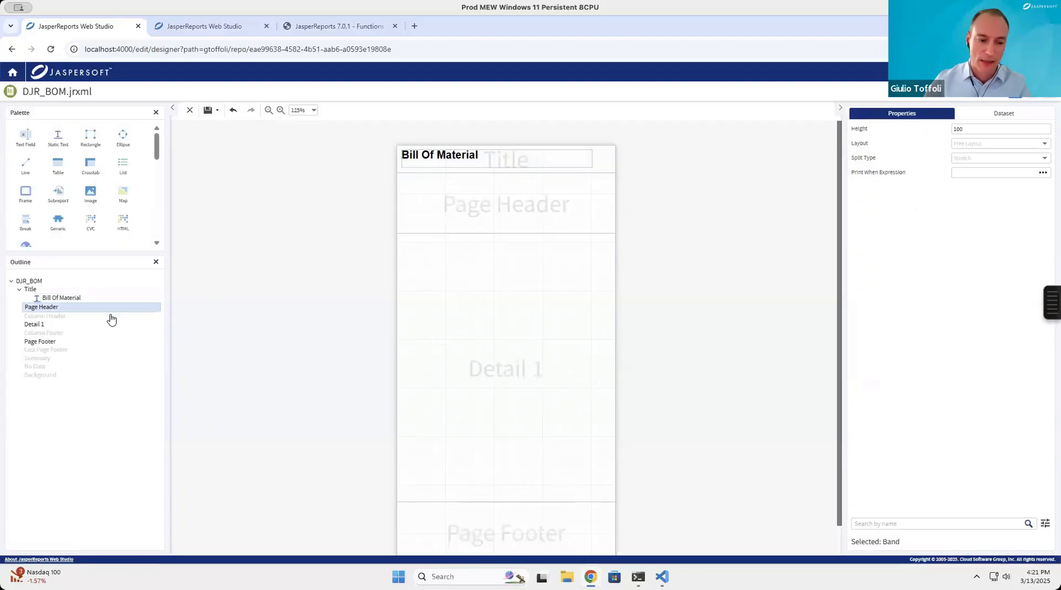
Remove the Page Header and Page Footer bands and reduce the Detail 1 band's height to about 208 px.
left_click(155, 309)
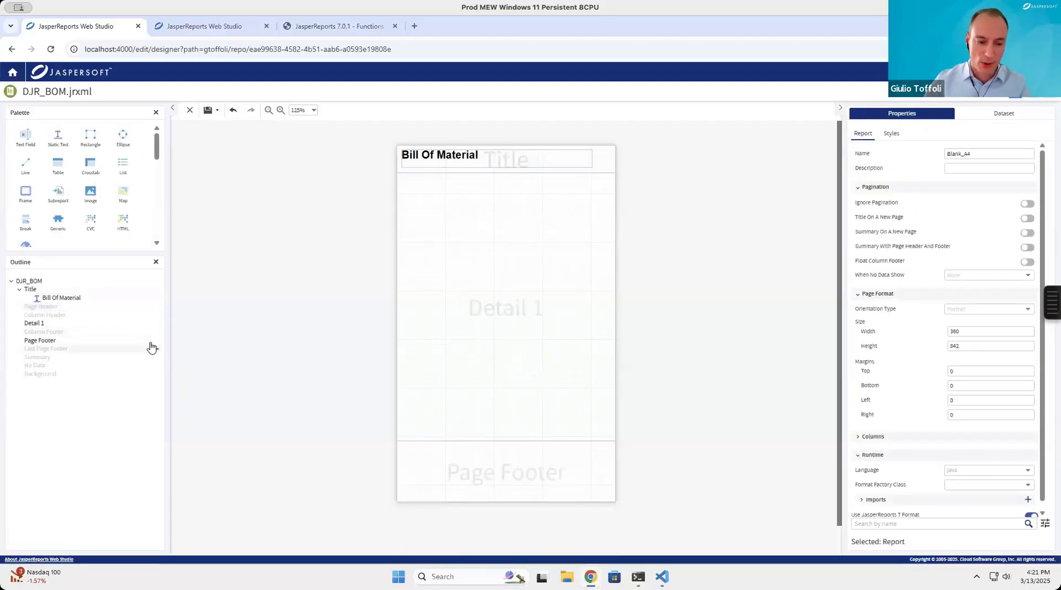
left_click(155, 342)
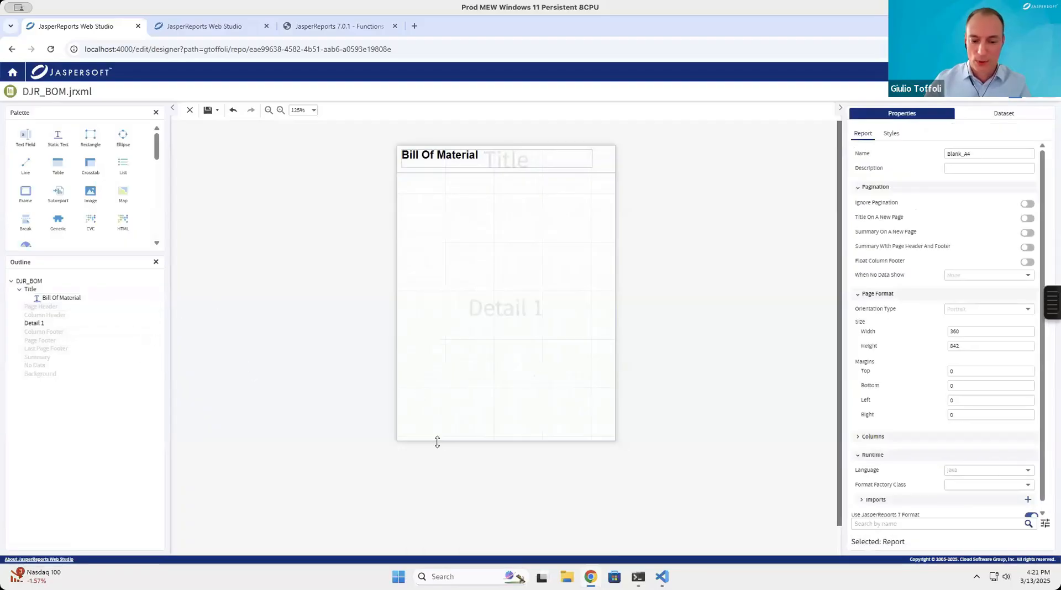
left_click_drag(438, 441, 440, 303)
left_click_drag(475, 243, 474, 244)
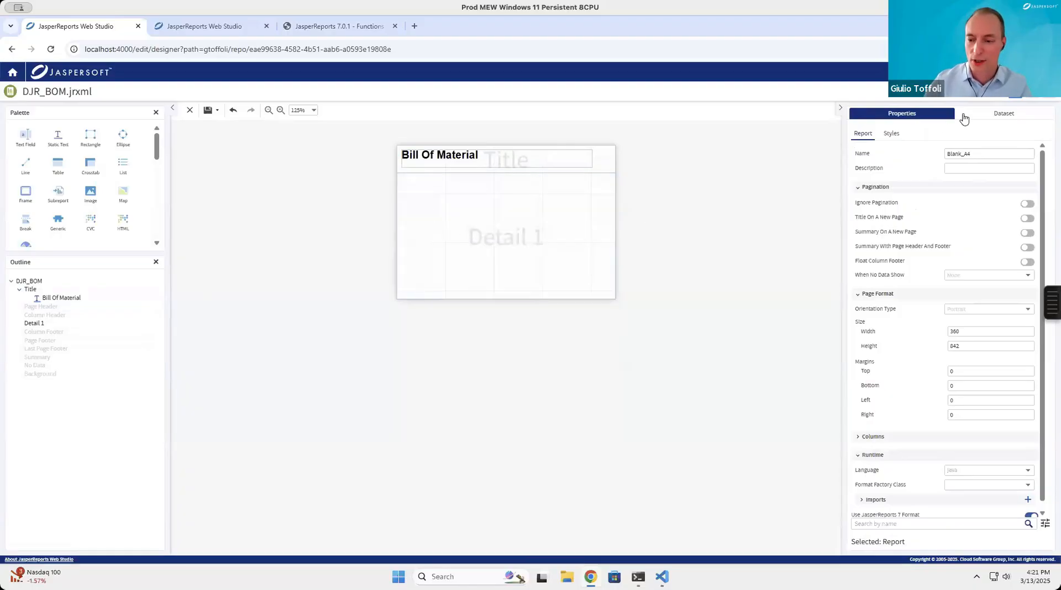
Place the name field at the upper left of the Detail 1 band and the description field directly below it, about 350 px wide.
left_click(992, 116)
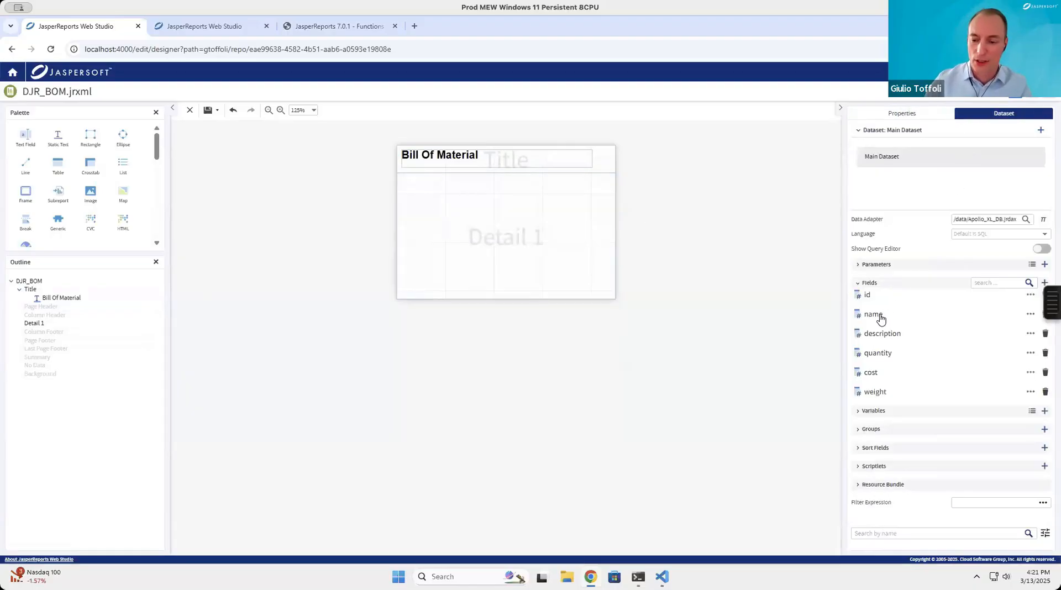
left_click_drag(881, 315, 524, 214)
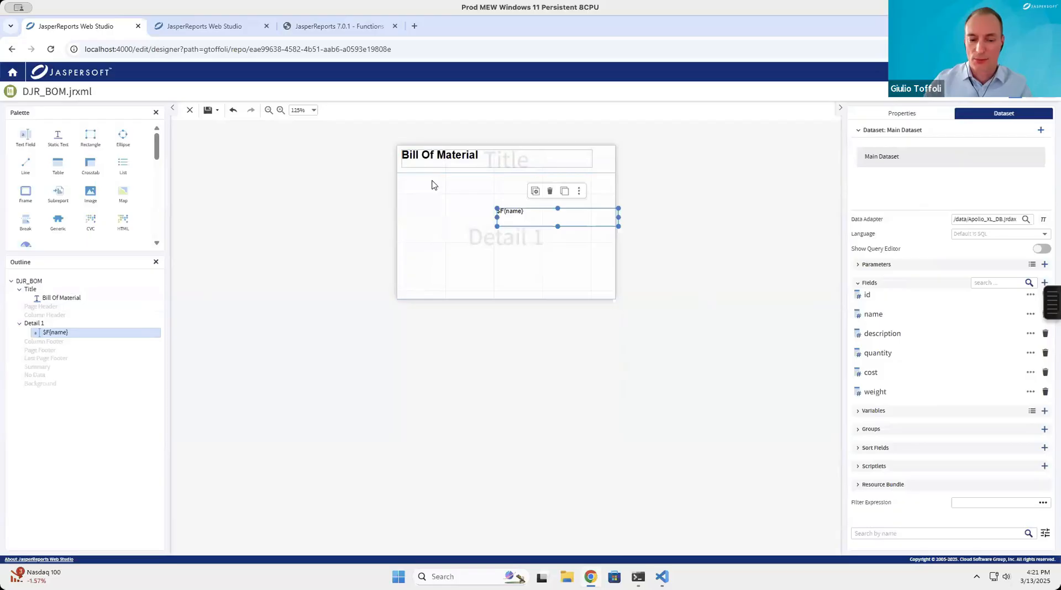
left_click_drag(434, 184, 429, 181)
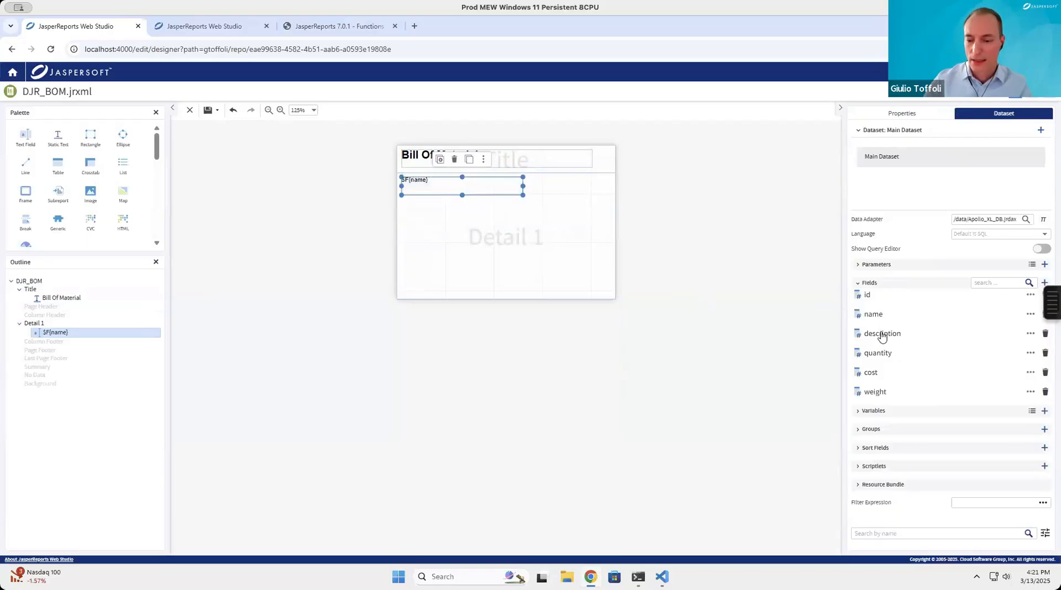
left_click_drag(881, 335, 441, 209)
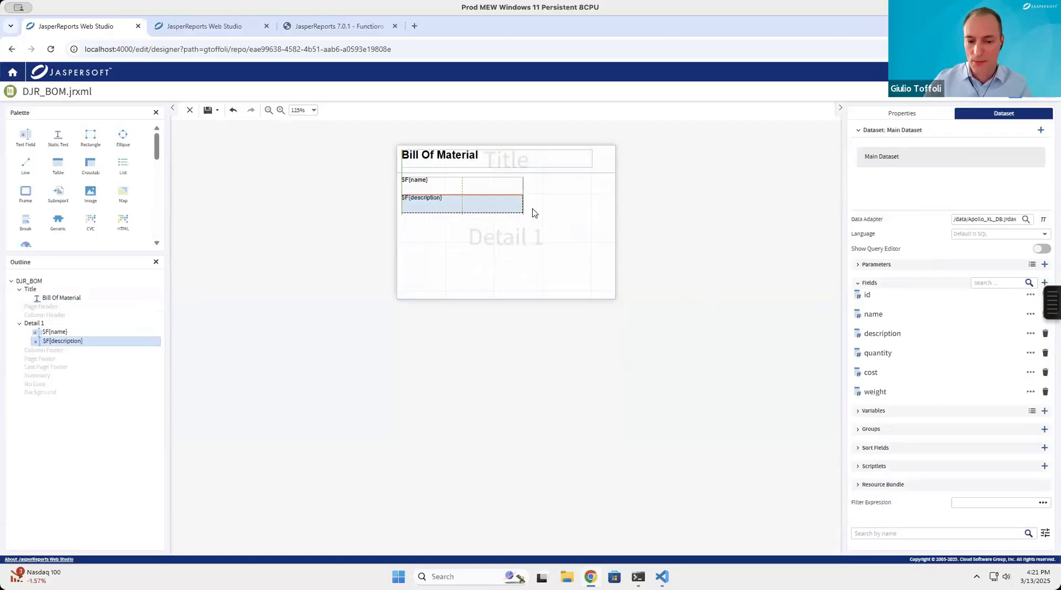
left_click_drag(522, 204, 613, 208)
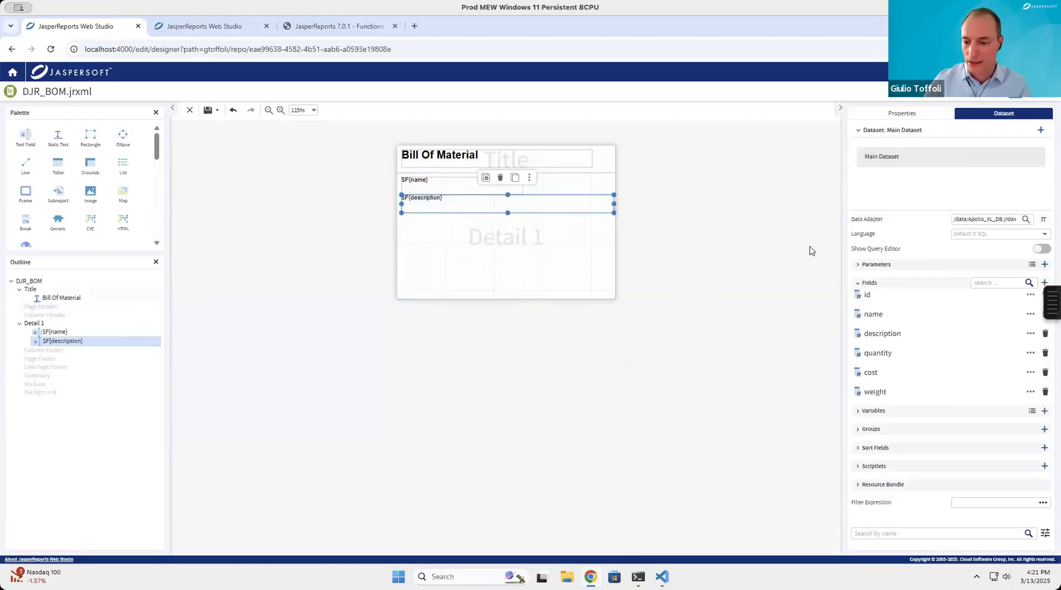
Set the description field's Text Adjust option to Stretch Height.
left_click(909, 115)
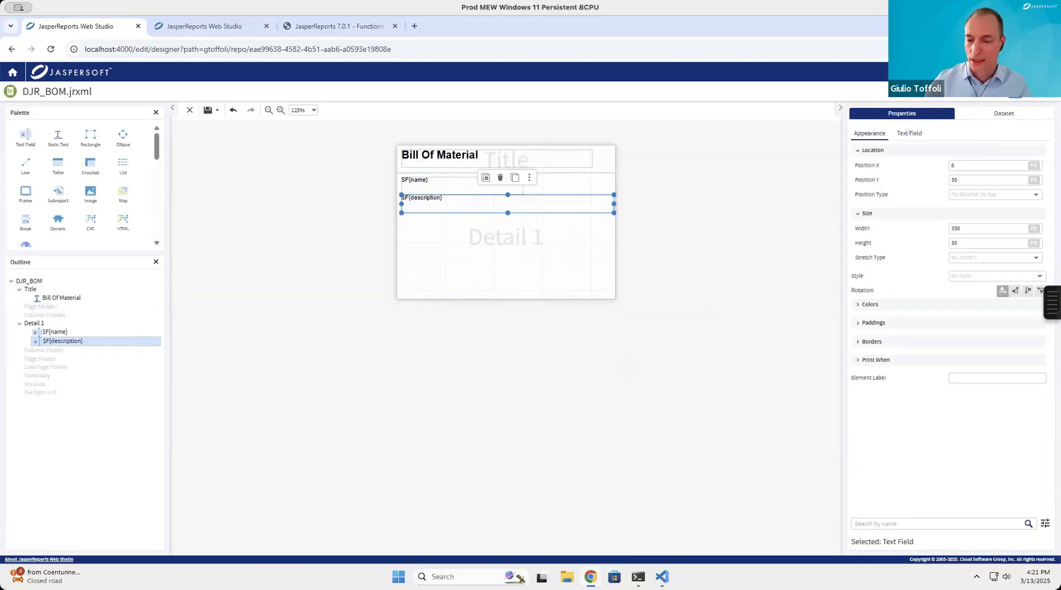
left_click(909, 133)
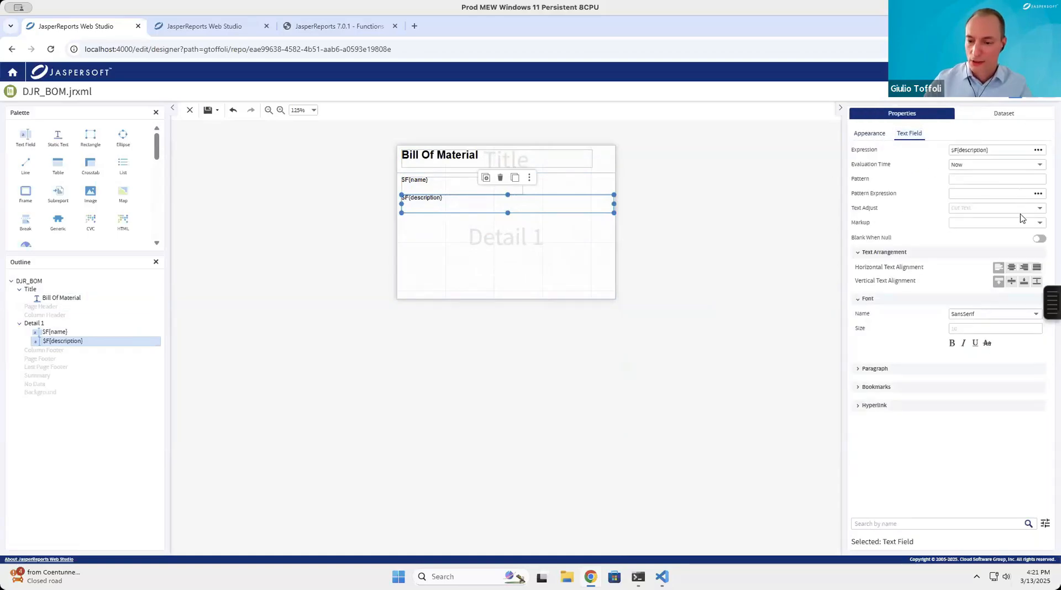
left_click(989, 208)
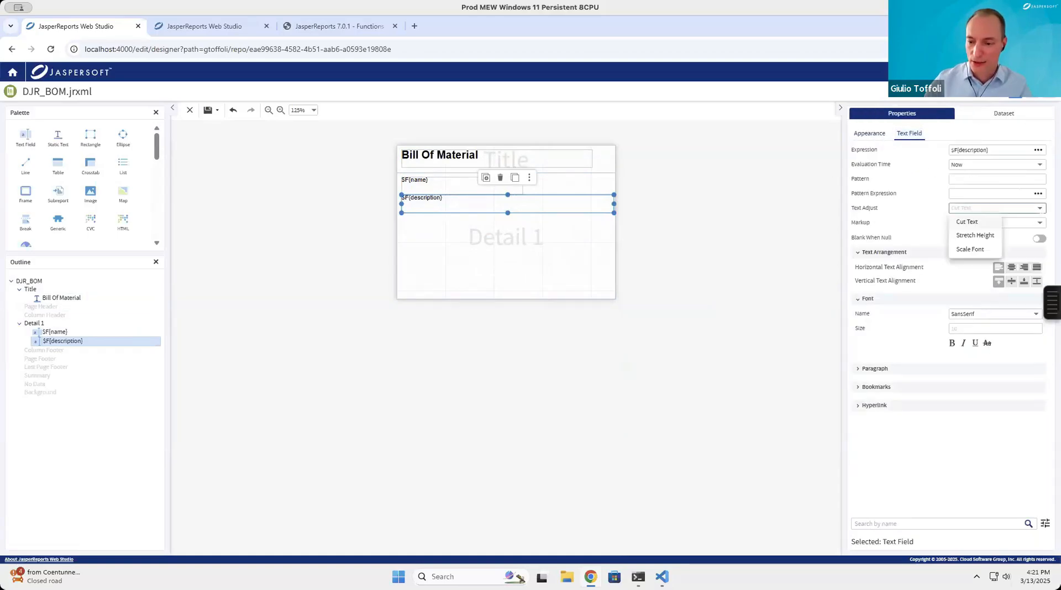
left_click(975, 236)
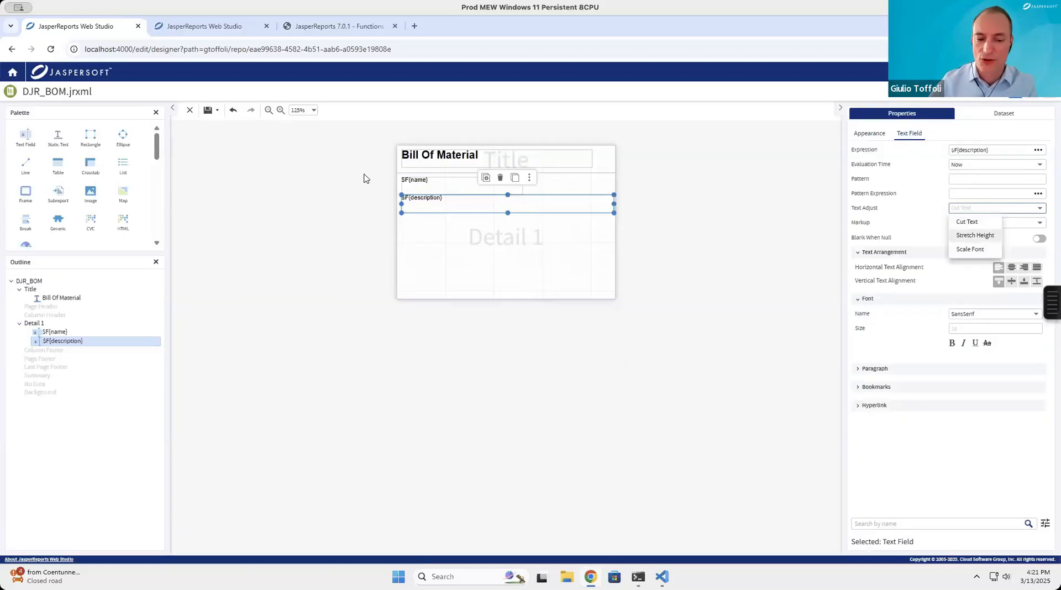
left_click(449, 263)
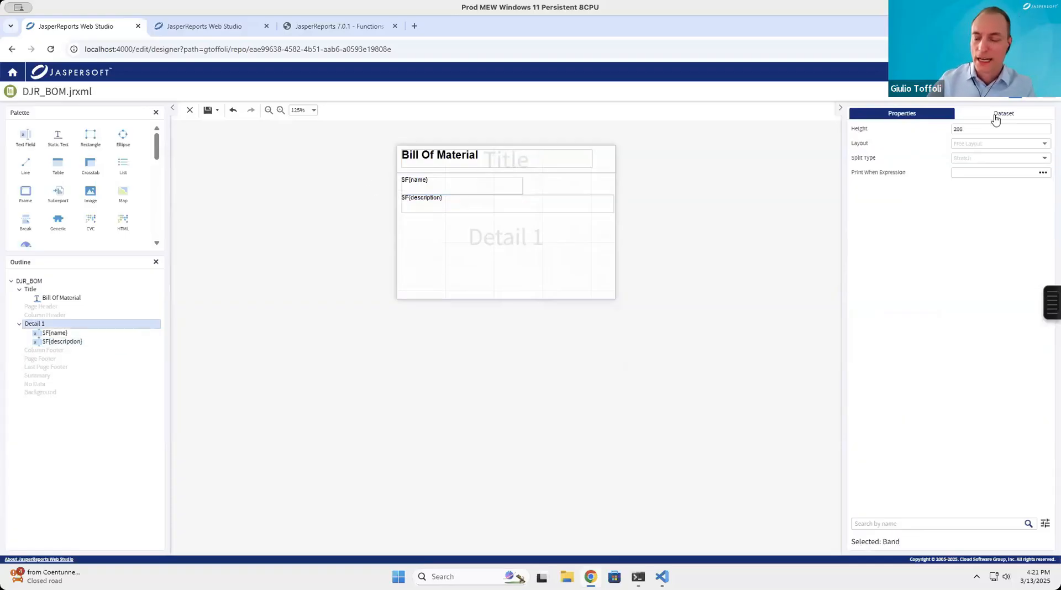
Add the quantity field below the description with the weight field beside it, and place the cost field under weight.
left_click(995, 118)
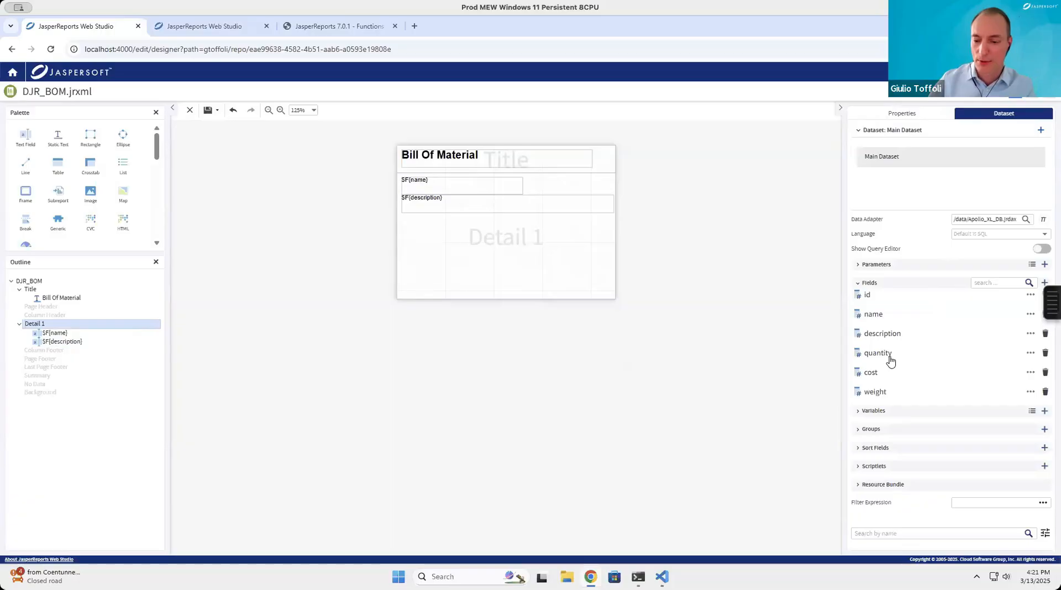
left_click_drag(890, 360, 467, 237)
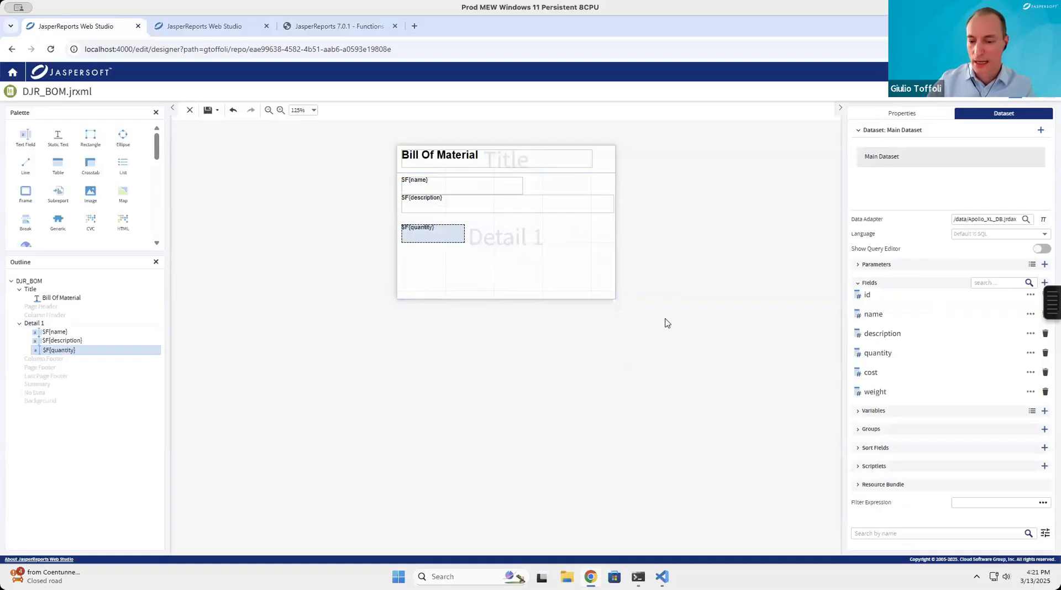
left_click_drag(872, 394, 480, 237)
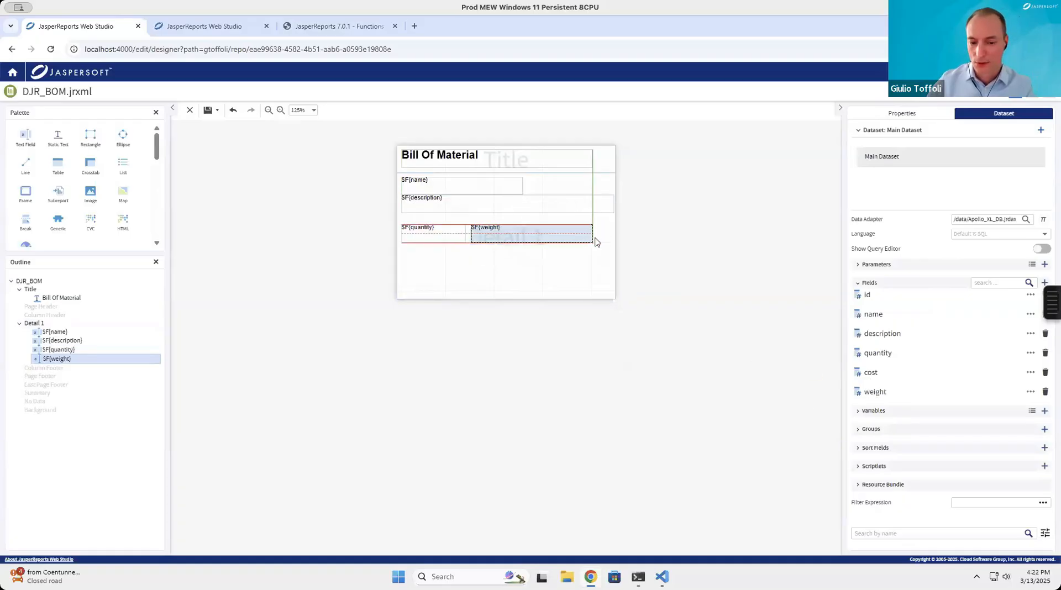
left_click_drag(545, 238, 545, 238)
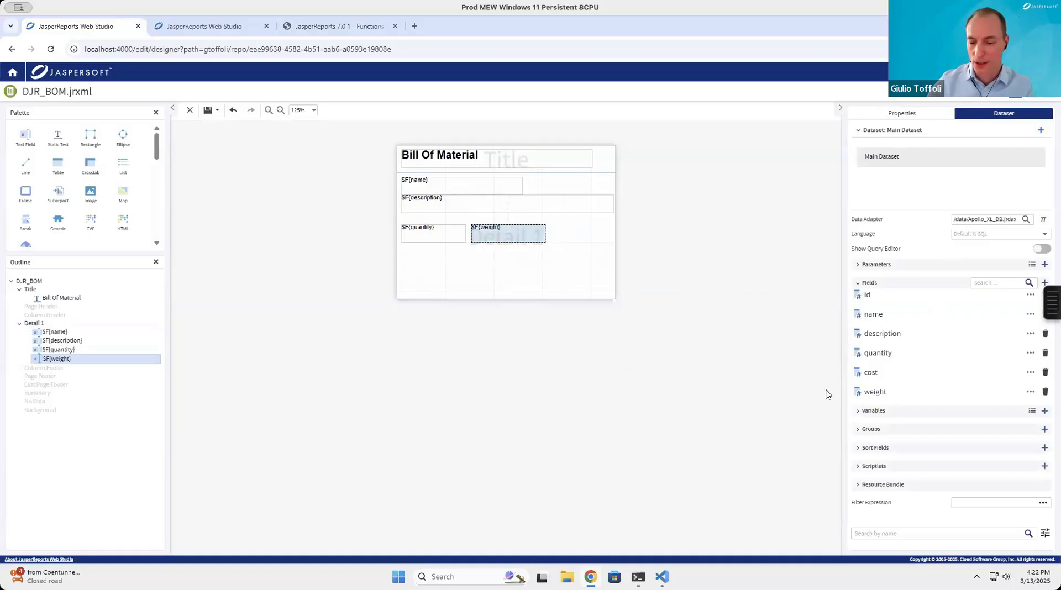
left_click_drag(702, 291, 482, 251)
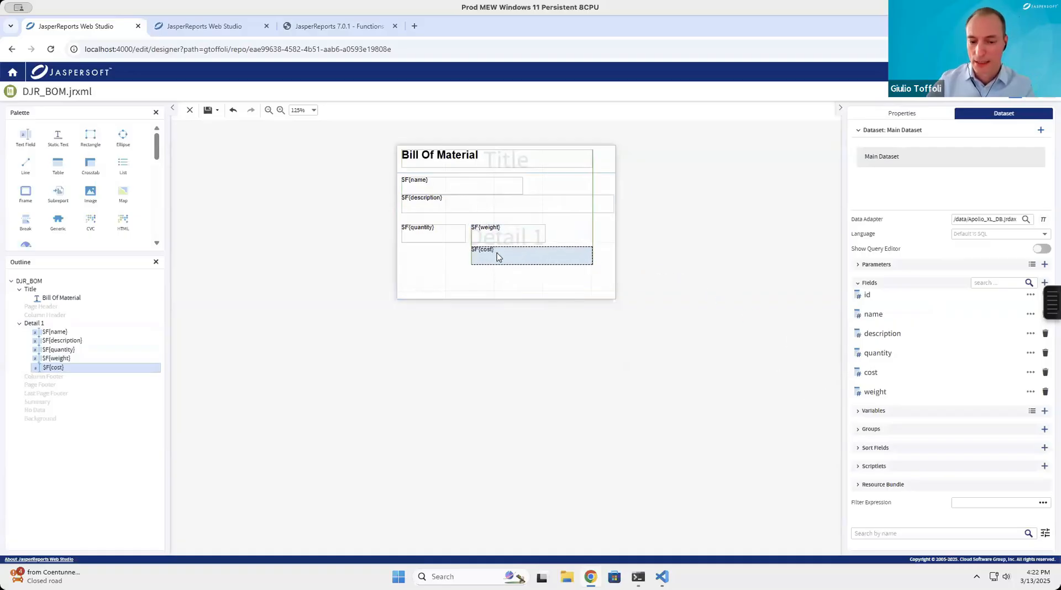
Widen the weight field to match the cost field and extend the description field's height down toward the quantity row.
left_click(519, 212)
left_click(521, 235)
left_click_drag(545, 233, 587, 206)
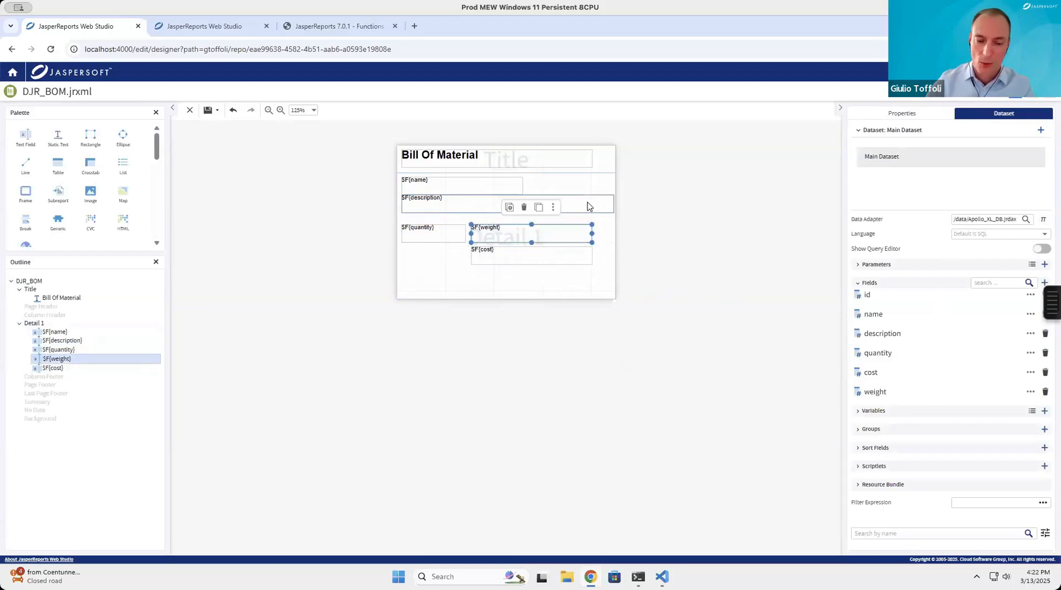
left_click(509, 214)
left_click_drag(508, 212, 450, 237)
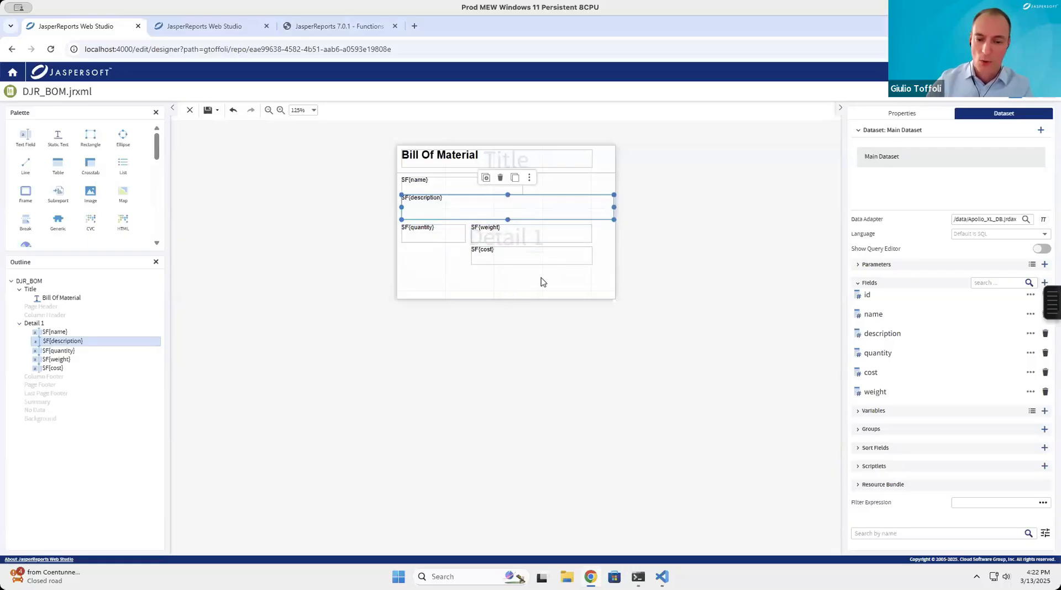
Set the Position Type of the quantity, weight and cost fields to Fix Relative To Bottom.
left_click_drag(537, 279, 439, 233)
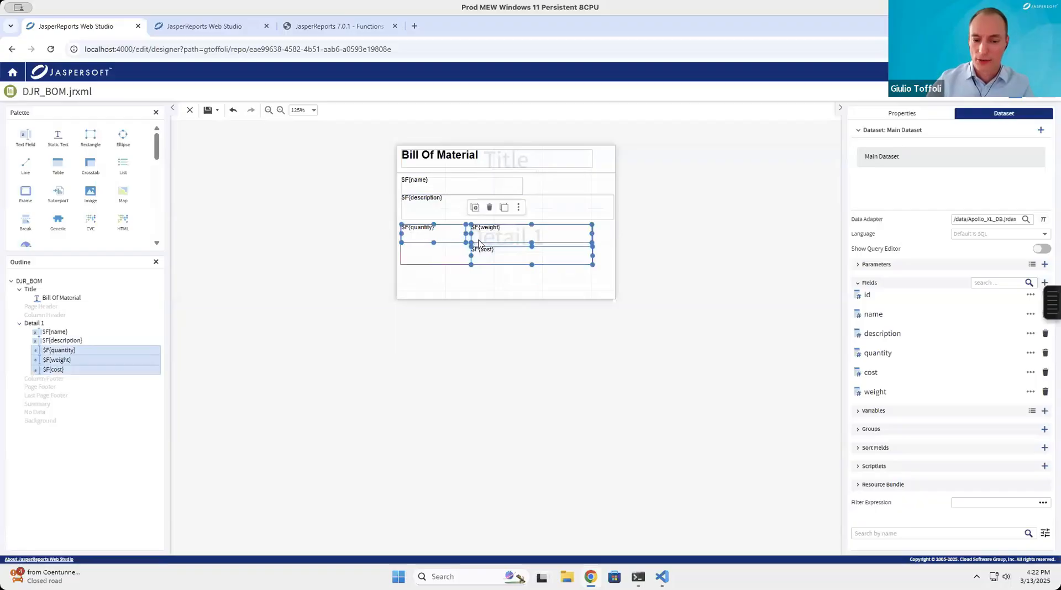
left_click(907, 116)
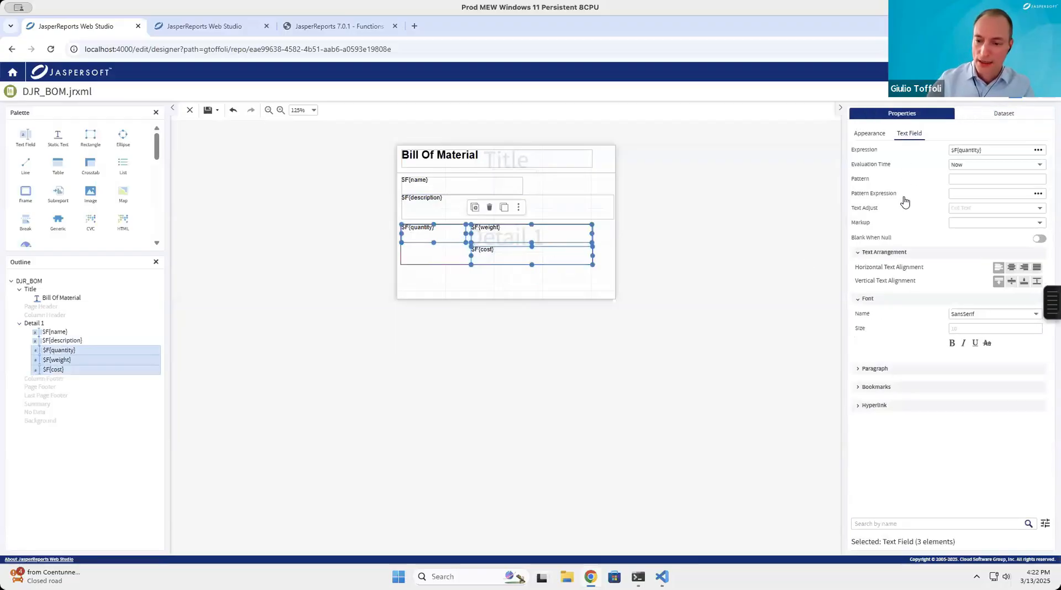
left_click(870, 135)
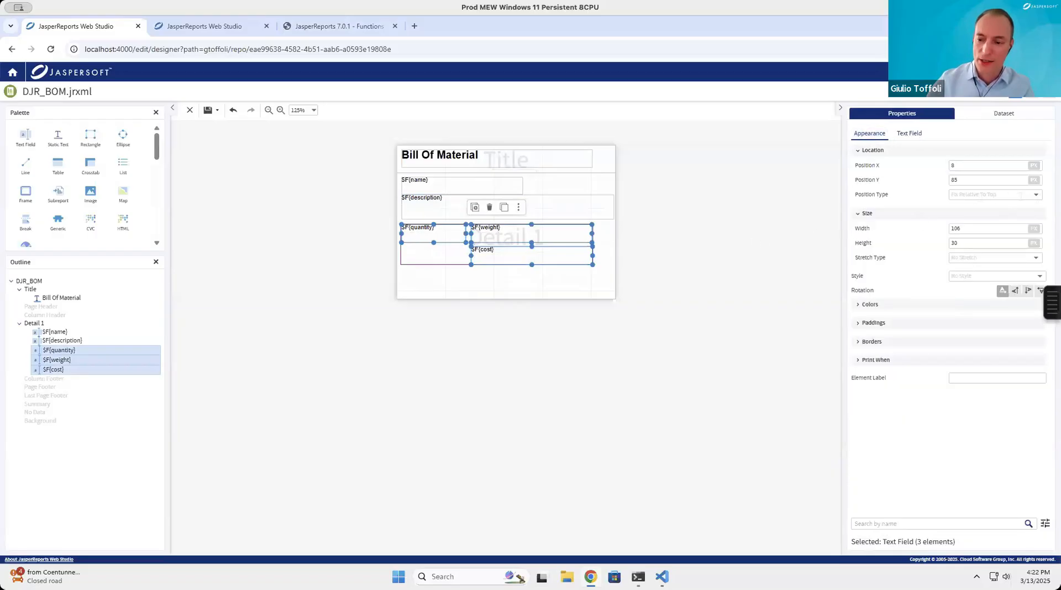
left_click(995, 194)
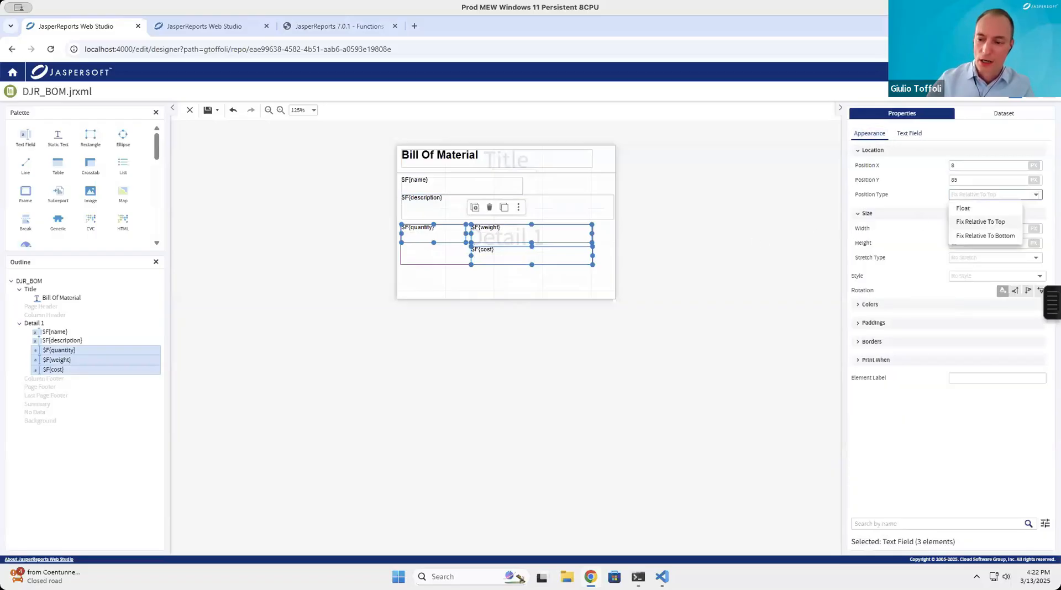
left_click(1006, 237)
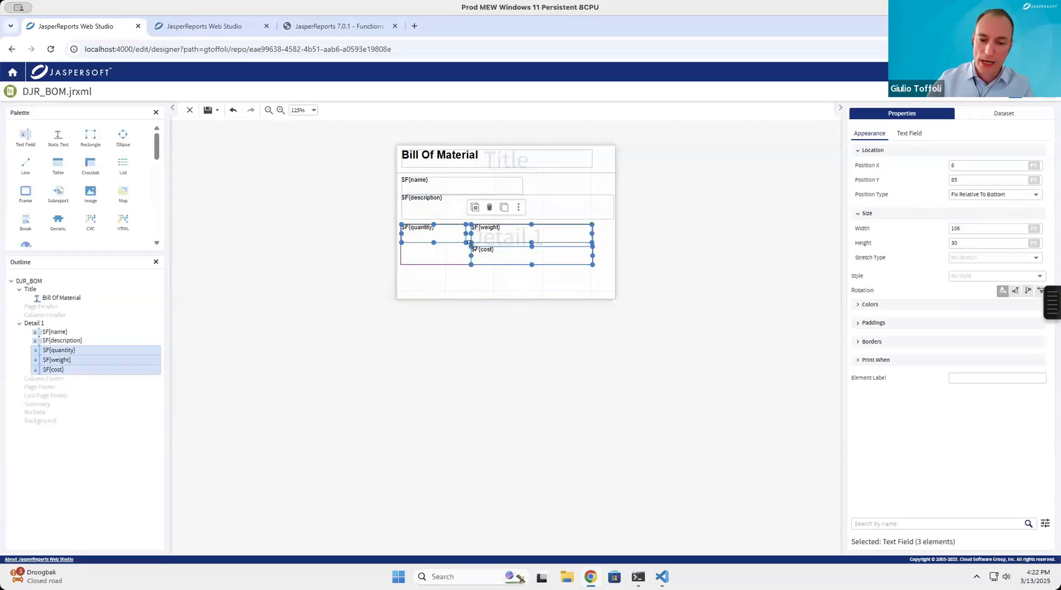
Nudge the description field down to a Y position of 39 px in the Detail 1 band.
left_click(557, 215)
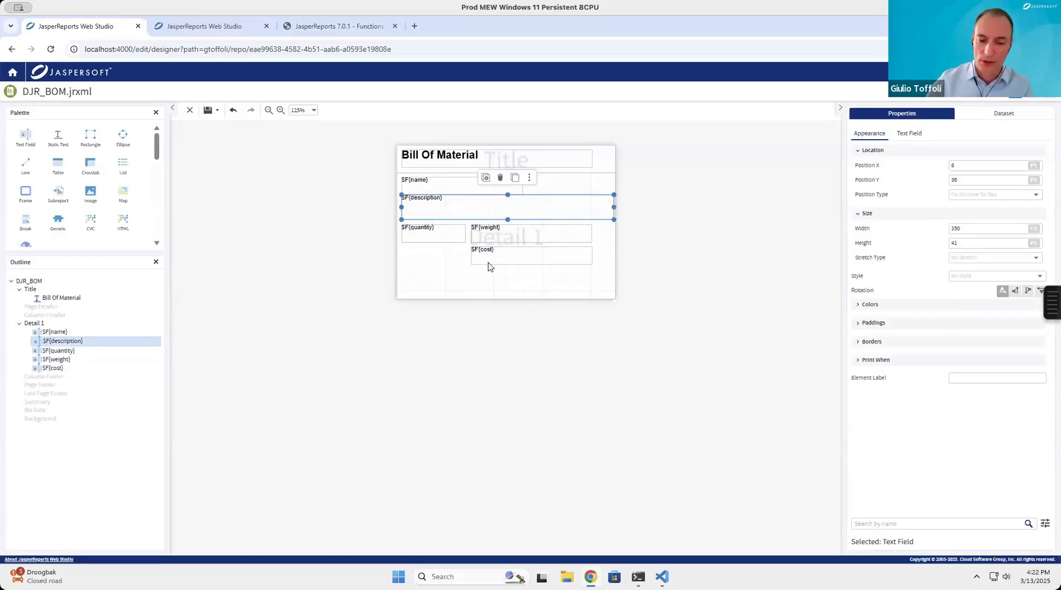
left_click(509, 304)
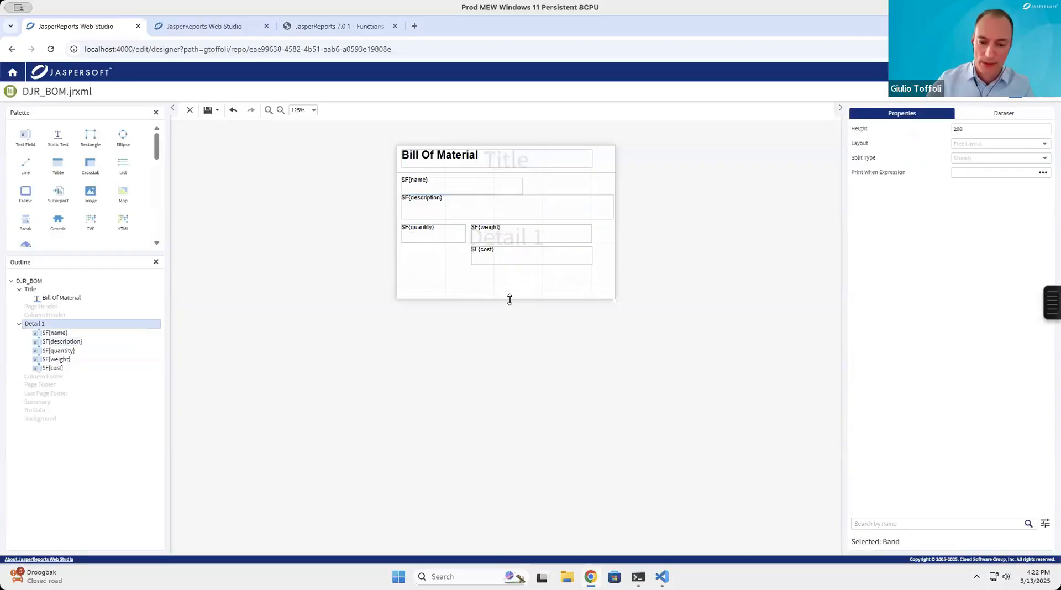
left_click(509, 185)
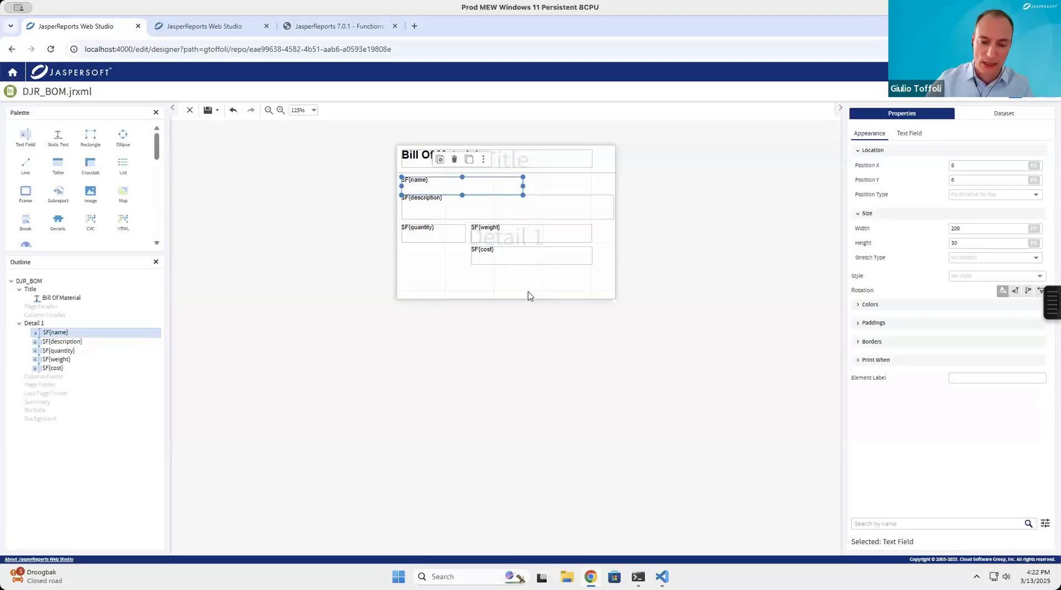
left_click(491, 213)
key("Down")
key("Down")
key("Down")
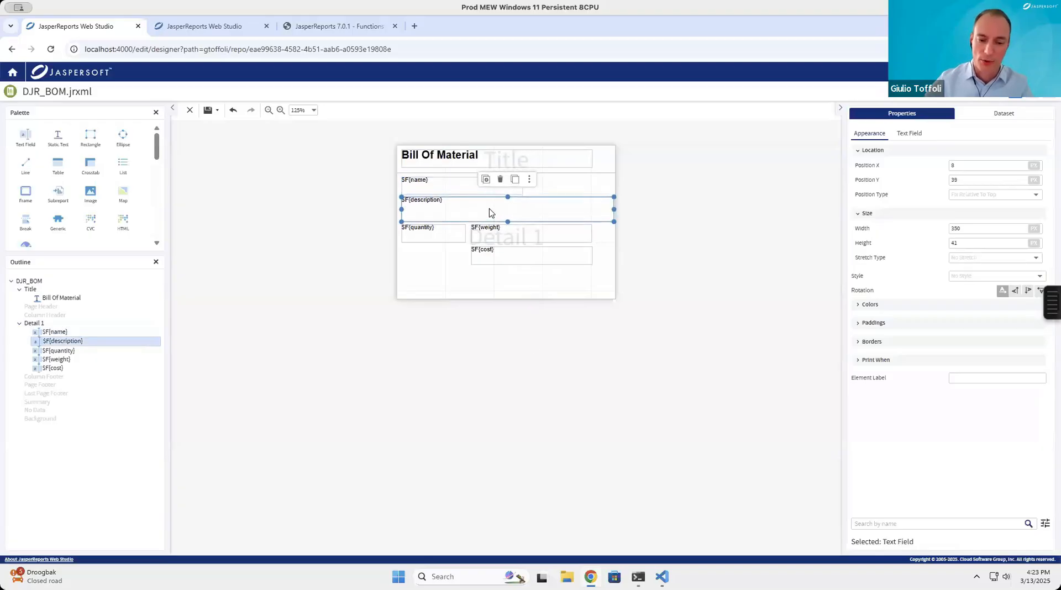
Add a horizontal line spanning the description field's width below the cost field and colour it #C9C9C9.
left_click(474, 287)
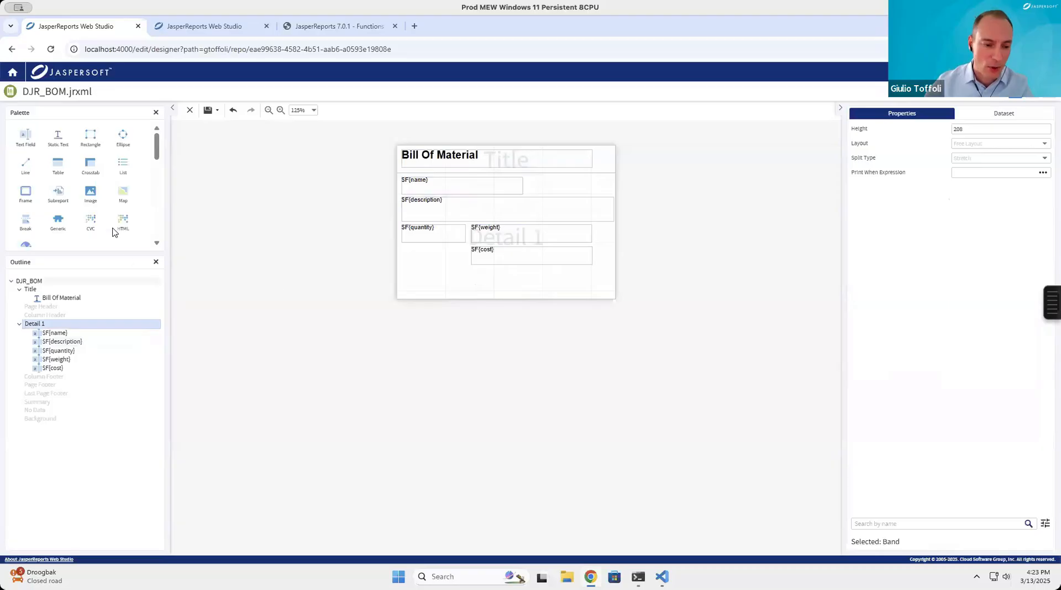
left_click_drag(25, 166, 612, 277)
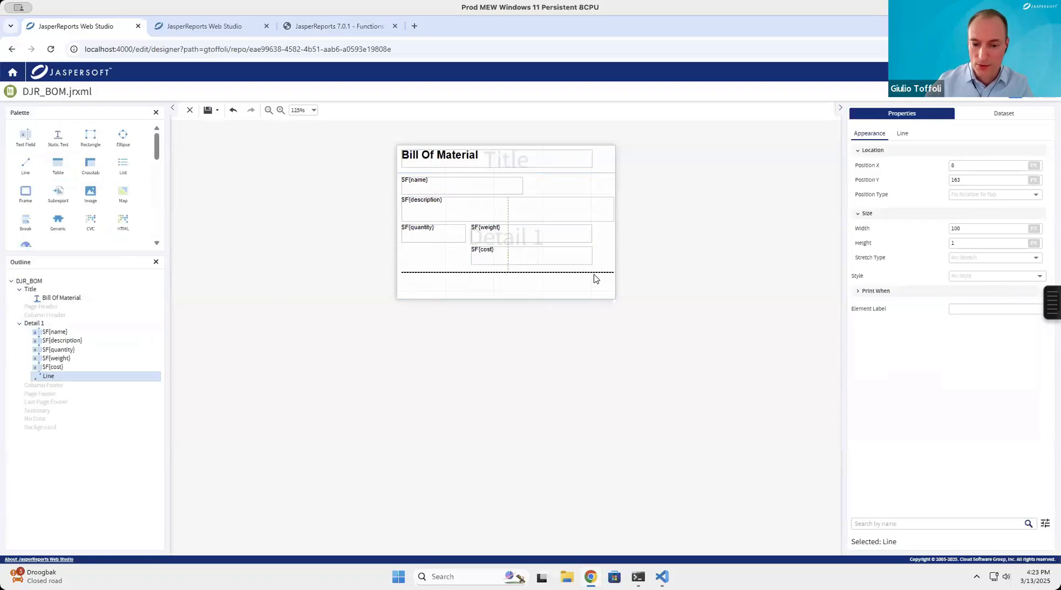
left_click(902, 134)
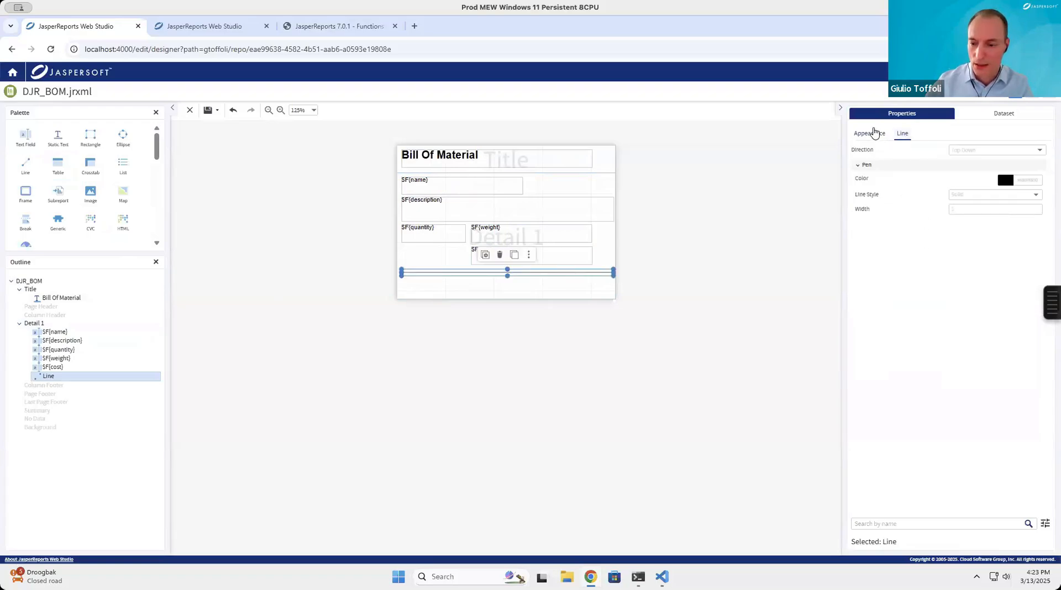
left_click(1004, 180)
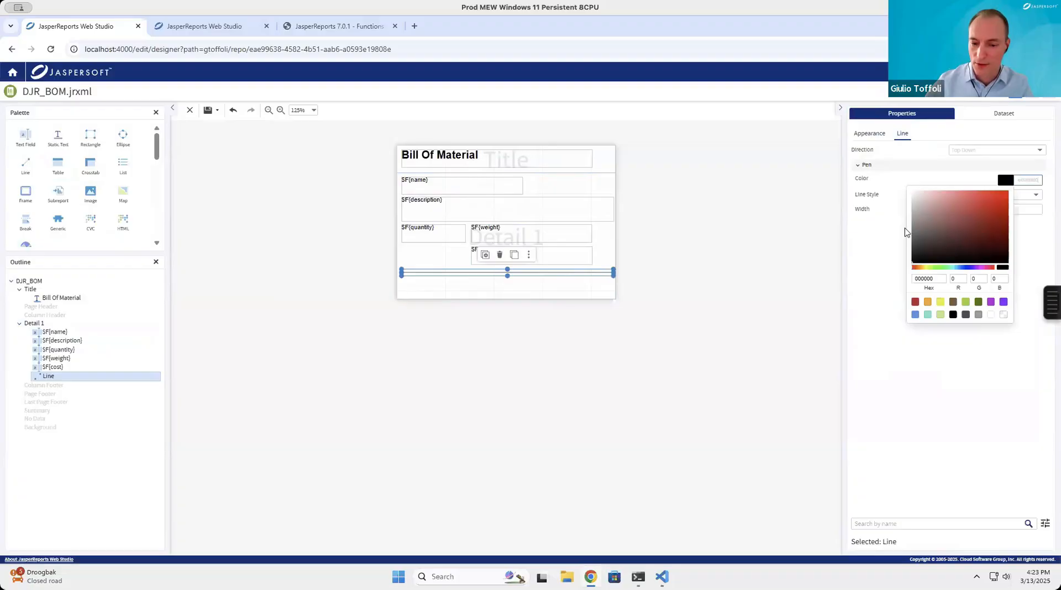
left_click_drag(905, 229, 888, 212)
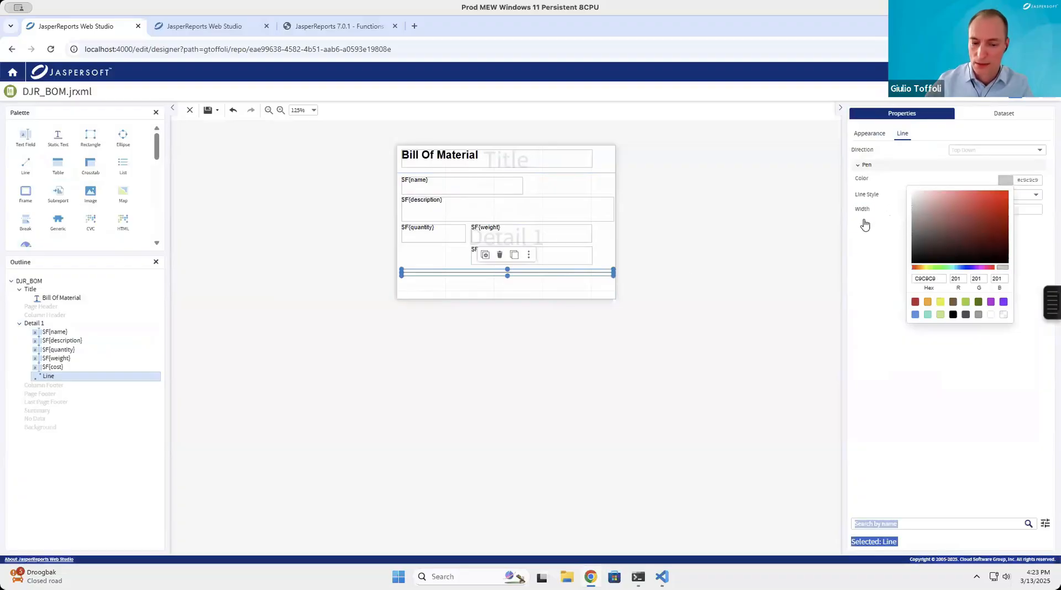
Reduce the Detail 1 band's height to about 171 px so it ends just below the line.
left_click(600, 314)
left_click_drag(557, 299, 597, 284)
left_click(822, 221)
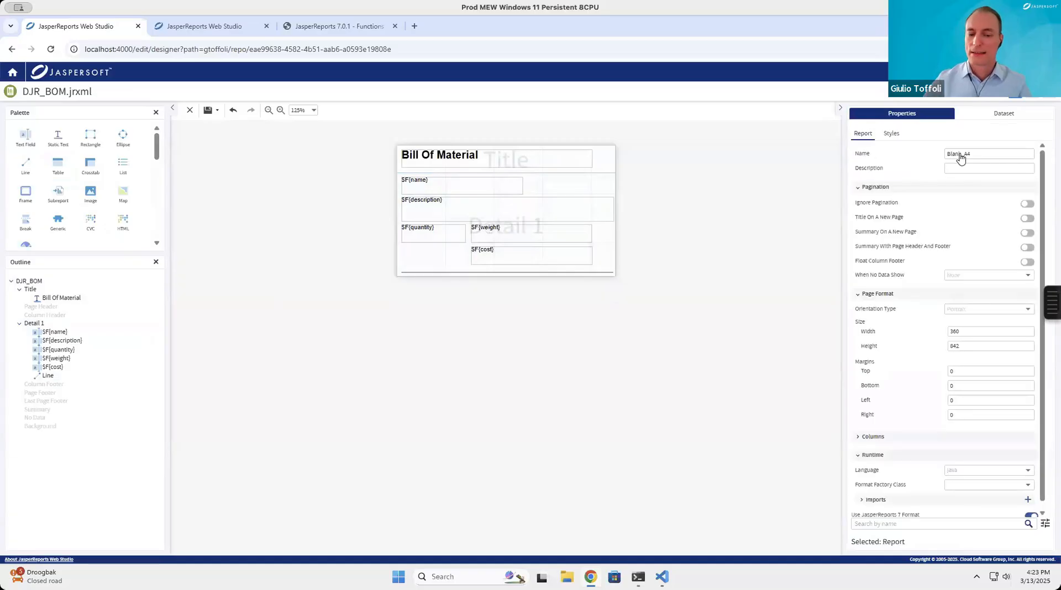
Set the name field's font size to 14 and make it bold.
left_click(411, 192)
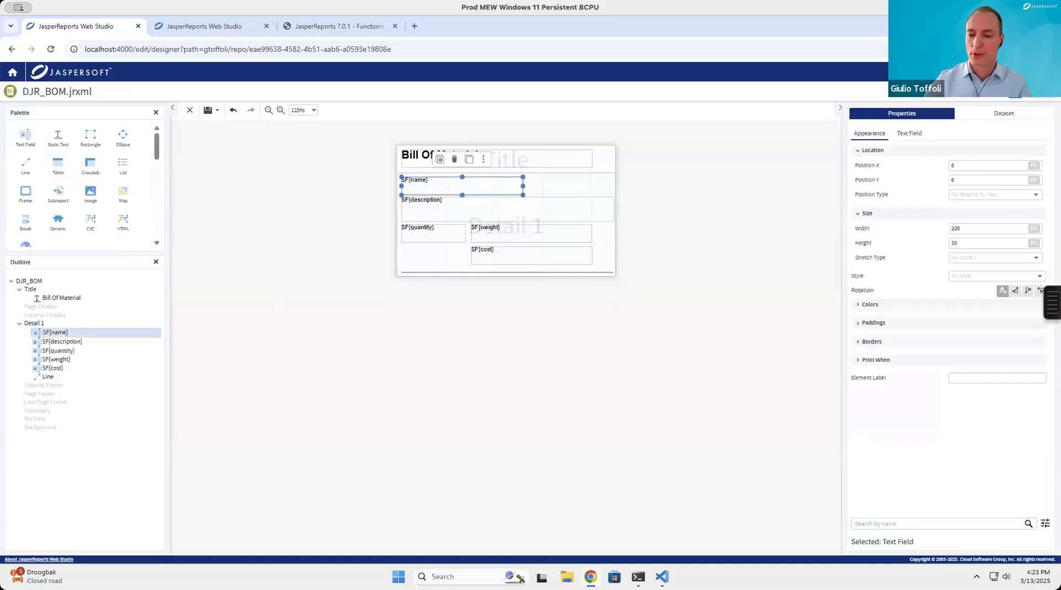
left_click(911, 134)
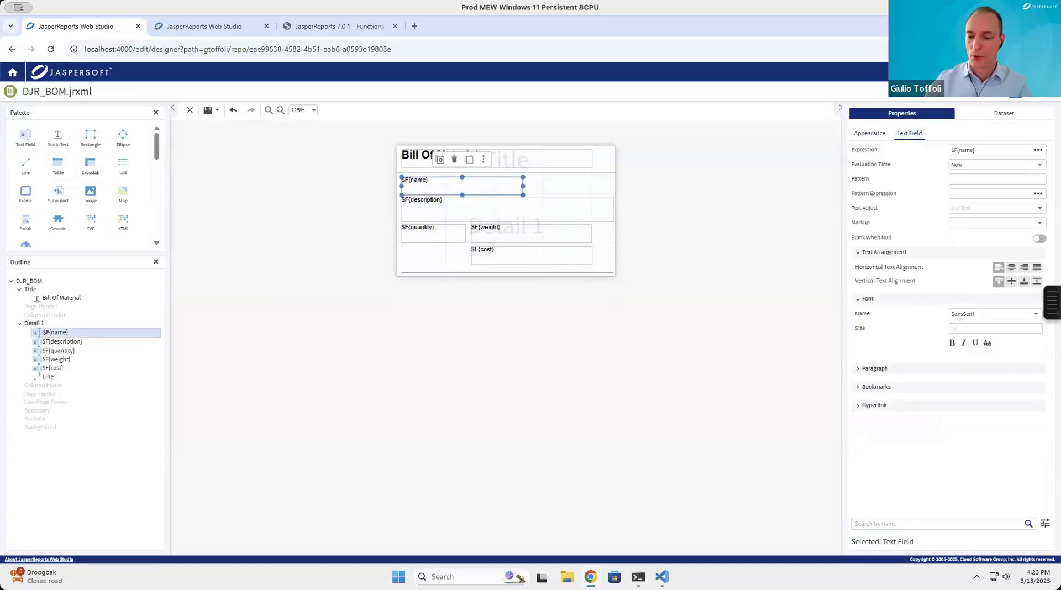
left_click(905, 324)
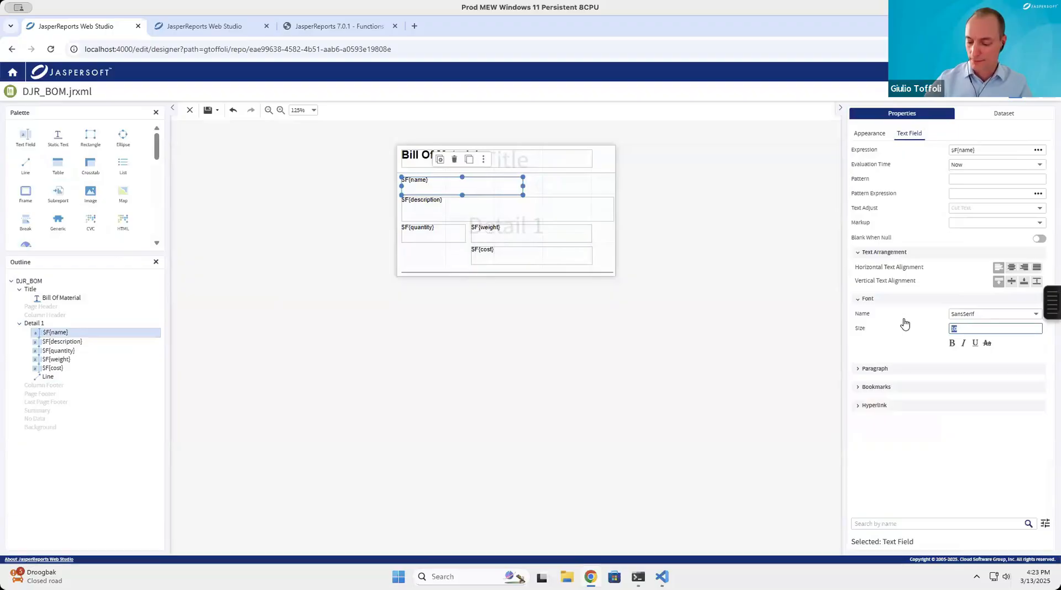
type("14")
key("Tab")
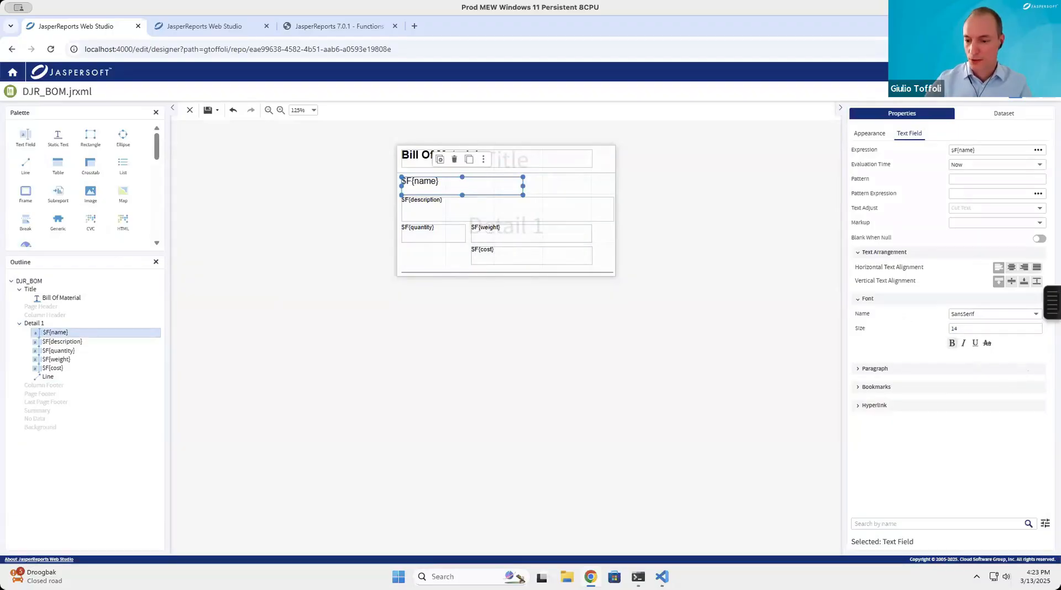
left_click(952, 342)
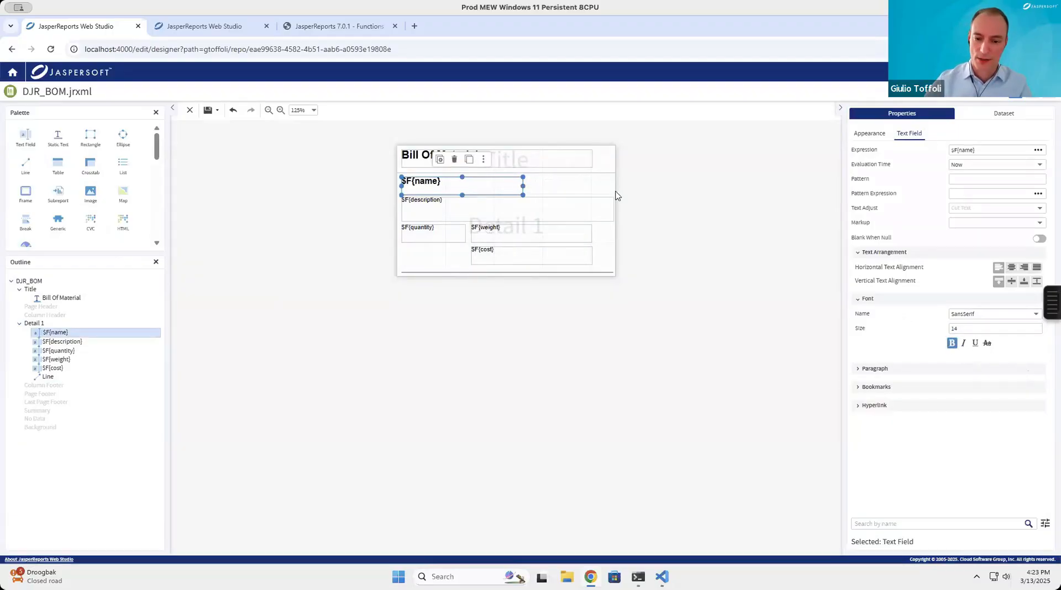
Widen the name field to the right edge of the weight and cost fields and save the report.
left_click_drag(616, 195, 592, 188)
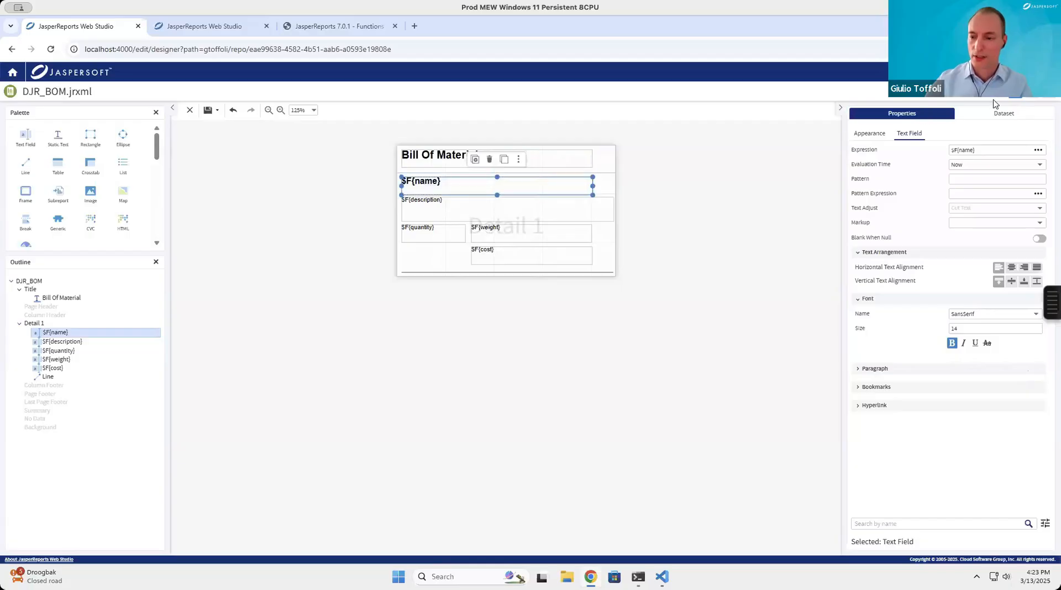
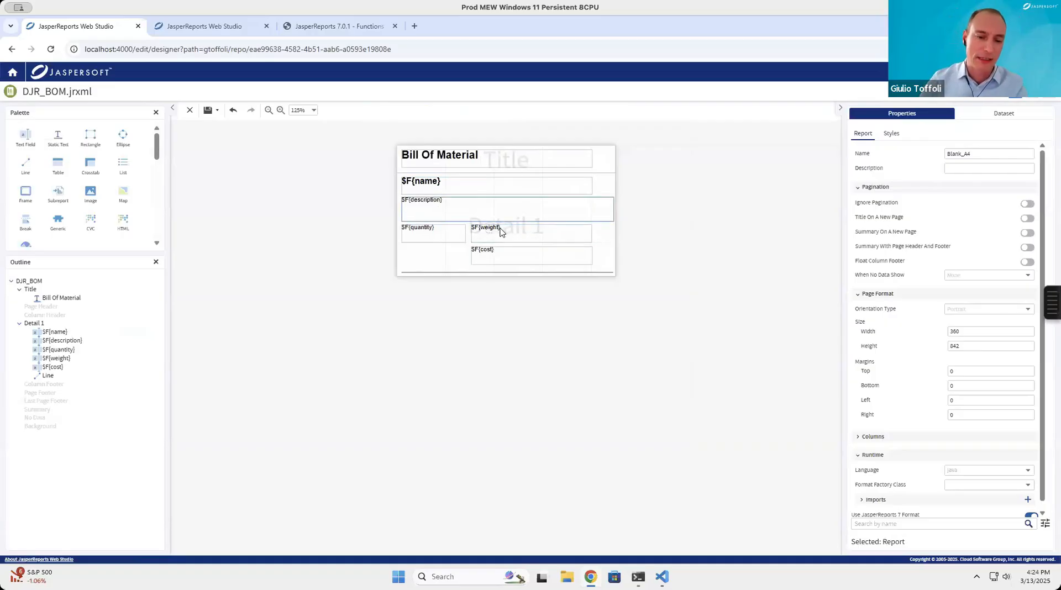
left_click(208, 111)
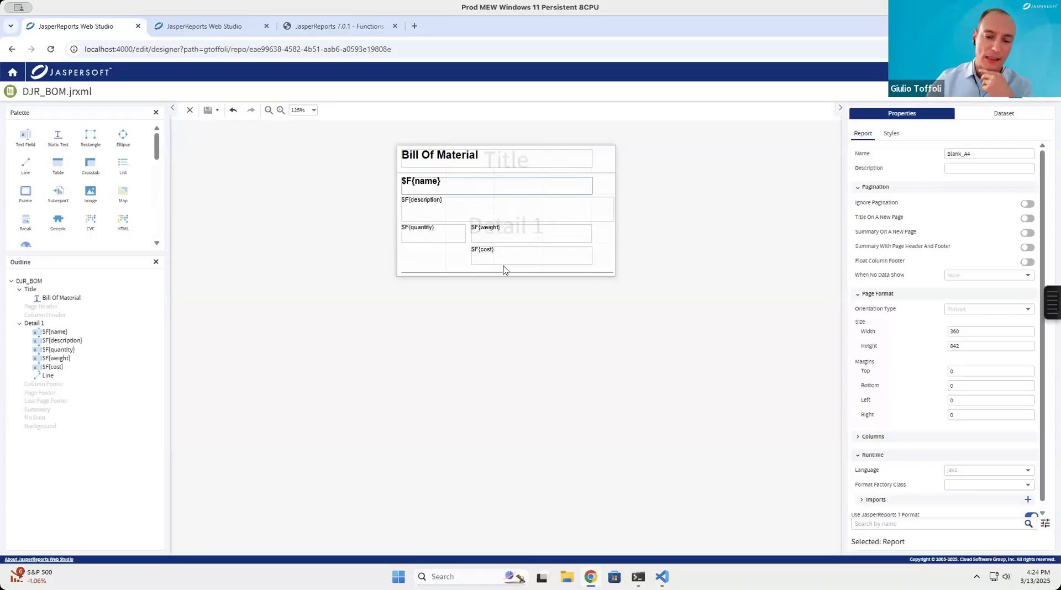
Right-align the text of the weight and cost fields.
left_click(609, 258)
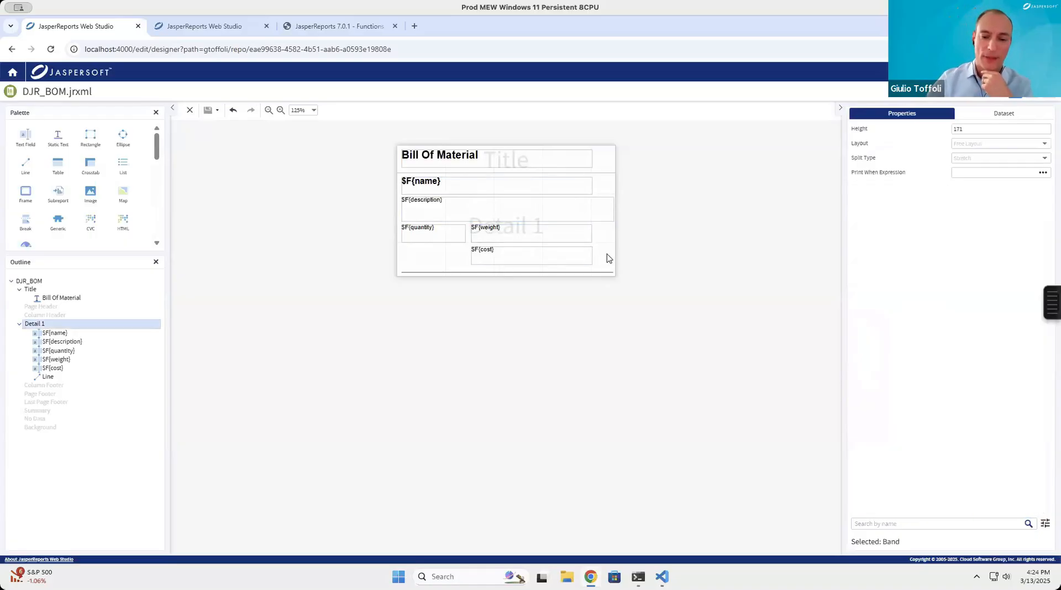
left_click(557, 238)
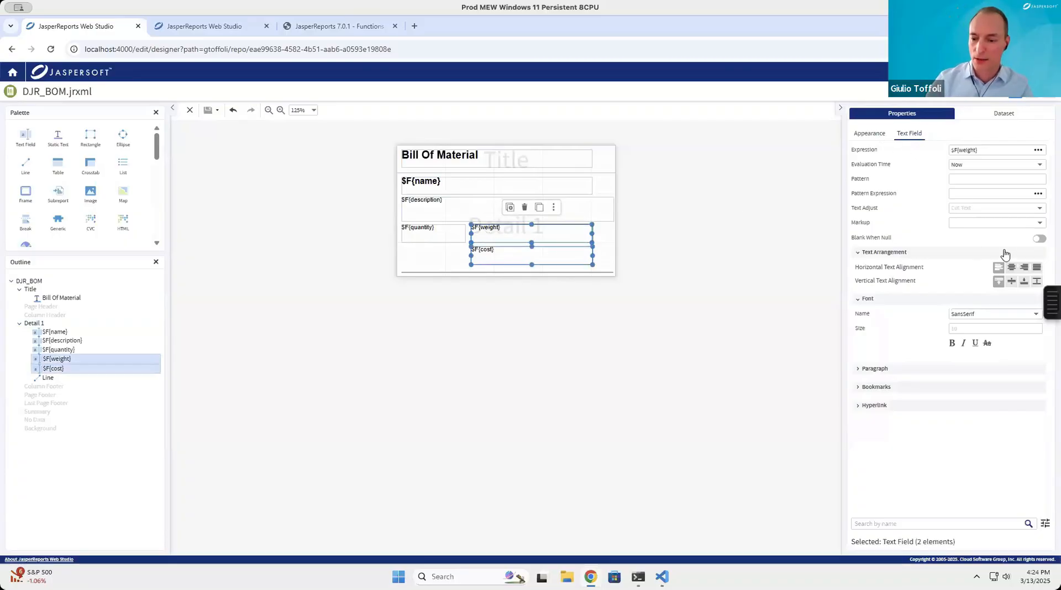
left_click(1025, 268)
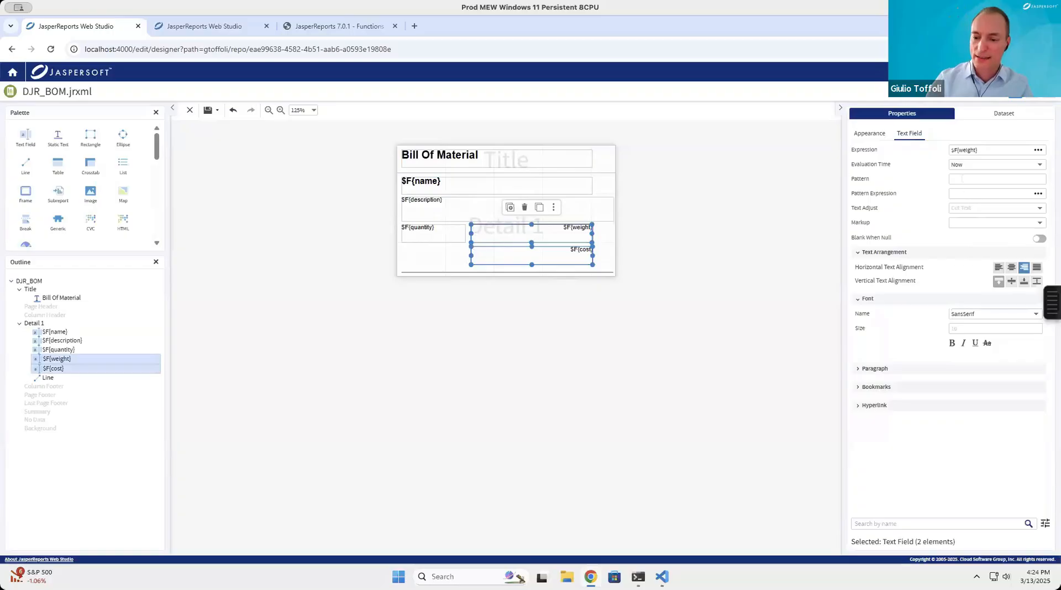
Apply the number pattern #,##0.00 to the weight and cost fields.
left_click(971, 179)
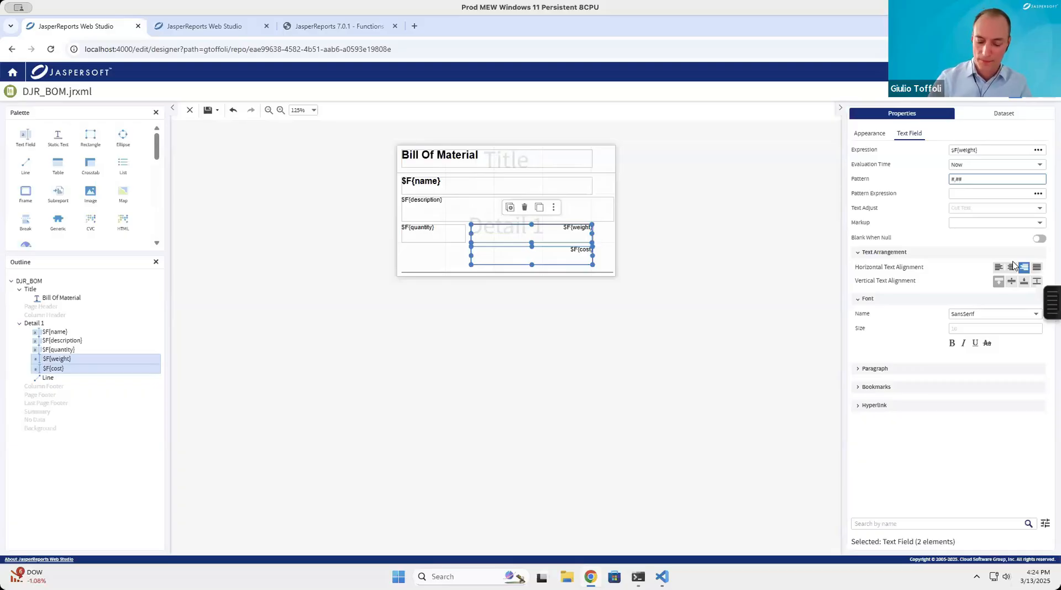
type(".00")
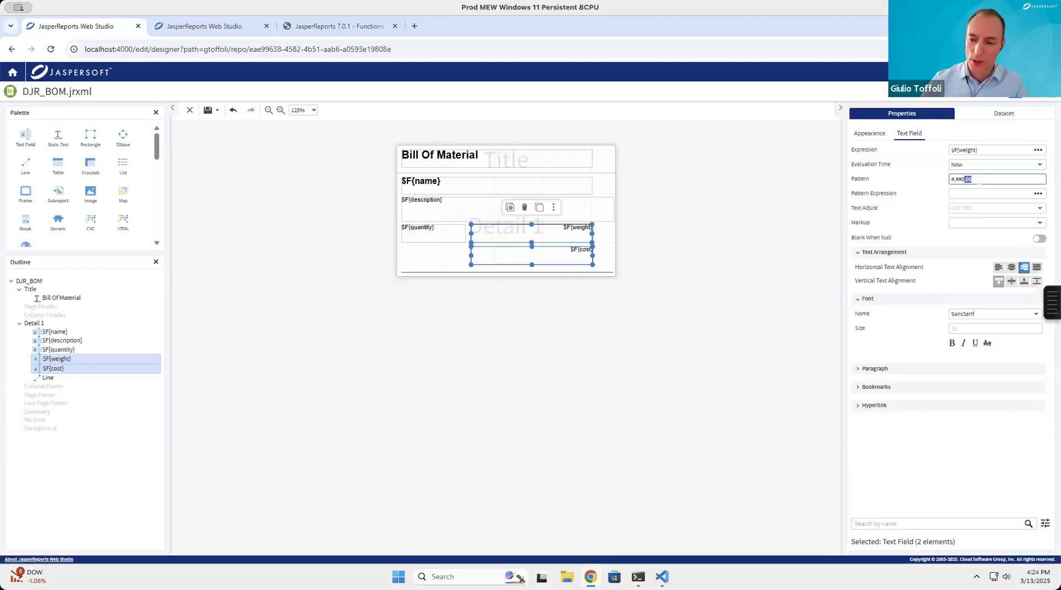
left_click_drag(965, 180, 938, 183)
left_click(956, 179)
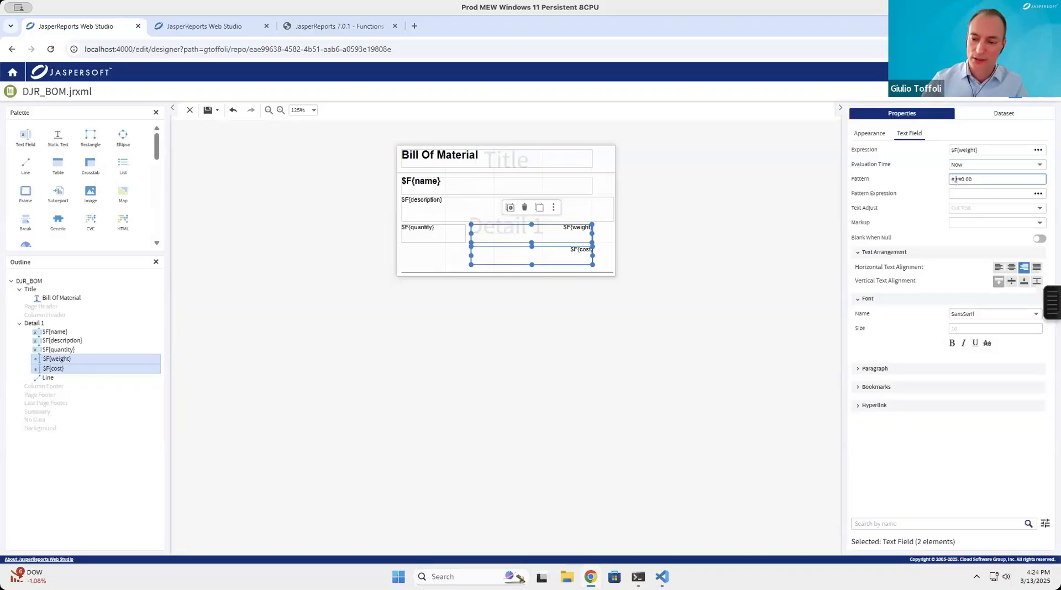
left_click(749, 211)
Preview the DJR_BOM report's component list and return to the design.
left_click(1016, 93)
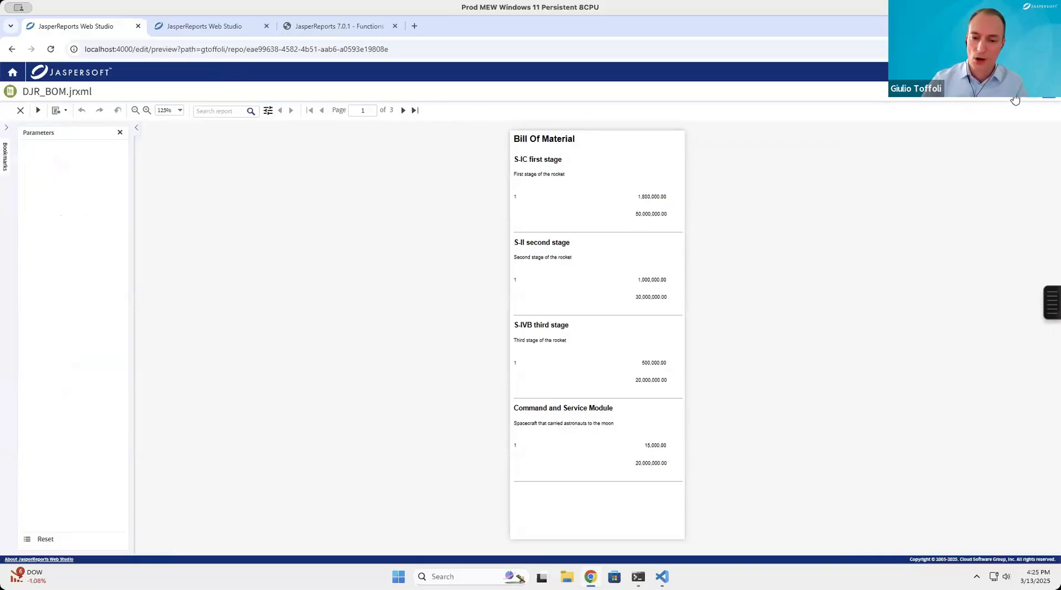
left_click(1035, 104)
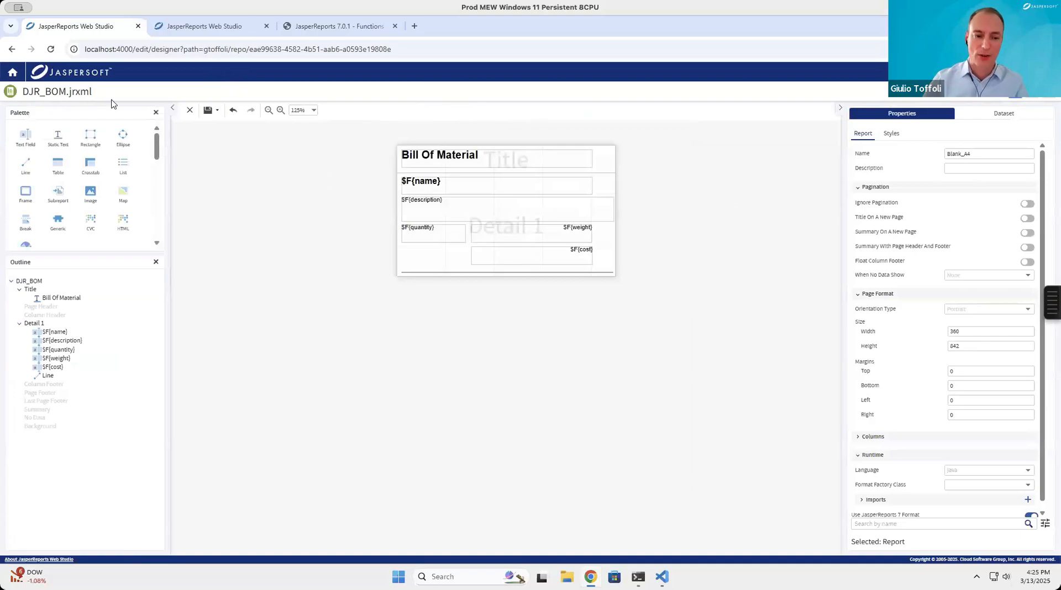
Clear the data adapter path from the Main Dataset.
left_click(971, 118)
triple_click(991, 219)
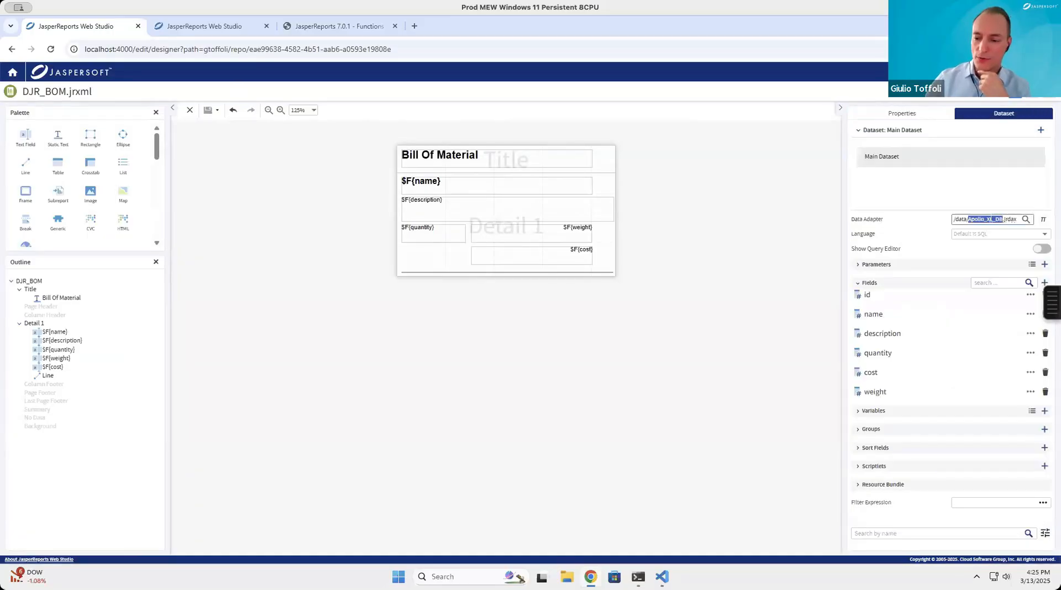
key("BackSpace")
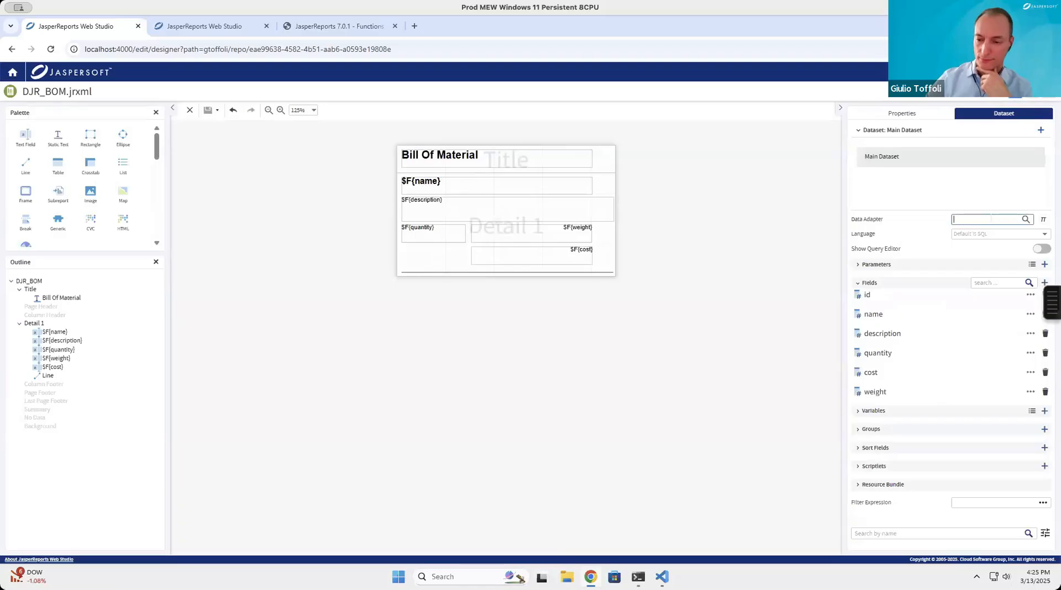
left_click(731, 237)
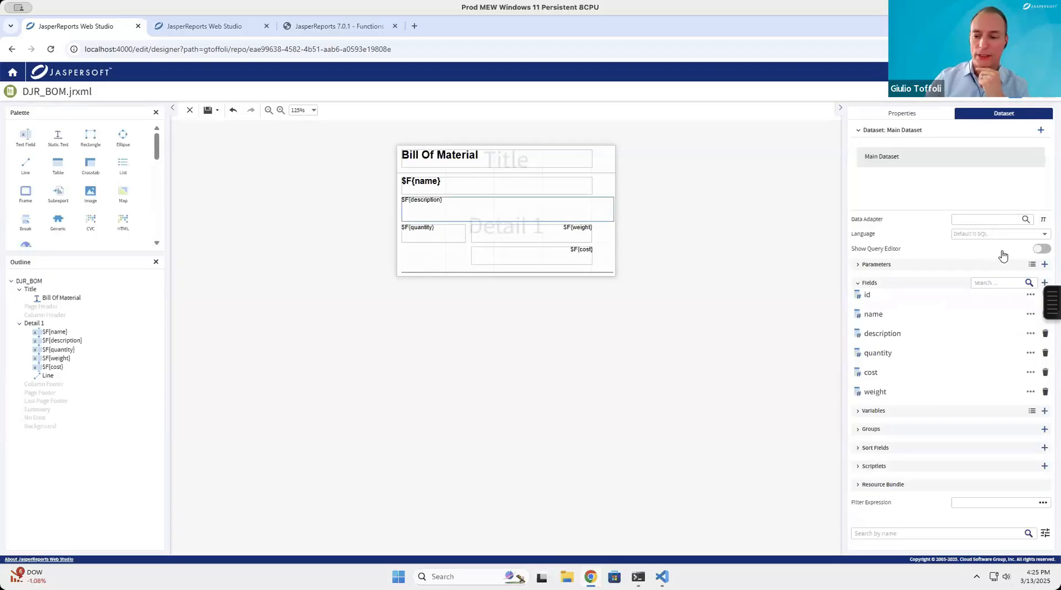
Inspect the dataset's SQL query, preview the report without a data adapter, and return to the design.
left_click(1041, 249)
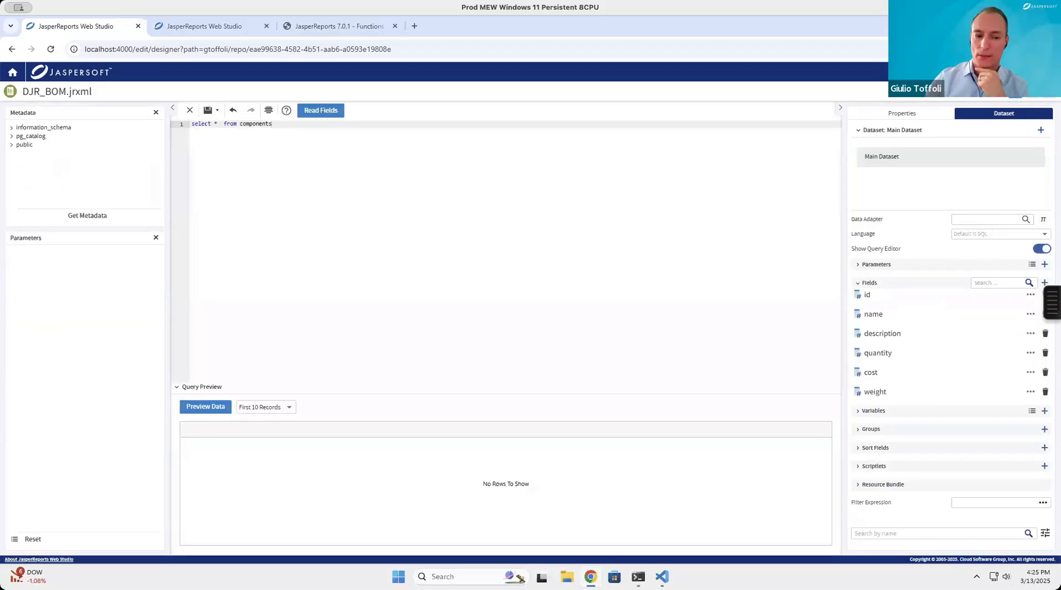
left_click(1042, 249)
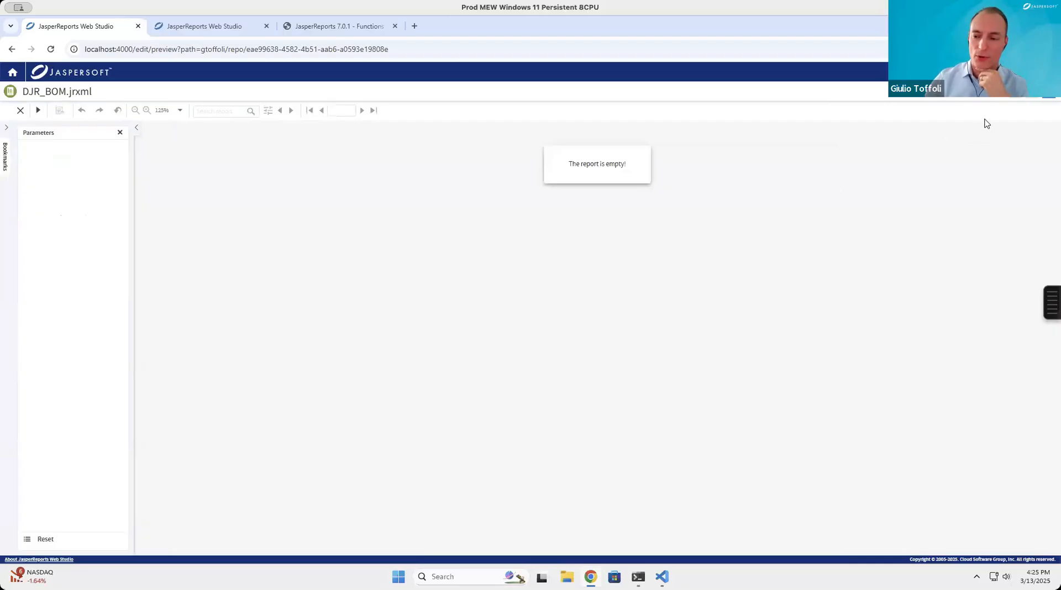
left_click(1016, 98)
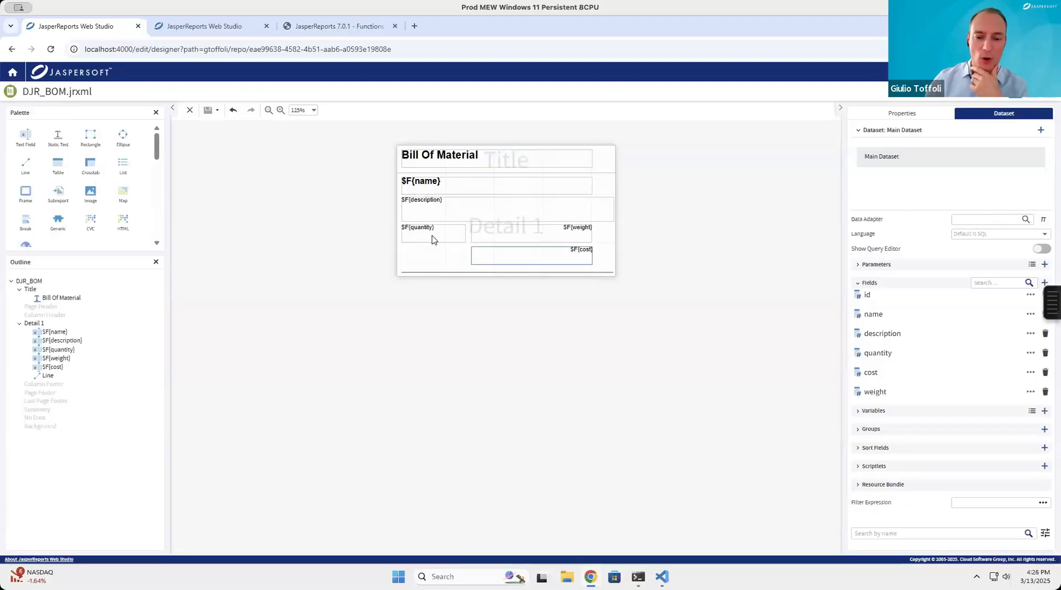
Close the DJR_BOM report and switch to the DRJ_master report.
left_click(190, 111)
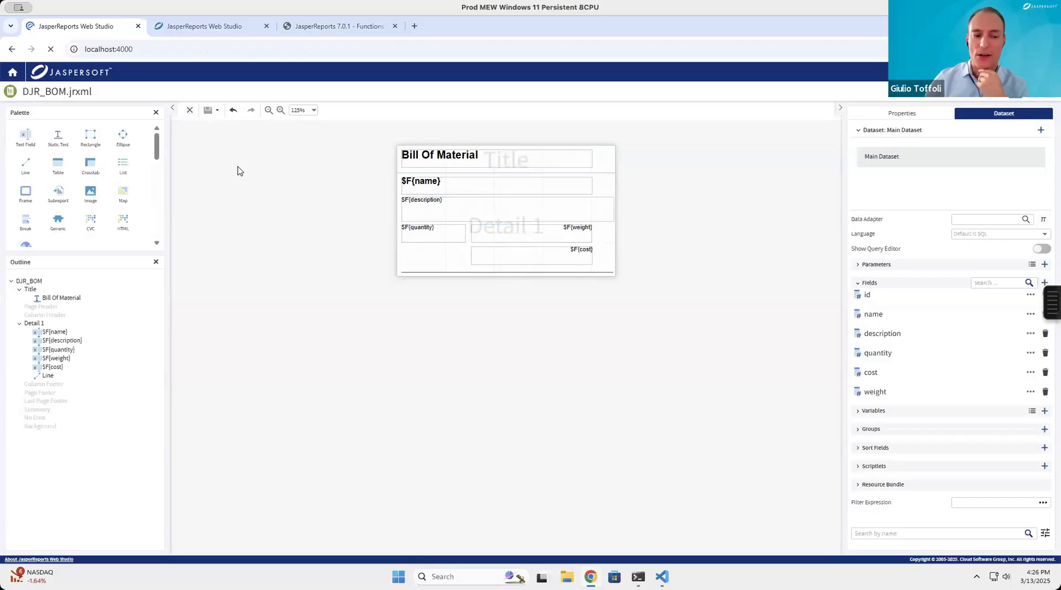
left_click(214, 26)
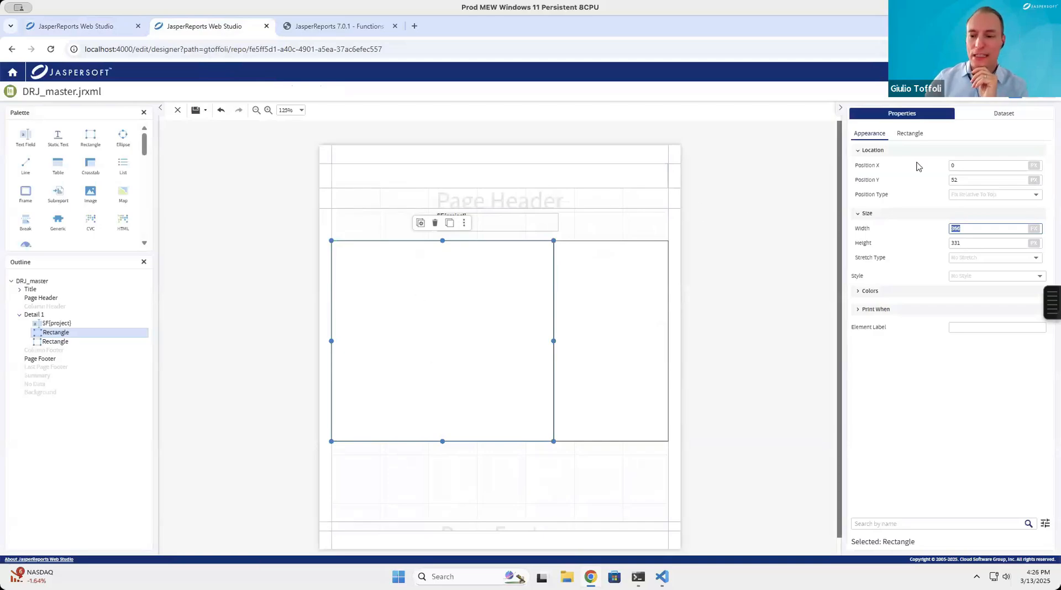
Delete the wider rectangle on the left side of the Detail 1 band.
left_click(989, 113)
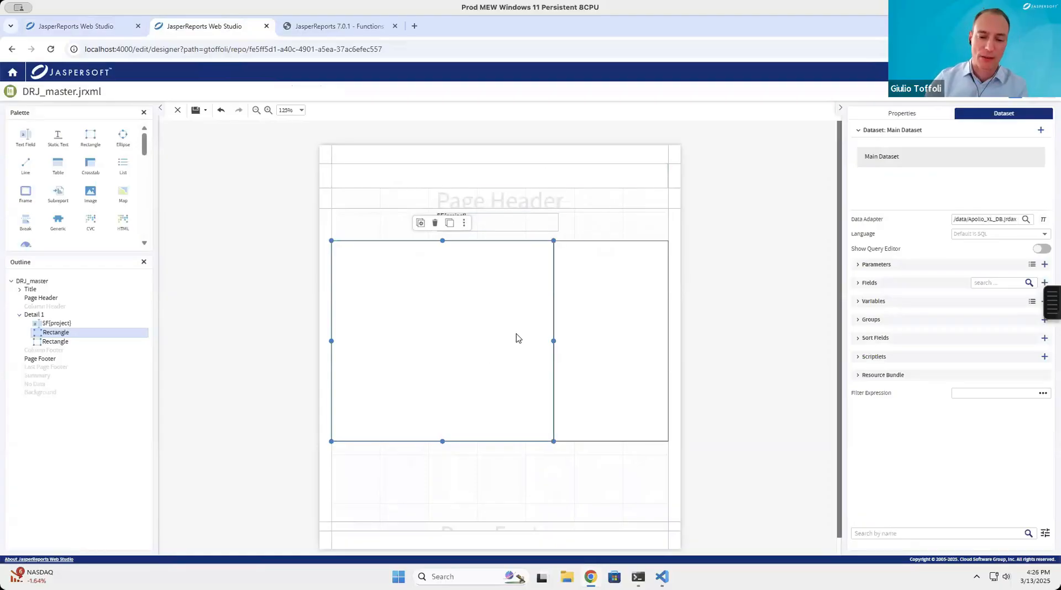
left_click(436, 312)
left_click(437, 312)
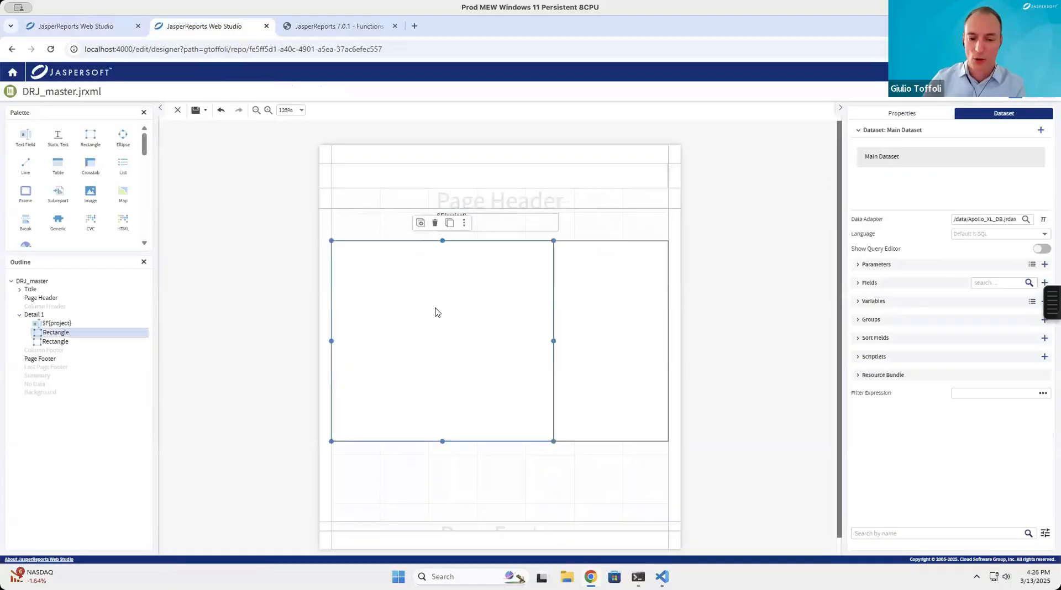
key("Delete")
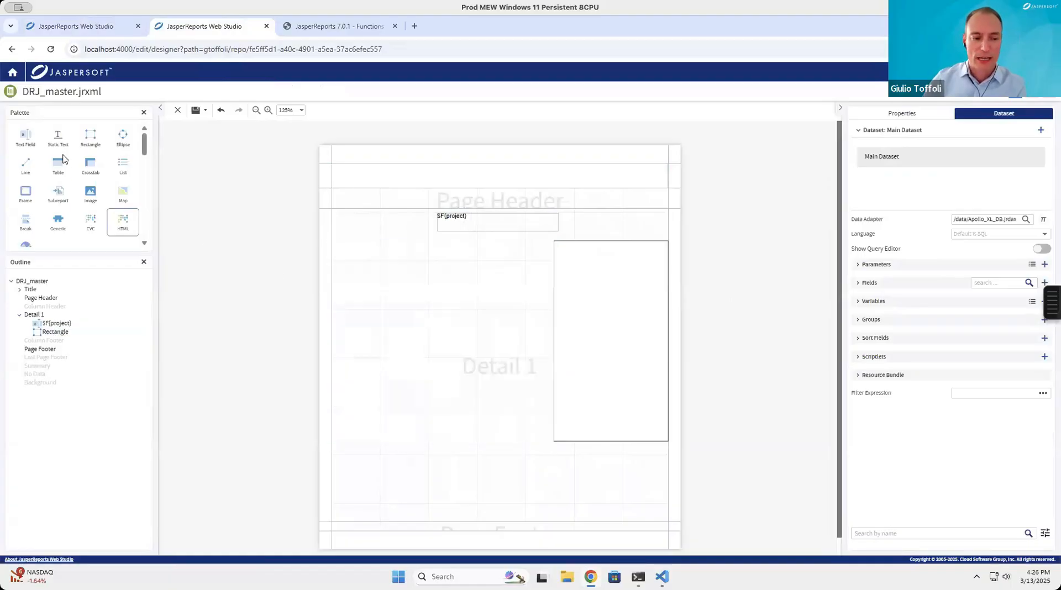
Place a Subreport about 366 by 331 px beside the remaining rectangle in Detail 1, and shorten the band to end just below it.
left_click_drag(58, 196, 372, 272)
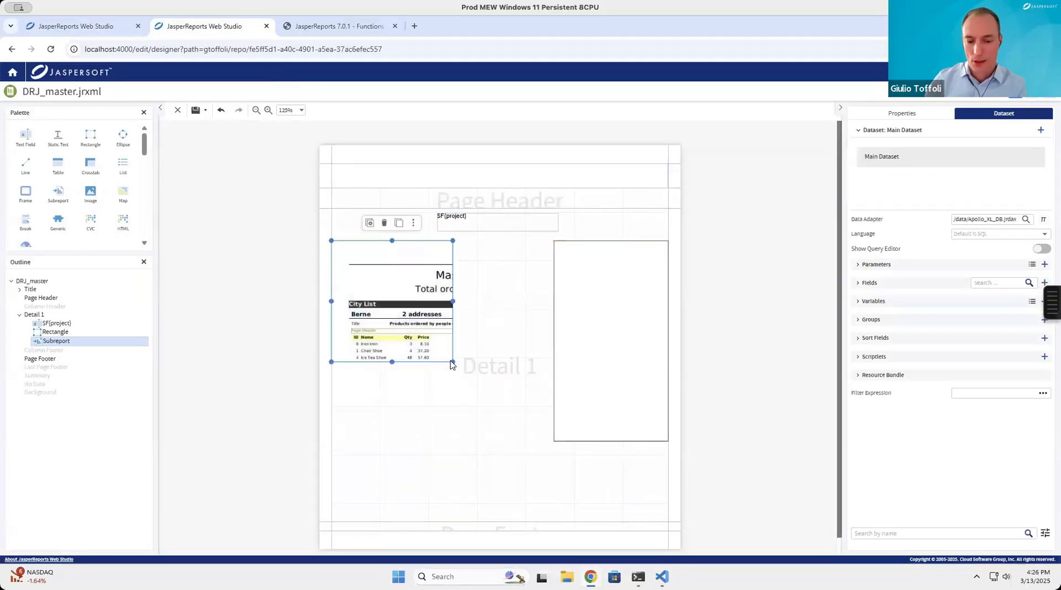
left_click_drag(452, 362, 552, 445)
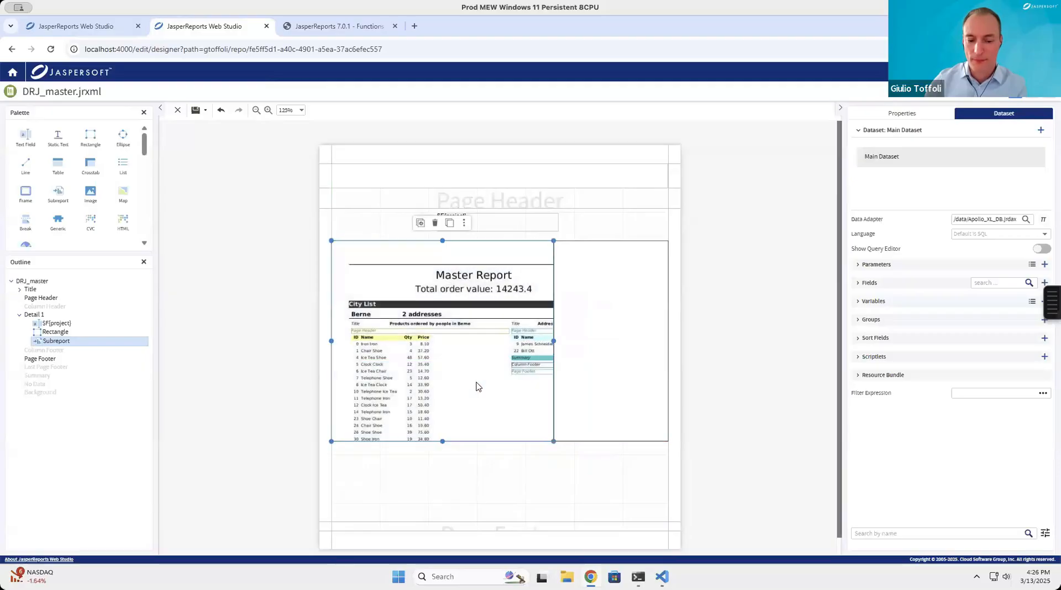
left_click_drag(678, 522, 678, 444)
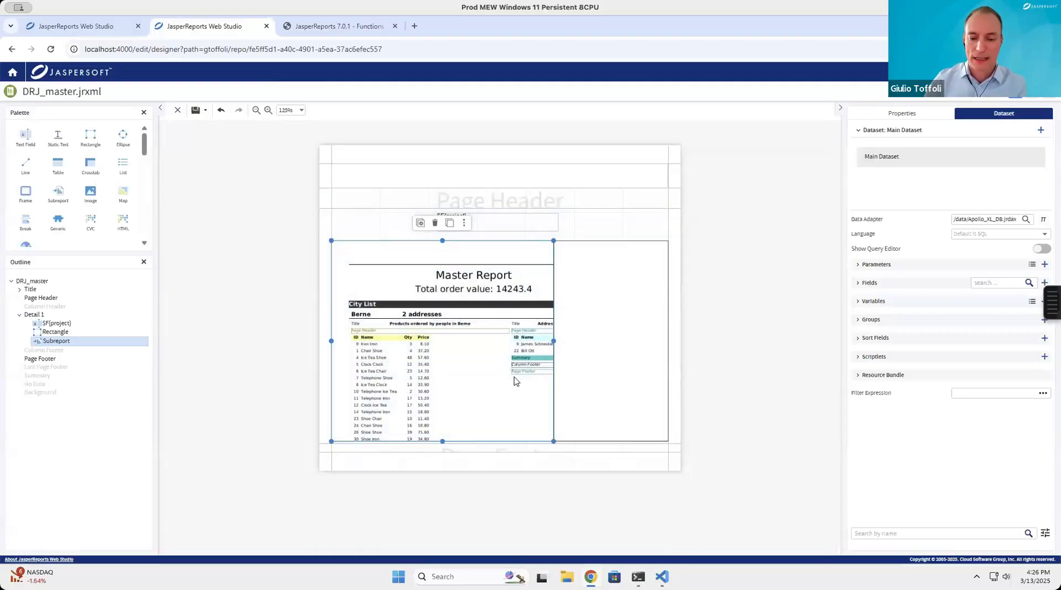
Link the subreport's expression to DJR_BOM.jrxml from the repo folder and save the master report.
left_click(928, 116)
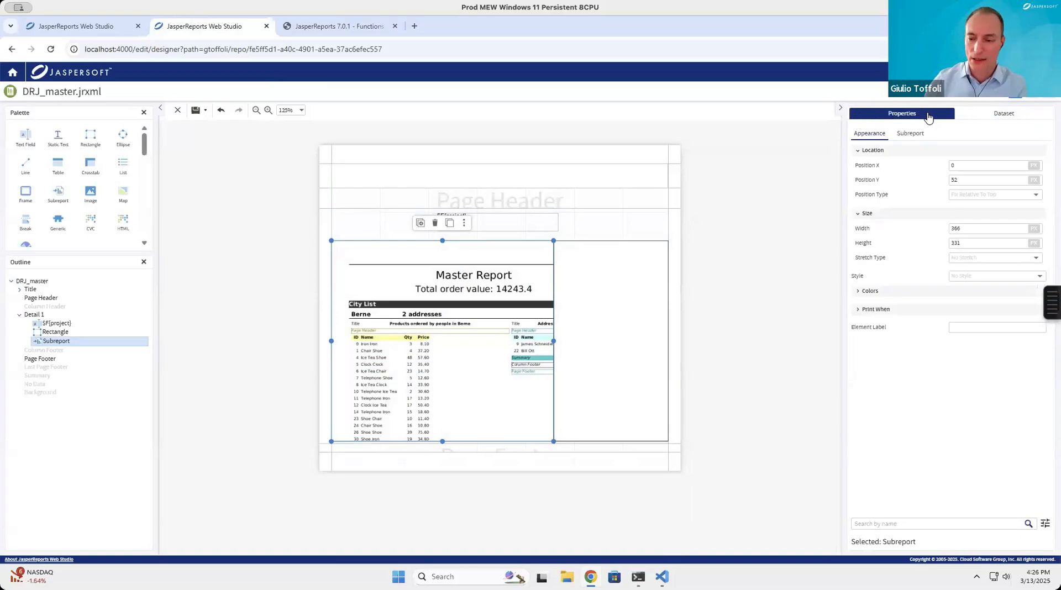
left_click(912, 134)
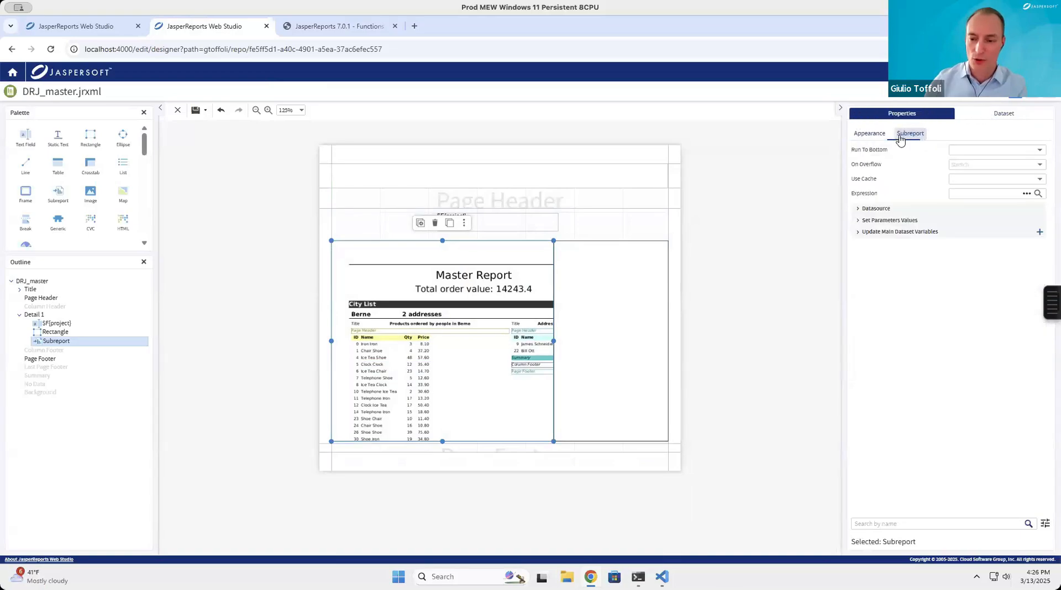
left_click(1036, 195)
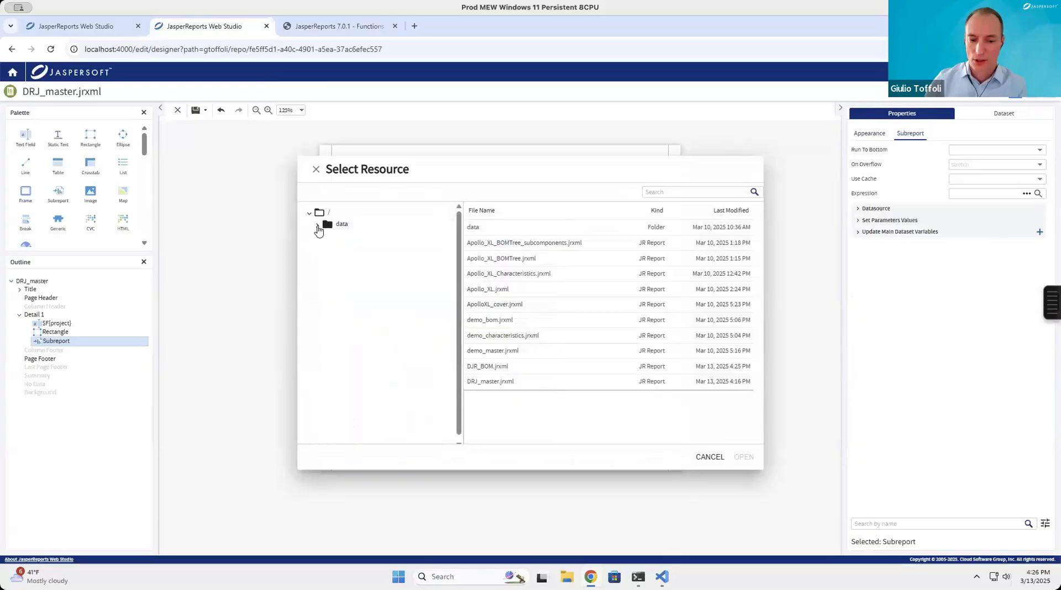
left_click(319, 216)
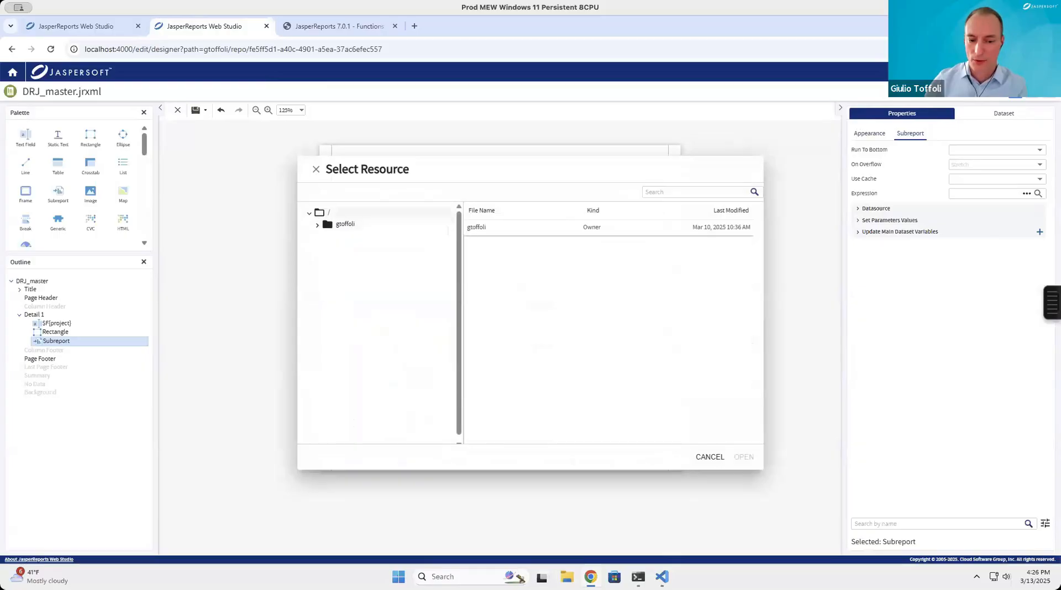
left_click(340, 226)
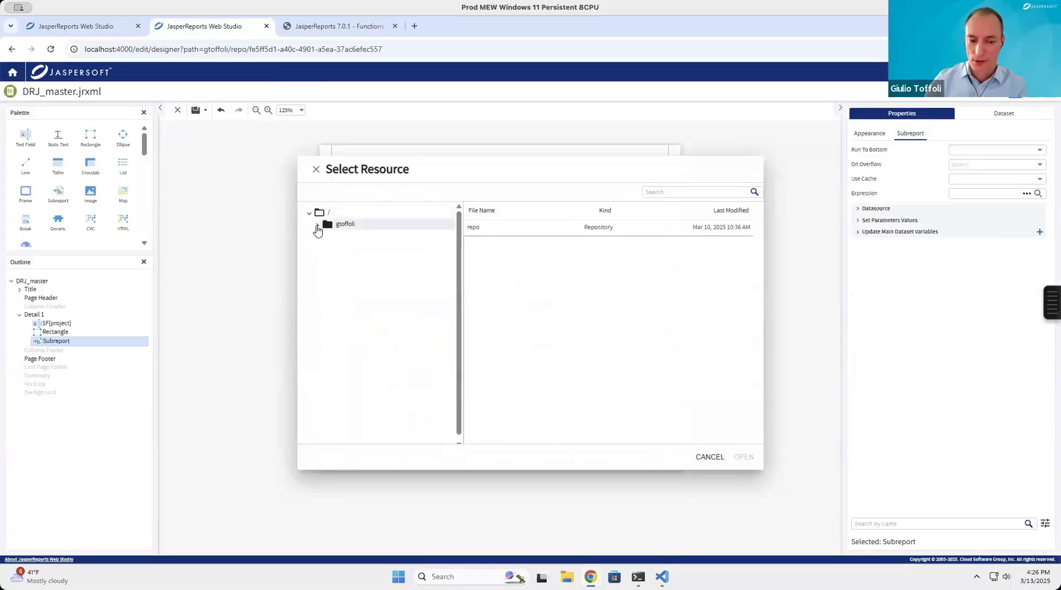
left_click(318, 225)
left_click(343, 236)
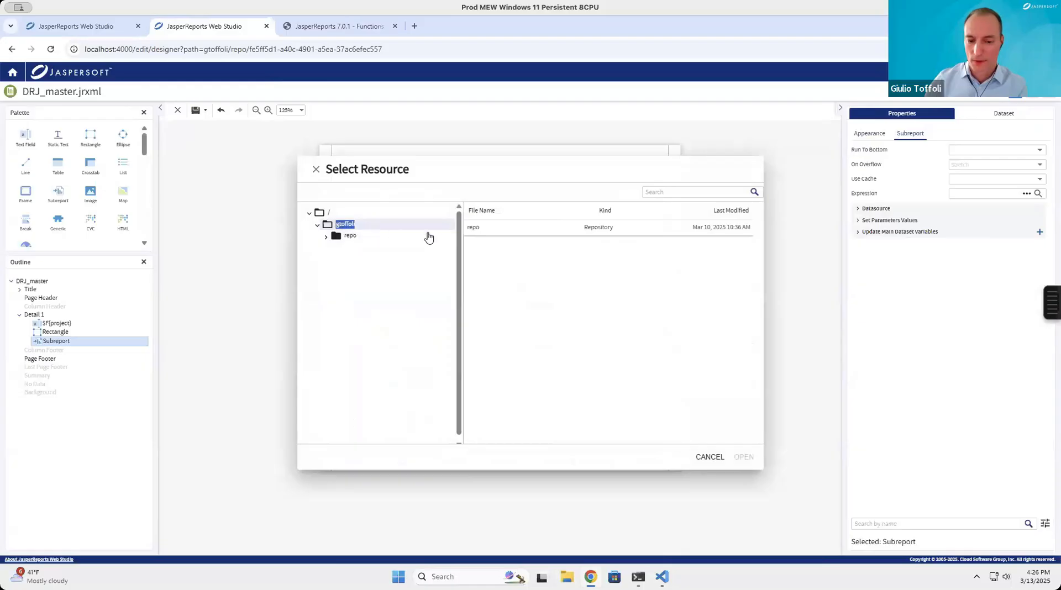
left_click(476, 228)
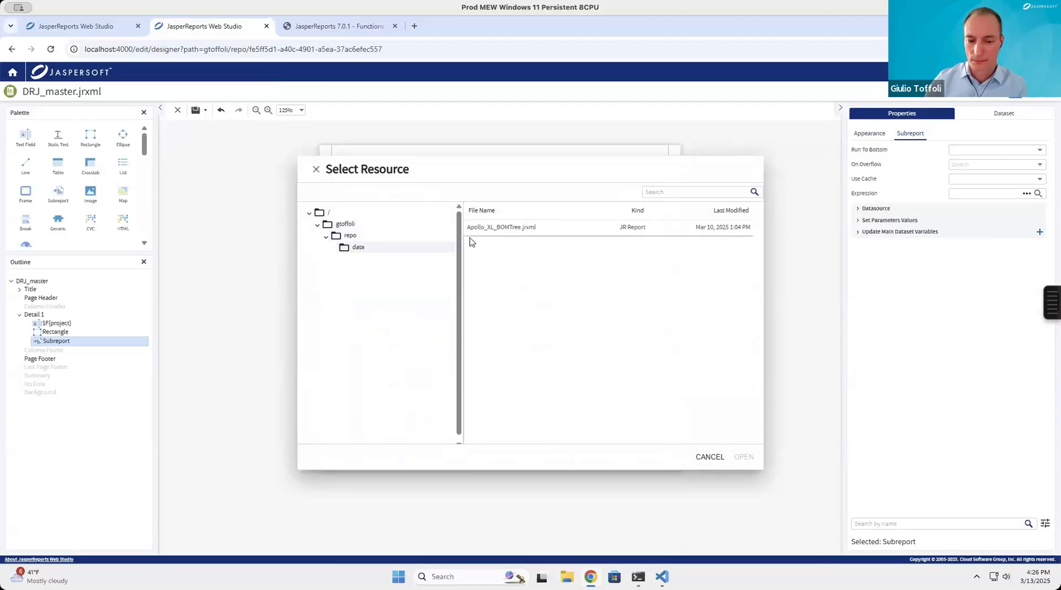
left_click(362, 238)
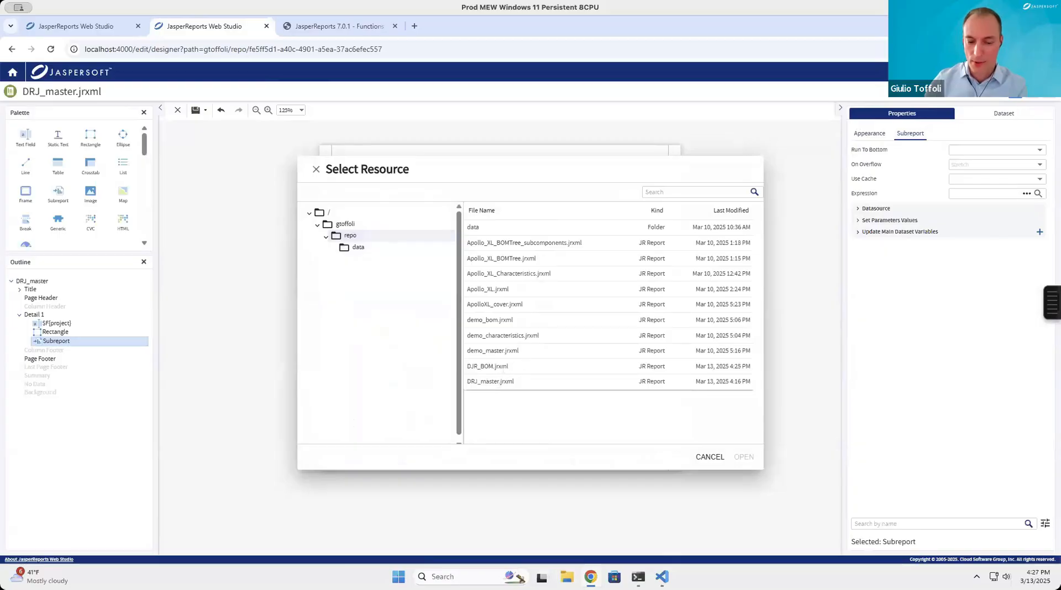
double_click(502, 366)
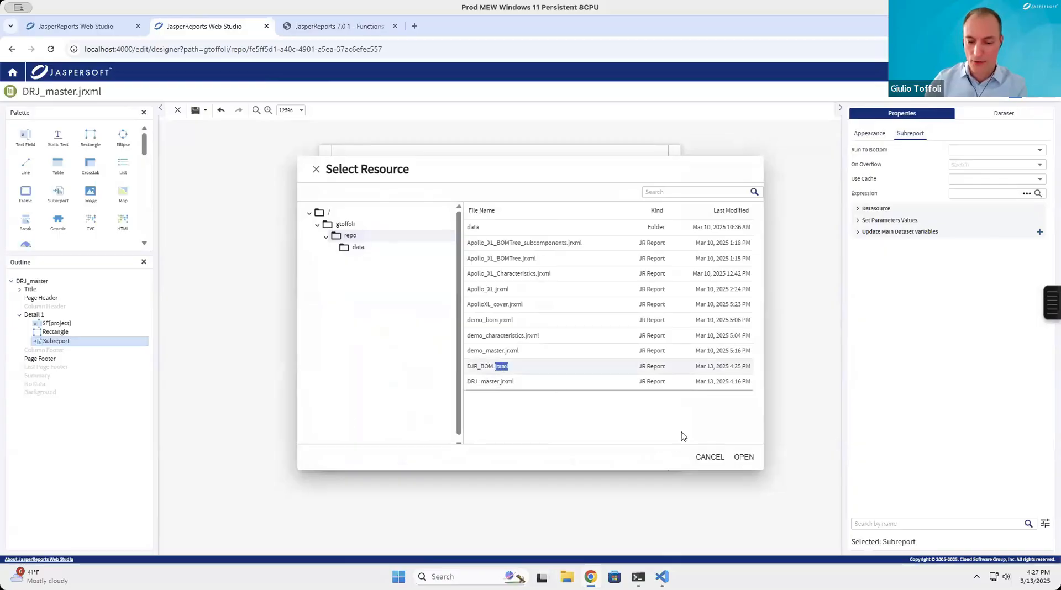
left_click(744, 457)
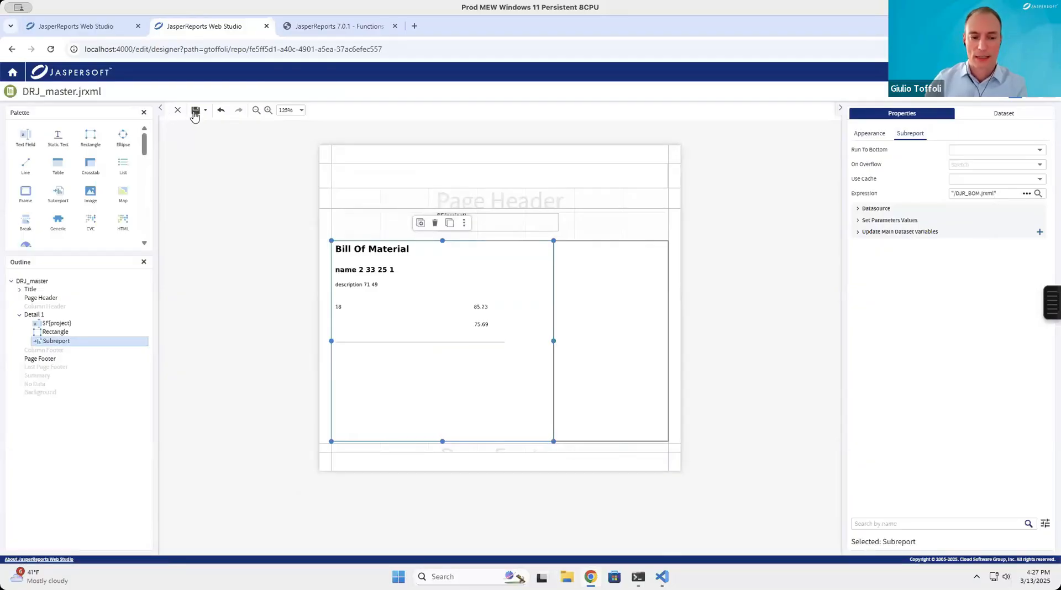
left_click(195, 111)
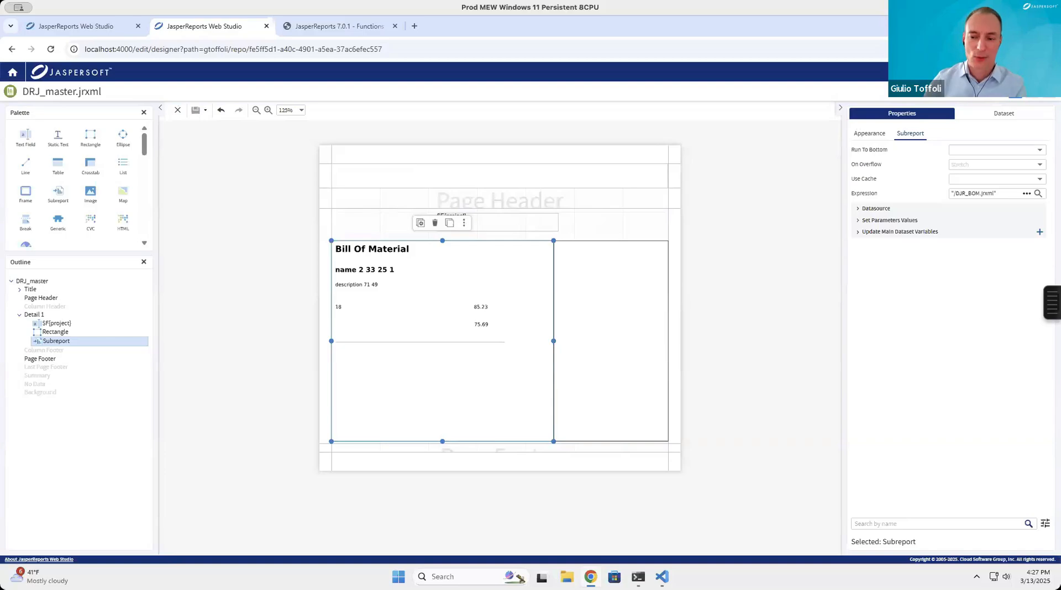
Preview the master report, examine the subreport area on page 2, and return to the design editor.
left_click(1034, 101)
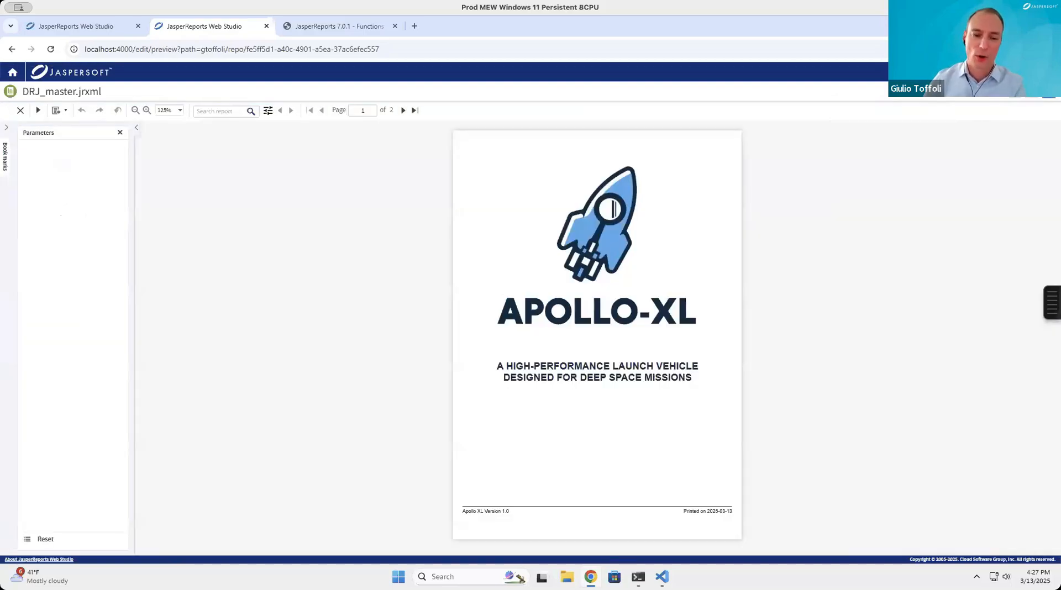
left_click(403, 110)
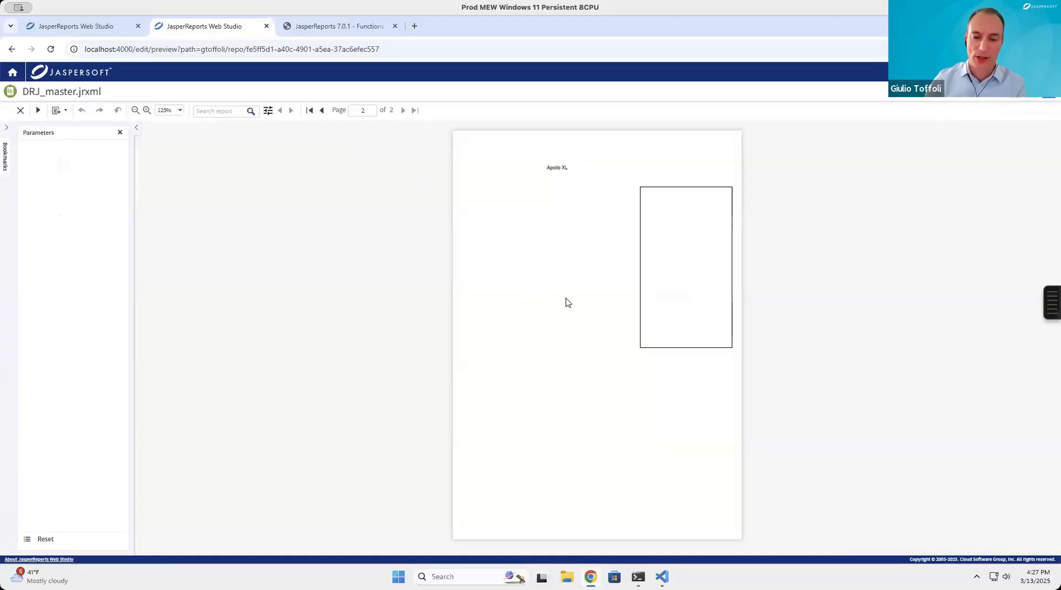
left_click(1013, 102)
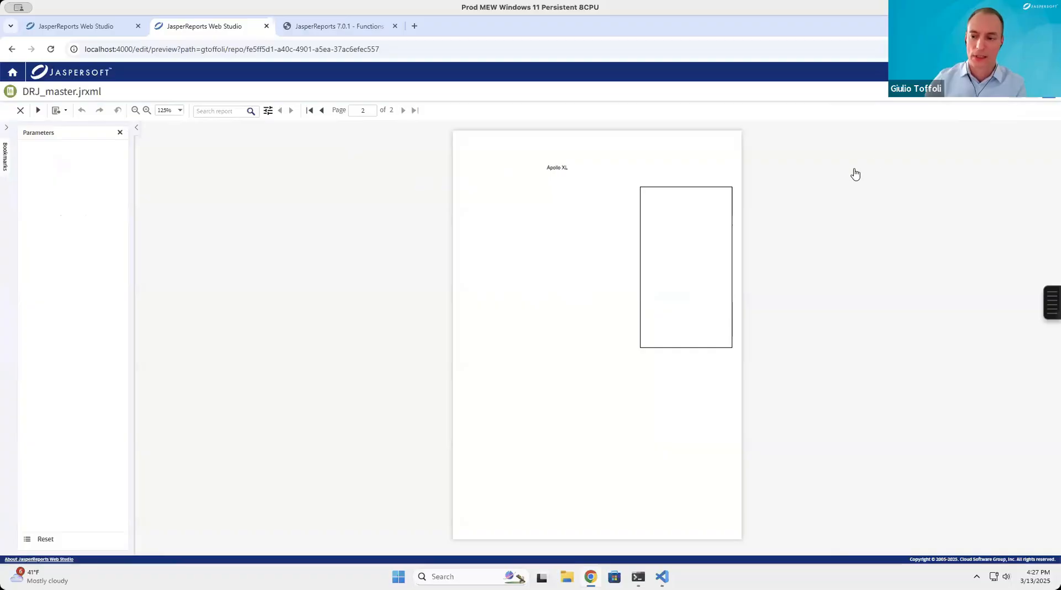
left_click(541, 292)
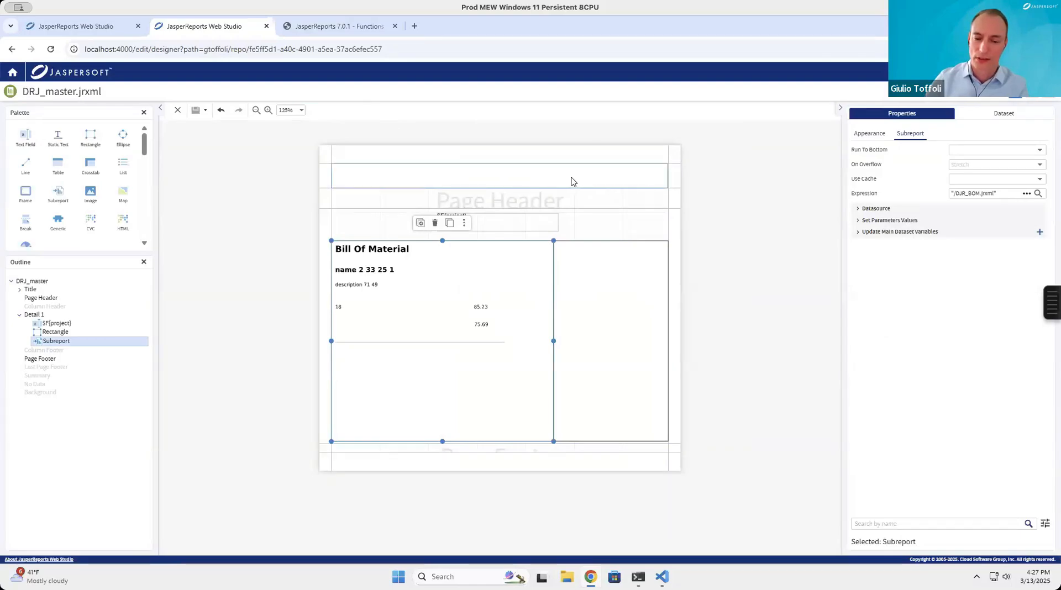
Set the subreport's datasource connection to the $P{REPORT_CONNECTION} parameter.
left_click(859, 211)
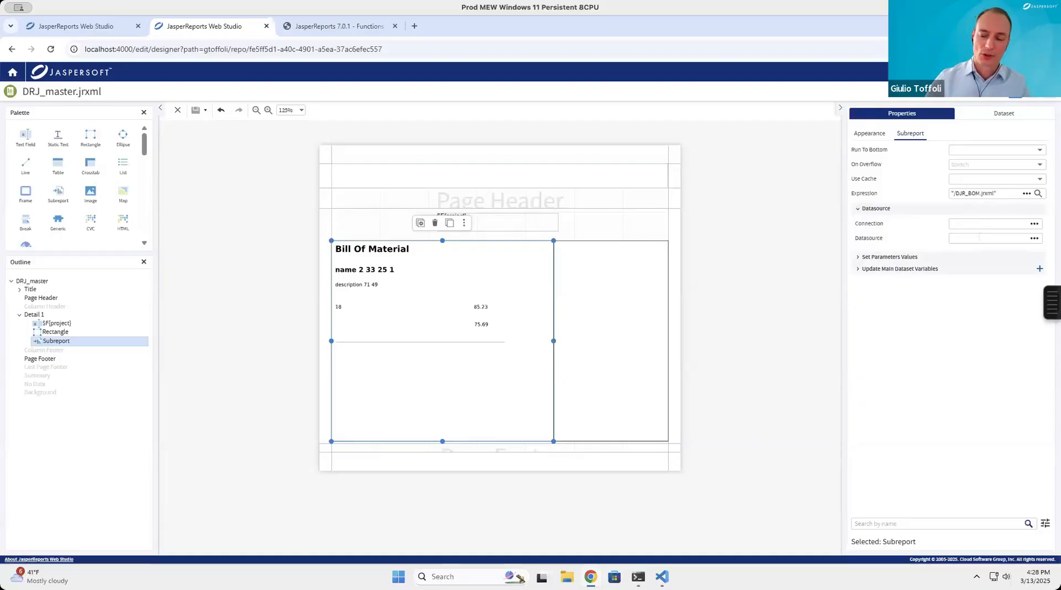
left_click(1034, 224)
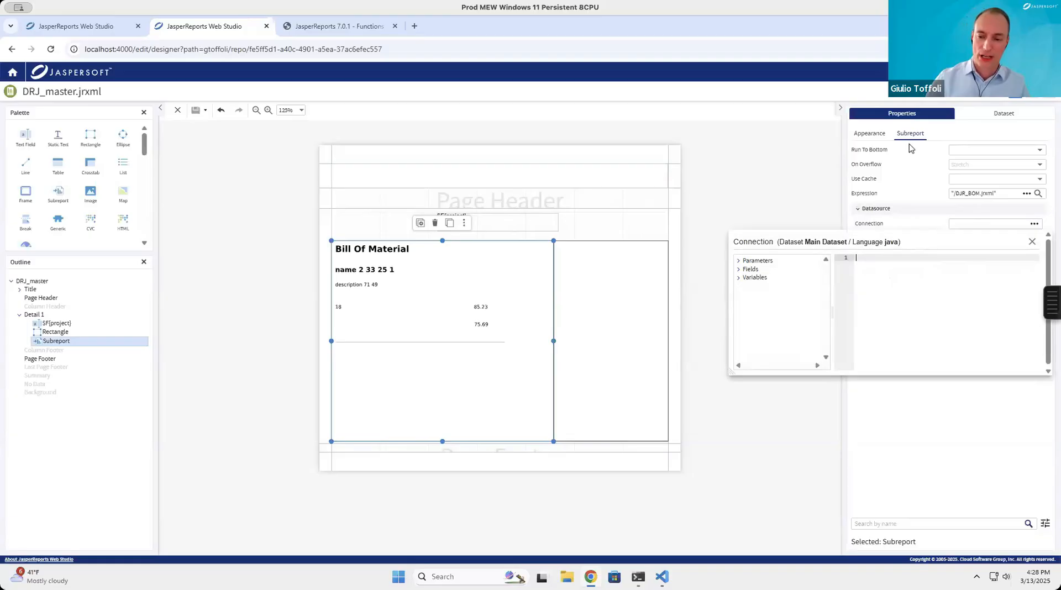
left_click(738, 261)
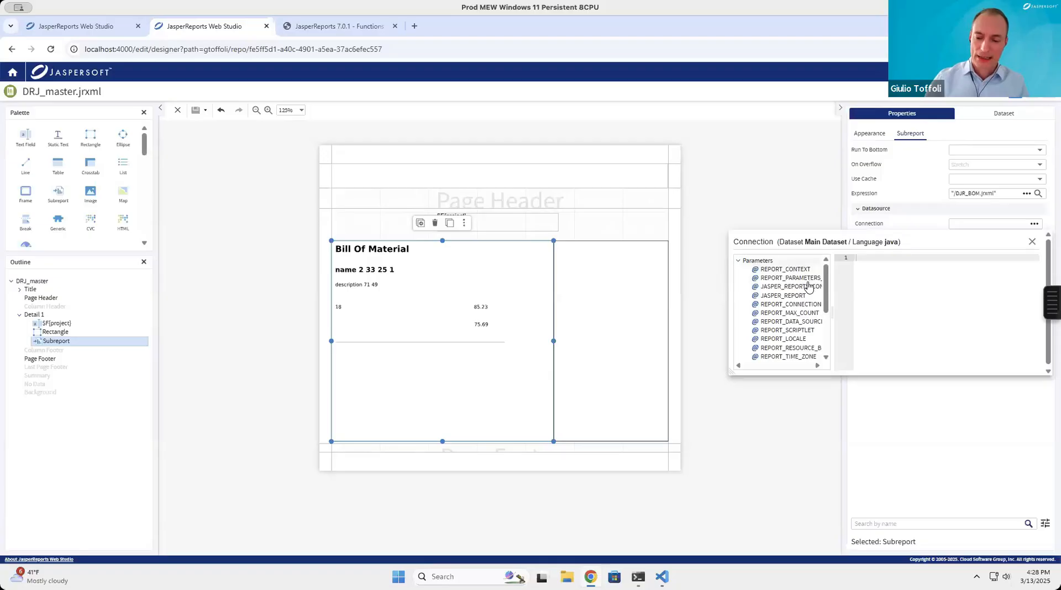
scroll(827, 292, "down", 1)
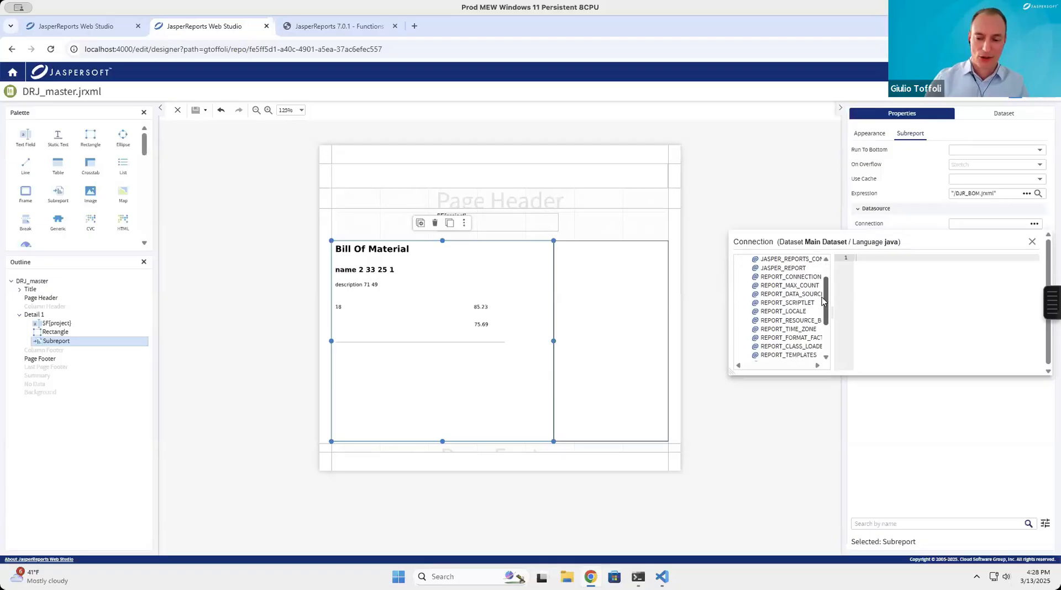
double_click(783, 276)
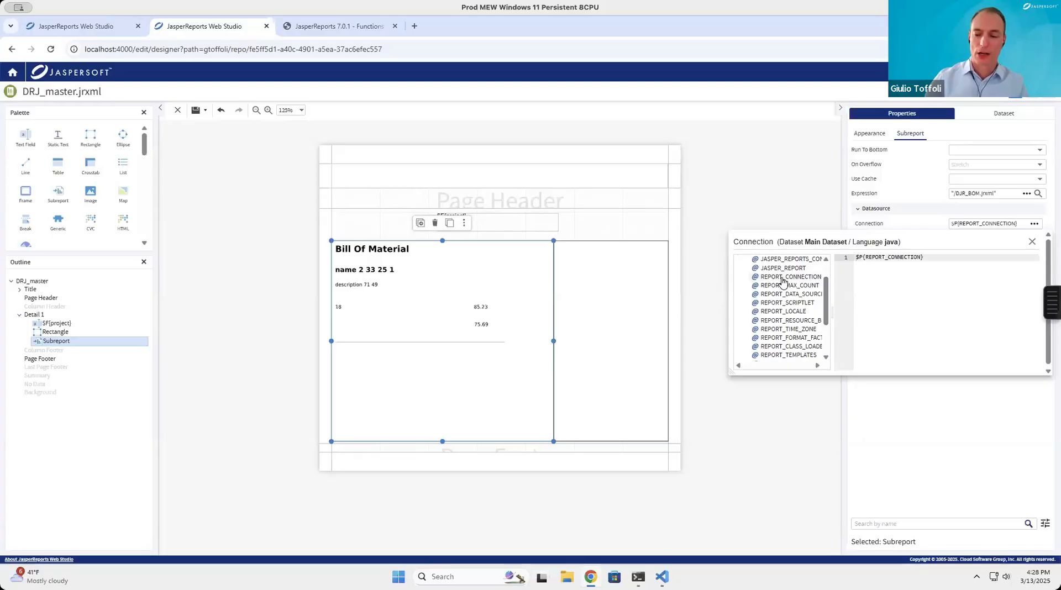
left_click(1033, 243)
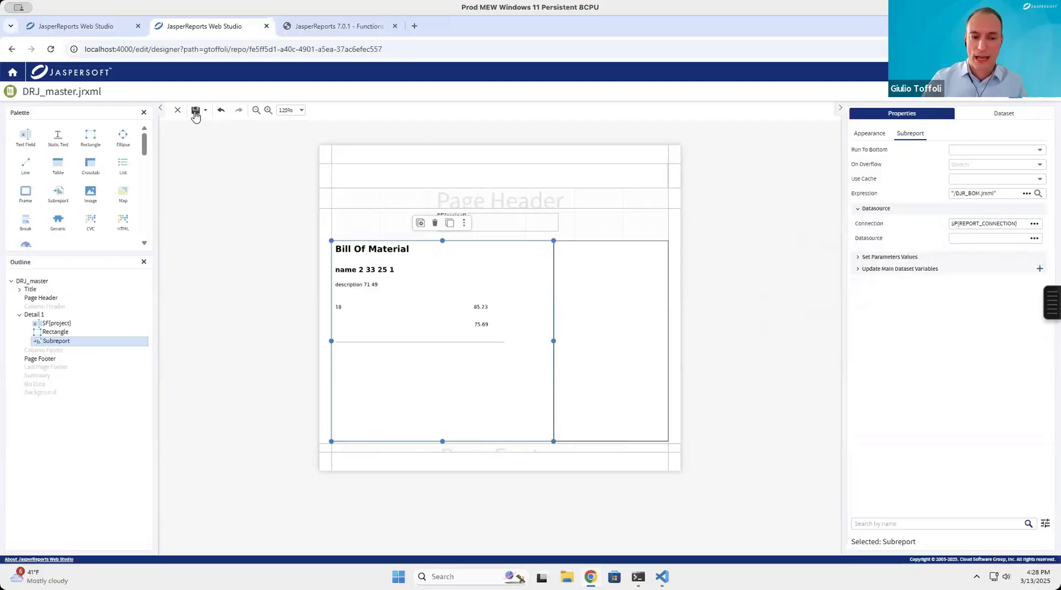
Preview the master report, examine the bill of material on pages 2 to 4, and return to the design editor.
left_click(1049, 91)
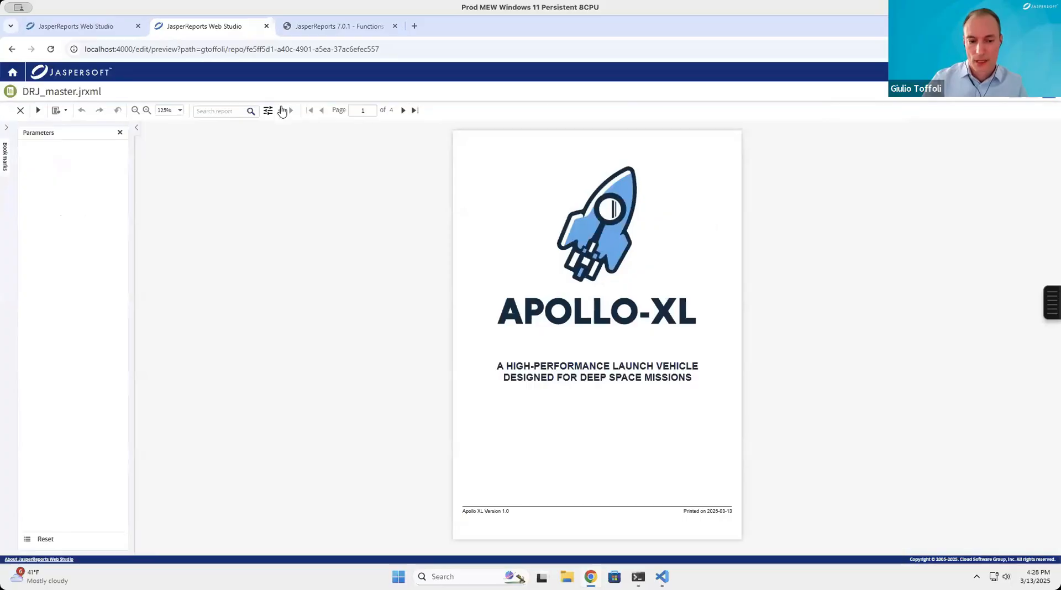
left_click(402, 111)
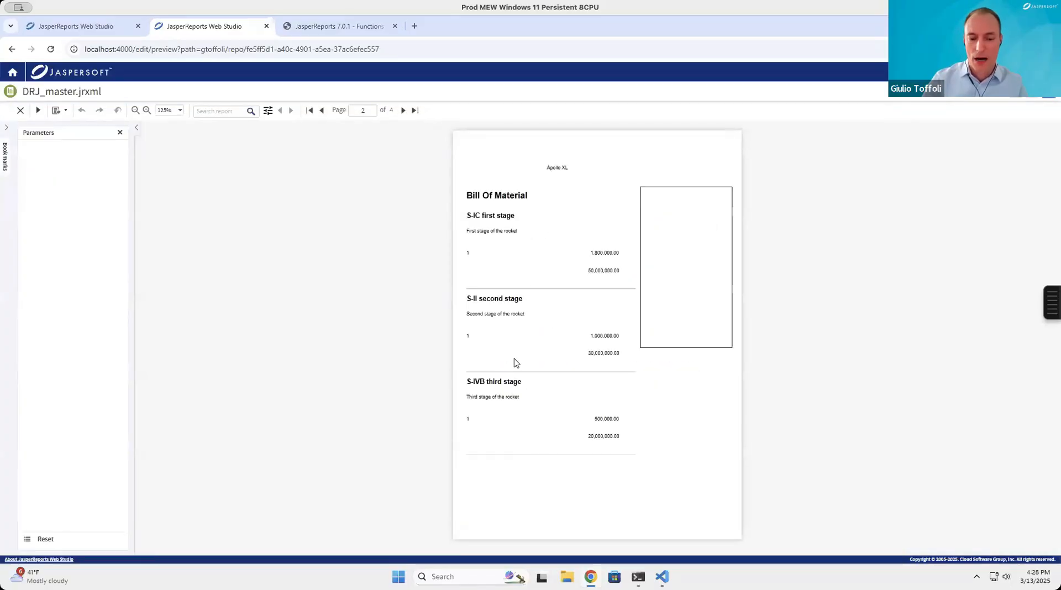
left_click(404, 111)
left_click(404, 111)
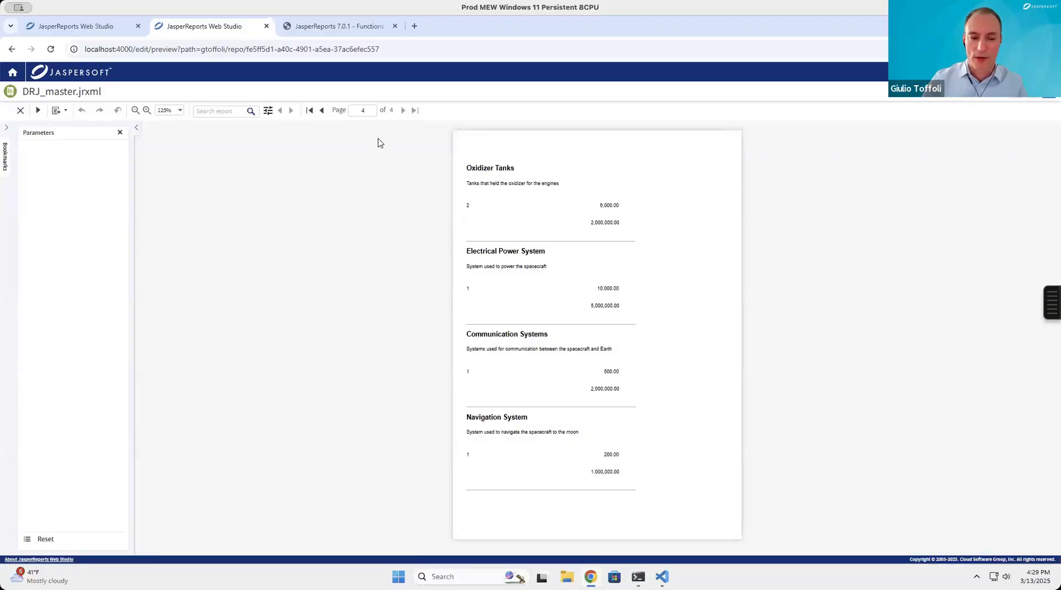
left_click(322, 111)
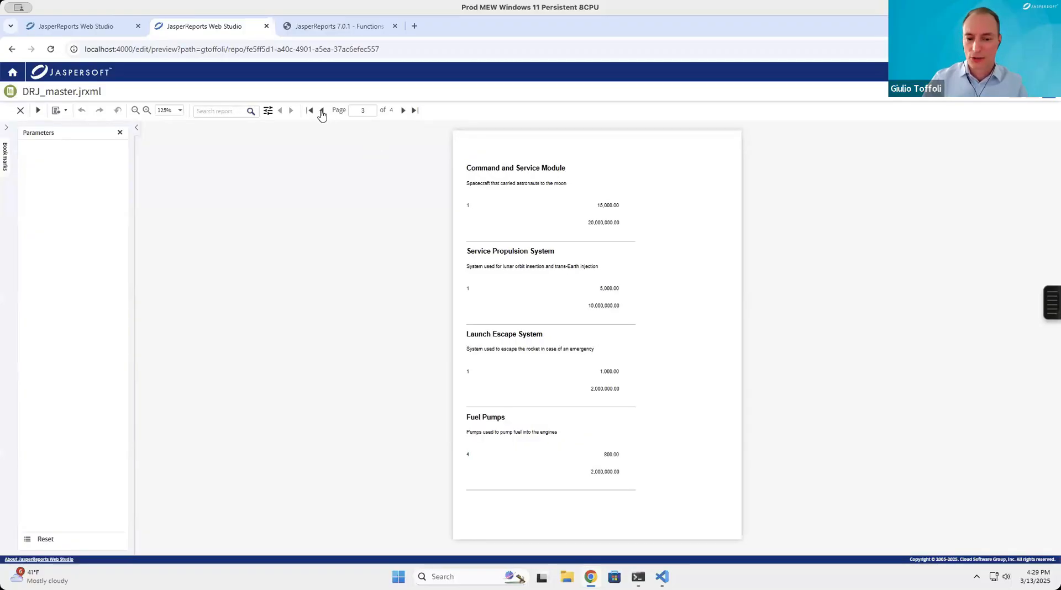
left_click(321, 111)
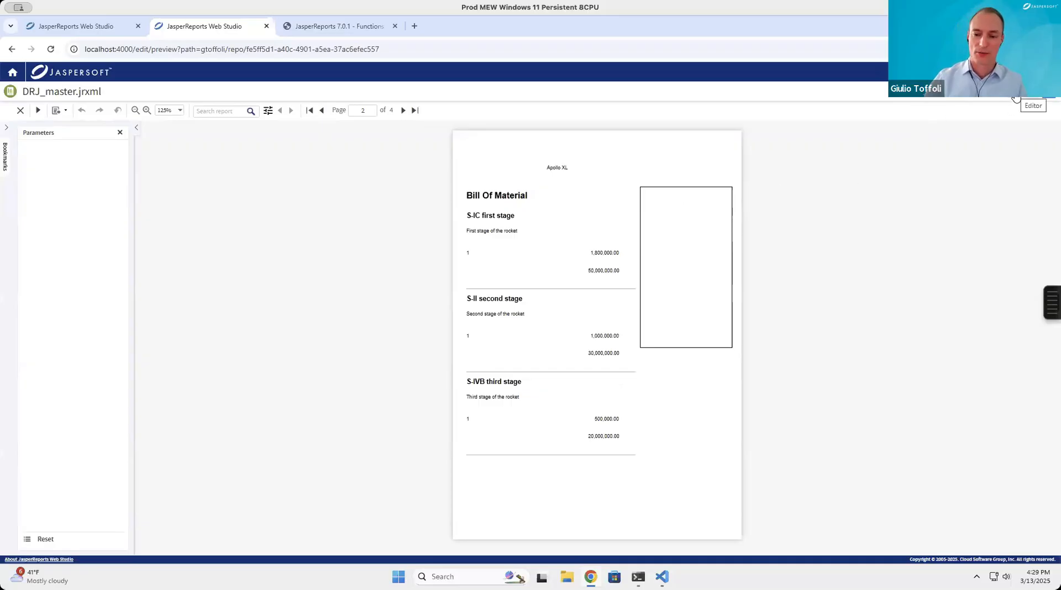
left_click(1038, 97)
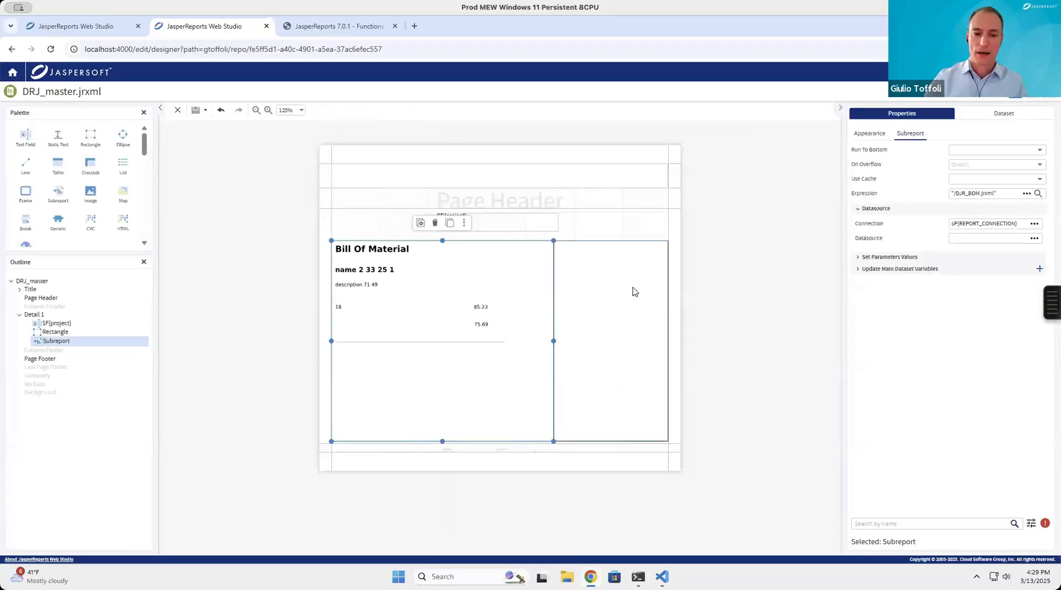
Switch to the DJR_BOM report and change its title text to "Characteristics".
left_click(78, 31)
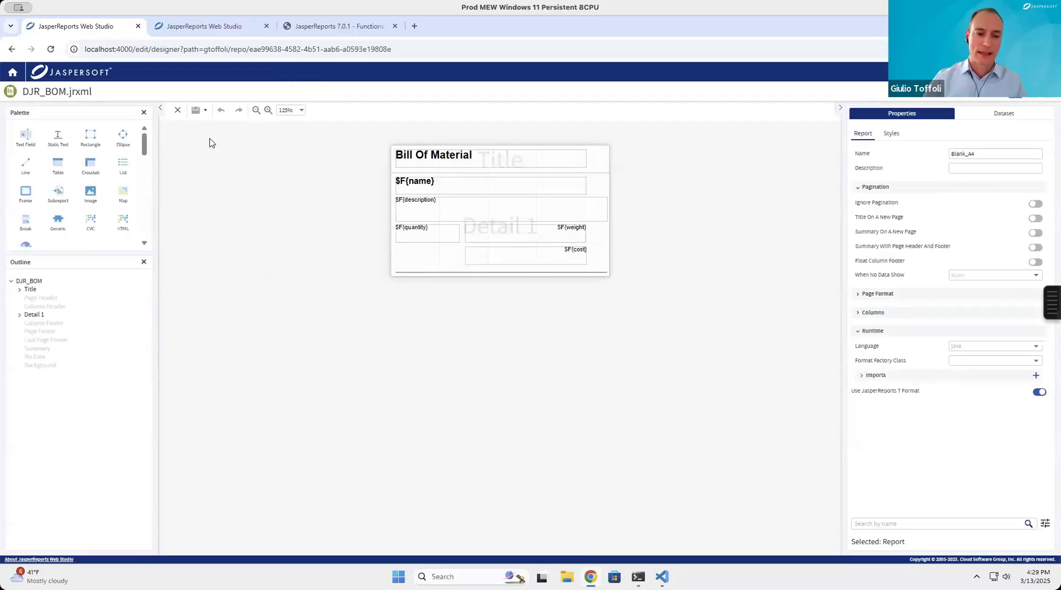
double_click(456, 157)
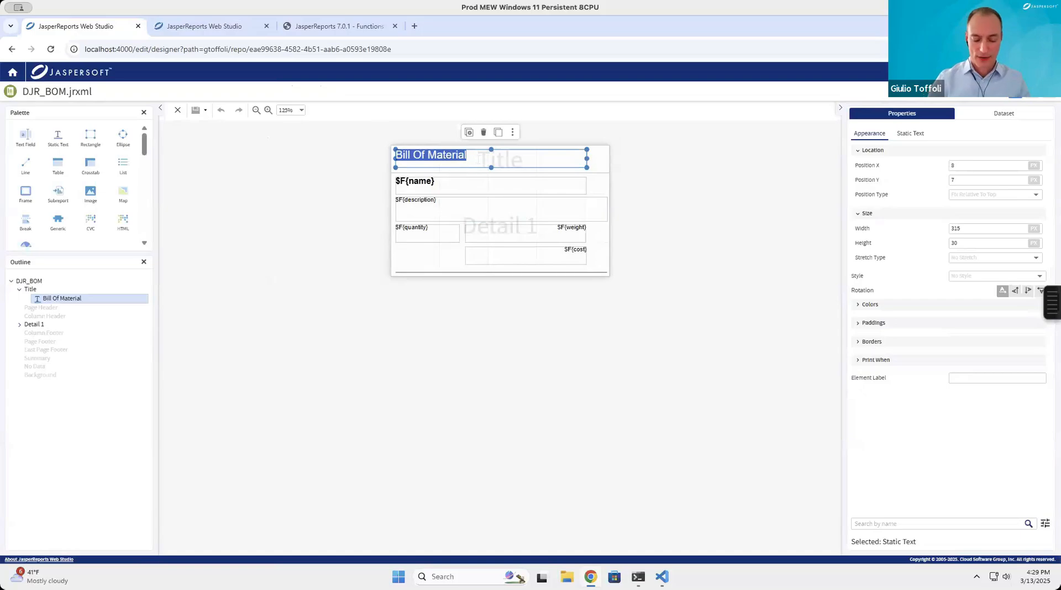
type("C")
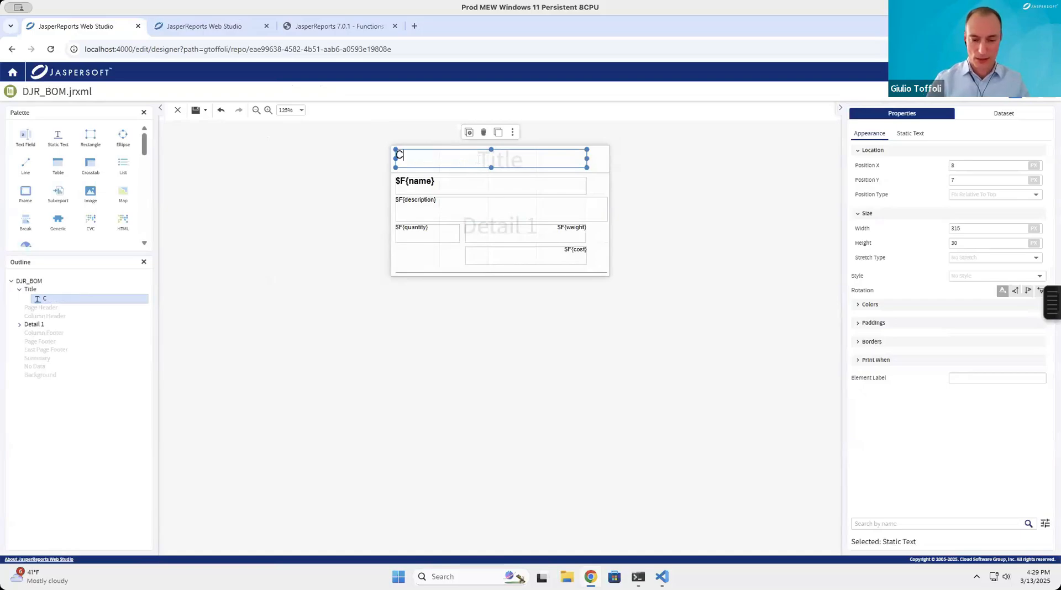
type("haracteri")
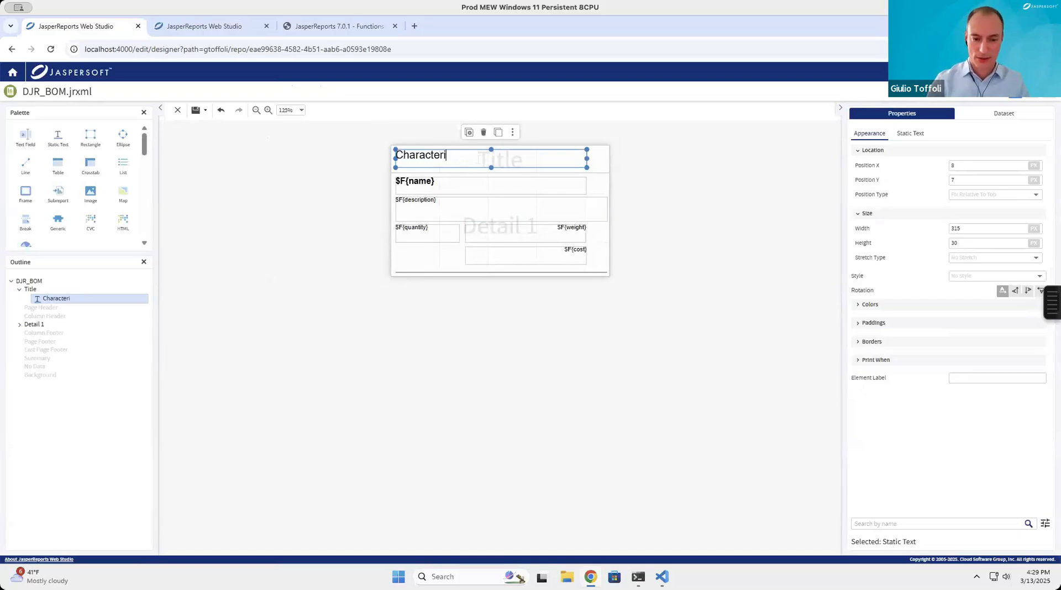
type("stics")
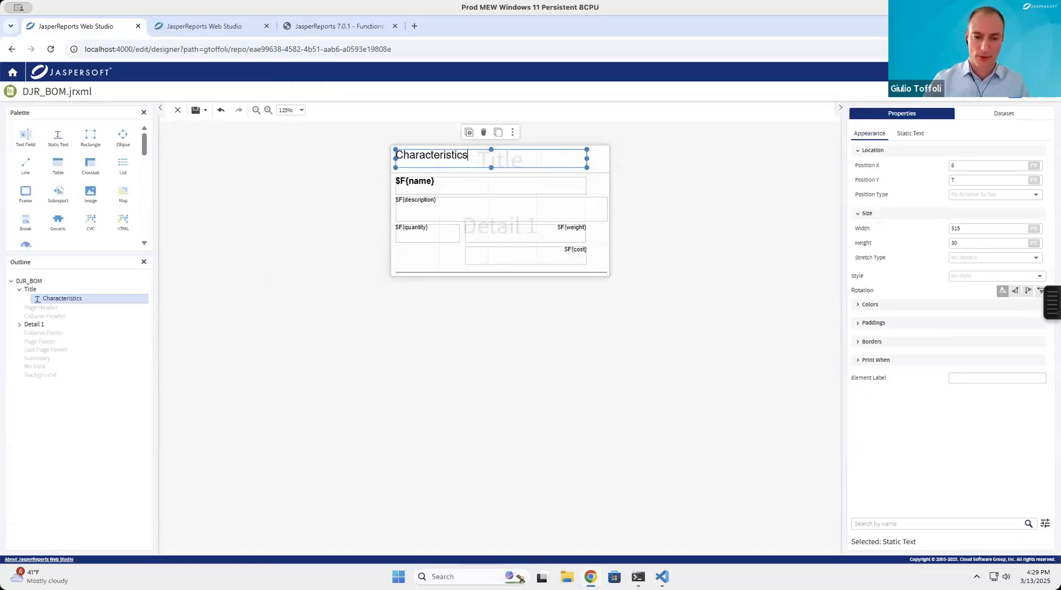
left_click(348, 170)
Save a copy of the report as DJR_Characteristics.jrxml in the root folder.
left_click(206, 111)
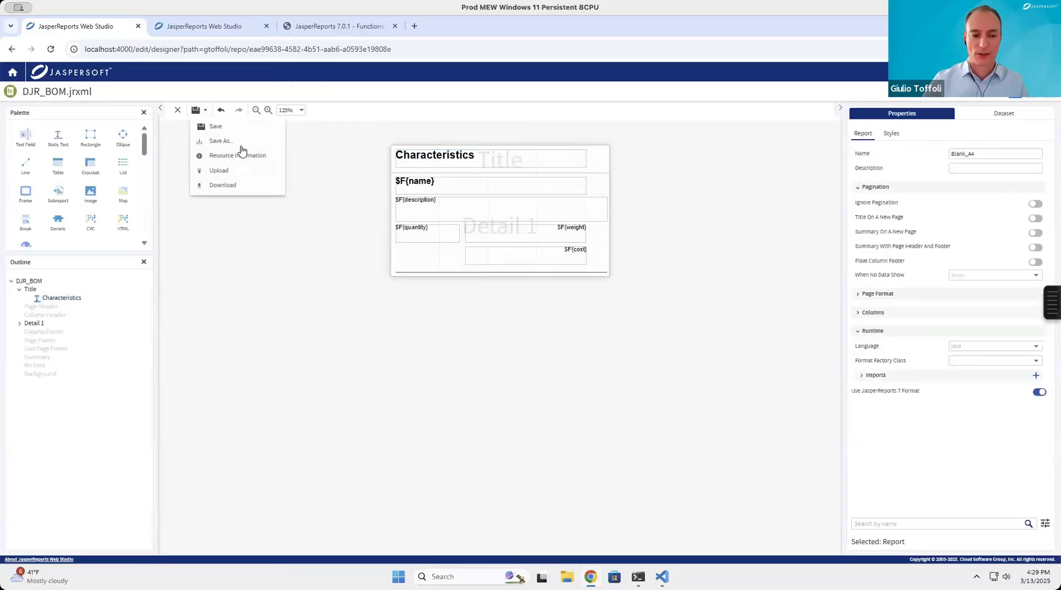
left_click(241, 143)
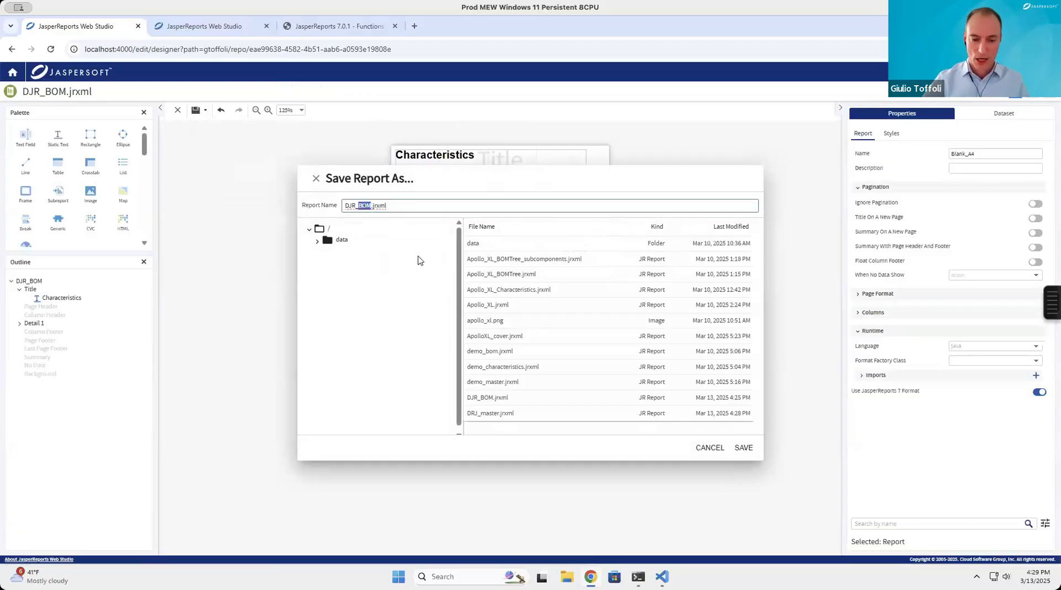
type("Characterist")
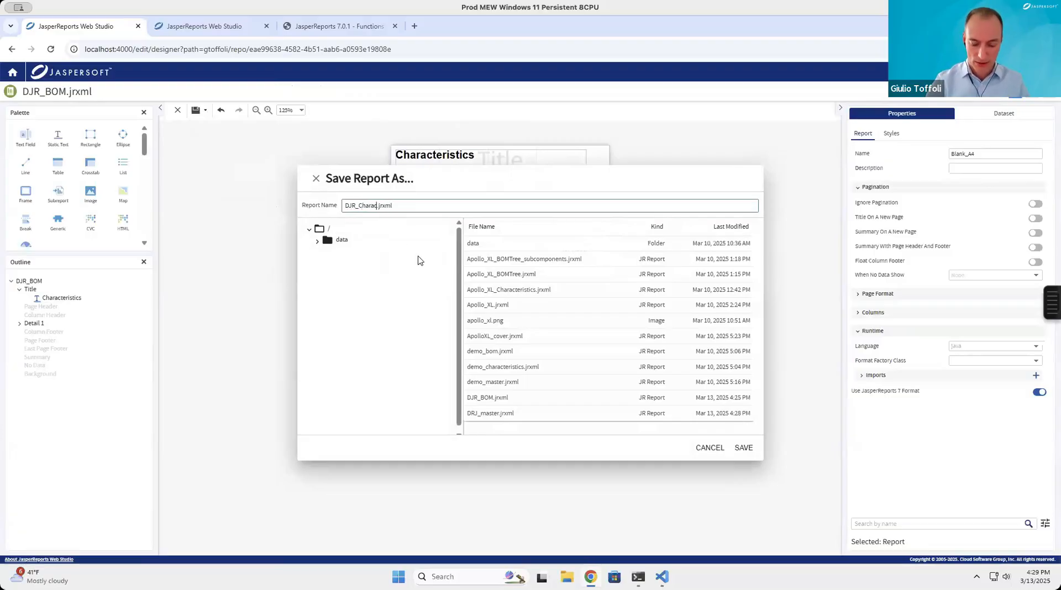
type("ics")
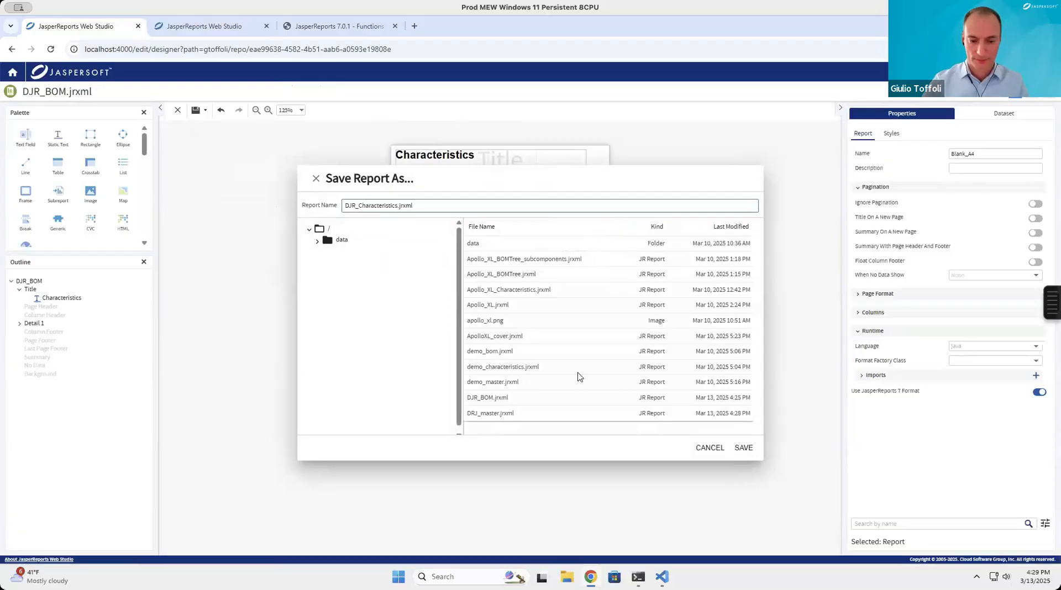
left_click(743, 447)
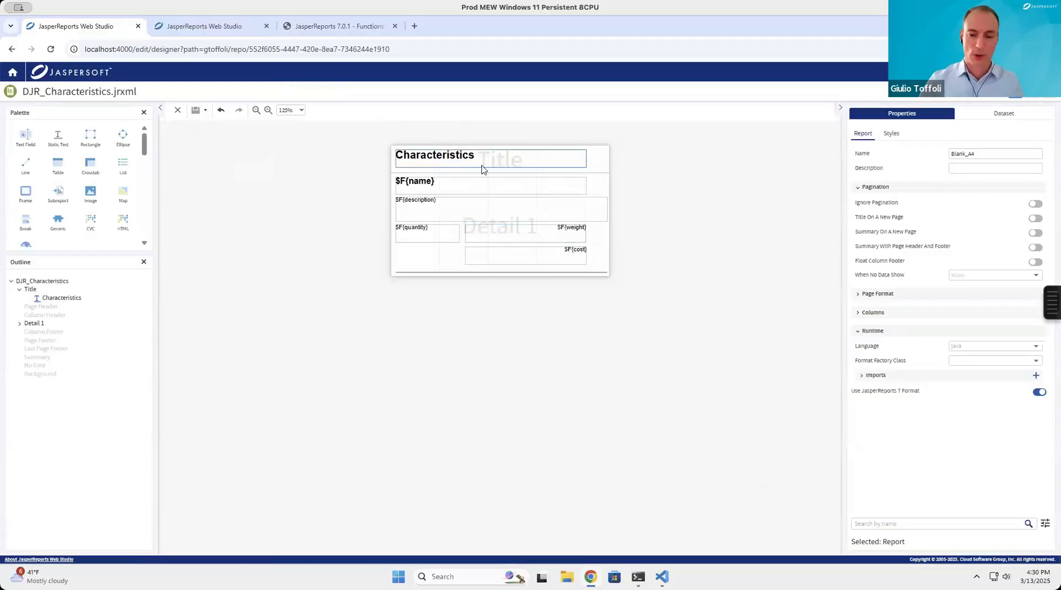
Set the main dataset's data adapter to Apollo_XL_DB.jrdax from the data folder.
left_click(978, 116)
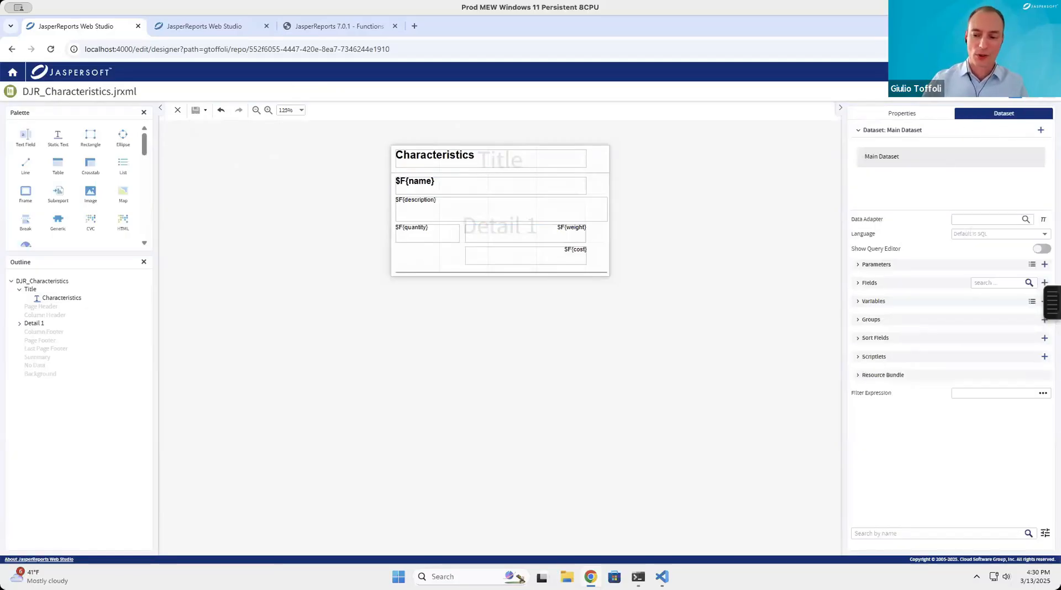
left_click(1024, 219)
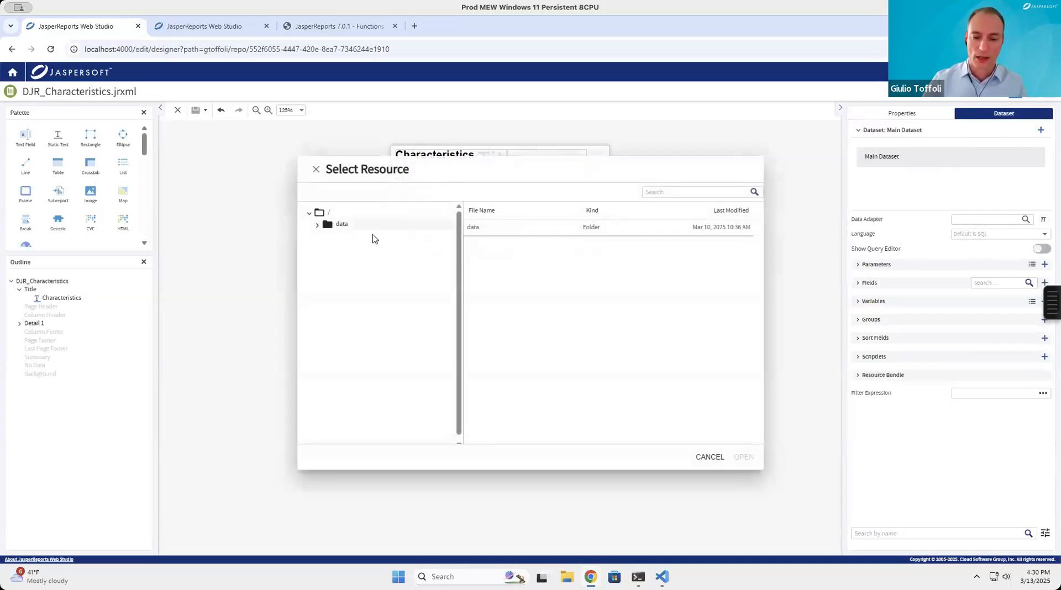
left_click(365, 226)
double_click(513, 227)
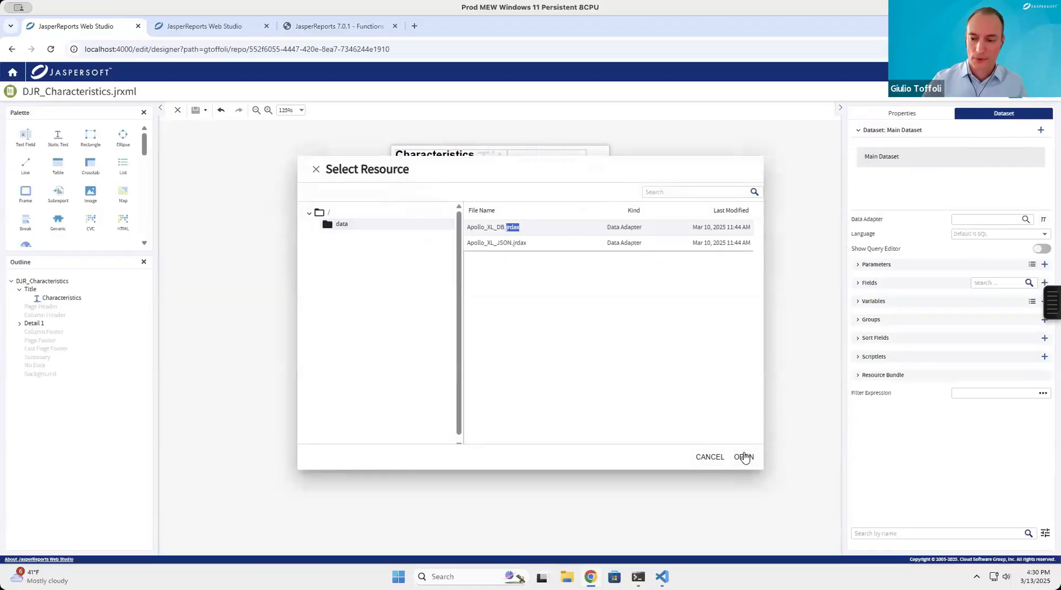
left_click(744, 457)
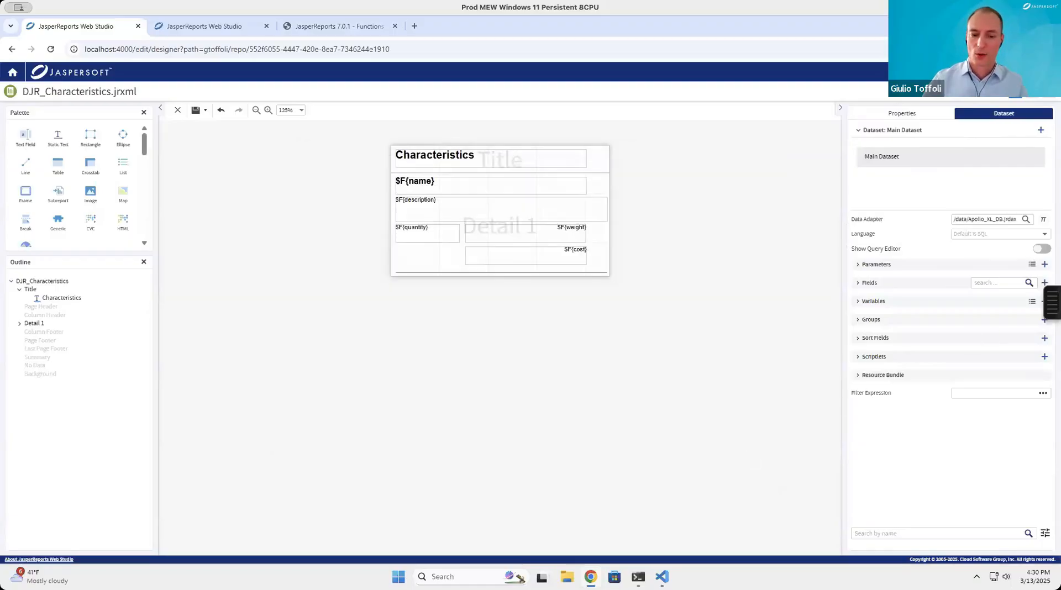
Load the database metadata, list the public schema's tables, and change the dataset query to select * from characteristics.
left_click(1042, 249)
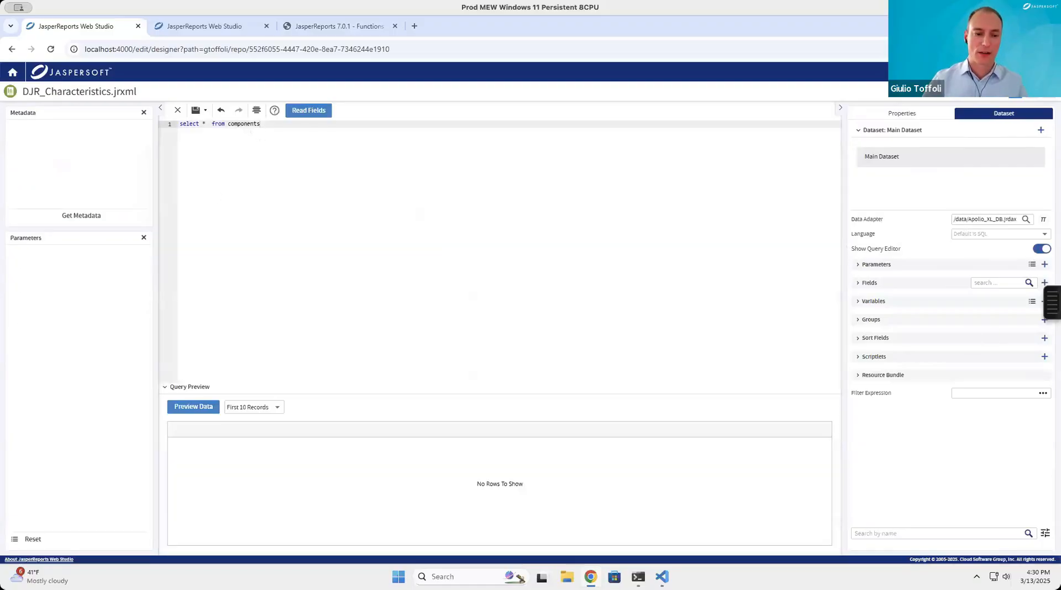
left_click(75, 217)
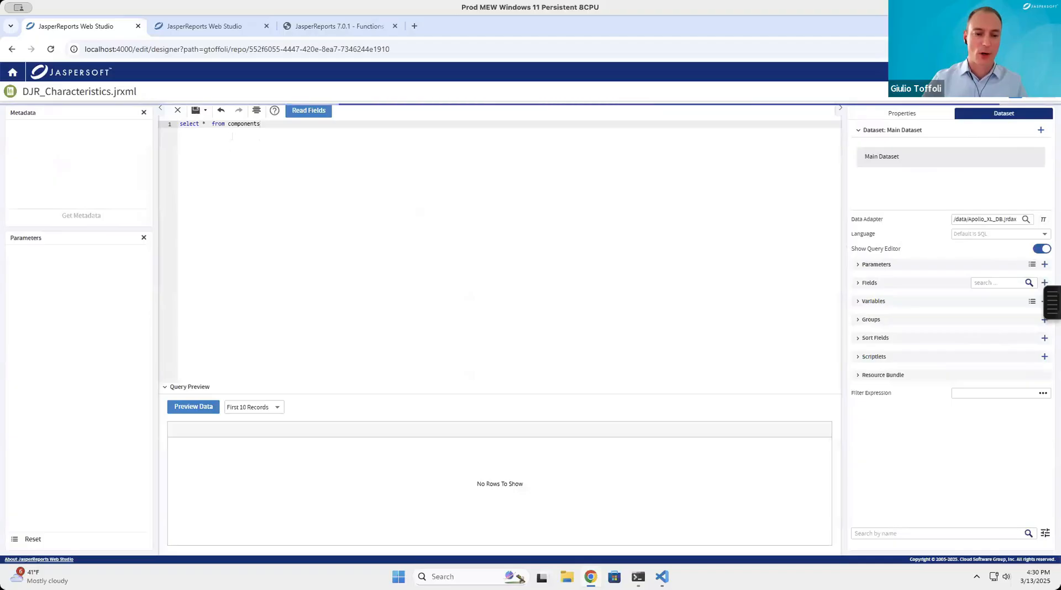
left_click(11, 144)
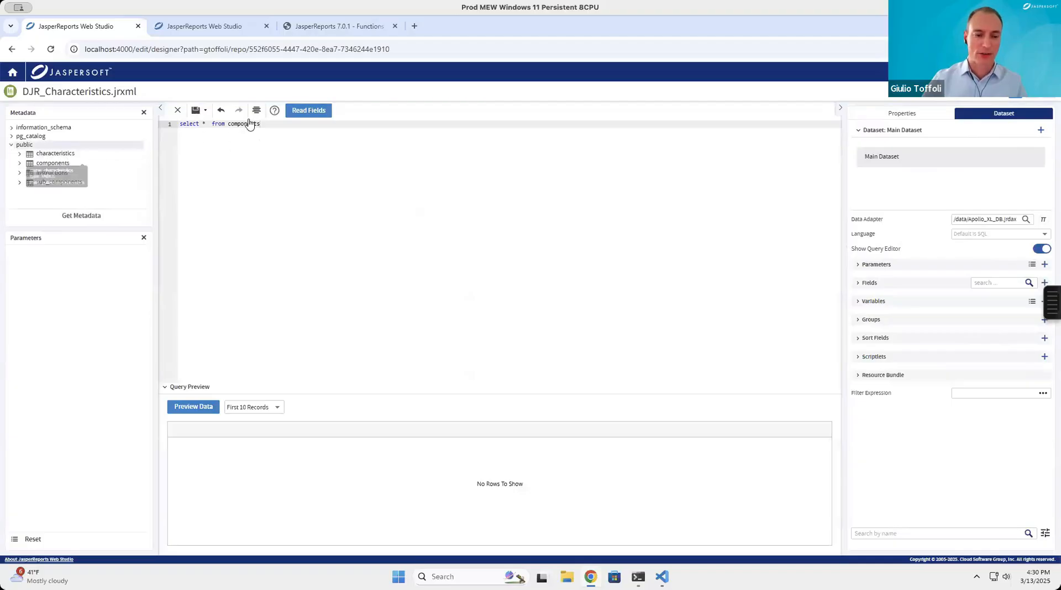
double_click(249, 123)
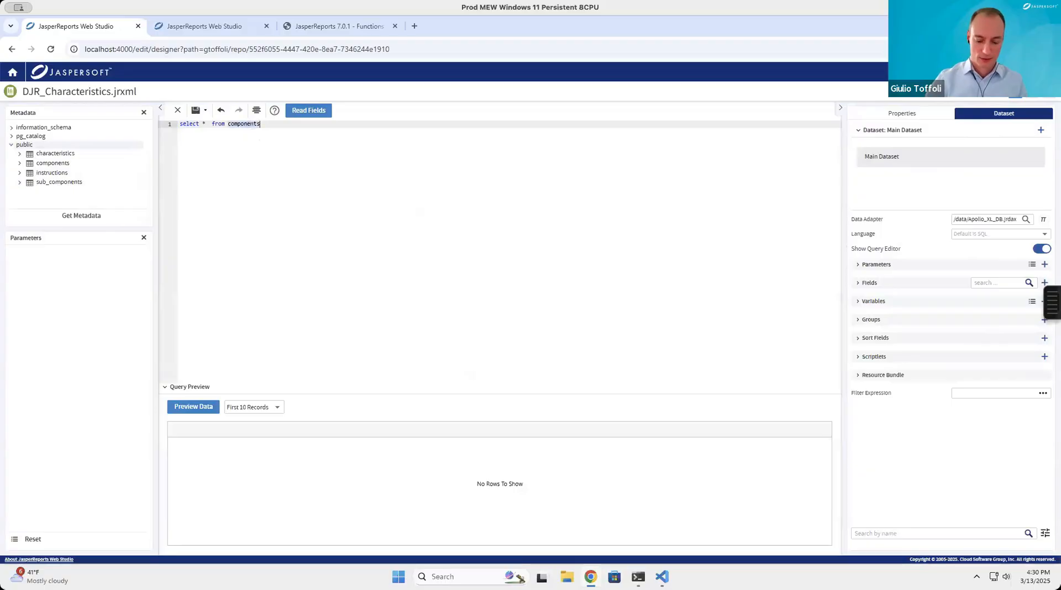
type("cteristic")
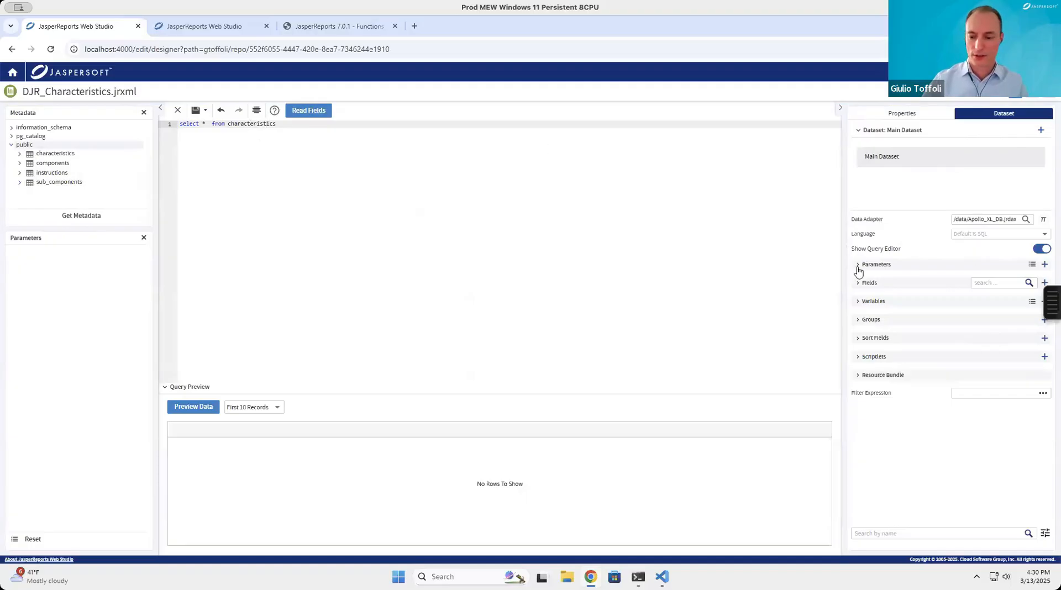
Examine the dataset's fields, preview the query's first 10 records, and return to the report layout.
left_click(858, 282)
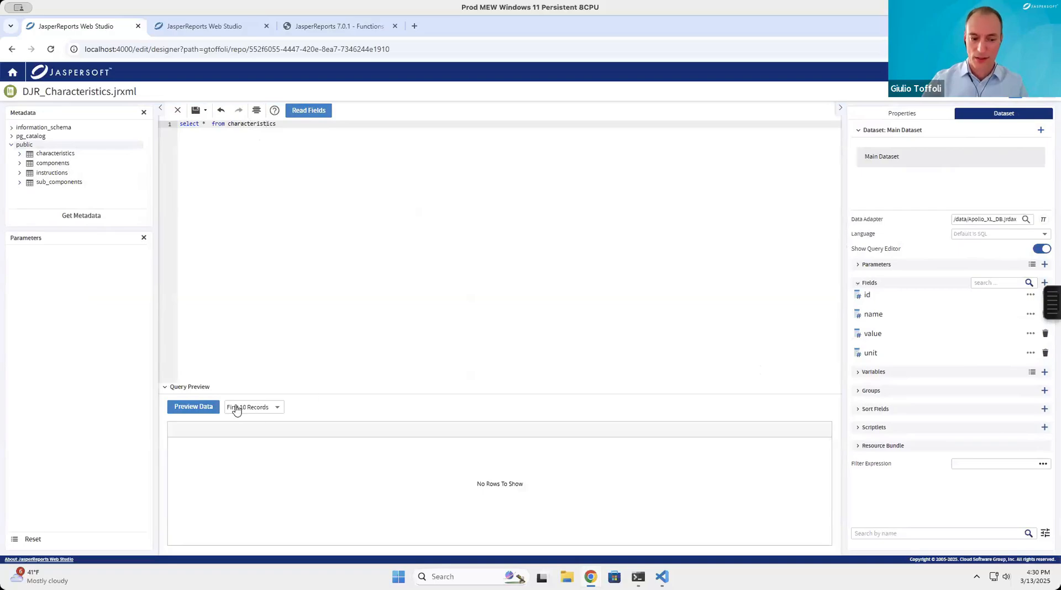
left_click(205, 407)
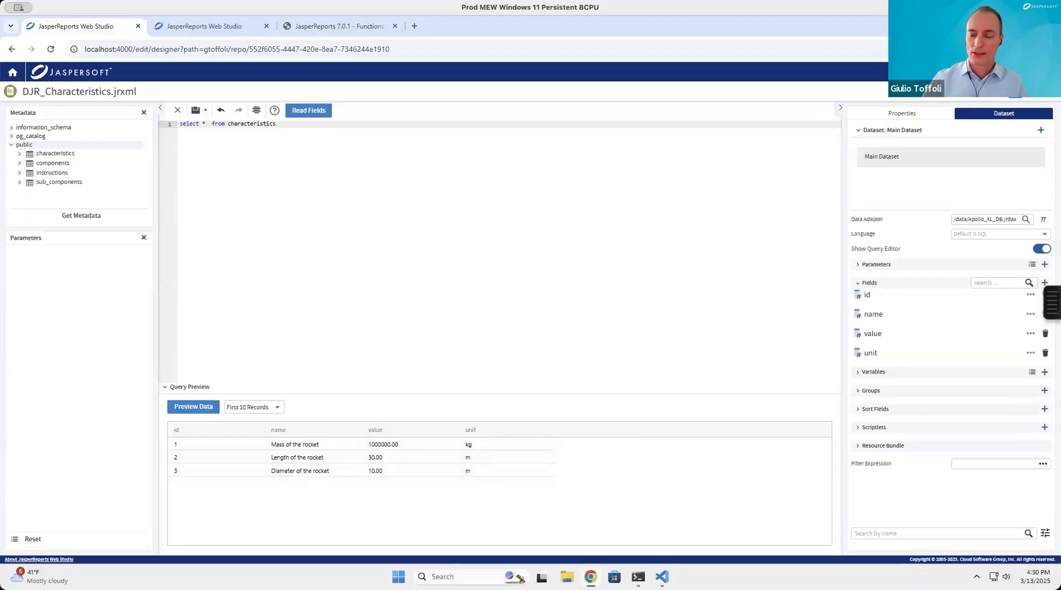
left_click(1041, 249)
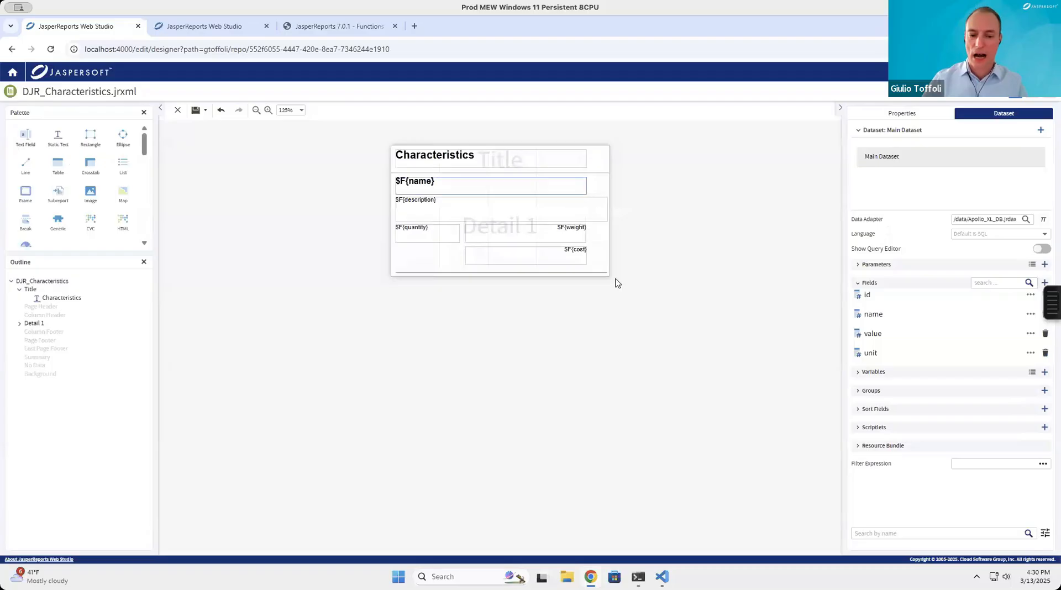
Delete the $F{description} and $F{quantity} text fields from the Detail 1 band.
left_click_drag(654, 261, 386, 204)
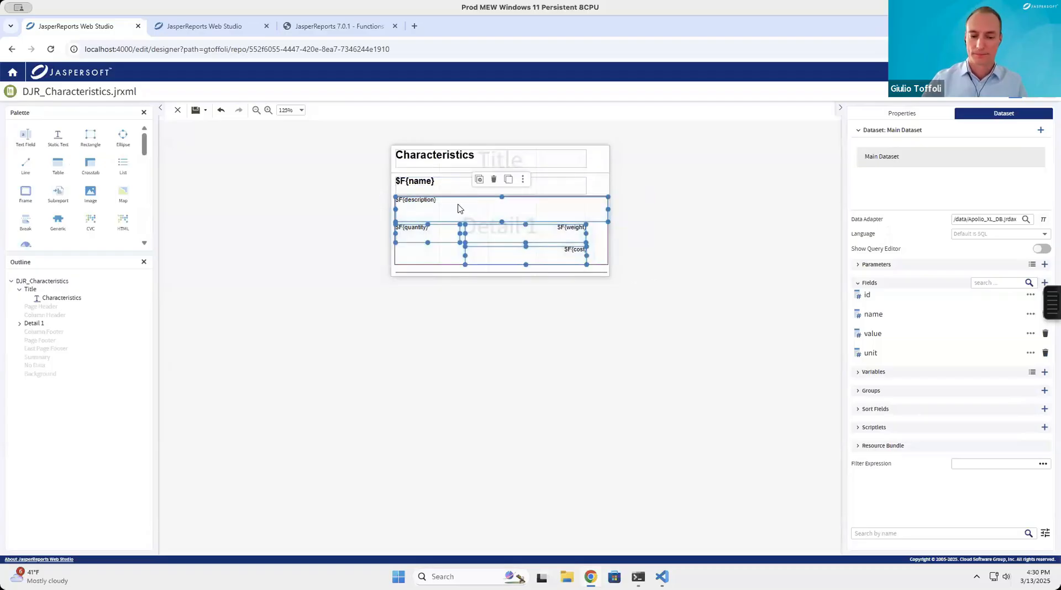
left_click(535, 220)
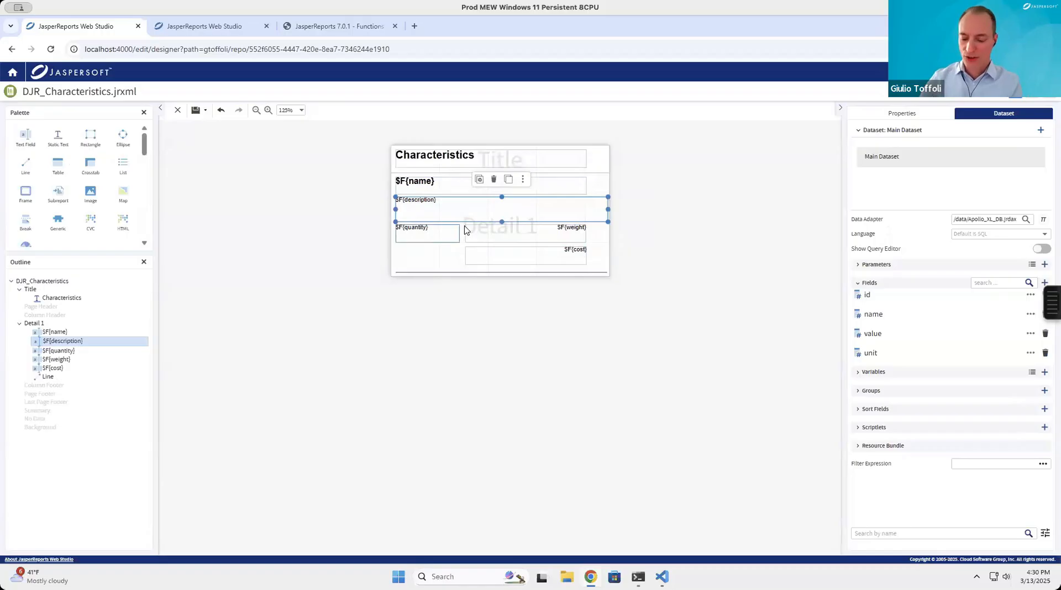
key("Delete")
left_click(428, 232)
key("Delete")
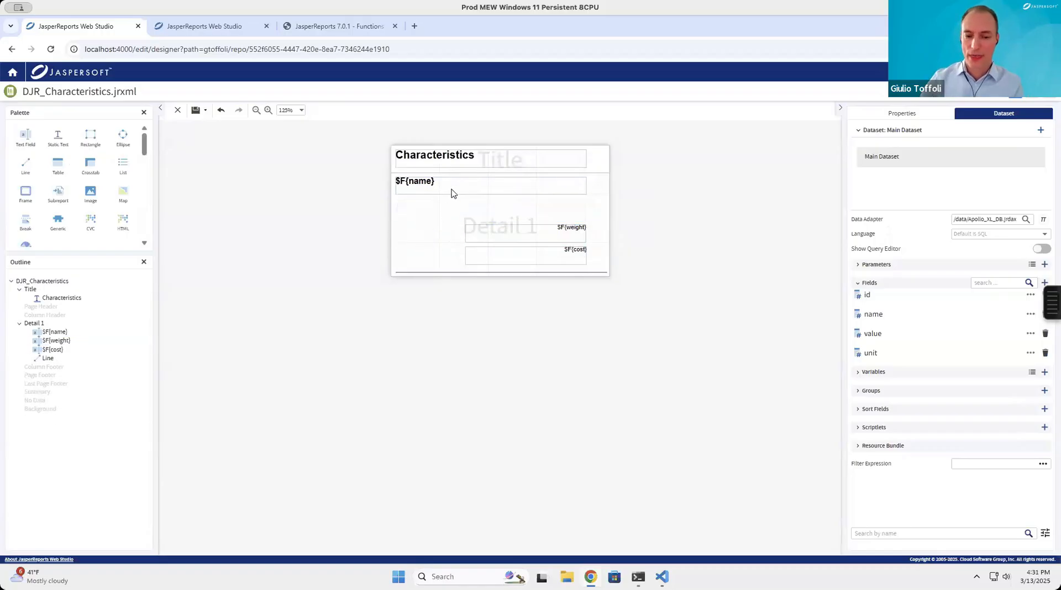
Move the $F{name} field down slightly, check its expression, and narrow it to free space on its right.
mouse_move(451, 188)
left_mouse_down()
mouse_move(452, 208)
mouse_move(454, 192)
left_mouse_up()
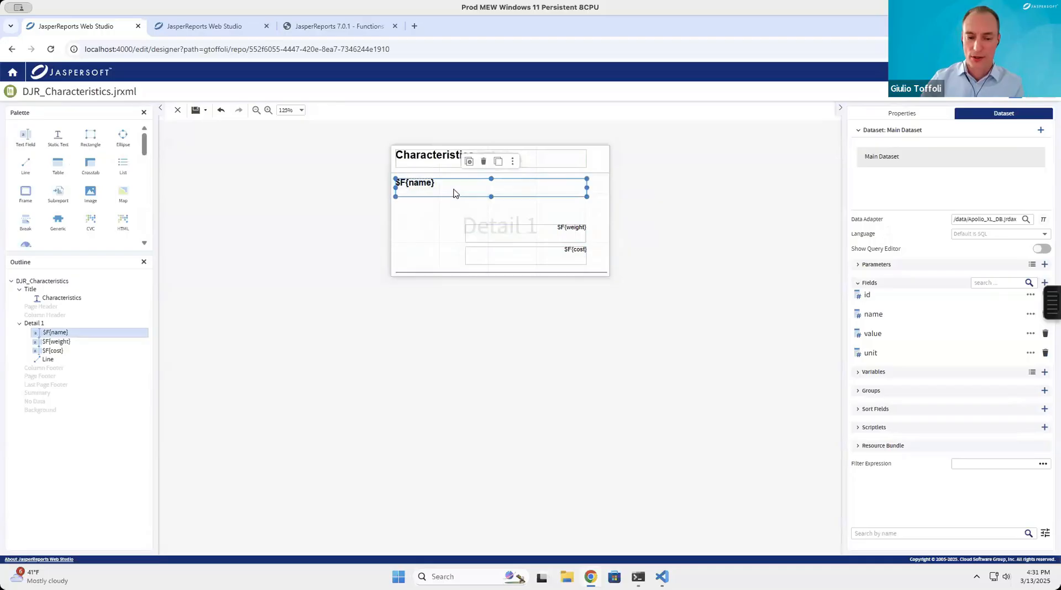
double_click(454, 193)
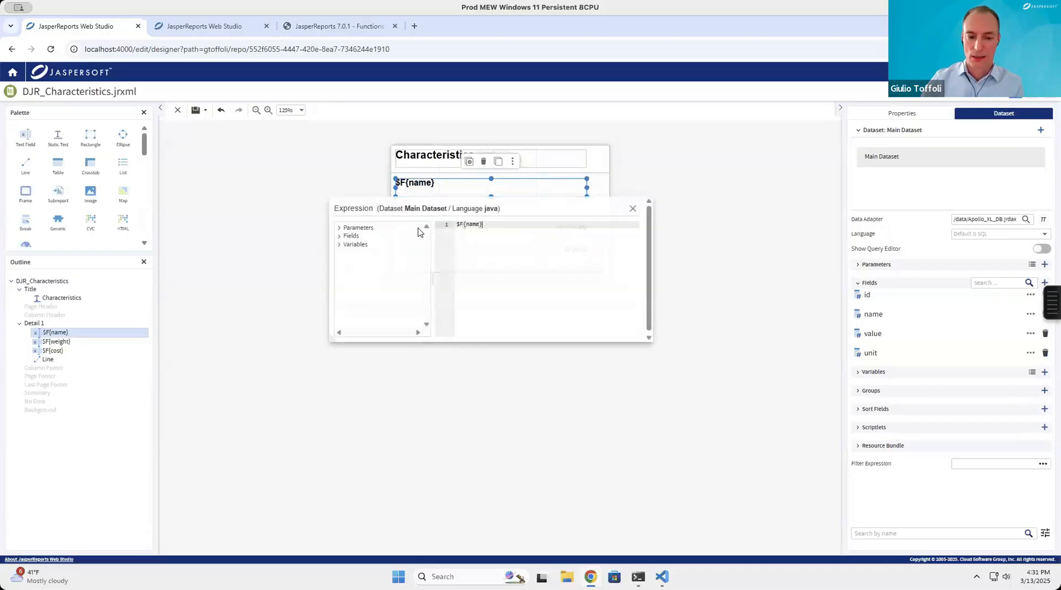
left_click(339, 236)
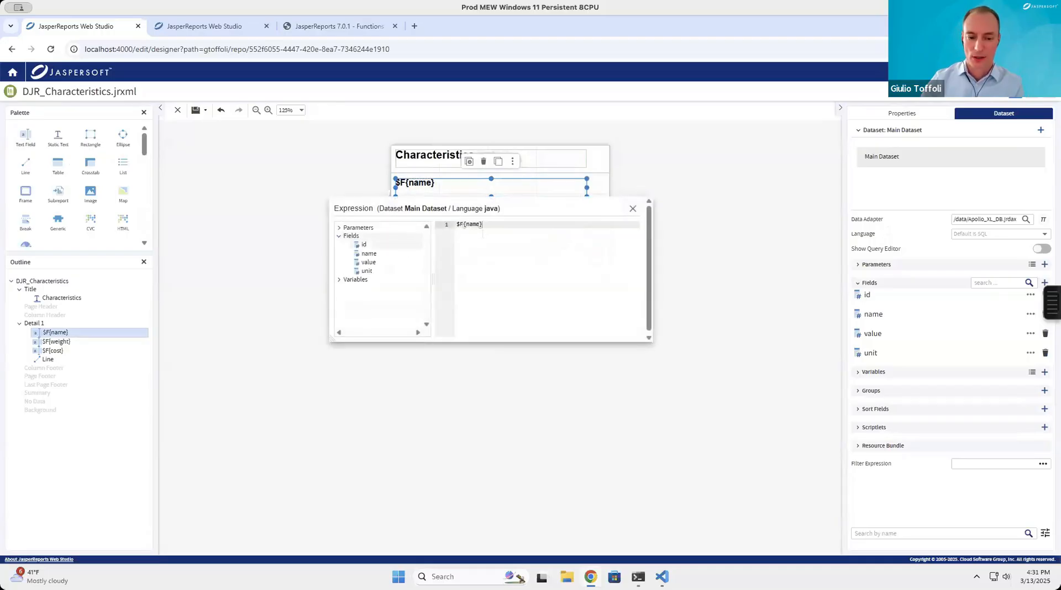
left_click_drag(486, 225, 425, 229)
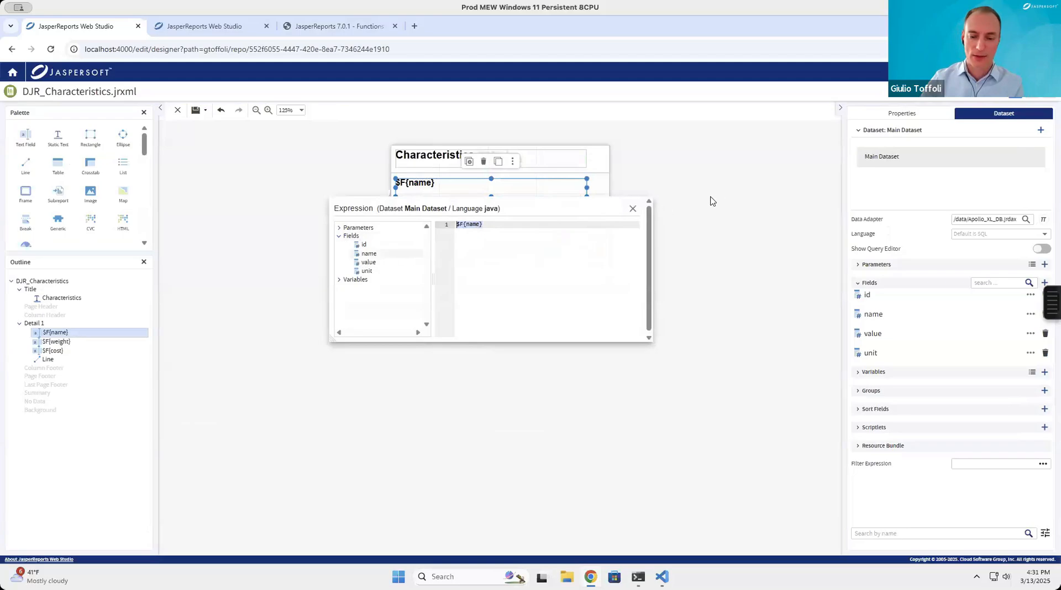
left_click(632, 208)
left_click_drag(585, 186, 551, 189)
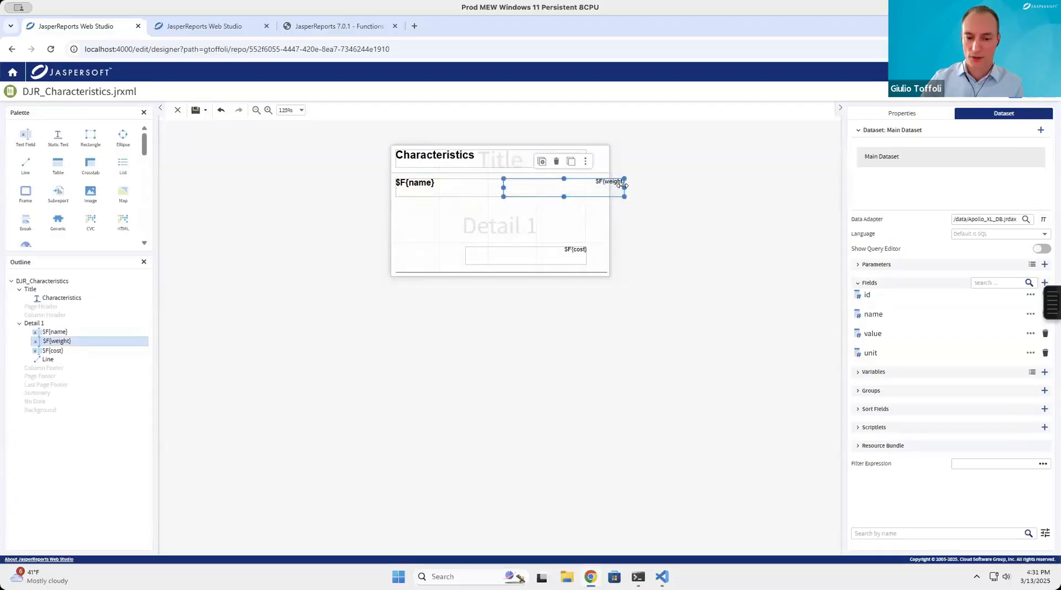
Narrow the $F{weight} field beside $F{name} in the Detail 1 band and replace its expression with $F{value}.
left_click_drag(625, 188, 567, 189)
double_click(545, 192)
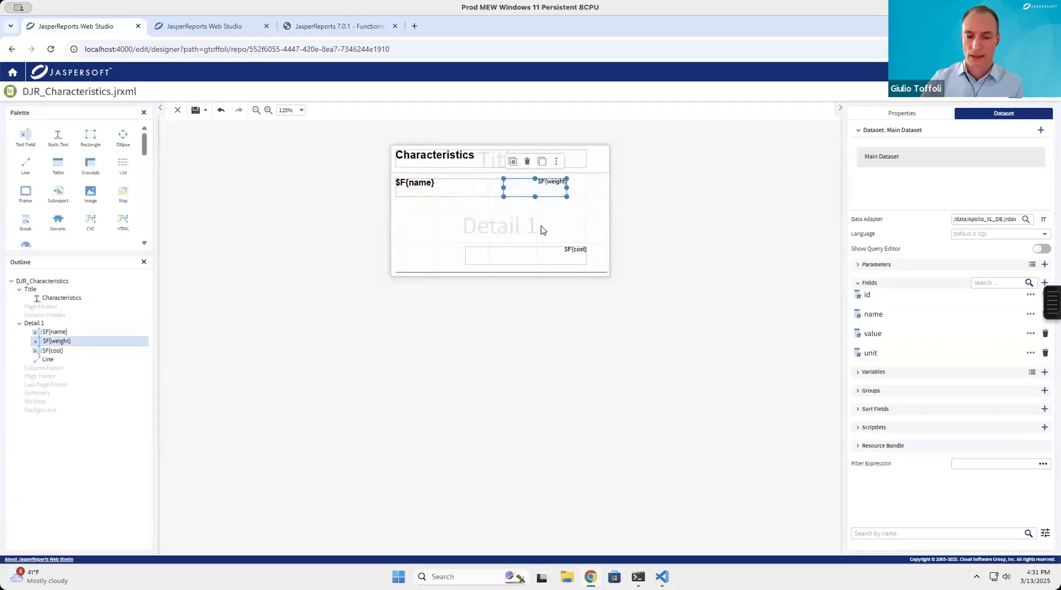
left_click(382, 236)
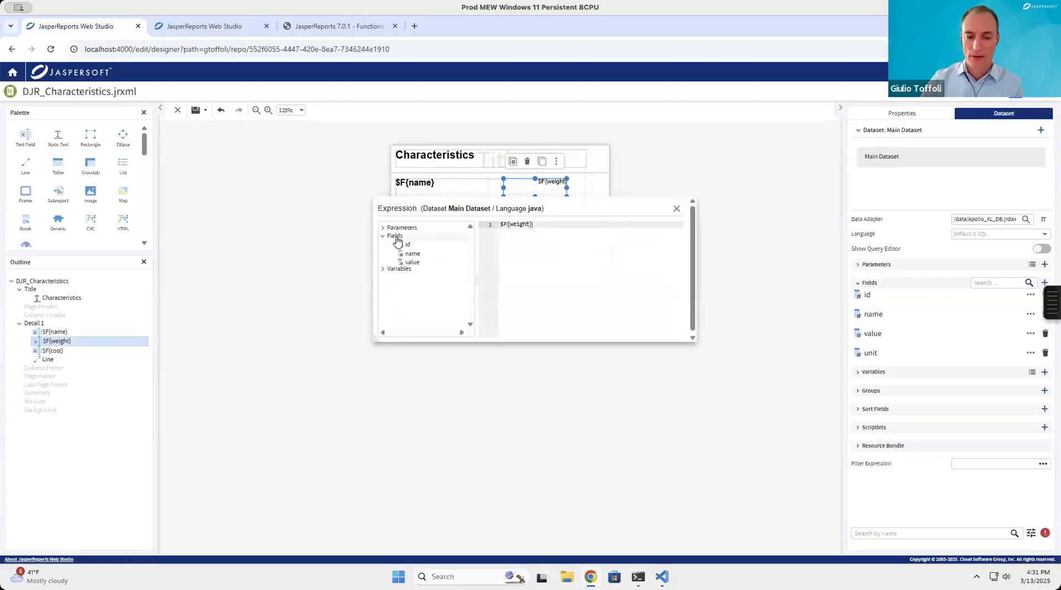
key("ctrl+a")
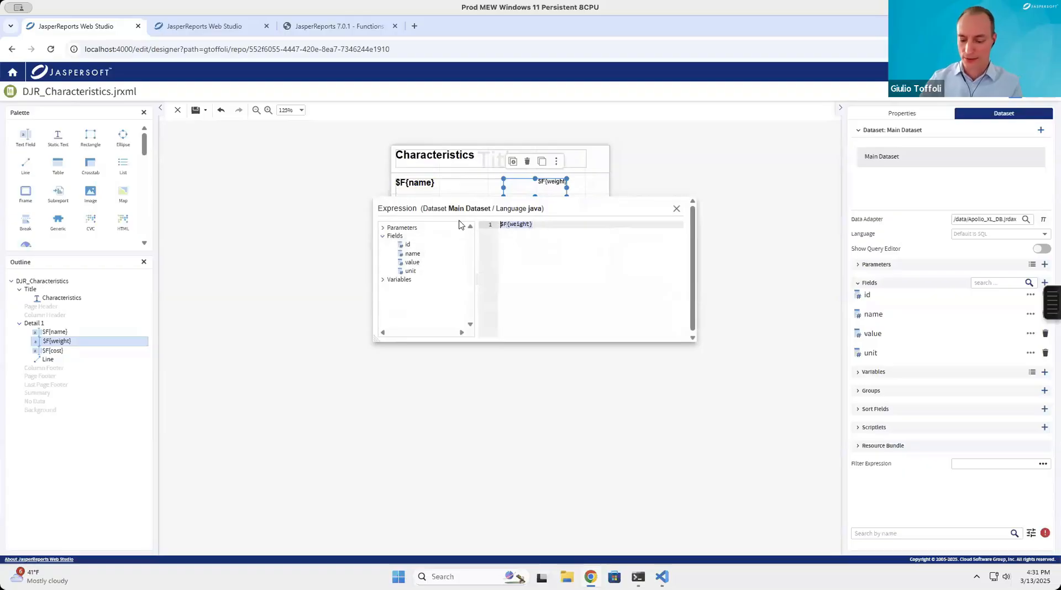
key("BackSpace")
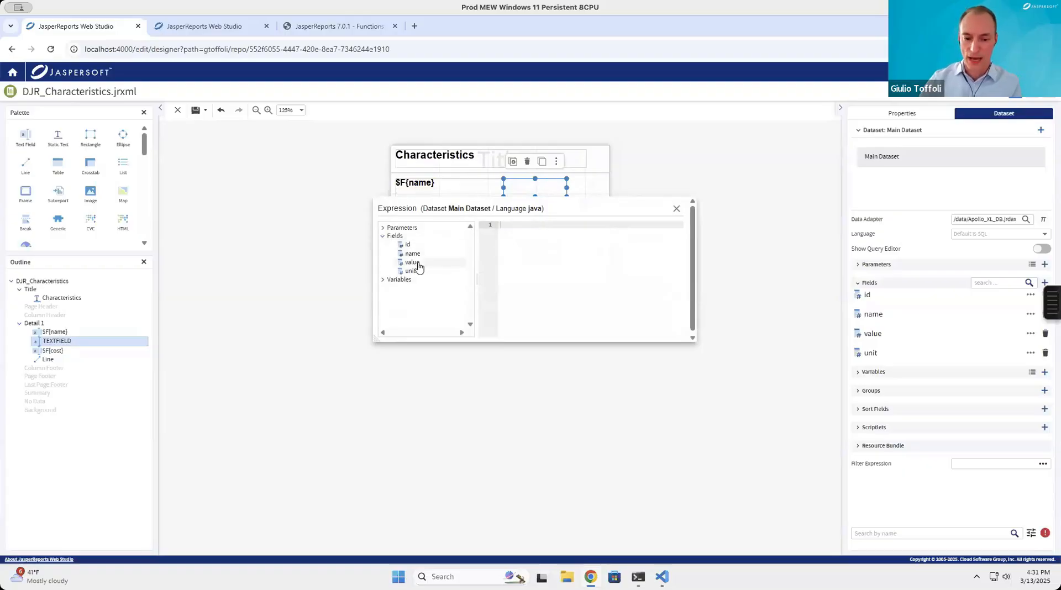
double_click(417, 267)
left_click(676, 208)
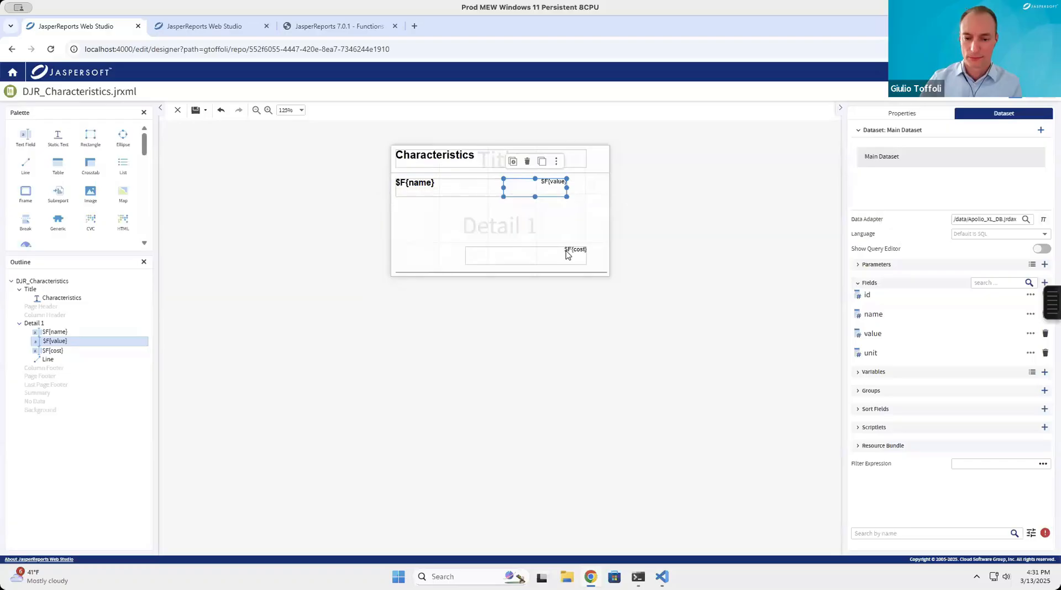
Narrow the $F{cost} field, place it directly after $F{value} in the Detail 1 band, and replace its expression with $F{unit}.
left_click(546, 260)
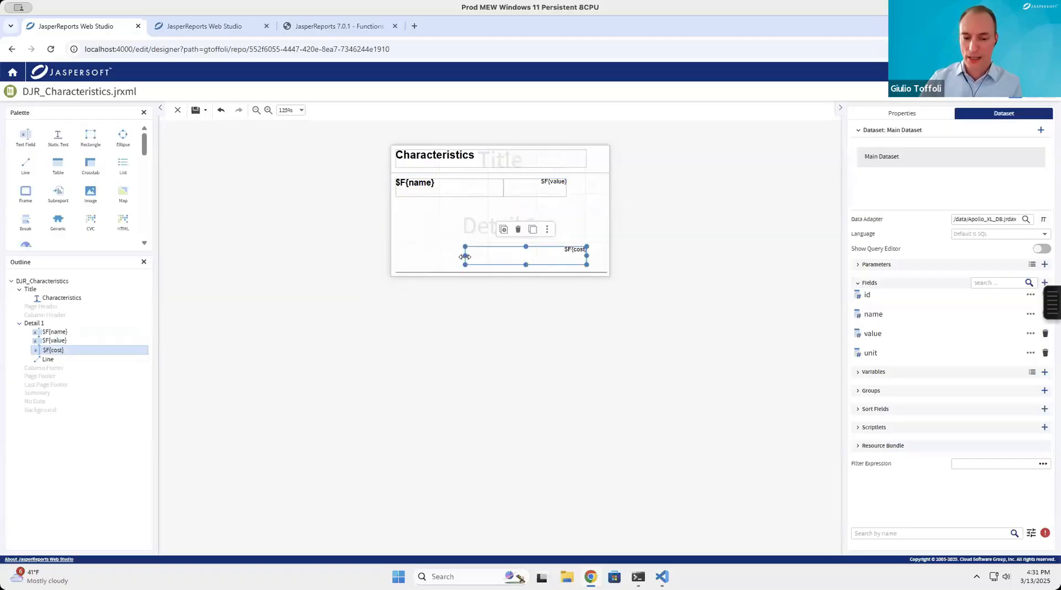
left_click_drag(464, 257, 604, 189)
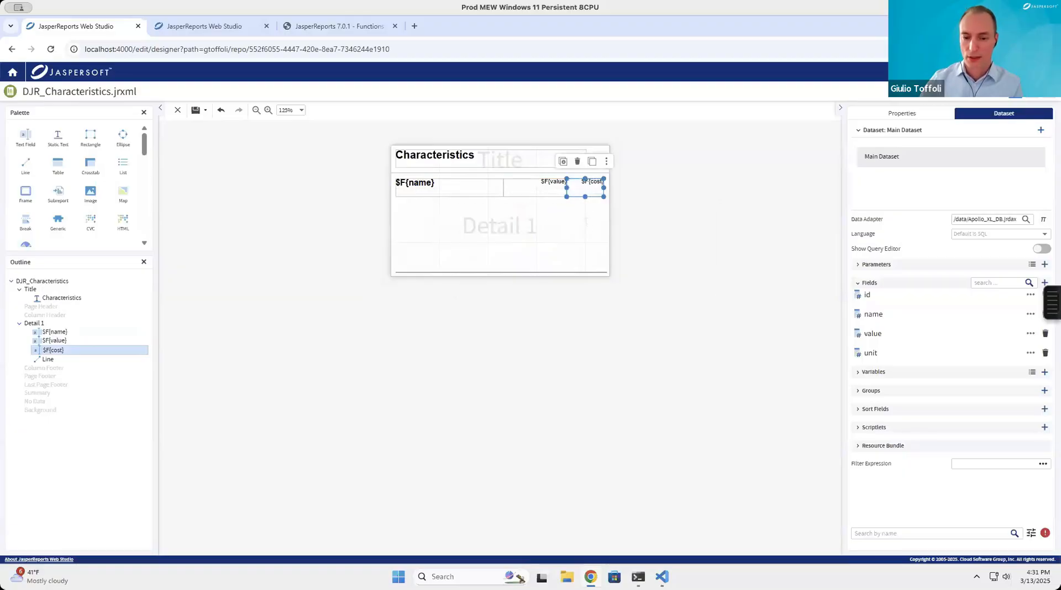
double_click(586, 189)
left_click(432, 237)
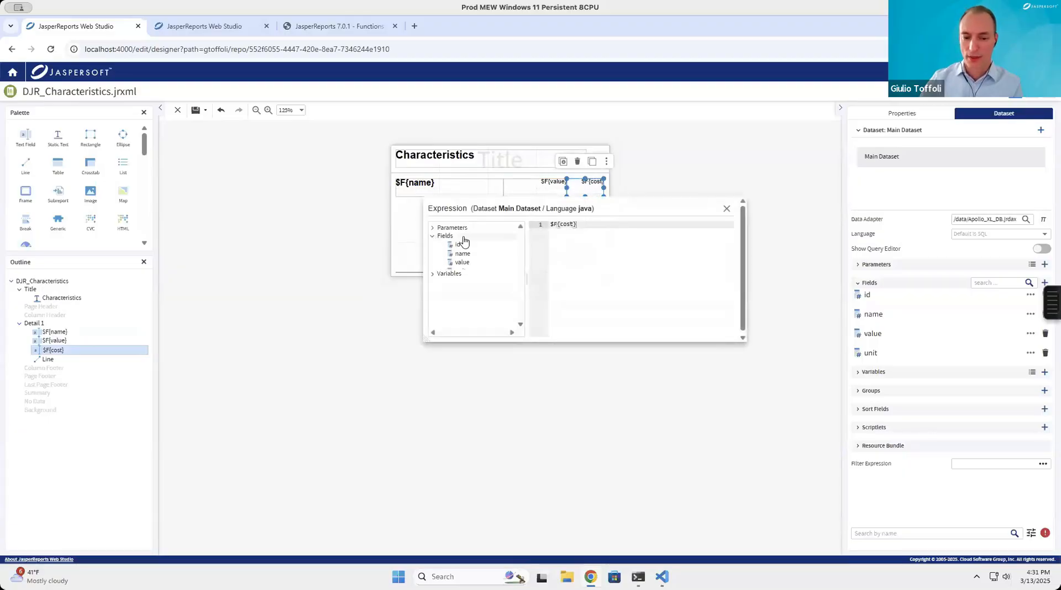
key("ctrl+a")
key("BackSpace")
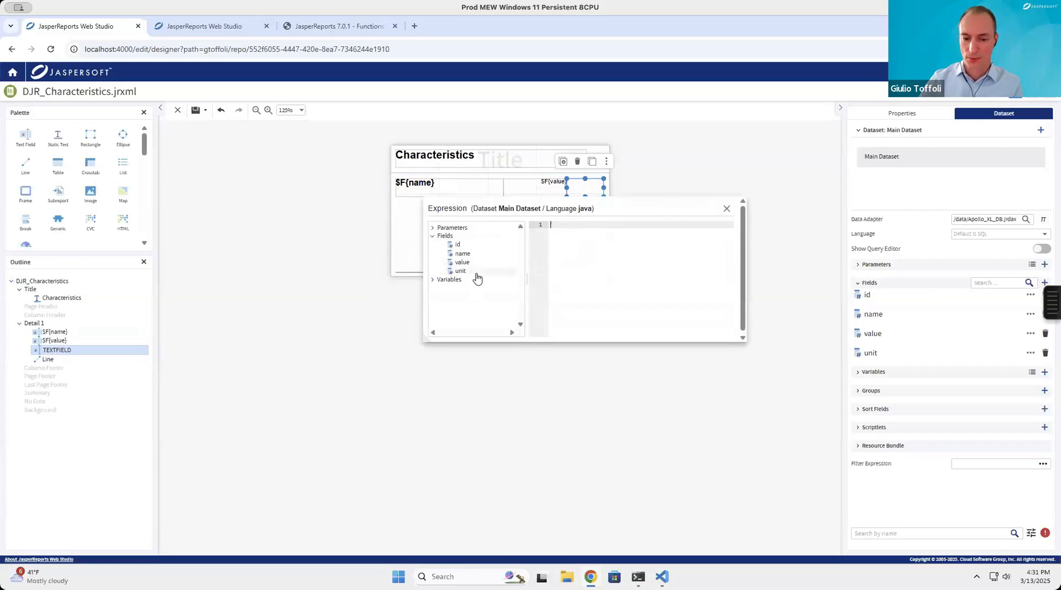
left_click_drag(476, 275, 642, 245)
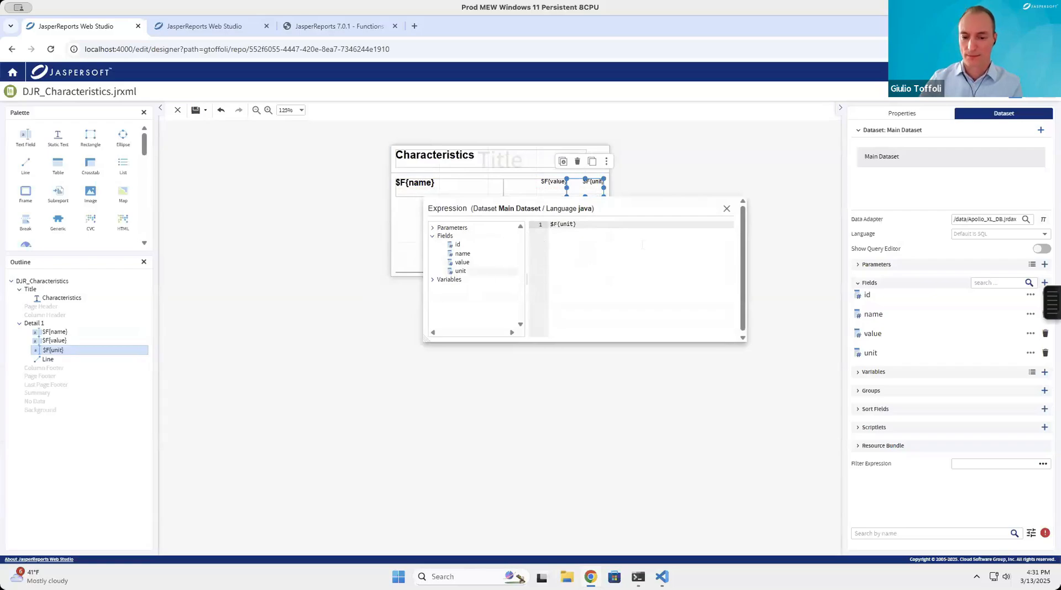
left_click(727, 210)
Move the line up to just below the detail fields and shrink the Detail 1 band's height to end just under it.
left_click_drag(527, 273, 525, 207)
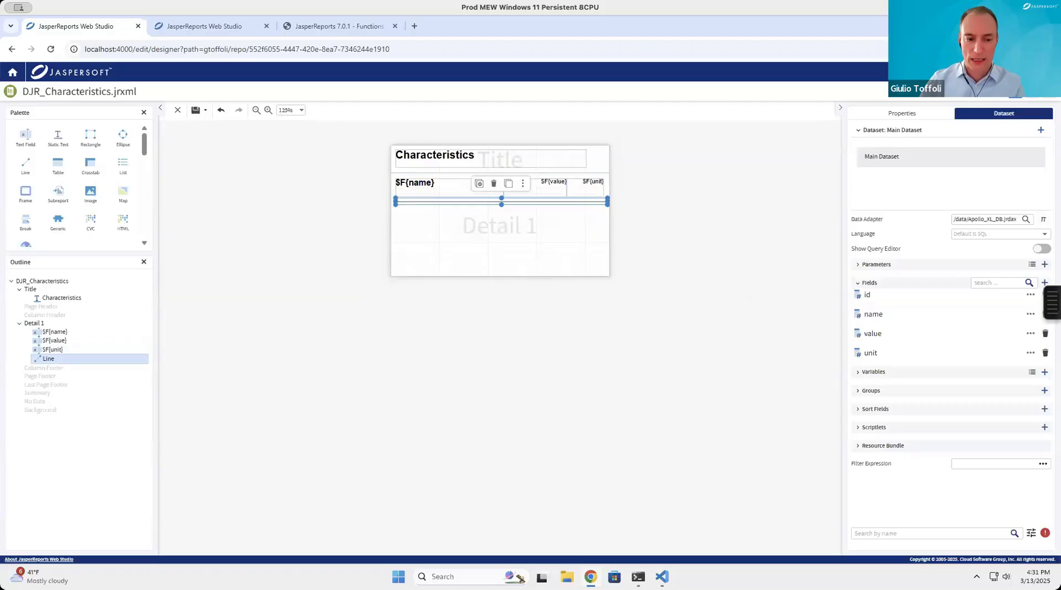
left_click(268, 110)
left_click(269, 110)
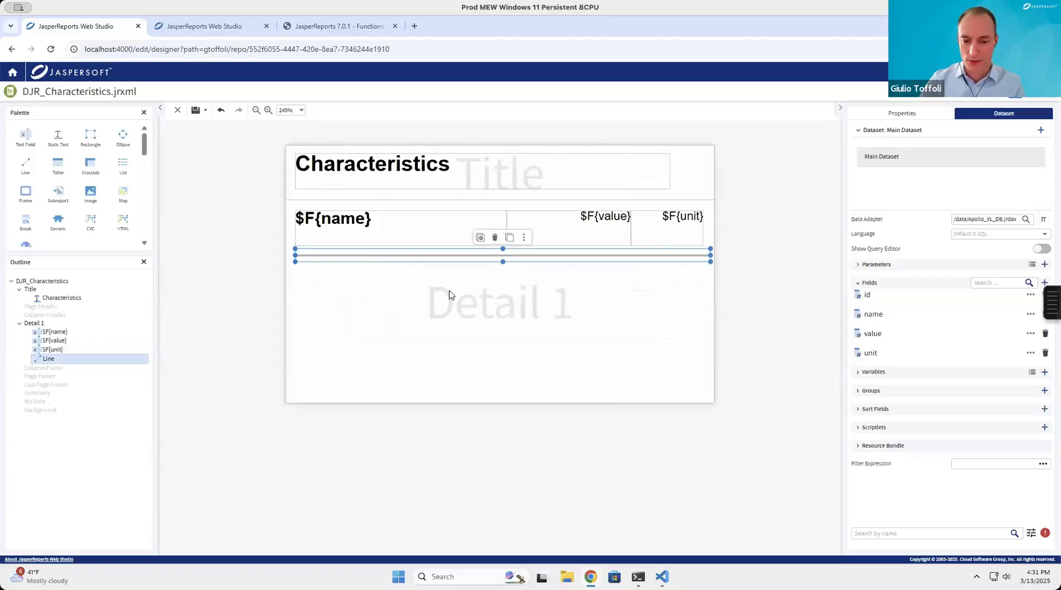
left_click(511, 381)
left_click_drag(514, 408, 497, 260)
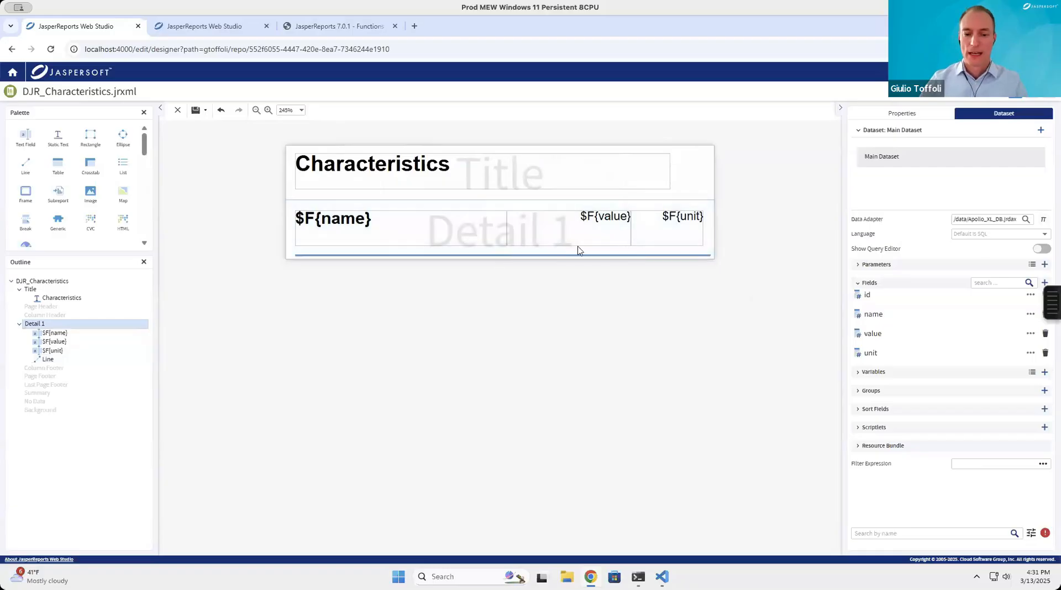
Set the vertical text alignment of the $F{name}, $F{value} and $F{unit} fields in the Detail 1 band to middle.
left_click(597, 237)
left_click(674, 235, "shift")
left_click(431, 237, "shift")
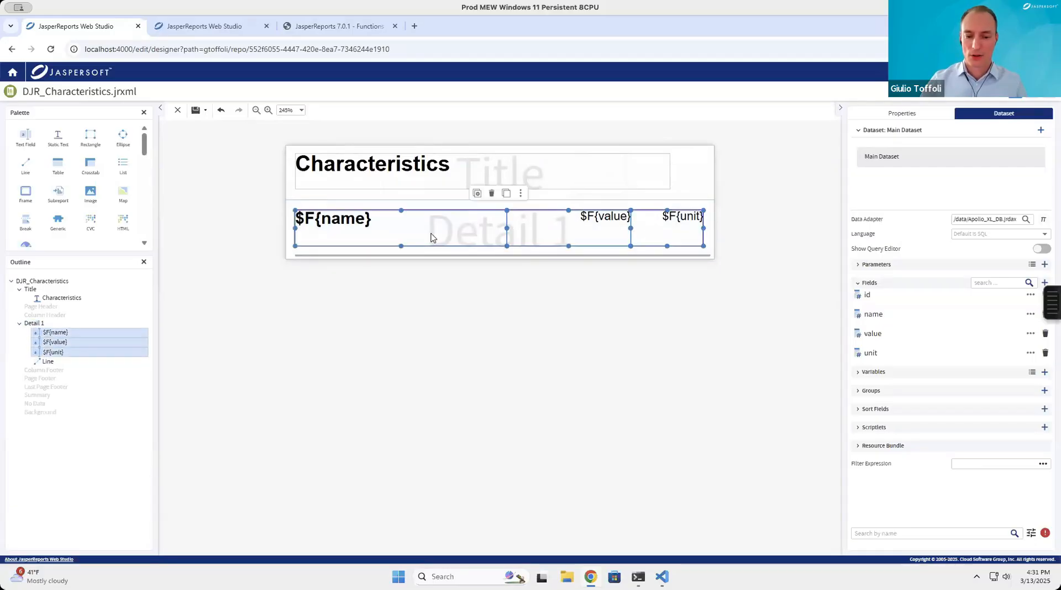
left_click(900, 113)
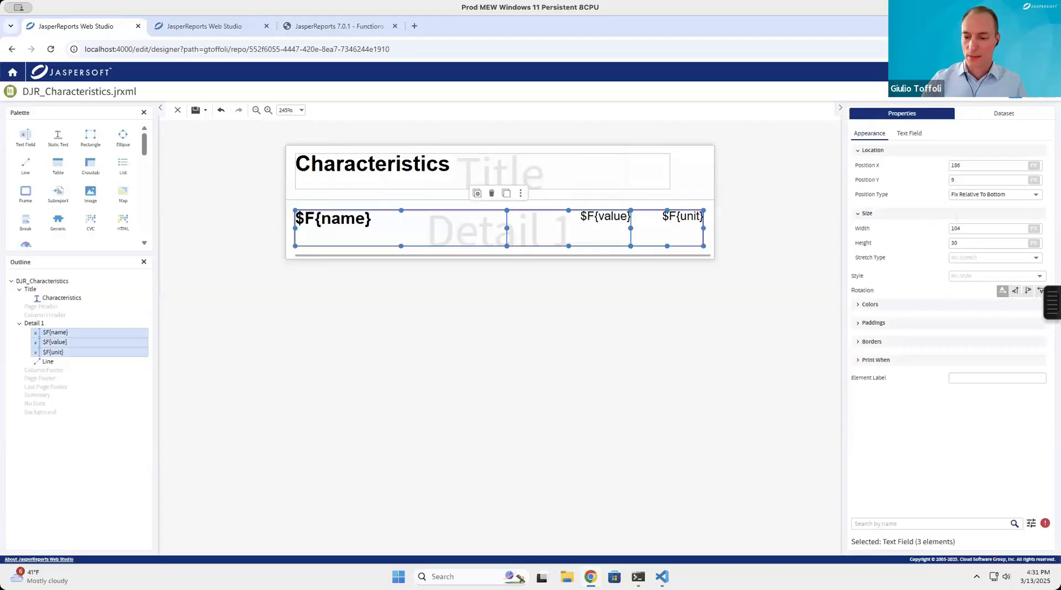
left_click(910, 135)
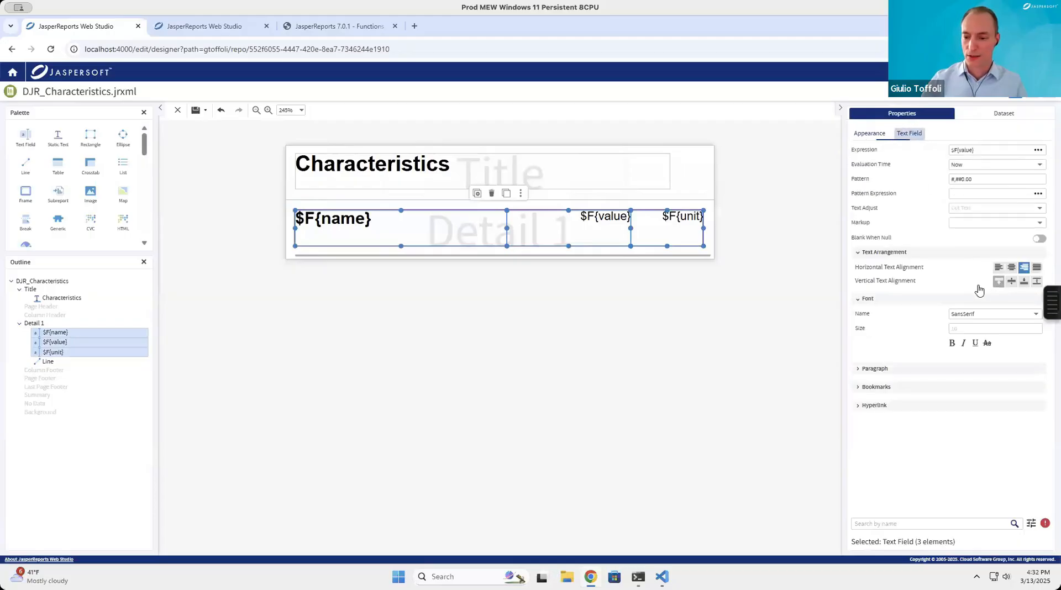
left_click(1011, 283)
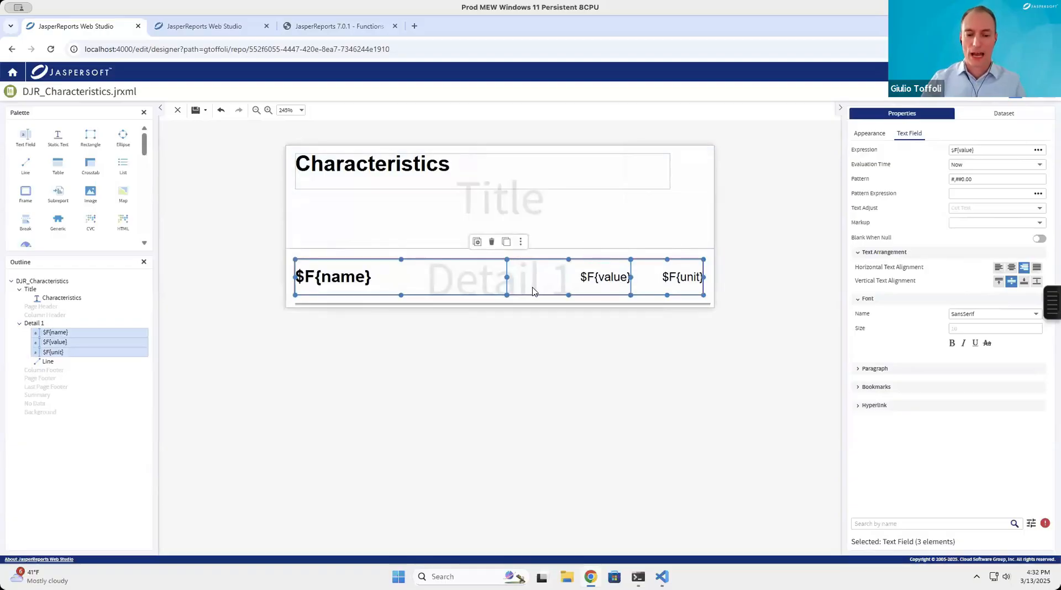
Paste copies of the three detail fields into the Title band below the Characteristics heading and convert them to static text.
key("ctrl+v")
left_click_drag(540, 293, 528, 229)
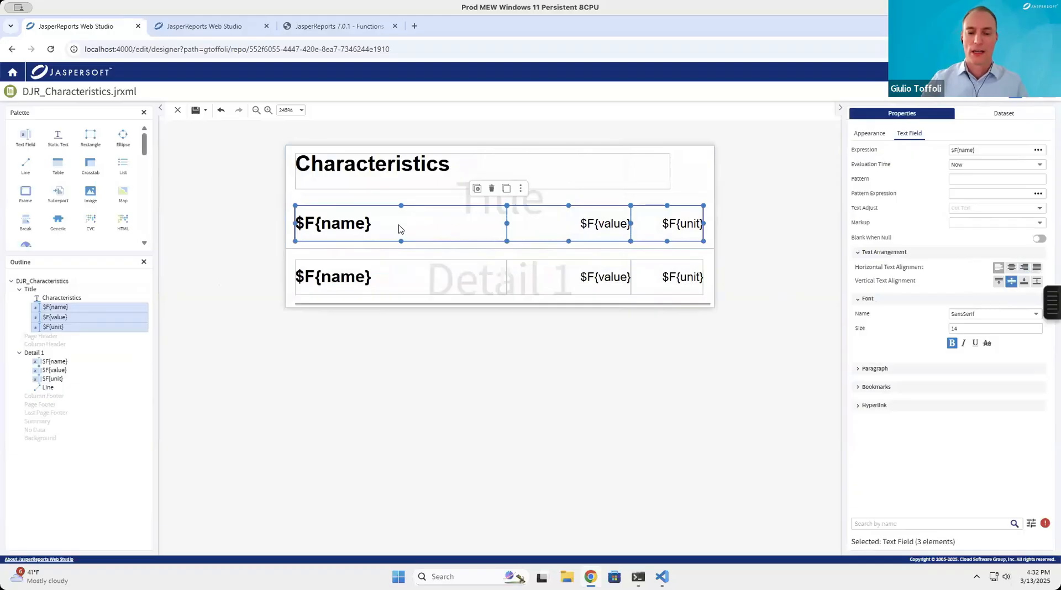
left_click(521, 191)
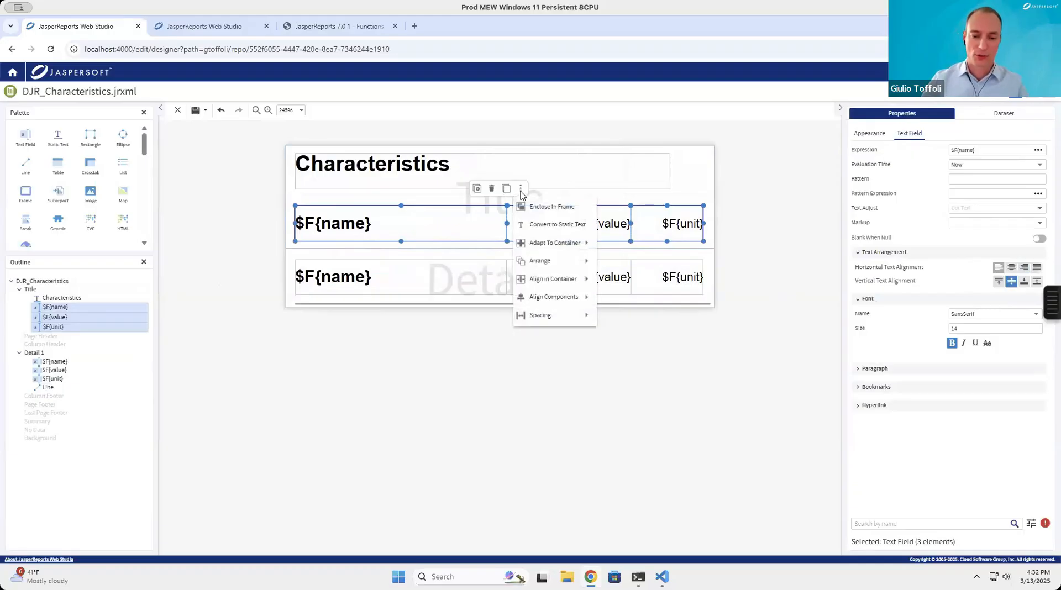
left_click(558, 224)
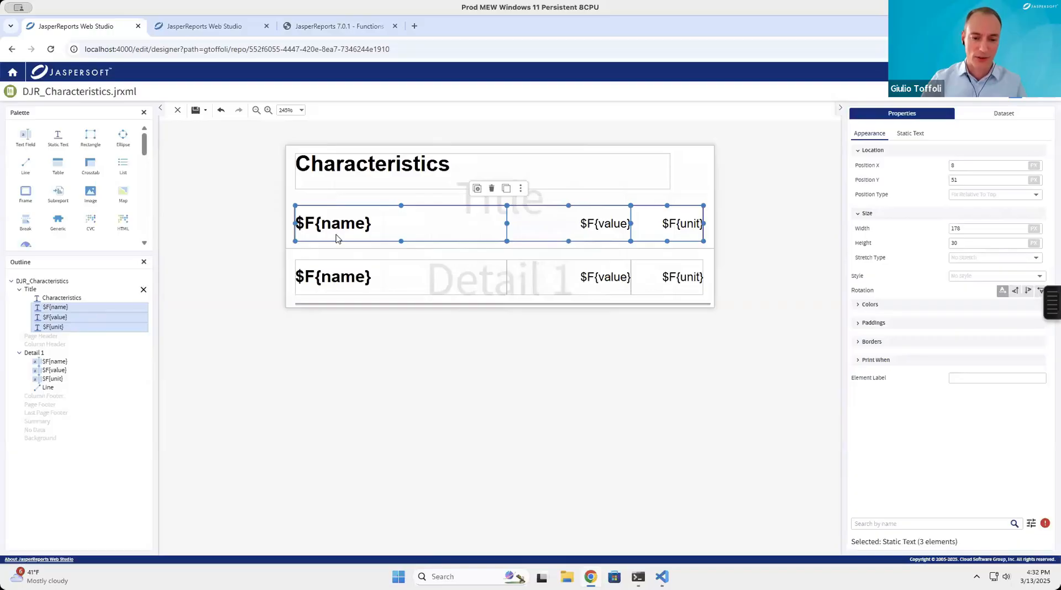
Replace the texts of the three copied labels in the Title band with Name, Value and Unit.
double_click(356, 233)
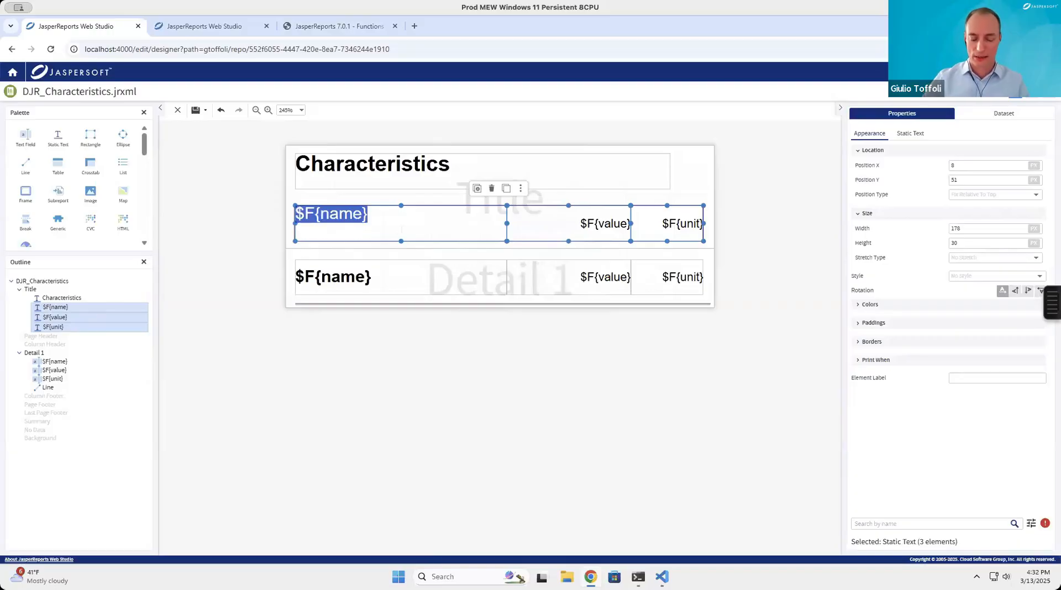
type("Na")
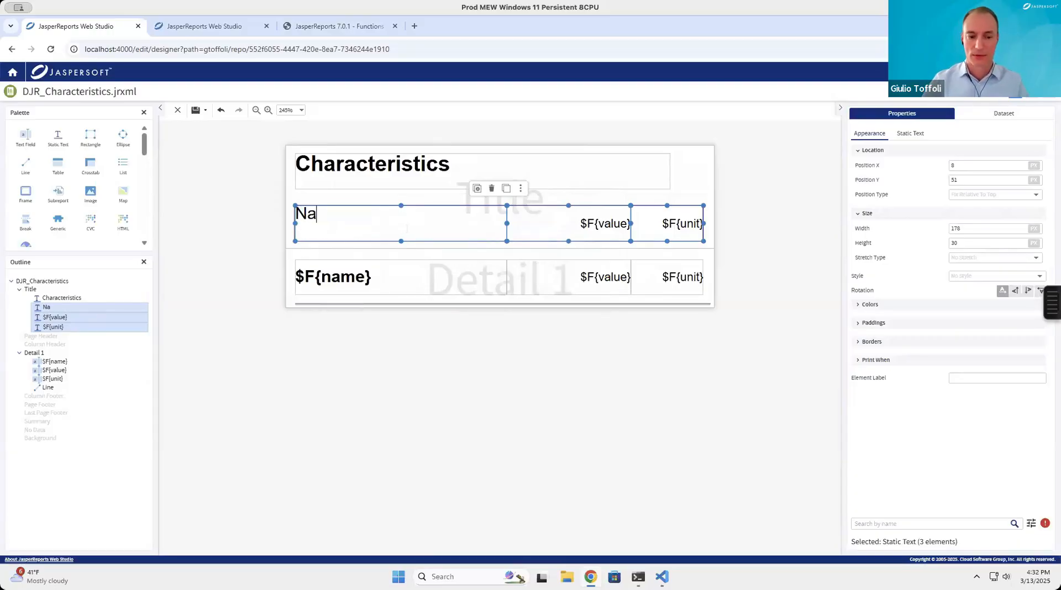
type("mwe")
key("BackSpace")
key("BackSpace")
type("e")
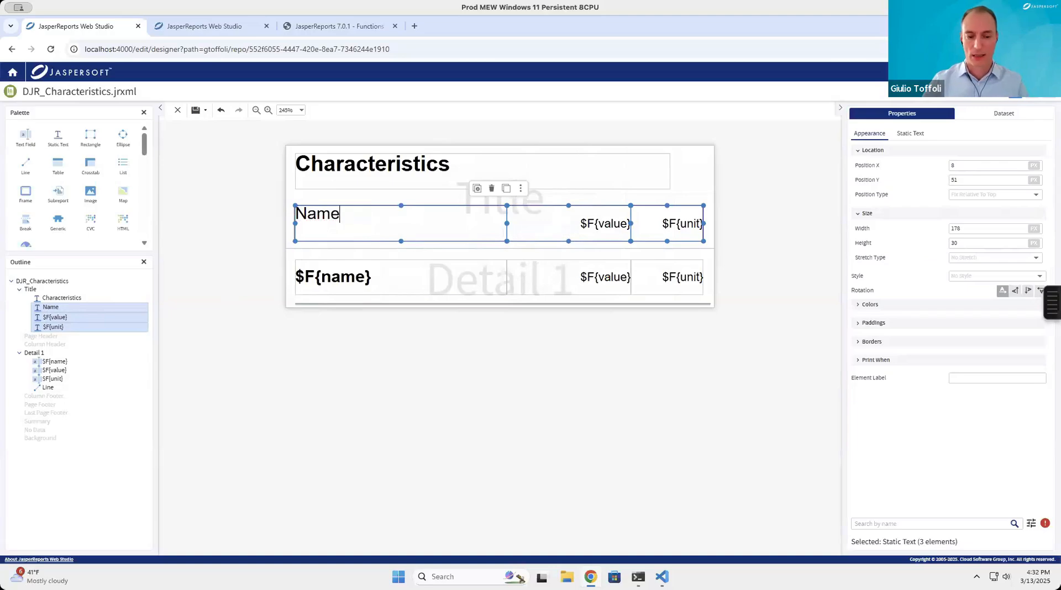
left_click(577, 232)
double_click(576, 229)
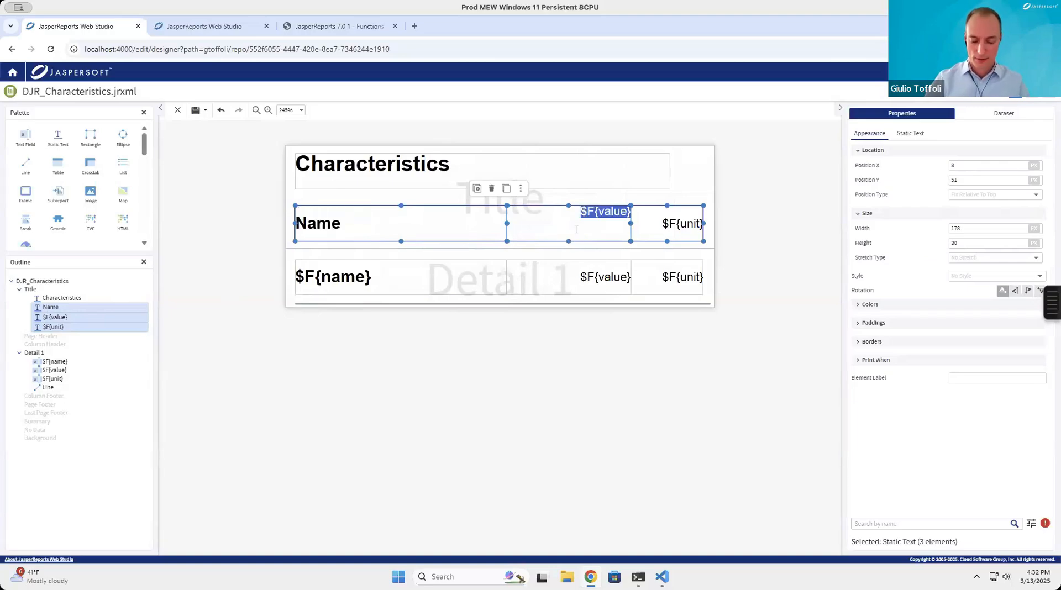
type("Value")
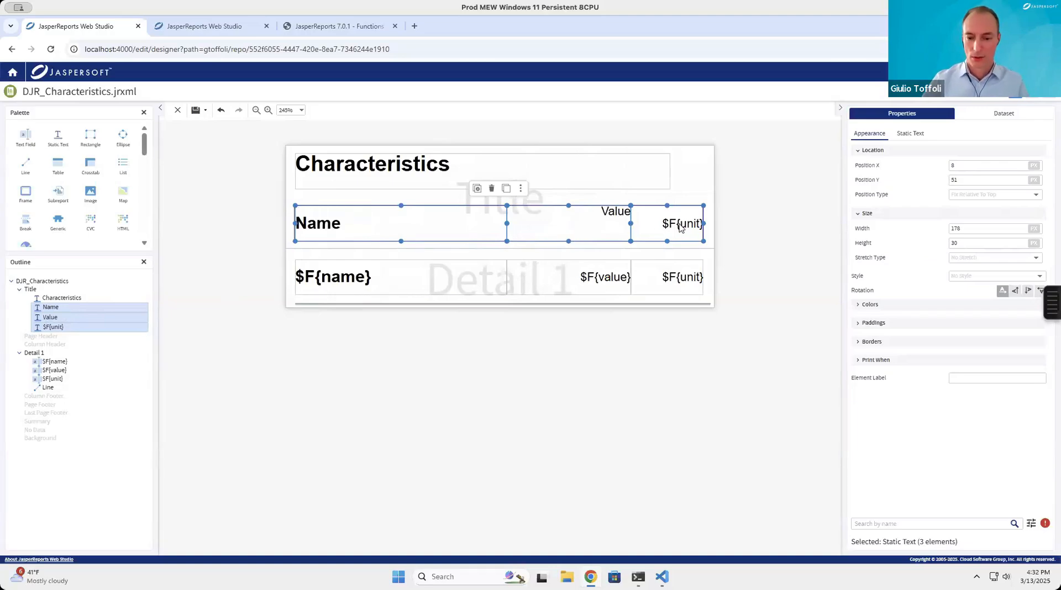
double_click(689, 224)
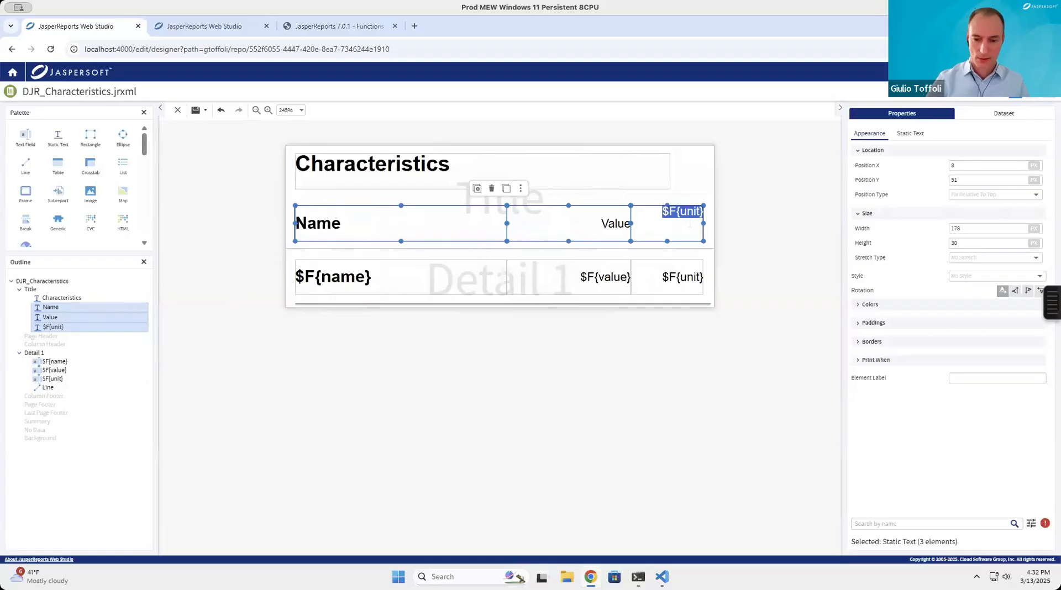
type("Unit")
left_click(772, 268)
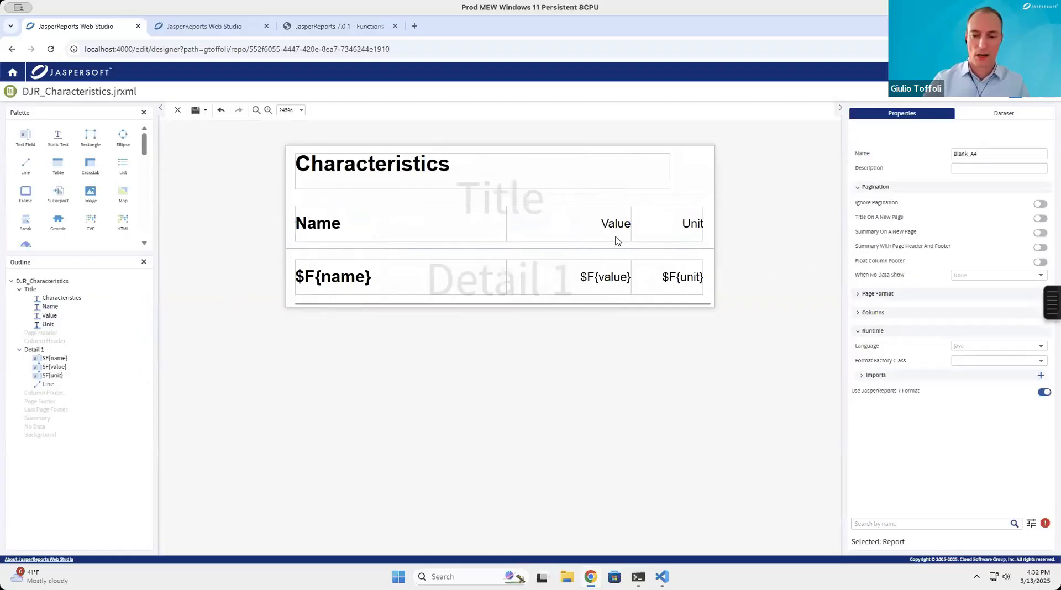
Make the Name, Value and Unit header labels bold and set their font size to 12.
left_click(706, 240)
left_click(663, 234)
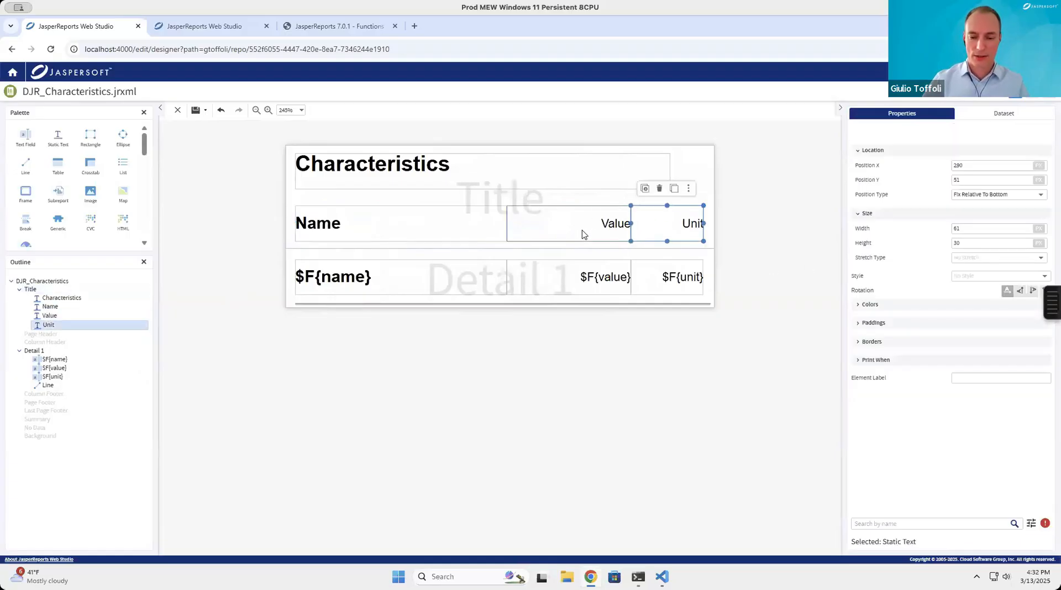
left_click(576, 231, "shift")
left_click(469, 227, "shift")
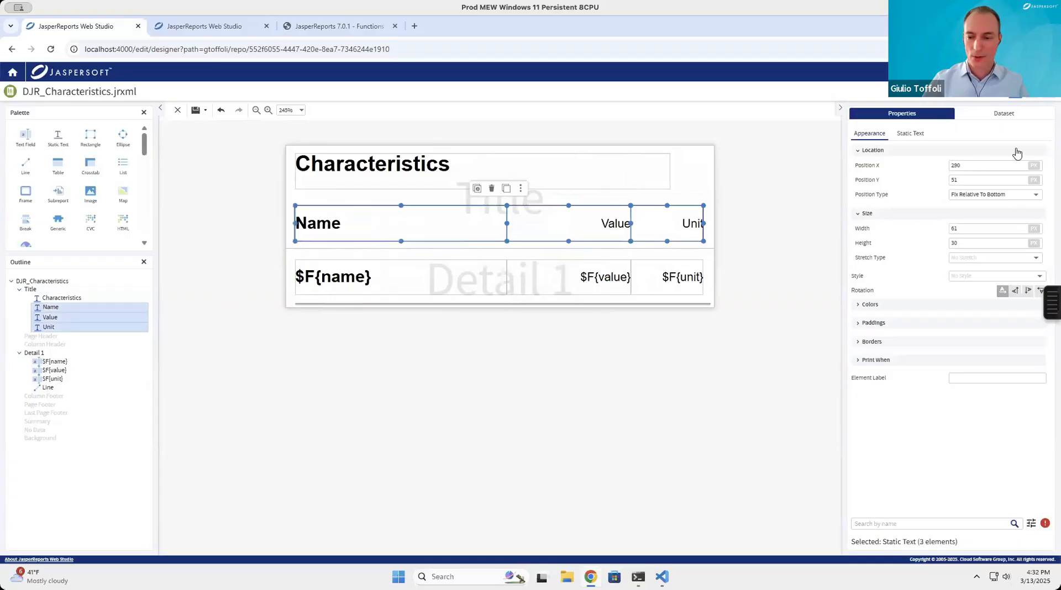
left_click(910, 134)
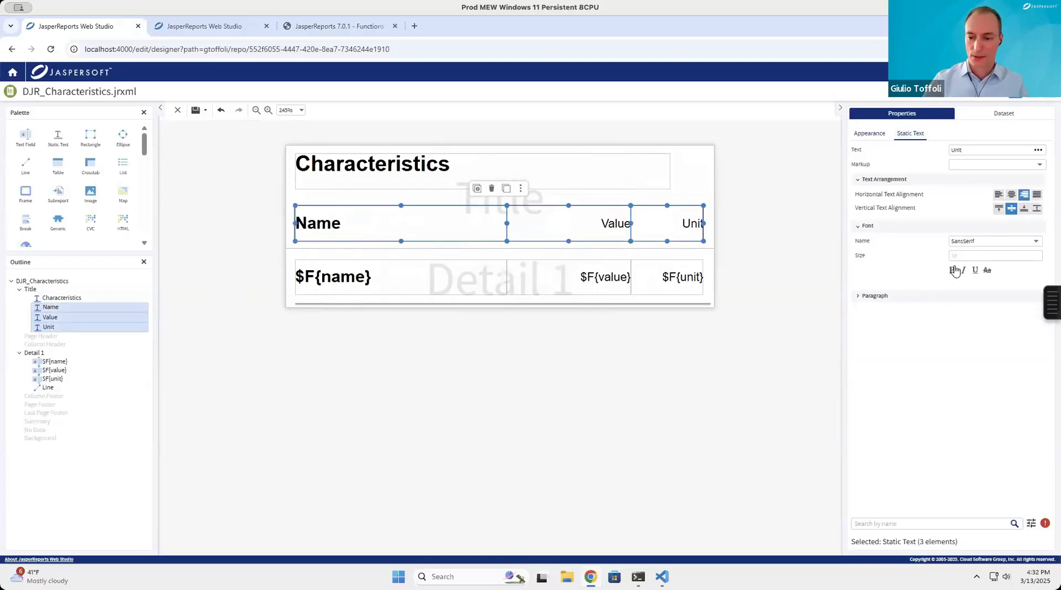
left_click(952, 271)
left_click(891, 258)
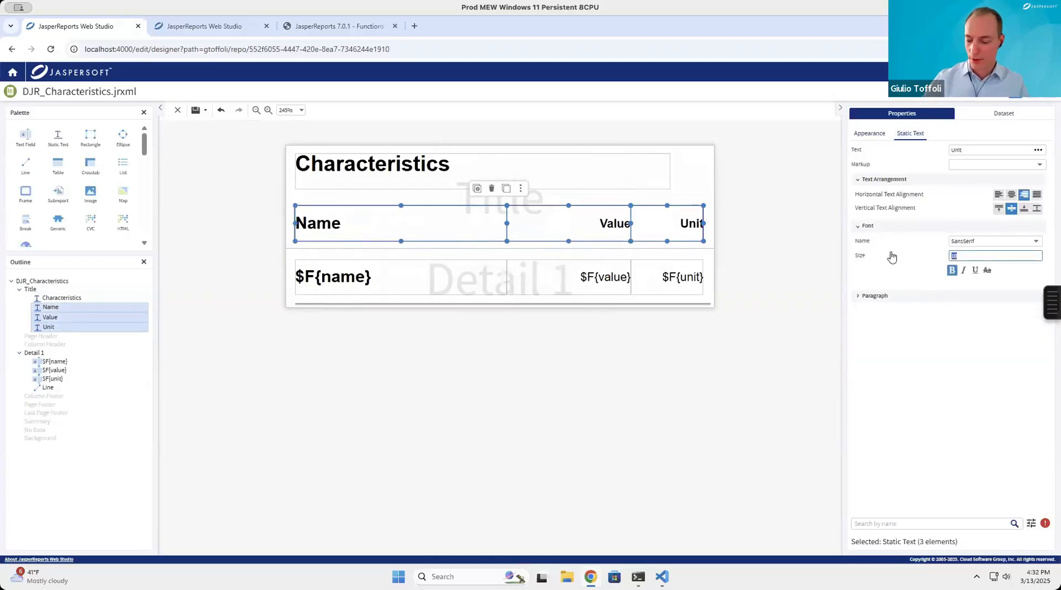
type("12")
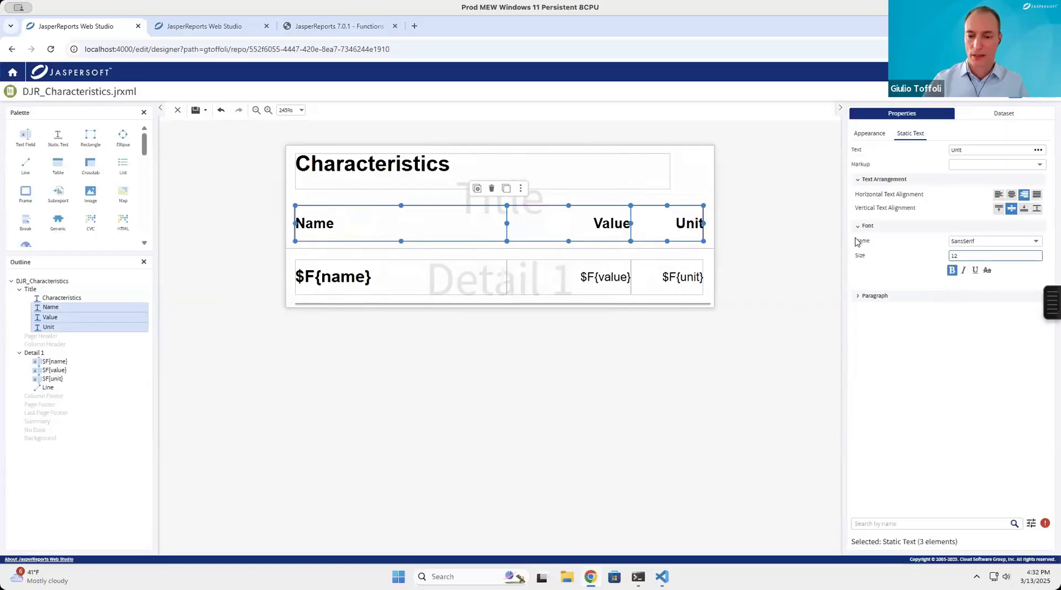
Give the Name, Value and Unit header labels a light grey F0F0F0 background color.
left_click(877, 135)
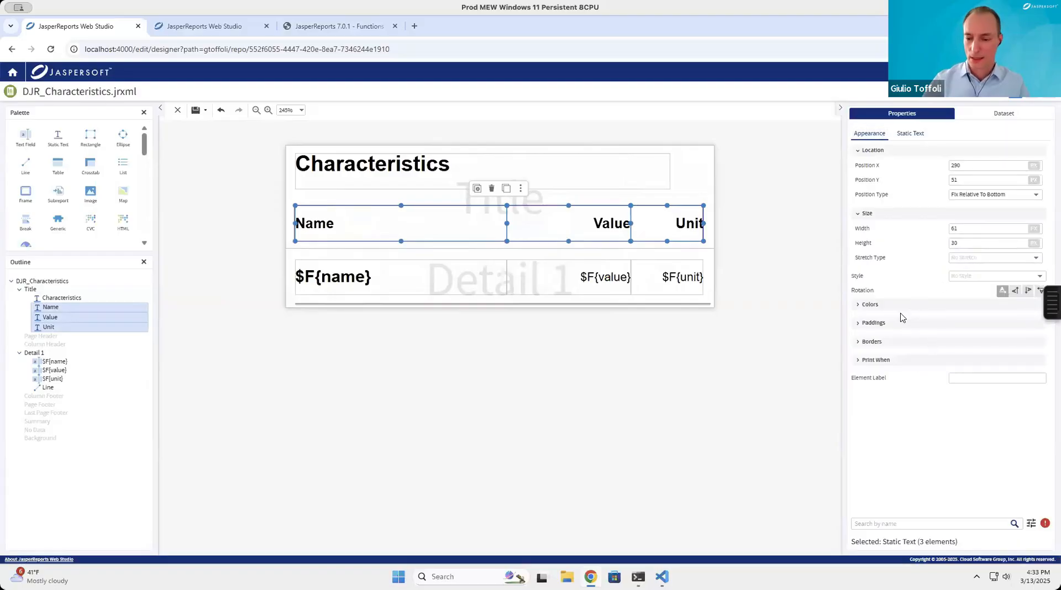
left_click(872, 306)
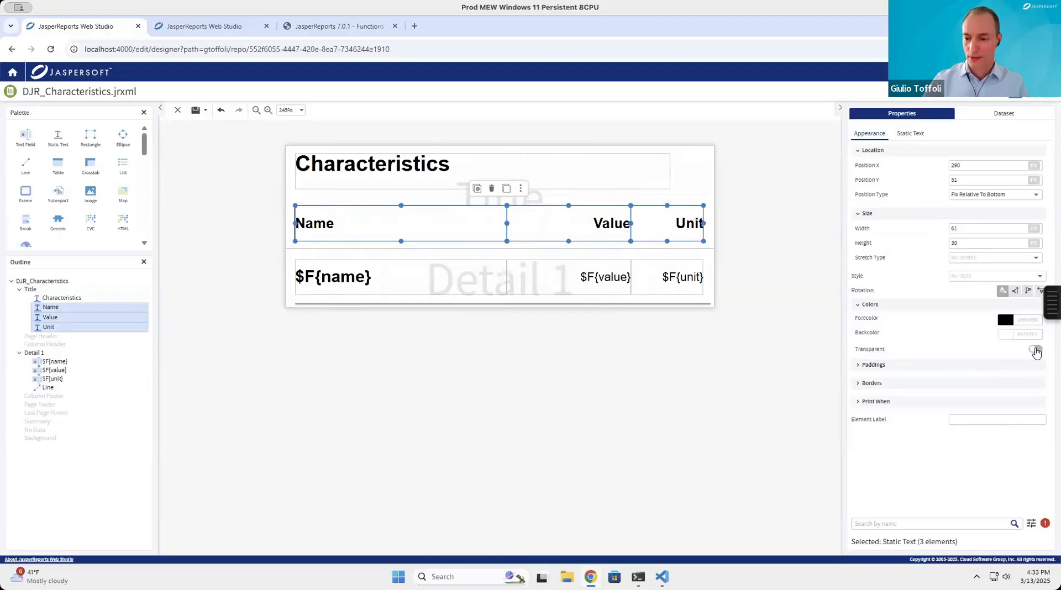
left_click(1005, 335)
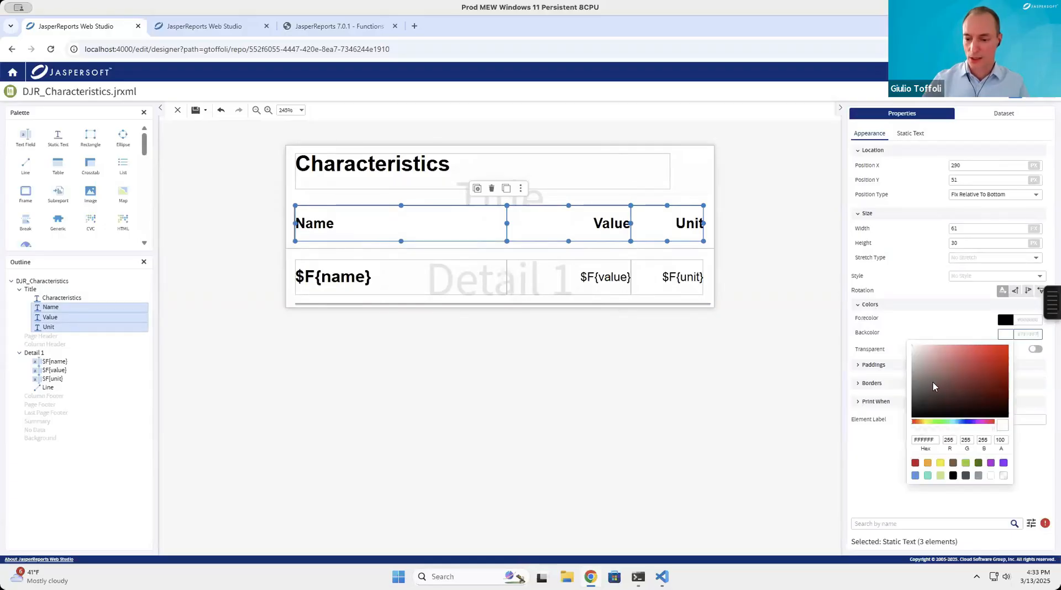
left_click_drag(900, 359, 901, 350)
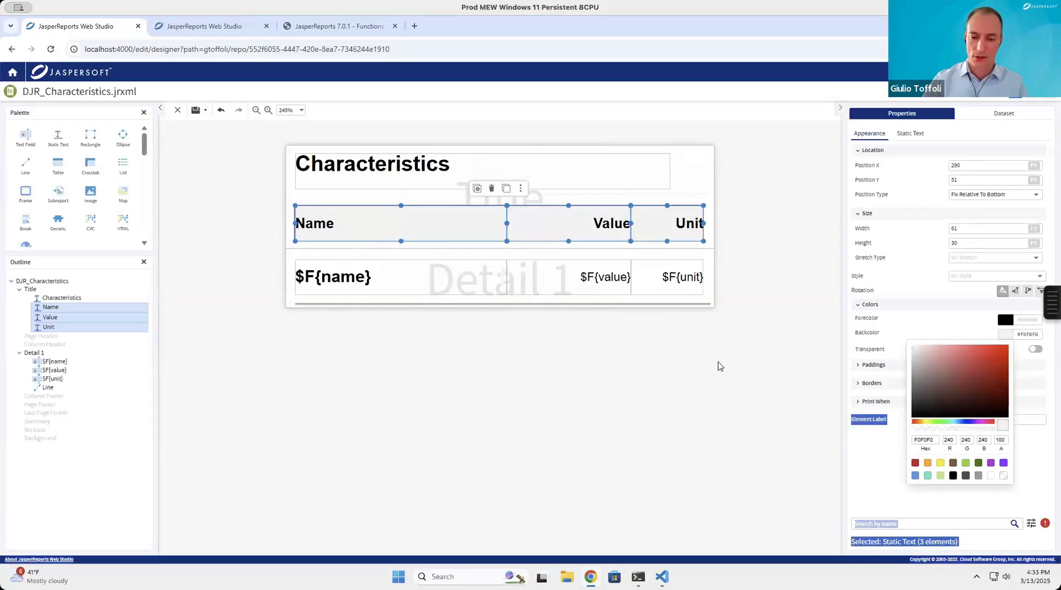
left_click(718, 365)
Preview the report output, return to the design layout, and open the main dataset's settings.
mouse_move(1035, 73)
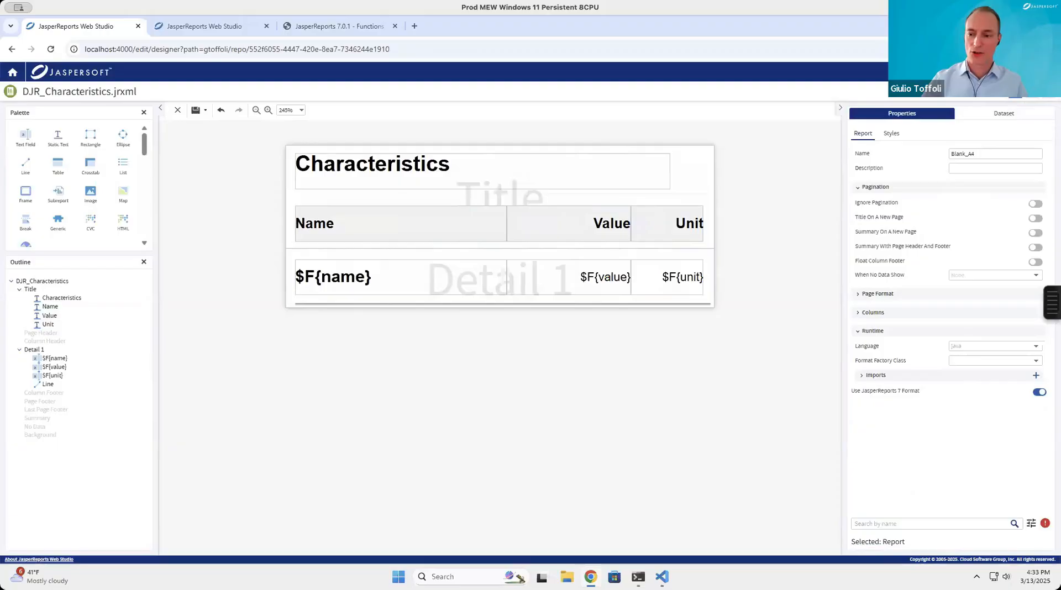
left_click(1048, 90)
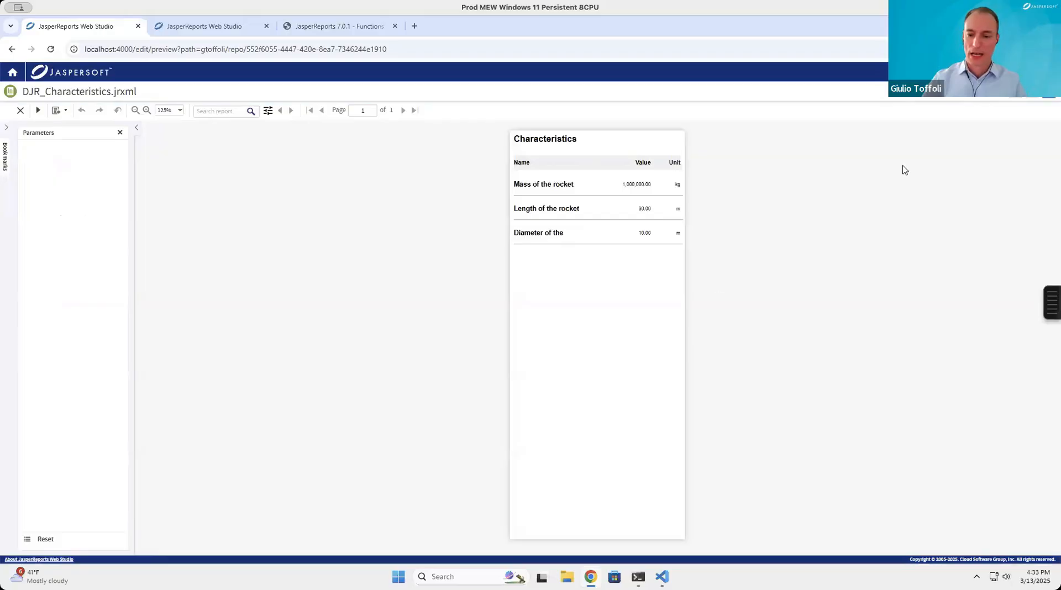
left_click(1017, 98)
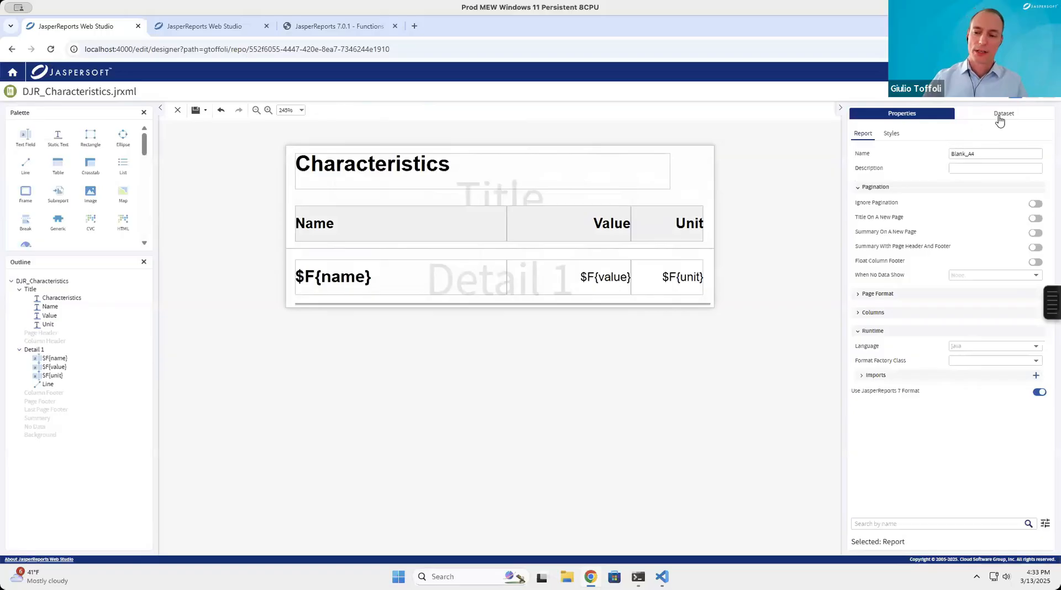
left_click(999, 116)
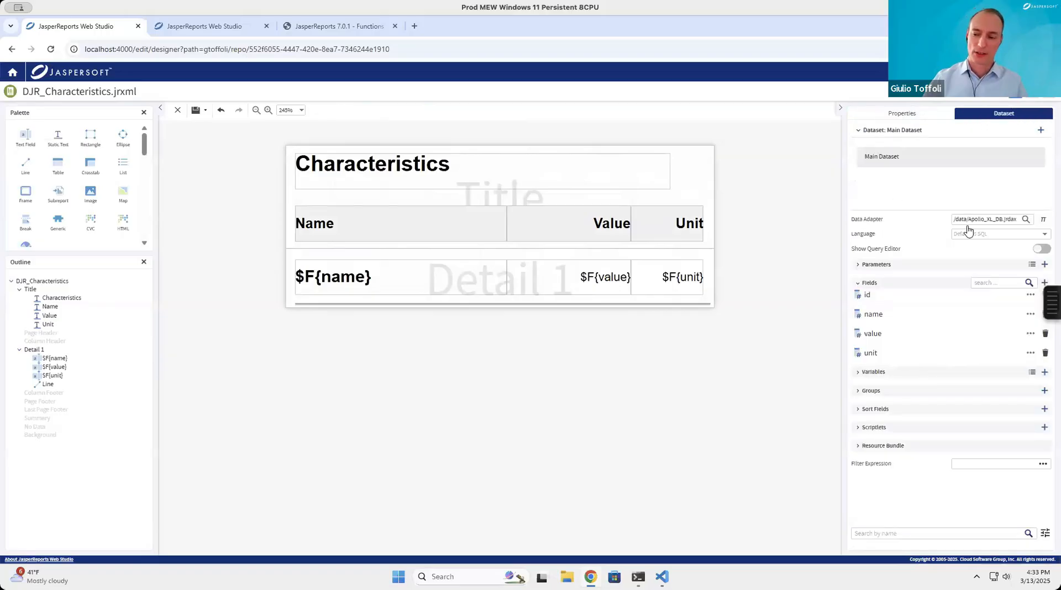
Select the path in the main dataset's data adapter setting and save the DJR_Characteristics report.
double_click(999, 219)
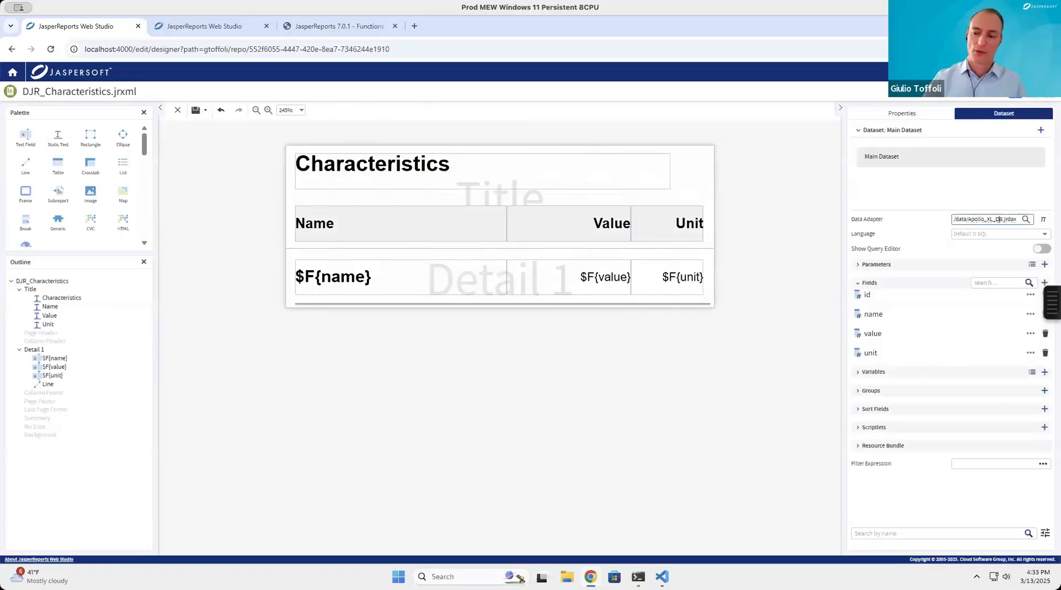
triple_click(999, 219)
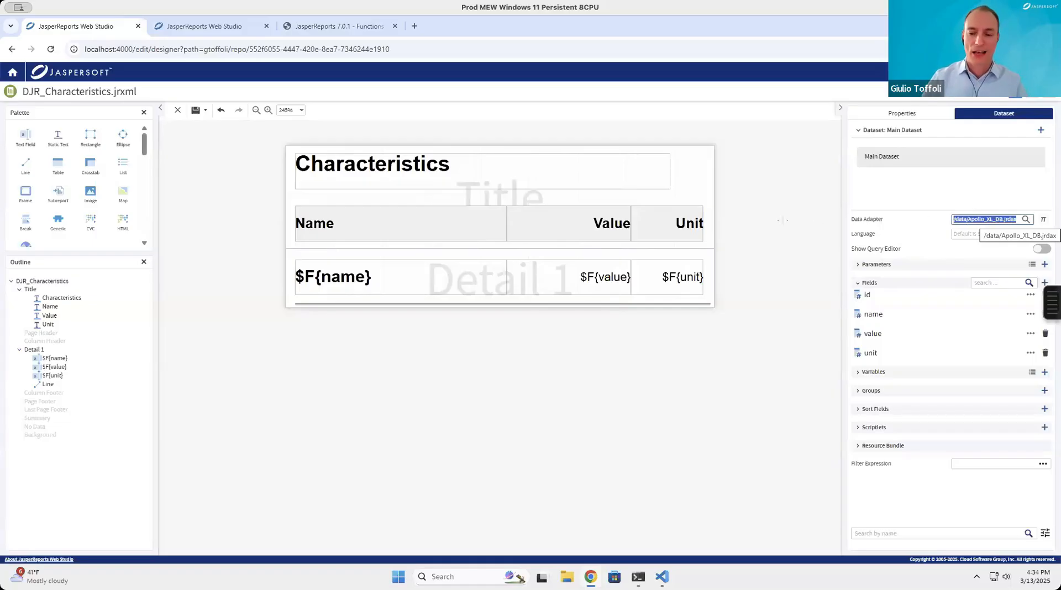
left_click(195, 111)
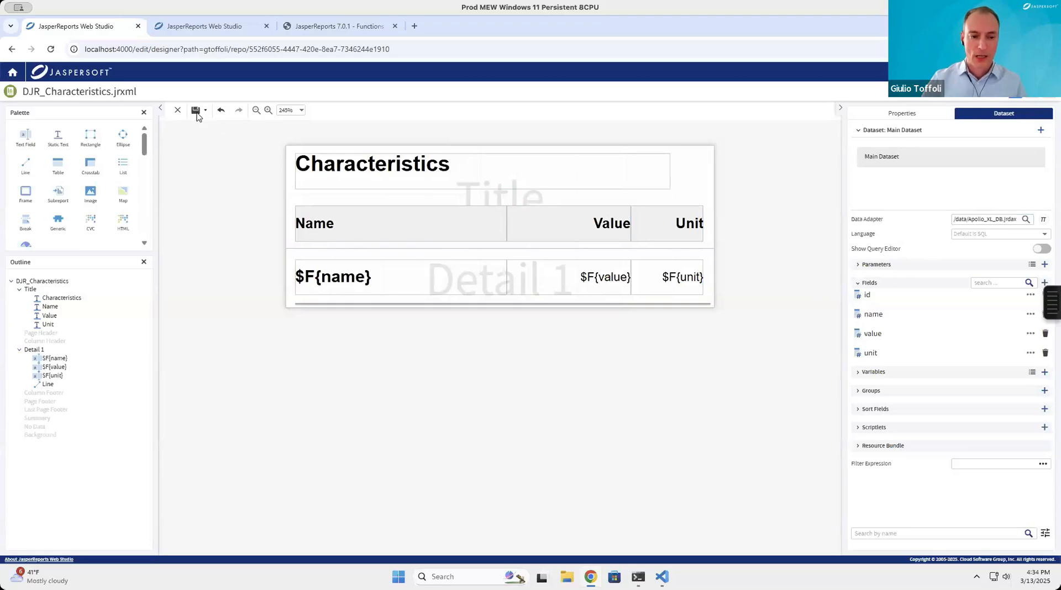
Delete the rectangle beside the Bill Of Material subreport in the Detail 1 band of the DRJ_master report.
left_click(191, 25)
left_click(595, 300)
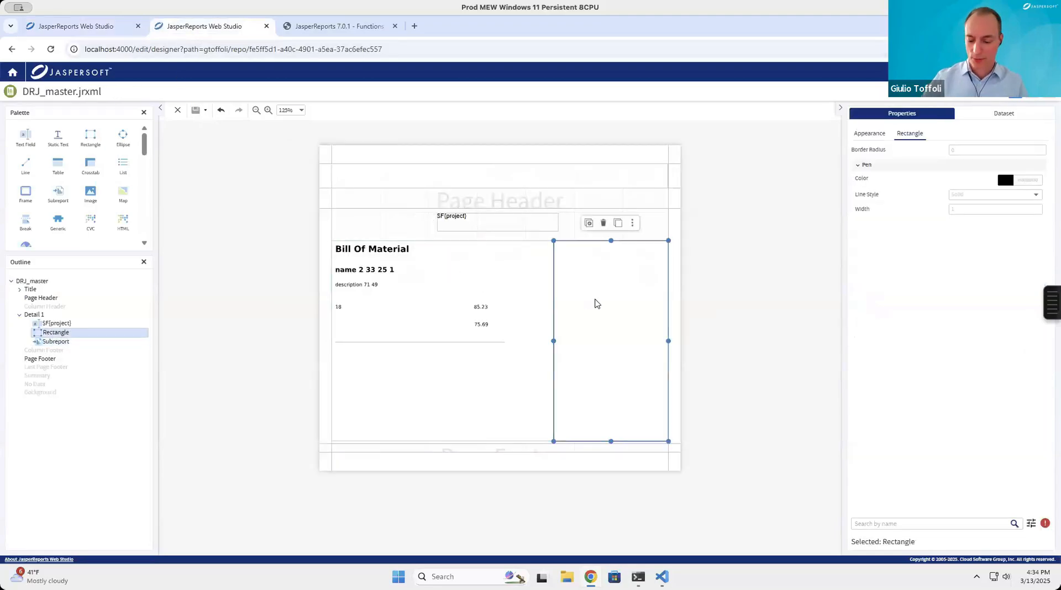
key("Delete")
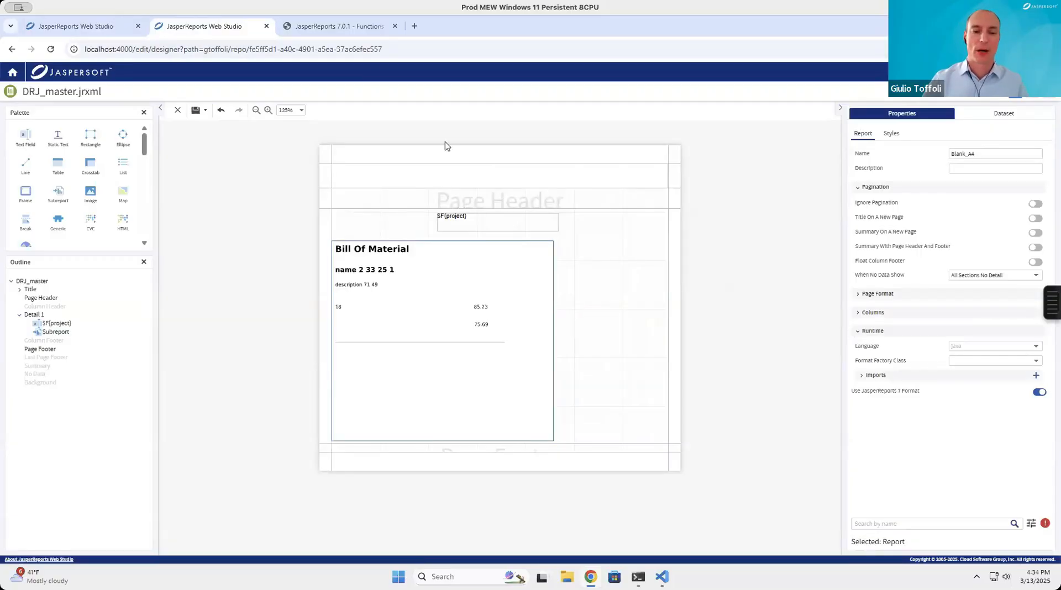
Measure the free space beside the DRJ_master subreport with a temporary rectangle about 189 by 50 px spanning to the page margin.
left_click(72, 26)
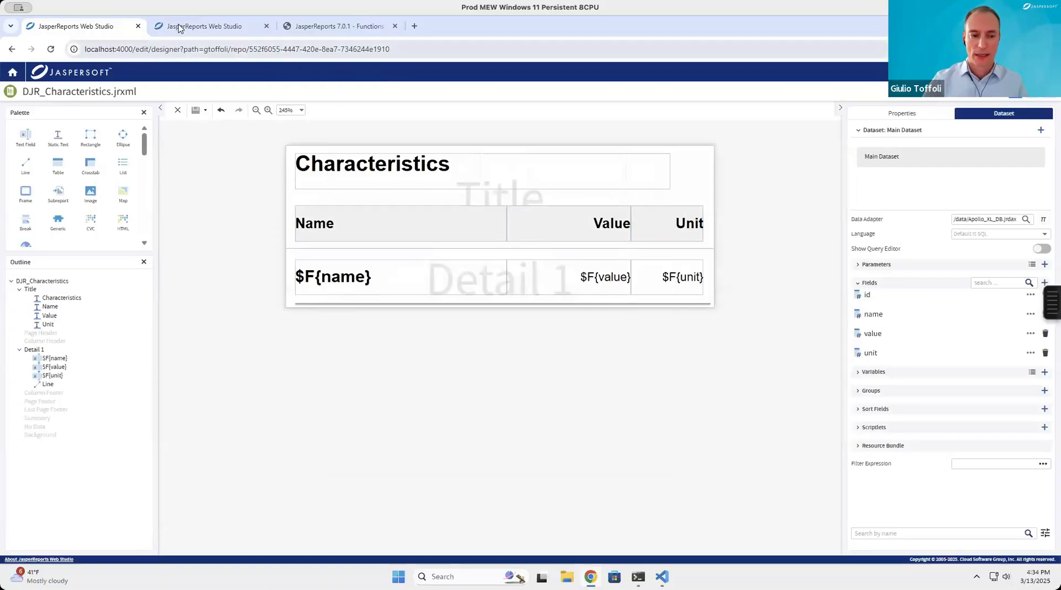
left_click(255, 27)
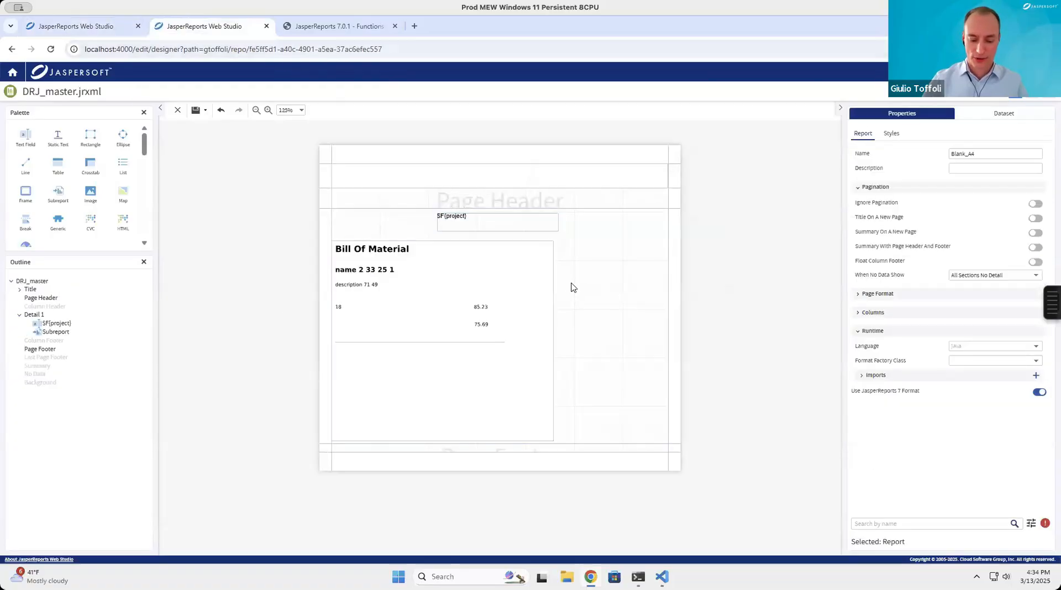
left_click(572, 287)
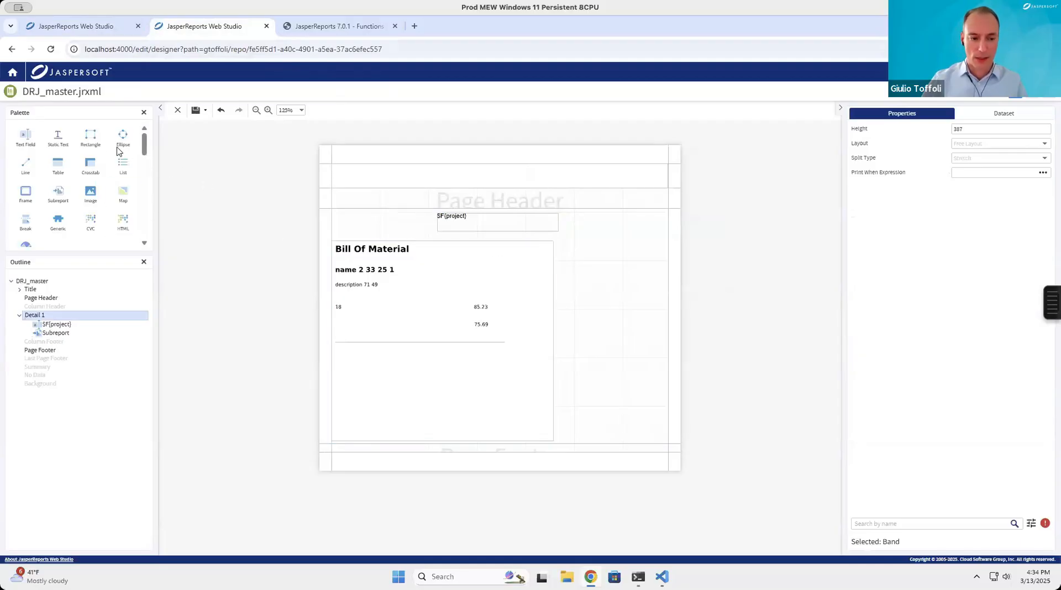
left_click_drag(91, 138, 619, 304)
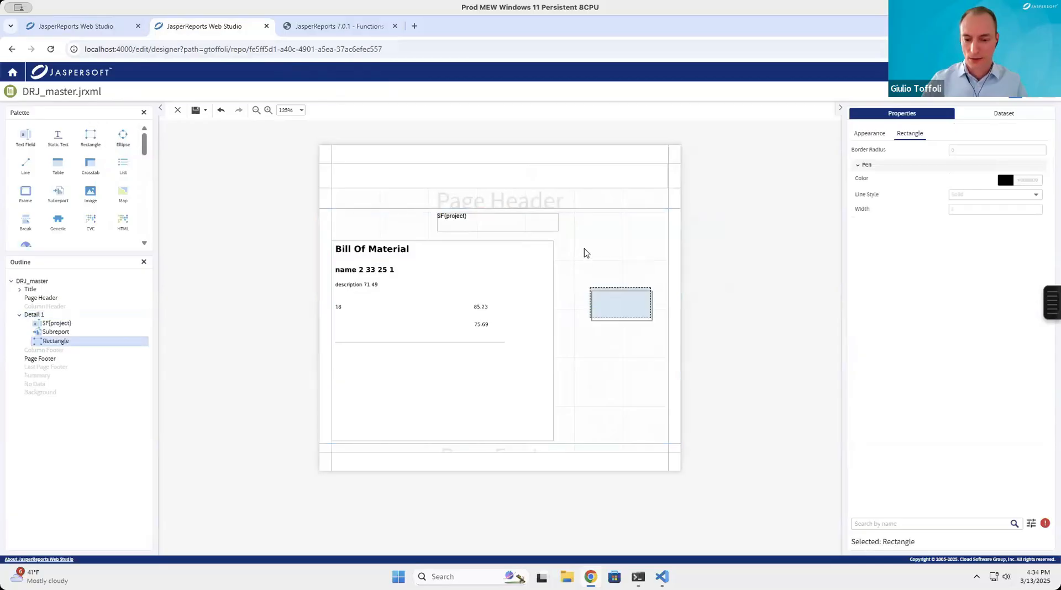
left_click_drag(584, 249, 668, 260)
left_click(600, 267)
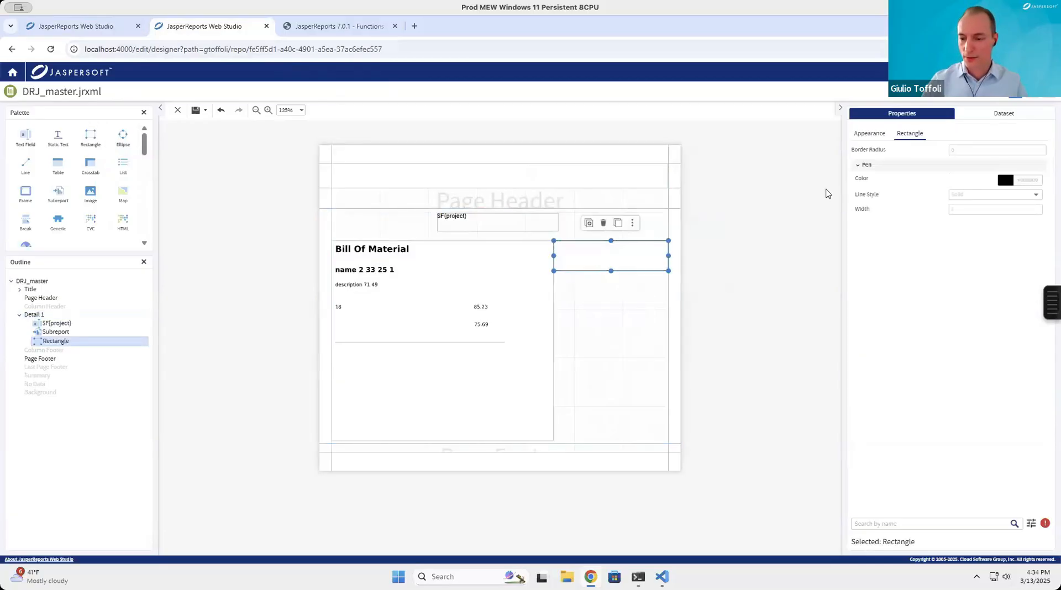
left_click(873, 136)
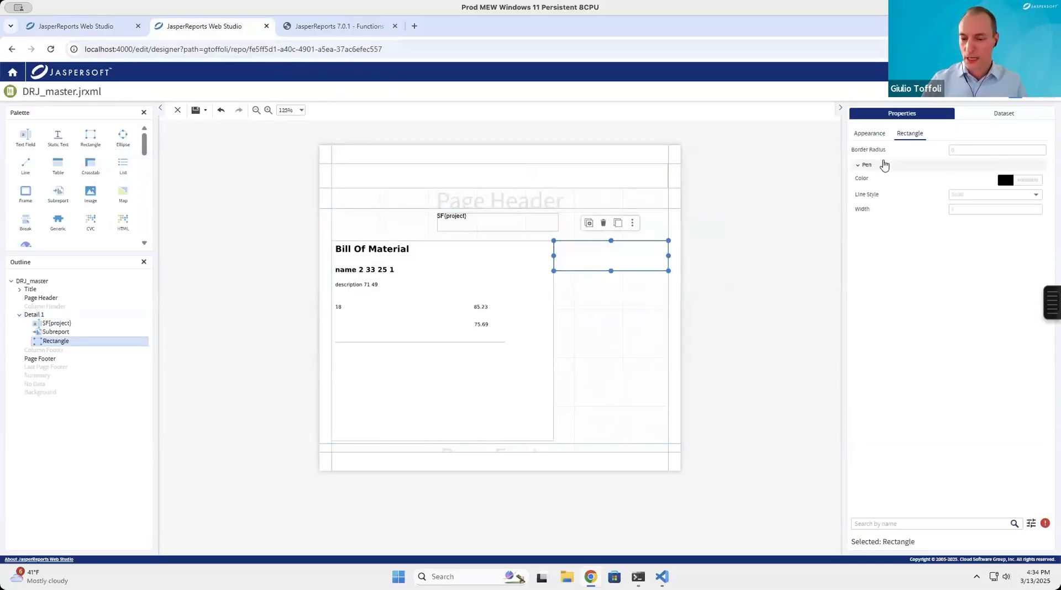
left_click(617, 266)
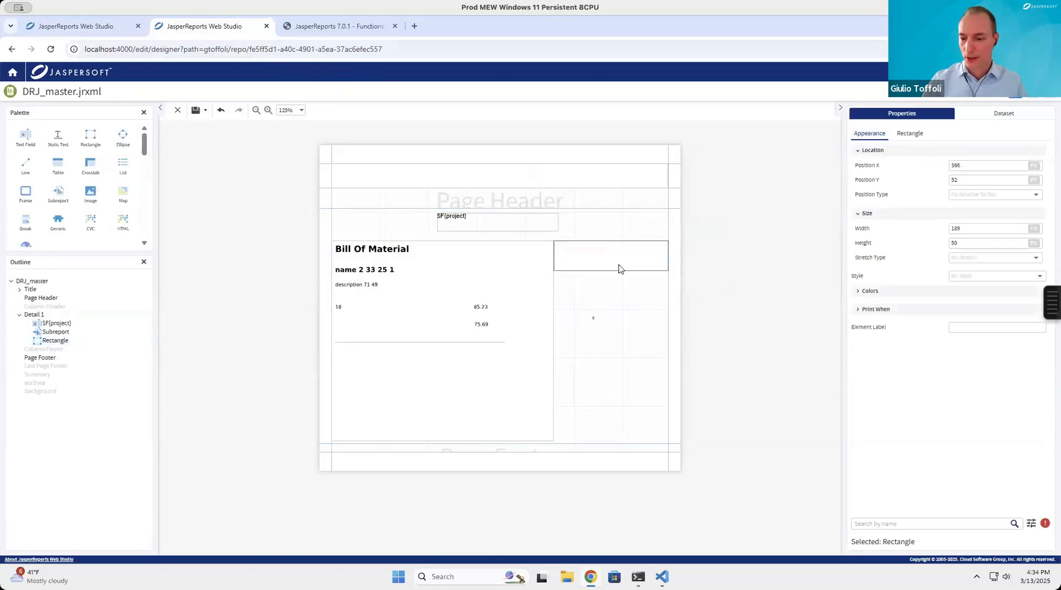
left_click(637, 265)
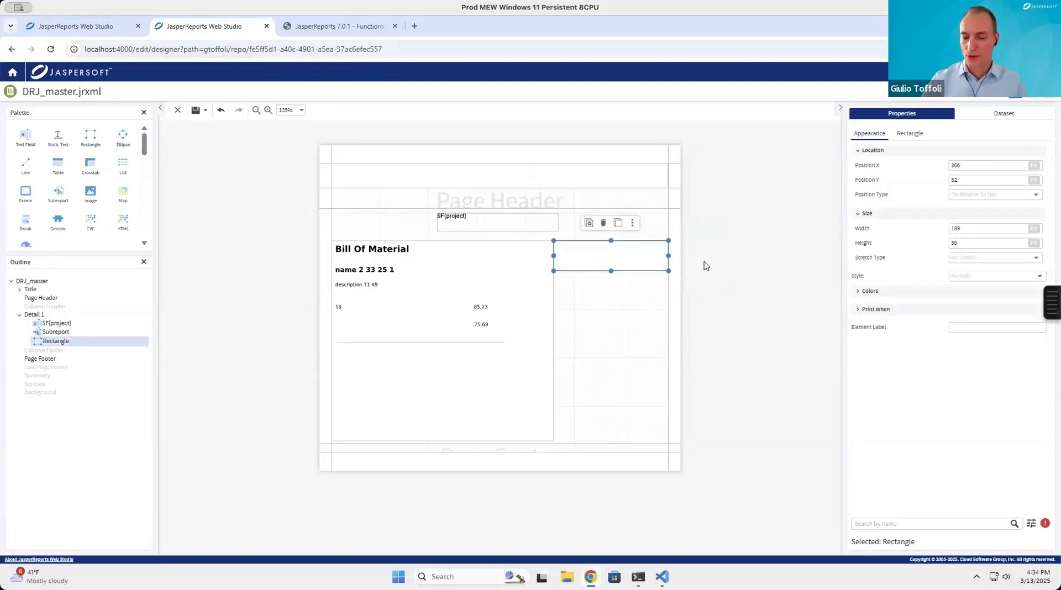
left_click(614, 264)
Set the page width of the DJR_Characteristics report to 190.
left_click(102, 24)
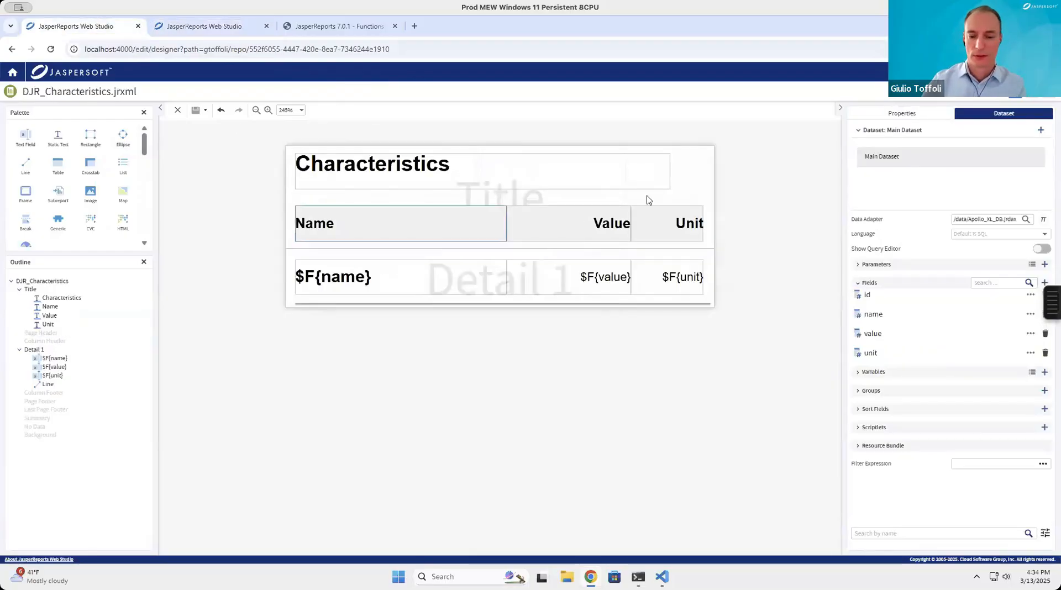
left_click(694, 194)
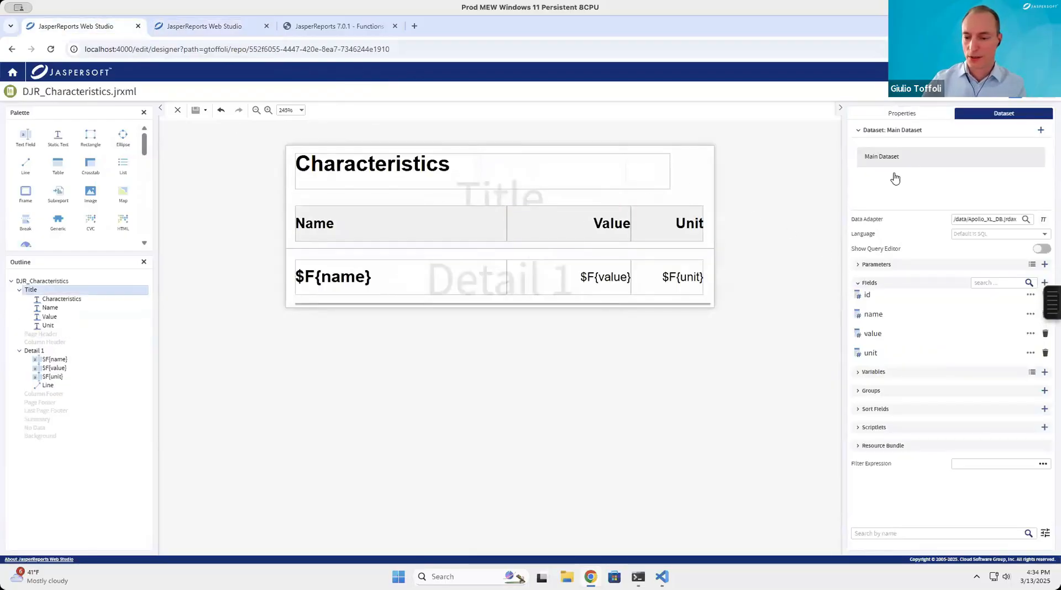
left_click(772, 213)
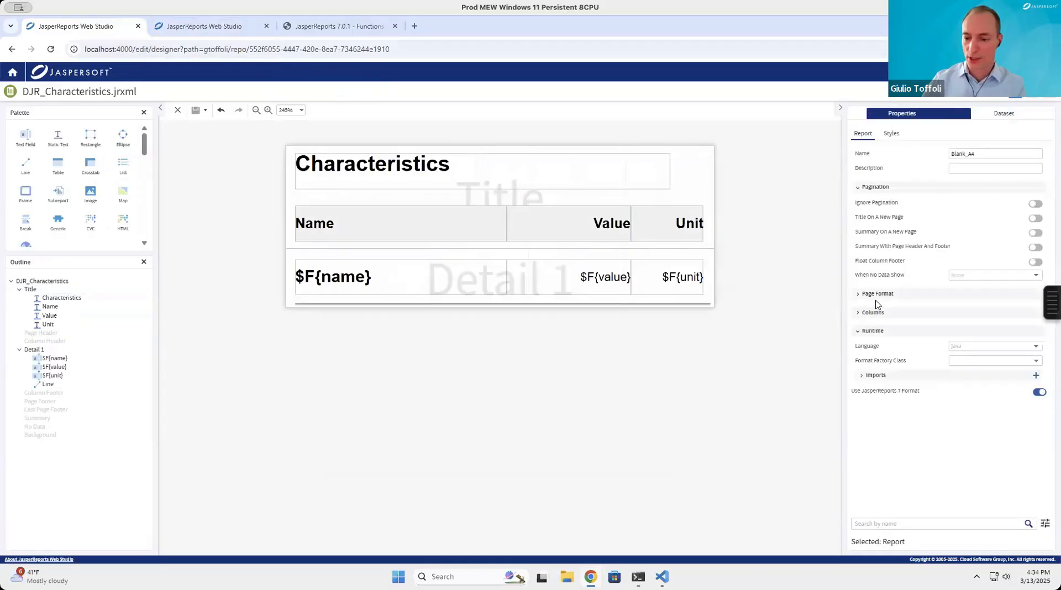
left_click(877, 298)
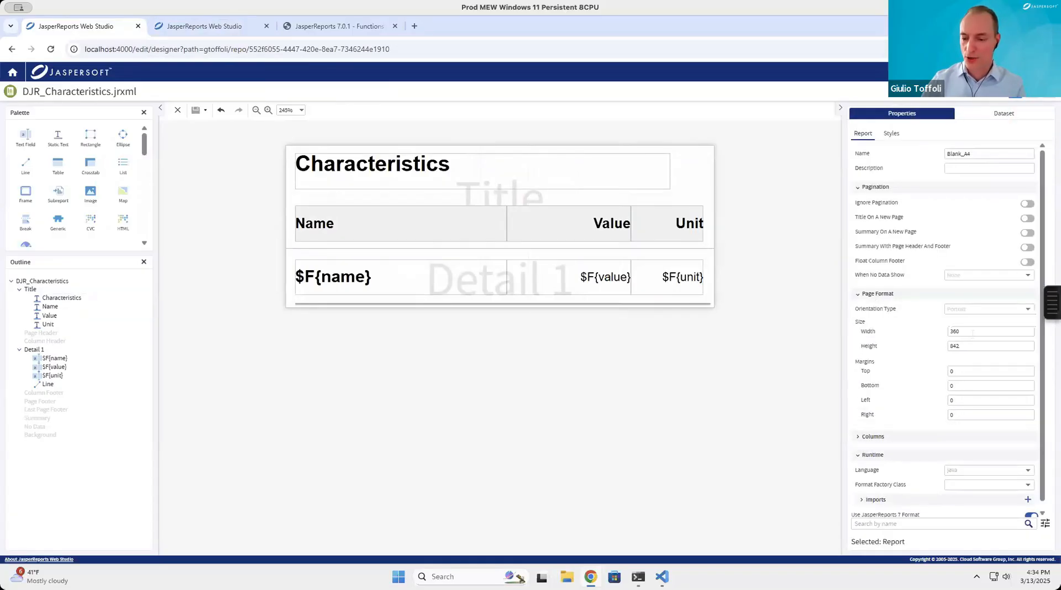
left_click(896, 333)
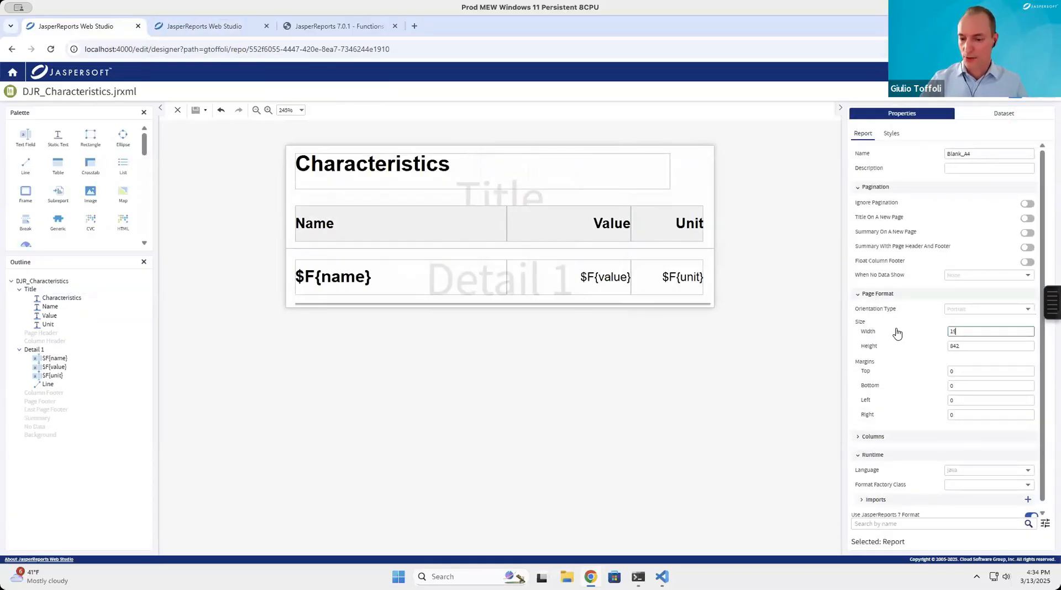
type("190")
key("Tab")
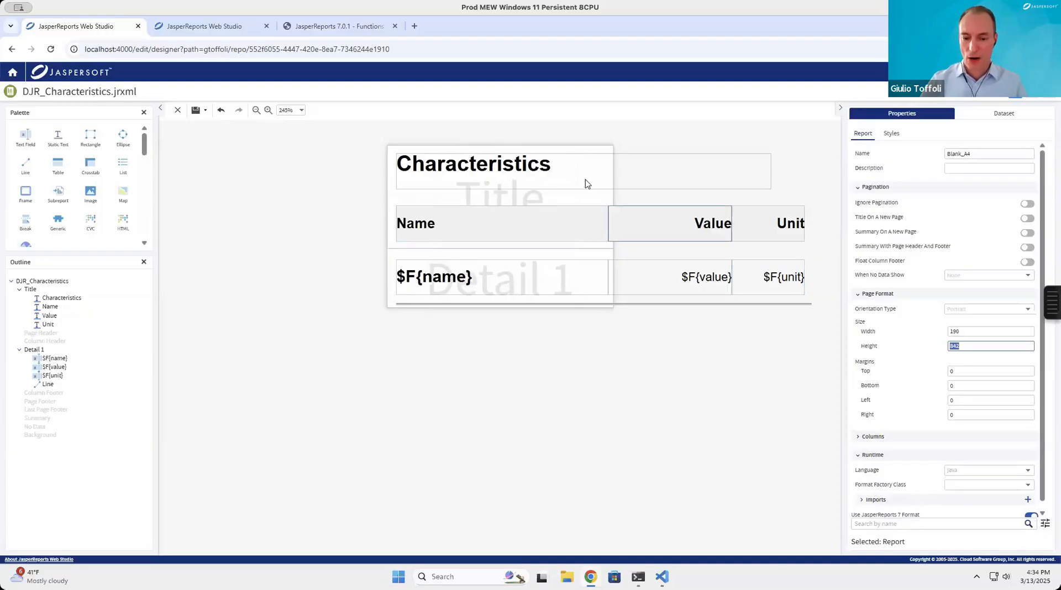
Narrow the Name label and field to about 74 px, and fit the Value pair, about 57 px wide, directly beside them.
left_click(535, 232)
left_click(552, 276, "shift")
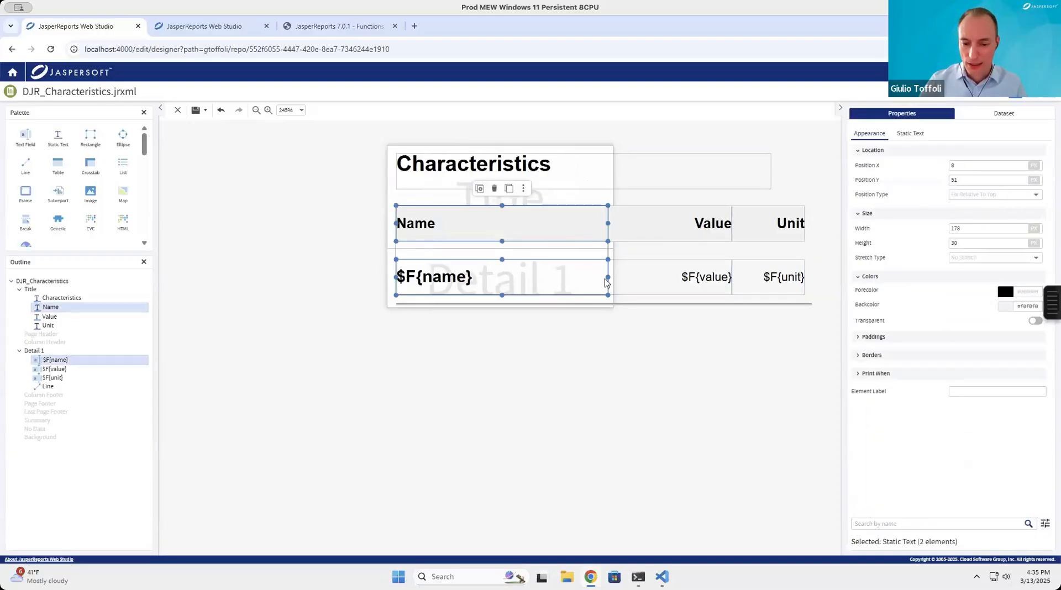
left_click_drag(608, 277, 484, 279)
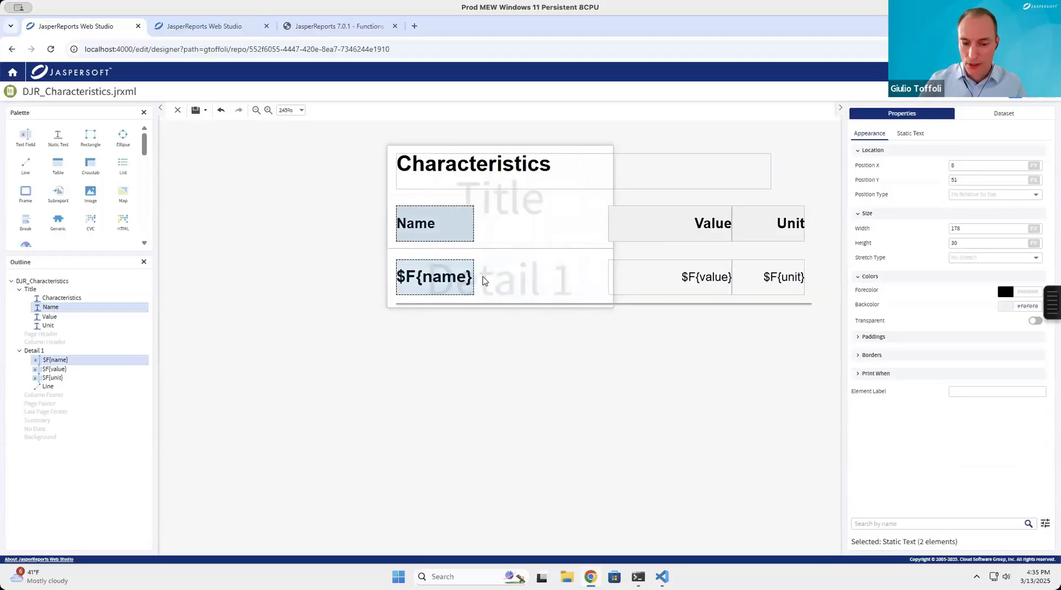
left_click(685, 224)
left_click(689, 276, "shift")
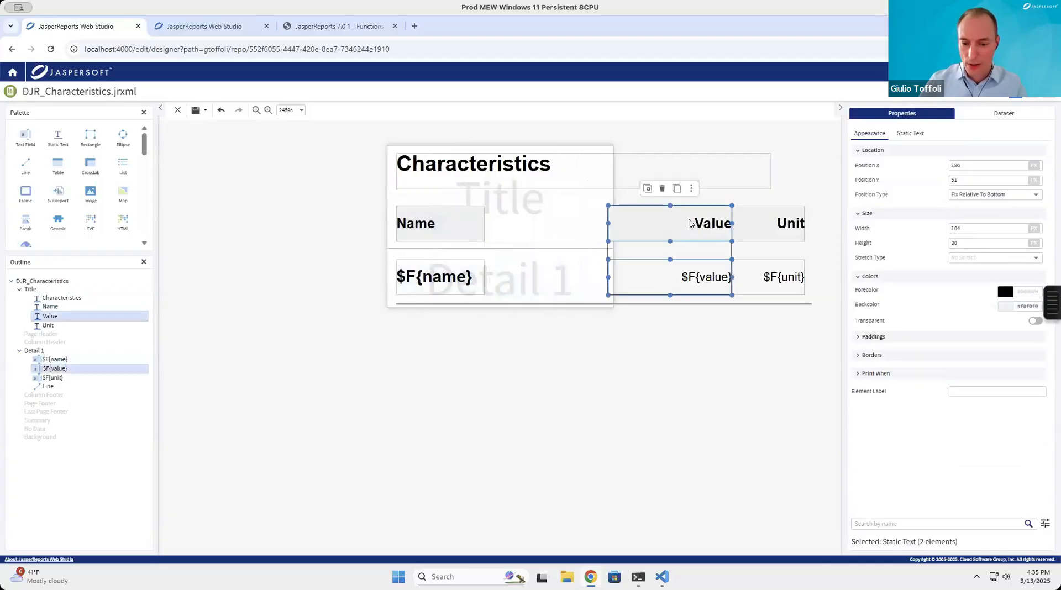
left_click_drag(683, 223, 551, 227)
Narrow the Unit label and $F{unit} field to about 32 px and place them directly beside the Value column.
left_click(794, 226)
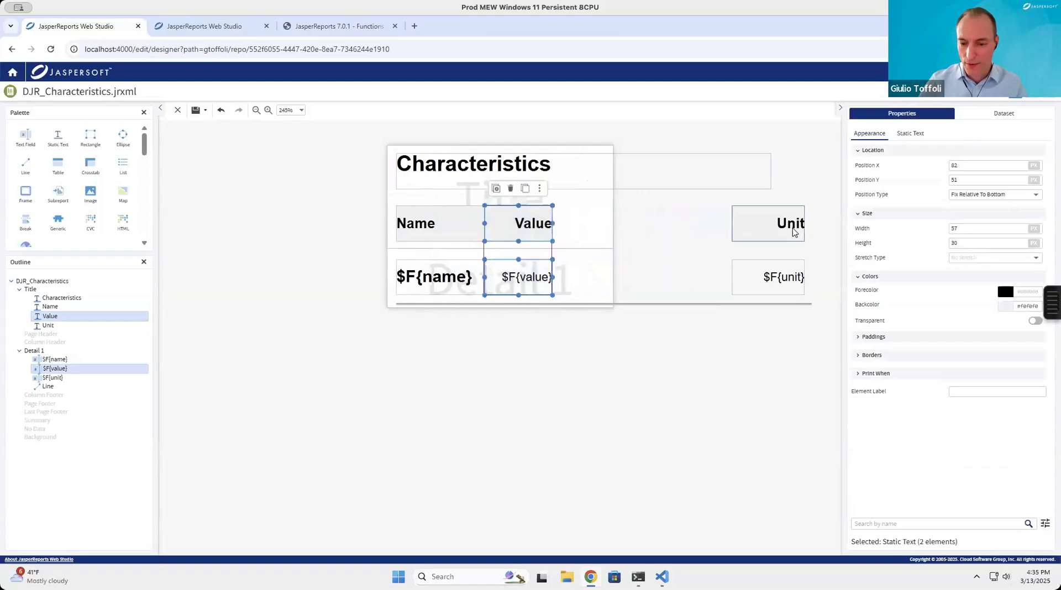
left_click(790, 278, "shift")
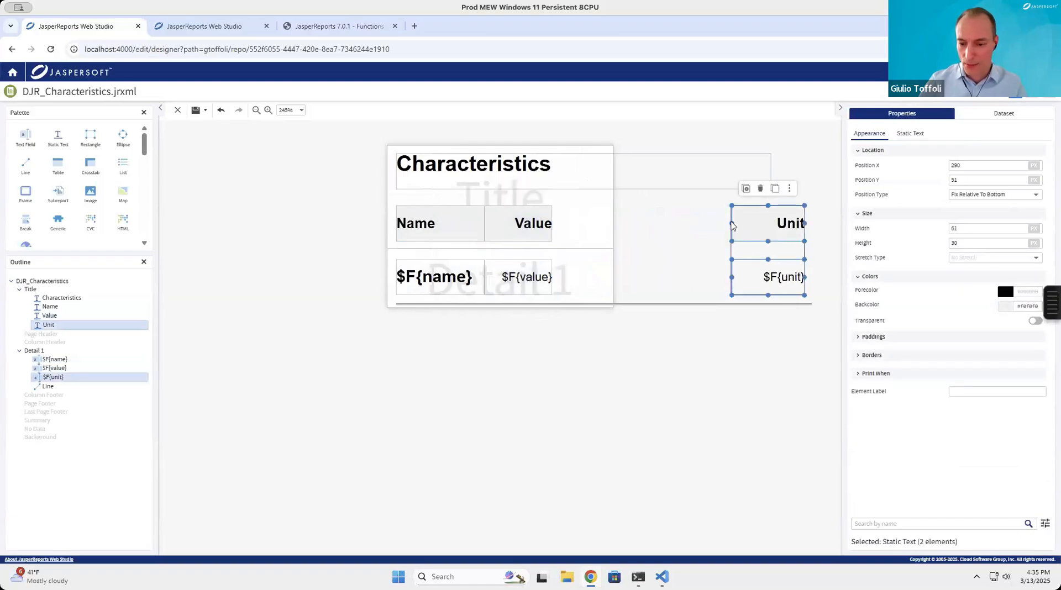
left_click_drag(729, 222, 786, 226)
left_click_drag(786, 226, 573, 229)
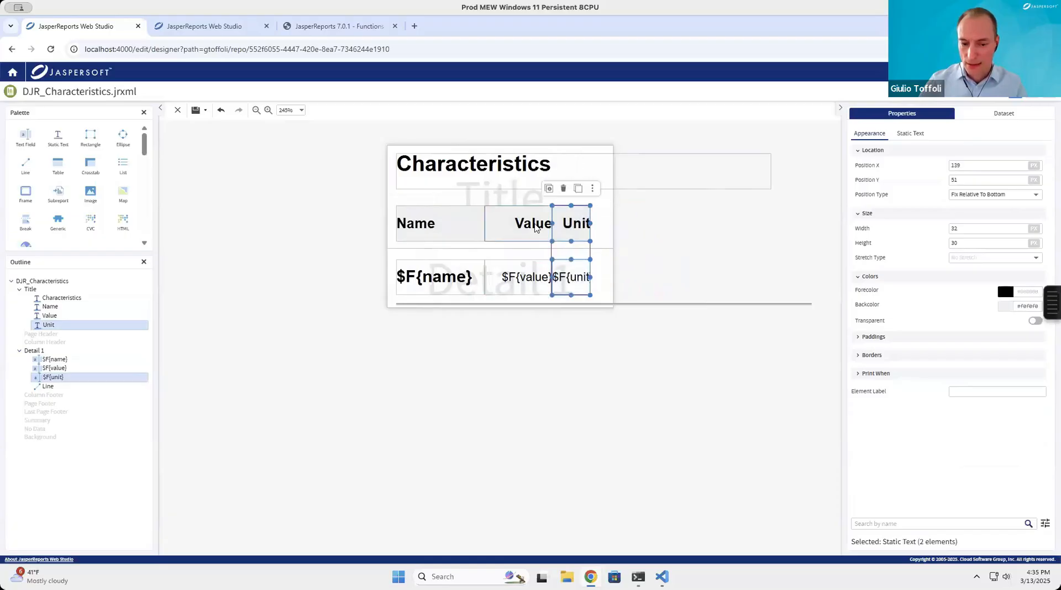
Shift the Value and Unit columns to the page's right edge and widen the Name label and $F{name} field to meet them.
left_click(535, 225, "shift")
left_click(535, 279, "shift")
left_click_drag(536, 277, 504, 280)
left_click(475, 238)
left_click(475, 276, "shift")
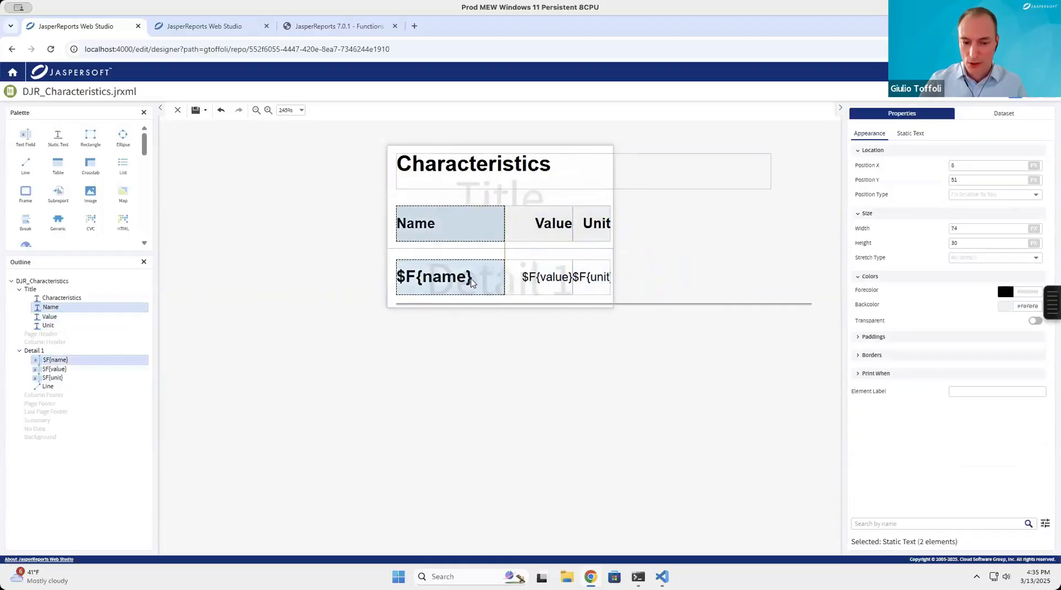
Set the font size of the $F{name} field in the Detail 1 band to 10.
left_click(495, 322)
left_click(481, 282)
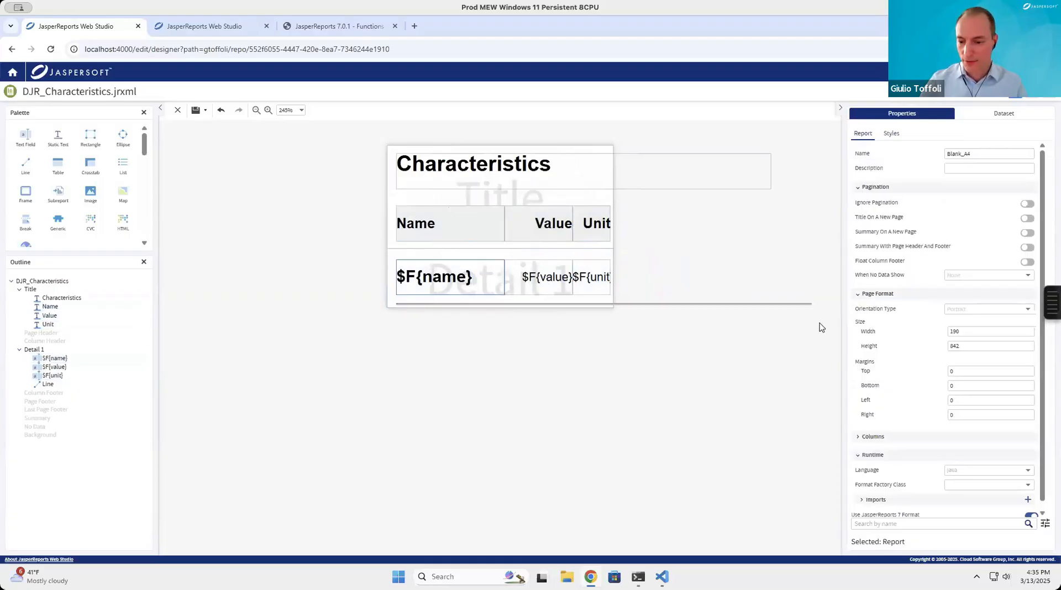
left_click(917, 330)
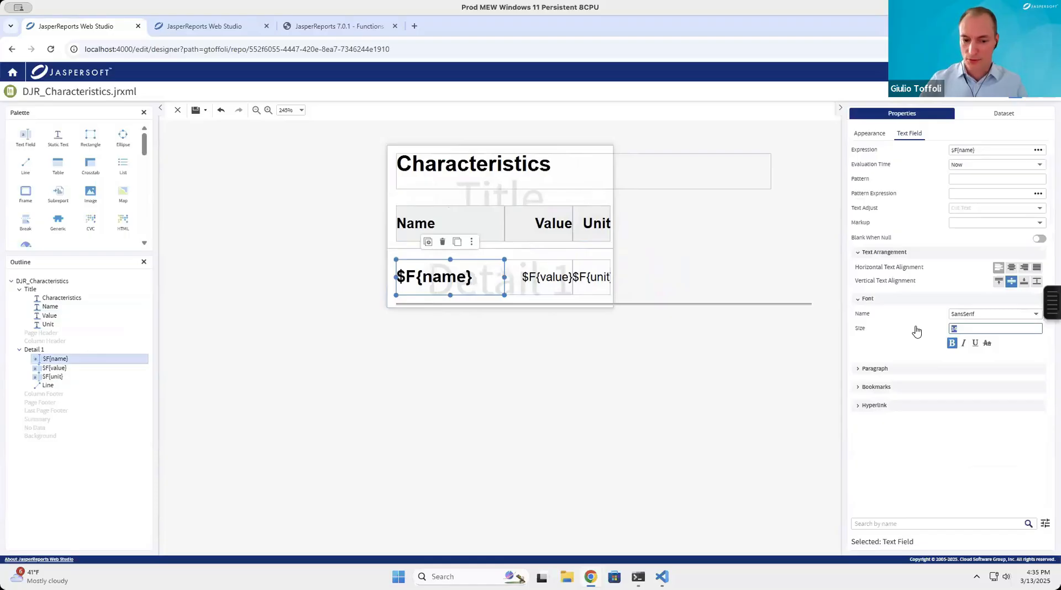
type("10")
key("Tab")
left_click(684, 345)
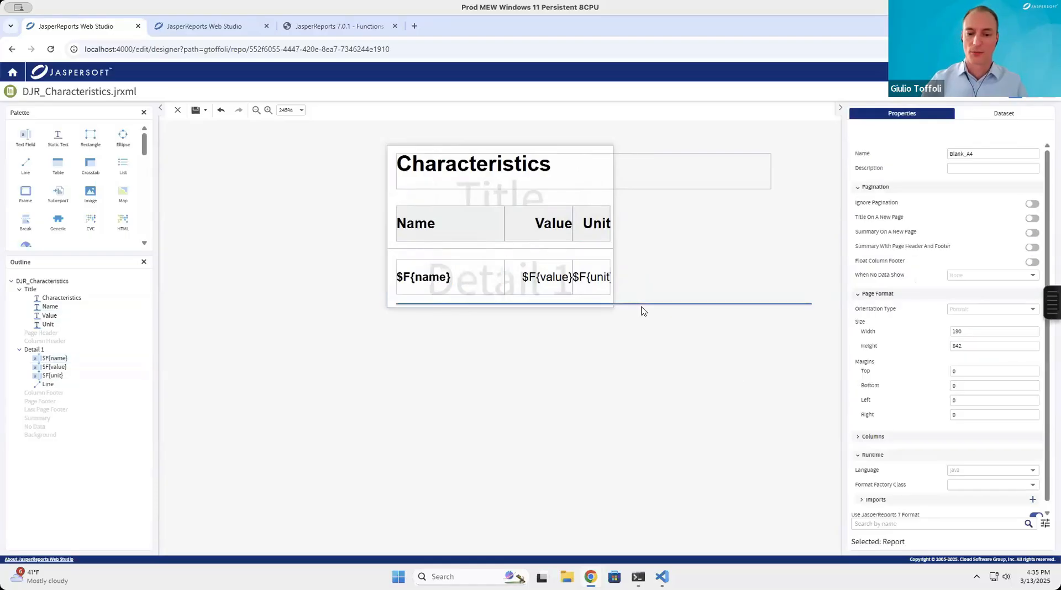
Shorten the Characteristics title label to the table's right edge and the Detail 1 line to about 180 px.
left_click(695, 184)
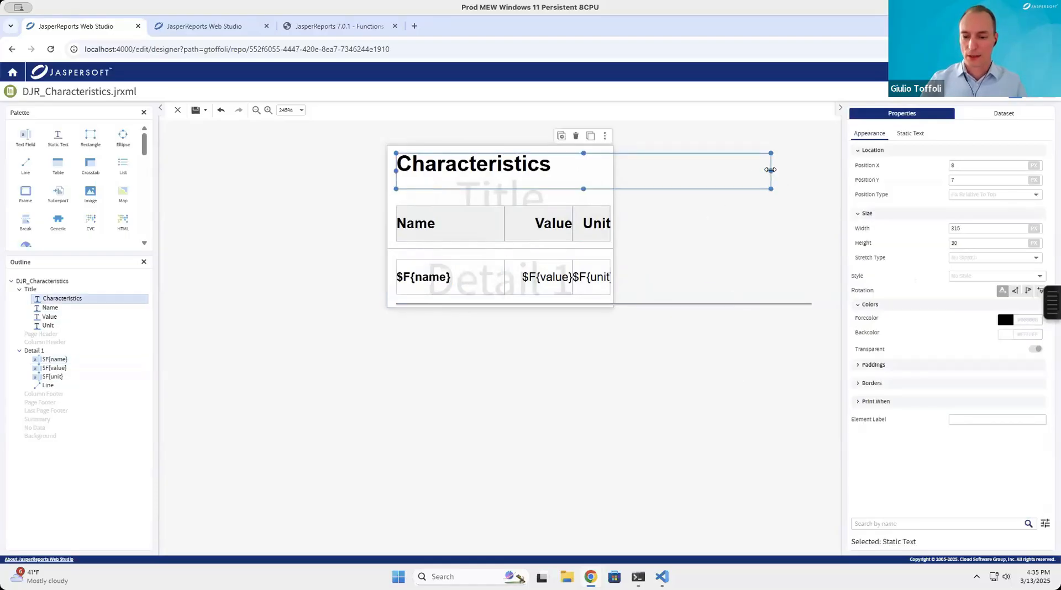
left_click_drag(771, 170, 611, 173)
left_click(807, 305)
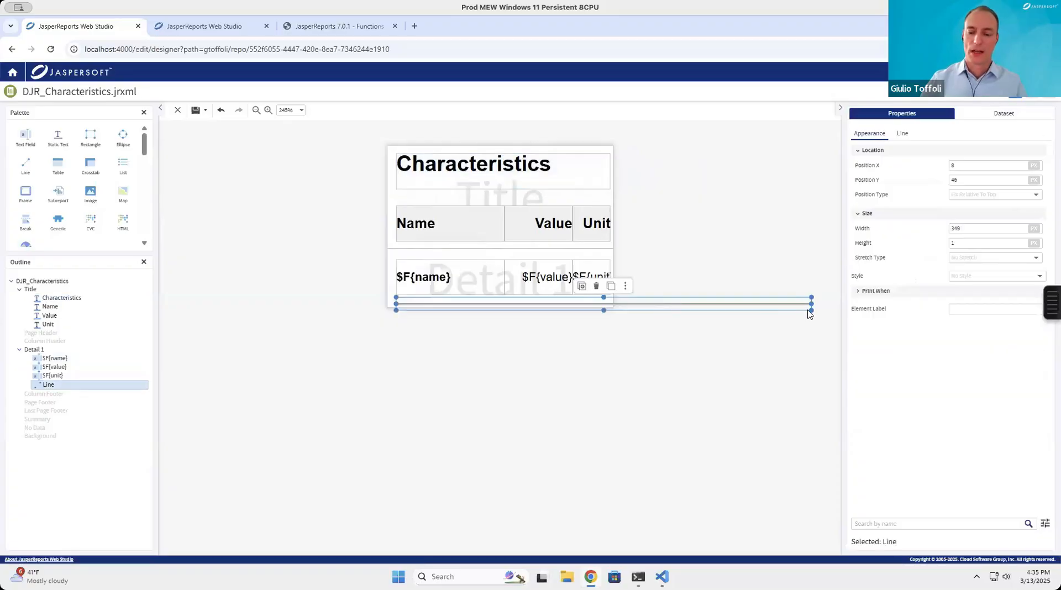
left_click_drag(799, 303, 611, 302)
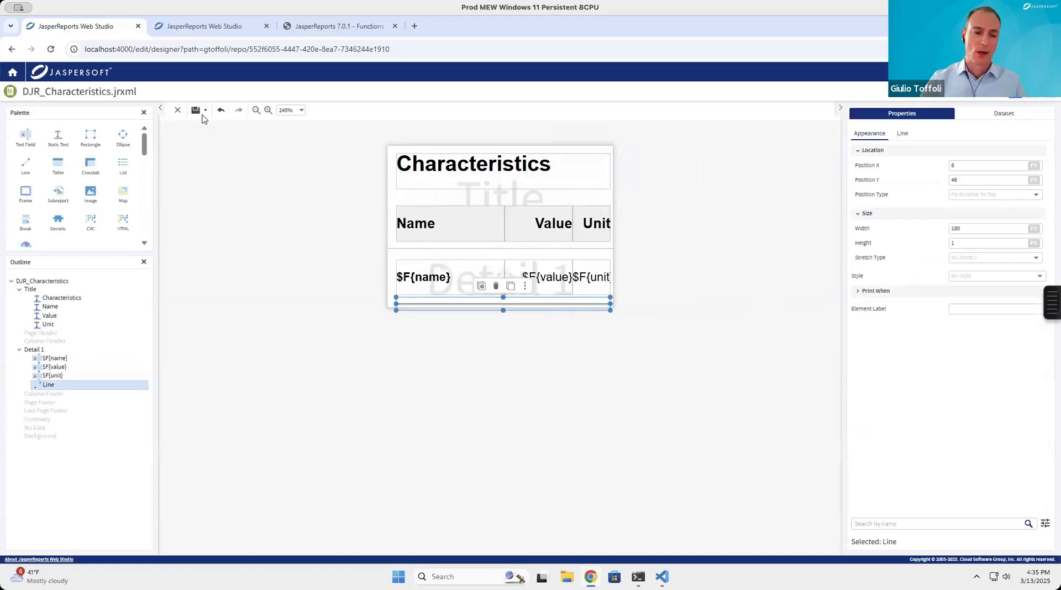
Save and preview the DJR_Characteristics report, and return to the DRJ_master report.
left_click(197, 113)
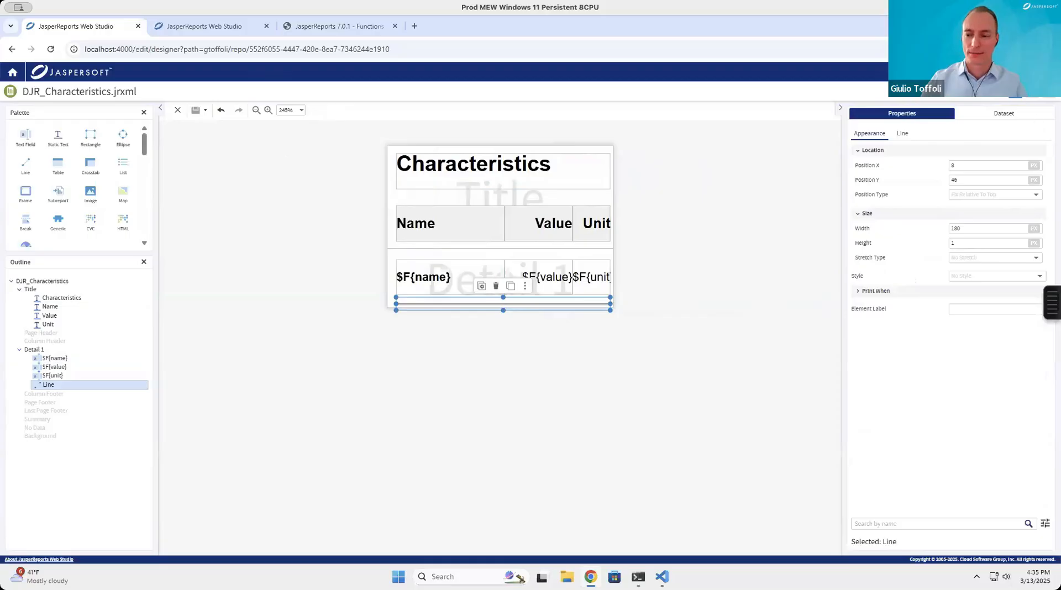
left_click(1049, 92)
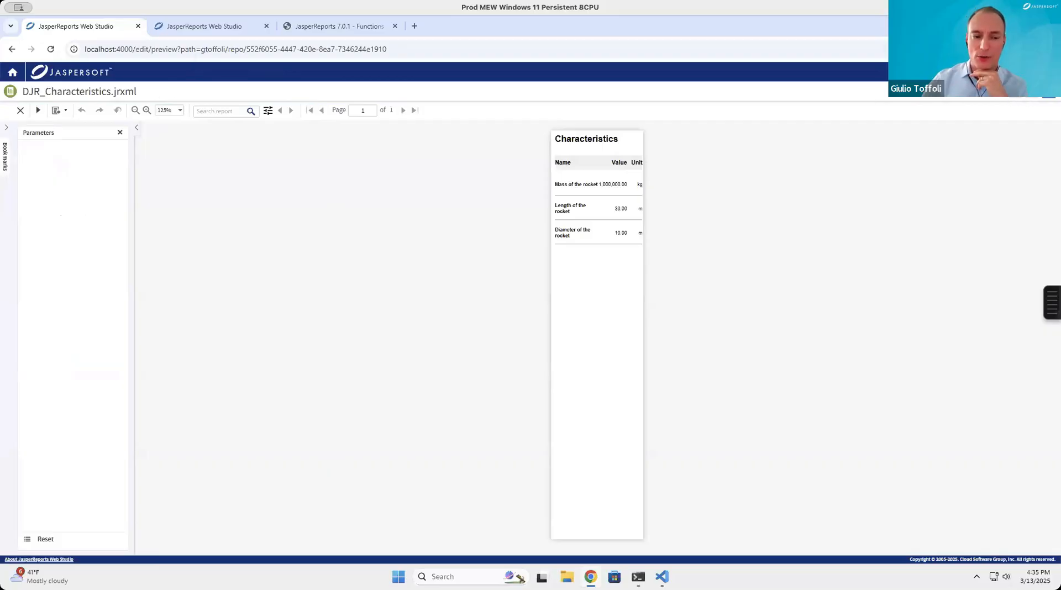
left_click(200, 29)
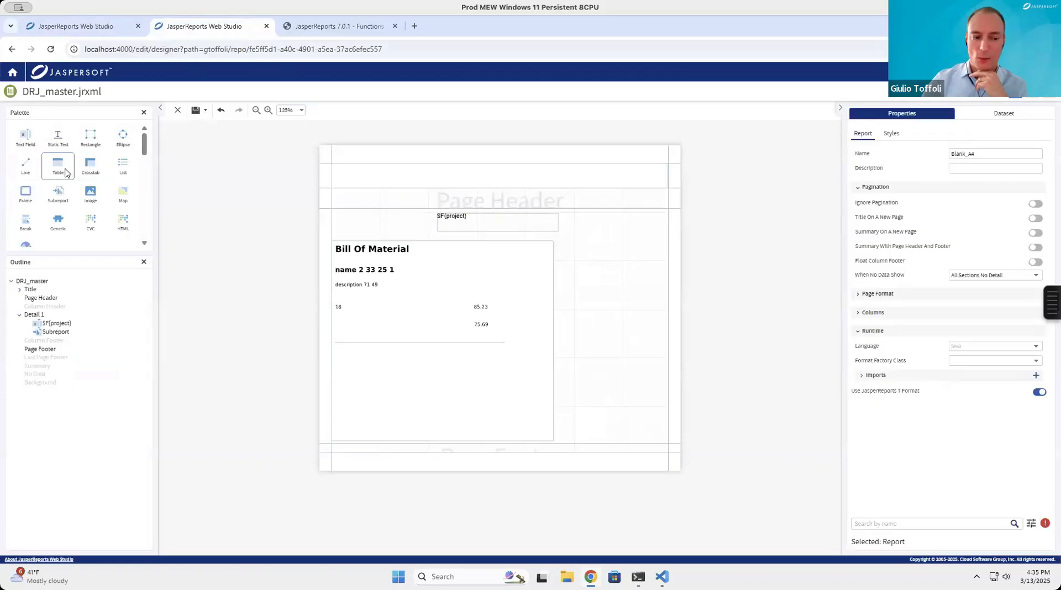
left_click_drag(82, 169, 571, 257)
left_click_drag(613, 315, 607, 304)
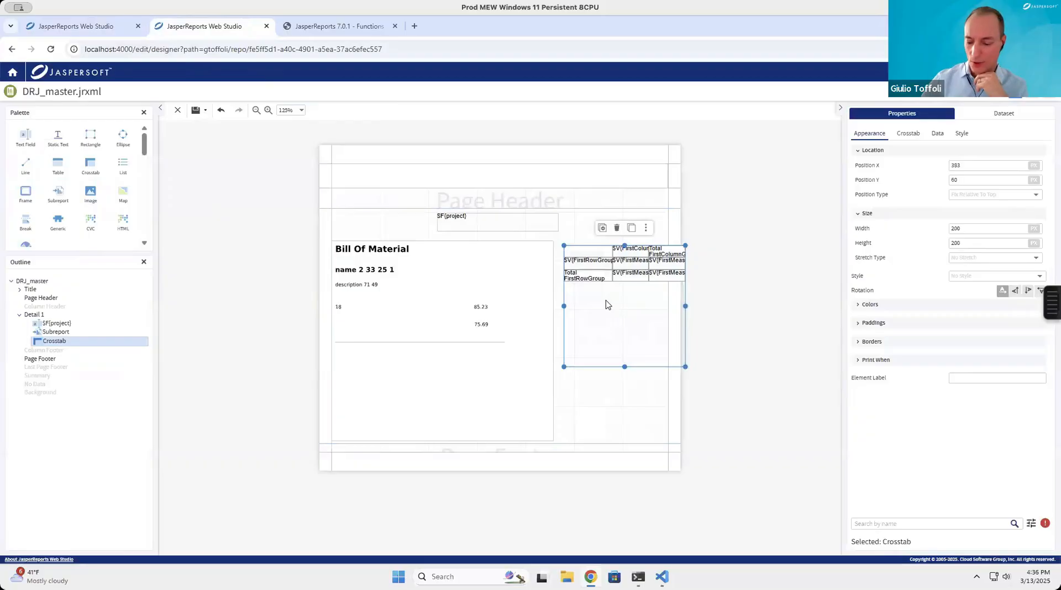
key("Delete")
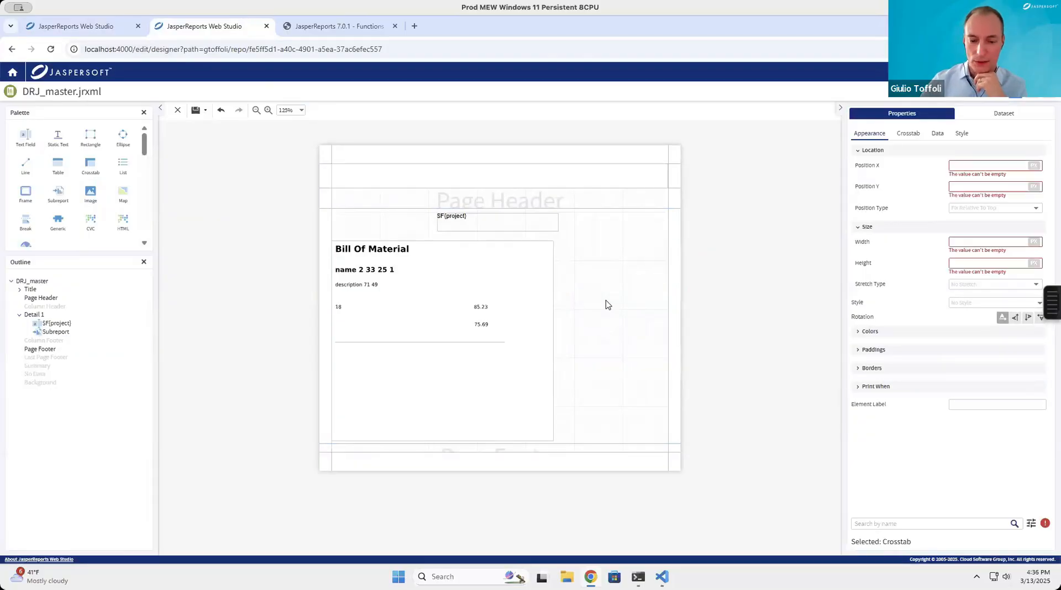
left_click_drag(91, 166, 616, 272)
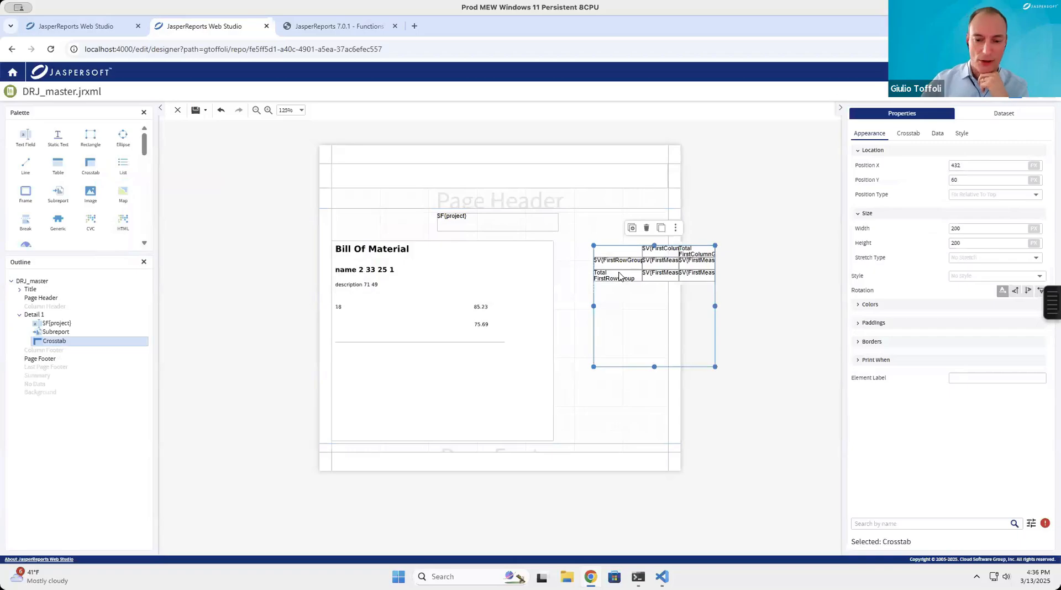
key("Delete")
Add a subreport beside the Bill Of Material subreport in Detail 1, about 189 px wide up to the margin and 331 px high.
left_click_drag(58, 193, 574, 265)
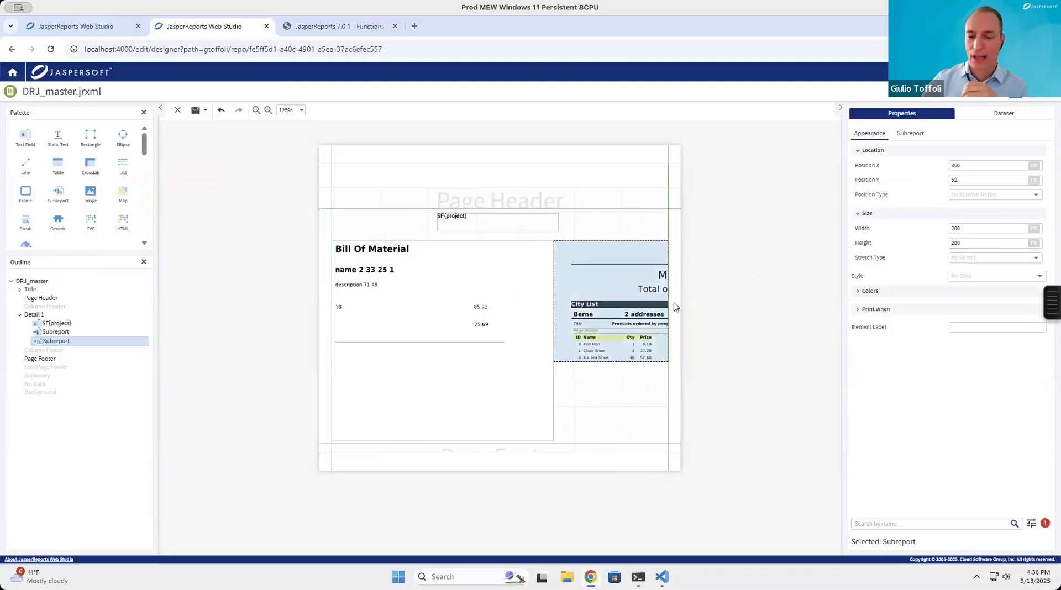
left_click_drag(674, 301, 668, 302)
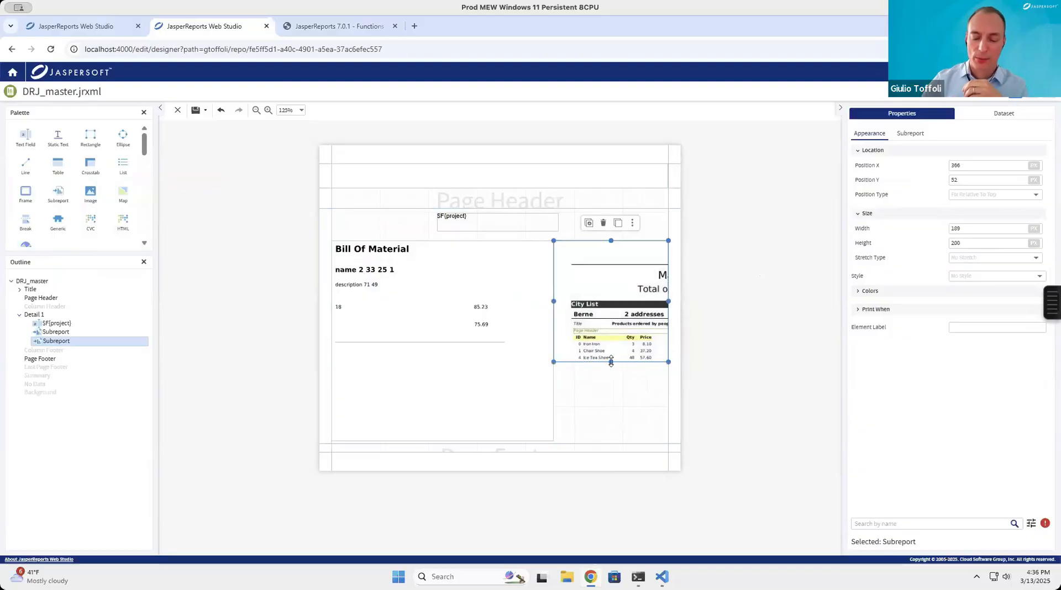
left_click_drag(611, 362, 609, 441)
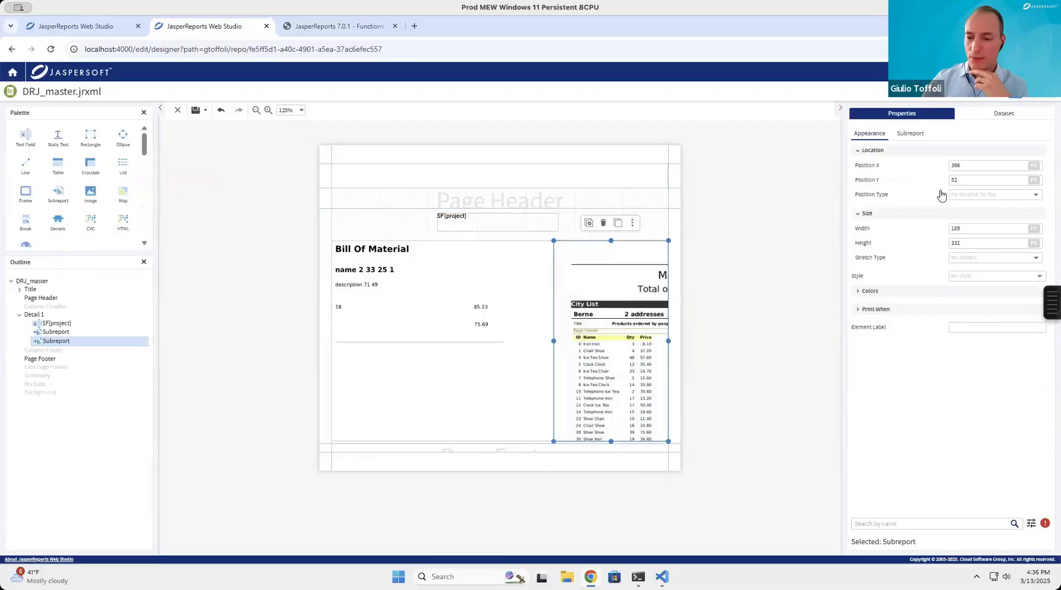
Set the new subreport's expression to the DJR_Characteristics.jrxml resource.
left_click(912, 136)
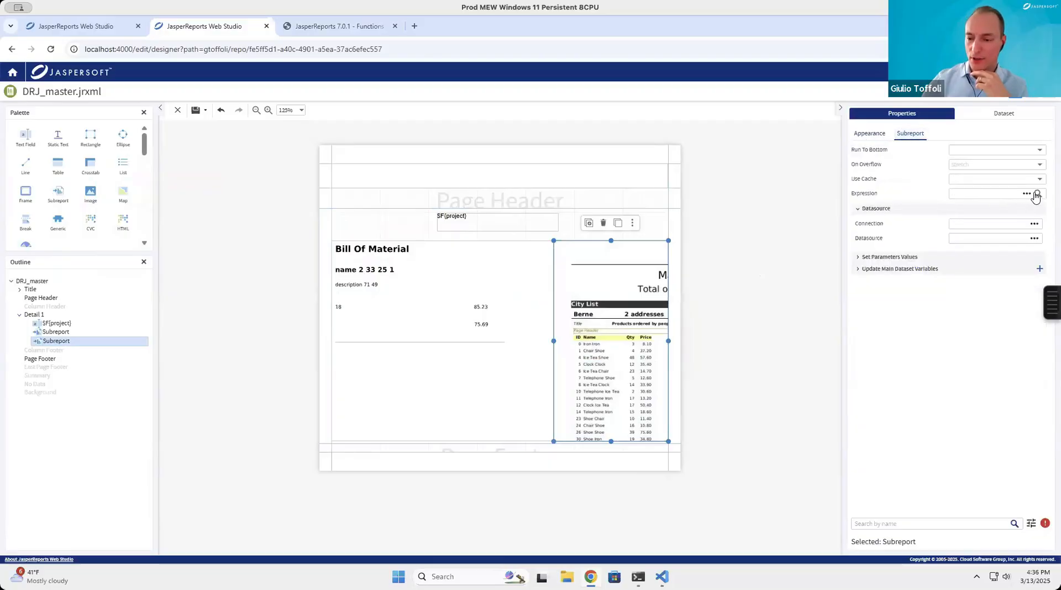
left_click(1026, 194)
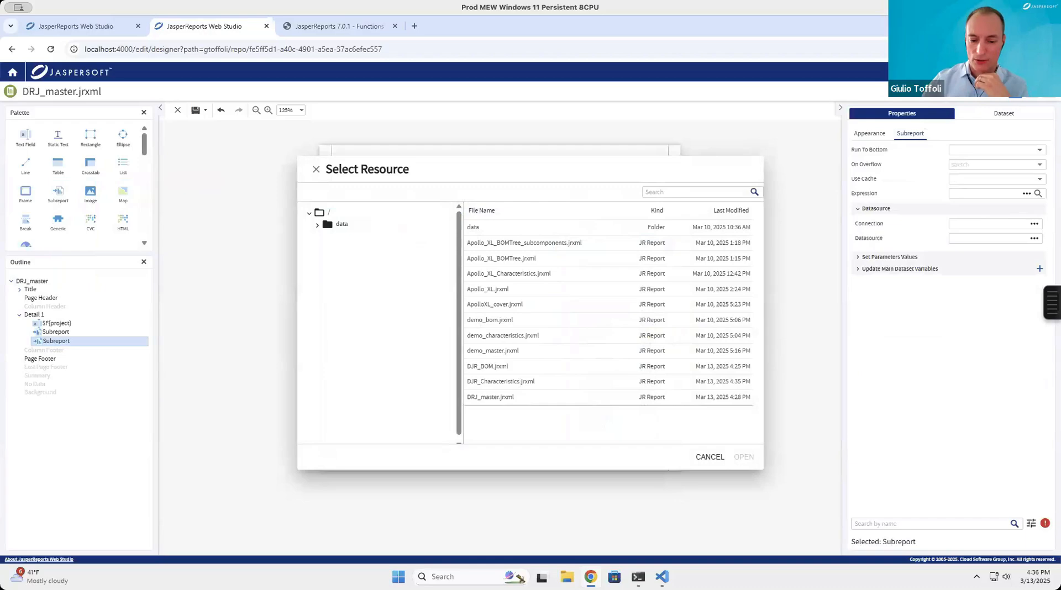
left_click(500, 382)
left_click(743, 456)
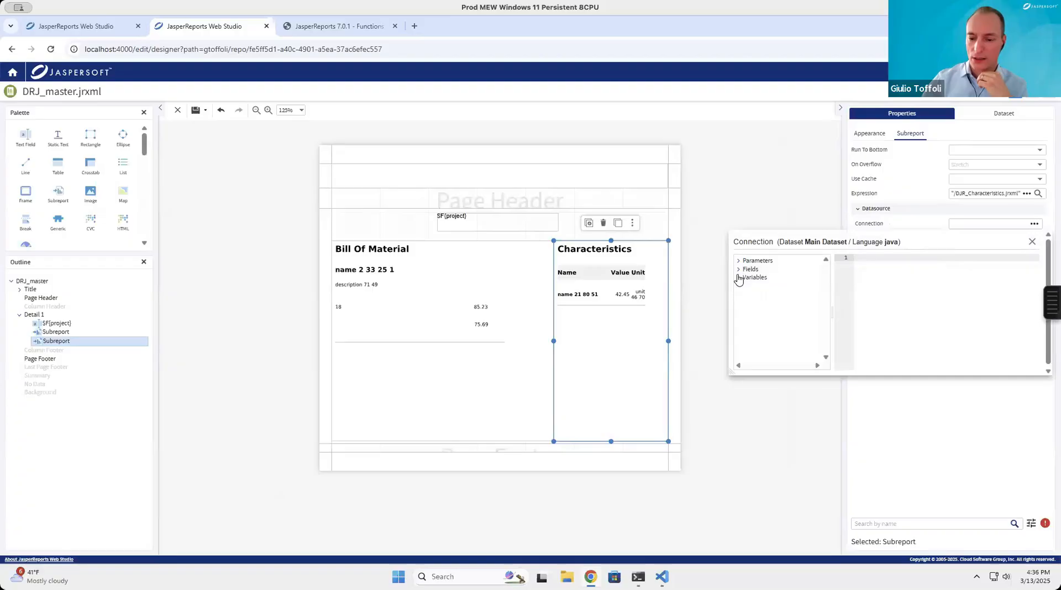
Try $P{JASPER_REPORTS_CONTEXT} as the Characteristics subreport's connection, preview the report and return to the design.
left_click(737, 263)
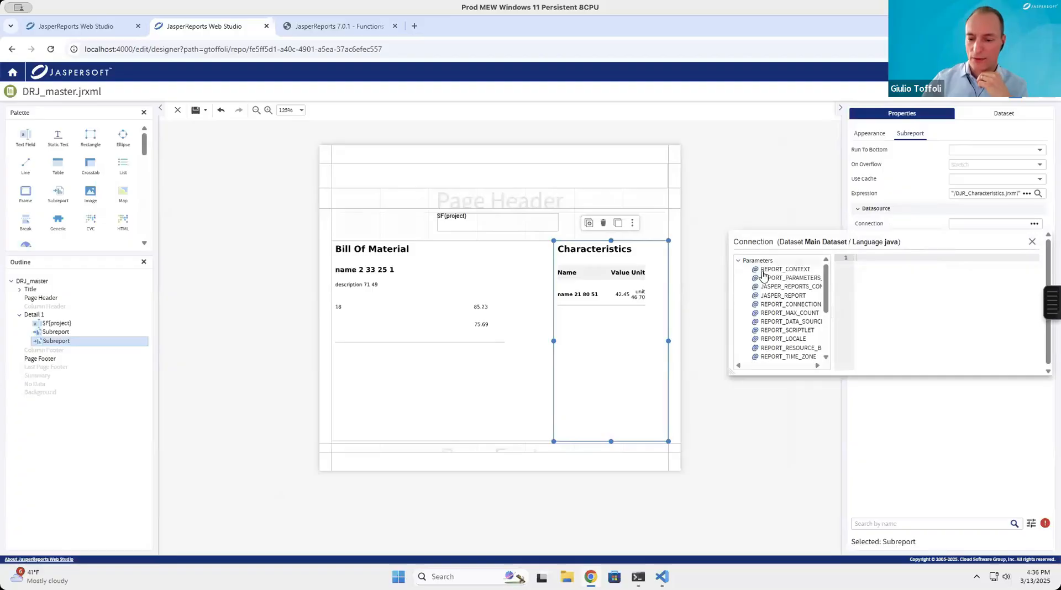
double_click(811, 287)
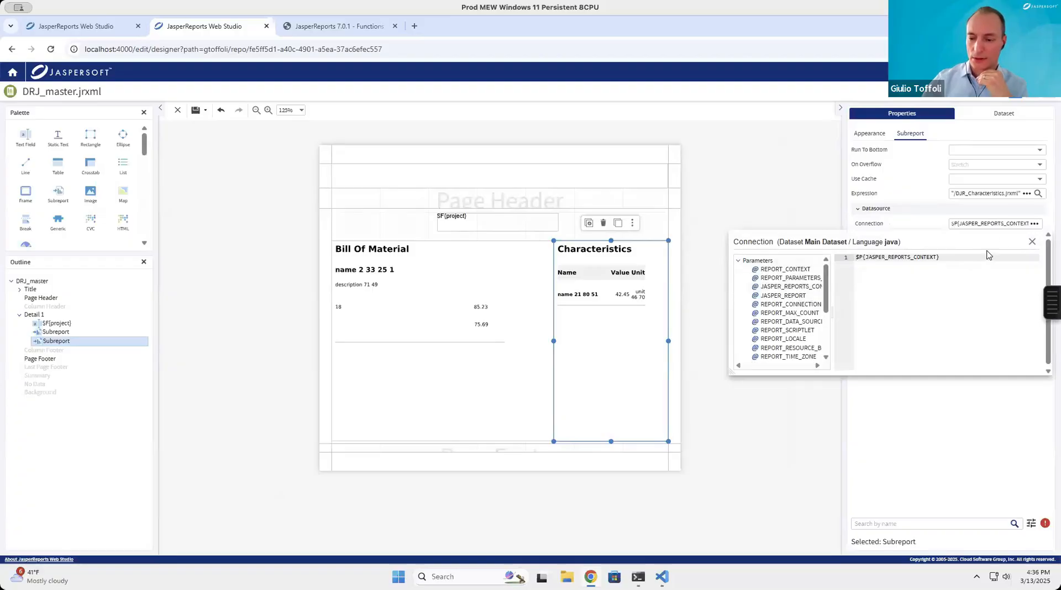
left_click(1031, 241)
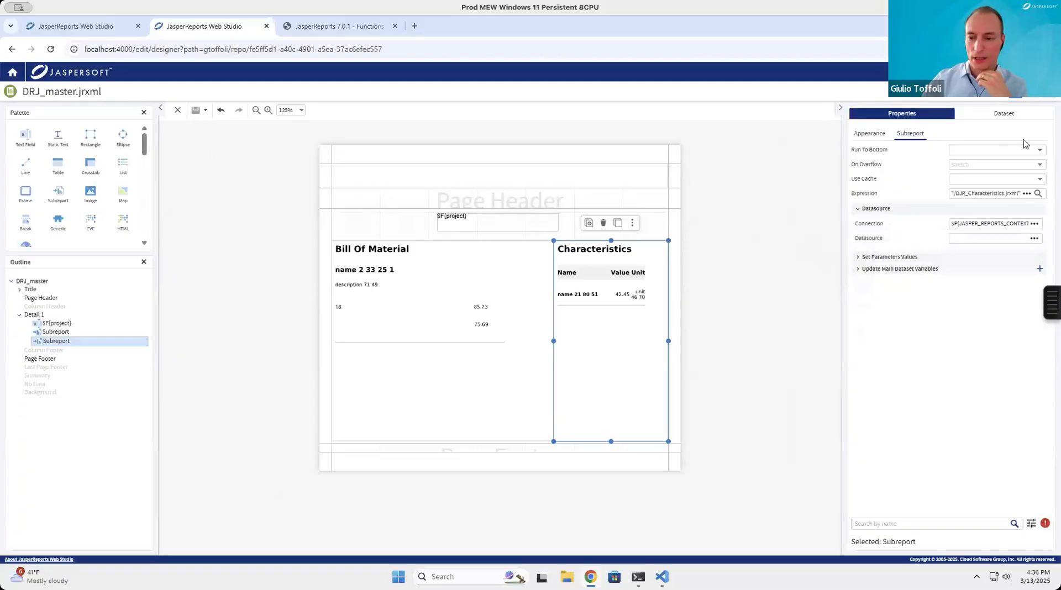
left_click(1044, 92)
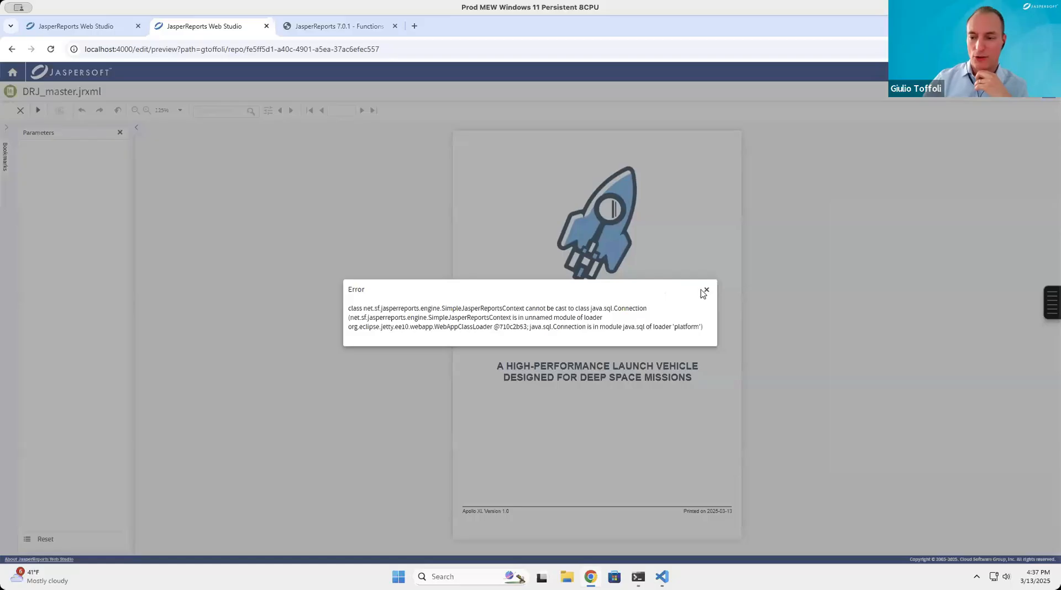
left_click(706, 291)
left_click(1011, 104)
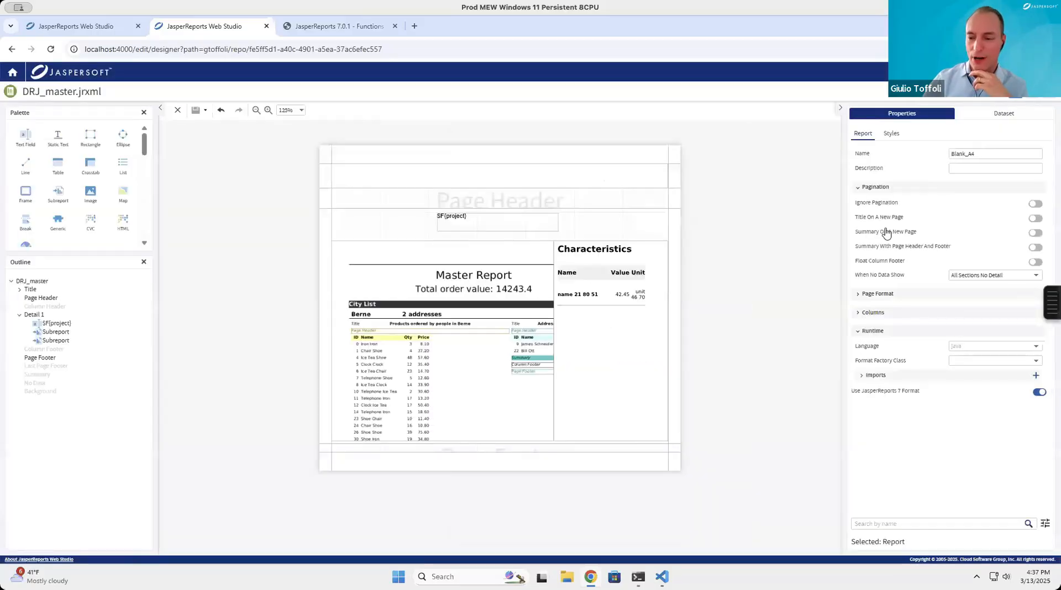
Set the Characteristics subreport's connection expression to $P{REPORT_CONNECTION}.
left_click(615, 289)
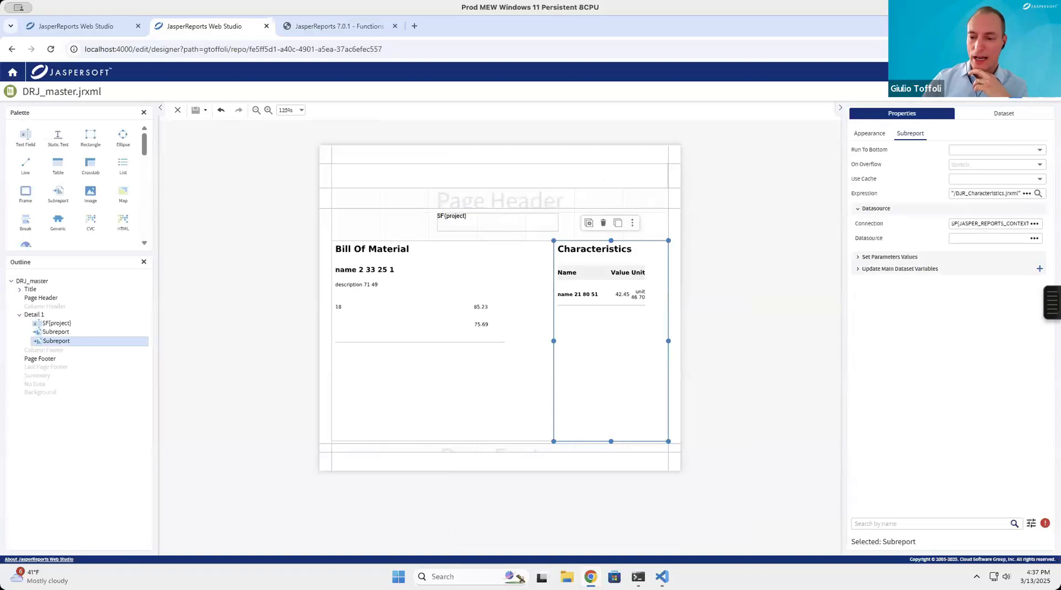
left_click_drag(986, 223, 1036, 226)
left_click(1035, 224)
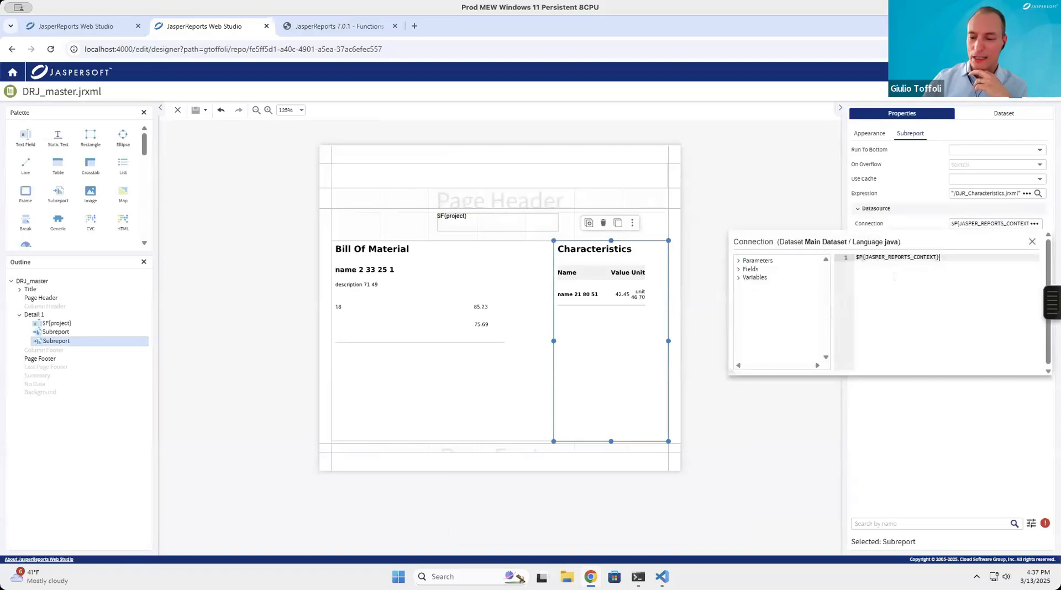
double_click(926, 265)
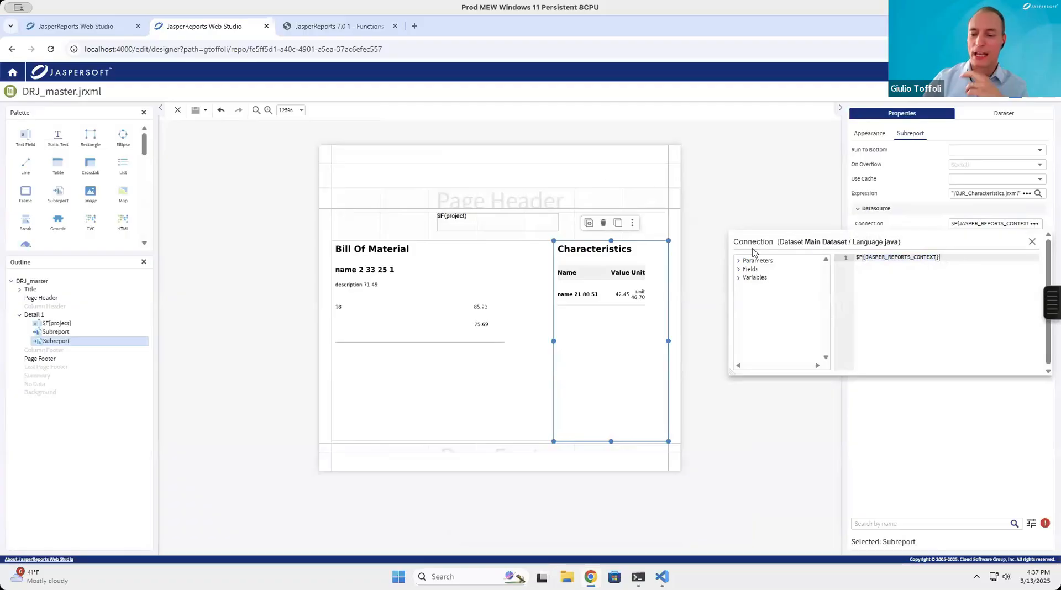
key("ctrl+a")
key("Delete")
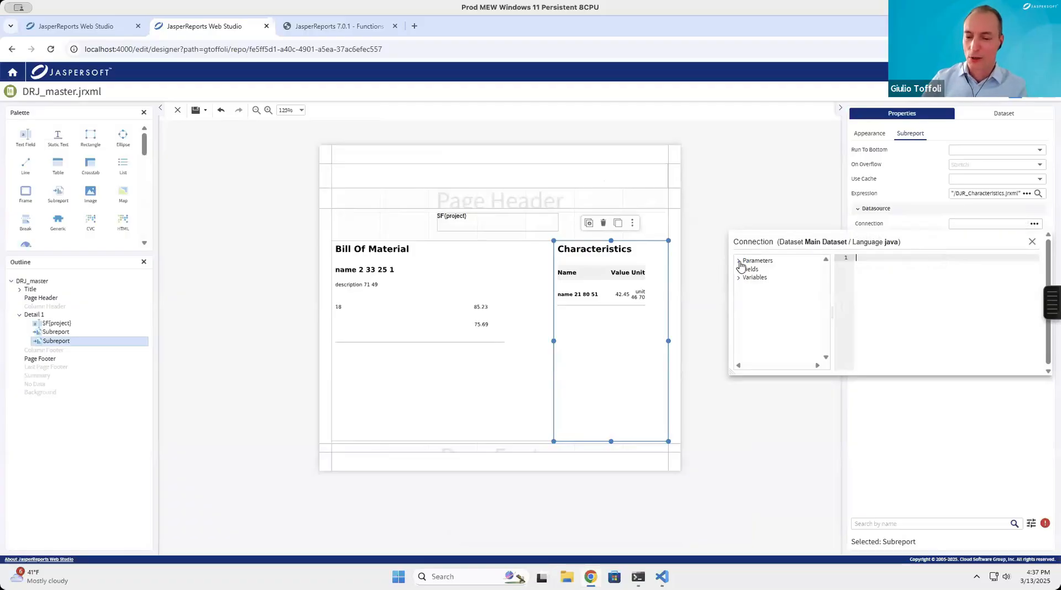
left_click(738, 261)
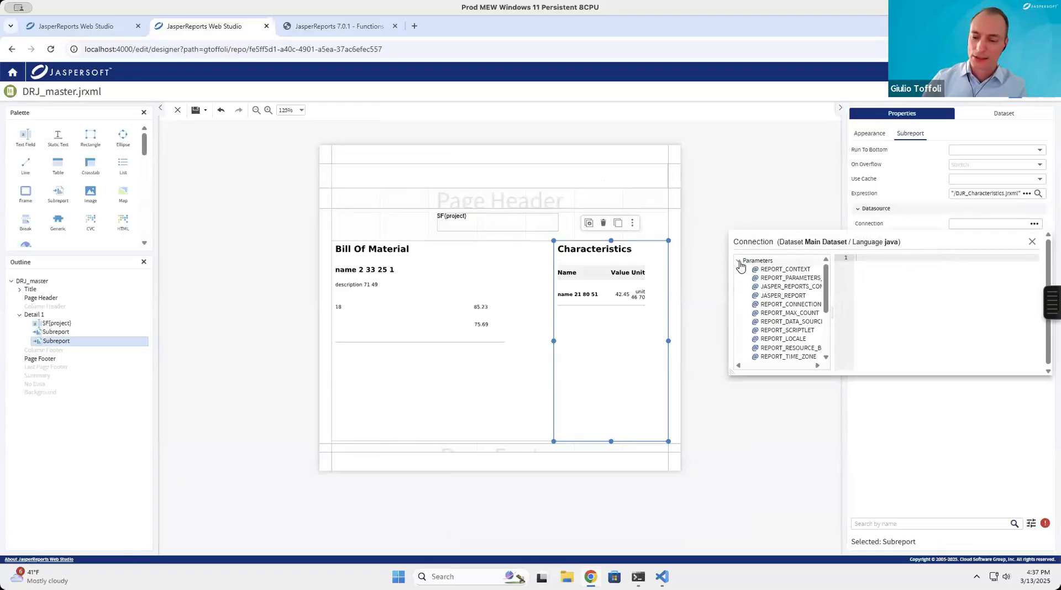
double_click(798, 307)
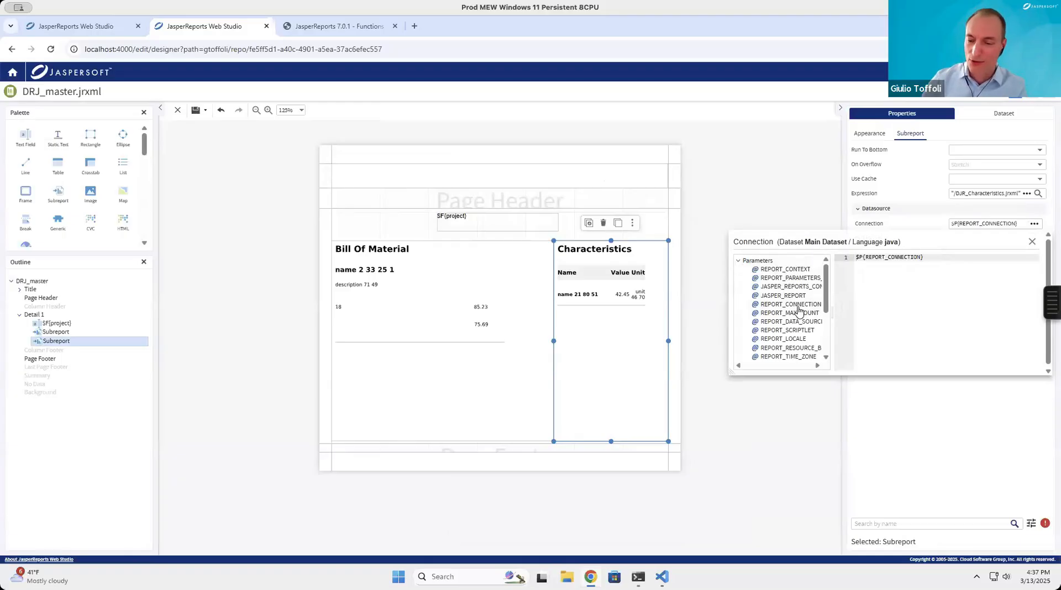
left_click(1031, 243)
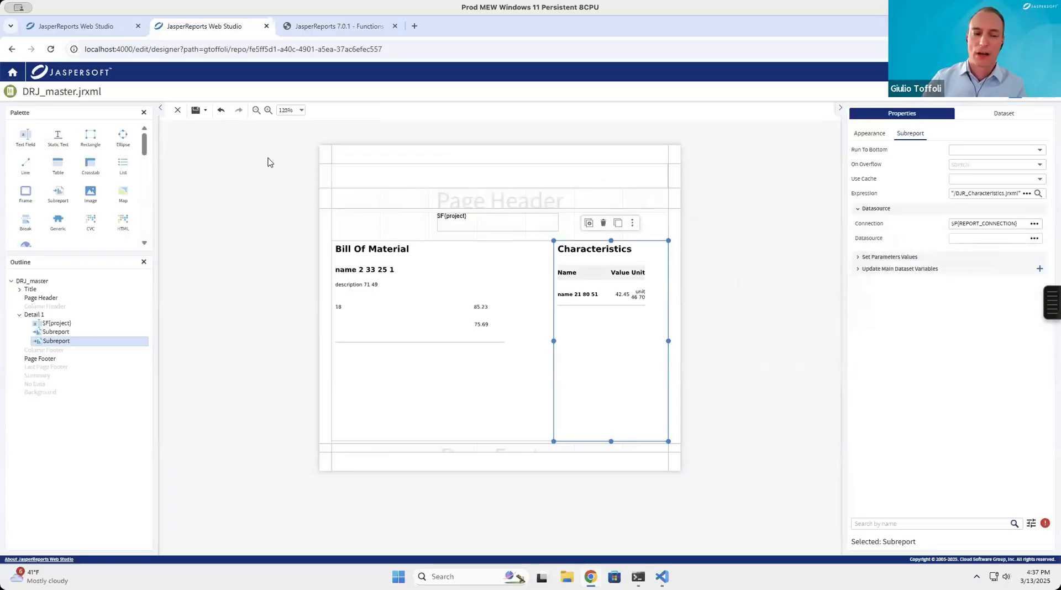
Save DRJ_master, preview it through to the last page, and return to the design.
left_click(195, 113)
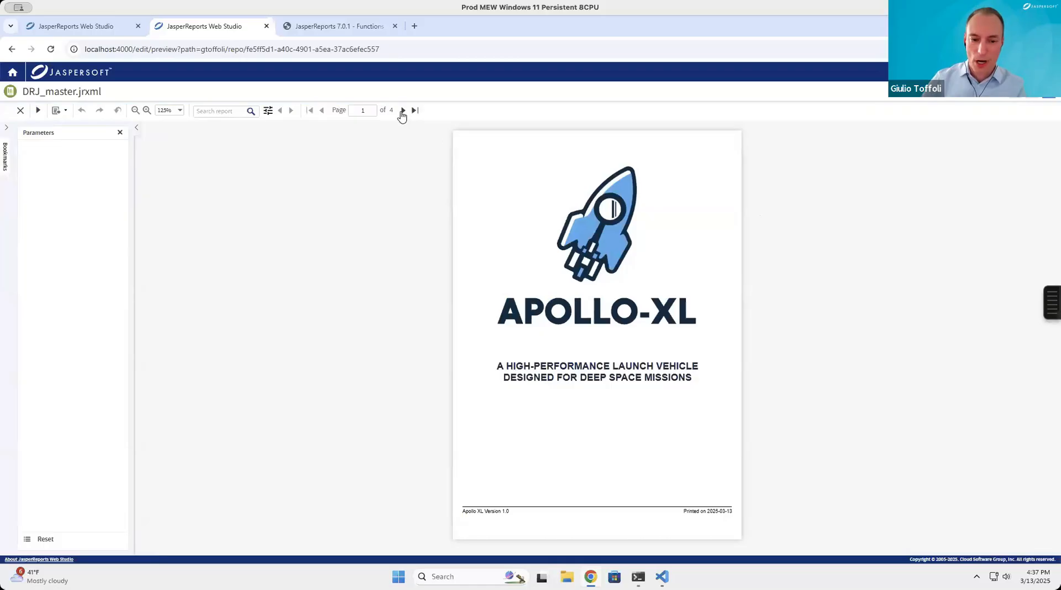
left_click(403, 111)
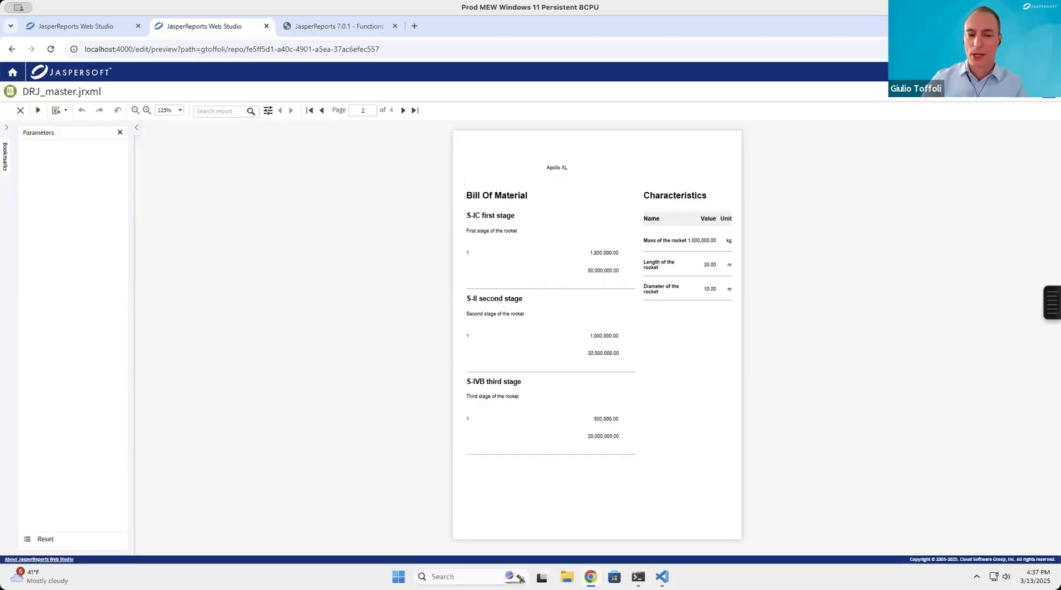
left_click(402, 112)
left_click(402, 112)
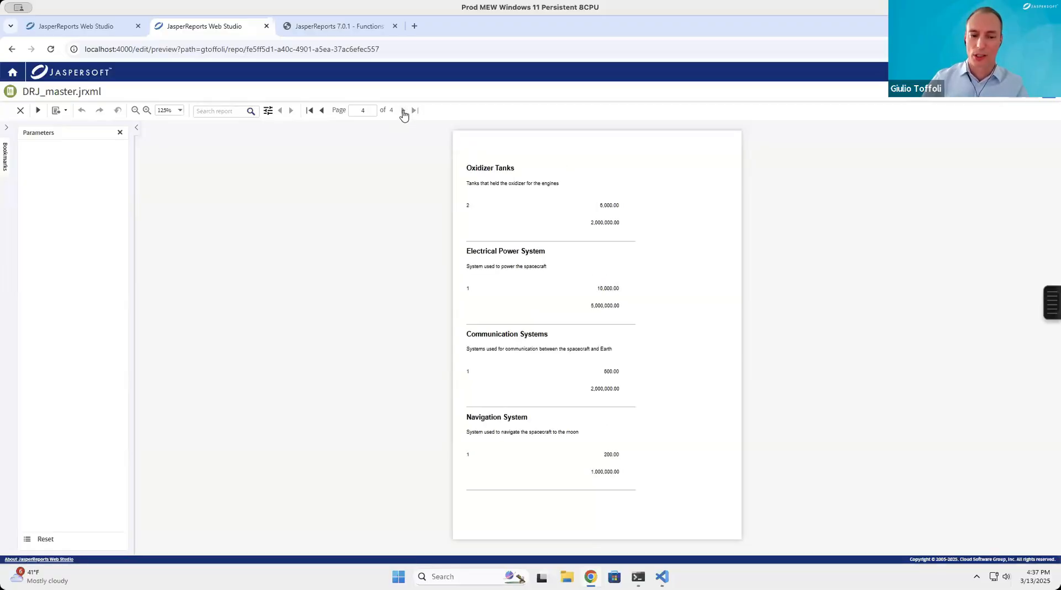
left_click(322, 111)
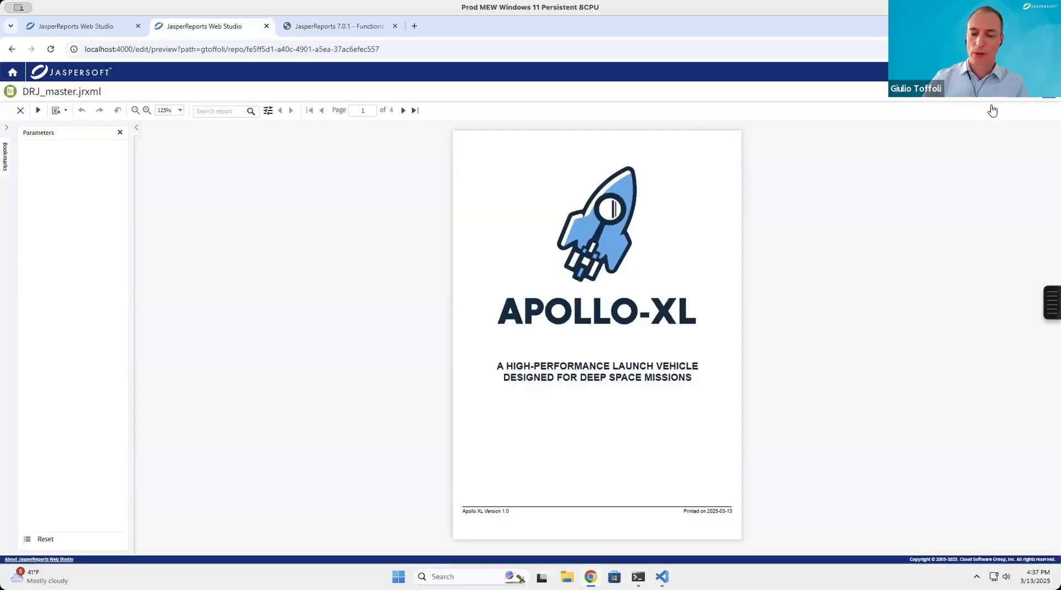
left_click(992, 110)
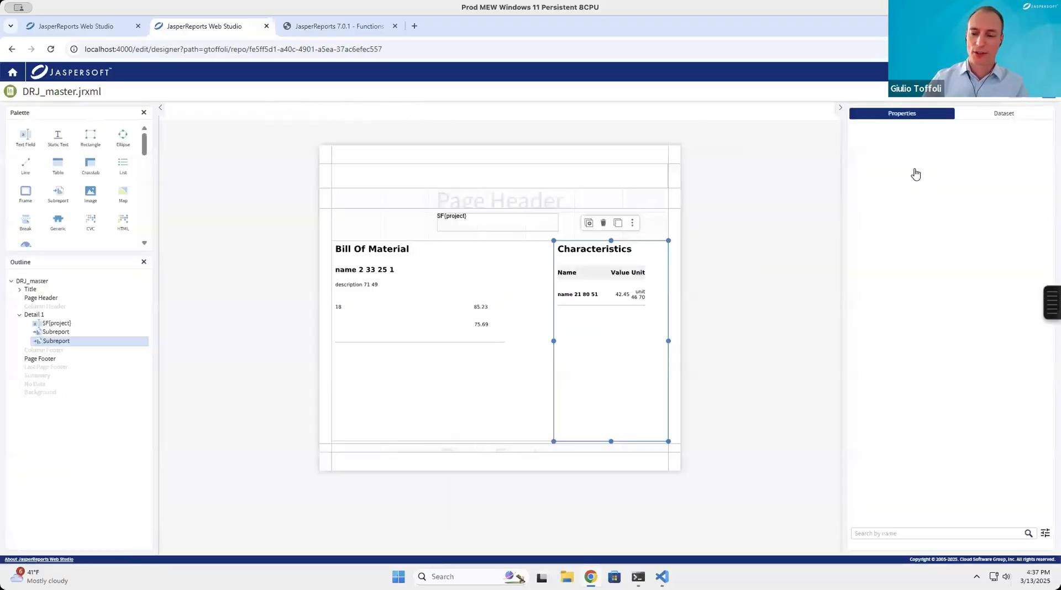
Shorten both subreports together to about 126 px high and reduce the Detail 1 band's height to just below them.
left_click(748, 279)
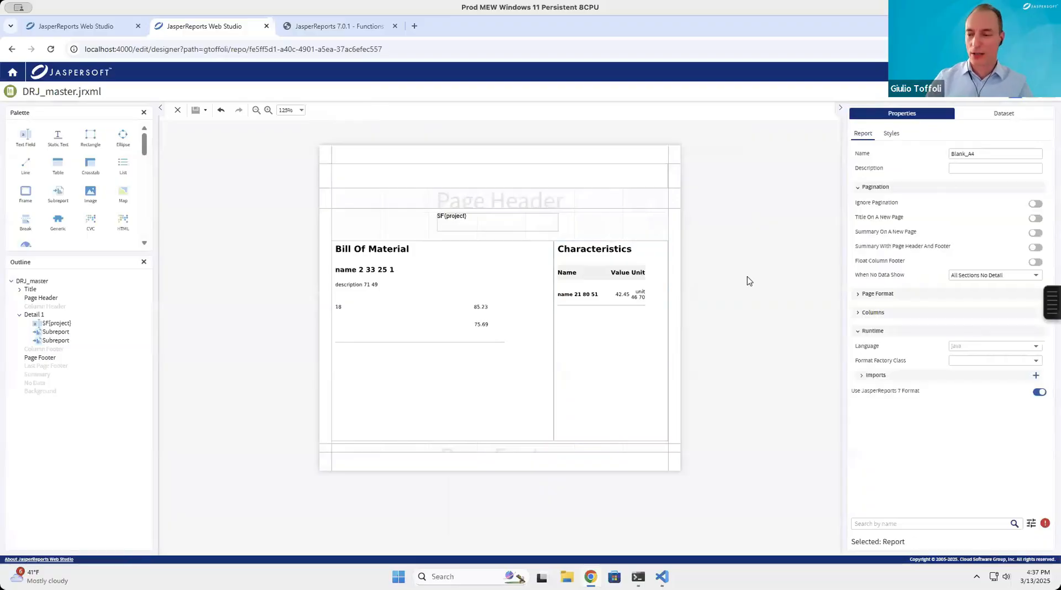
left_click(520, 339)
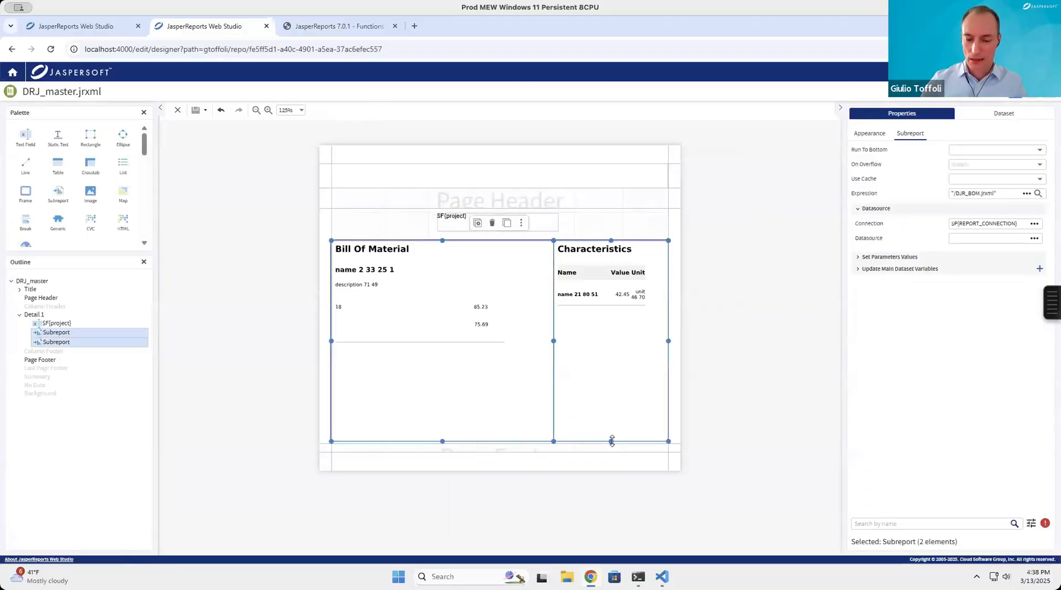
left_click_drag(611, 440, 612, 317)
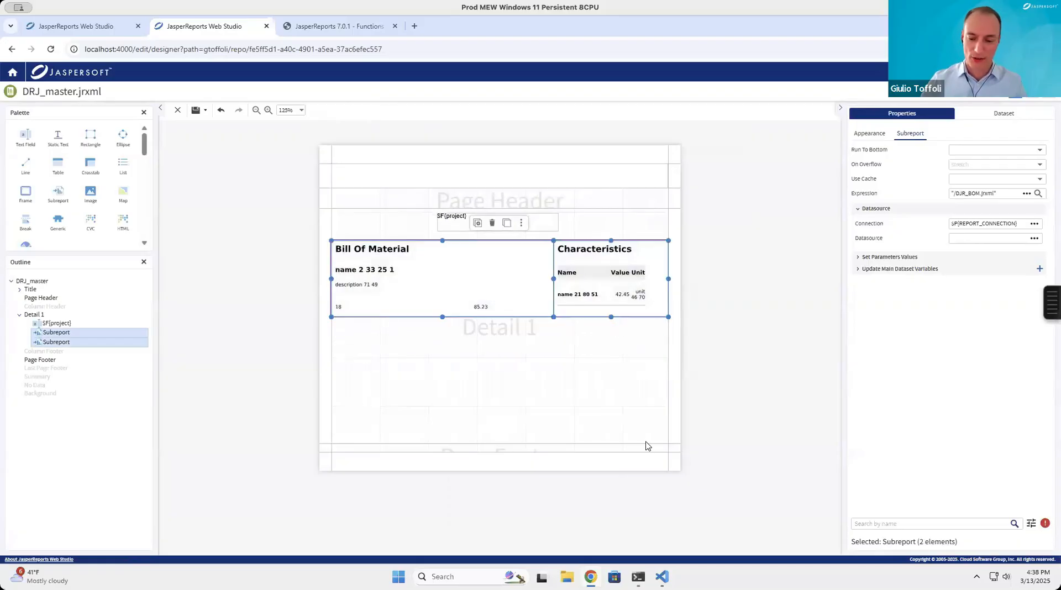
left_click_drag(642, 442, 654, 320)
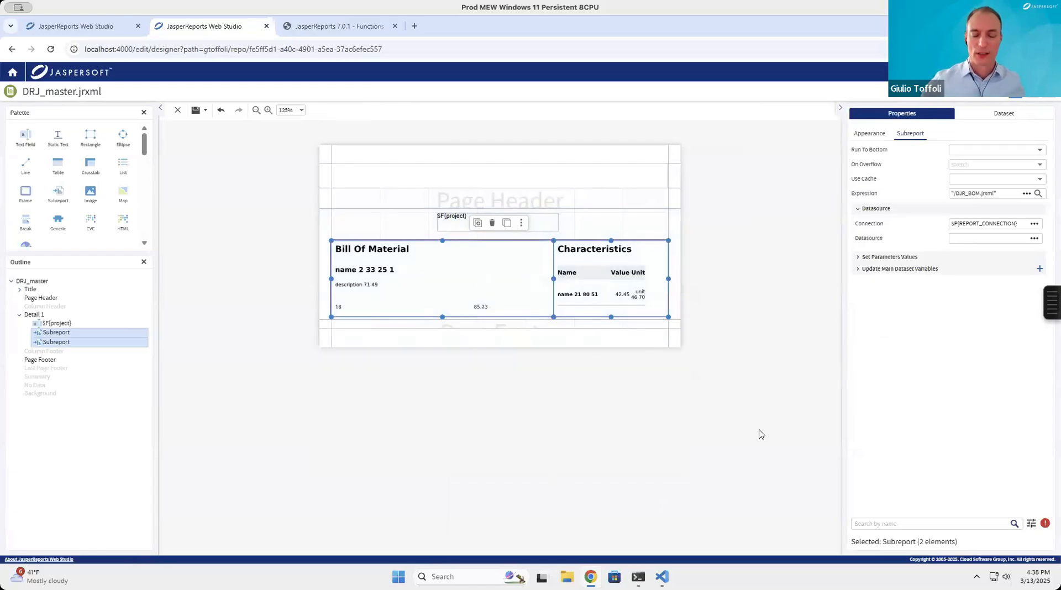
Check the position and size properties of the bill-of-material and Characteristics subreports.
left_click(598, 362)
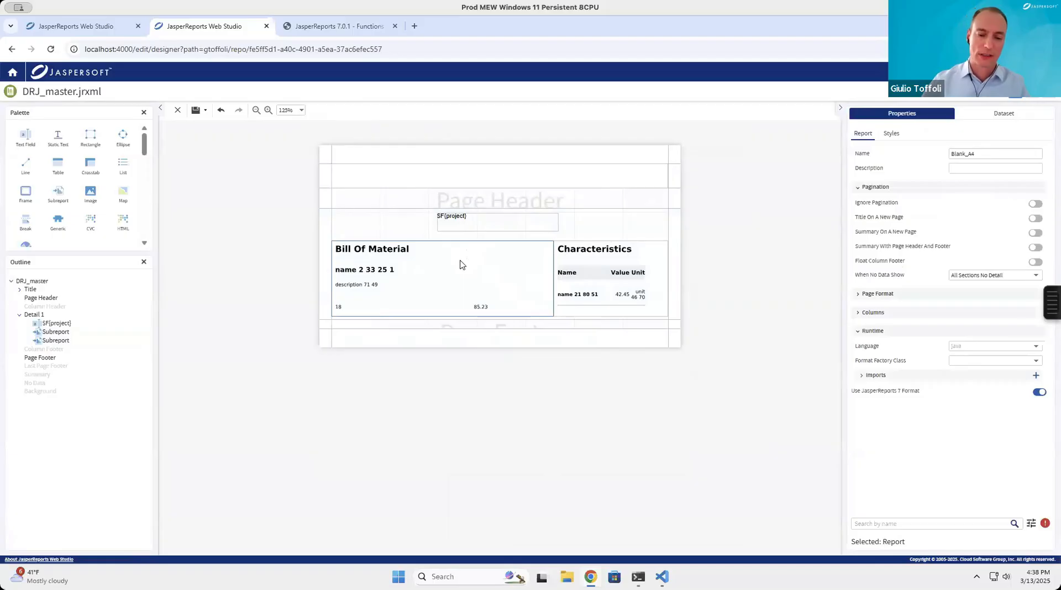
left_click(460, 264)
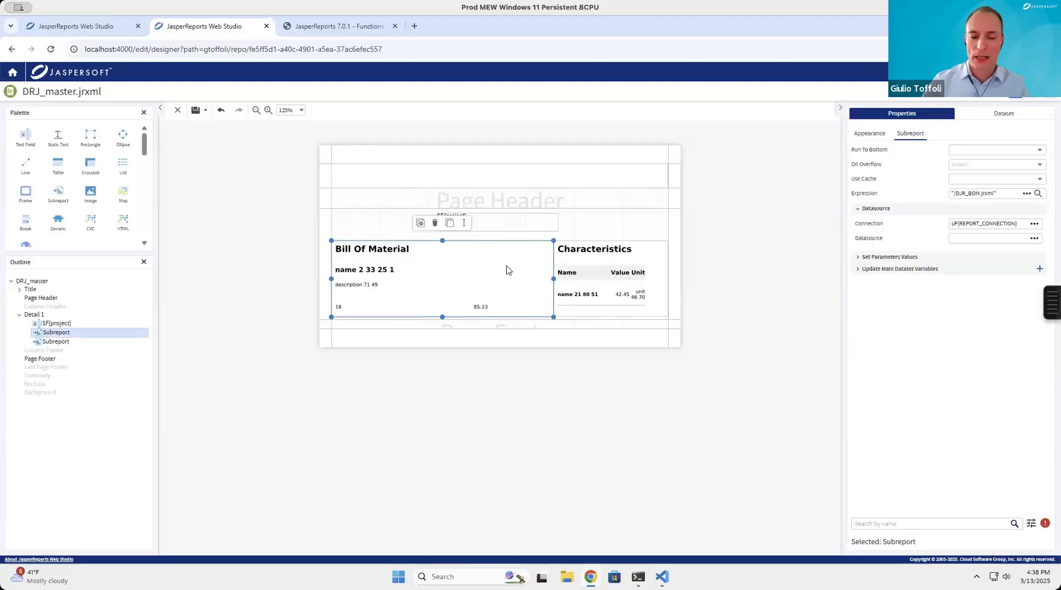
left_click(574, 263)
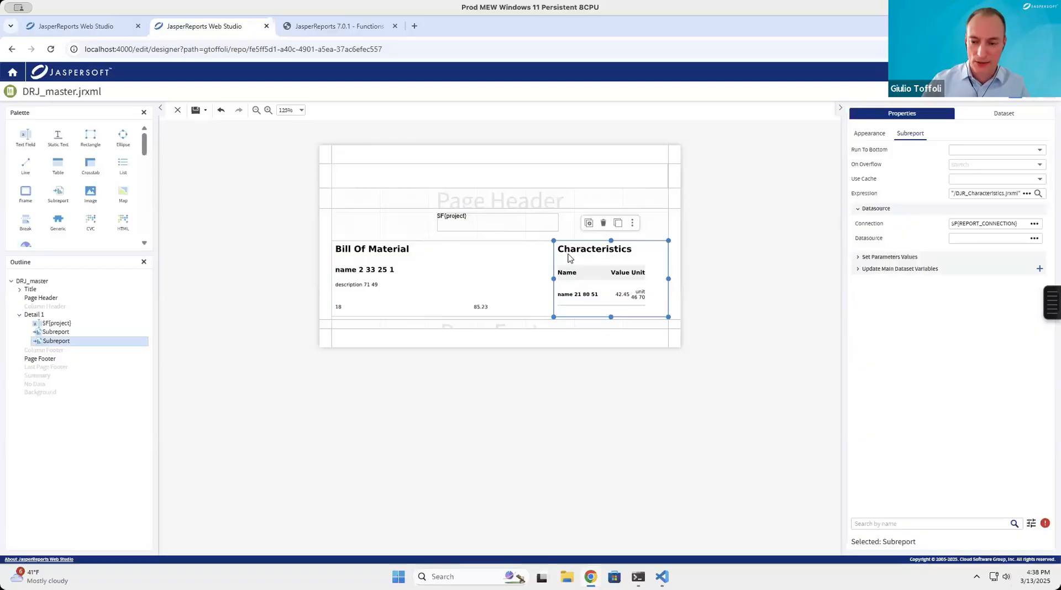
left_click(878, 134)
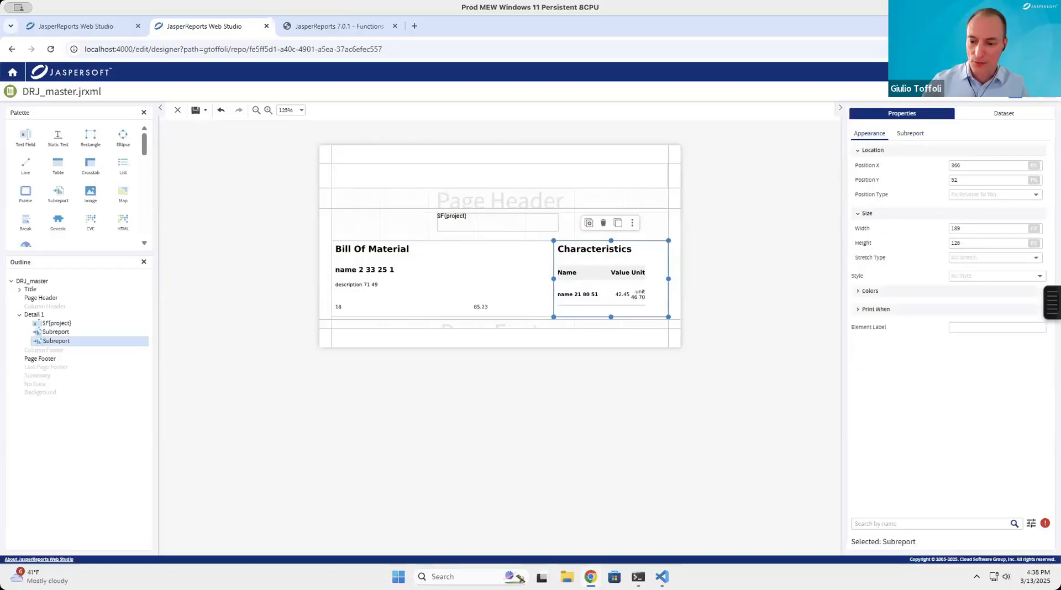
double_click(976, 243)
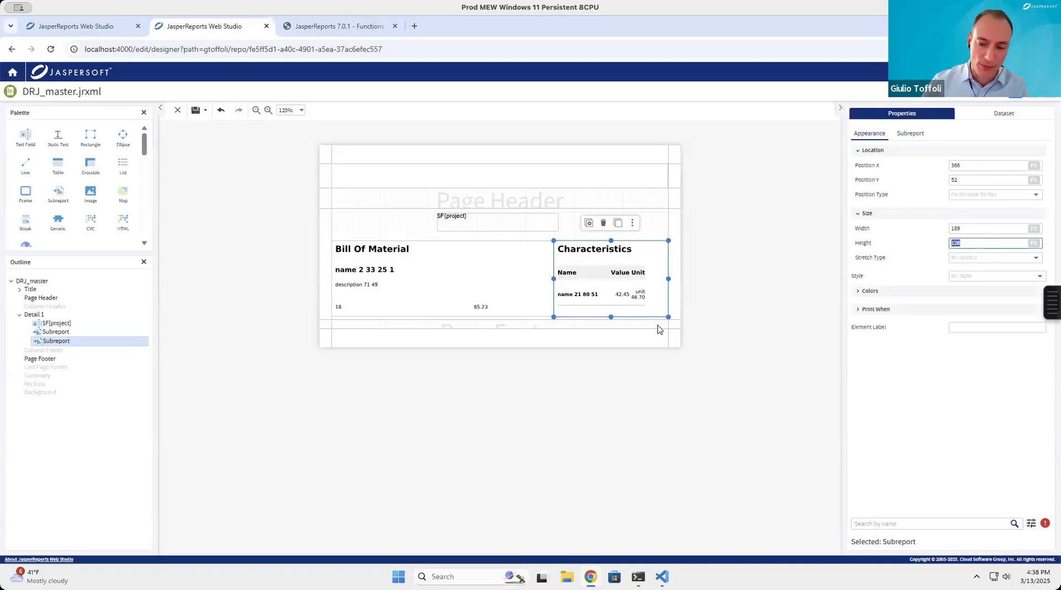
Collapse the bill-of-material and Characteristics subreports together, and bring them back to about 125 px high.
left_click(510, 295)
left_click(617, 298, "shift")
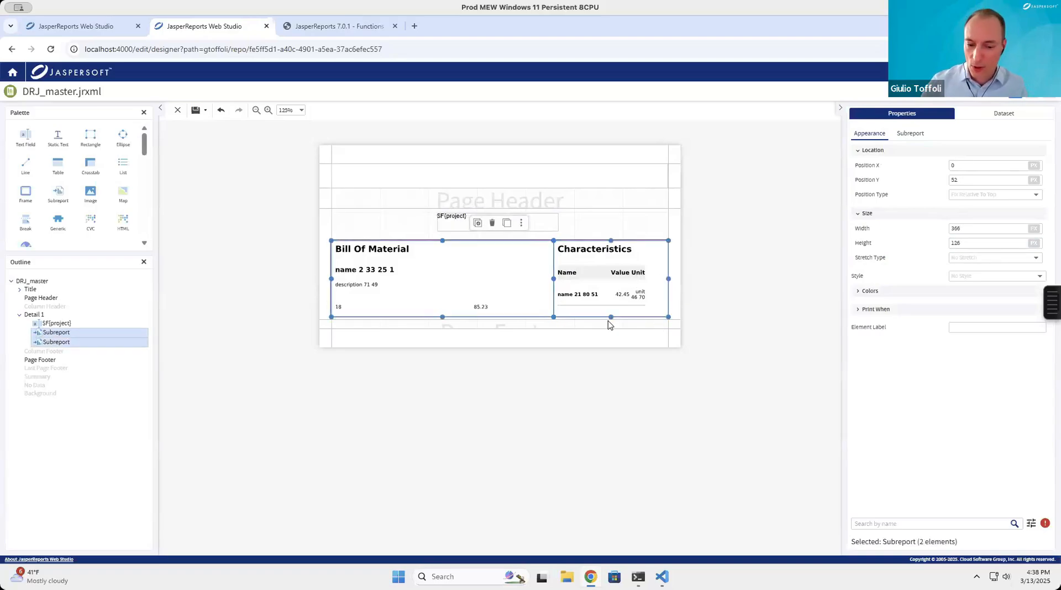
left_click_drag(610, 317, 610, 246)
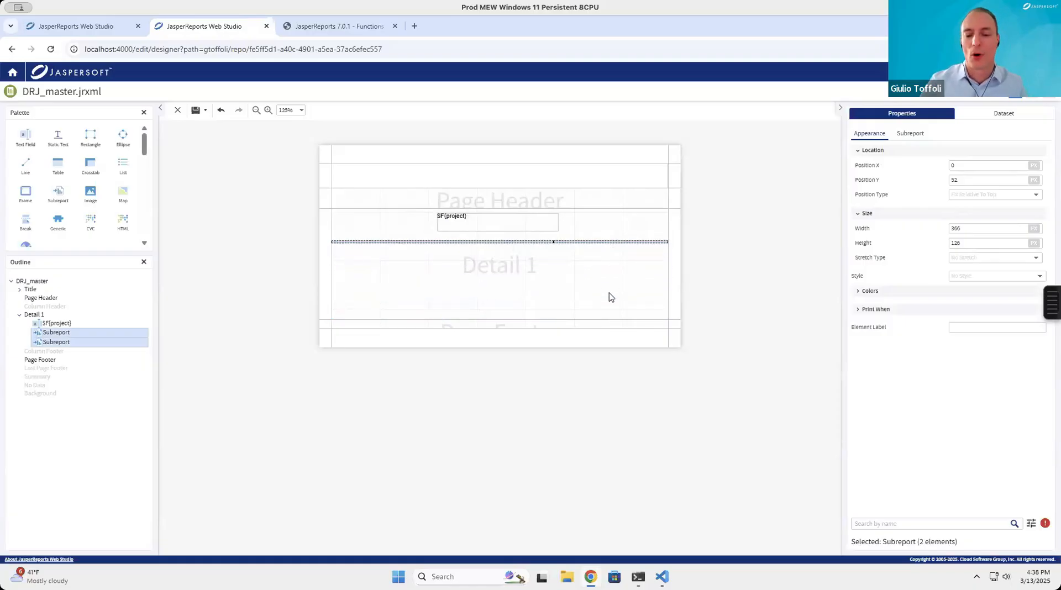
left_click_drag(610, 297, 609, 318)
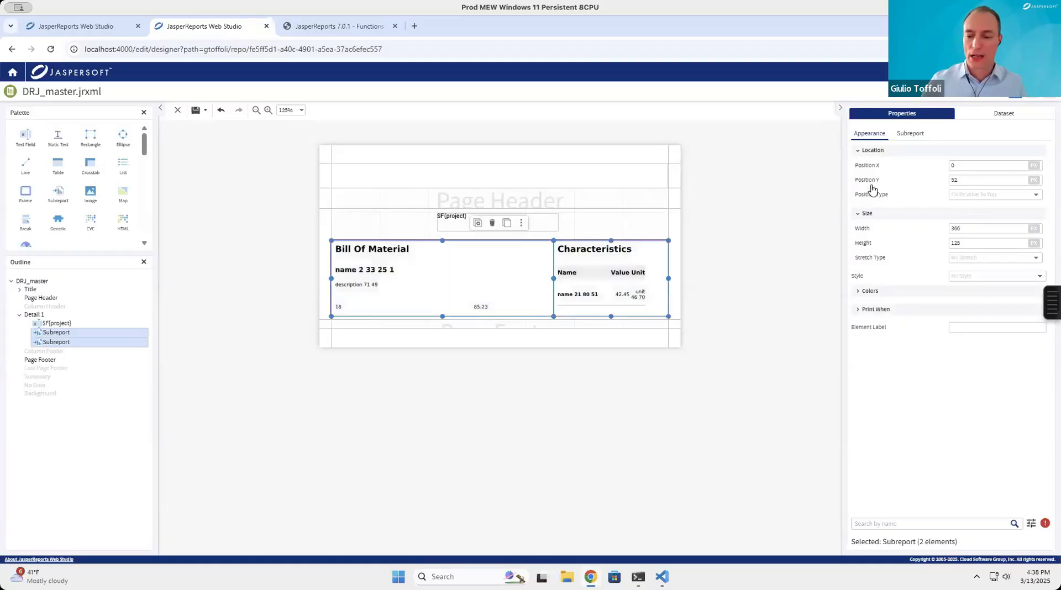
Examine the subreport settings, the stretch type choices and the Print When options of the bill-of-material subreport and the project text field.
left_click(907, 138)
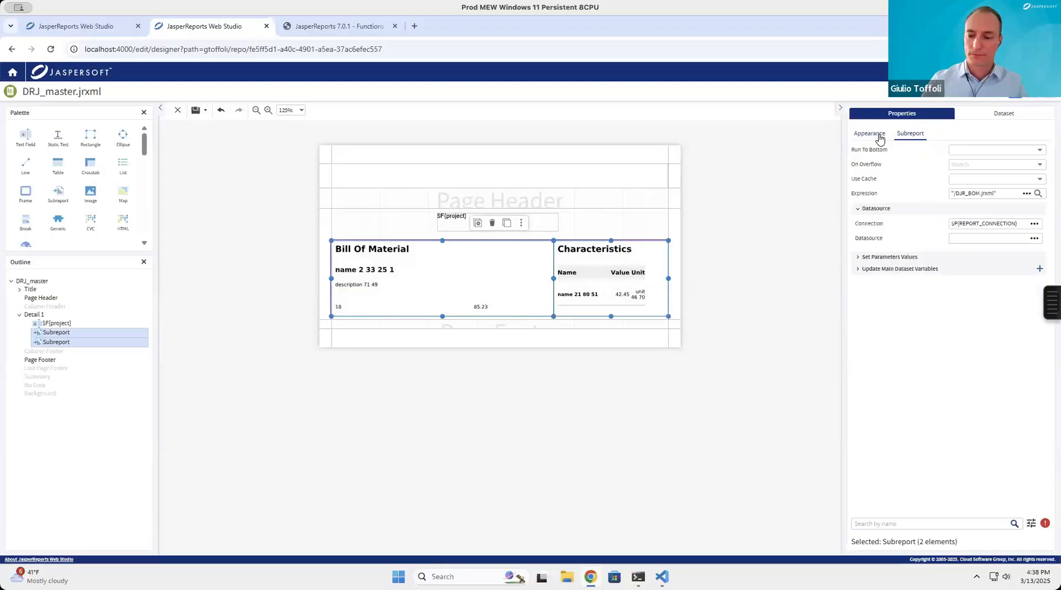
left_click(880, 138)
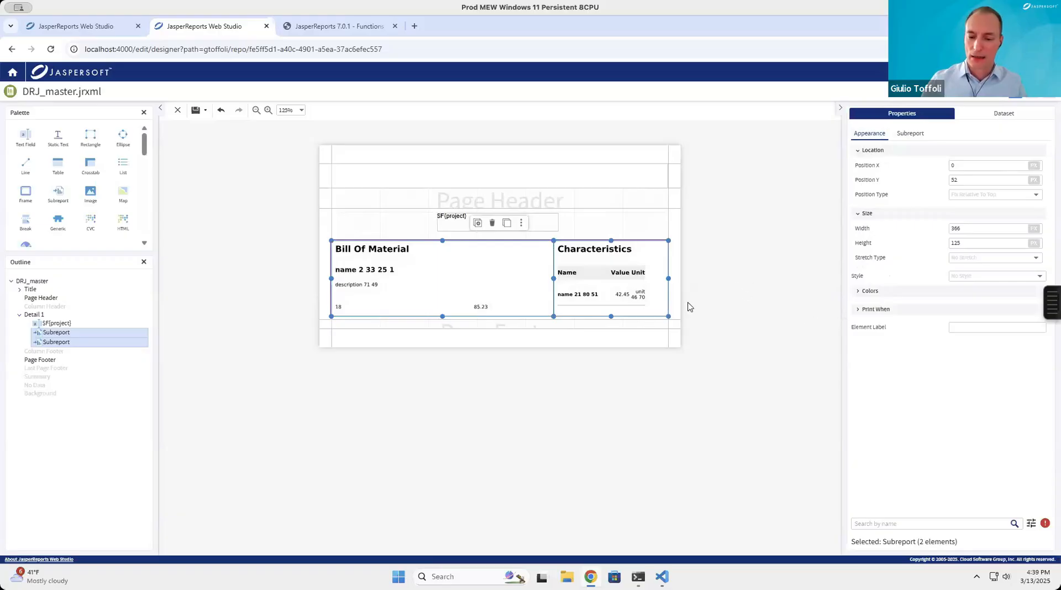
left_click(473, 289)
left_click(474, 290)
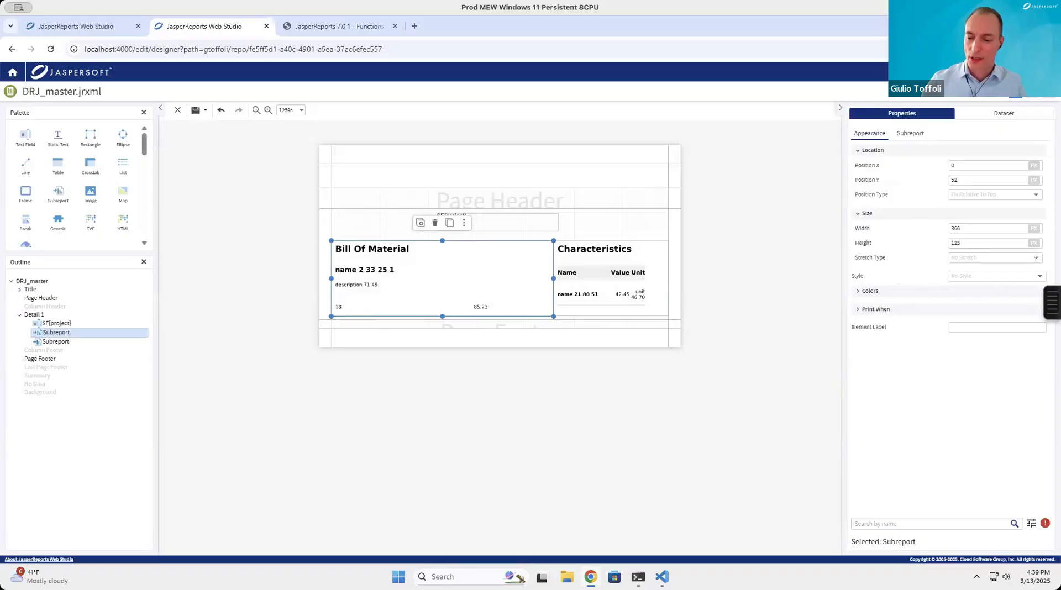
left_click(1036, 258)
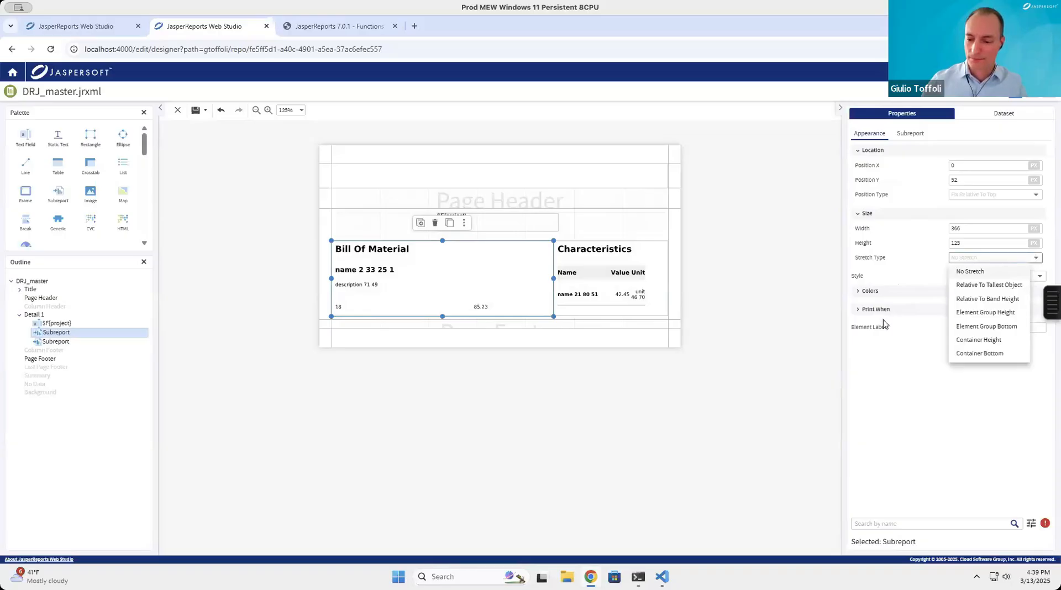
left_click(858, 315)
left_click(859, 310)
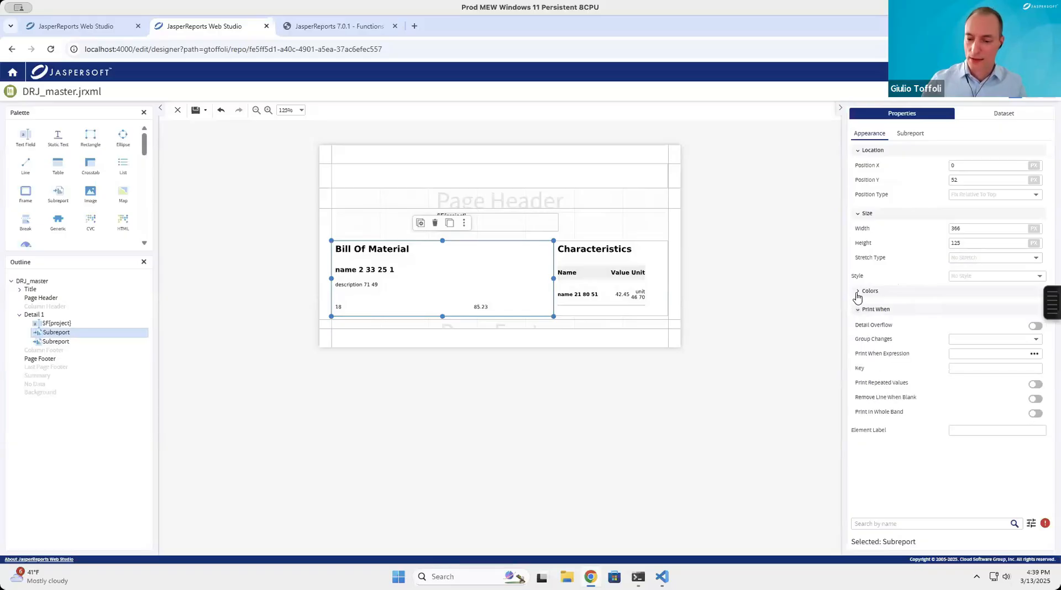
left_click(508, 225)
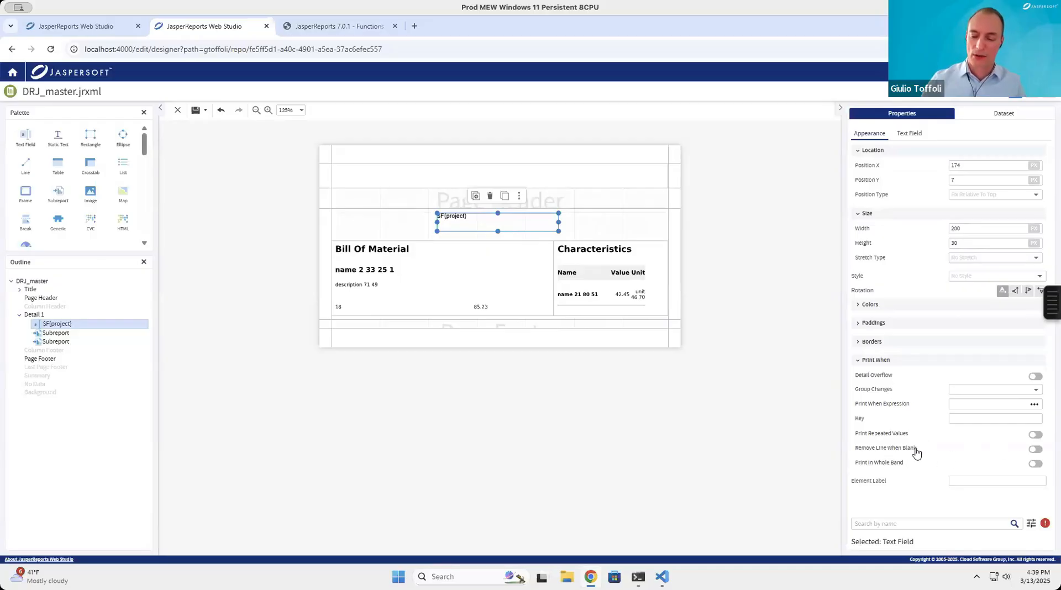
mouse_move(916, 451)
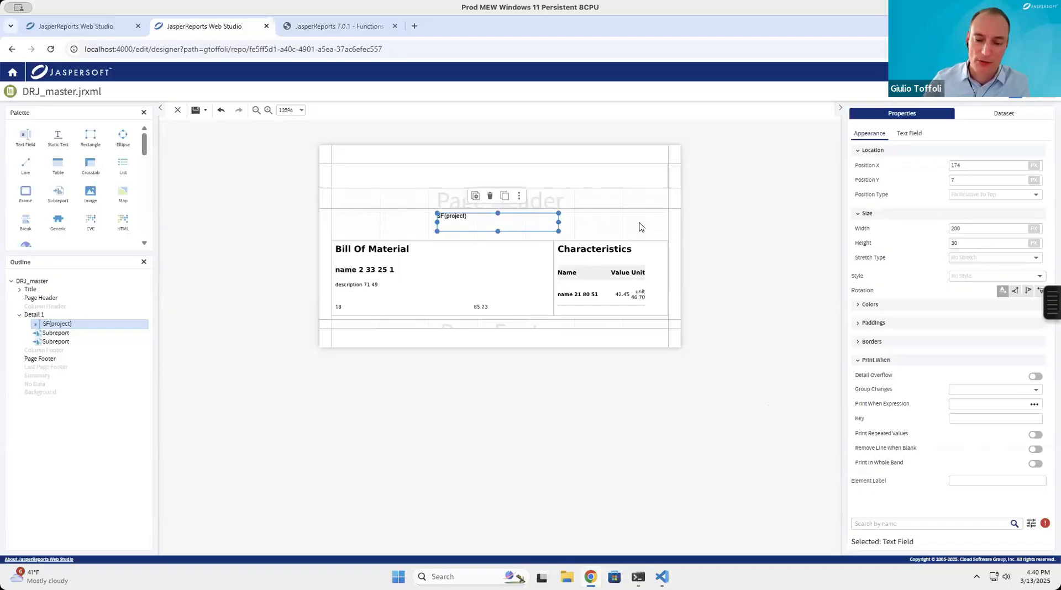
Resize the bill-of-material and Characteristics subreports together to about 128 px high.
left_click(612, 284)
left_click(495, 279, "shift")
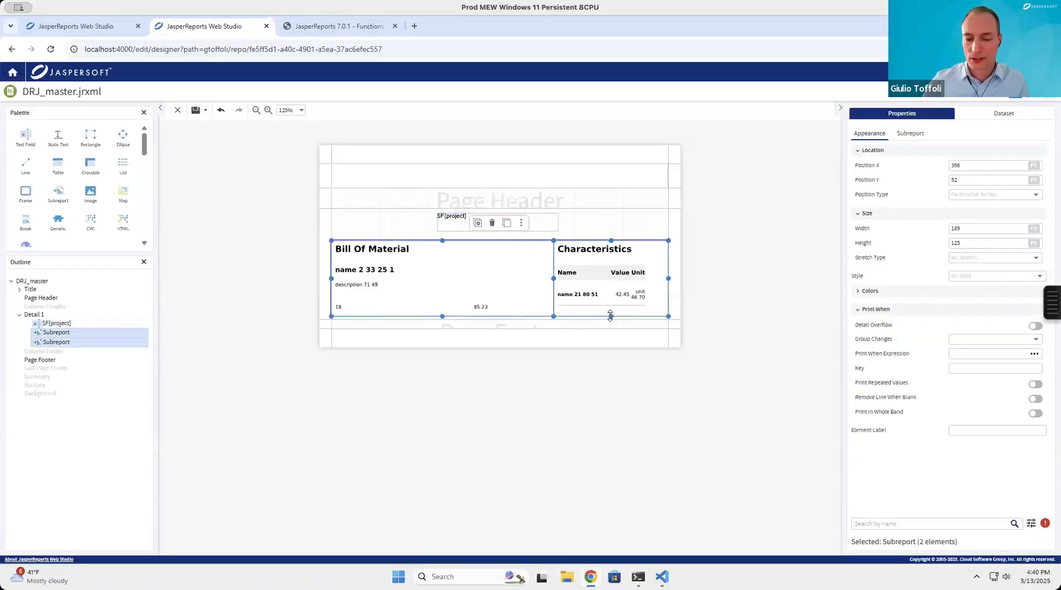
left_click_drag(609, 316, 663, 318)
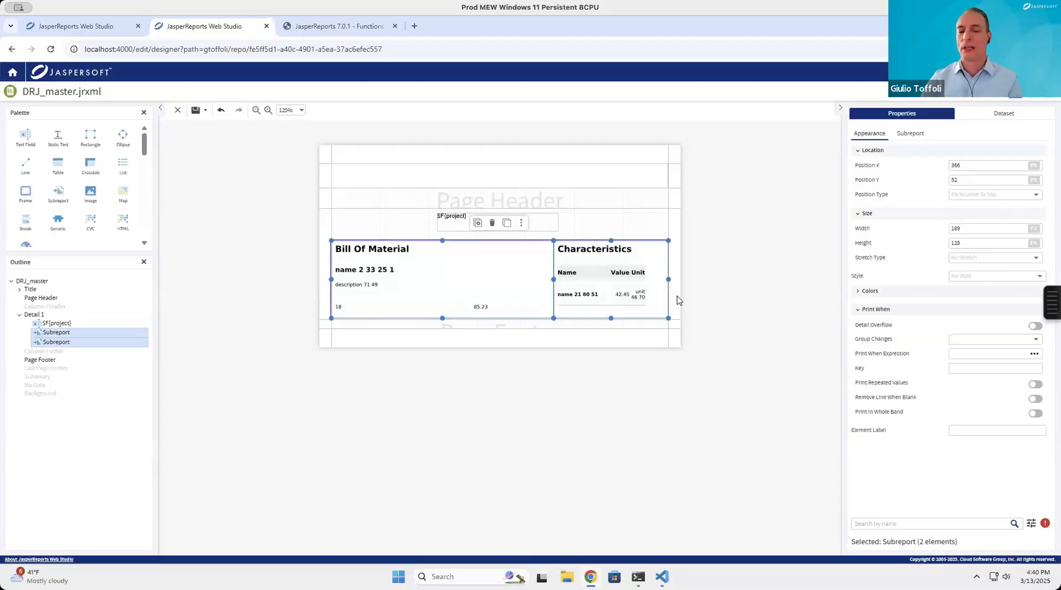
Add a second detail band below Detail 1 and enlarge it to about 189 px high.
left_click(679, 300)
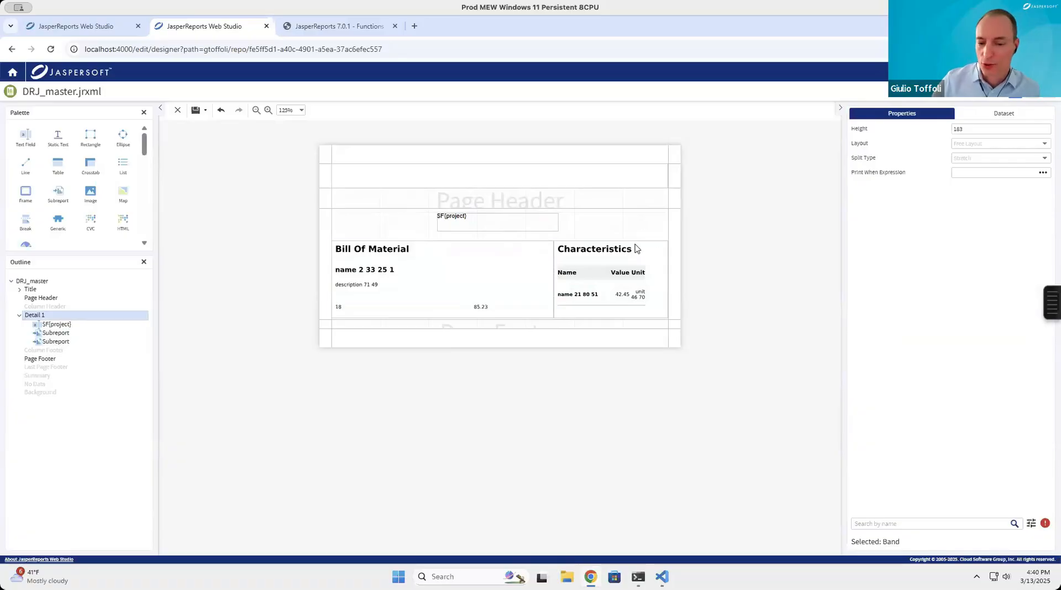
mouse_move(129, 323)
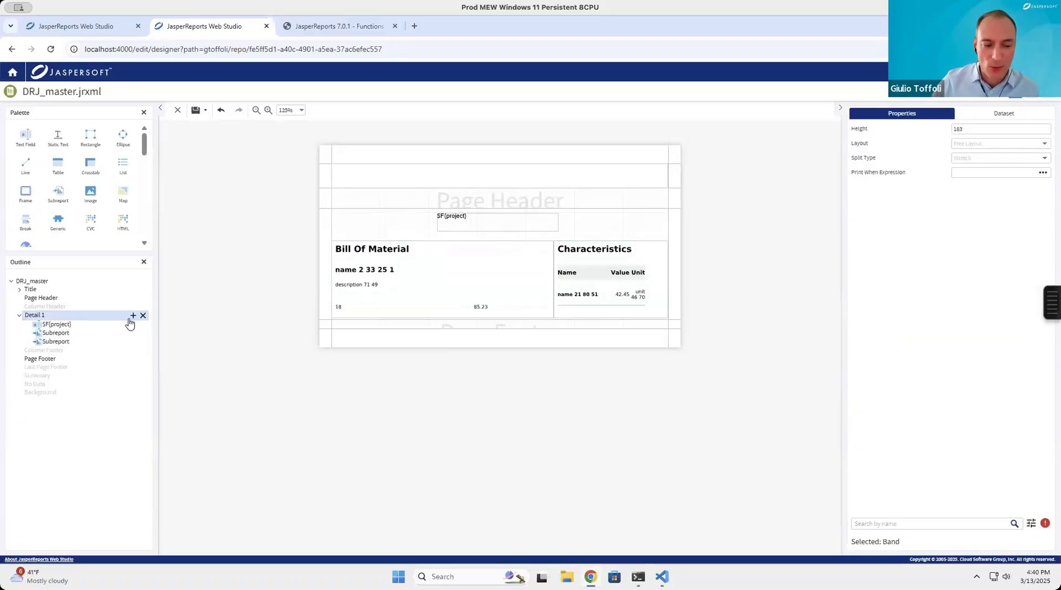
left_click(132, 316)
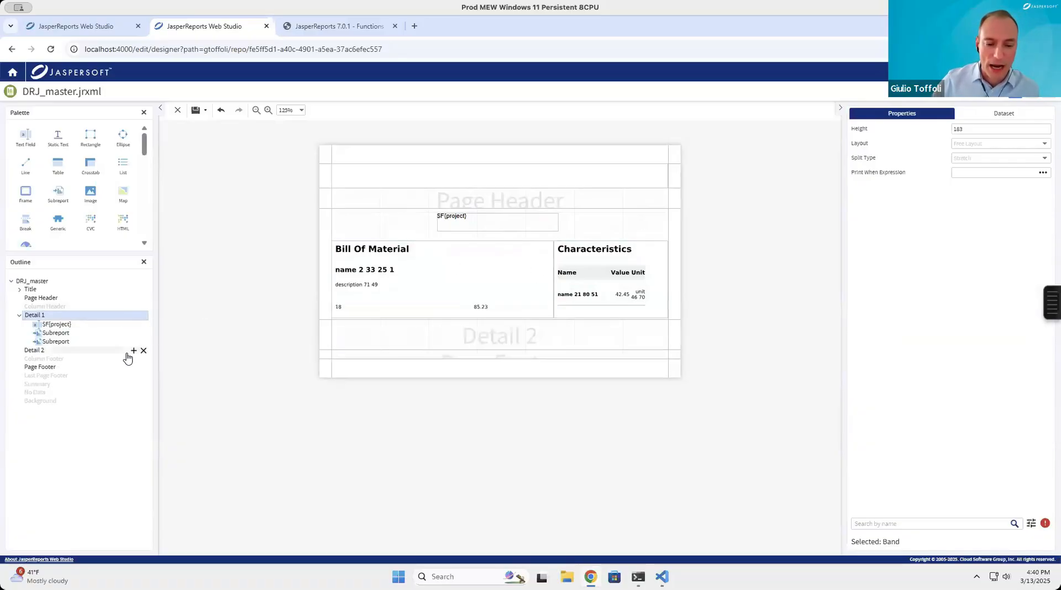
left_click_drag(455, 350, 455, 435)
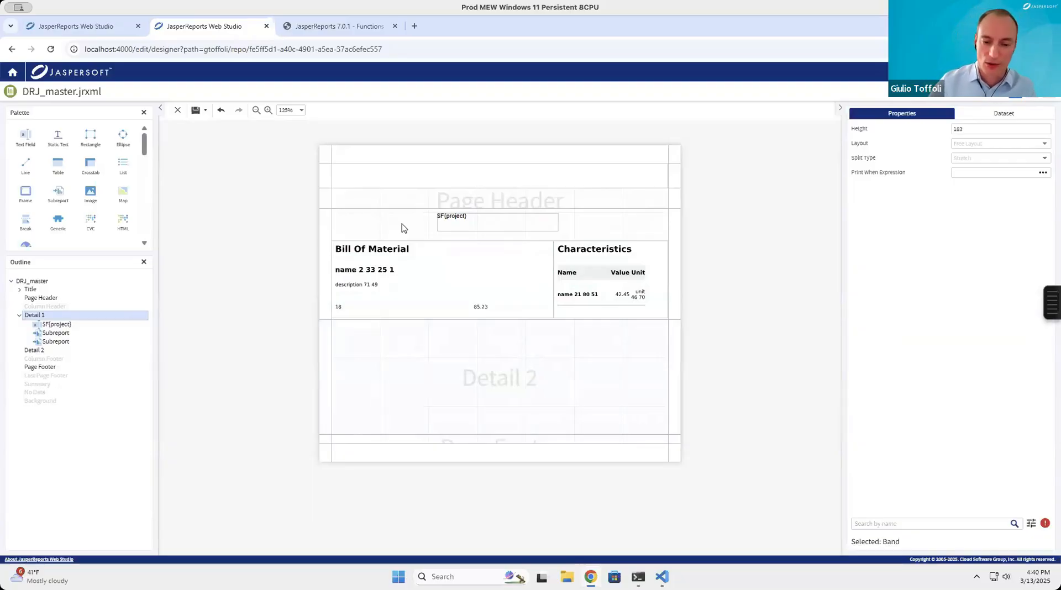
left_click(464, 374)
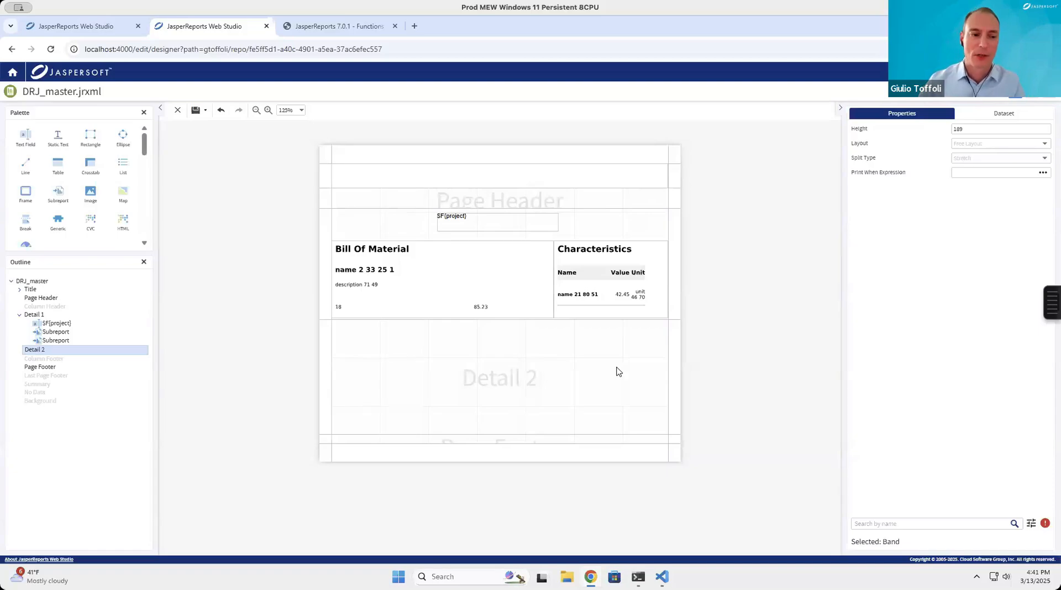
Switch to the DJR_Characteristics report, return to its design and review the main dataset's fields and SQL query.
left_click(96, 30)
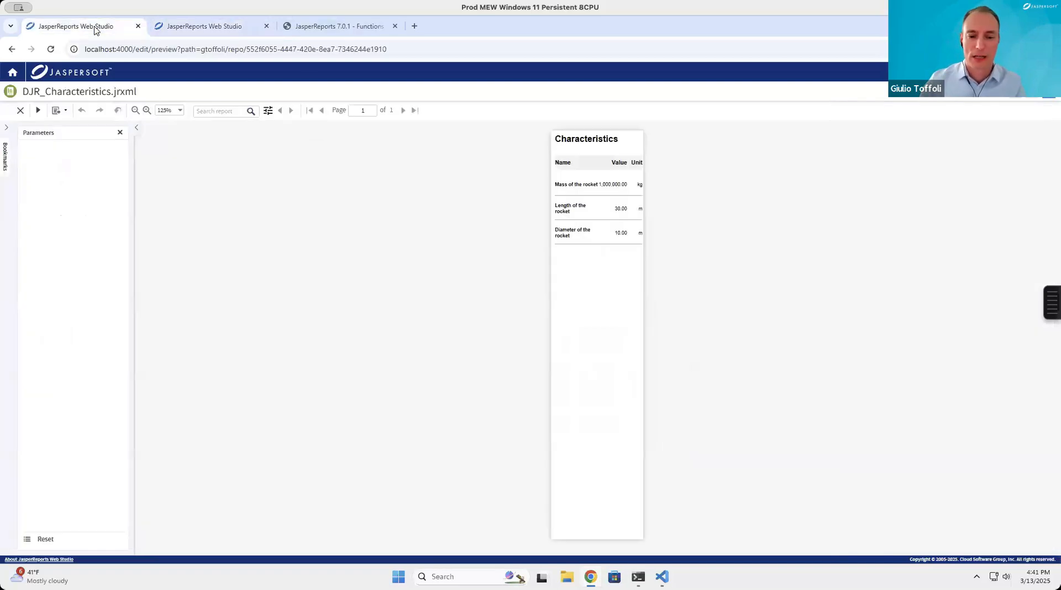
left_click(1014, 100)
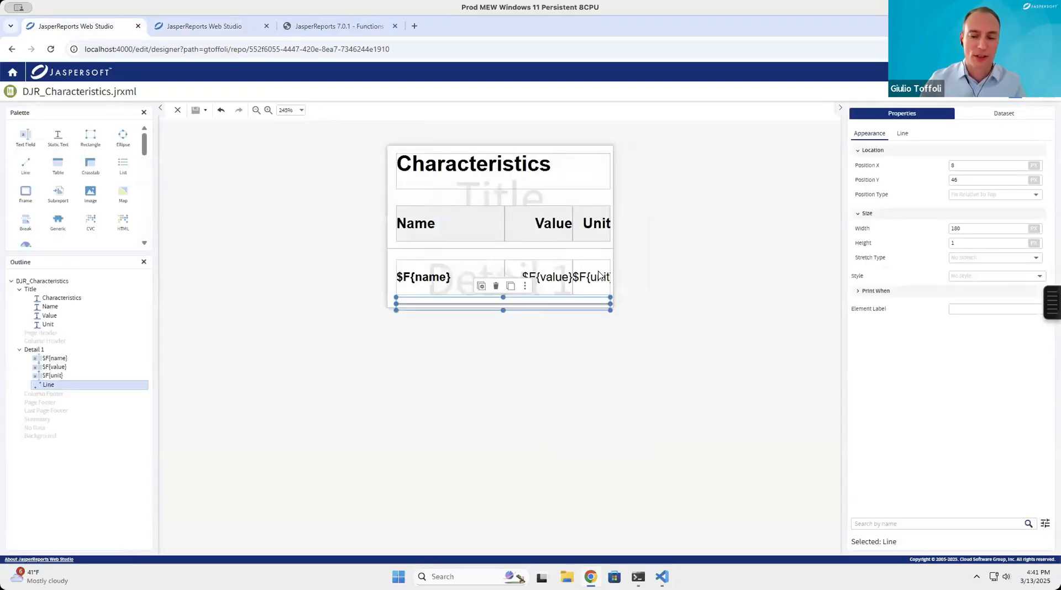
left_click(1010, 117)
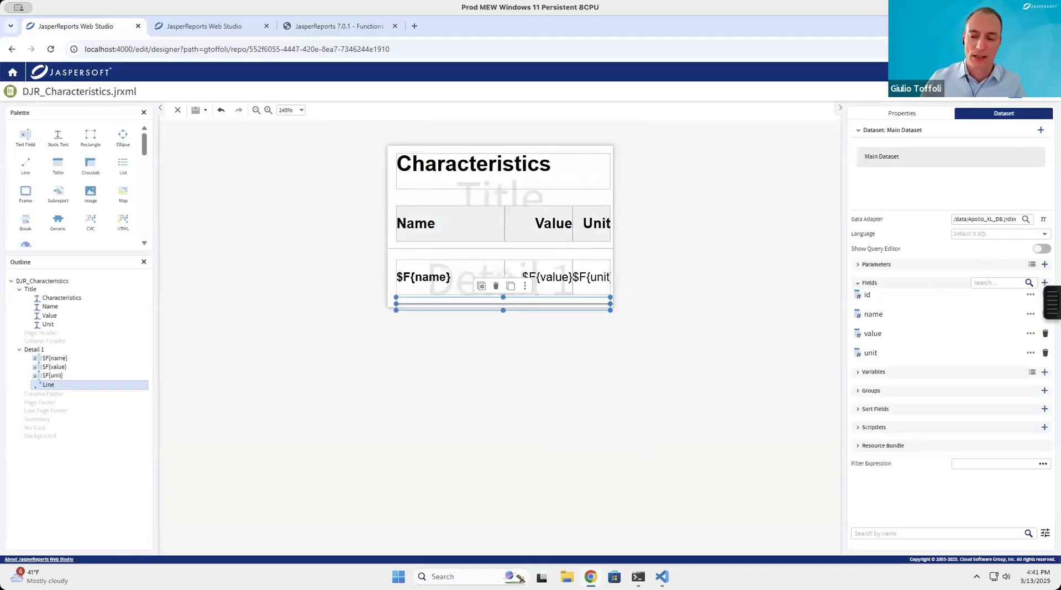
left_click(1042, 248)
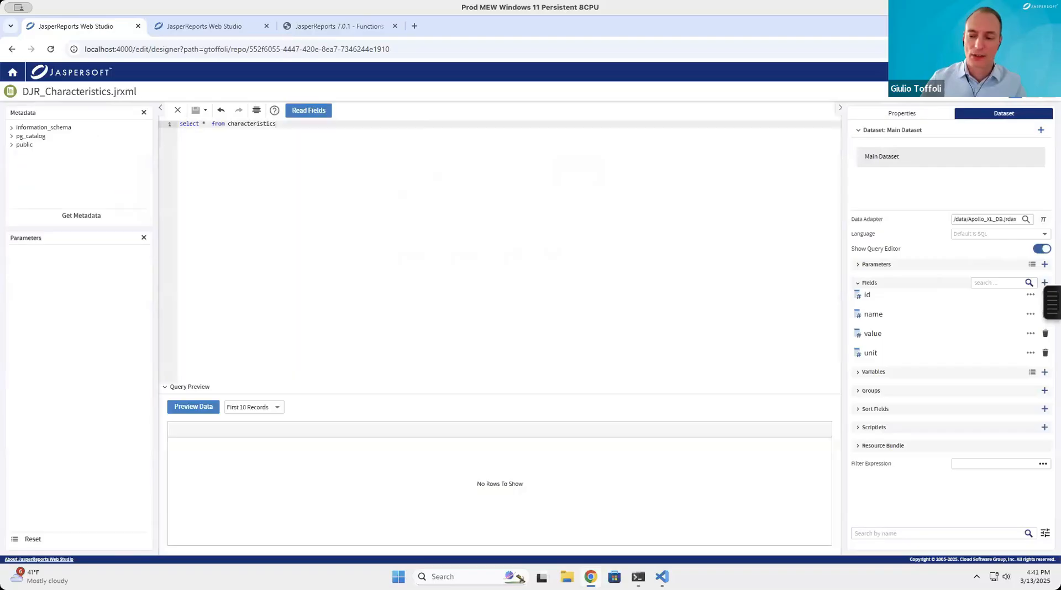
left_click(1042, 249)
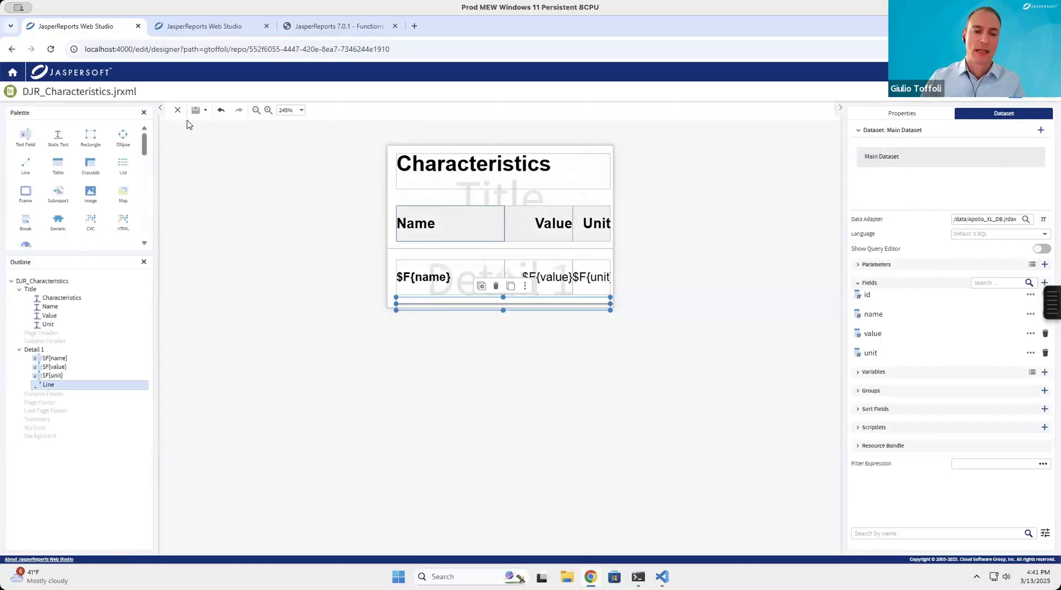
Add a new dataset to DRJ_master and name it Instructions.
left_click(200, 31)
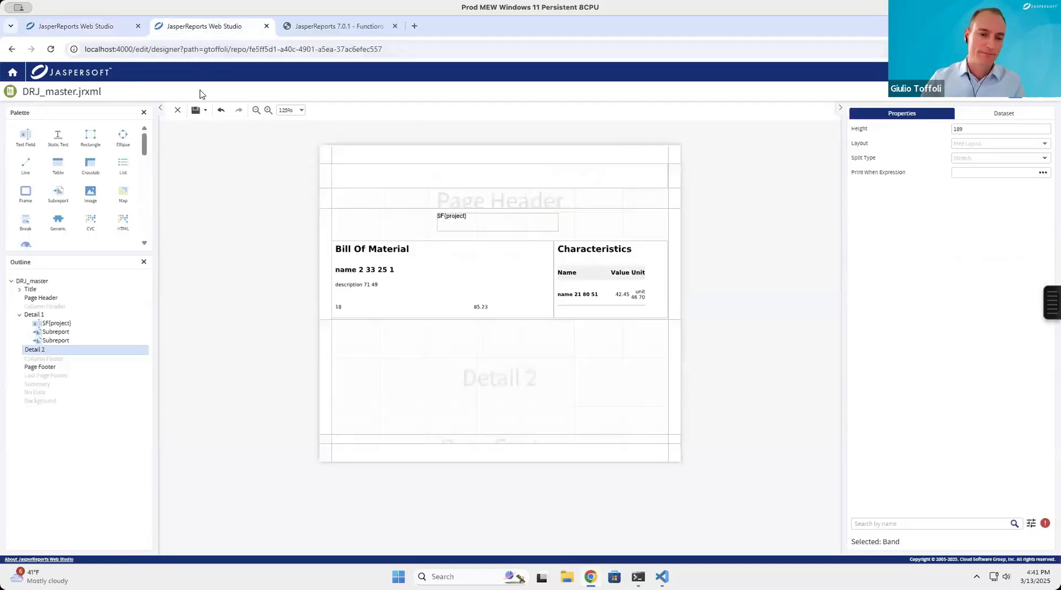
left_click(987, 116)
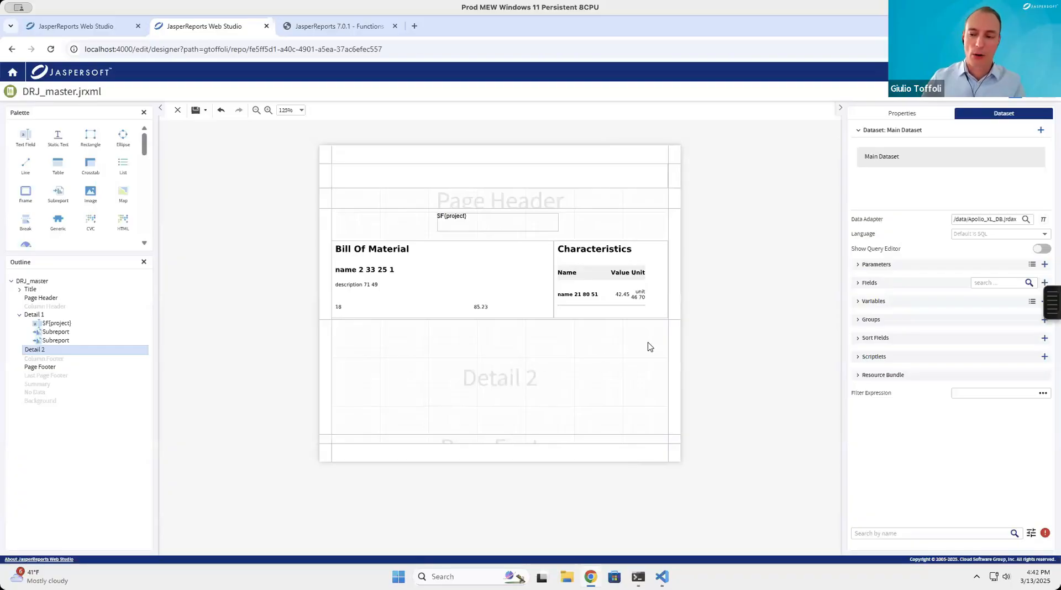
left_click(1040, 133)
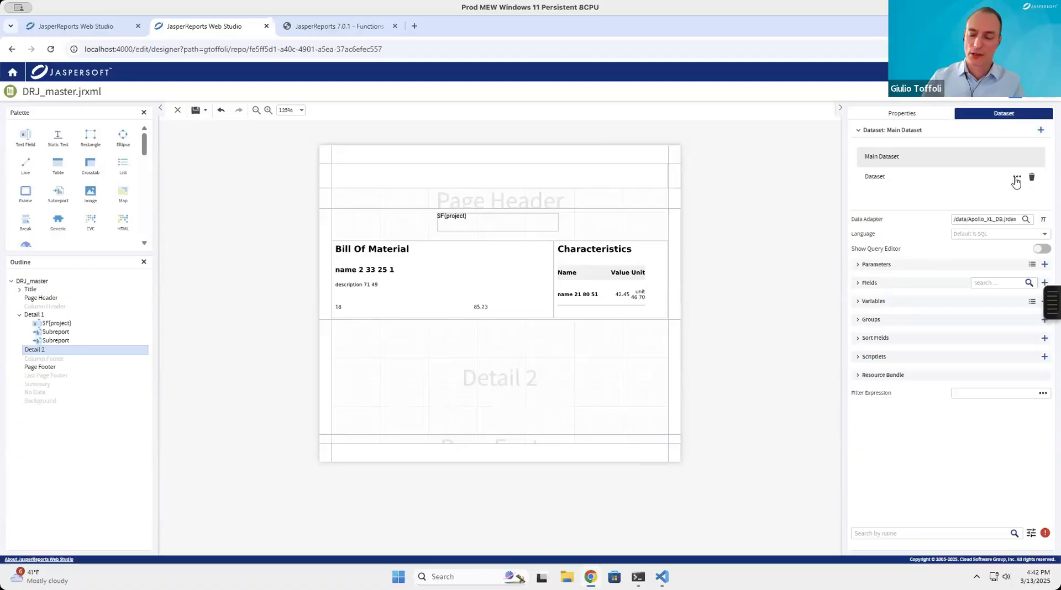
left_click(1016, 177)
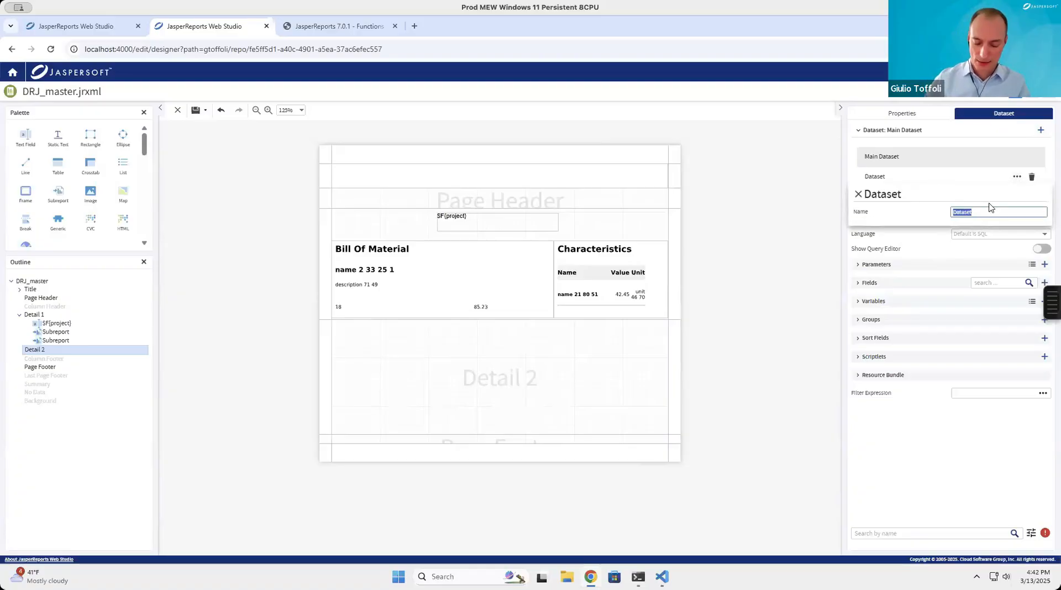
type("I")
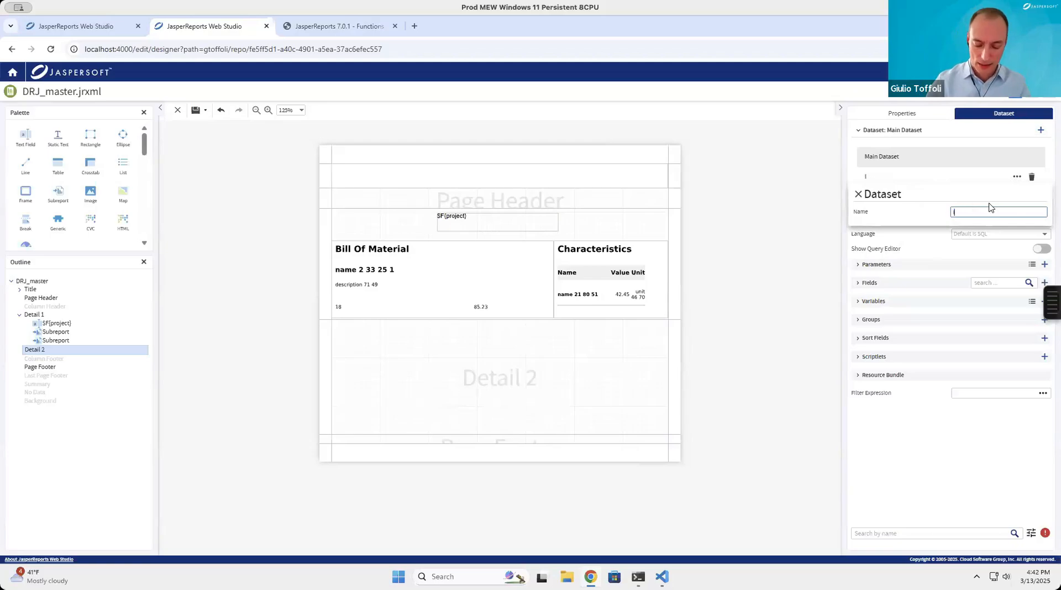
type("nstructipns")
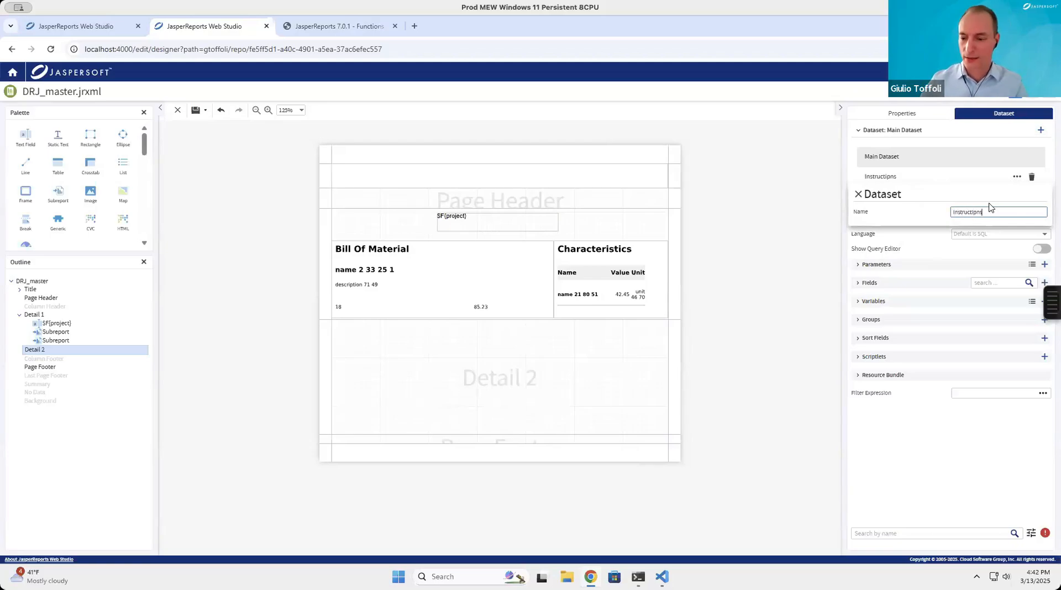
key("BackSpace")
key("BackSpace")
key("BackSpace")
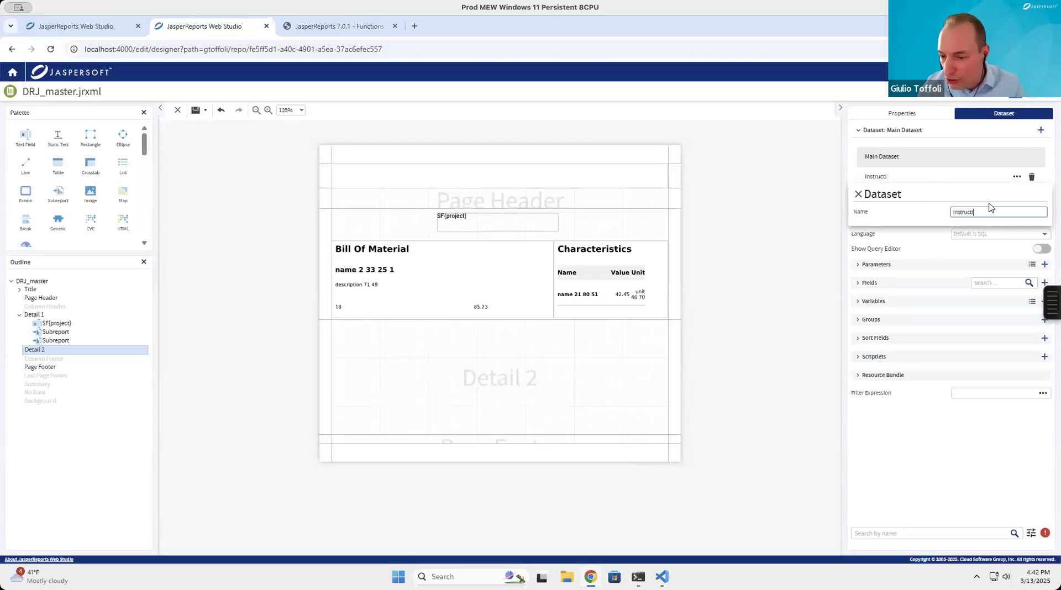
type("ons")
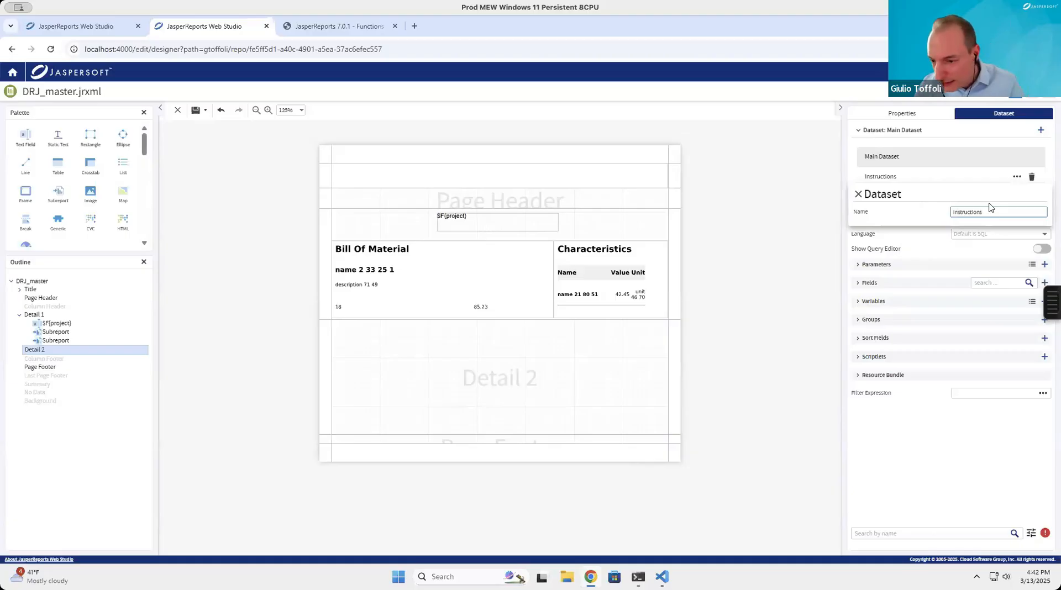
Assign the Apollo_XL_DB.jrdax data adapter from the data folder to the Instructions dataset.
left_click(897, 180)
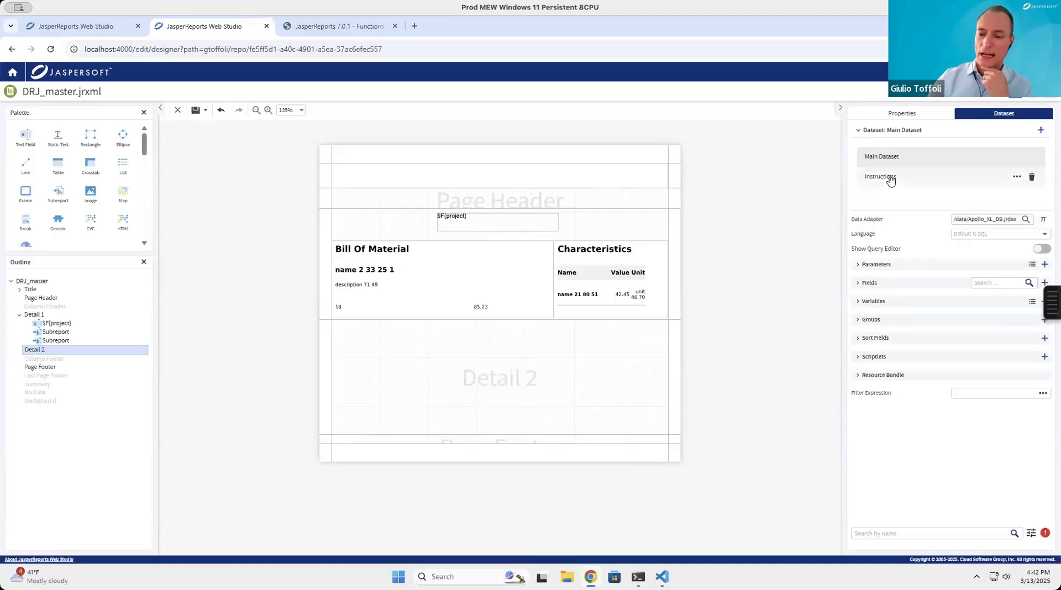
left_click(890, 180)
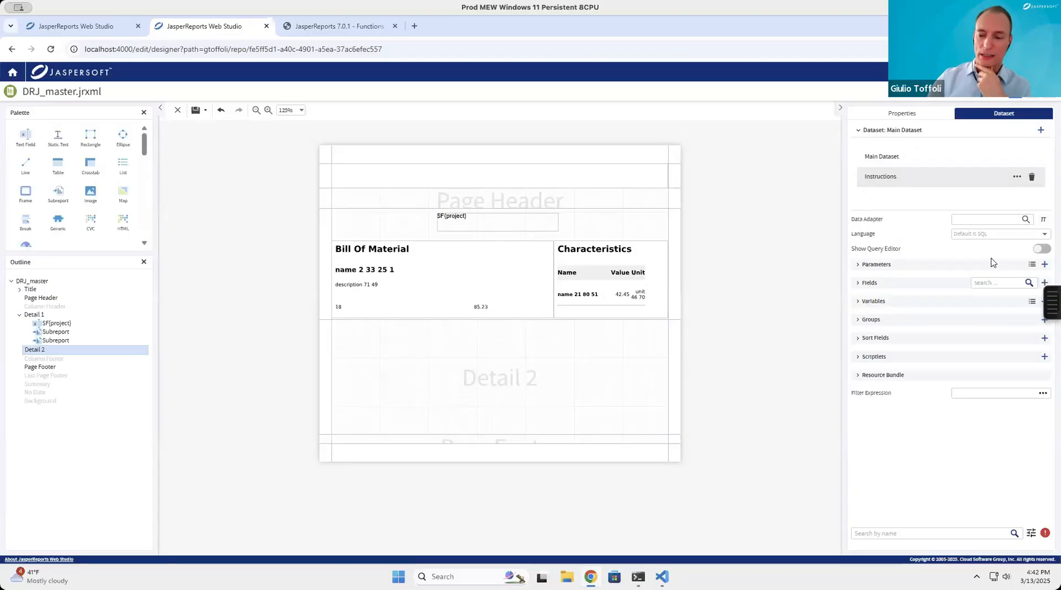
left_click(1025, 220)
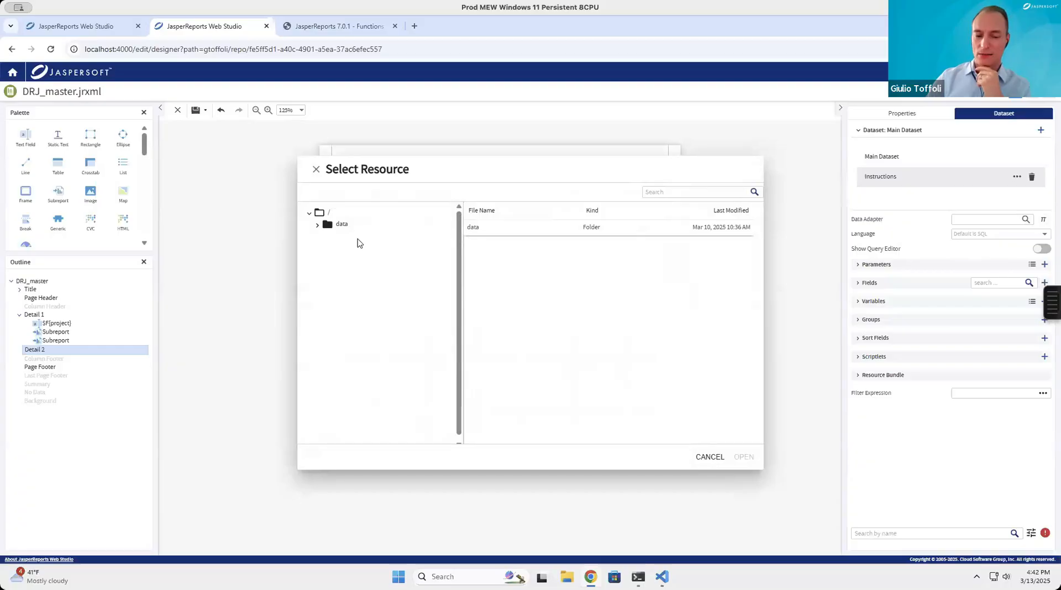
left_click(342, 225)
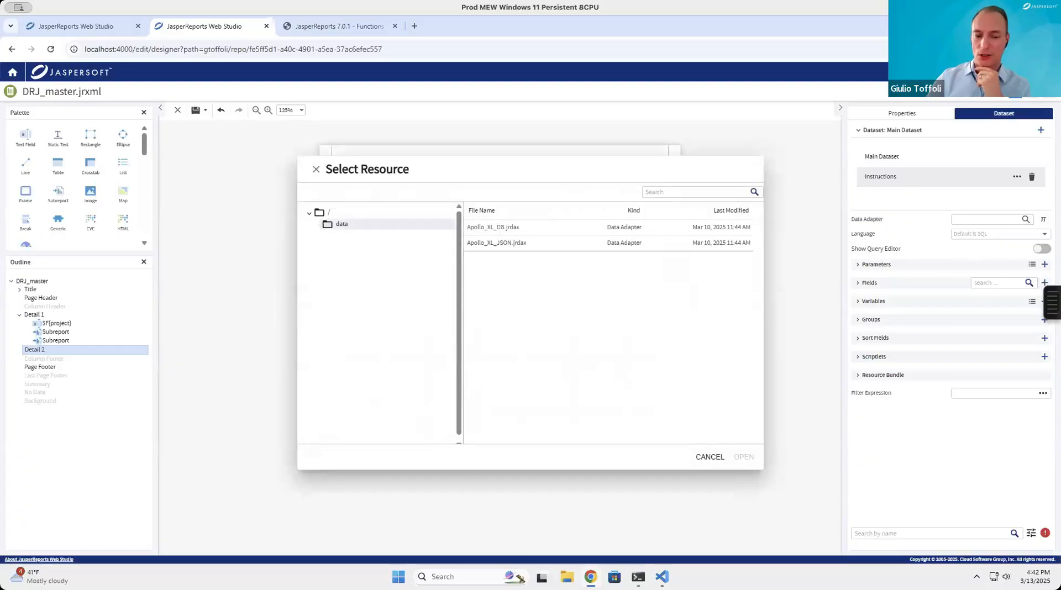
double_click(513, 227)
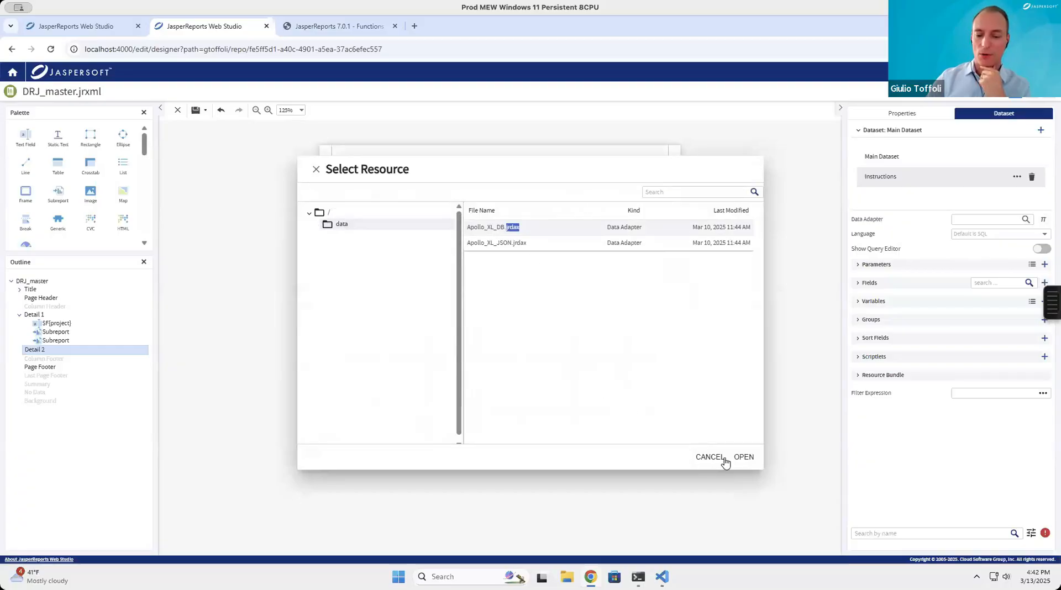
left_click(744, 457)
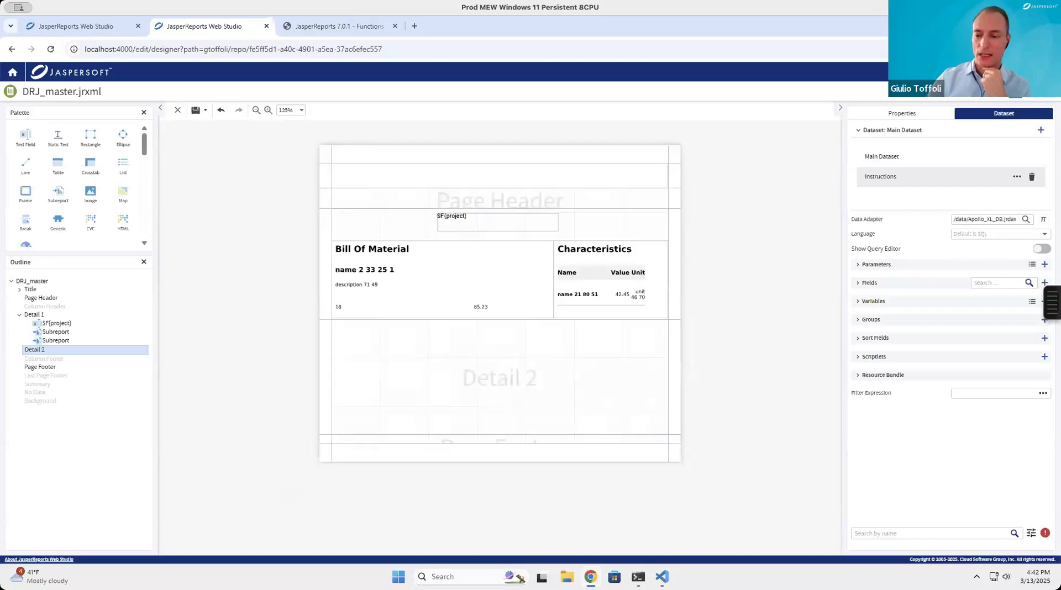
Show the query editor, load the database metadata through the main dataset and expand the public schema.
left_click(1042, 248)
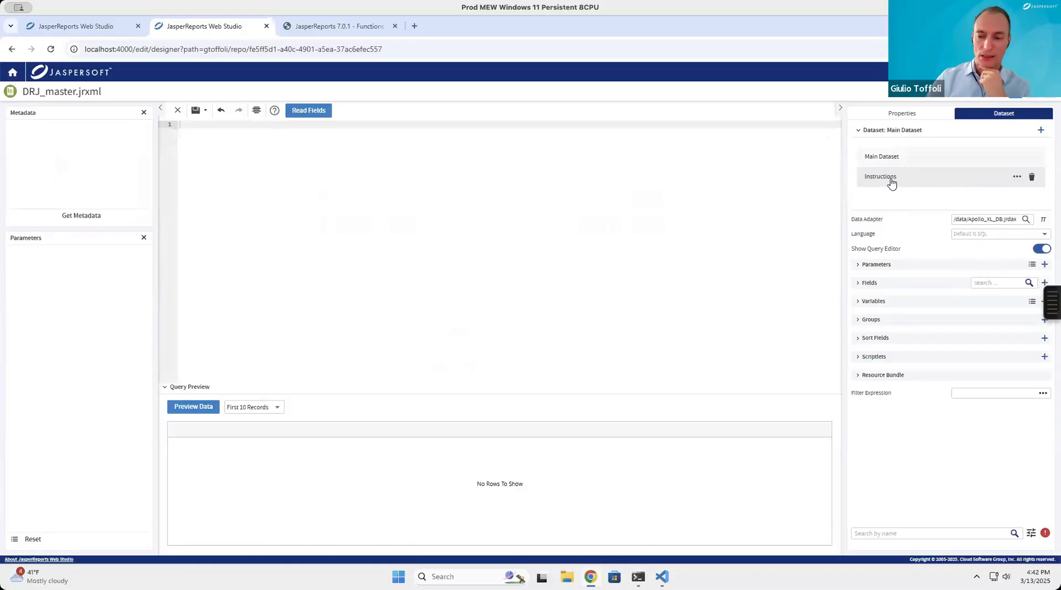
left_click(87, 217)
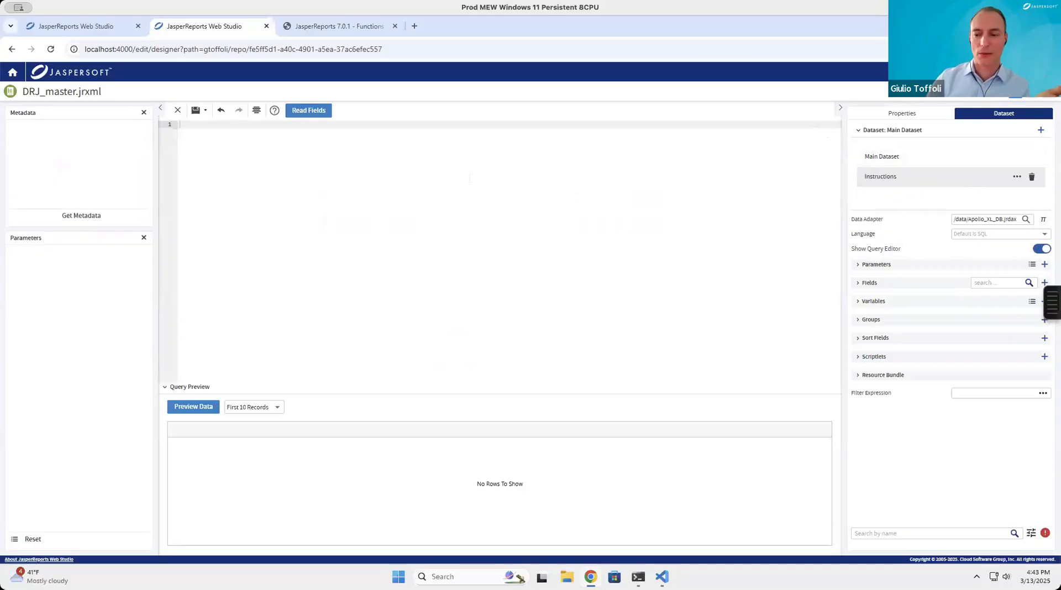
left_click(883, 162)
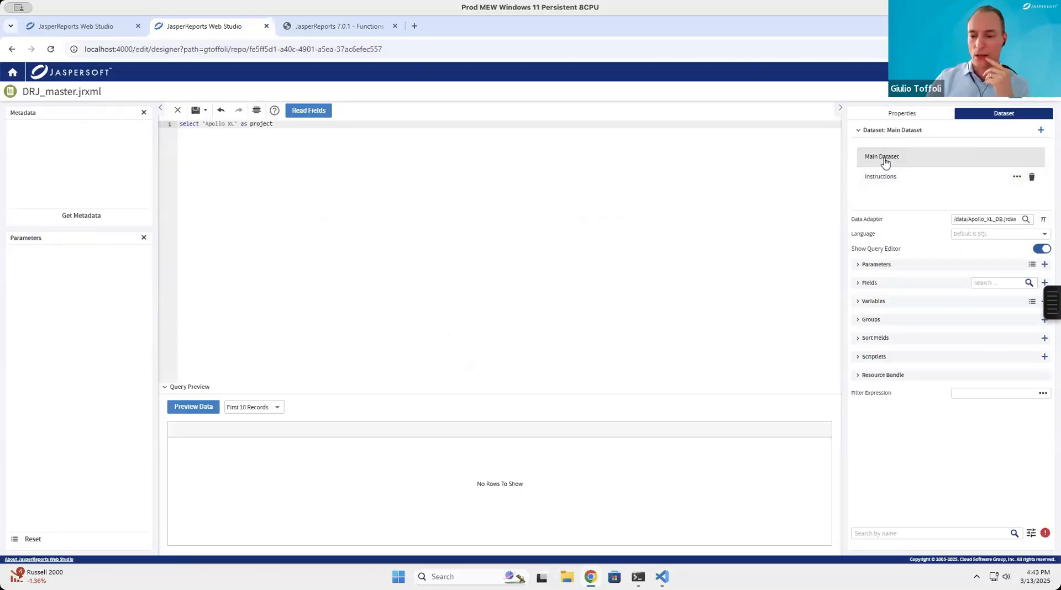
left_click(80, 220)
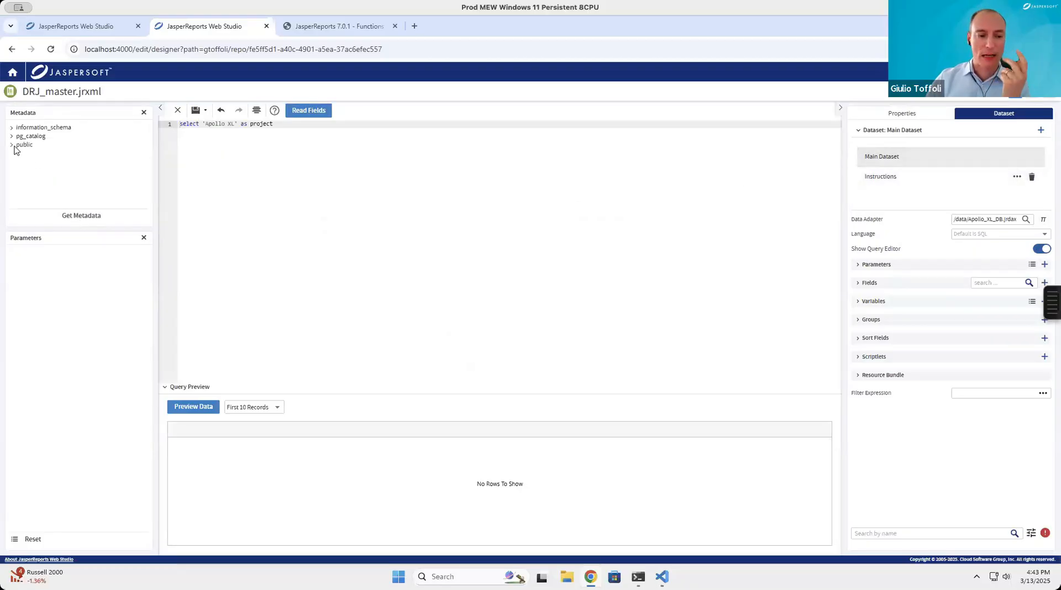
left_click(12, 145)
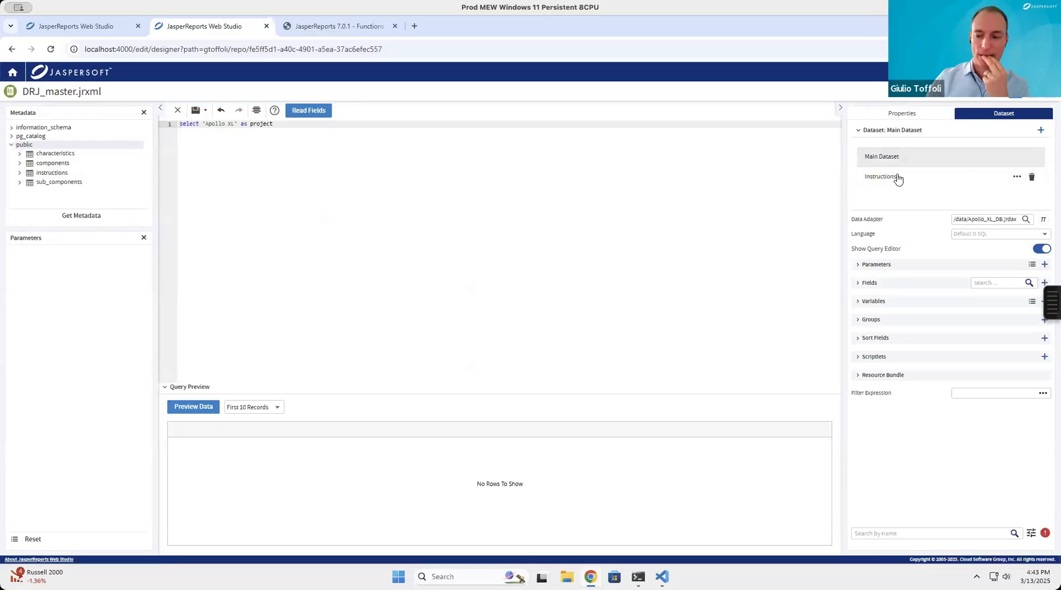
Write a query selecting all columns from the instructions table for the Instructions dataset and try to read its fields.
left_click(947, 185)
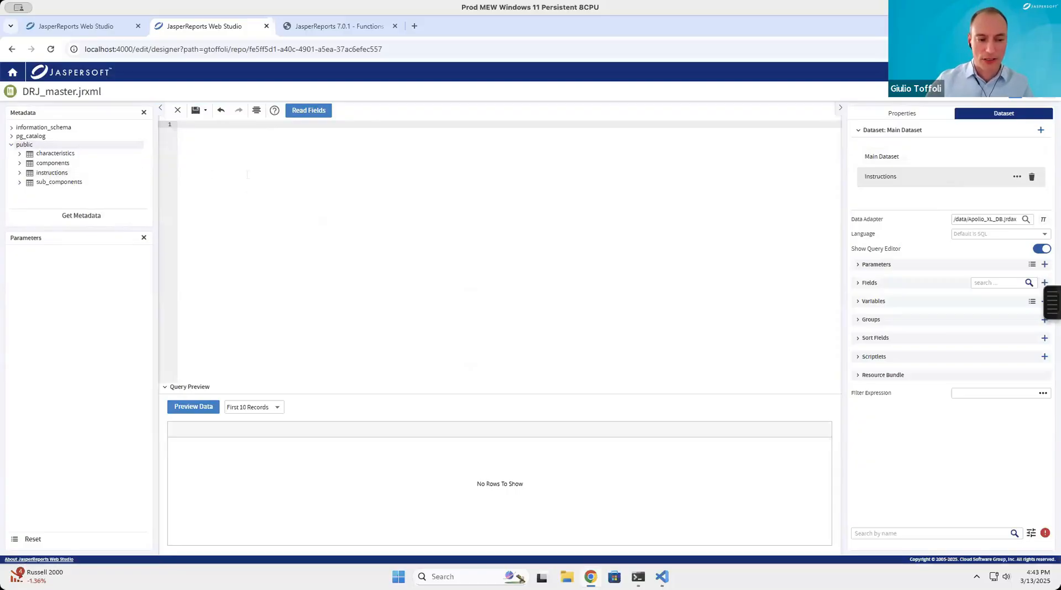
type("sele")
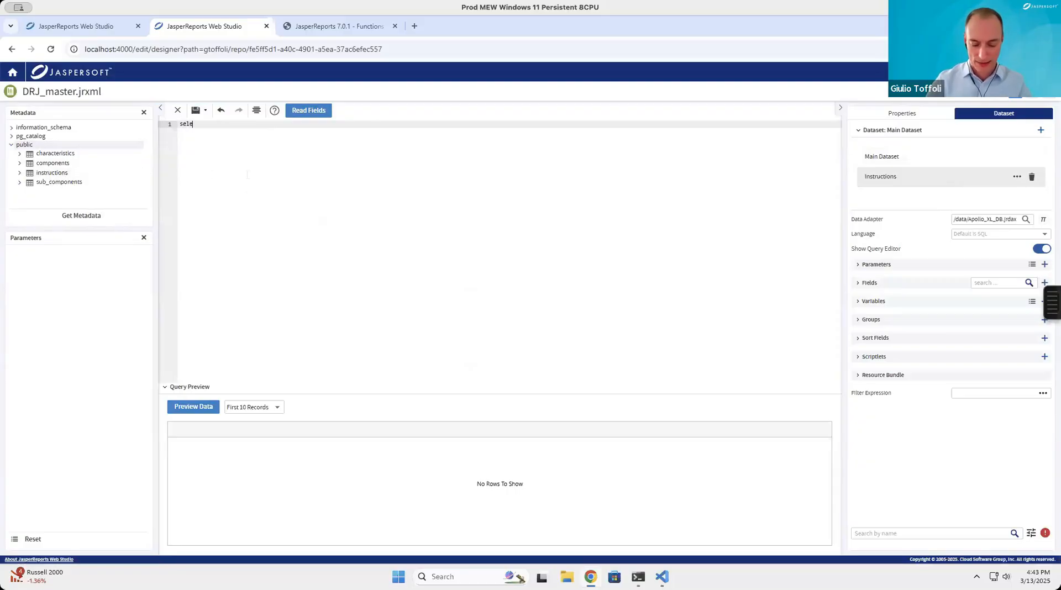
type("ct * from ")
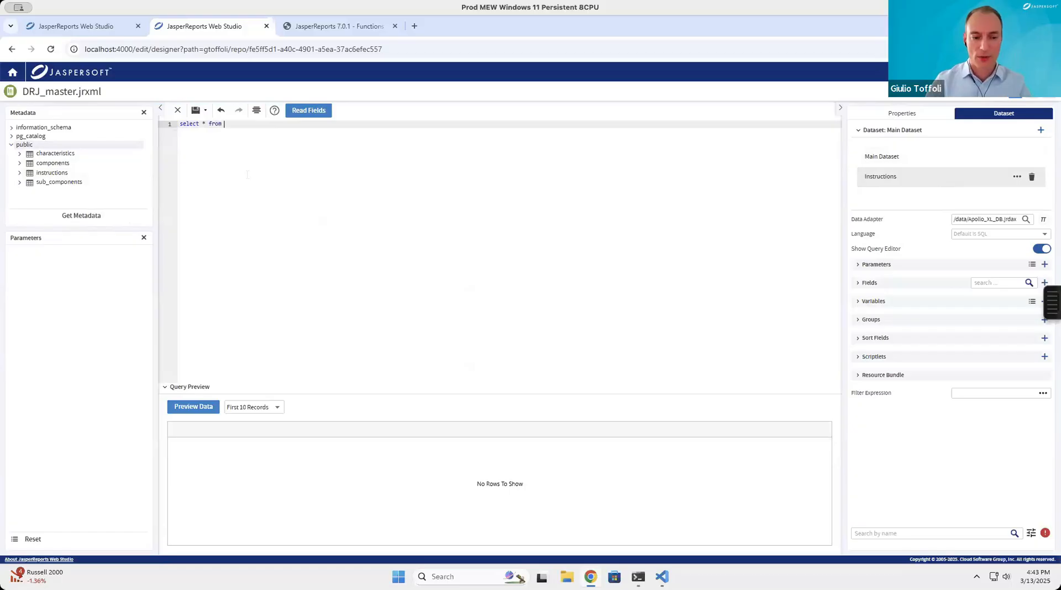
type("instact")
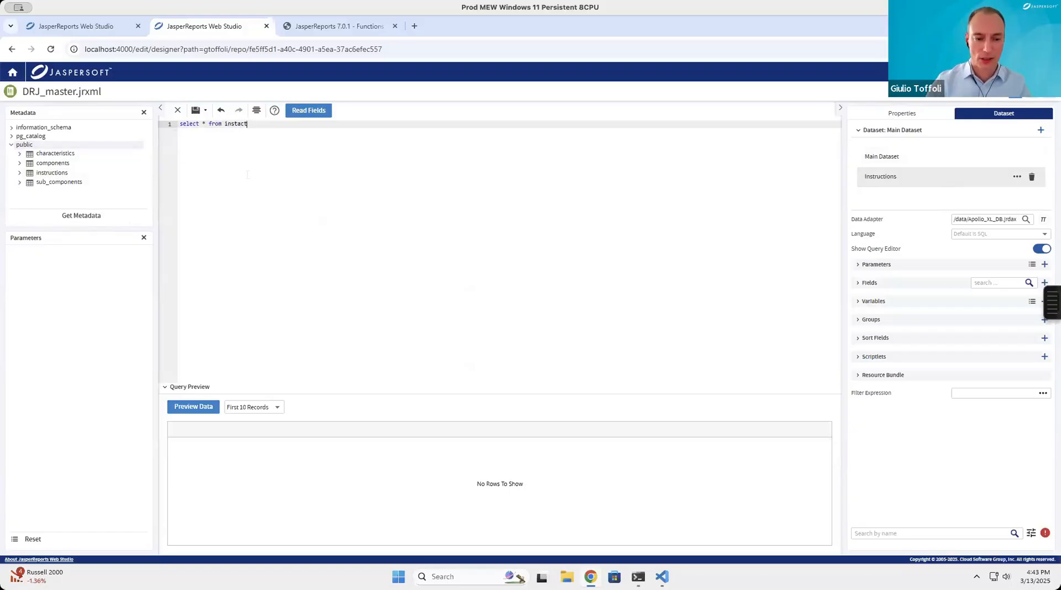
key("BackSpace")
key("BackSpace")
key("BackSpace")
type("structions")
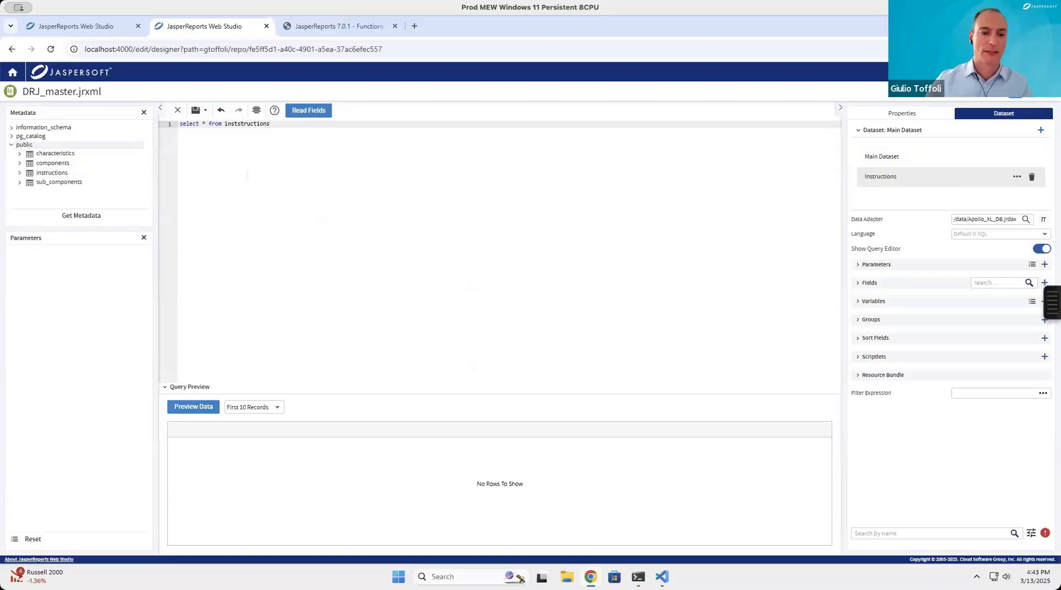
left_click(314, 114)
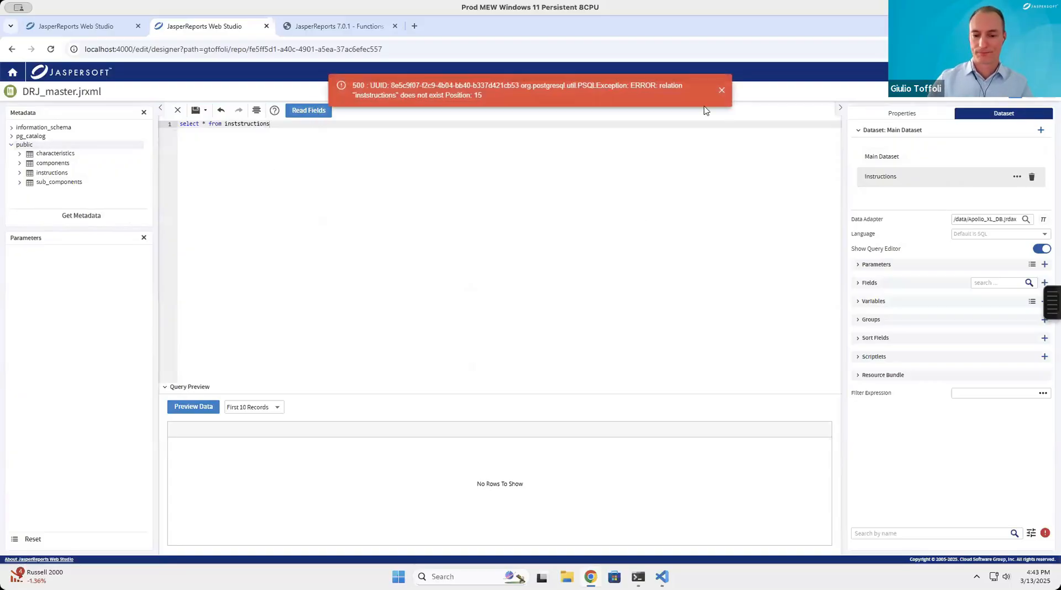
Correct the query to "select * from instructions" and read its fields into the dataset.
left_click(721, 91)
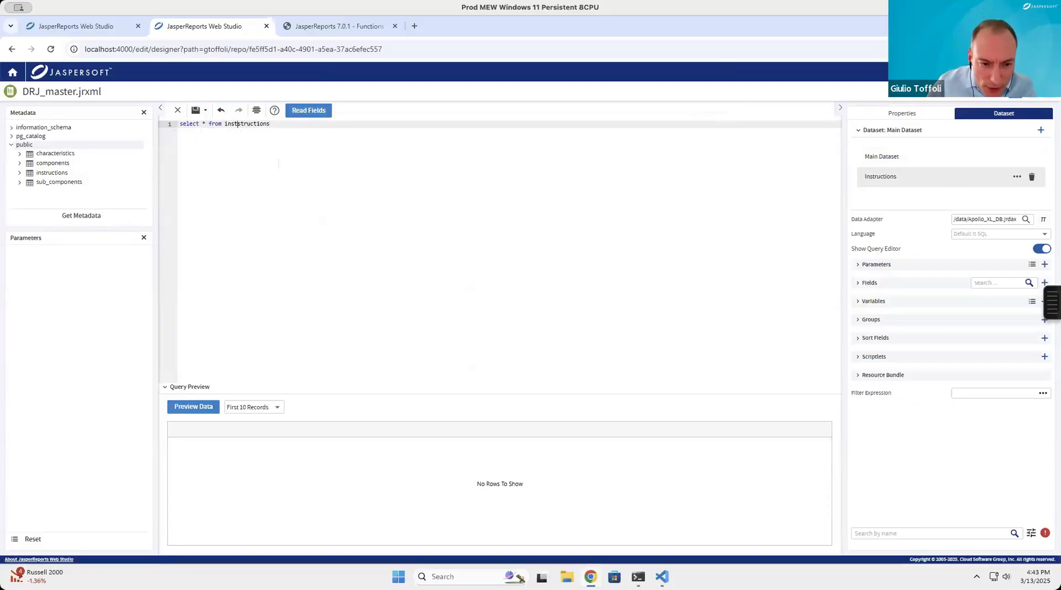
key("Delete")
key("Delete")
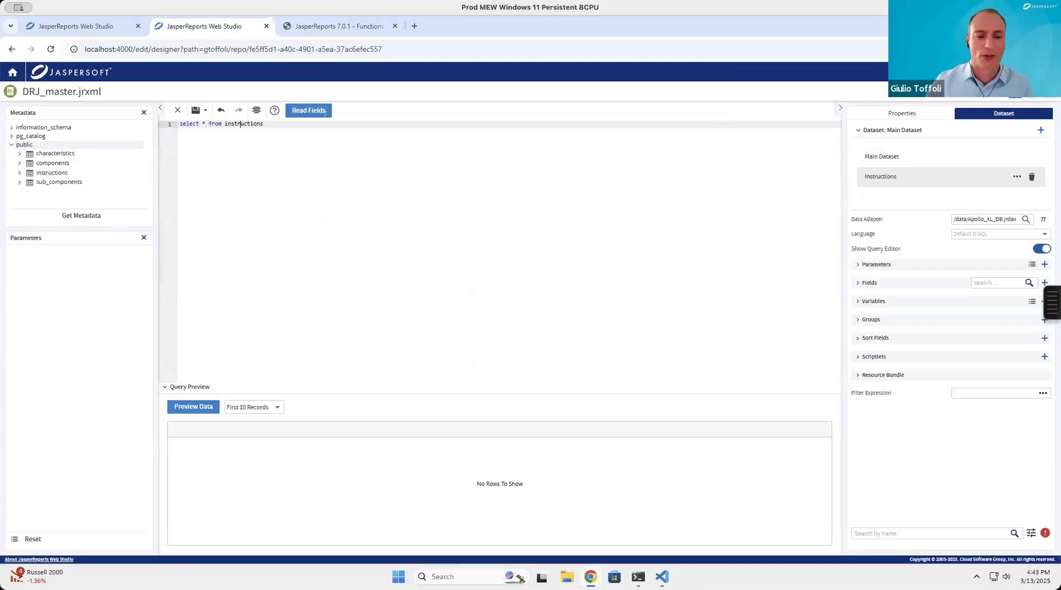
left_click(320, 112)
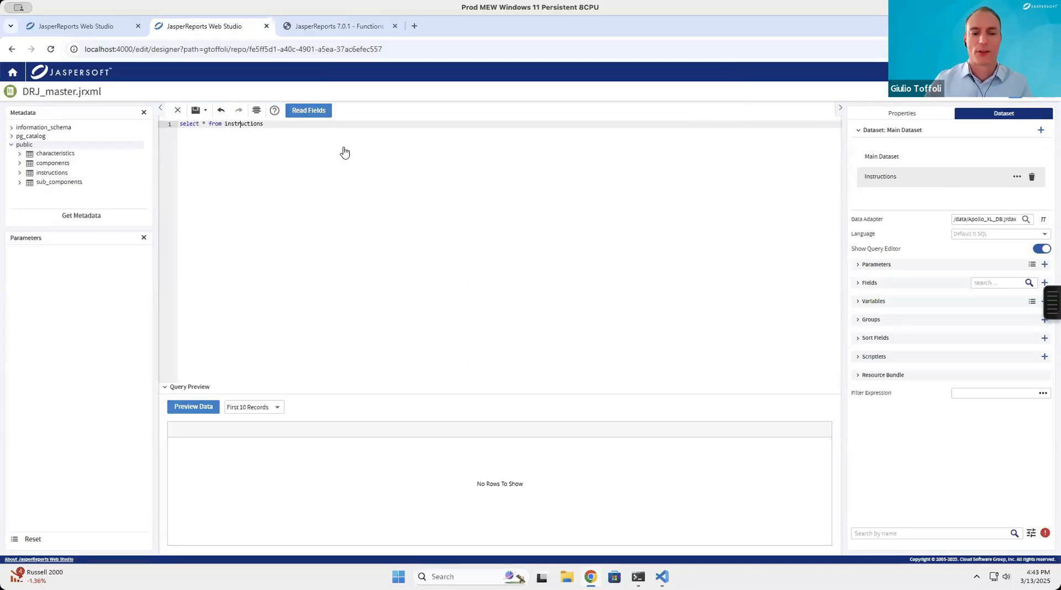
Review the Instructions dataset's fields and preview the query's data.
left_click(874, 285)
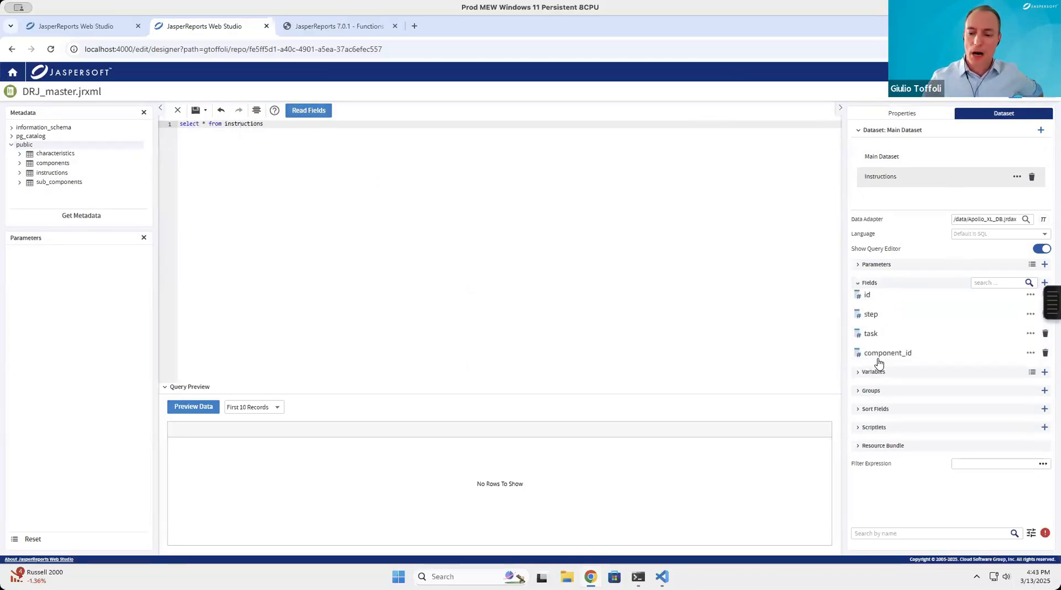
left_click(200, 410)
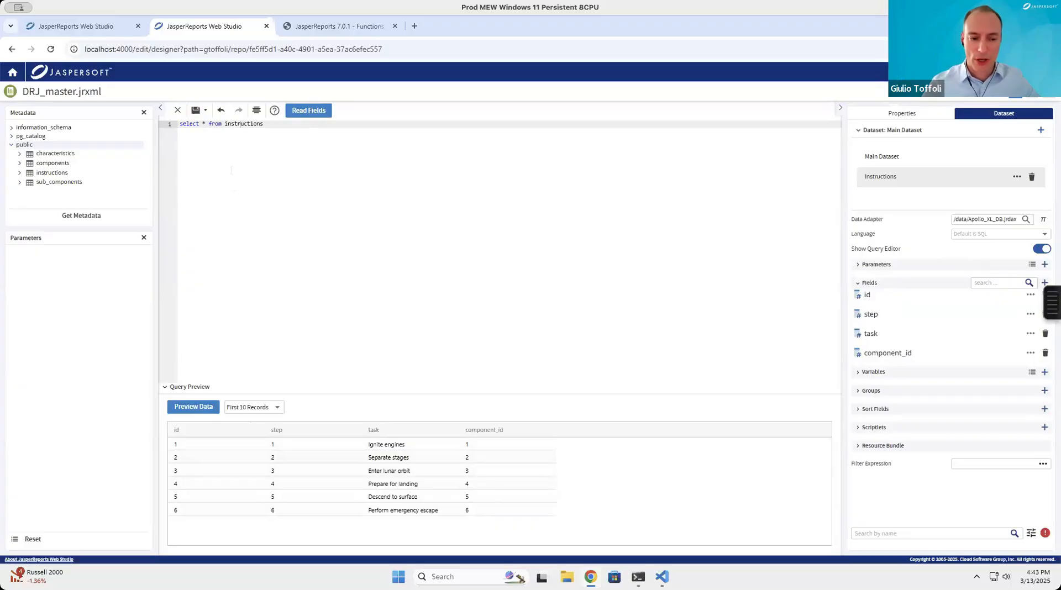
Save the report and hide the query editor to return to the report layout.
left_click(178, 110)
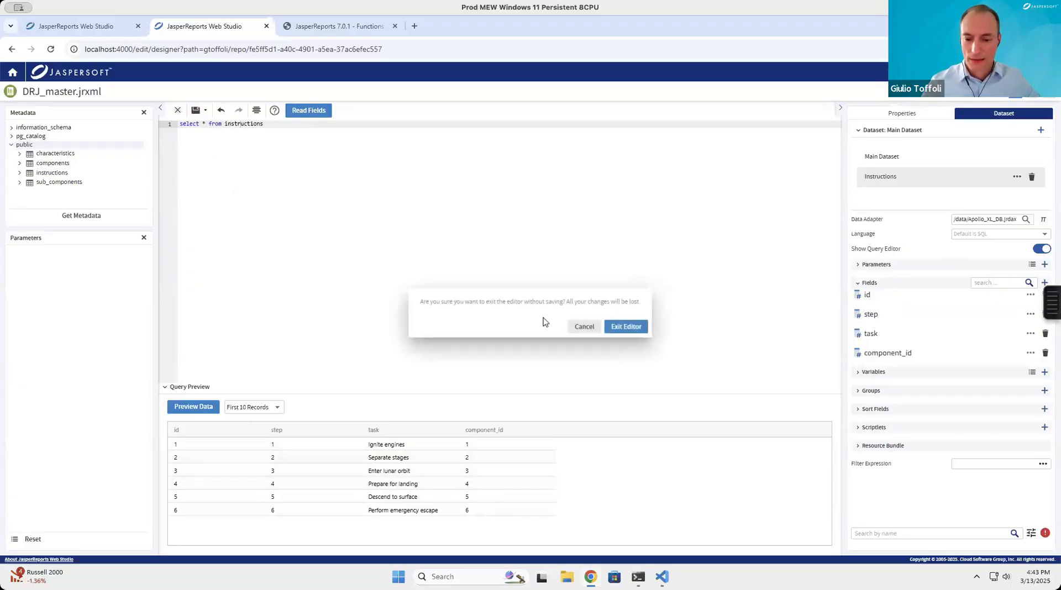
left_click(570, 329)
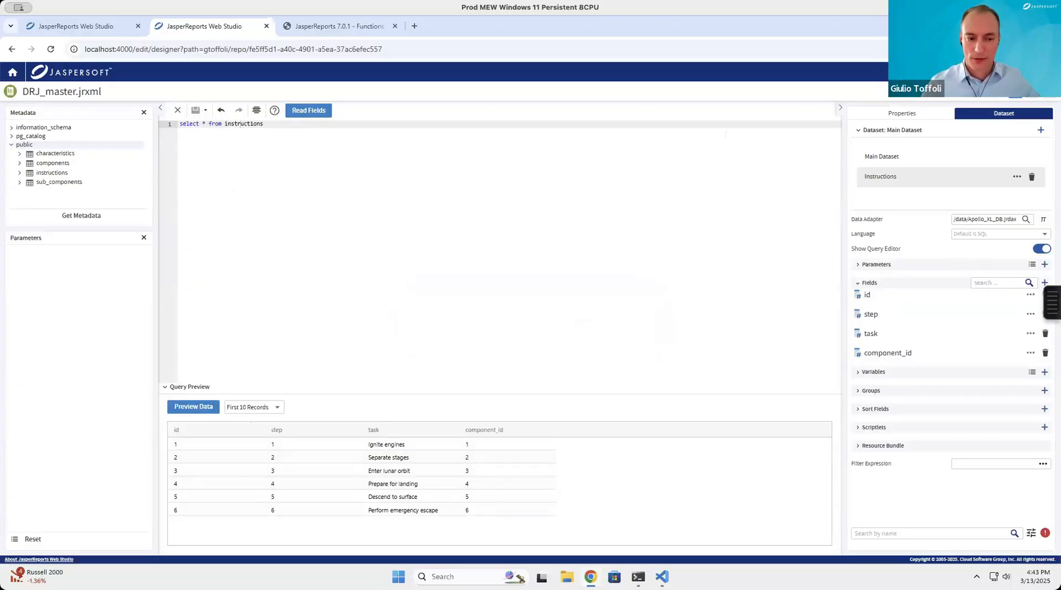
left_click(1041, 249)
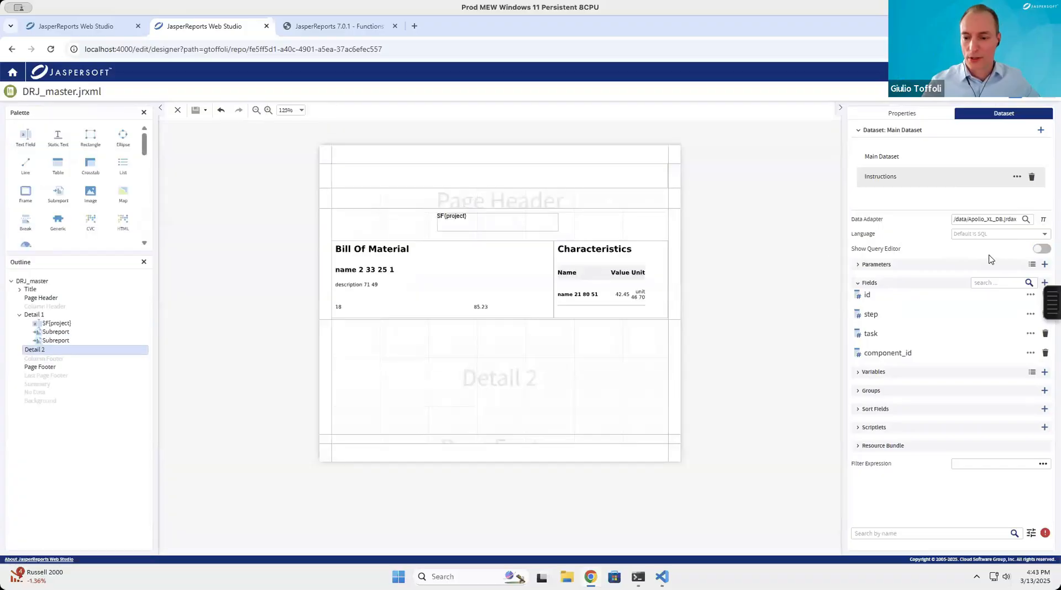
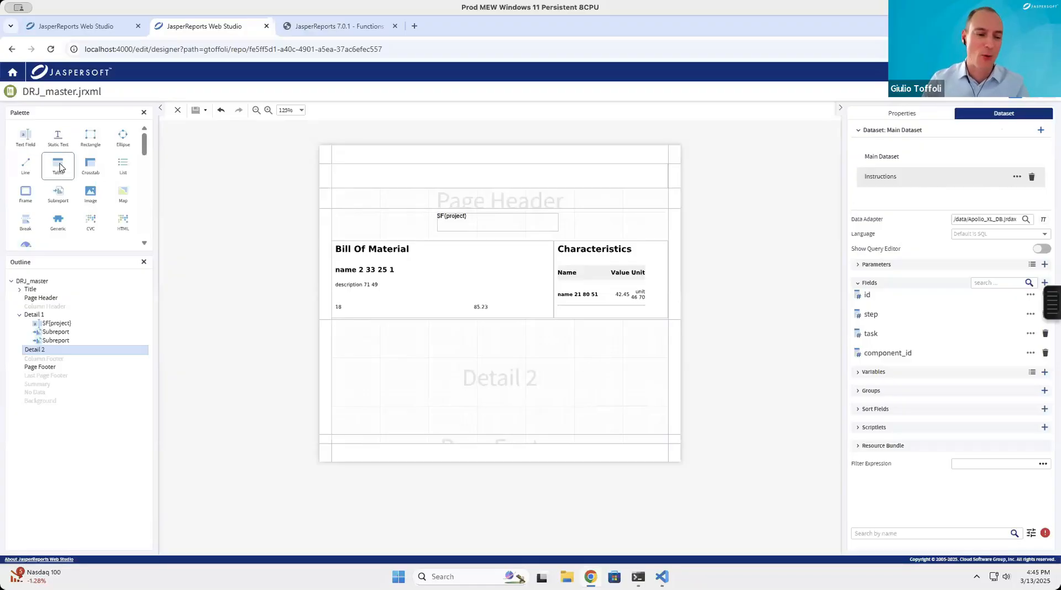
Add a table to the Detail 2 band and extend the band's height to contain it.
left_click_drag(59, 167, 379, 350)
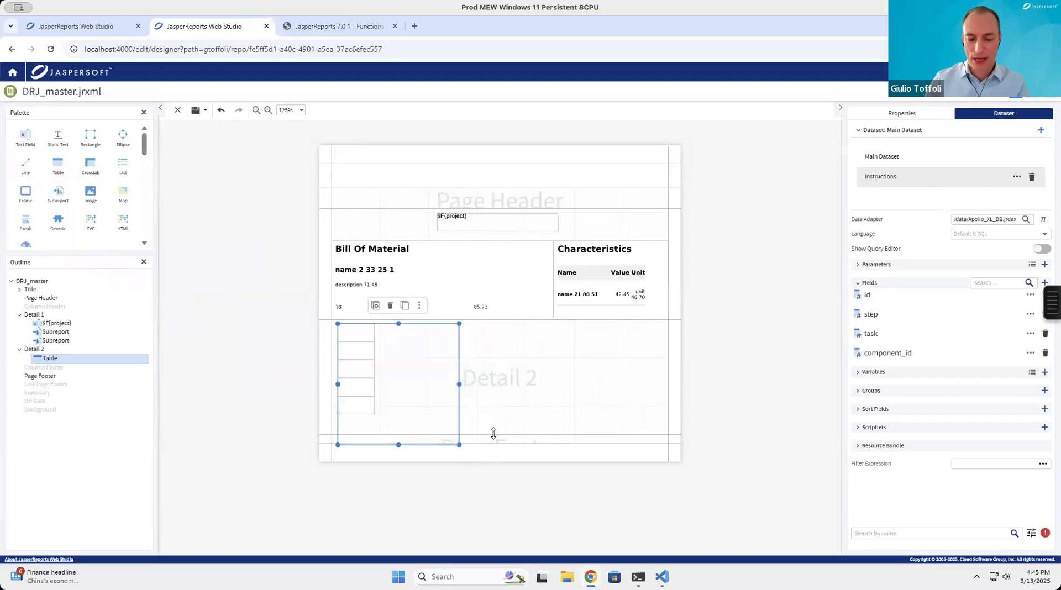
left_click_drag(494, 433, 496, 457)
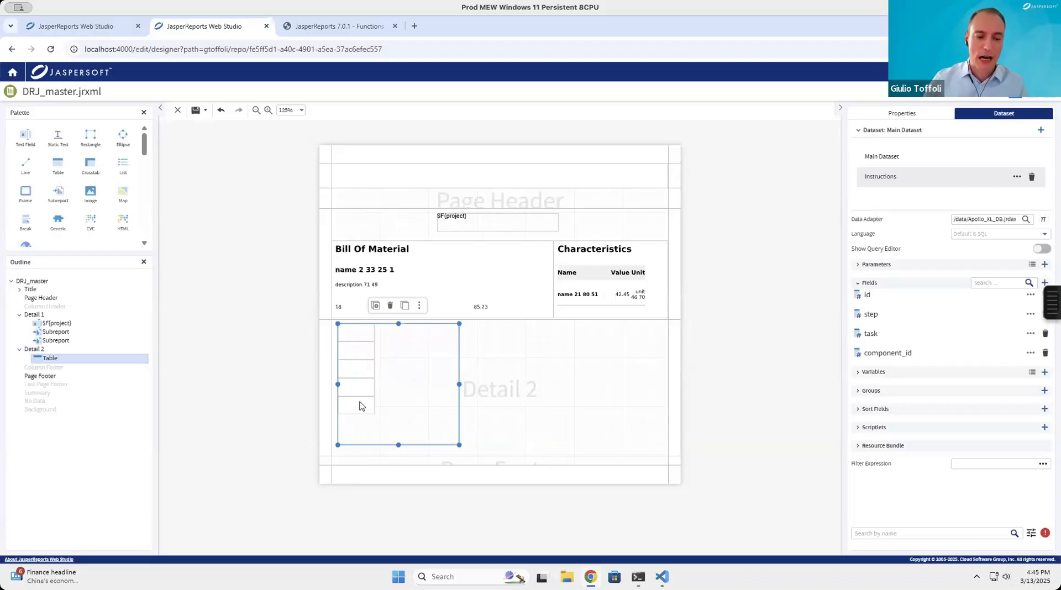
Open the Detail 2 table for editing, examine its header, detail and footer sections at 200% zoom, and try switching between report and table views.
double_click(403, 397)
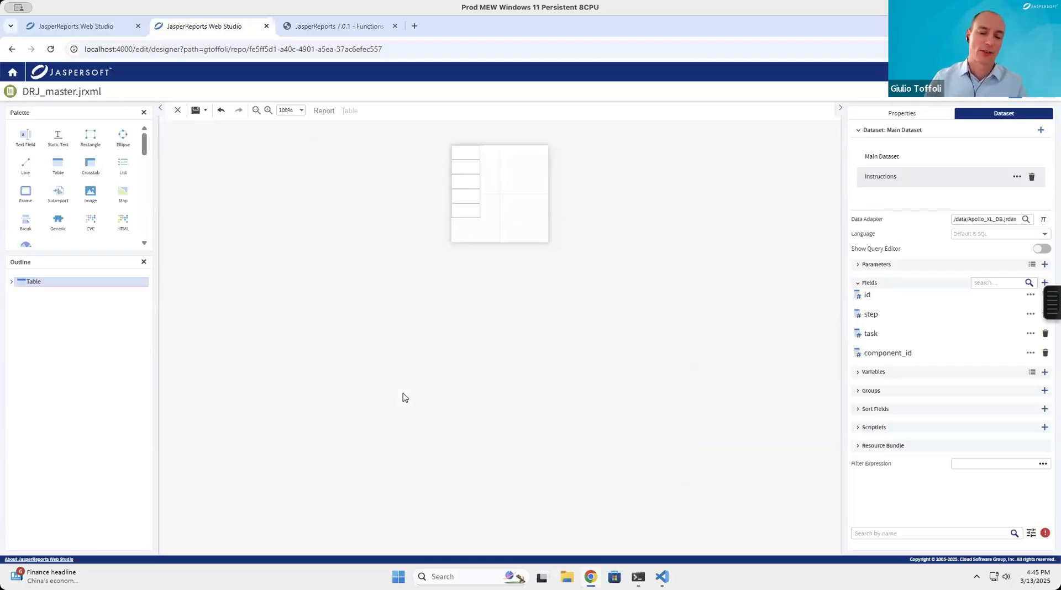
left_click(475, 158)
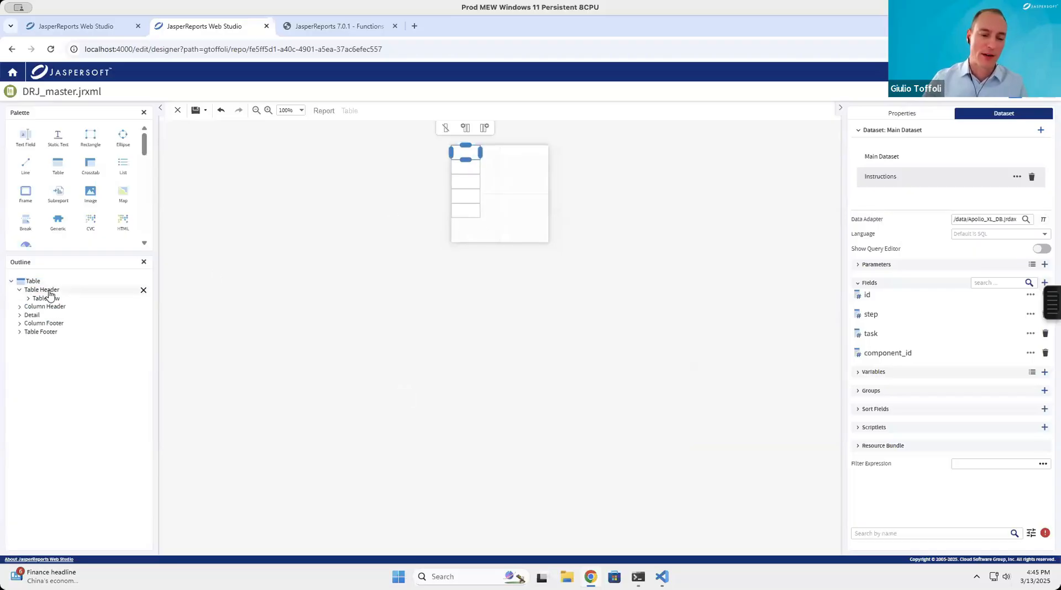
left_click(464, 167)
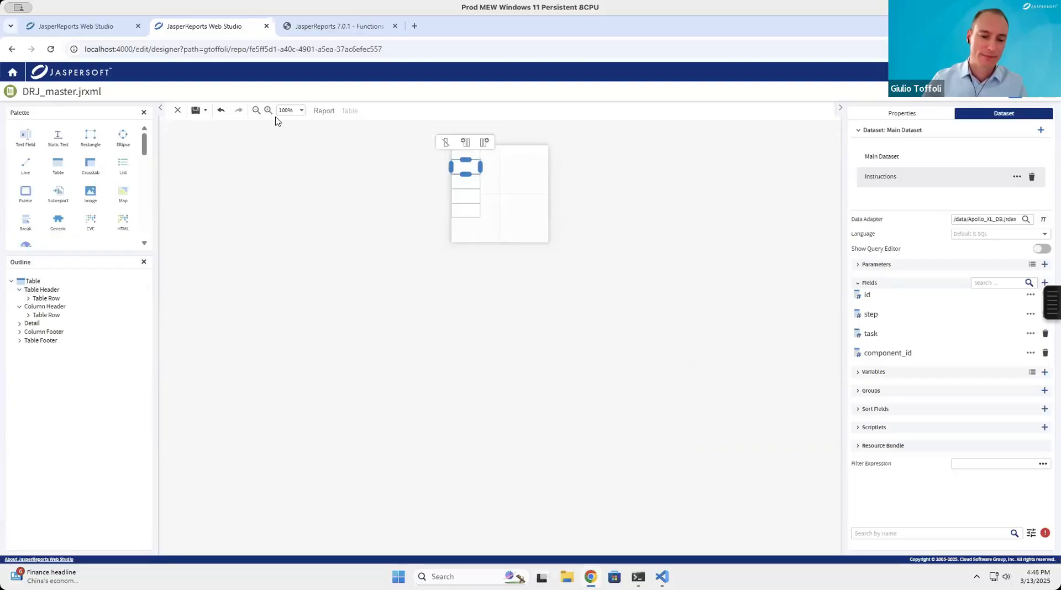
left_click(303, 116)
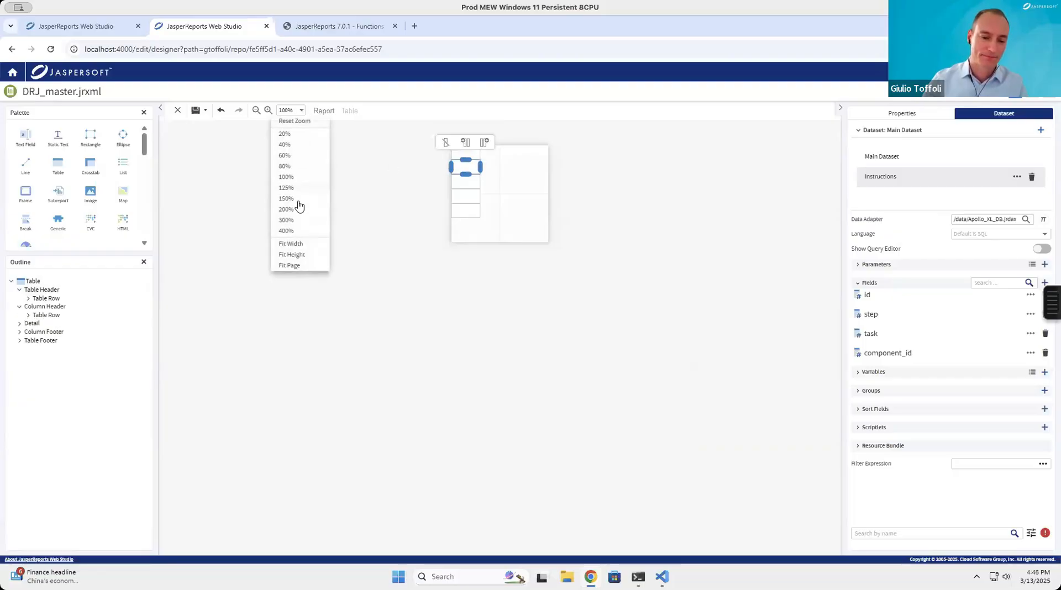
left_click(294, 210)
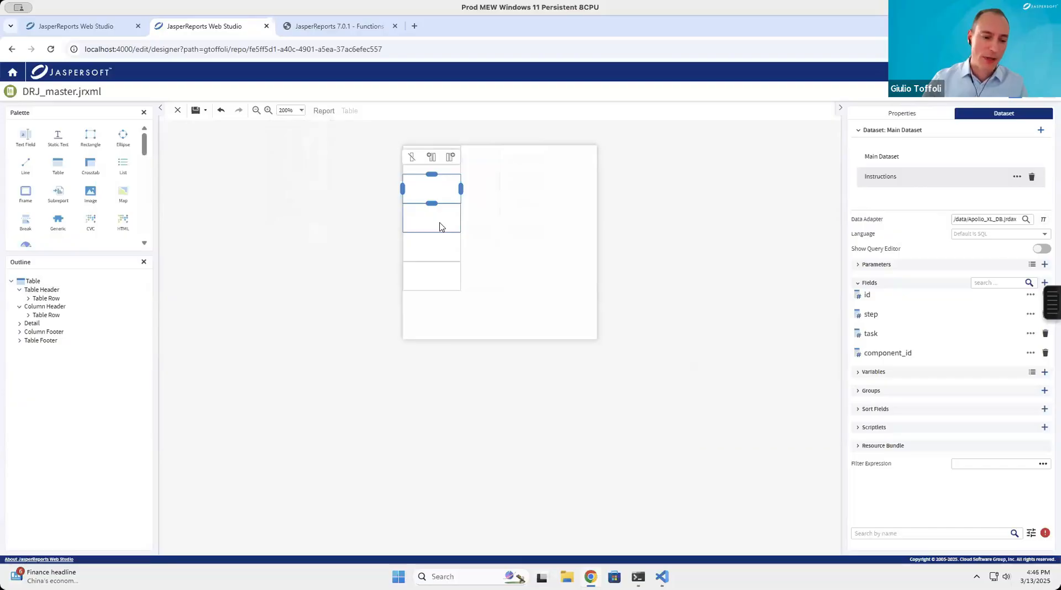
left_click(440, 226)
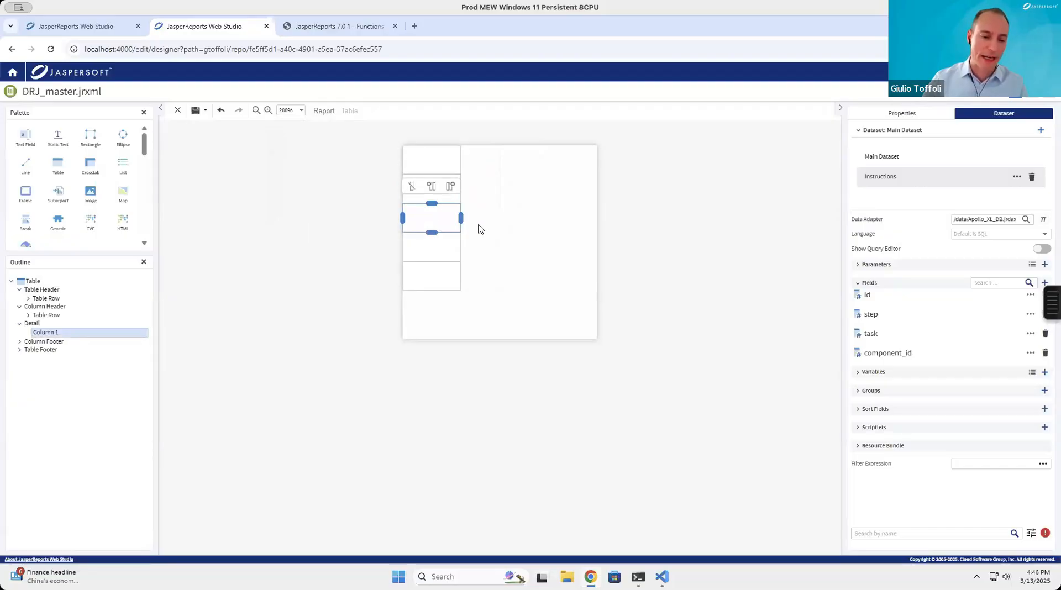
left_click(454, 257)
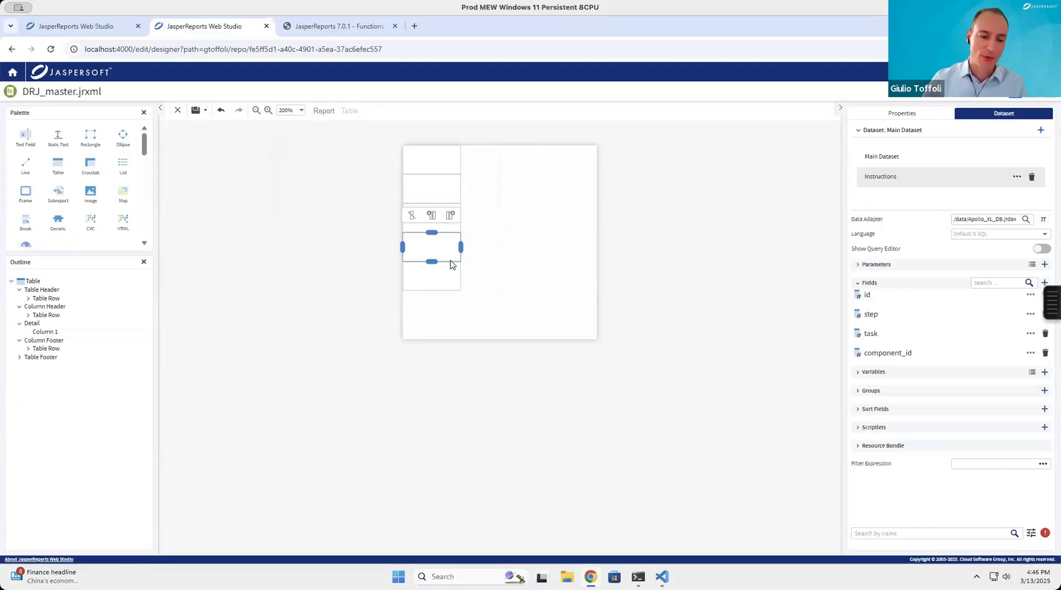
left_click(450, 281)
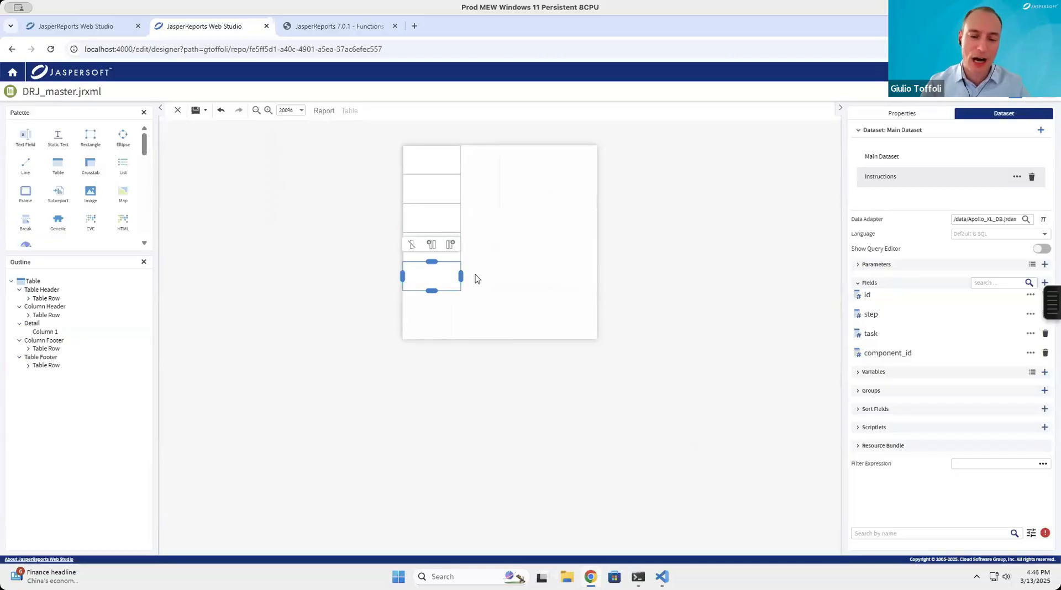
left_click(324, 111)
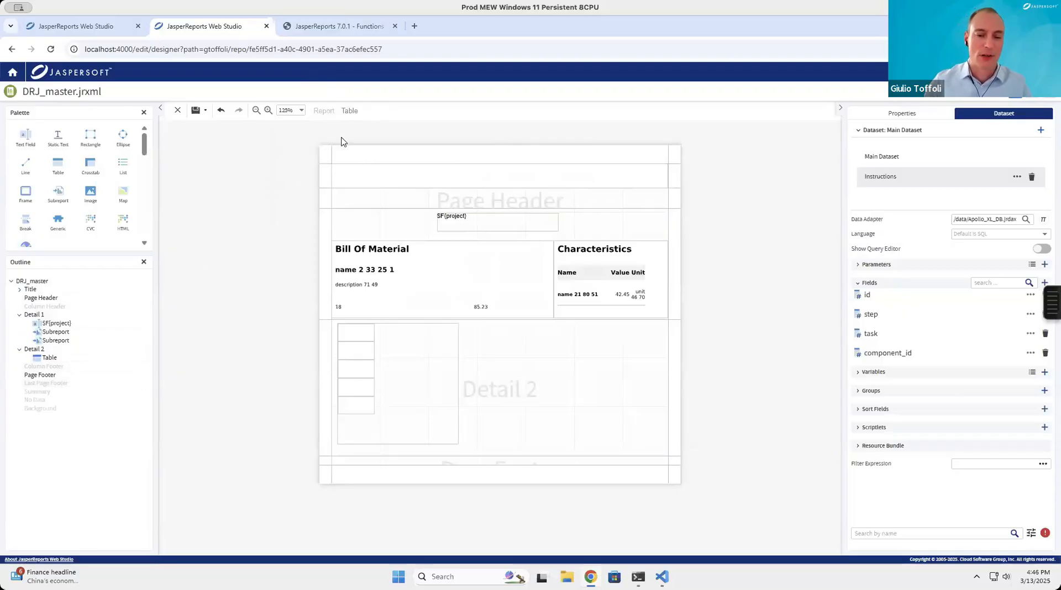
left_click(350, 111)
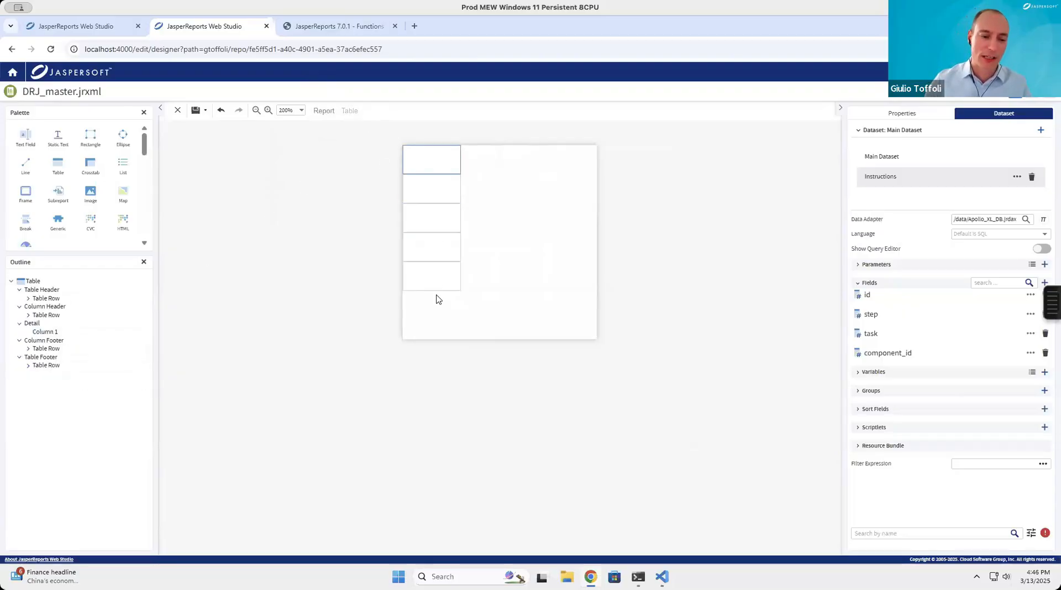
Go through the table's sections and add two columns after the existing one.
left_click(437, 226)
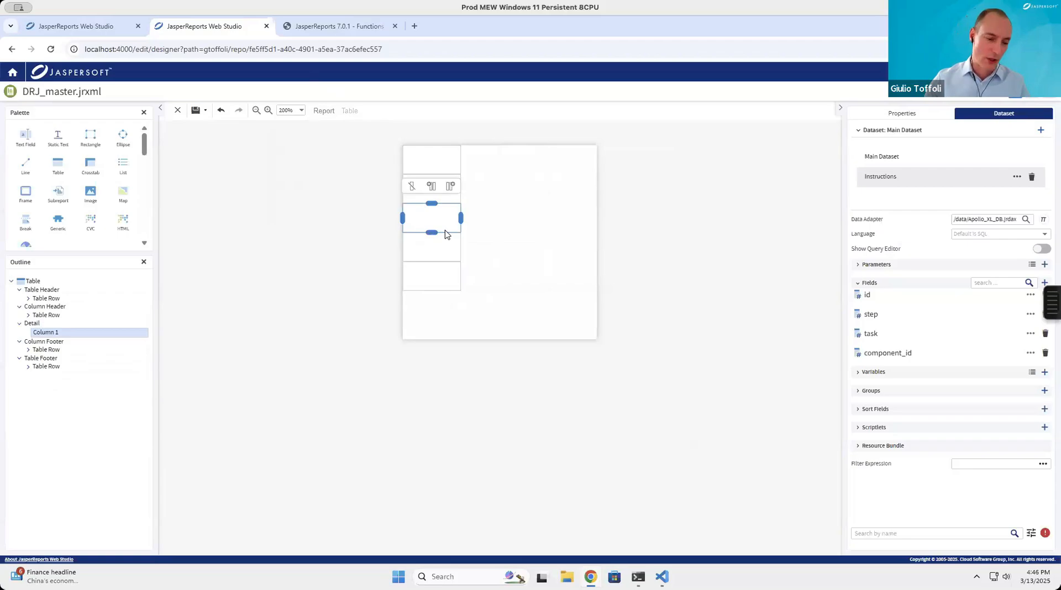
left_click(425, 193)
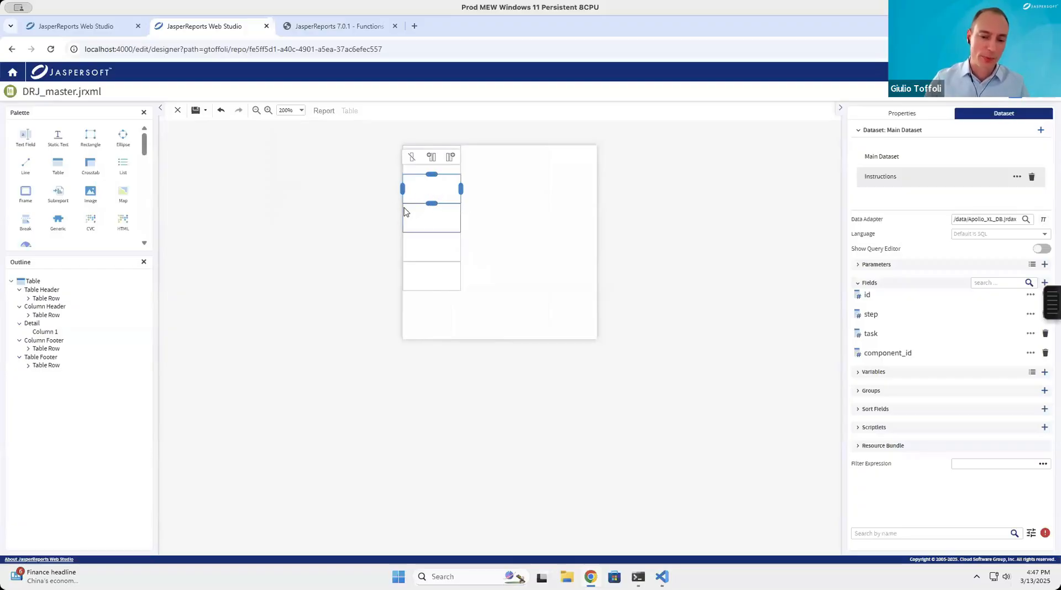
left_click(425, 225)
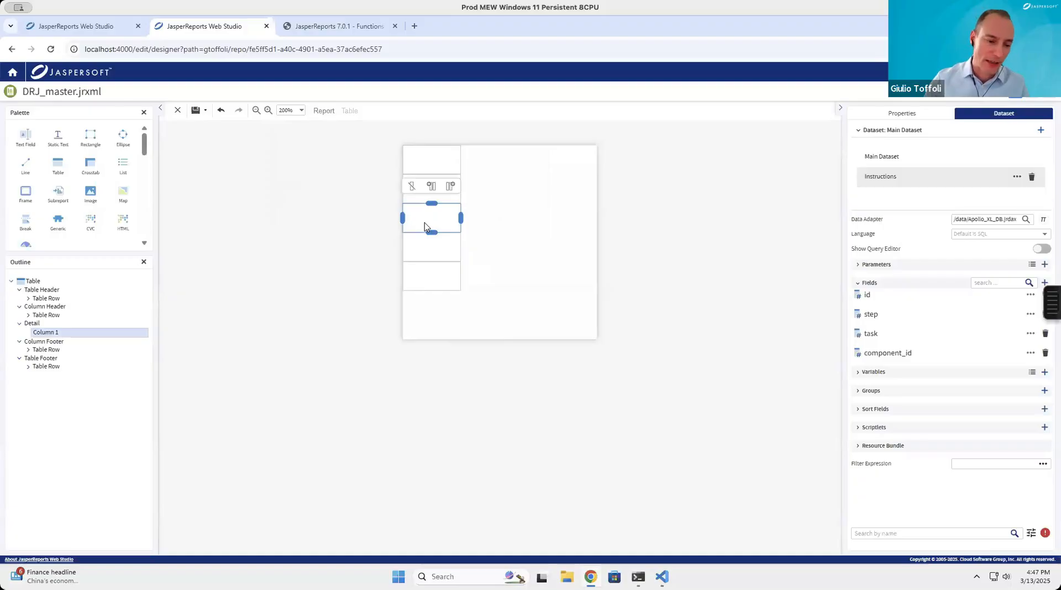
left_click(429, 254)
left_click(433, 288)
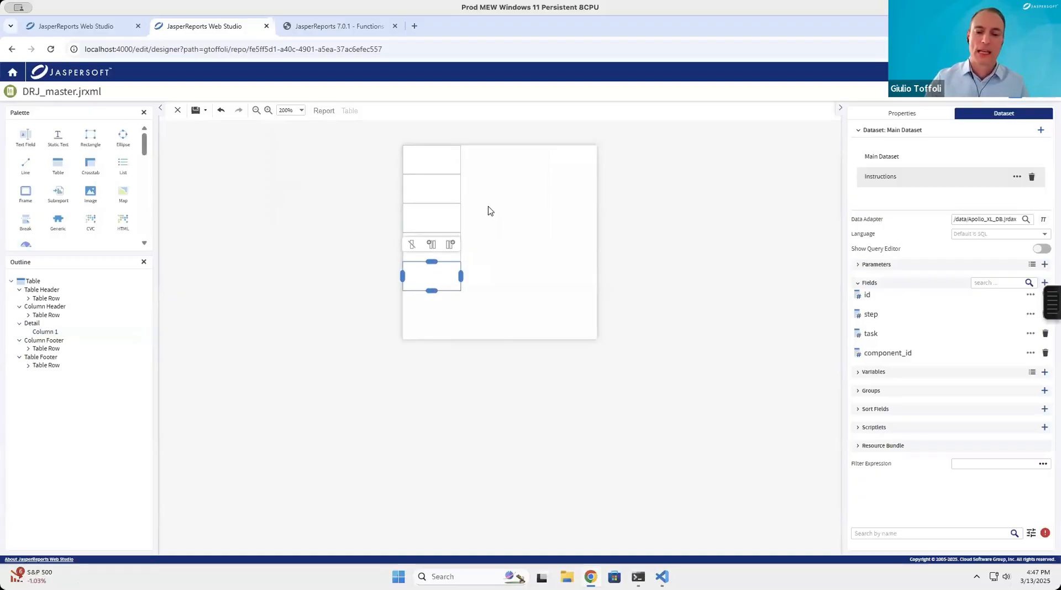
left_click(450, 246)
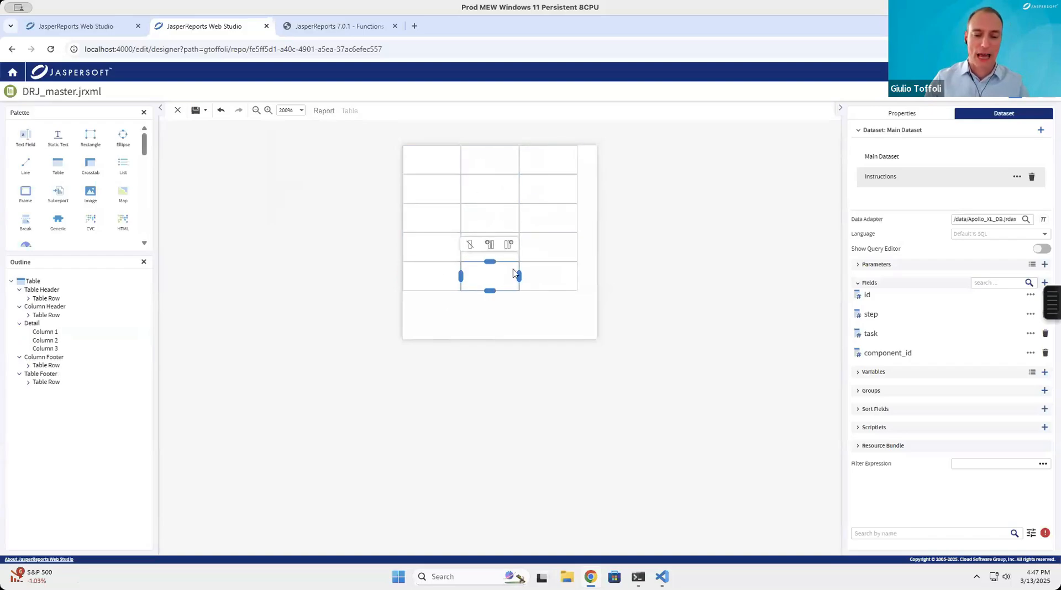
Widen the table element to nearly the full width of the Detail 2 band and reopen it for editing.
left_click(323, 111)
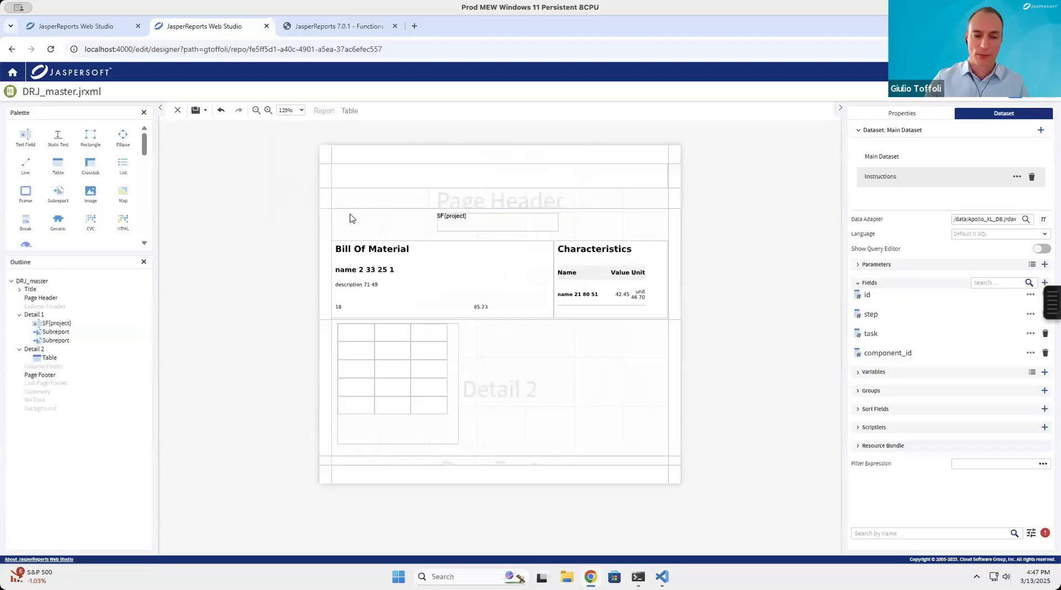
left_click(461, 382)
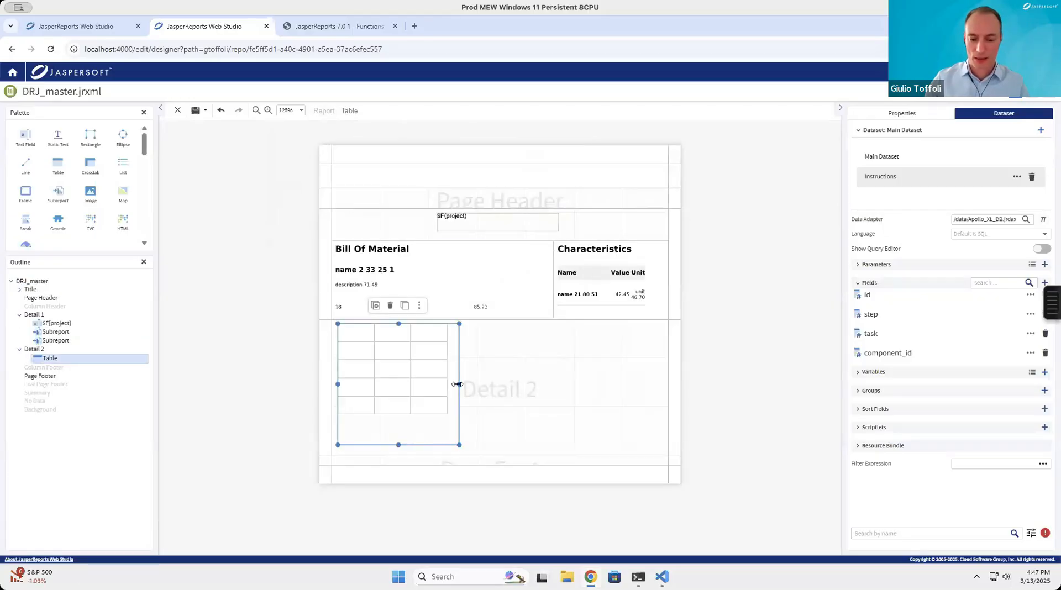
left_click_drag(456, 384, 662, 385)
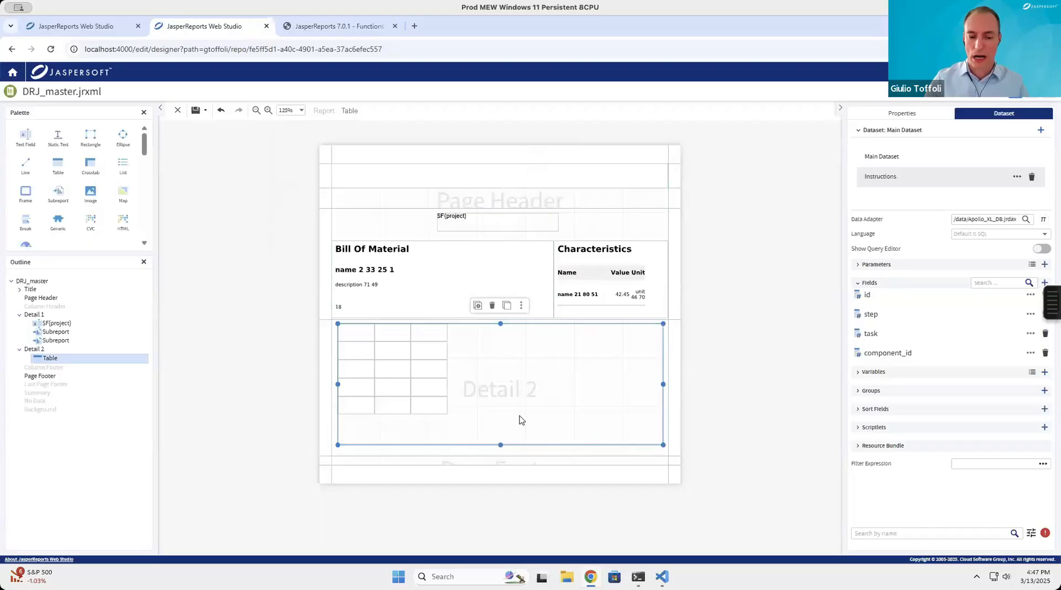
left_click(350, 111)
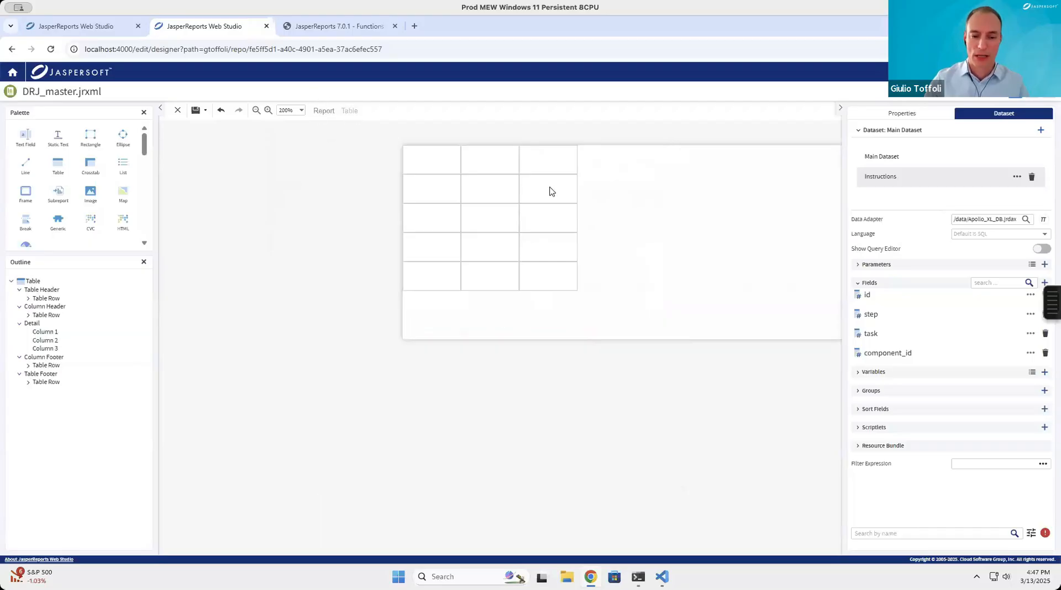
Try widening the table's third column to the table's outer edge and shifting its boundary with the second column.
left_click(553, 167)
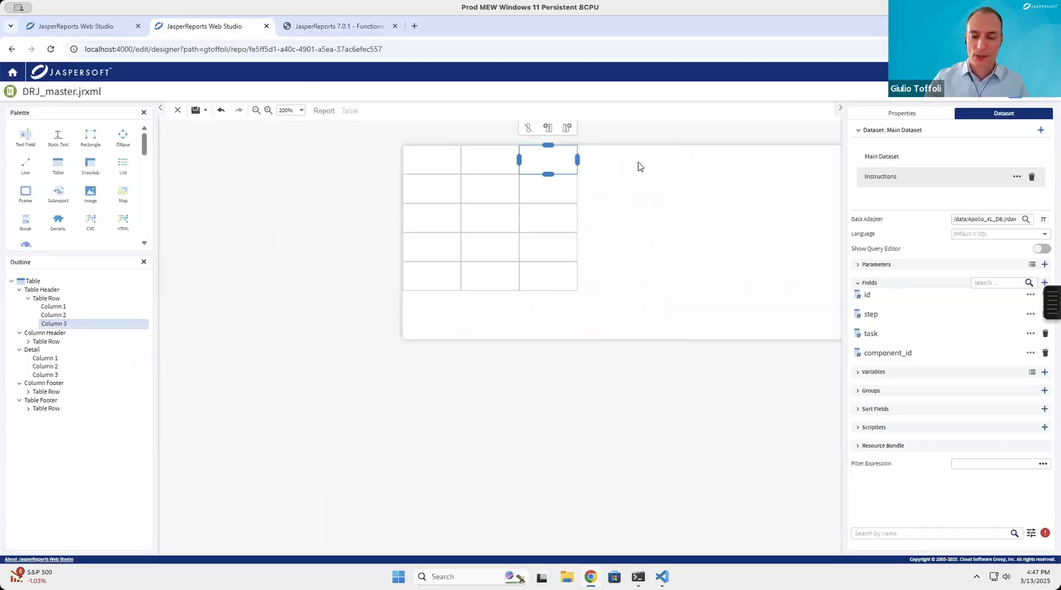
left_click_drag(578, 159, 638, 167)
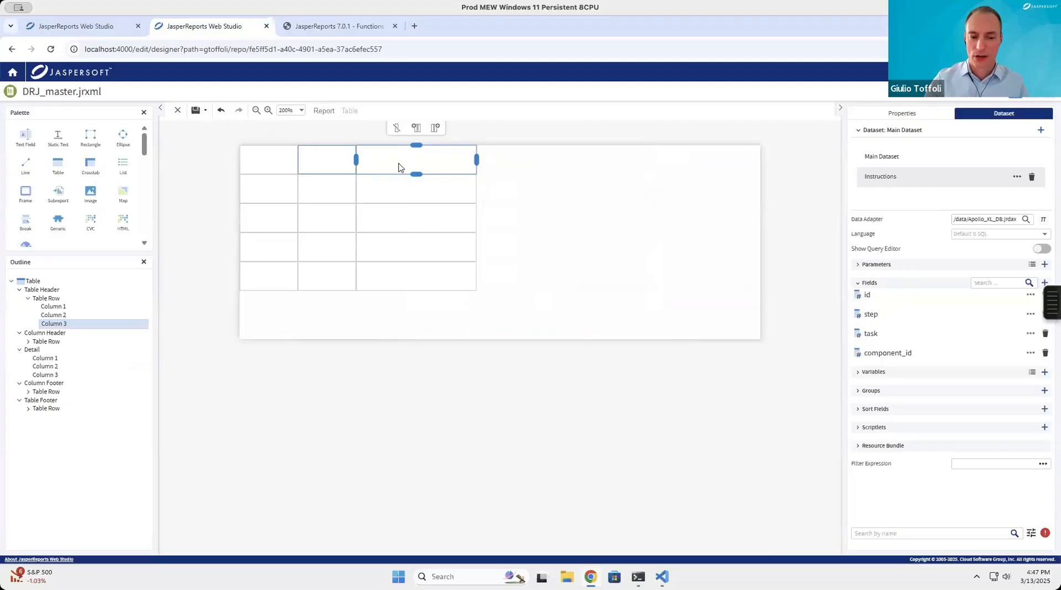
left_click_drag(399, 164, 356, 163)
left_click_drag(477, 162, 760, 175)
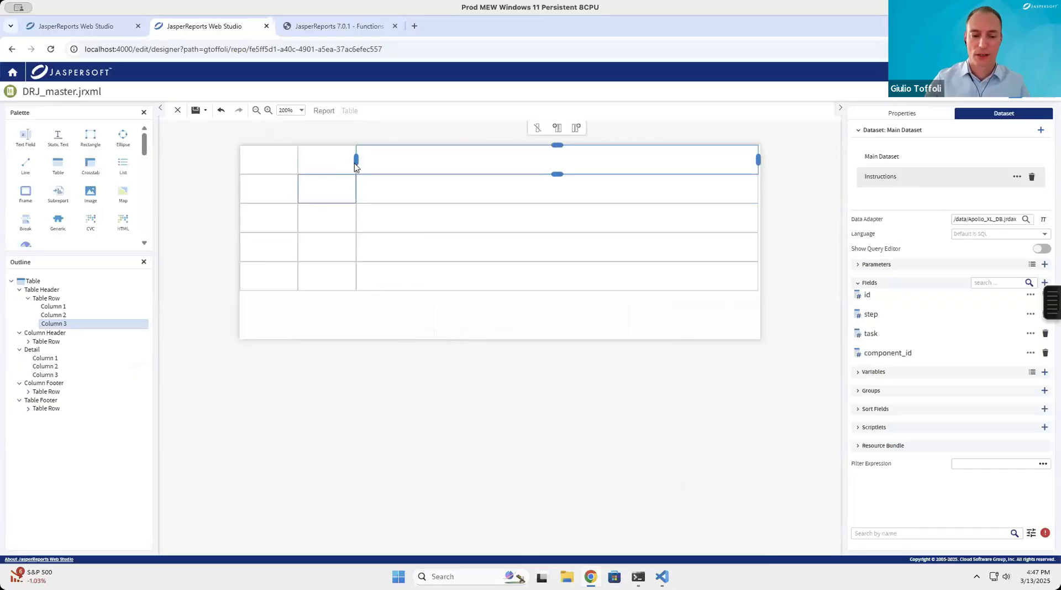
left_click_drag(356, 163, 611, 174)
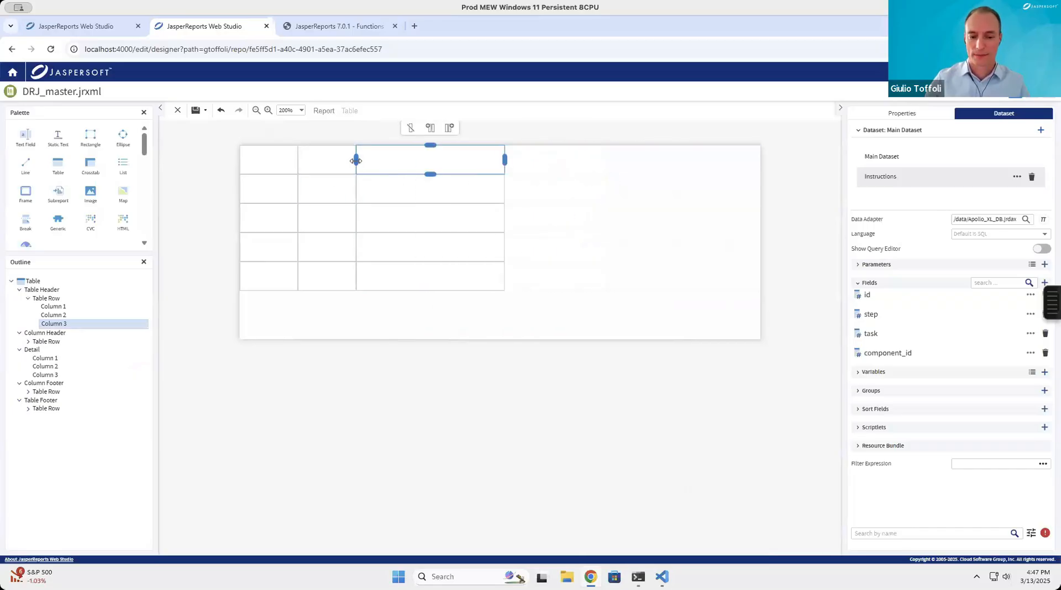
left_click_drag(505, 164, 756, 189)
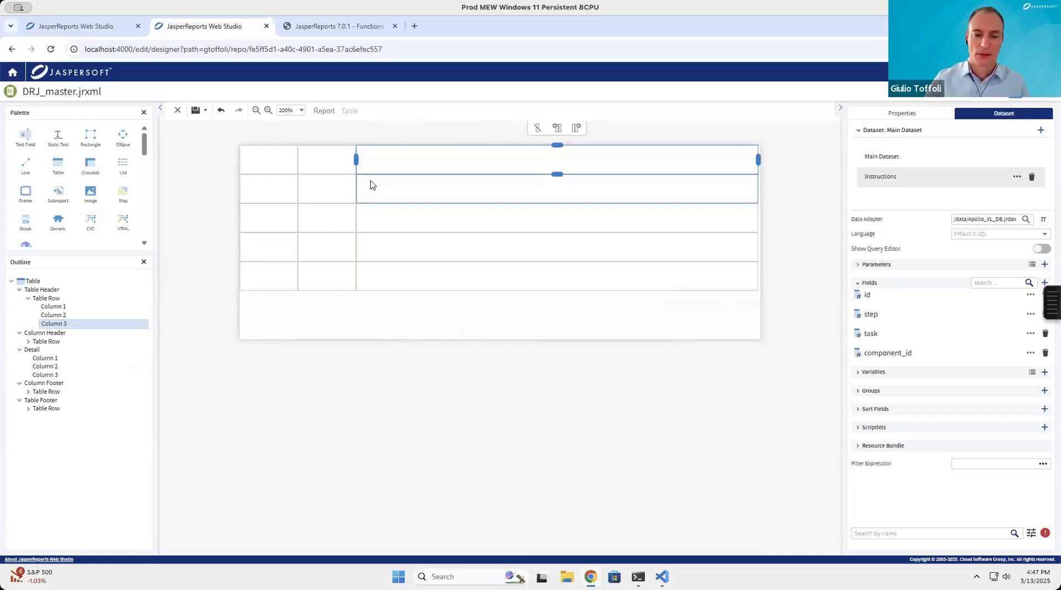
Widen the second column to take up most of the table and narrow the third column to fit the remaining width.
left_click(332, 166)
left_click_drag(356, 160, 642, 176)
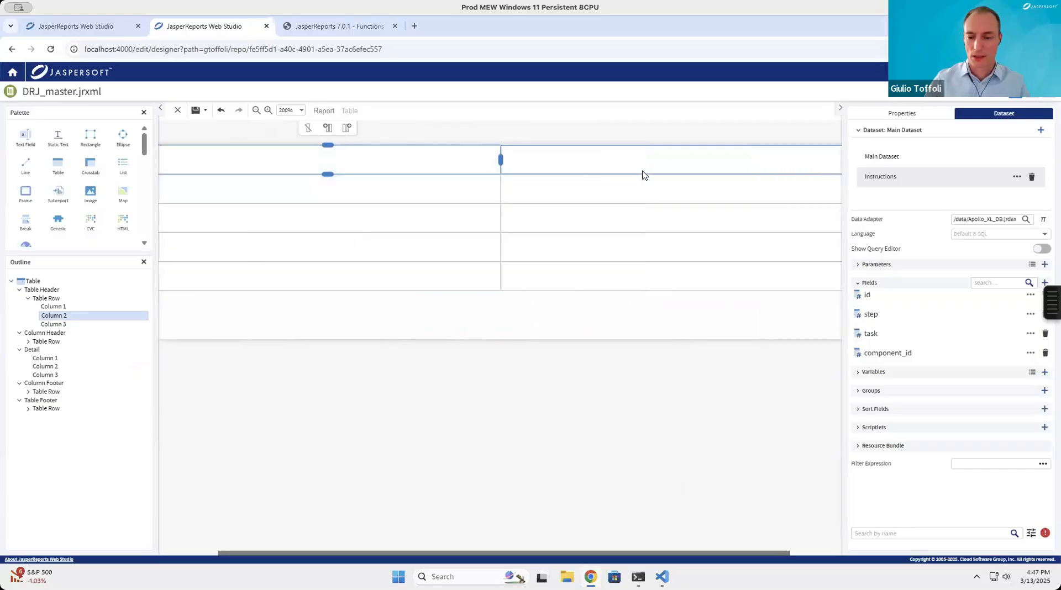
left_click(773, 164)
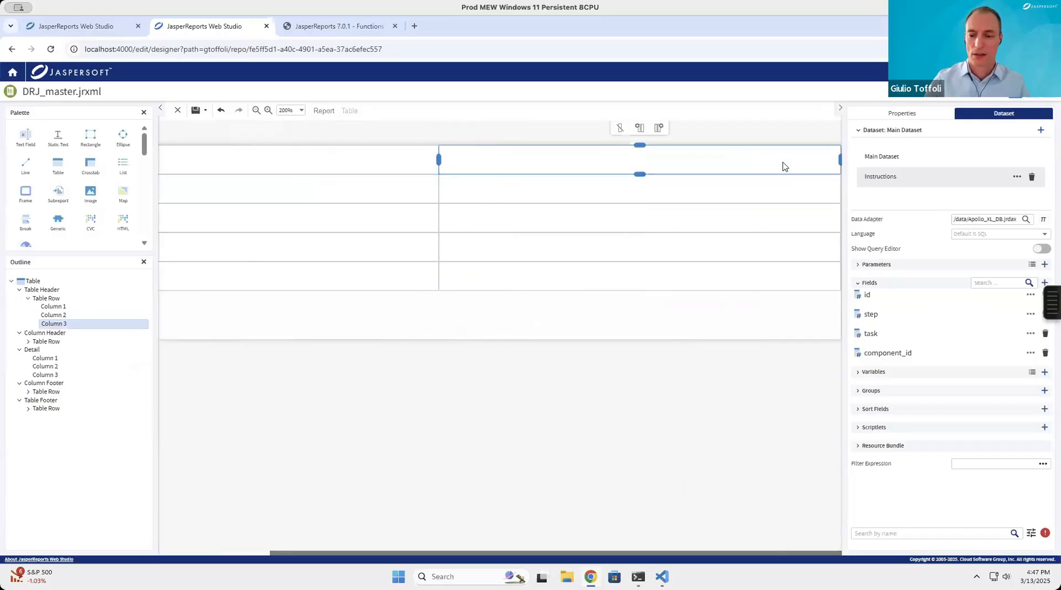
left_click_drag(840, 160, 582, 164)
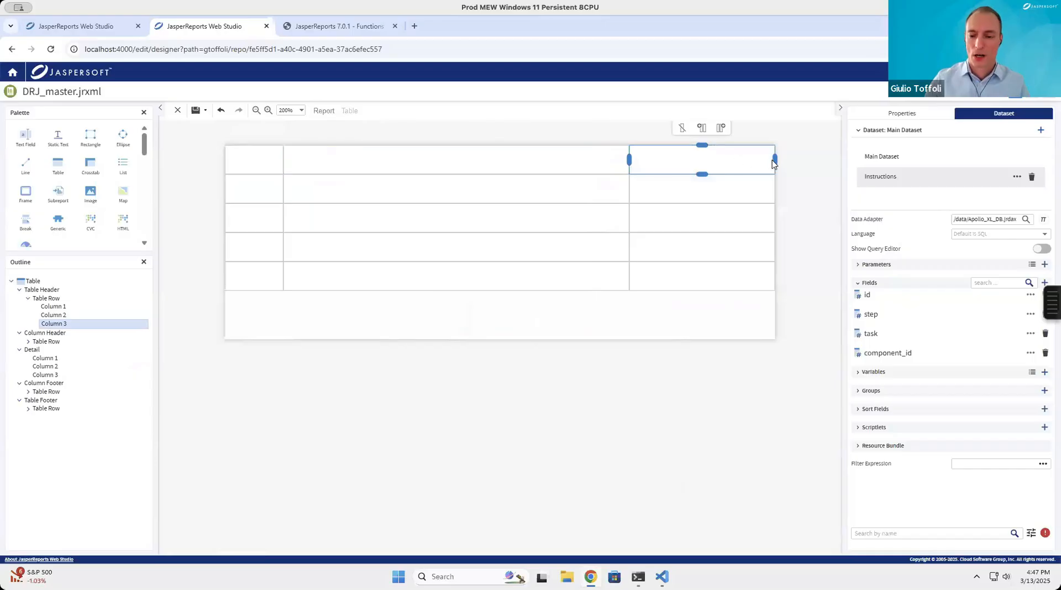
mouse_move(768, 160)
left_mouse_down()
mouse_move(745, 163)
mouse_move(756, 162)
left_mouse_up()
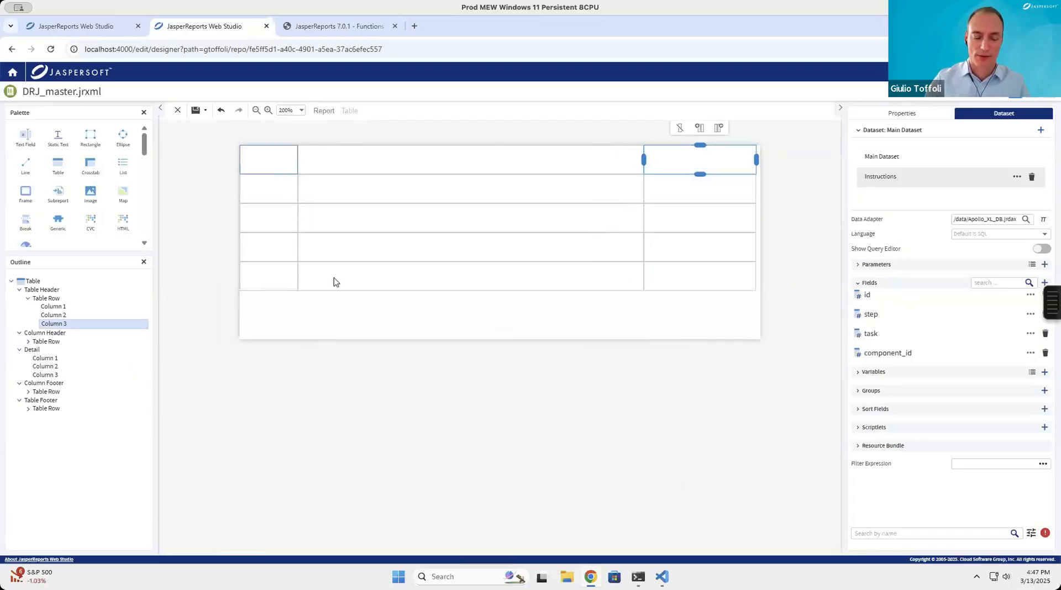
Delete the Table Header, Column Footer and Table Footer sections, keeping only the Column Header and Detail.
left_click(272, 166)
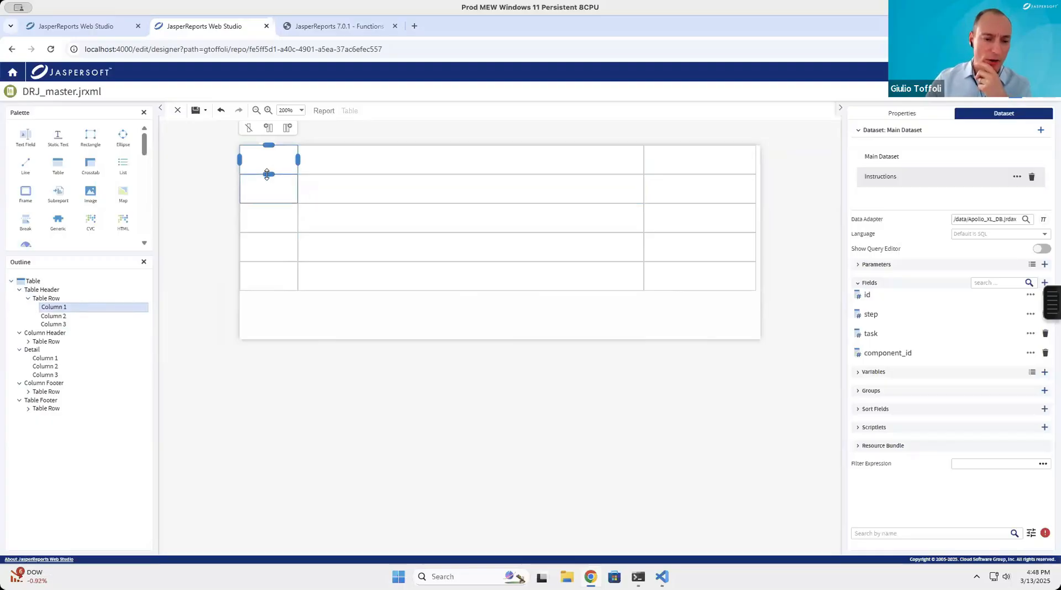
left_click(288, 128)
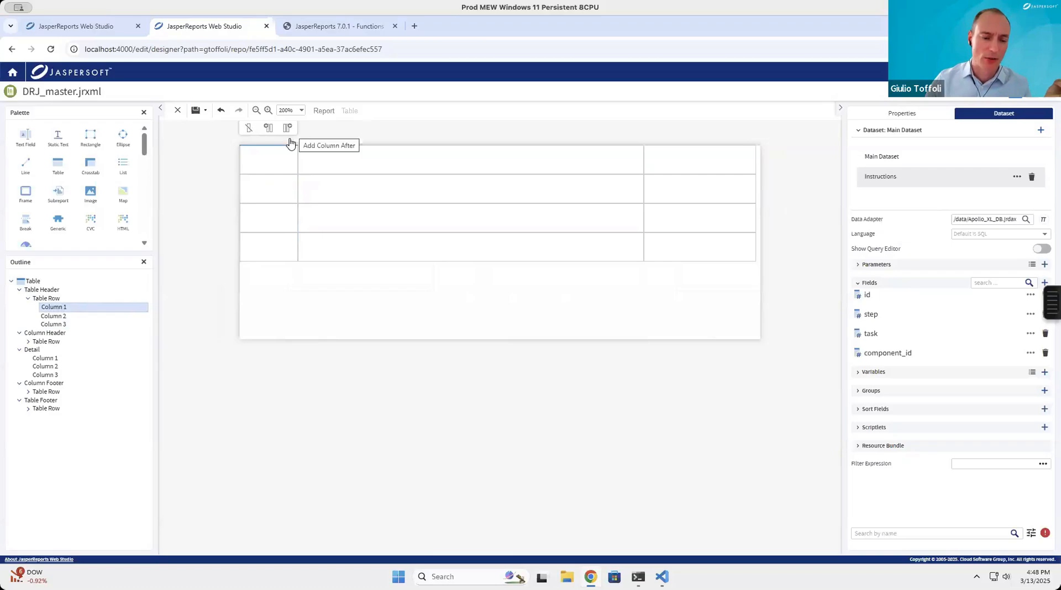
left_click(97, 298)
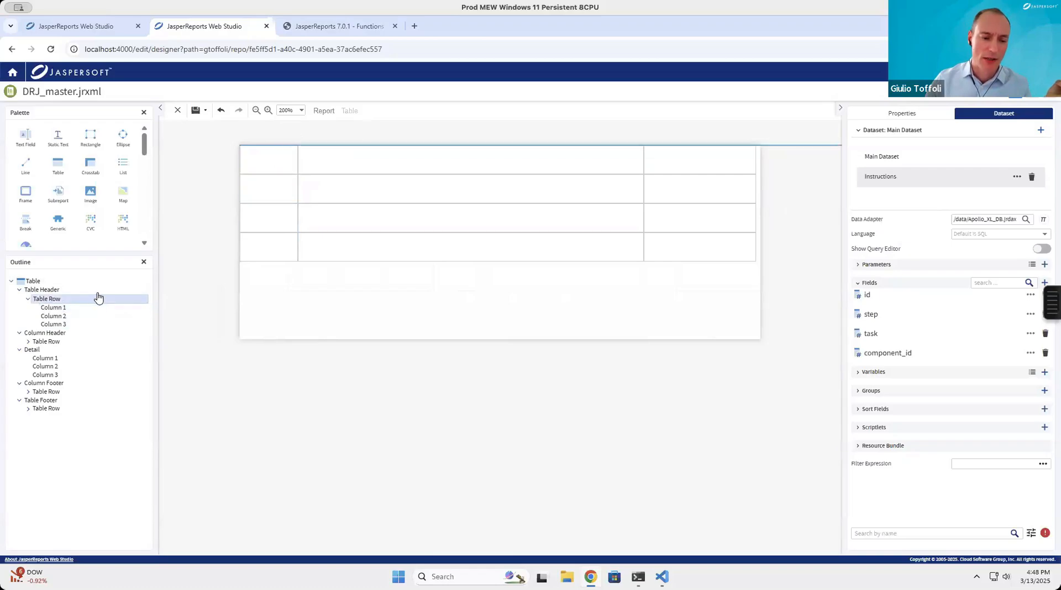
left_click(90, 291)
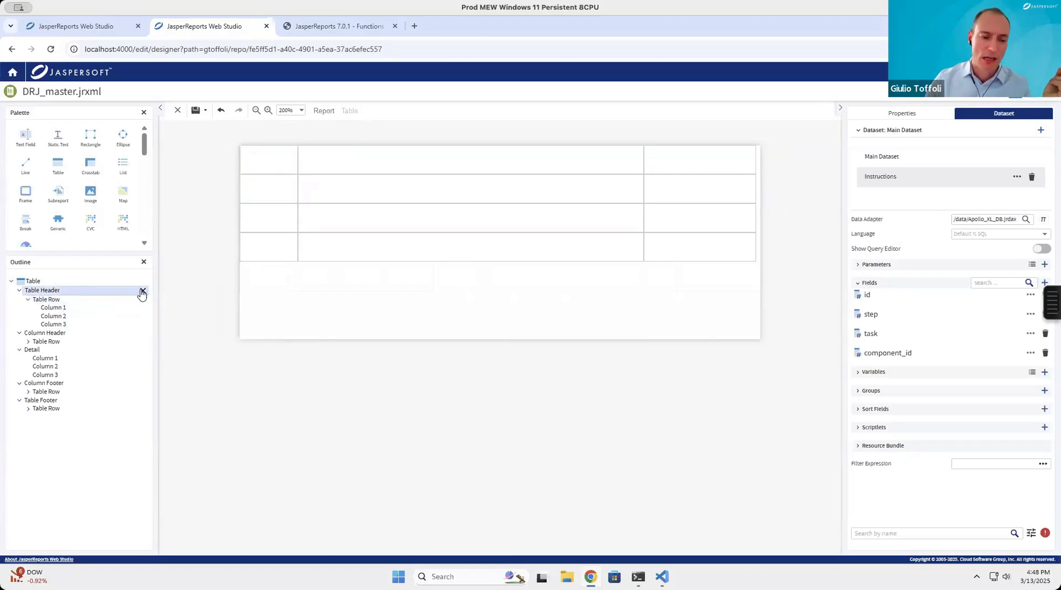
left_click(142, 292)
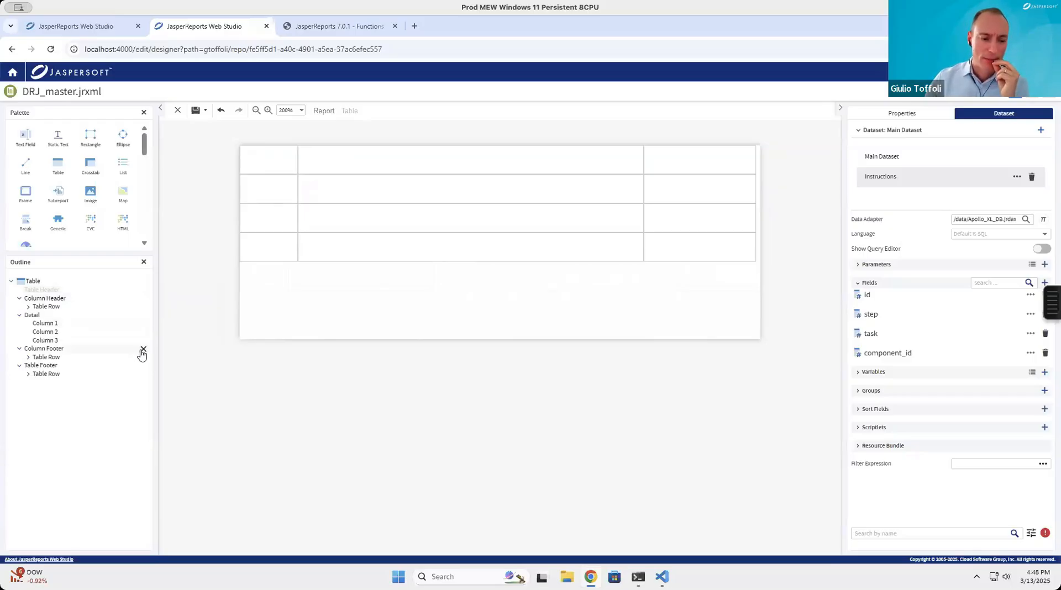
left_click(143, 350)
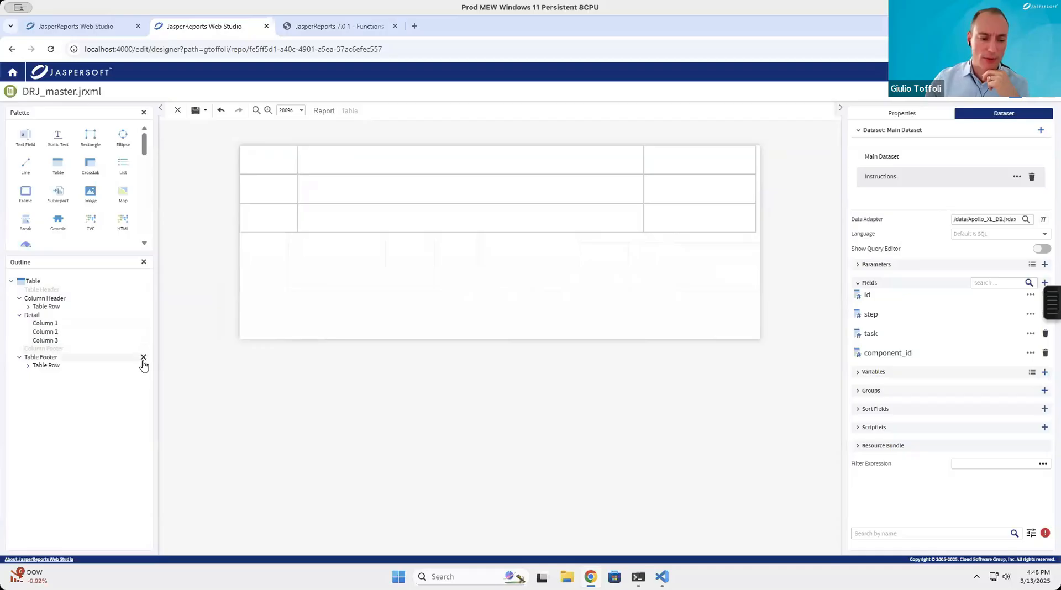
left_click(143, 360)
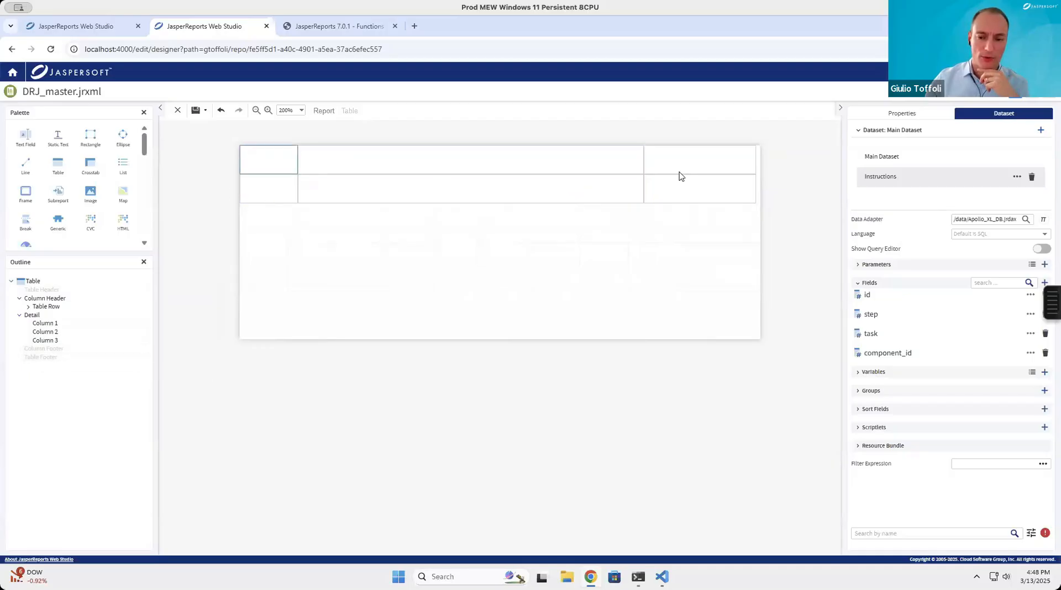
Select the whole table rather than a single cell and assign Instructions as the dataset it uses data from.
left_click(284, 166)
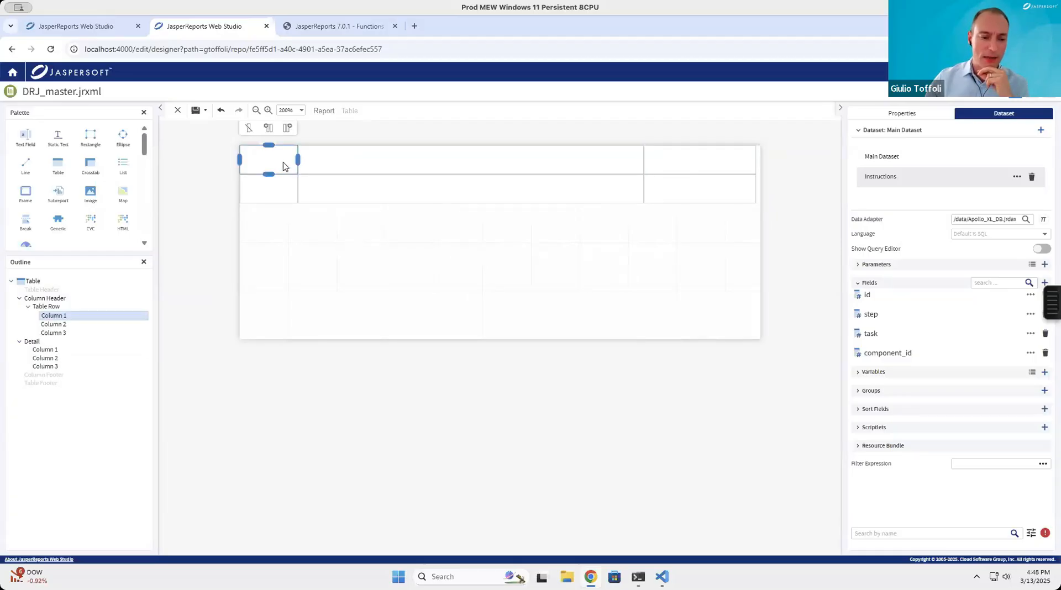
left_click(285, 194)
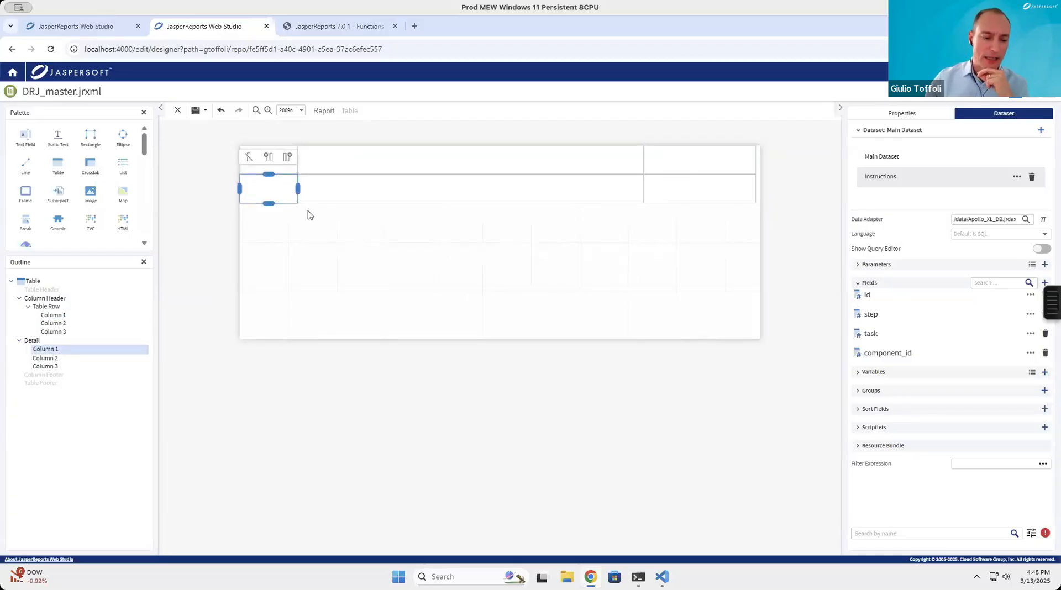
left_click(344, 216)
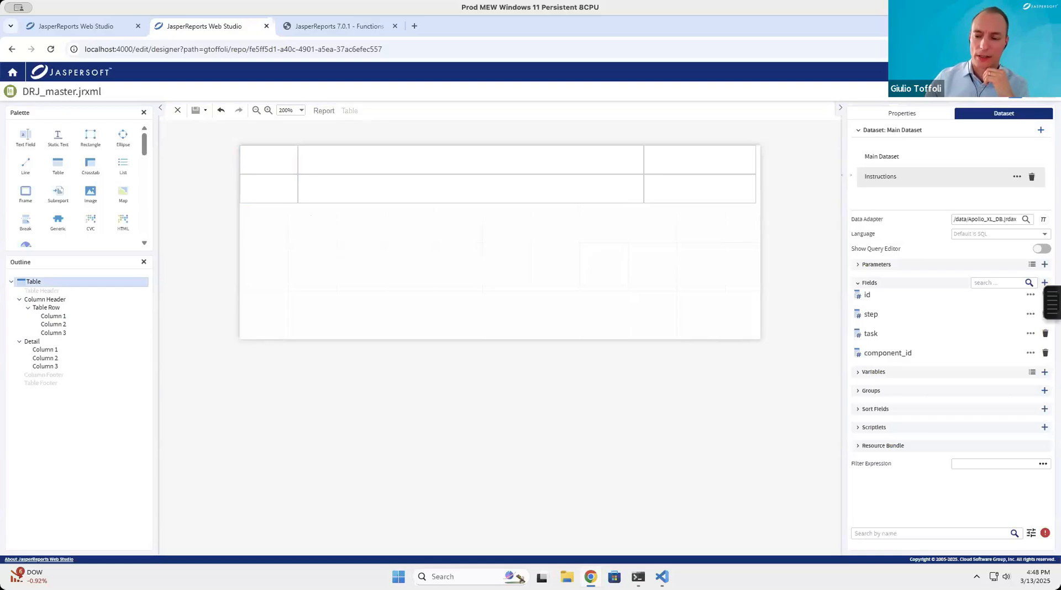
left_click(906, 120)
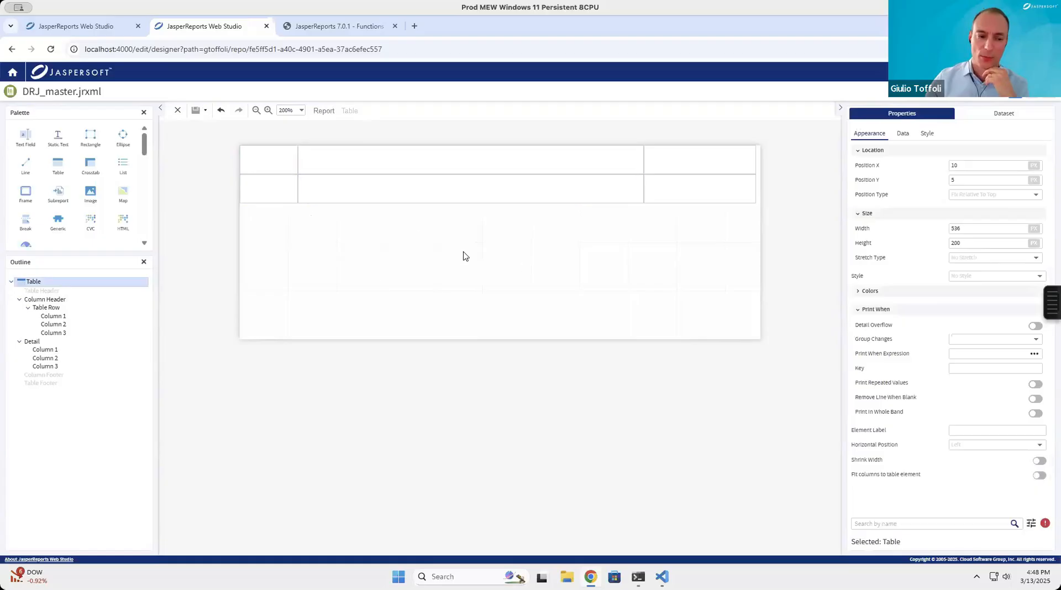
left_click(903, 135)
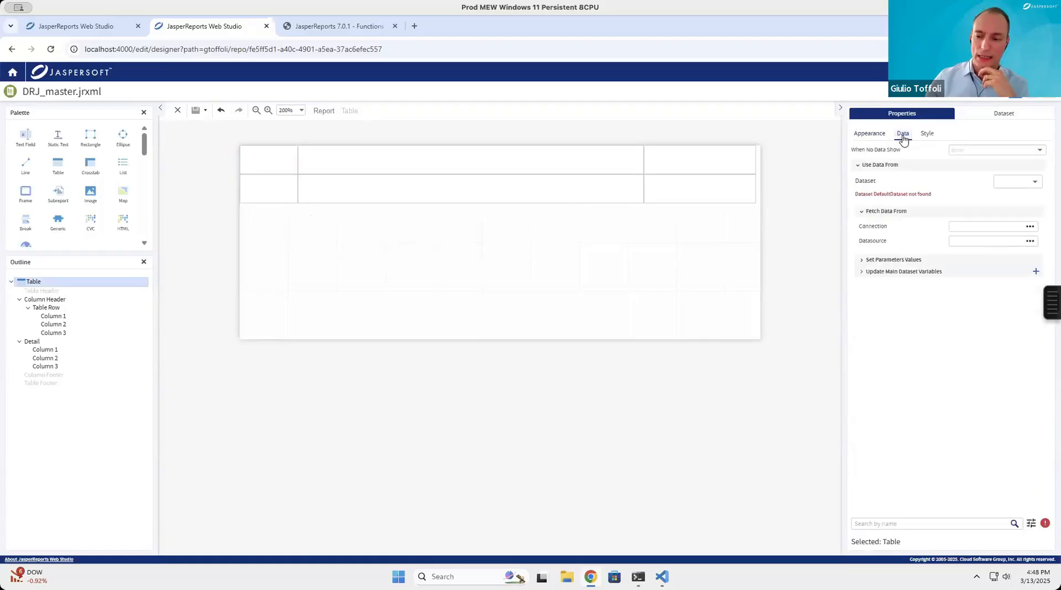
left_click(1038, 185)
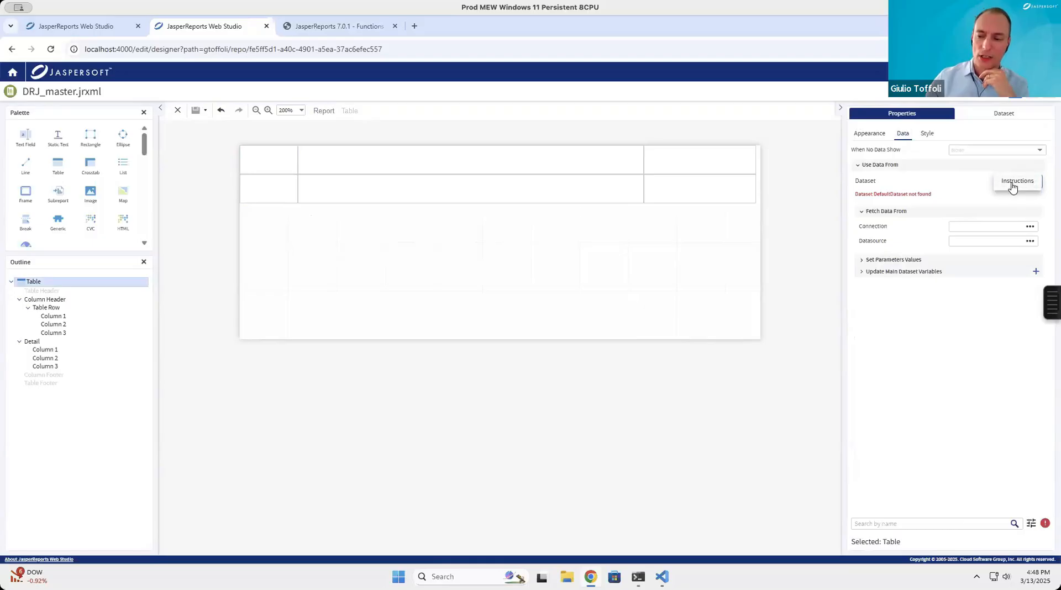
left_click(997, 189)
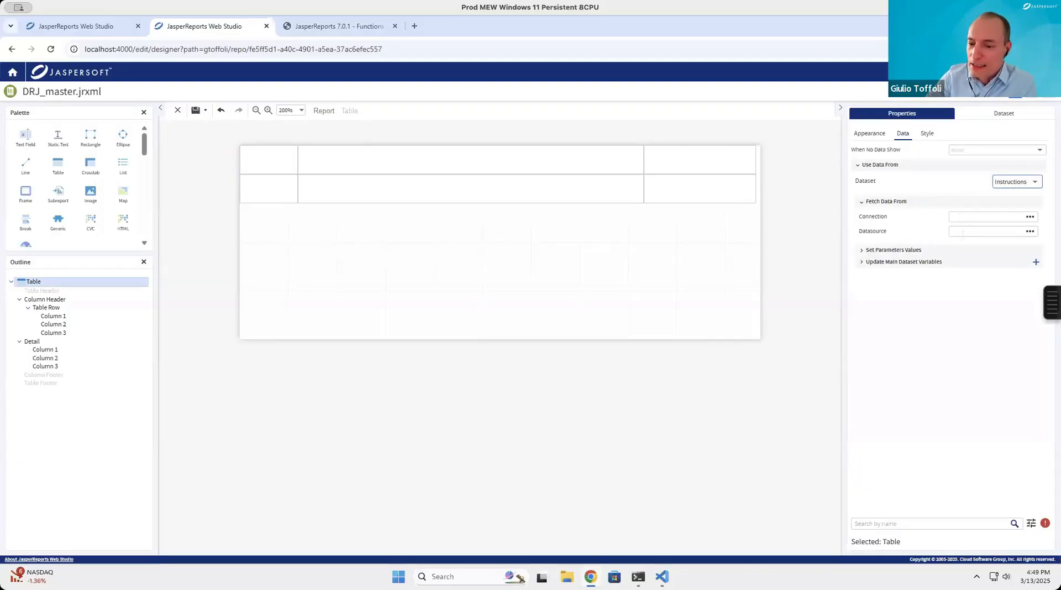
Expand the table's parameter value settings, then open its connection expression for editing with the available parameters listed.
left_click(863, 250)
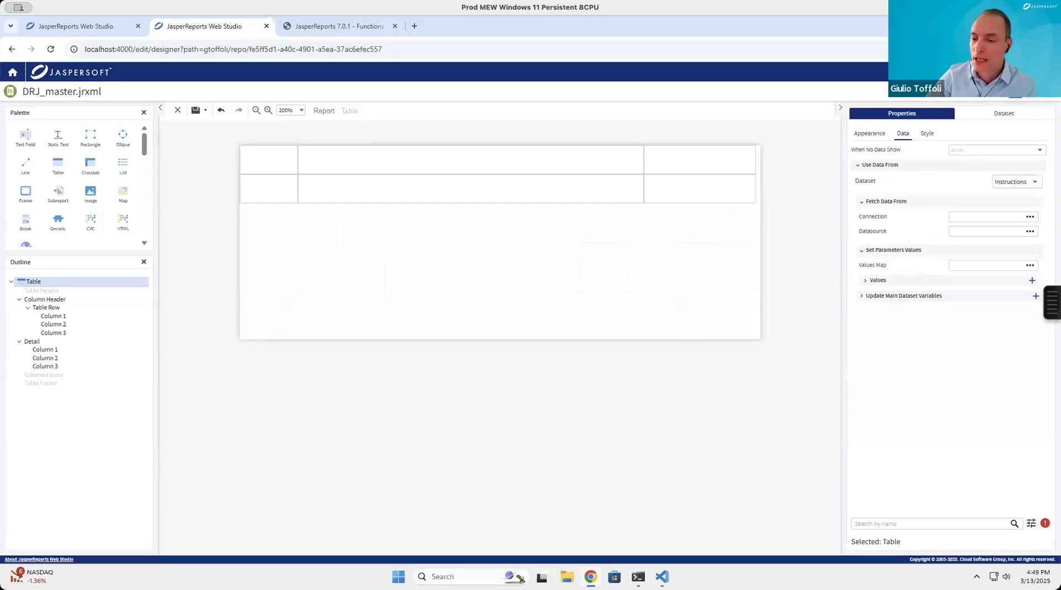
left_click(1030, 219)
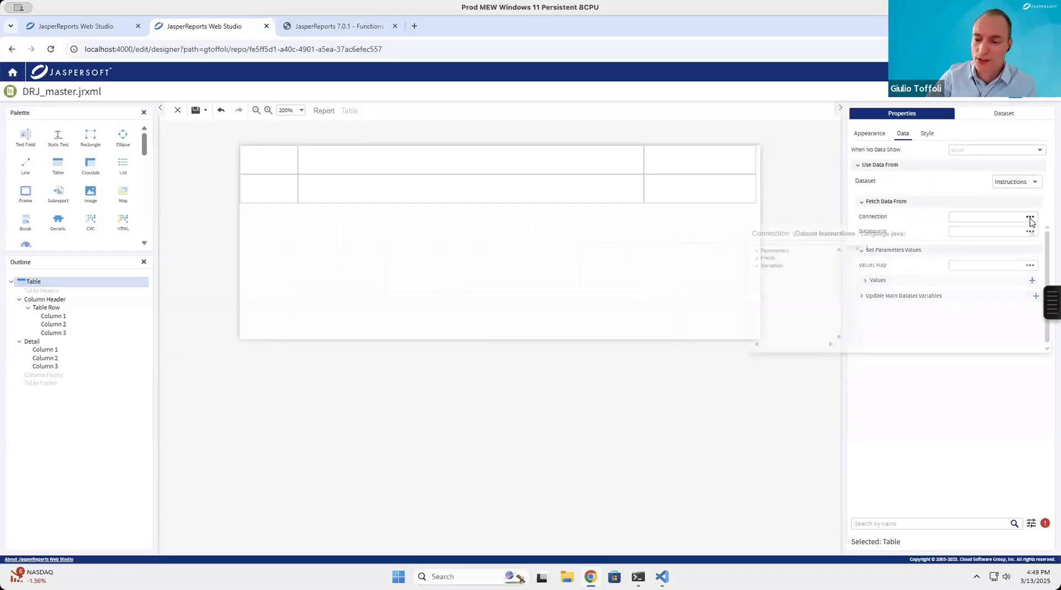
left_click(737, 255)
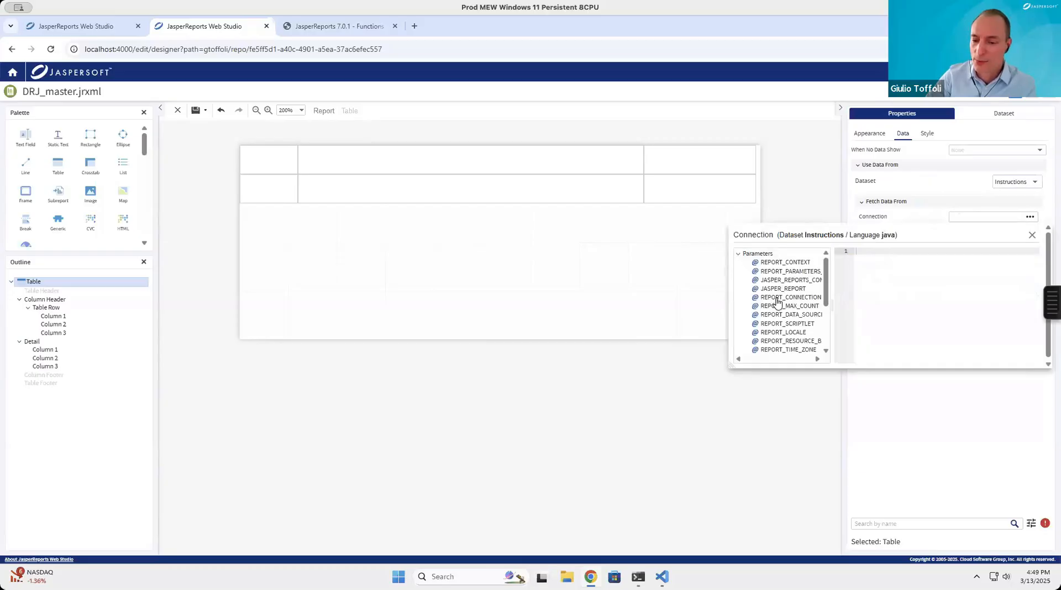
Set the table's connection to $P{REPORT_CONNECTION} and open the dataset's field list.
double_click(816, 297)
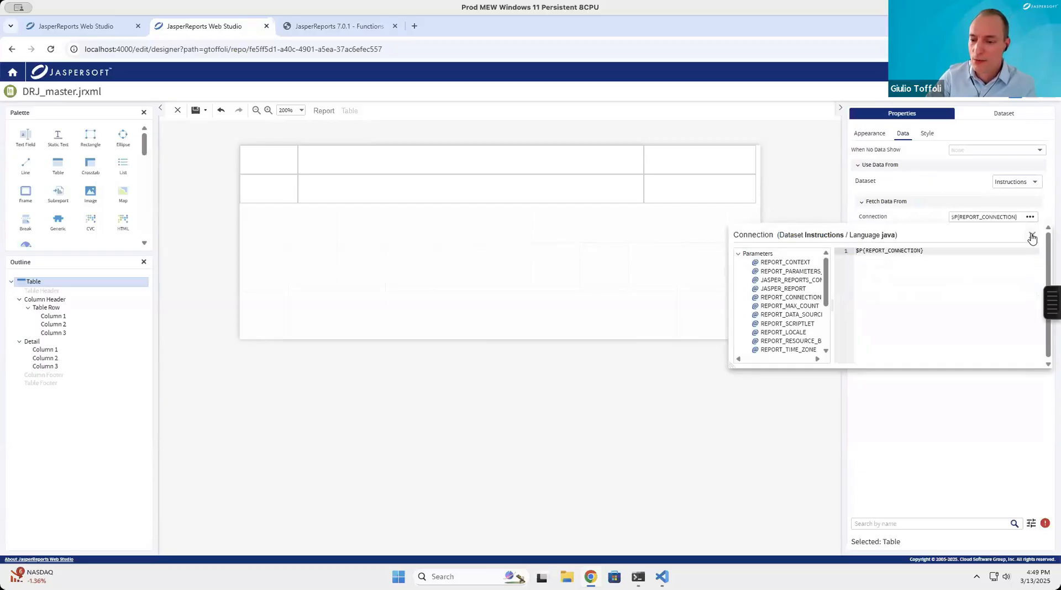
left_click(1031, 237)
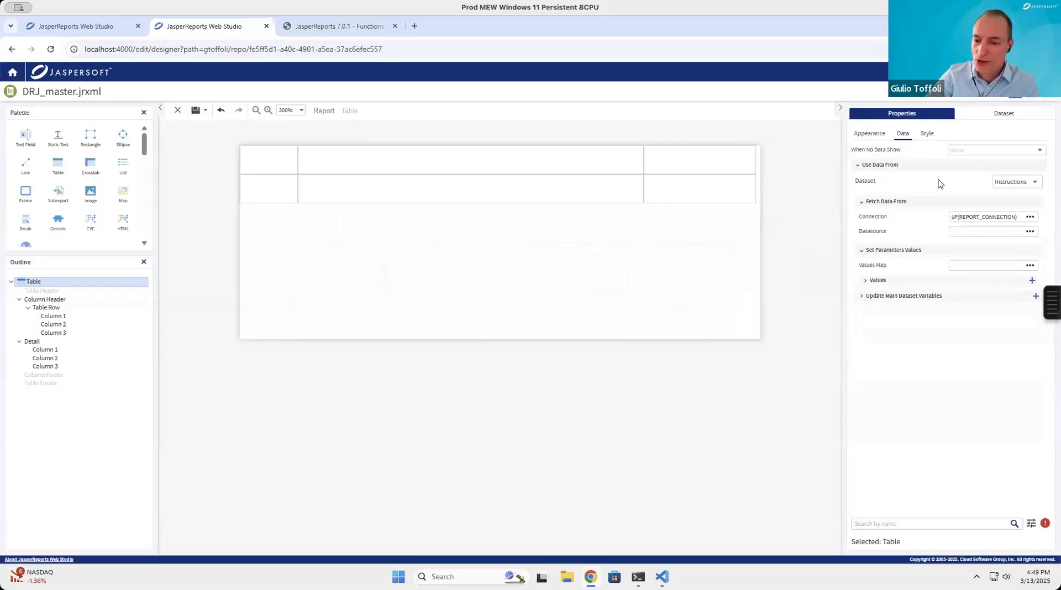
left_click(996, 118)
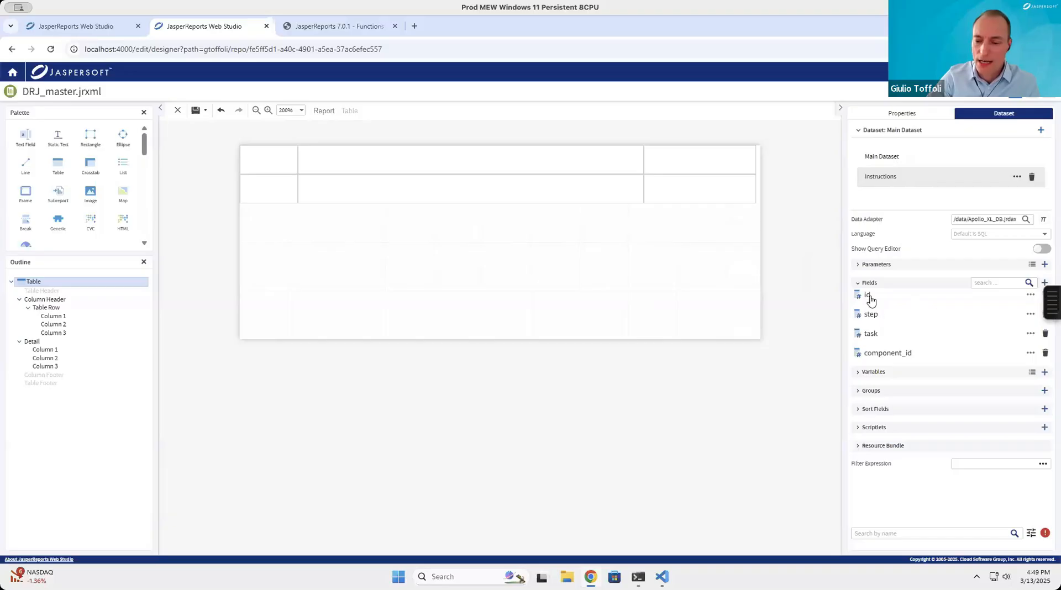
left_click_drag(863, 294, 256, 159)
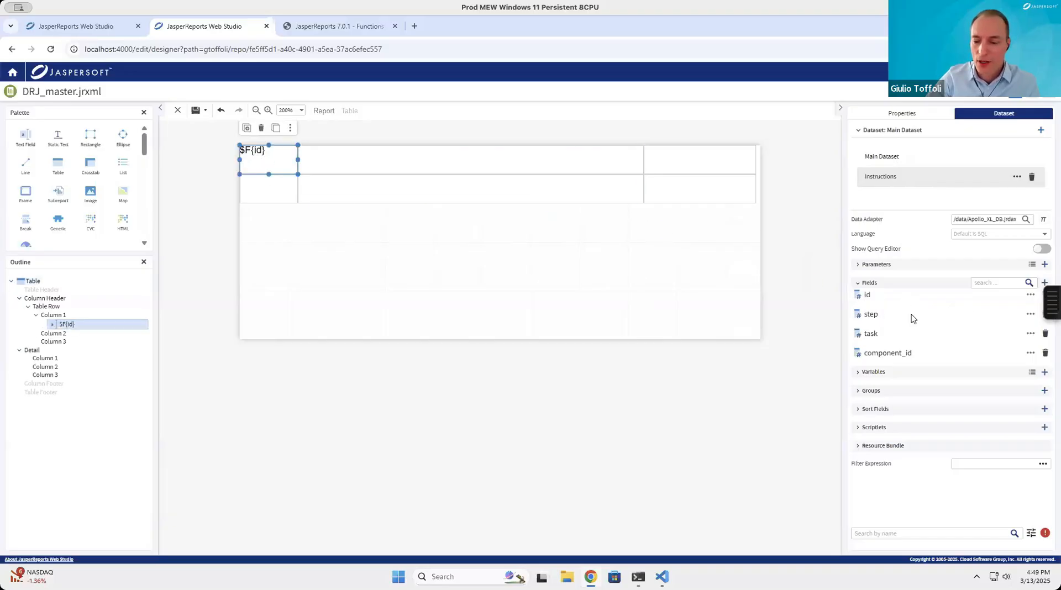
left_click_drag(868, 316, 892, 317)
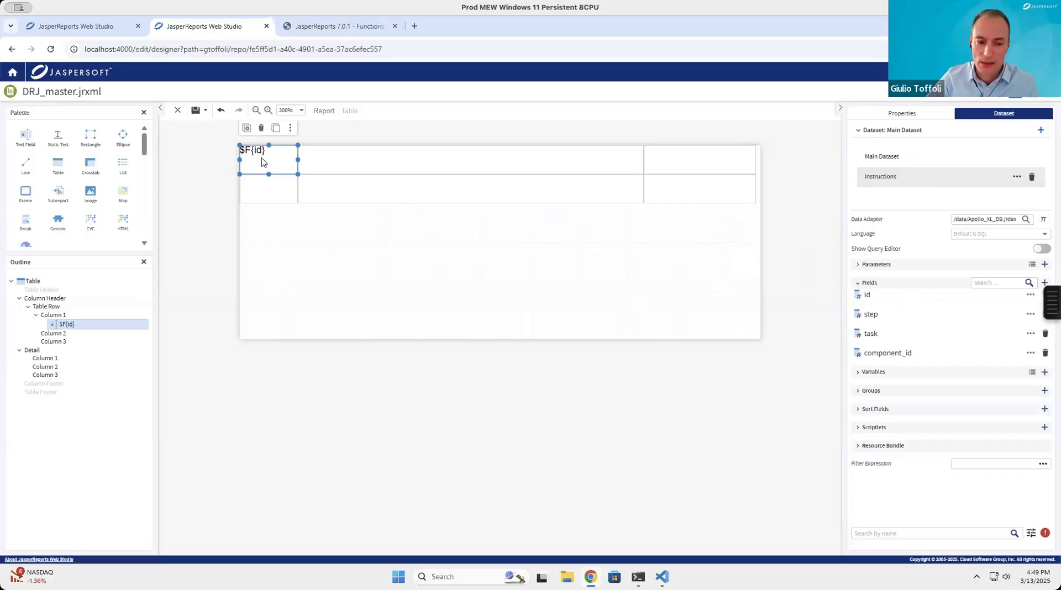
key("Delete")
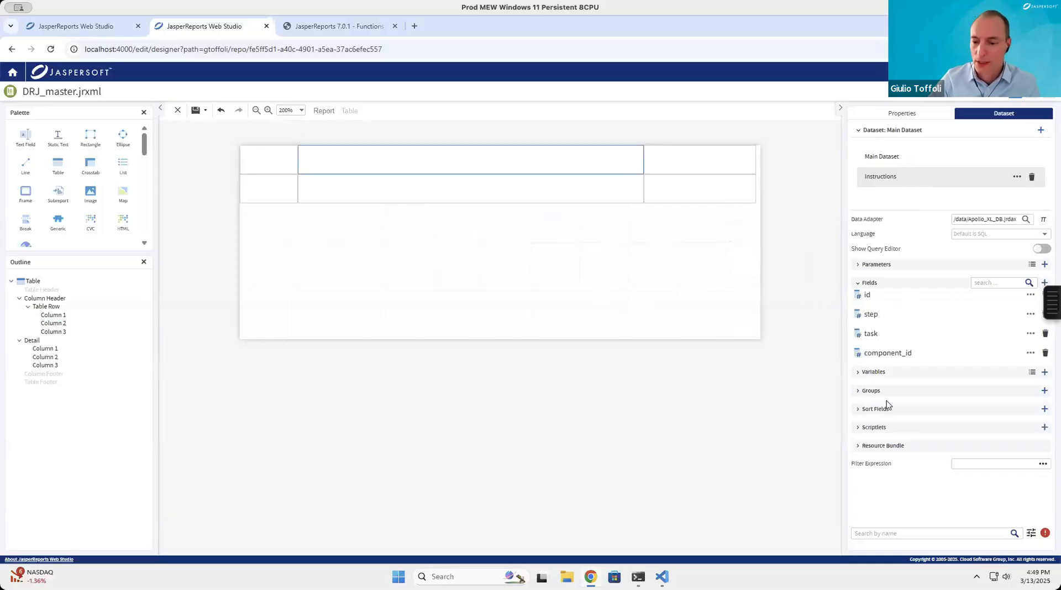
Place the step, task and component_id fields in the first, second and third column header cells.
left_click_drag(878, 320, 266, 162)
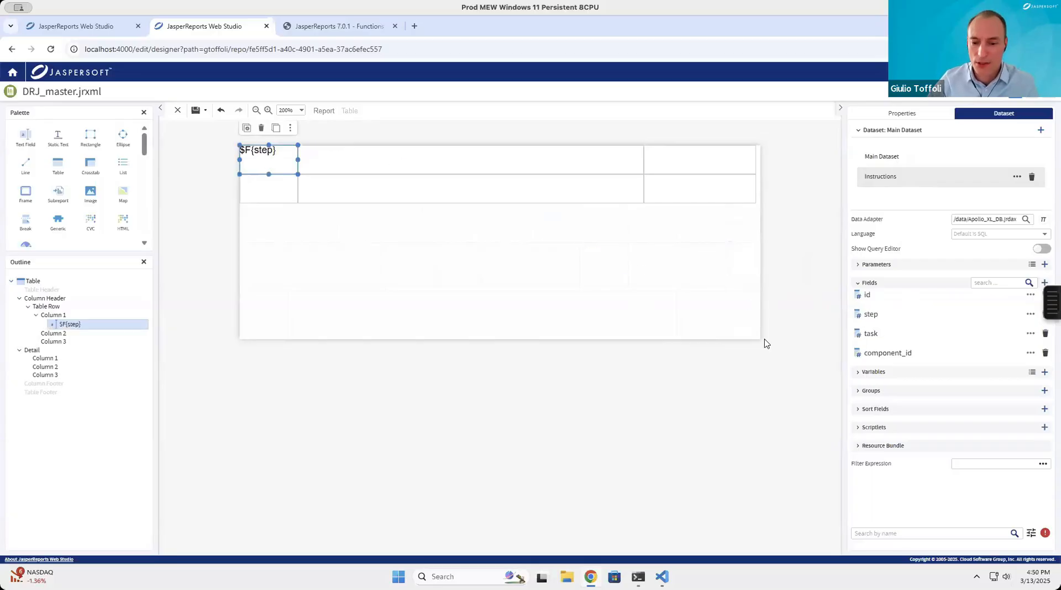
left_click_drag(871, 333, 410, 164)
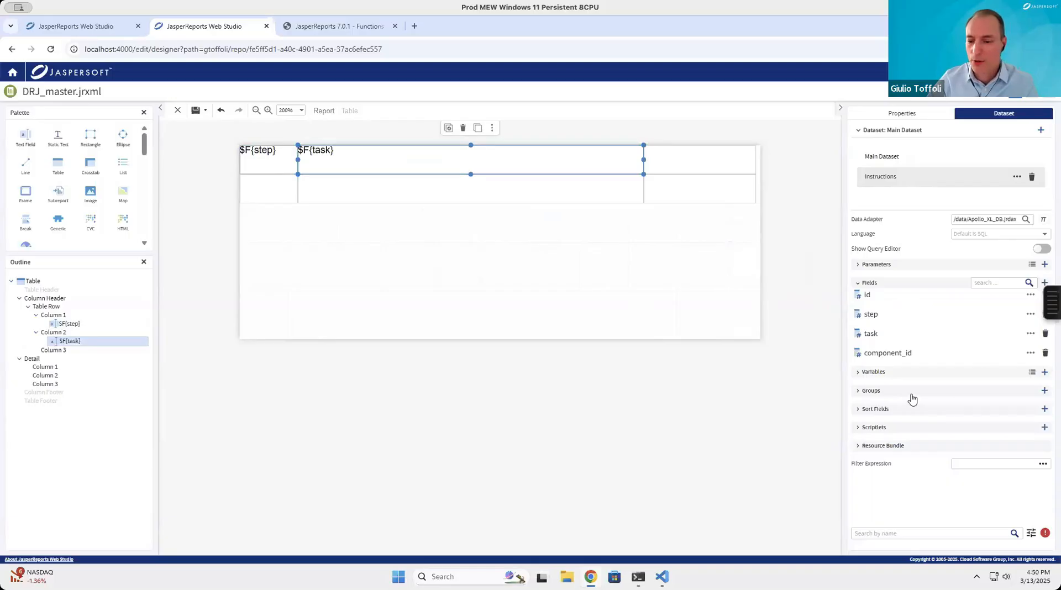
left_click_drag(904, 354, 711, 159)
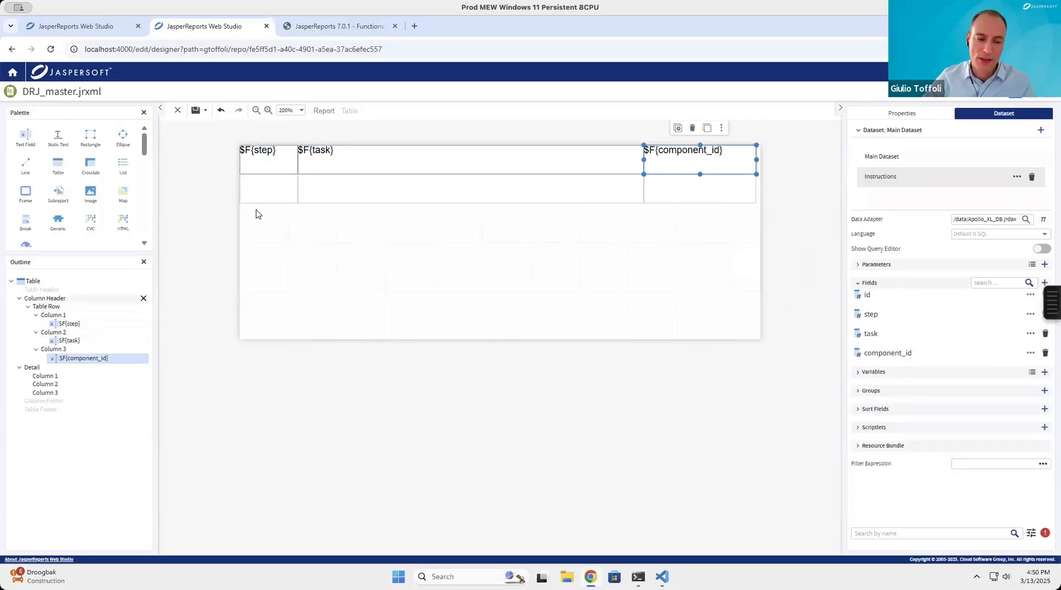
Convert the three column header text fields to static text.
left_click(270, 169)
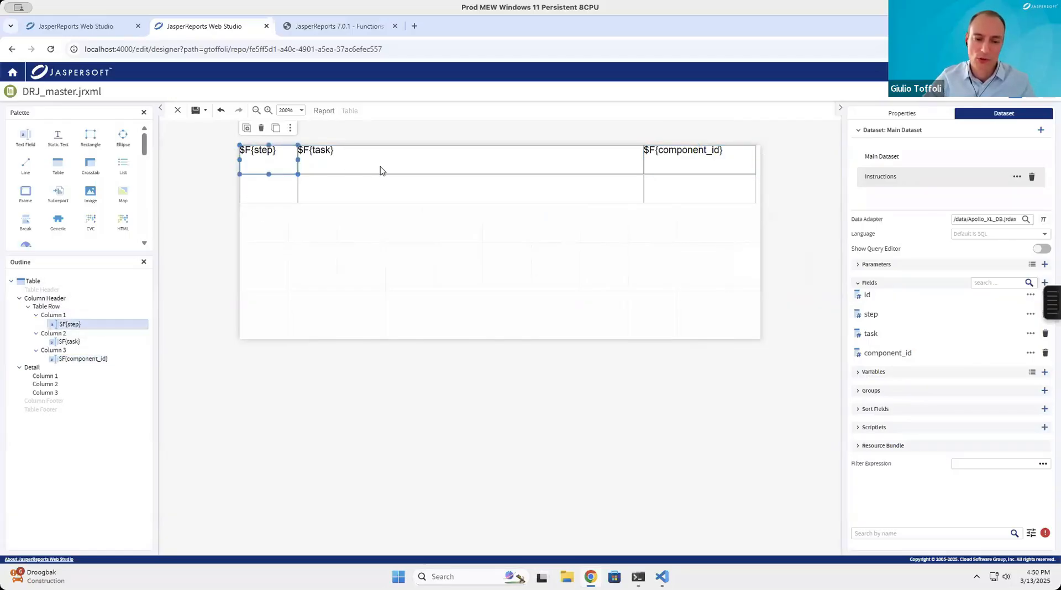
left_click(529, 169, "shift")
left_click(674, 162, "shift")
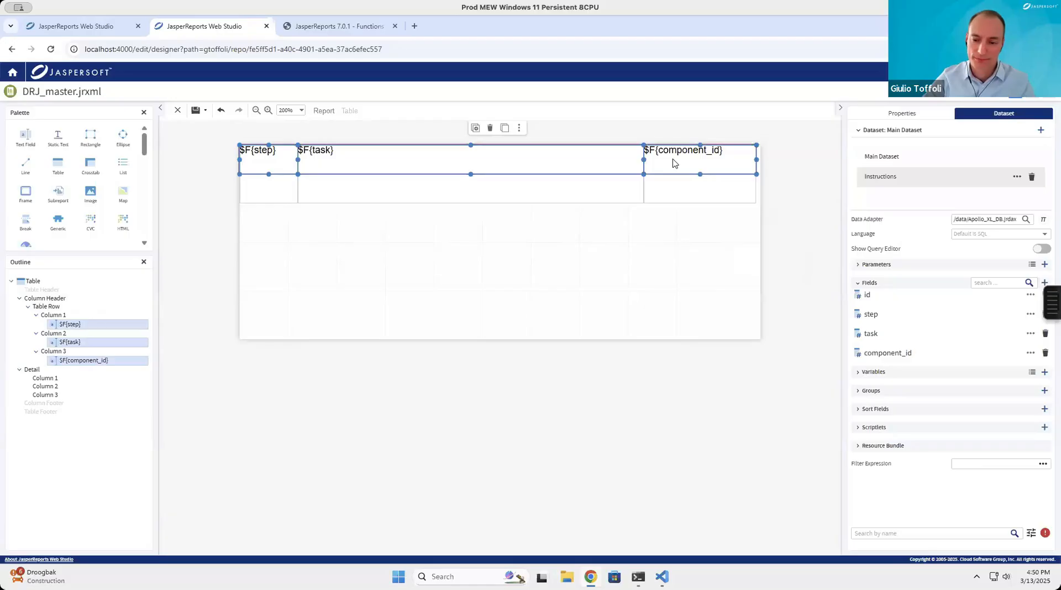
left_click(519, 129)
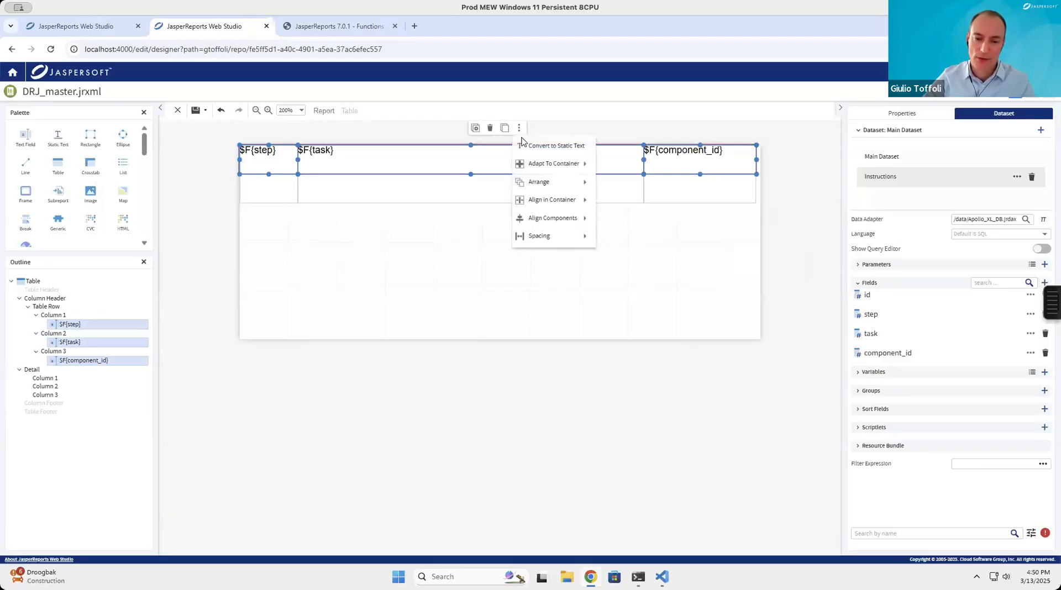
left_click(551, 146)
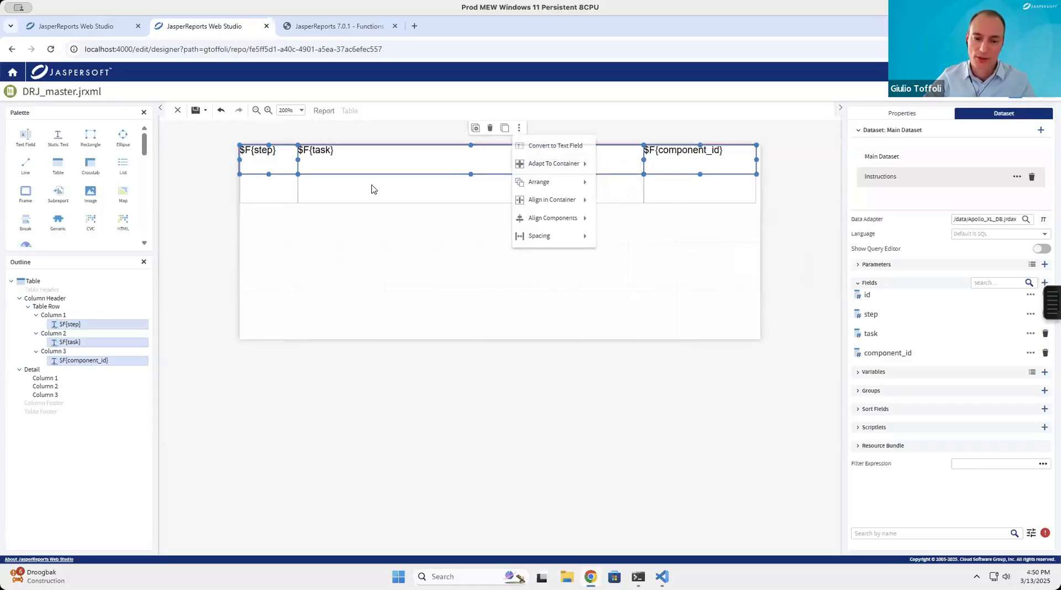
Change the three column header texts to "Step", "Task" and "Comp ID".
key("ctrl+a")
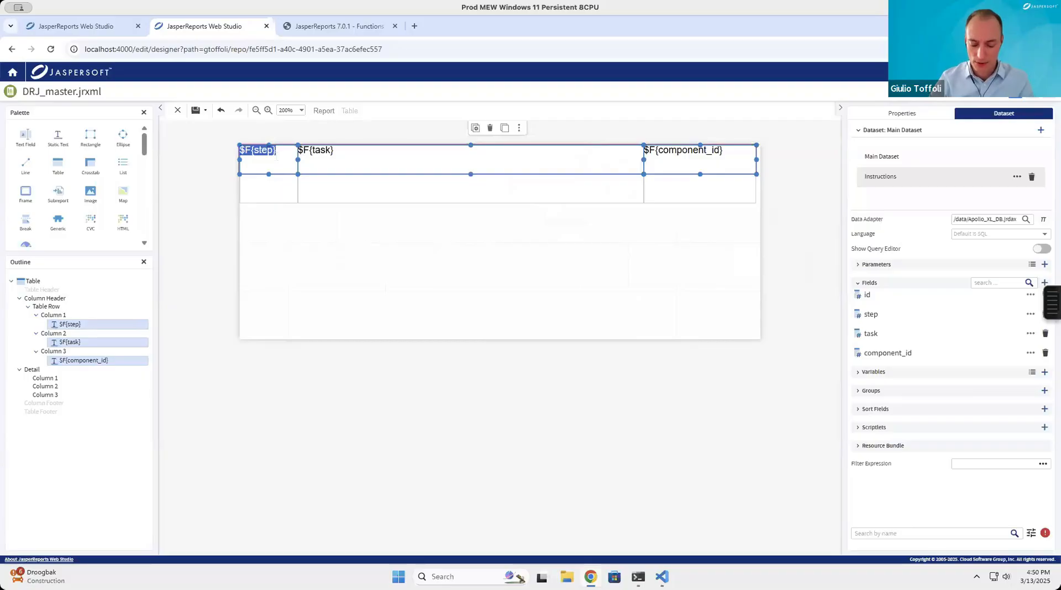
type("Step")
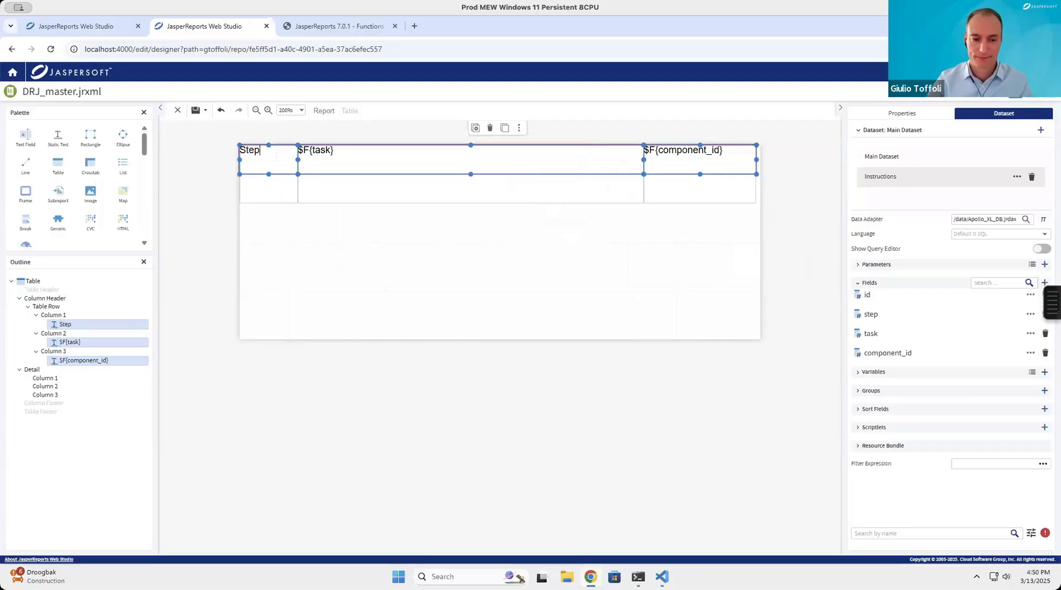
double_click(396, 165)
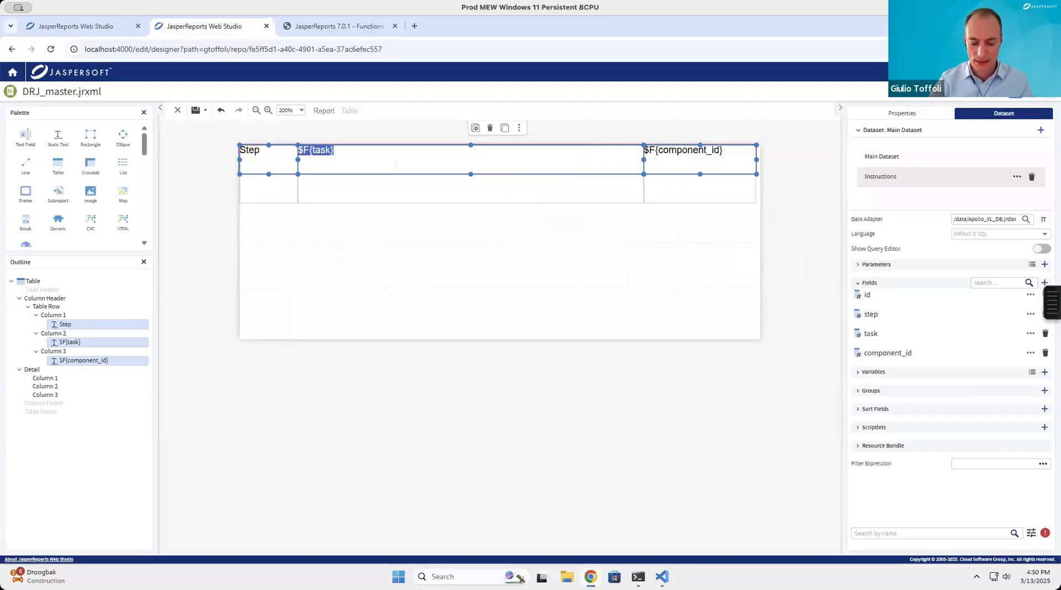
type("Task")
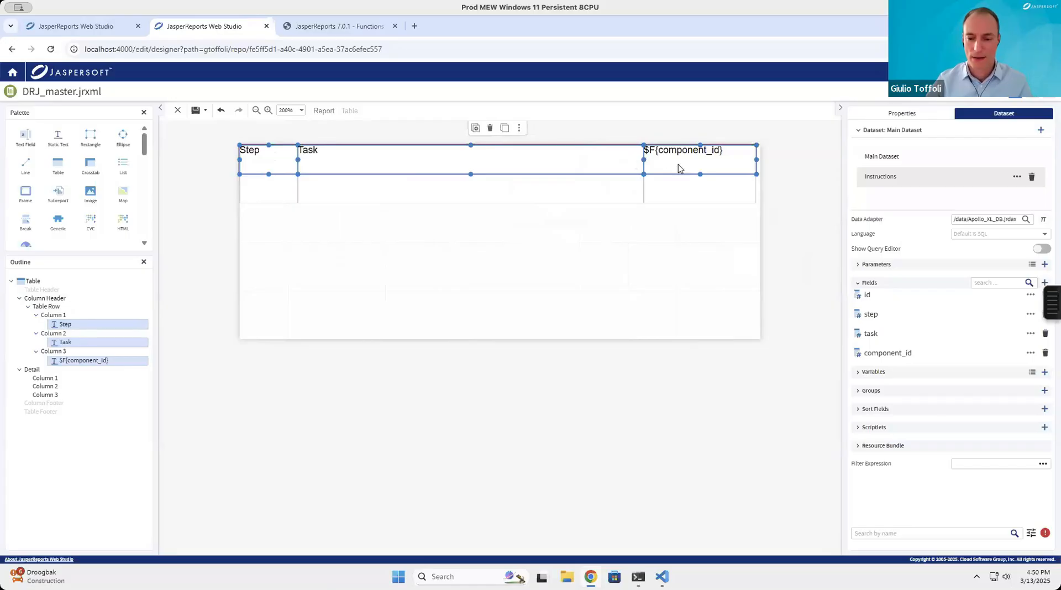
double_click(679, 168)
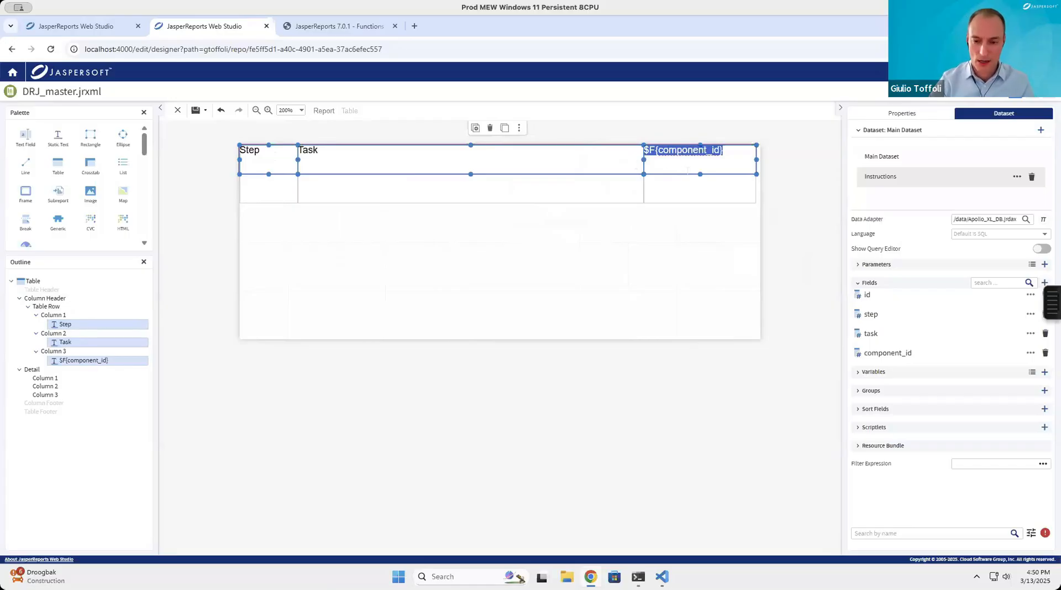
type("Comp ID")
left_click(652, 289)
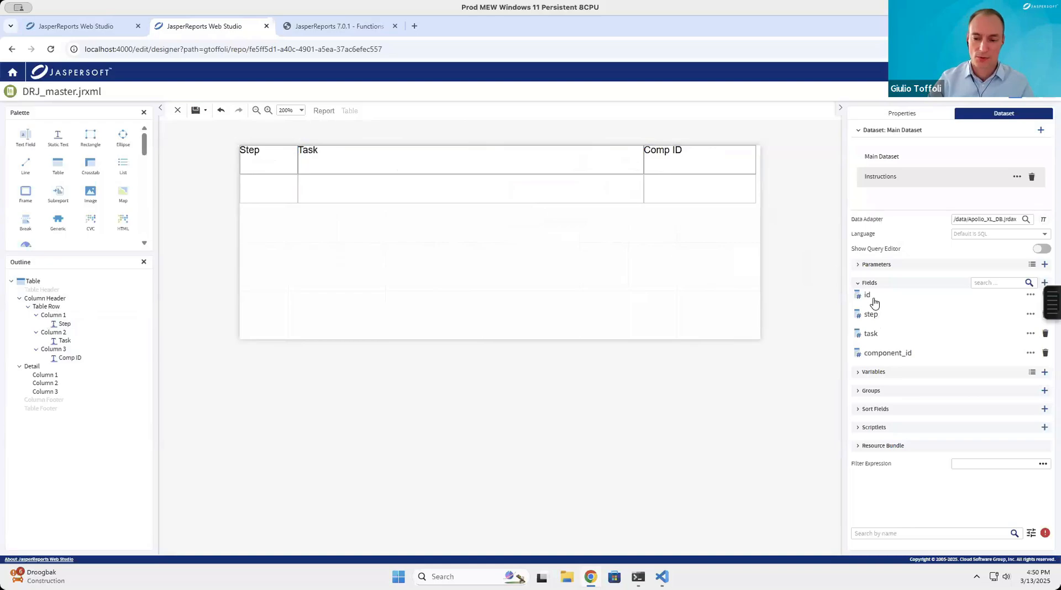
Place the step, task and component_id fields in the matching cells of the detail row.
left_click_drag(871, 314, 289, 197)
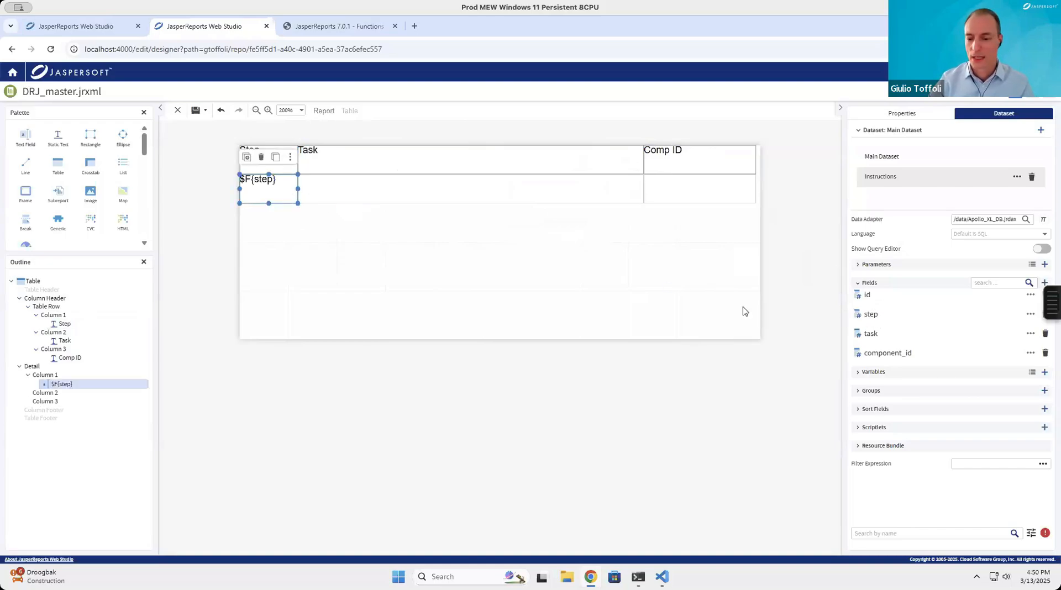
left_click_drag(871, 334, 541, 220)
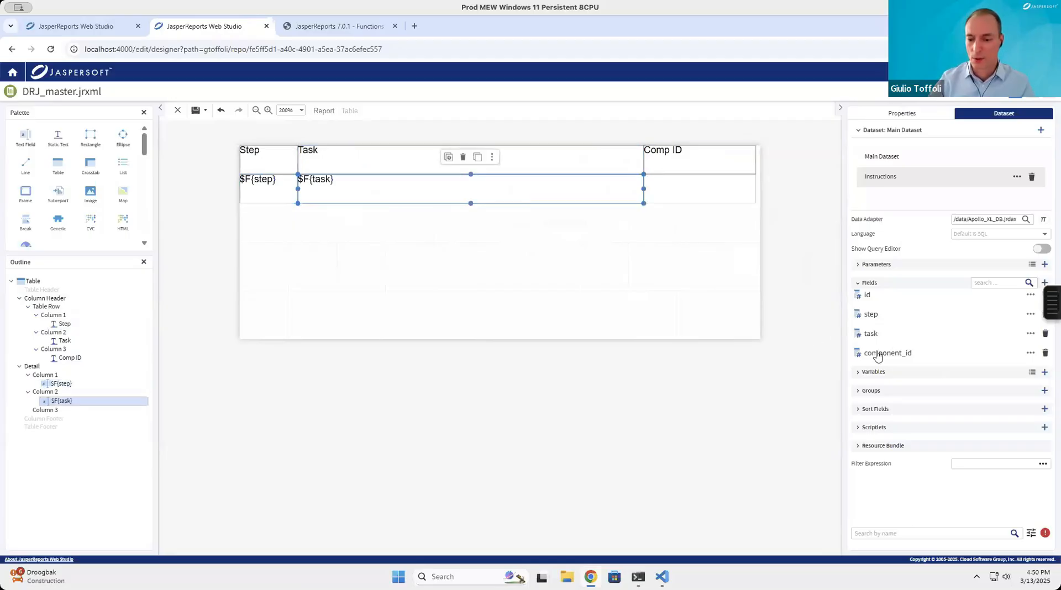
left_click_drag(710, 211, 699, 189)
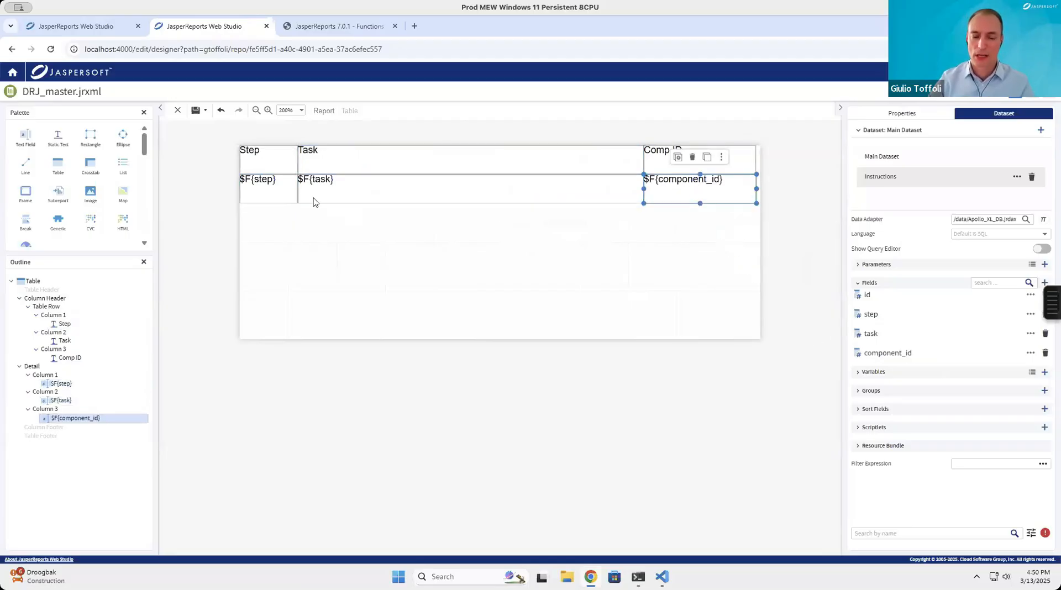
Set the vertical text alignment of all six header and detail elements to middle.
left_click(280, 192)
left_click(559, 194, "shift")
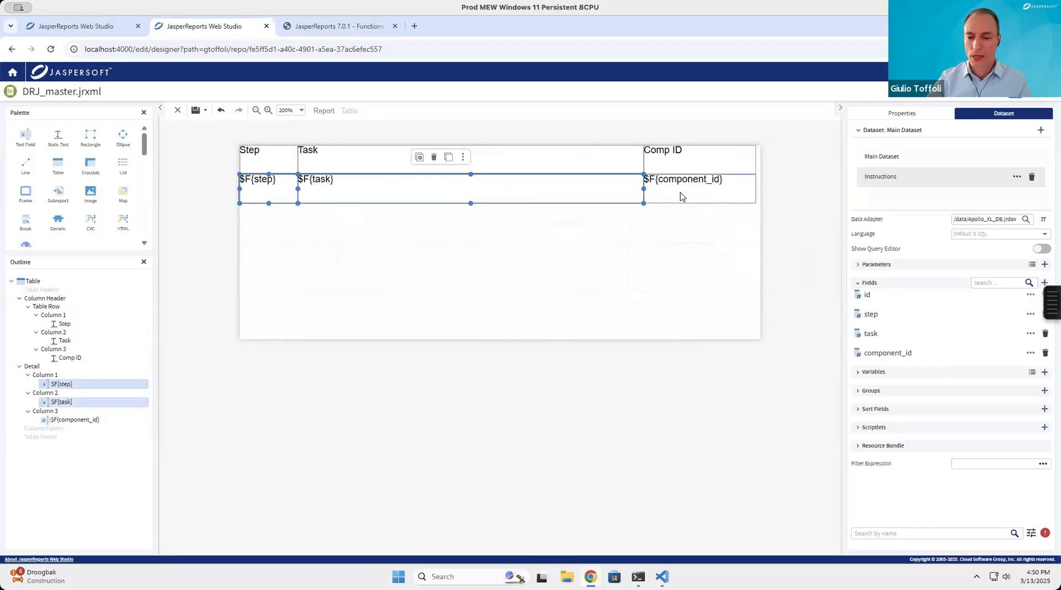
left_click(686, 196, "shift")
left_click(695, 162, "shift")
left_click(533, 163, "shift")
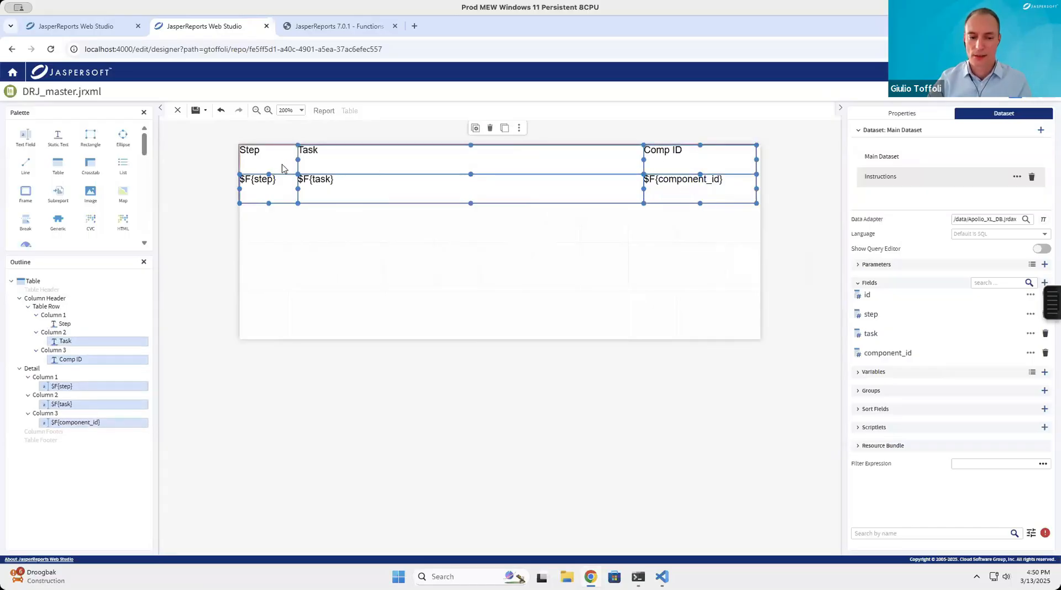
left_click(909, 115)
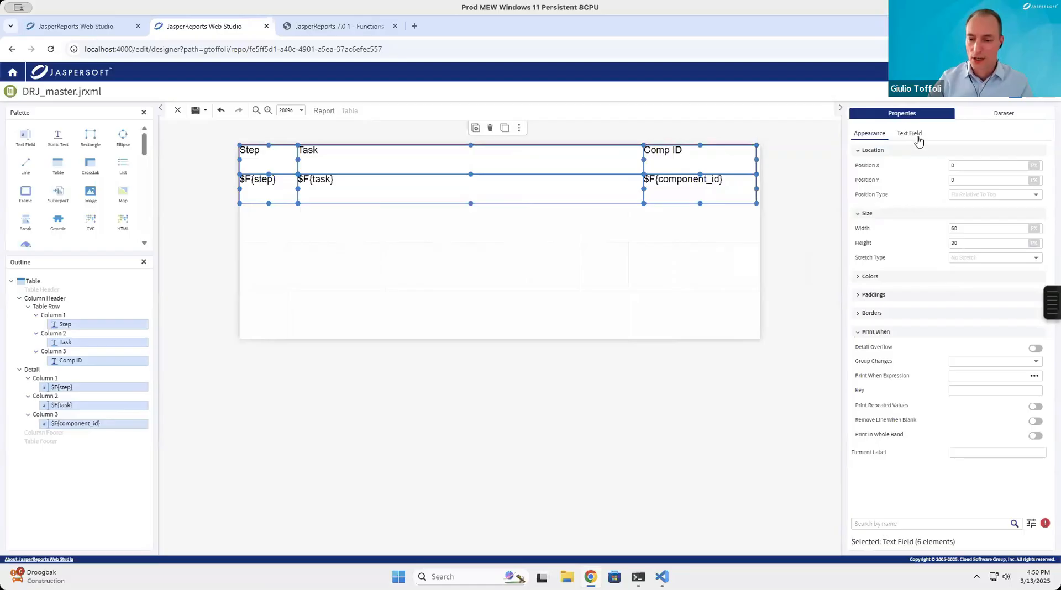
left_click(915, 137)
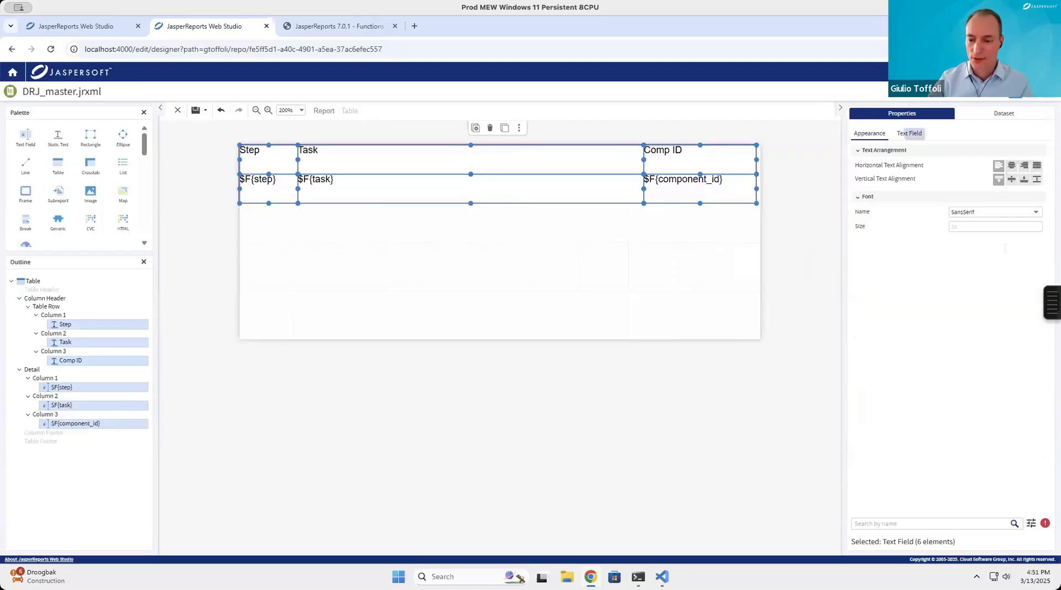
left_click(1017, 182)
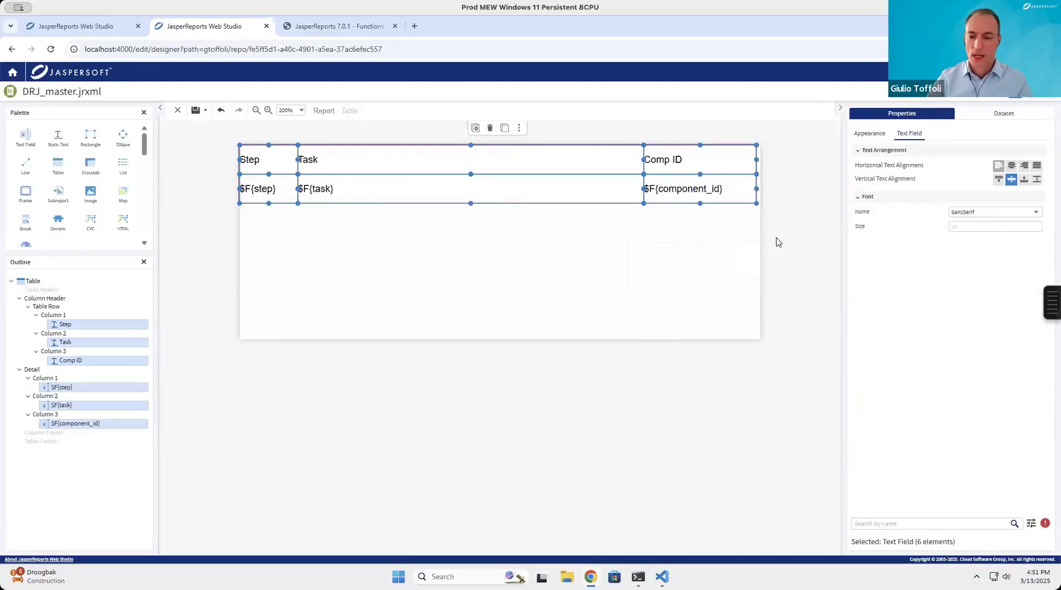
left_click(882, 137)
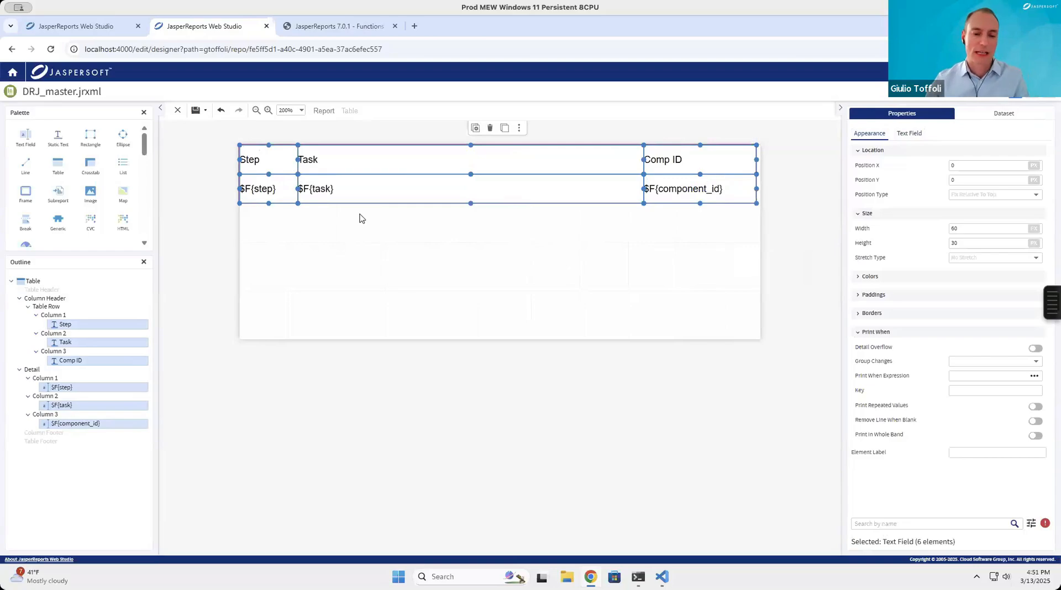
left_click(459, 254)
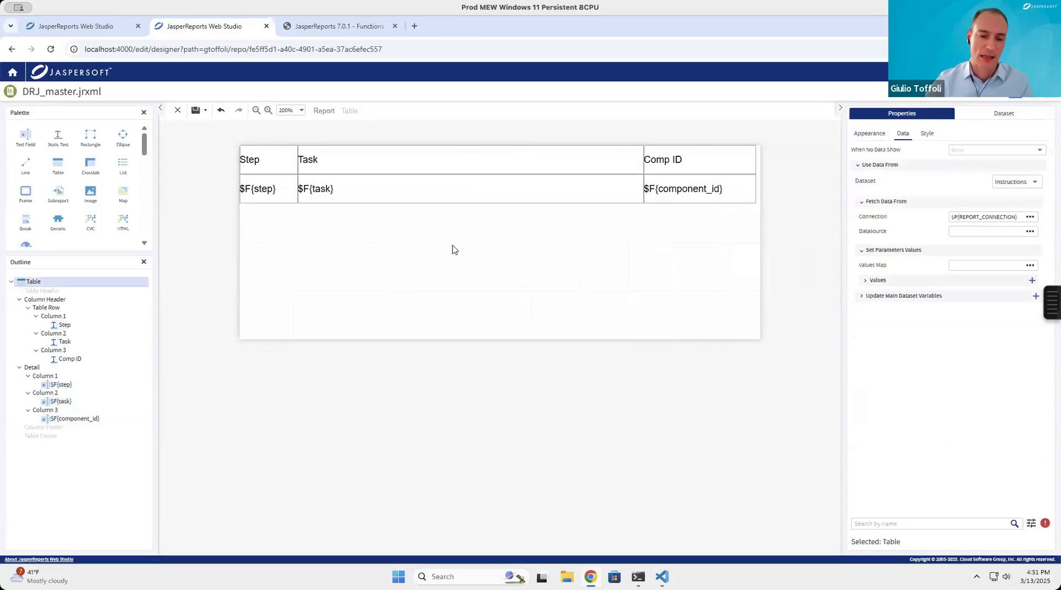
left_click(280, 169)
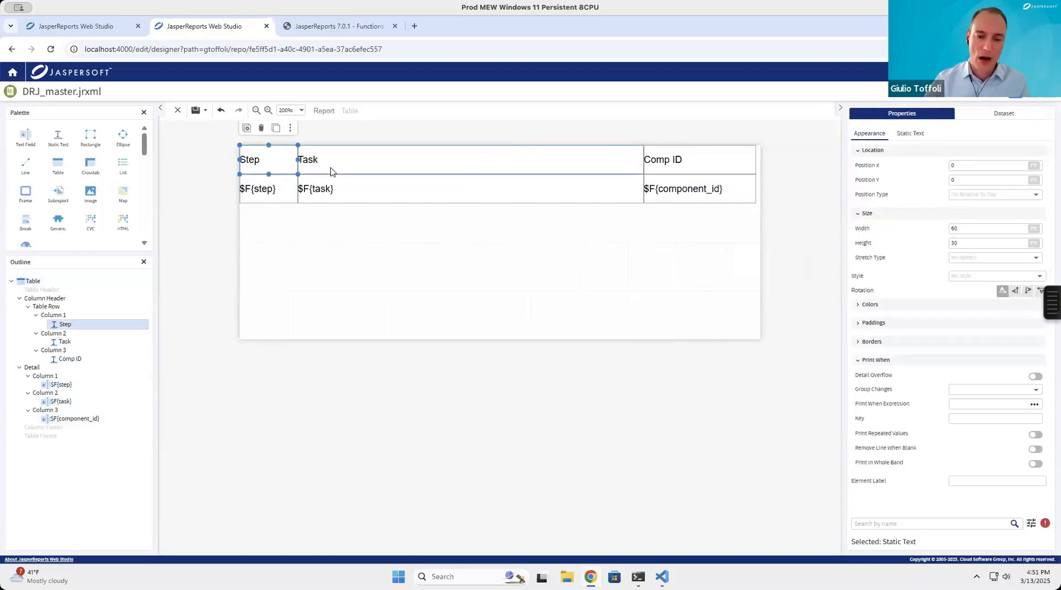
left_click(269, 193)
left_click(471, 192, "shift")
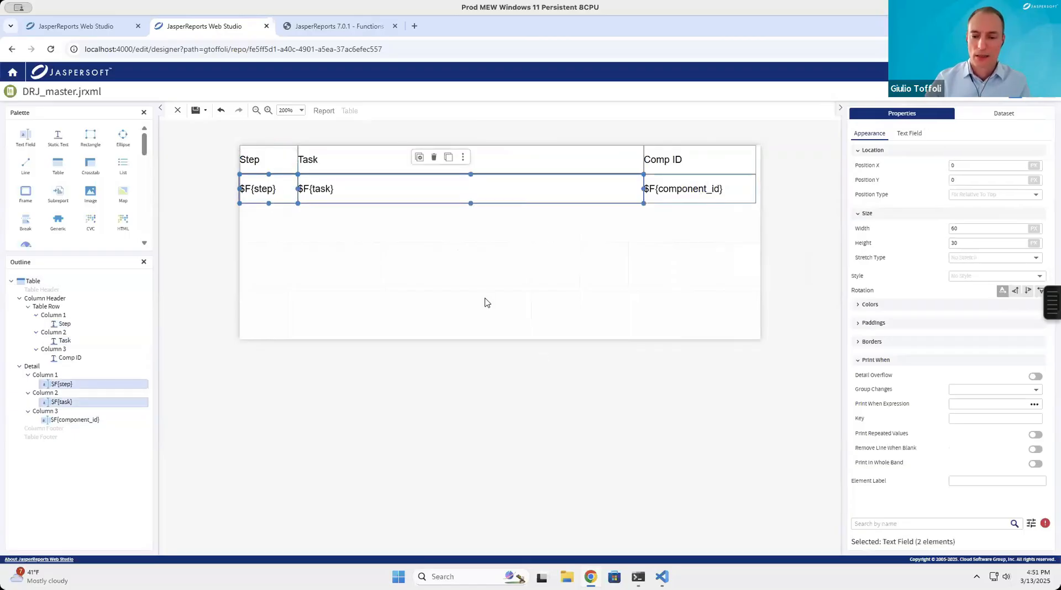
left_click(746, 194, "shift")
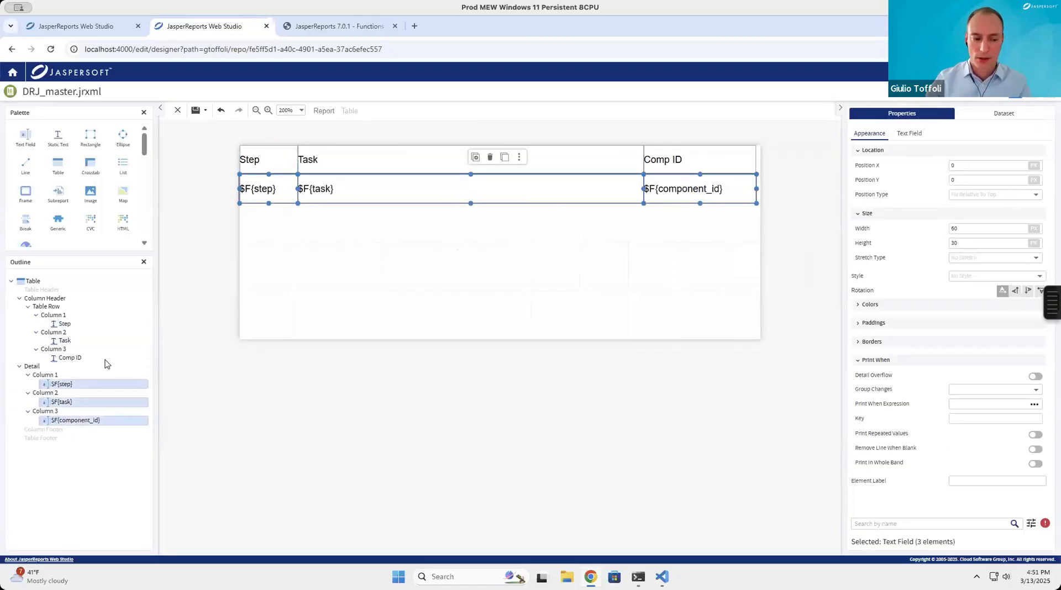
Shrink the step text field in the detail row to about 37 by 19 px, placed inside its cell at about 11, 5.
left_click(47, 376)
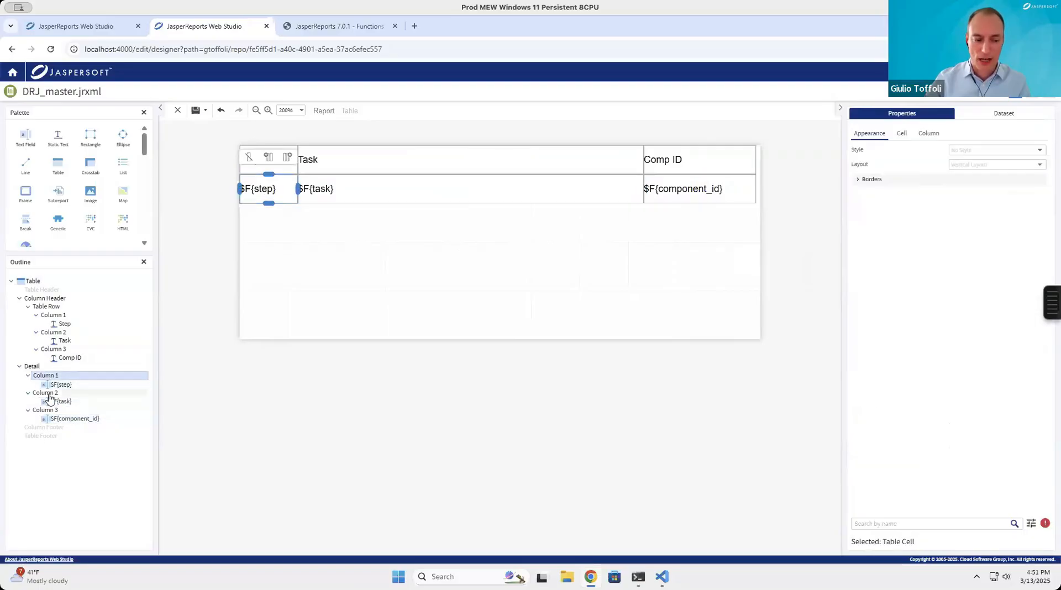
left_click(60, 385)
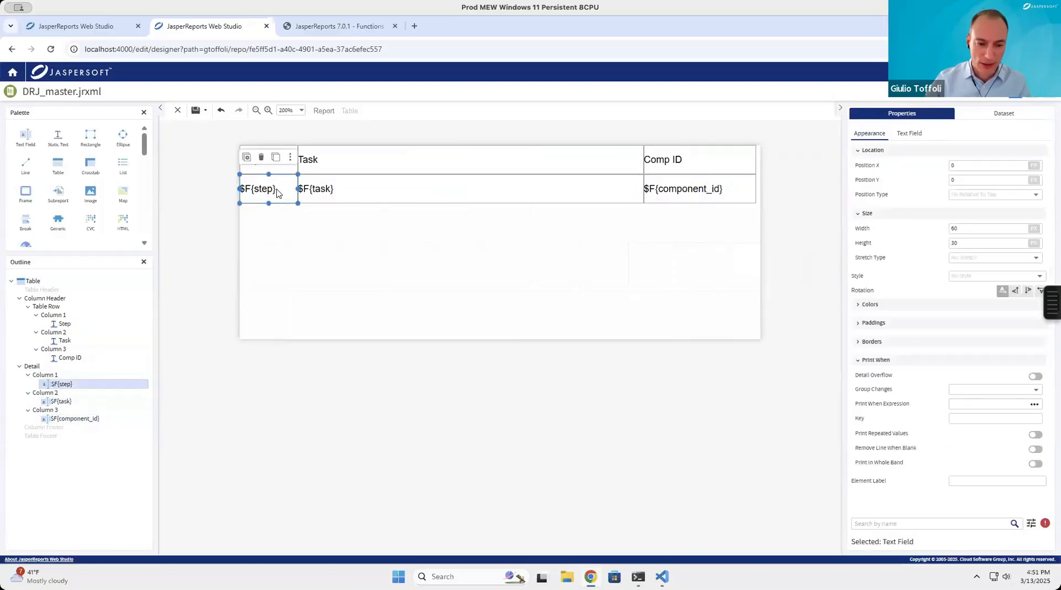
left_click_drag(297, 204, 272, 193)
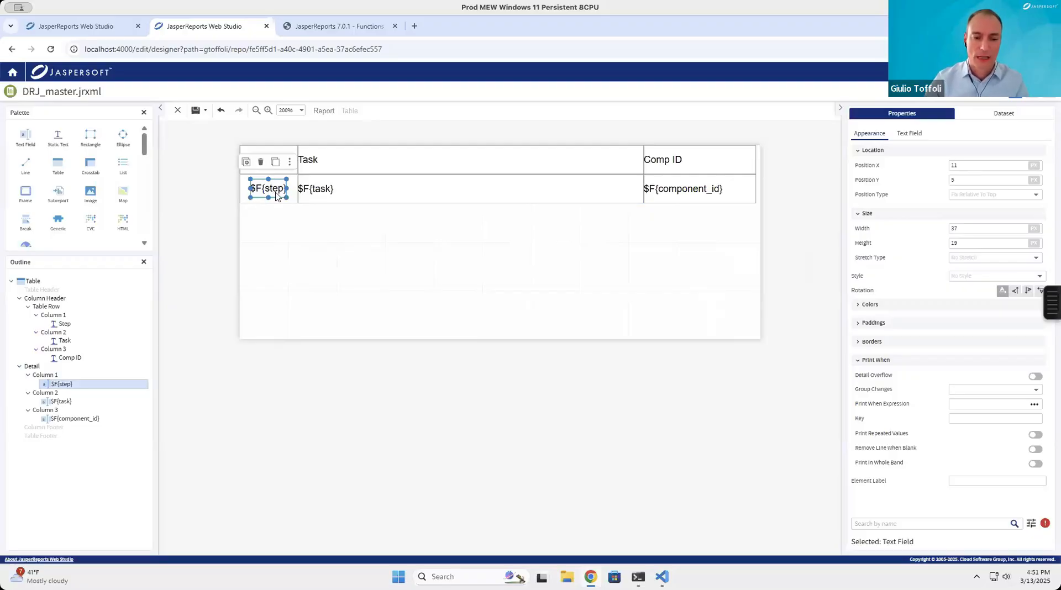
Undo the last resize and move of the step text field in the detail row.
left_click(221, 112)
left_click(220, 112)
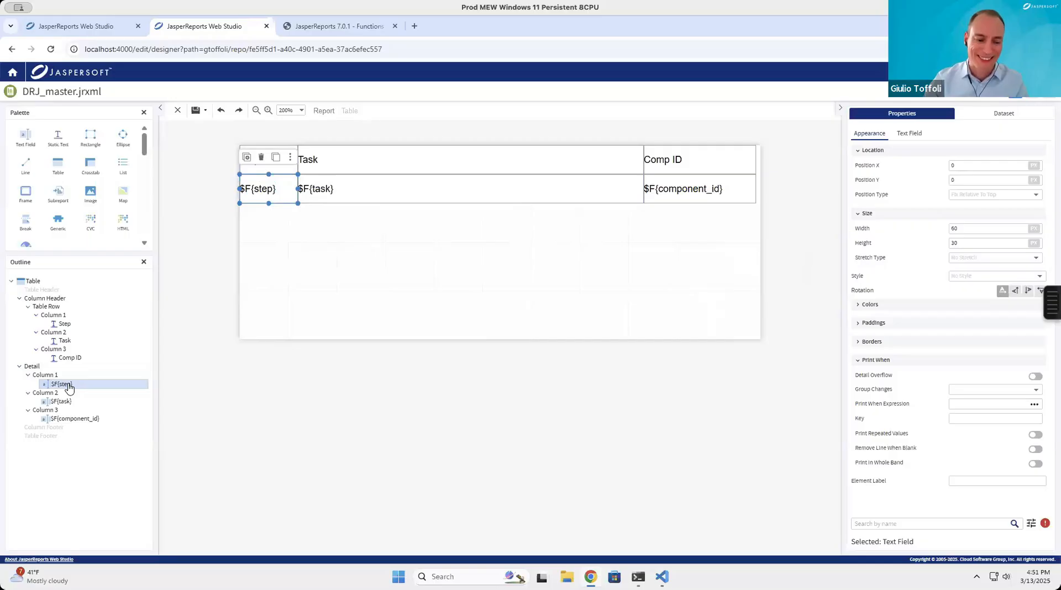
Give the three detail-row cells of the table a bottom border with a width of 1.
left_click(49, 377)
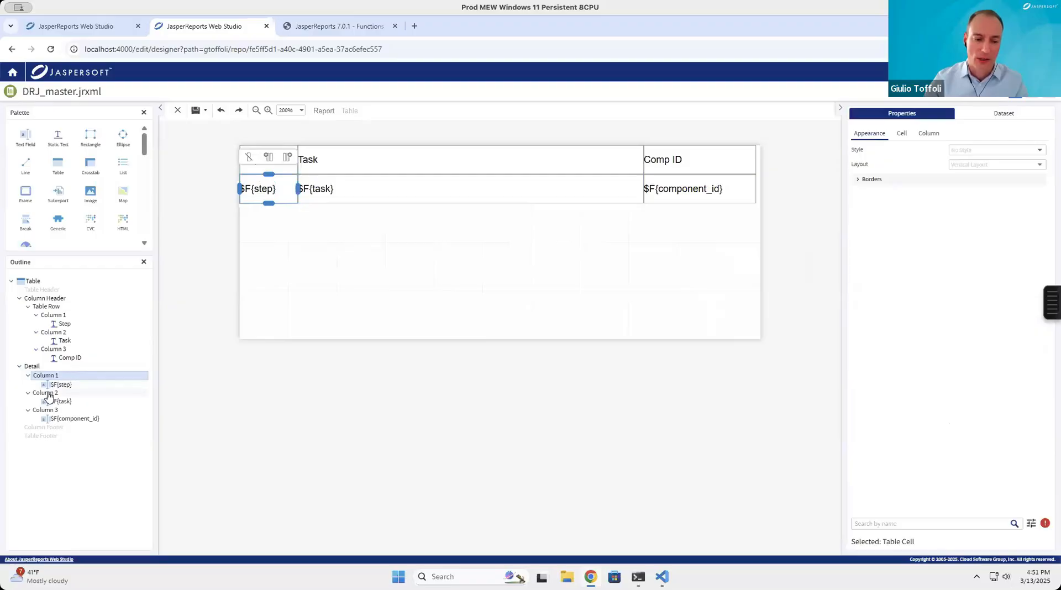
left_click(48, 394, "ctrl")
left_click(47, 412, "ctrl")
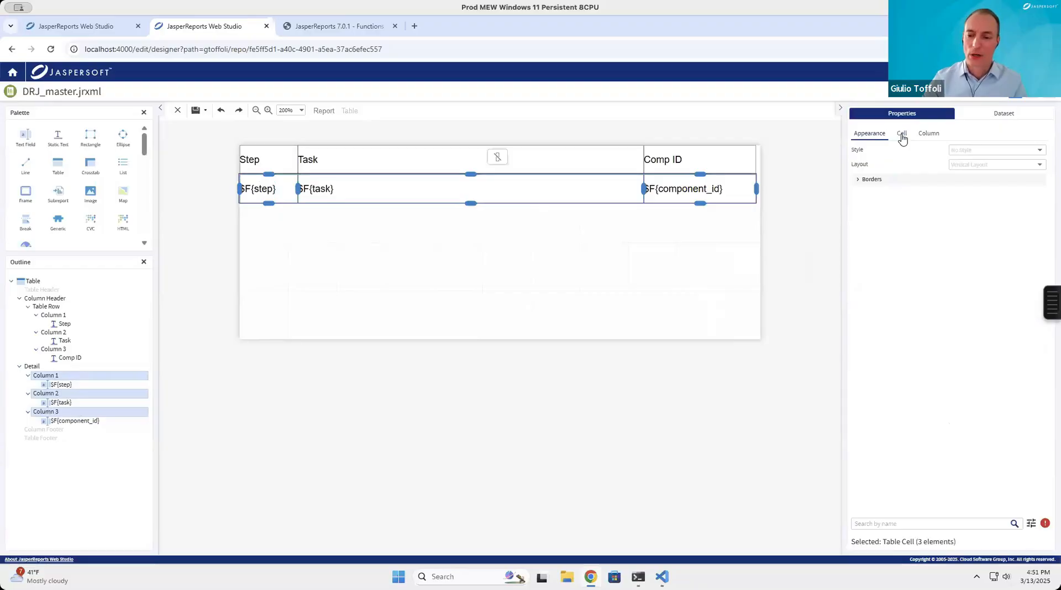
left_click(859, 182)
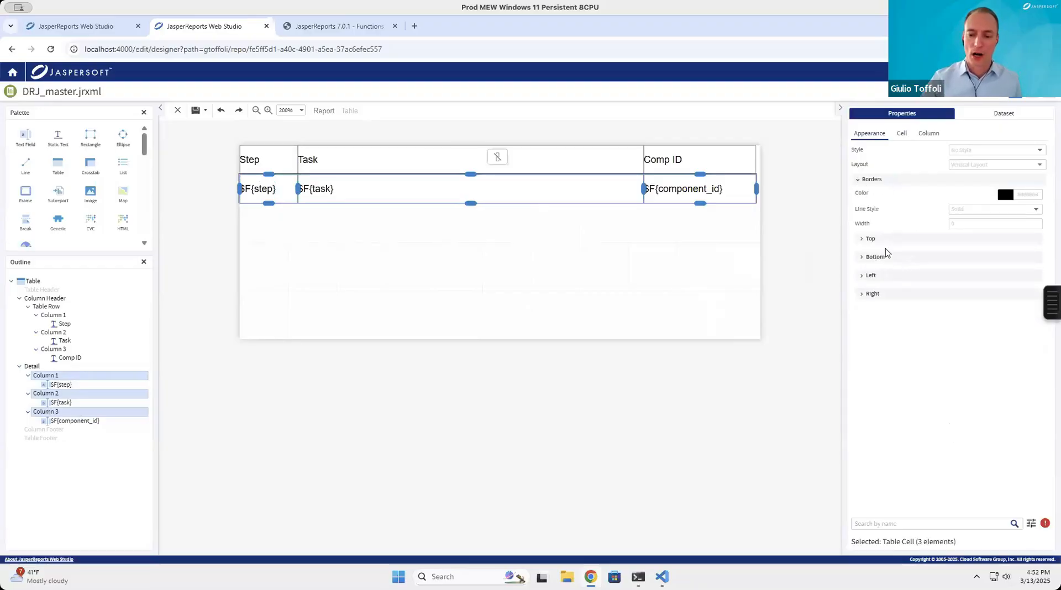
left_click(888, 258)
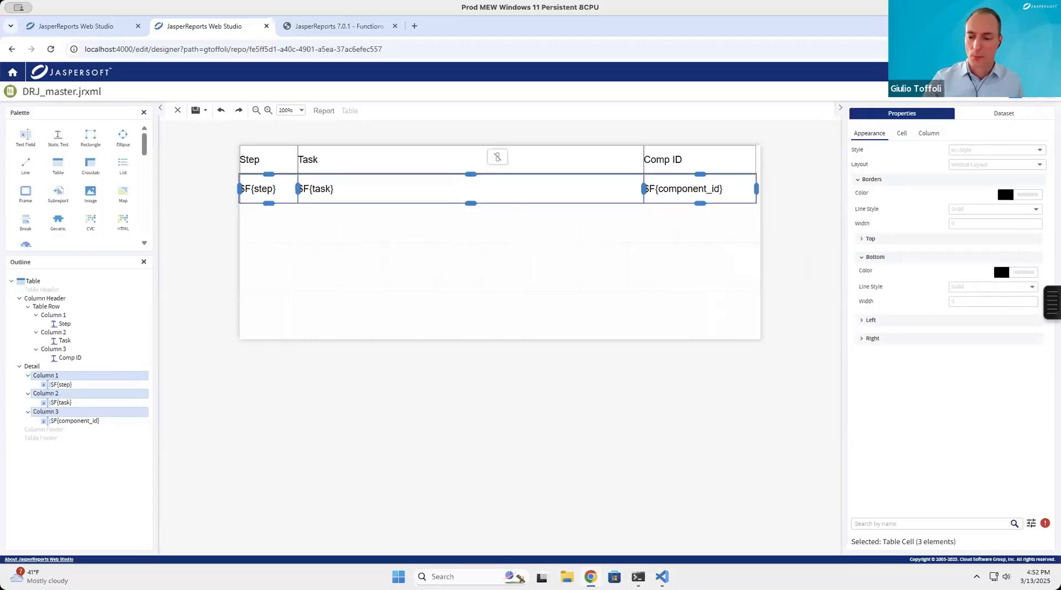
left_click(983, 287)
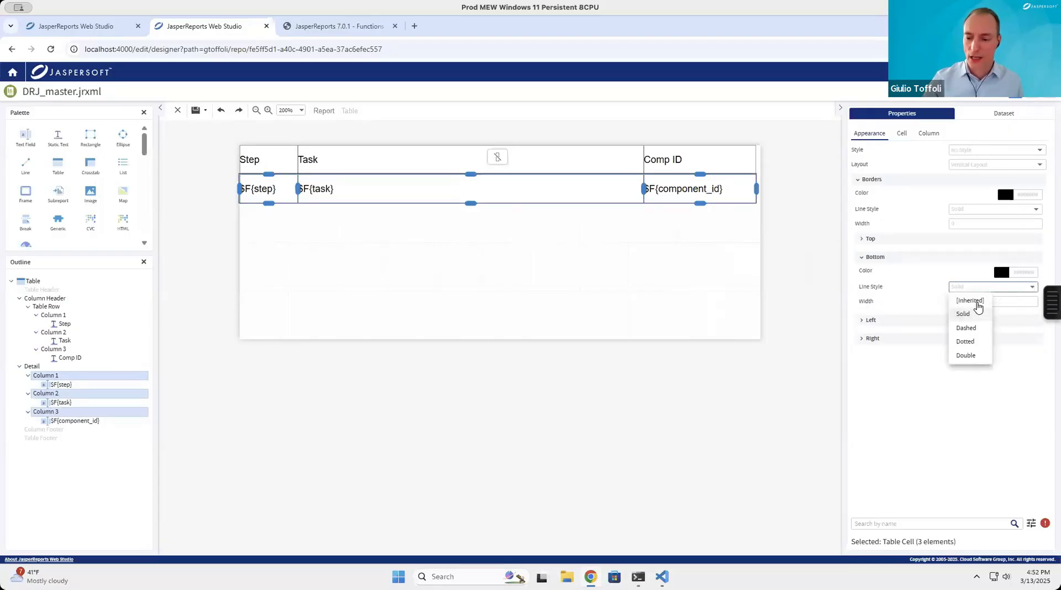
left_click_drag(1001, 302, 904, 299)
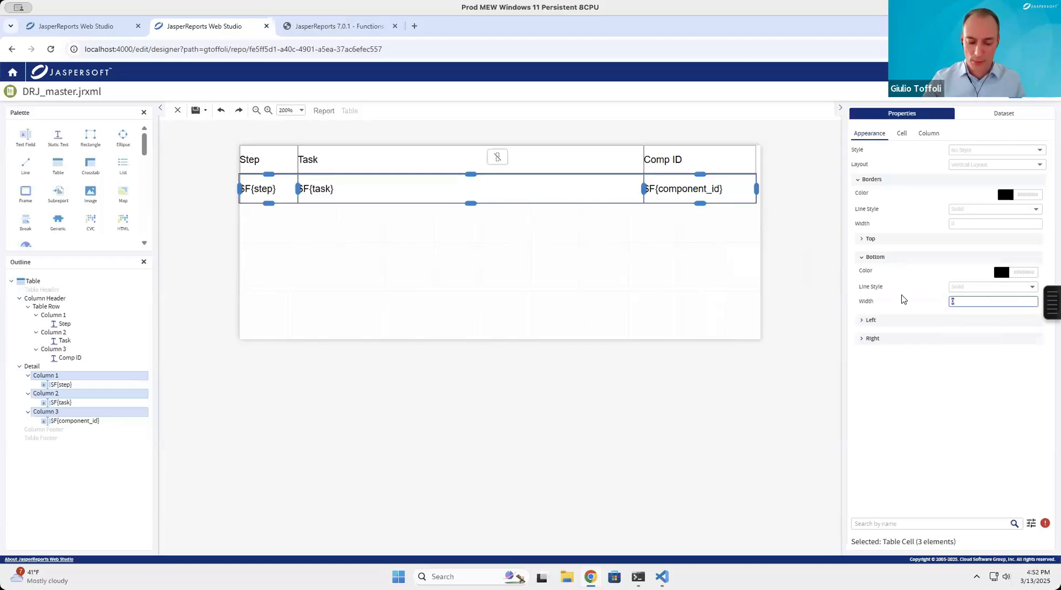
type("1")
key("Tab")
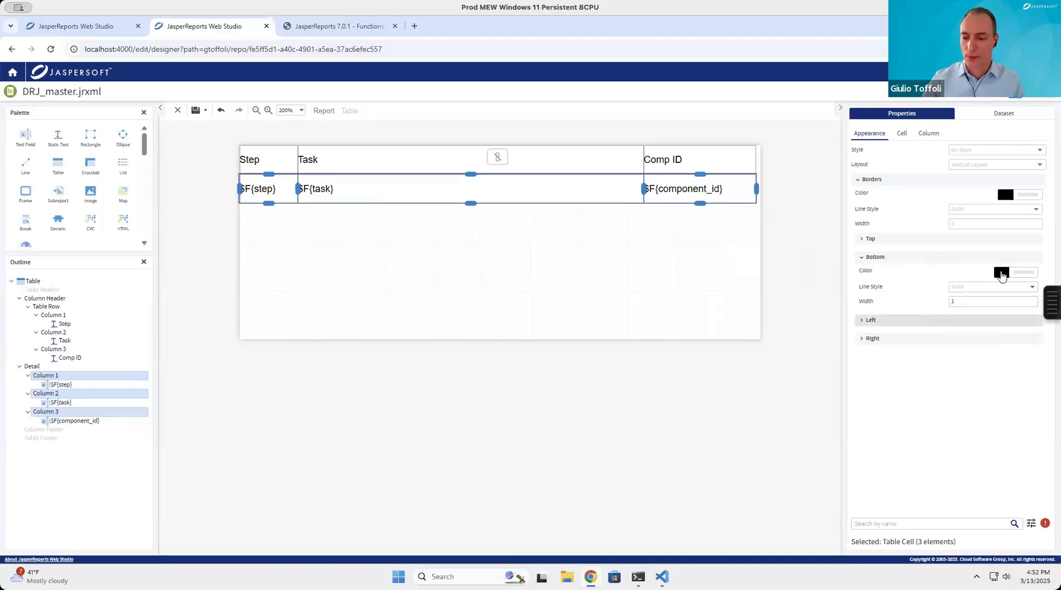
Set the bottom border colour of the three detail-row cells to light grey, #cacaca.
left_click(1001, 273)
left_click_drag(915, 308, 873, 299)
left_click(706, 243)
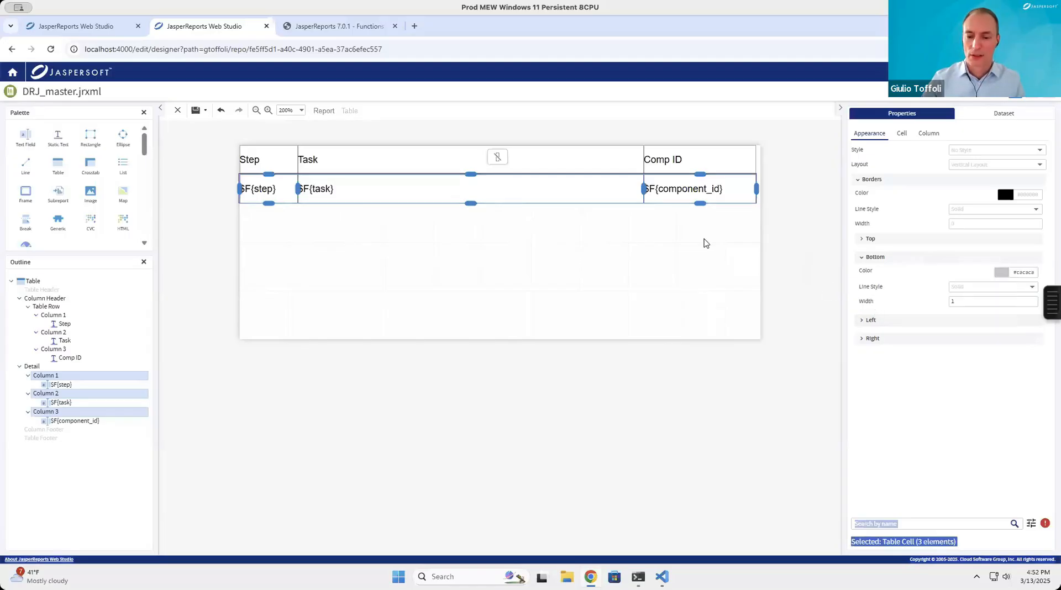
left_click(705, 243)
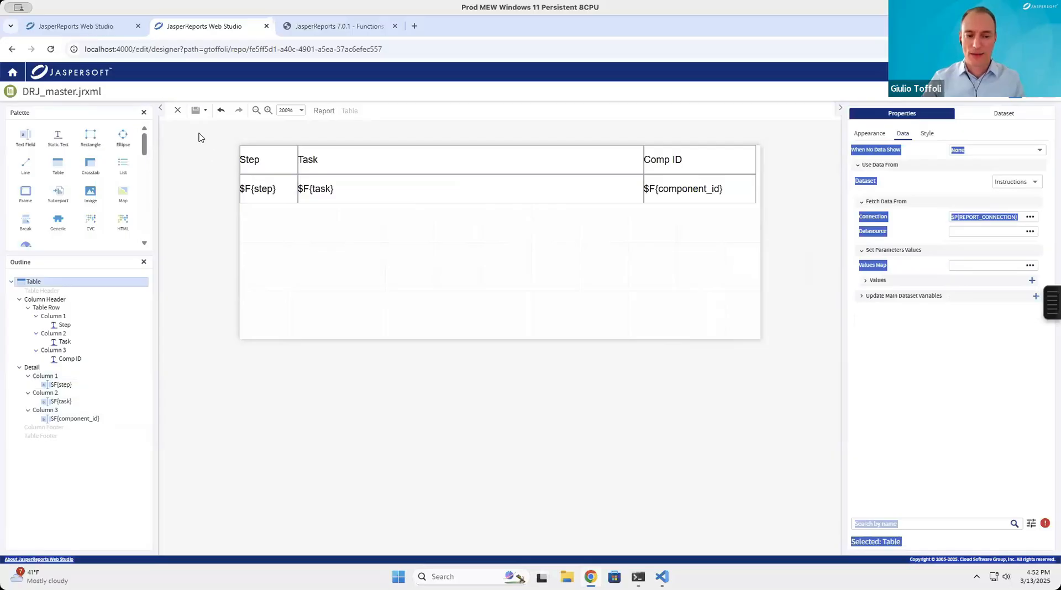
Return to the main report, preview it, and examine the last two pages and the instructions table's Task and Comp ID columns.
left_click(326, 111)
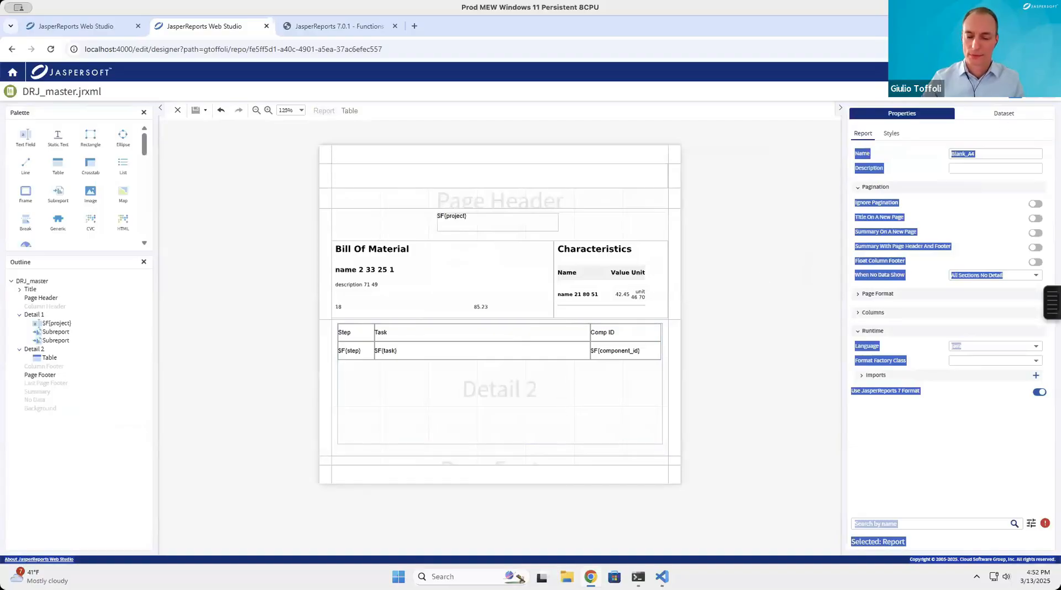
left_click(1048, 92)
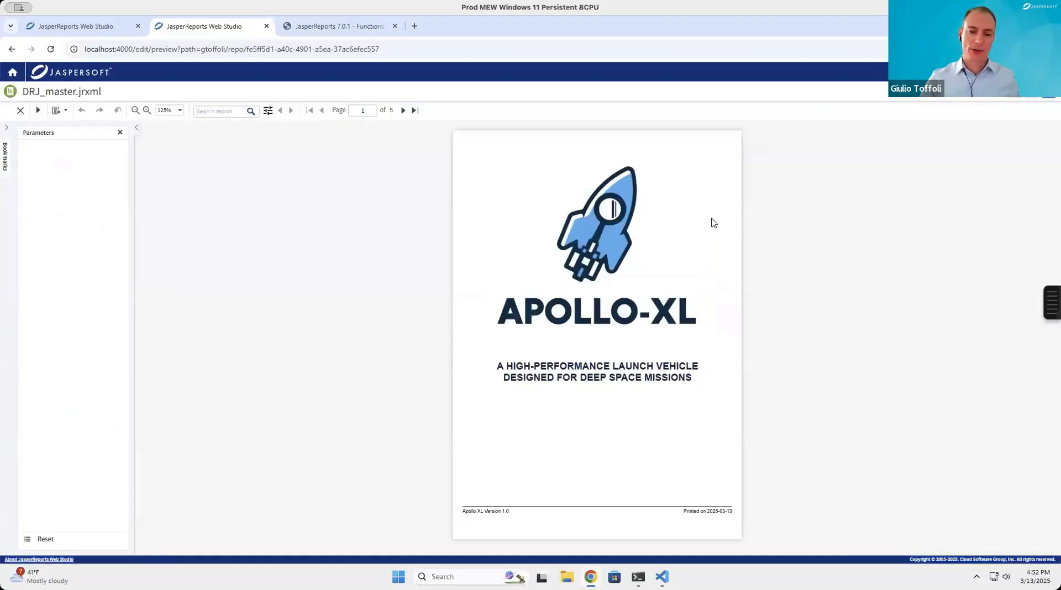
left_click(414, 110)
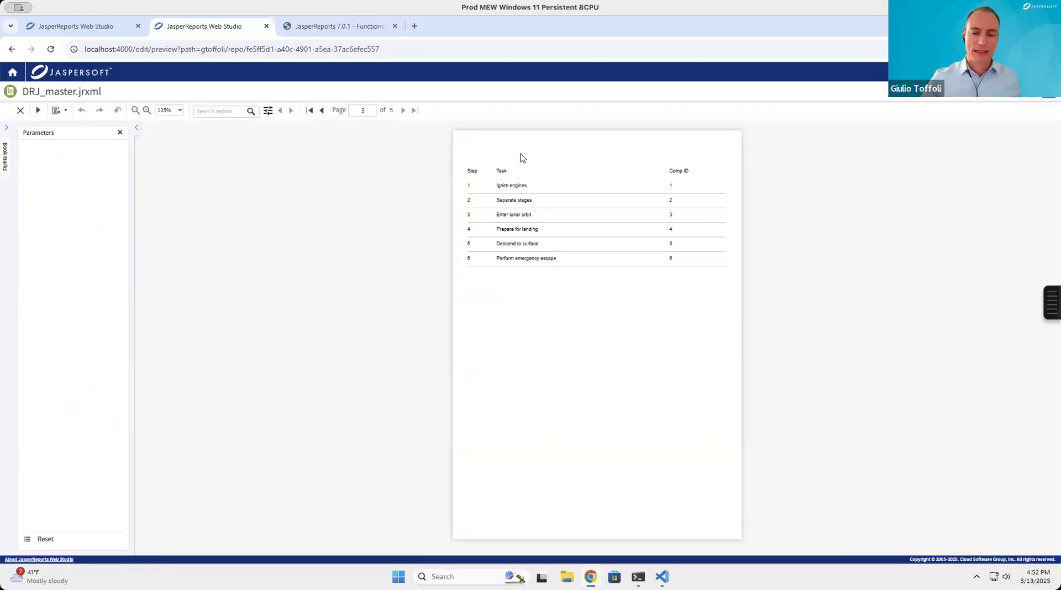
left_click(322, 111)
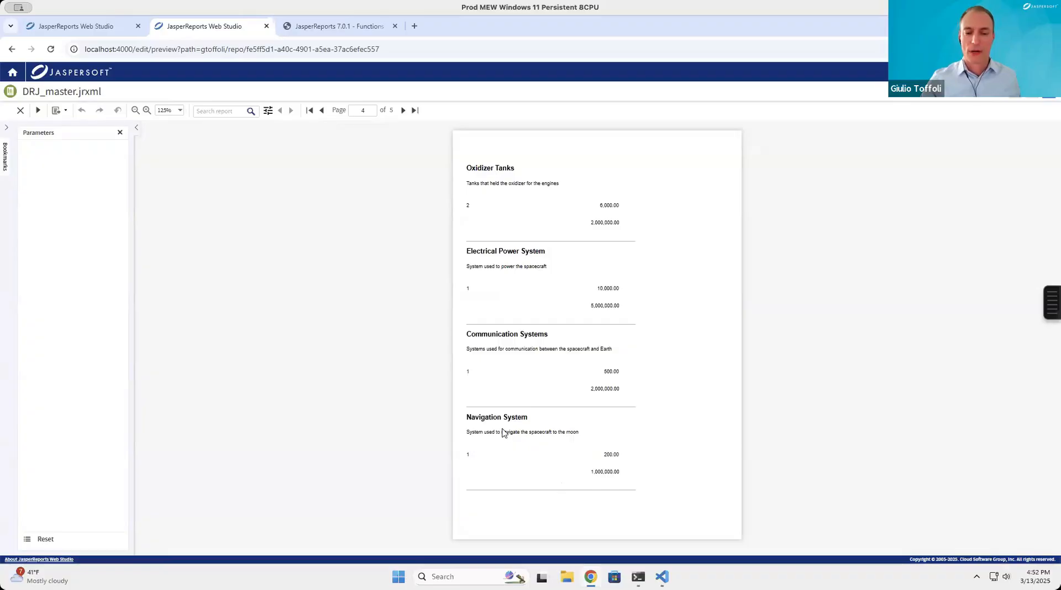
left_click(402, 112)
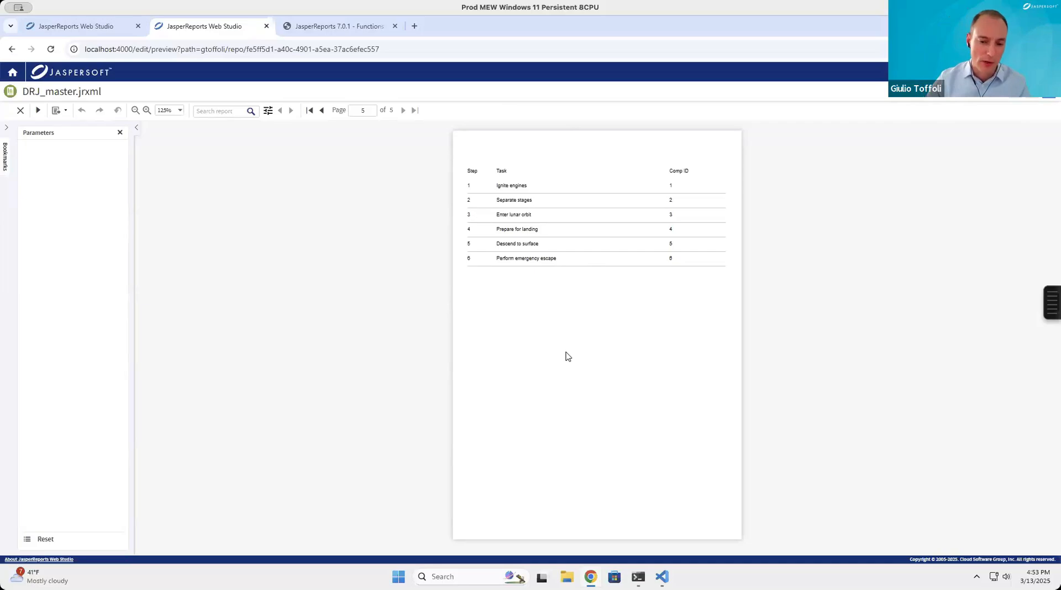
left_click(571, 193)
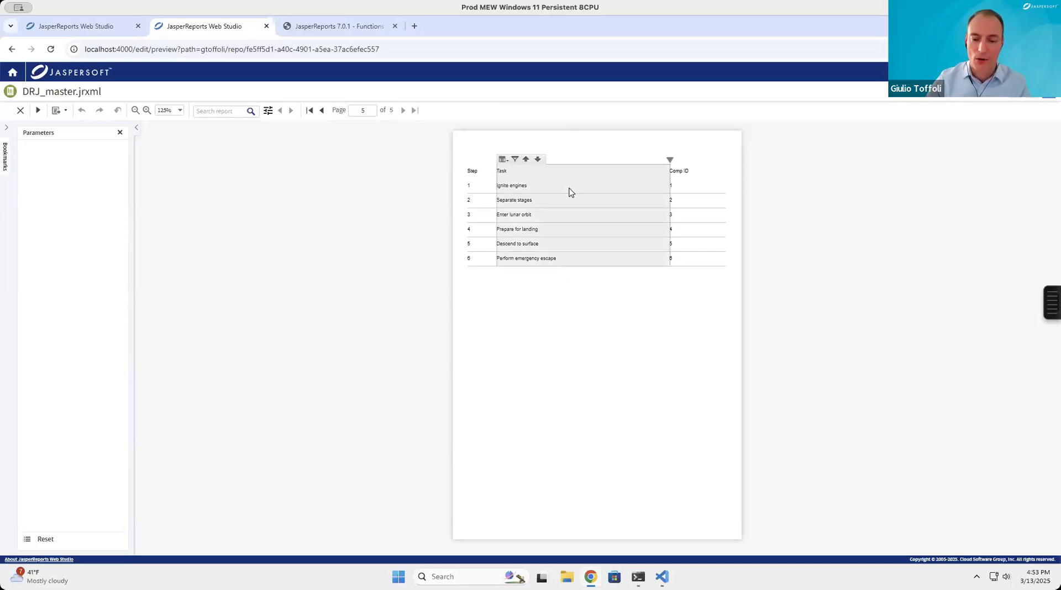
left_click(713, 199)
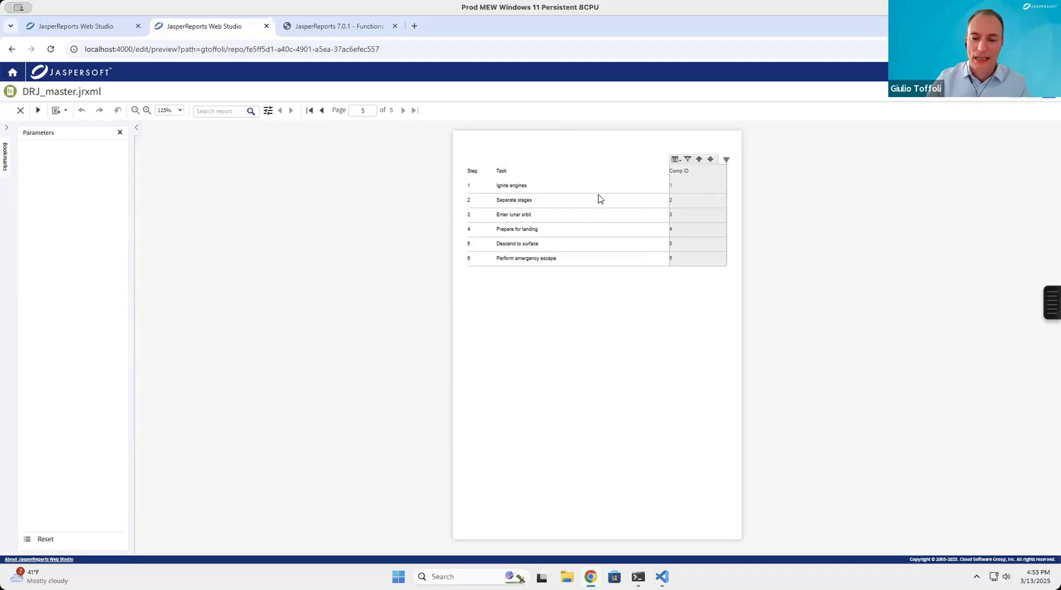
left_click(597, 199)
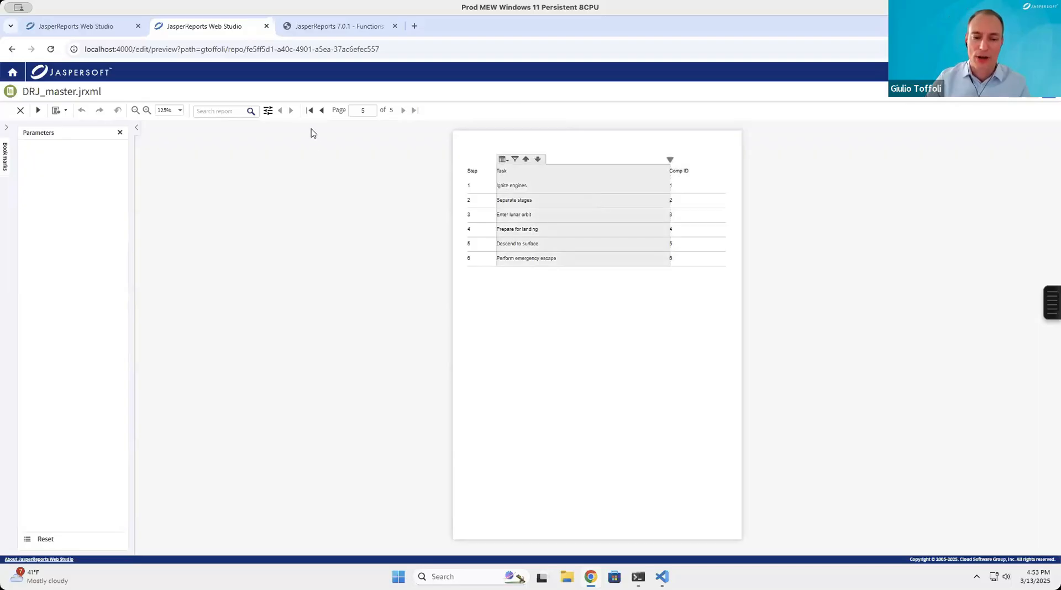
Enlarge the preview to 200% and sort the instructions table by Task in descending order, showing the last page.
left_click(181, 111)
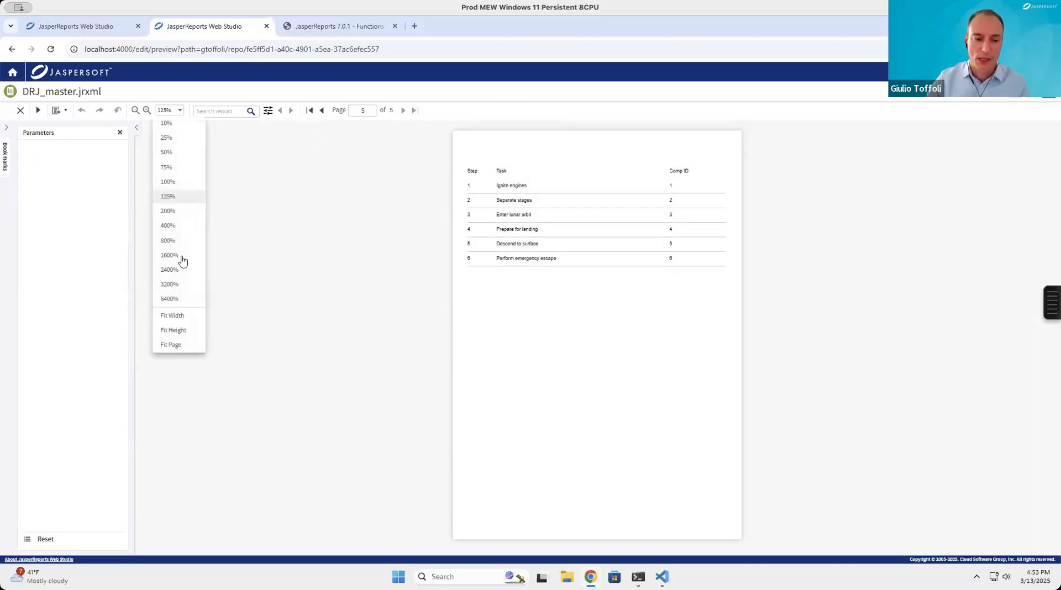
left_click(168, 211)
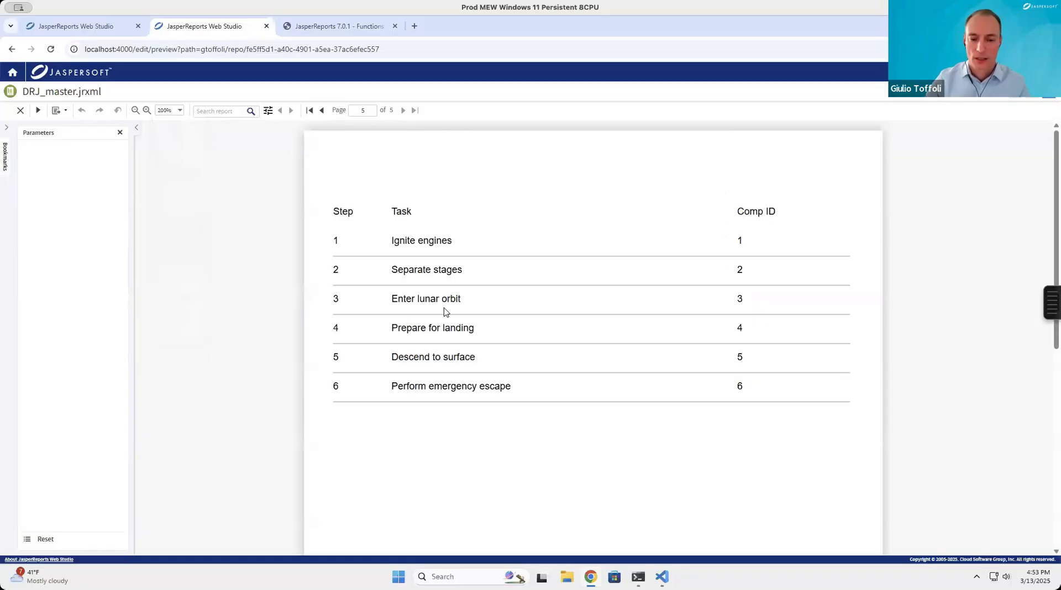
left_click(419, 214)
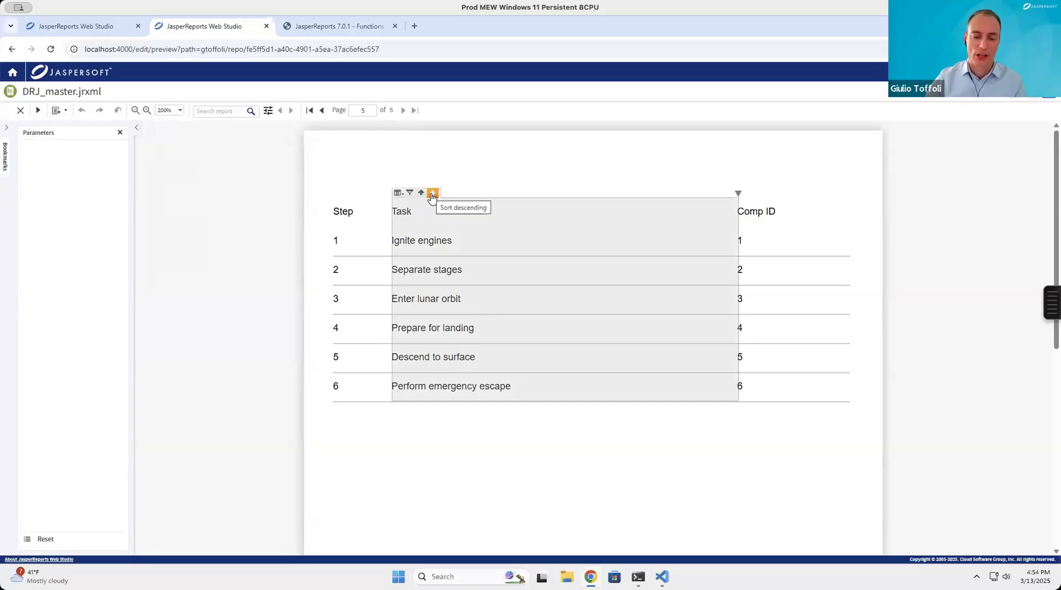
left_click(432, 194)
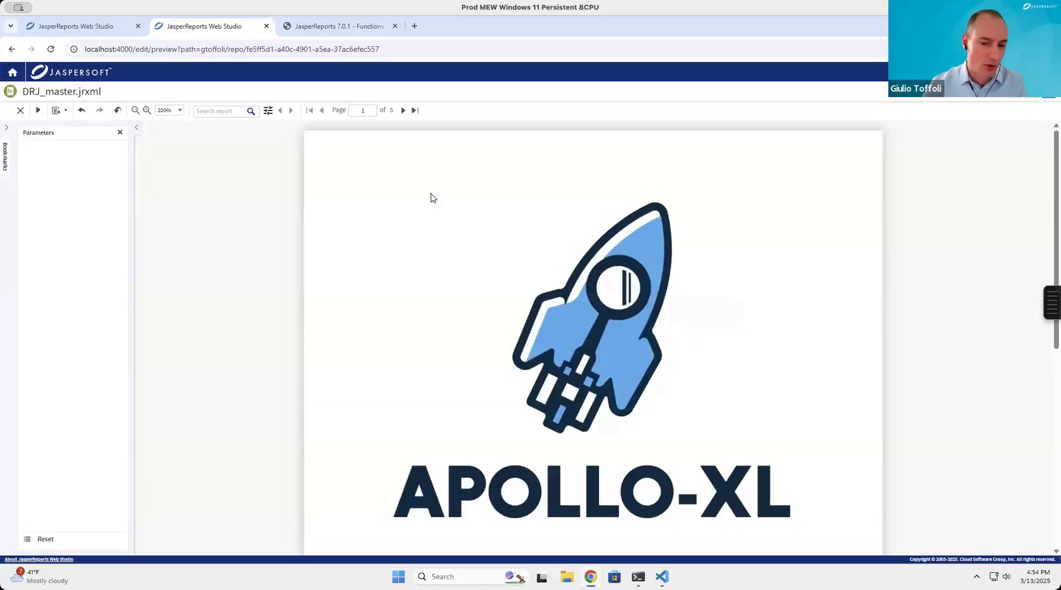
left_click(415, 110)
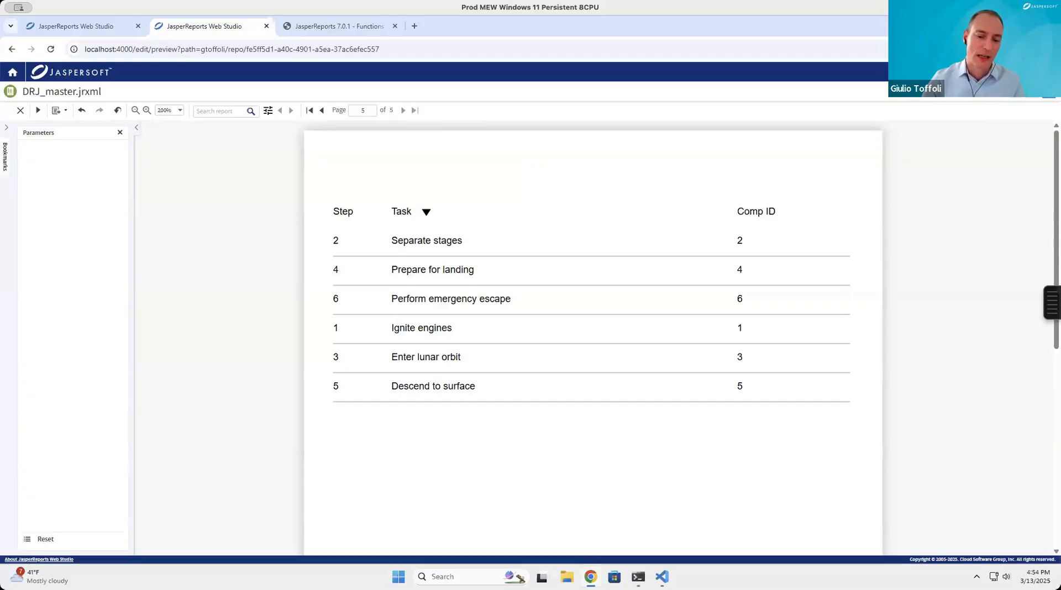
Sort the instructions table by Task in ascending order and show it on the last page of the preview.
left_click(425, 213)
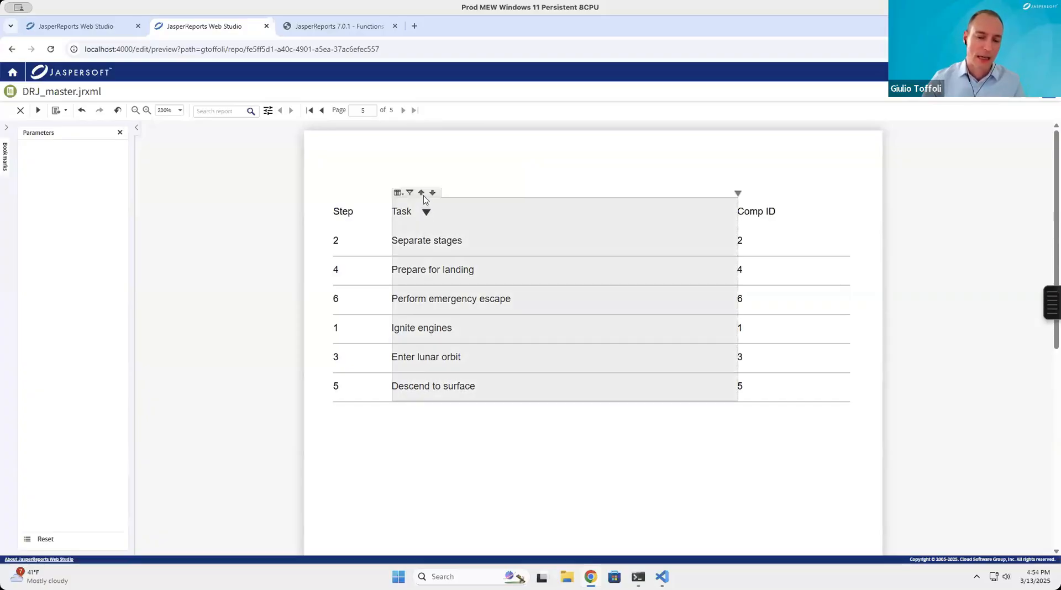
left_click(422, 193)
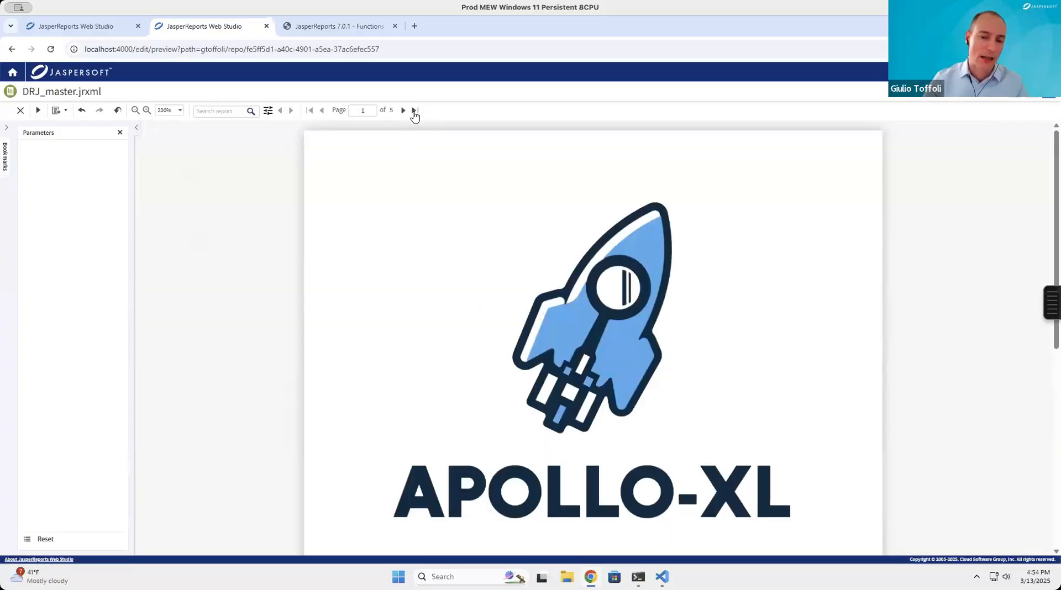
left_click(415, 111)
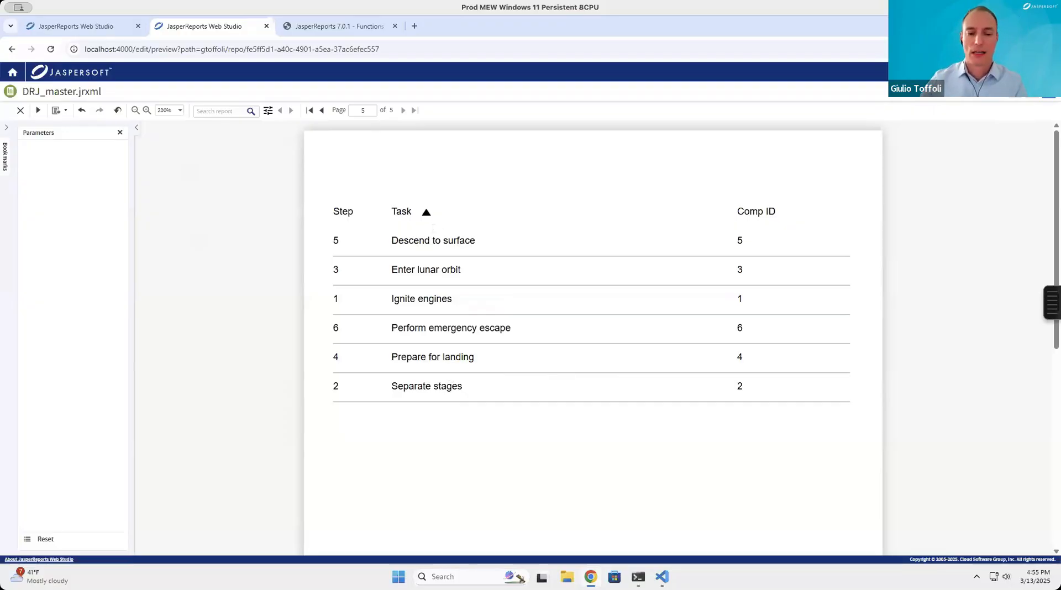
scroll(422, 247, "down", 6)
scroll(422, 247, "up", 6)
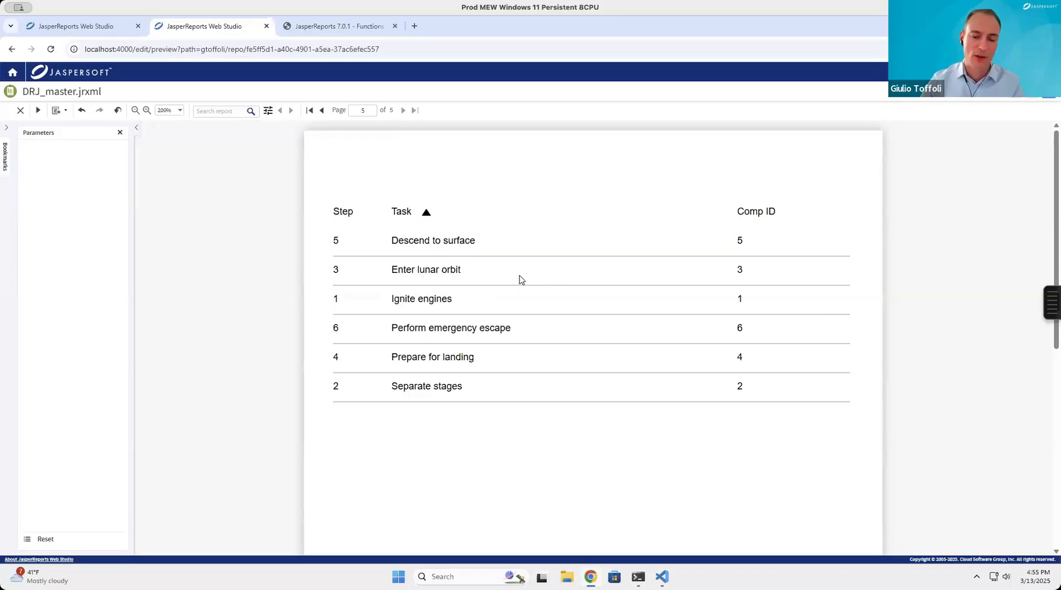
Select the Step, Task and Comp ID columns in turn to check their interactive column tools.
left_click(380, 234)
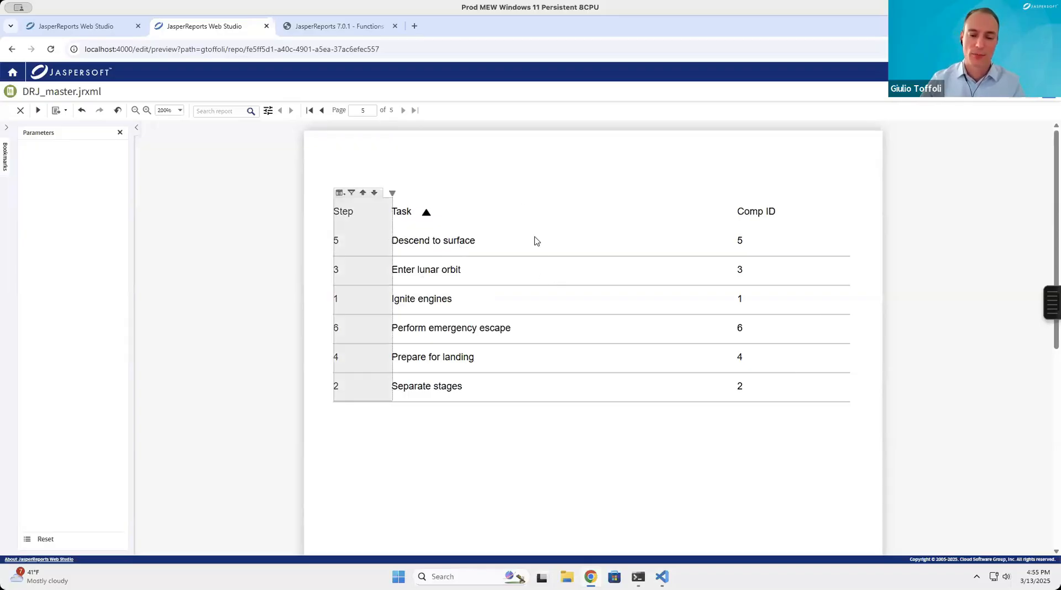
left_click(669, 237)
left_click(774, 243)
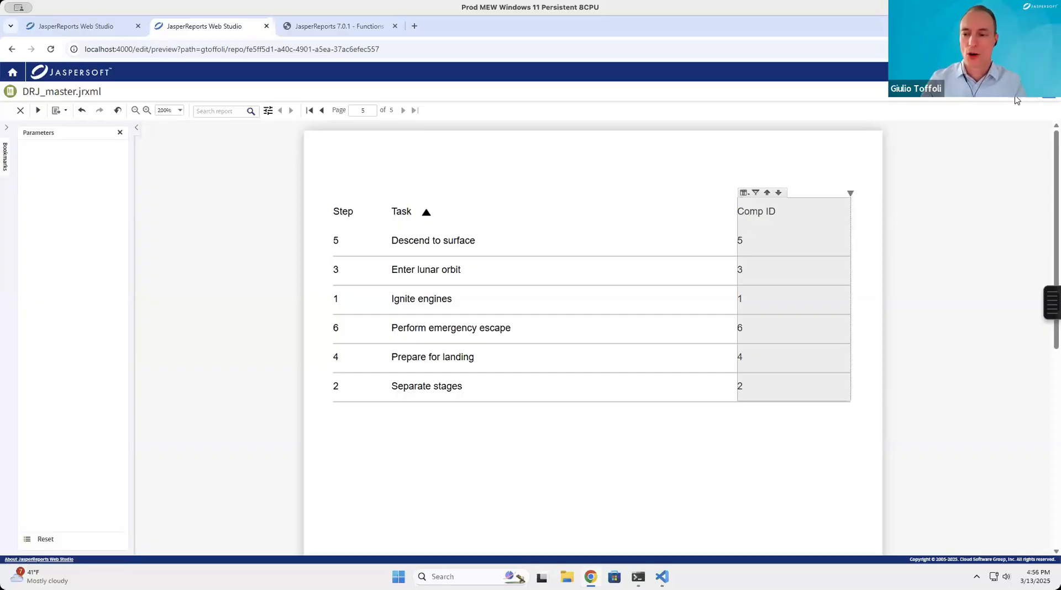
Return to the report design and inspect the project field, the Bill Of Material and Characteristics subreports, and the instructions table.
left_click(1039, 108)
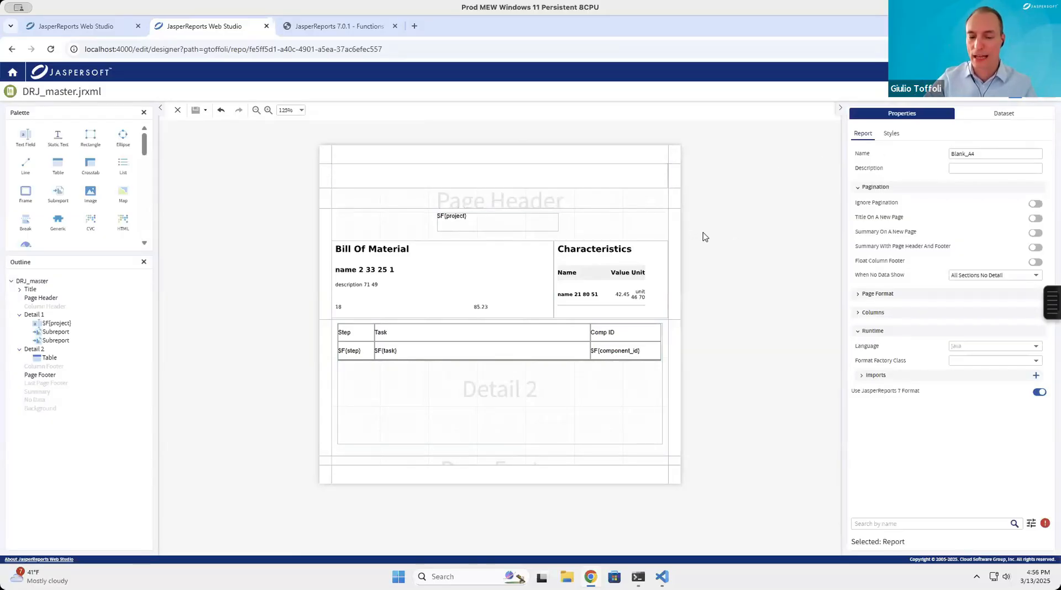
left_click(459, 228)
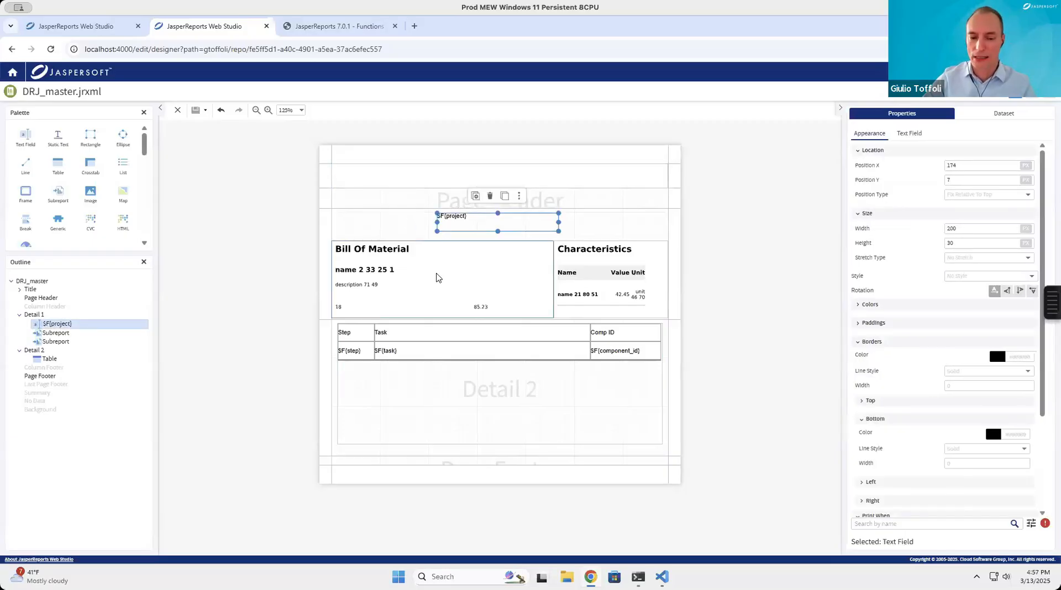
left_click(439, 277)
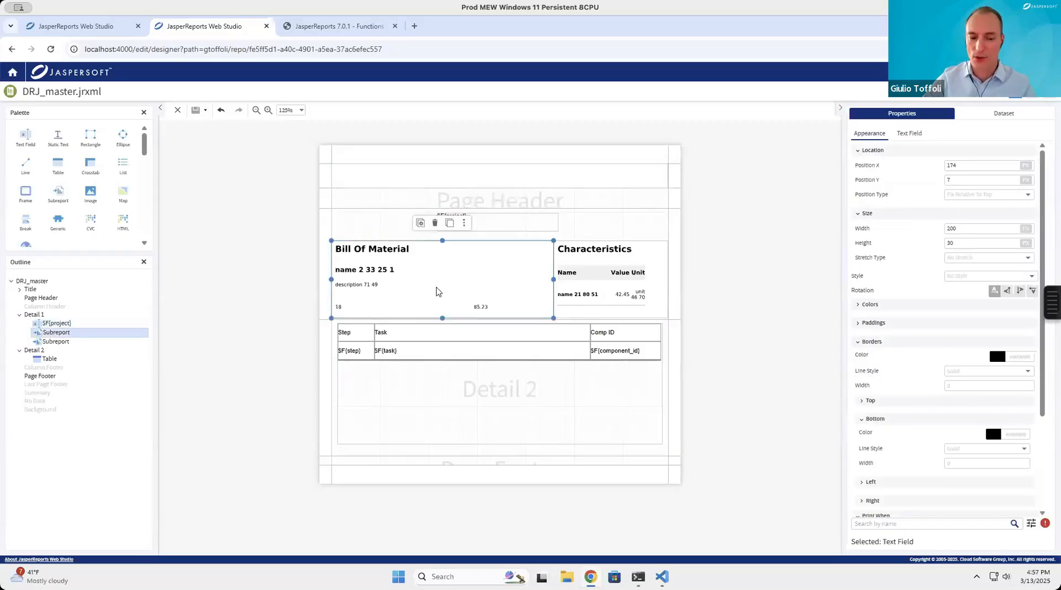
left_click(596, 283)
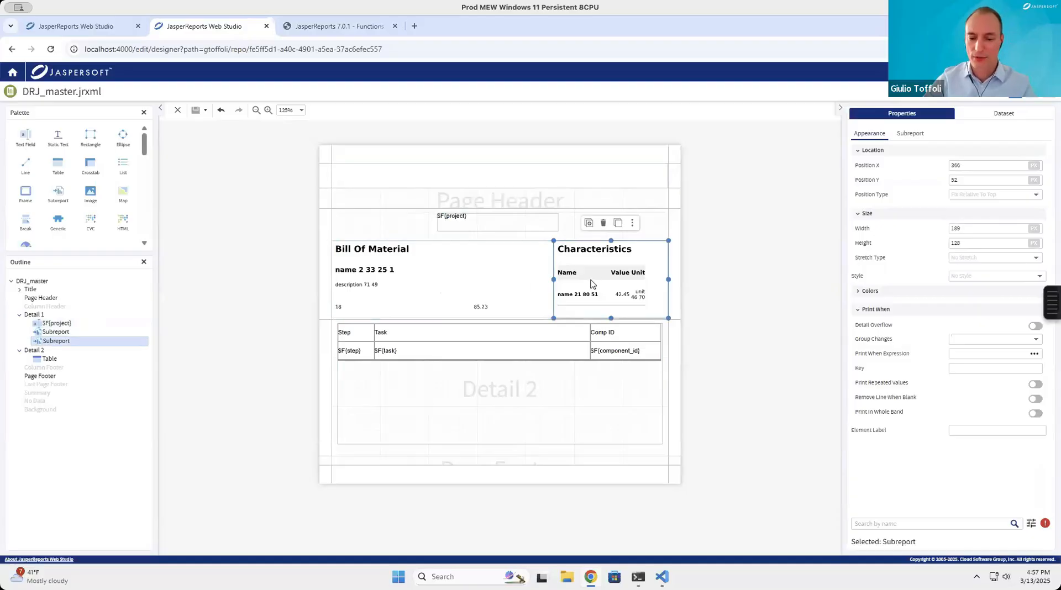
left_click(503, 351)
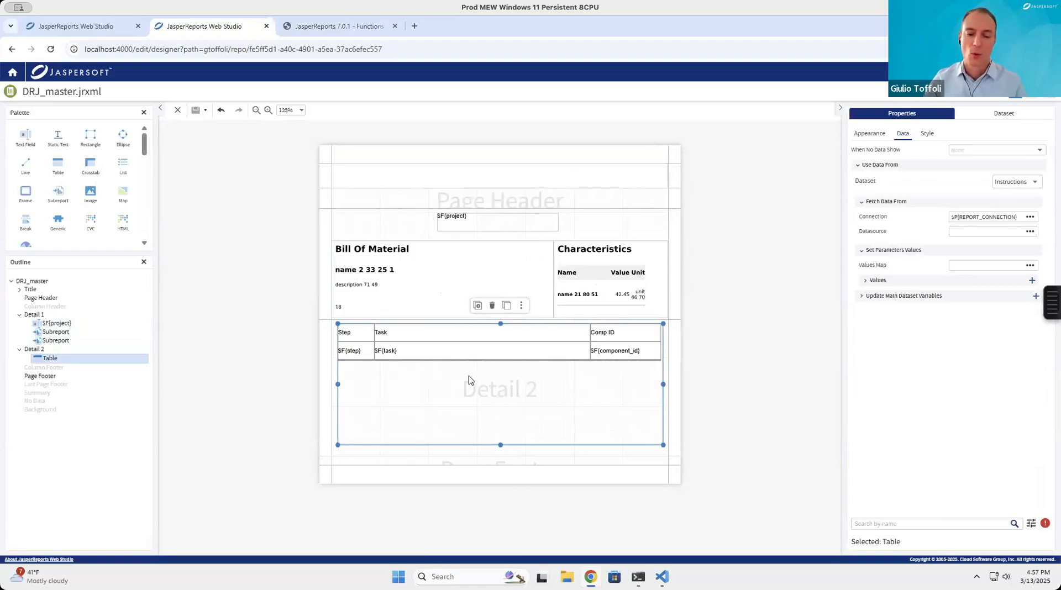
left_click(486, 285)
left_click(582, 283)
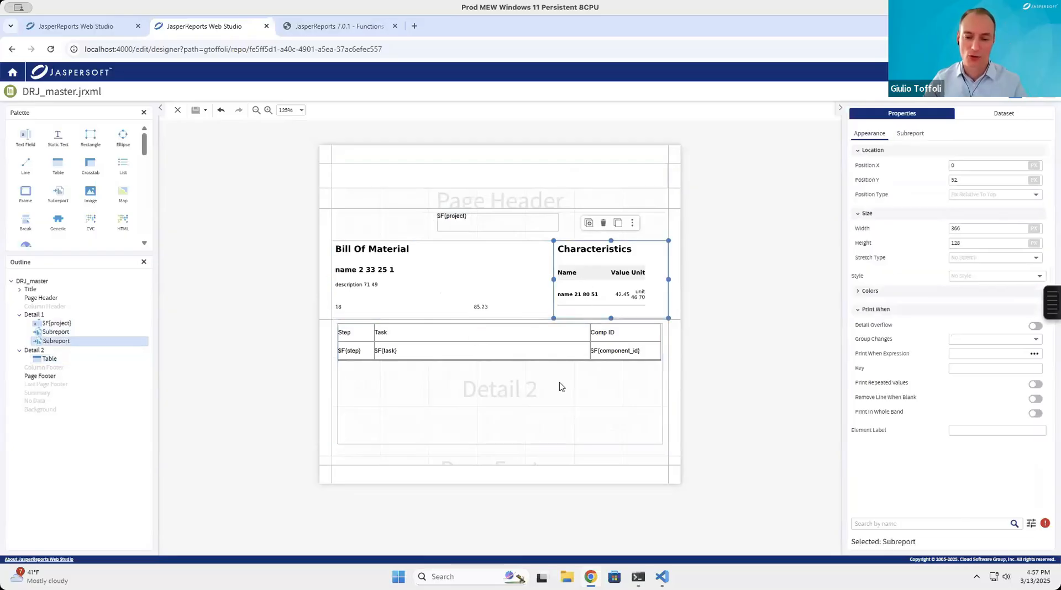
Inspect the instructions table, the Detail 1 band and the Bill Of Material and Characteristics subreports by selecting them in turn.
left_click(560, 386)
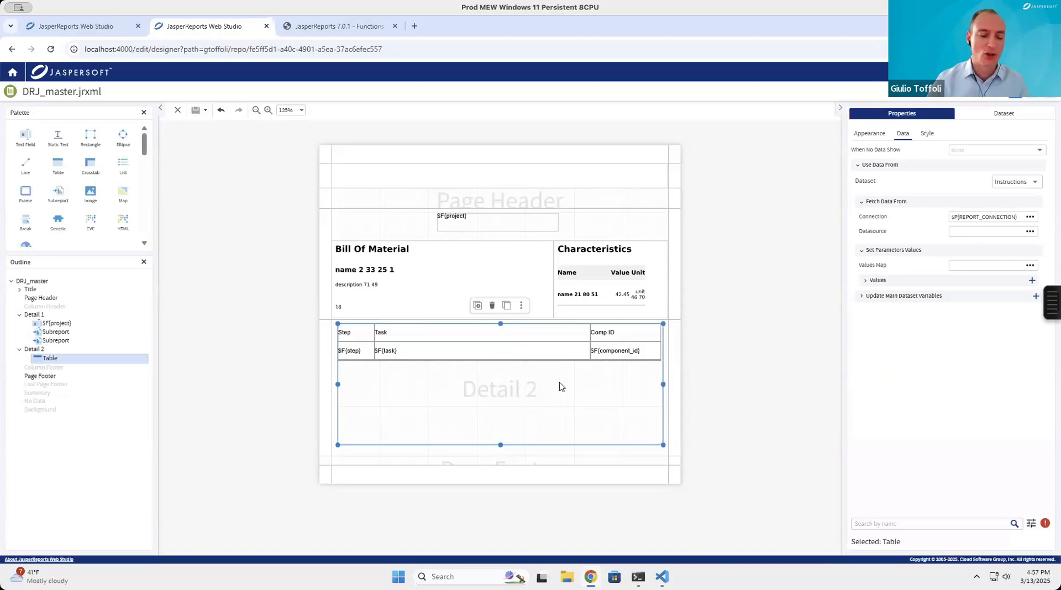
left_click(621, 227)
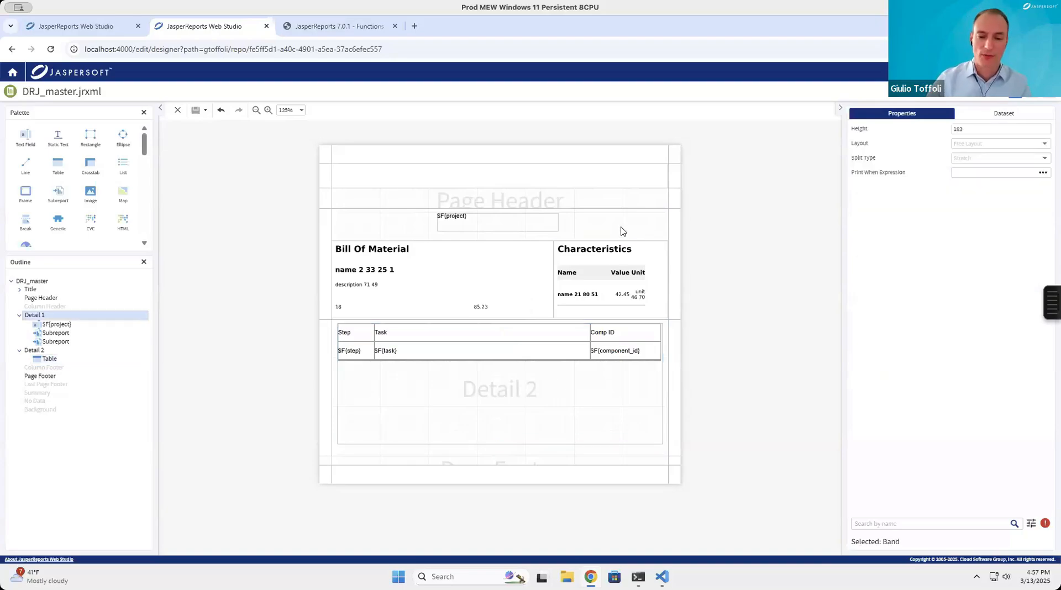
left_click(518, 282)
left_click(594, 281)
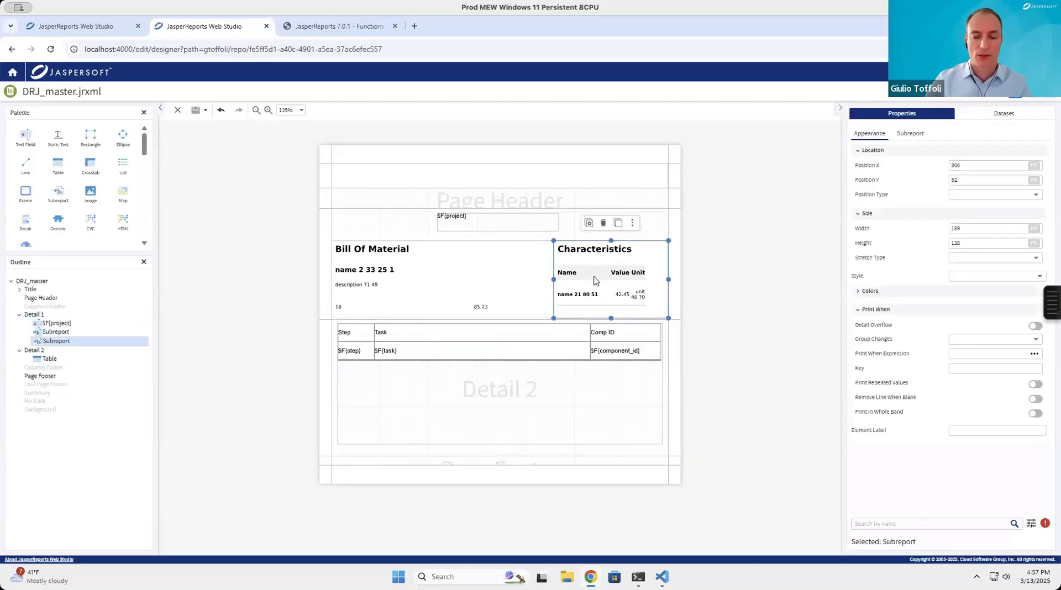
left_click(503, 363)
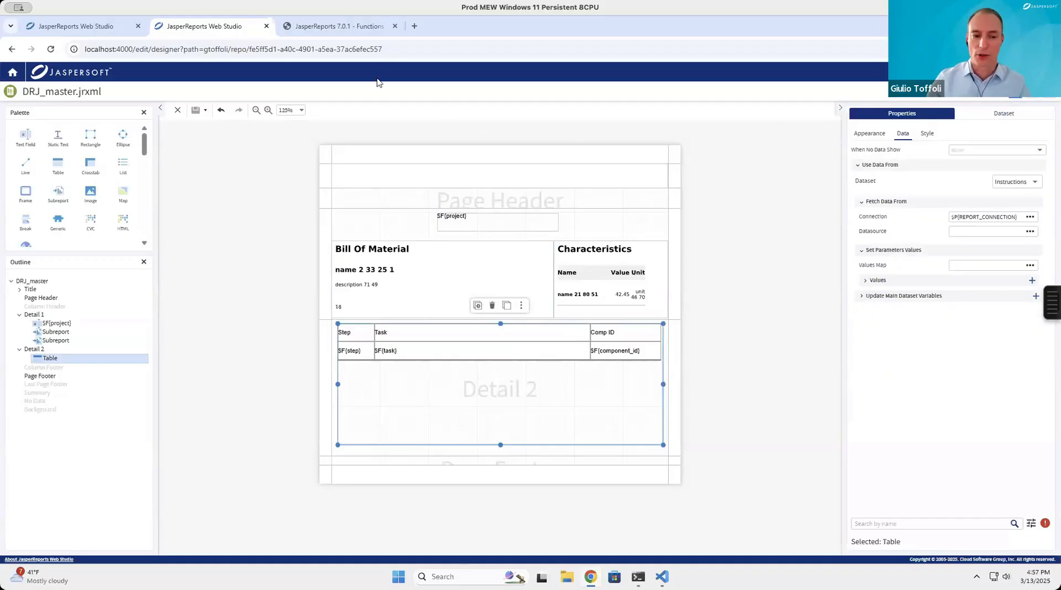
Close the DJR_Characteristics.jrxml report and open apollo_xl.json from the data folder.
left_click(91, 27)
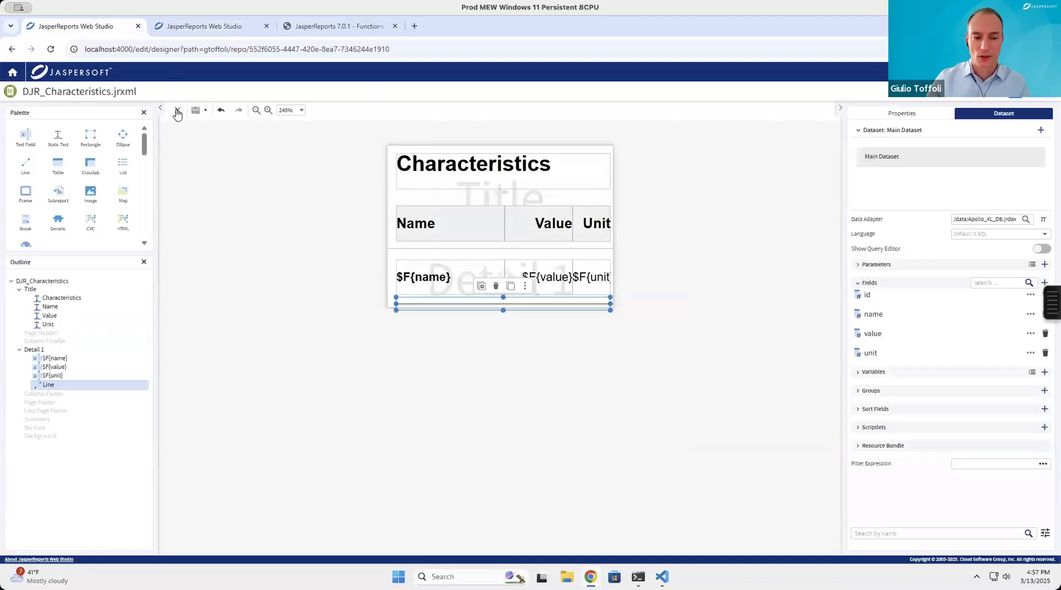
left_click(178, 110)
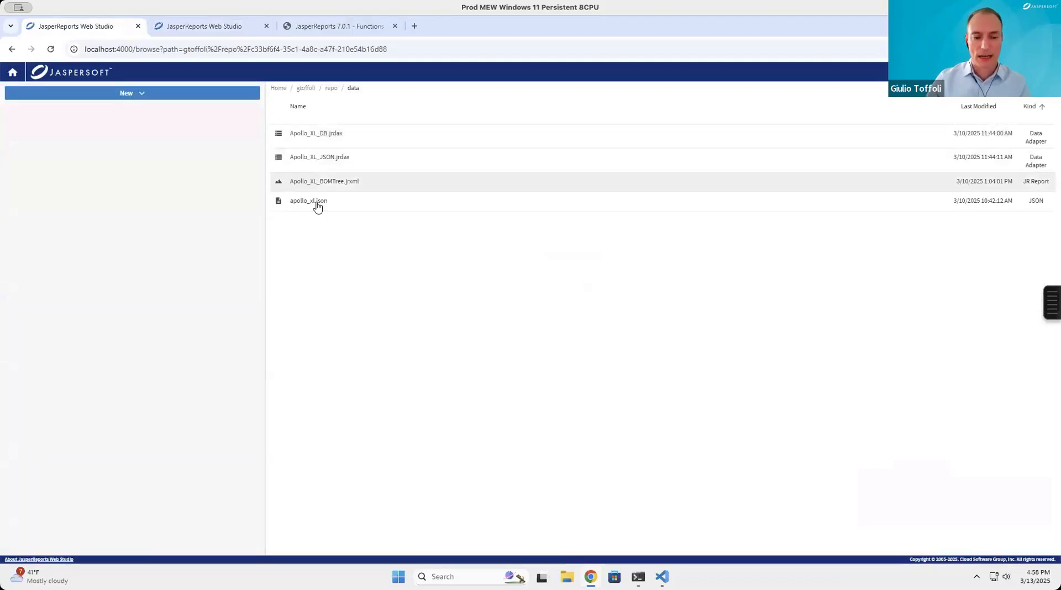
left_click(330, 204)
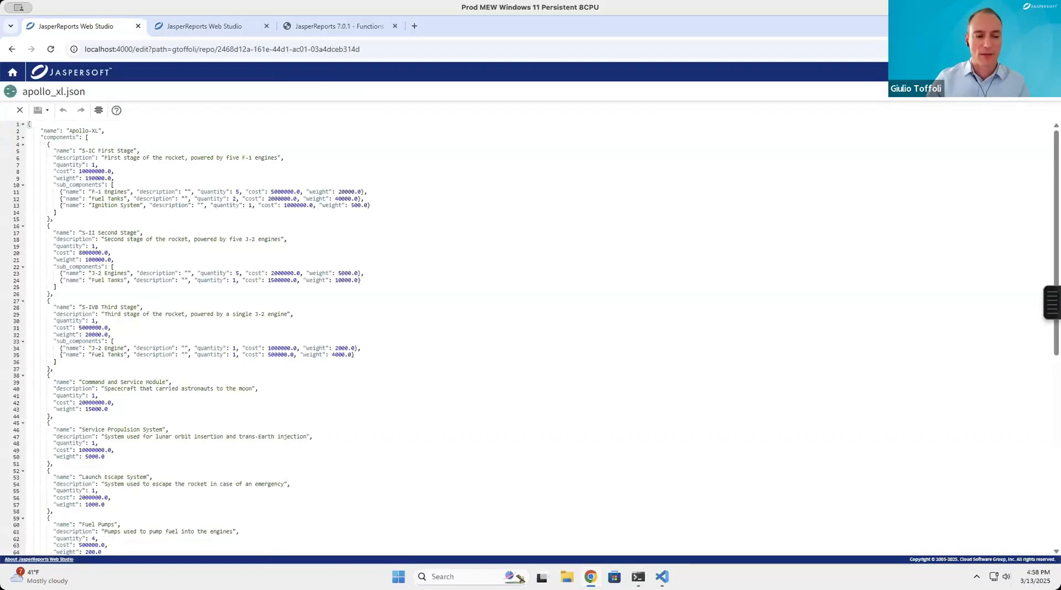
Examine the components, instructions and characteristics arrays in the JSON file.
left_click_drag(41, 138, 133, 469)
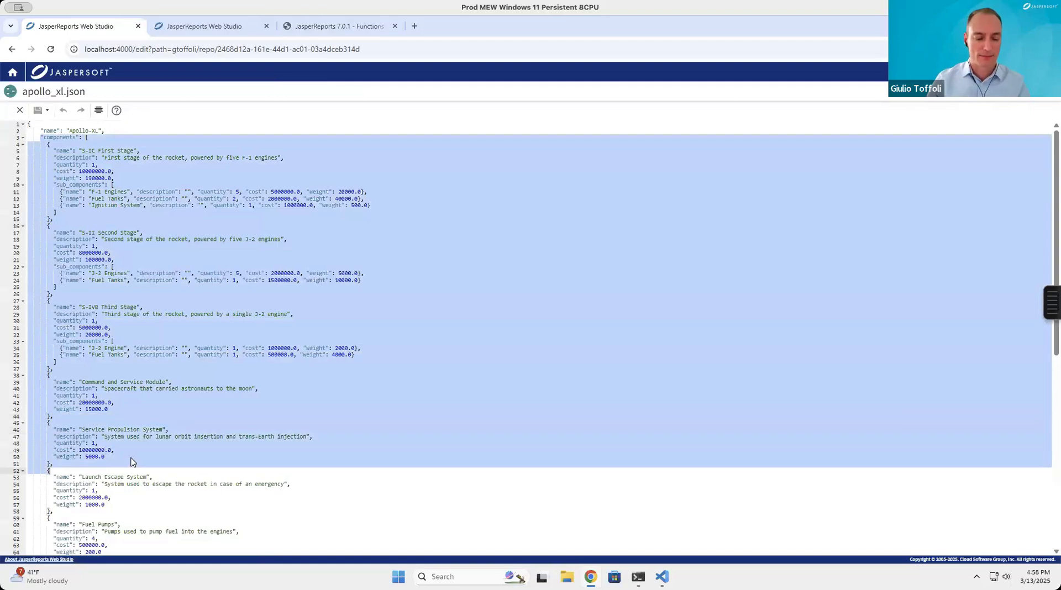
scroll(133, 464, "down", 7)
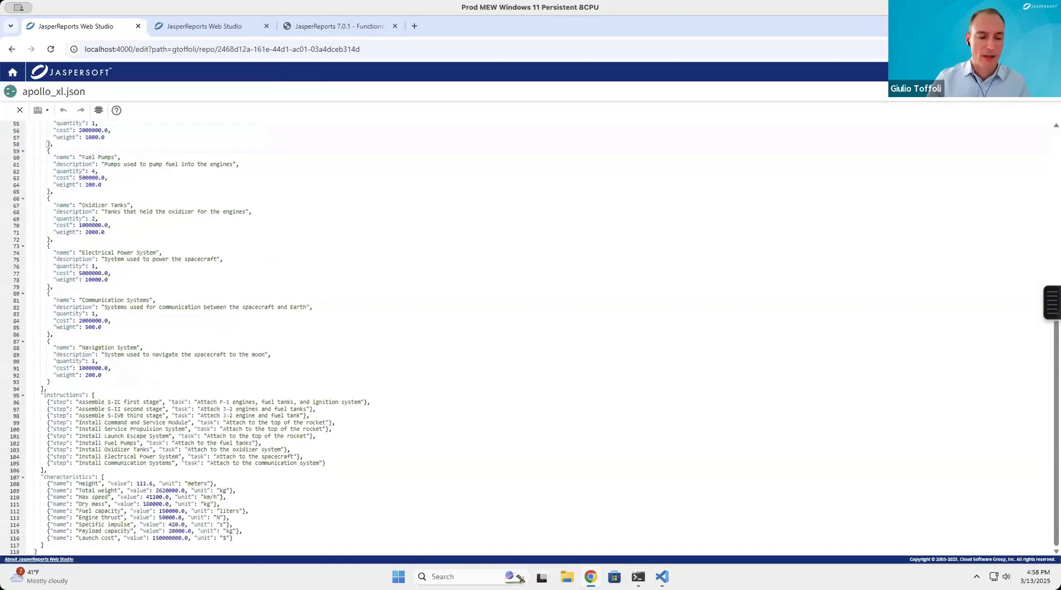
scroll(133, 464, "up", 3)
scroll(134, 464, "down", 3)
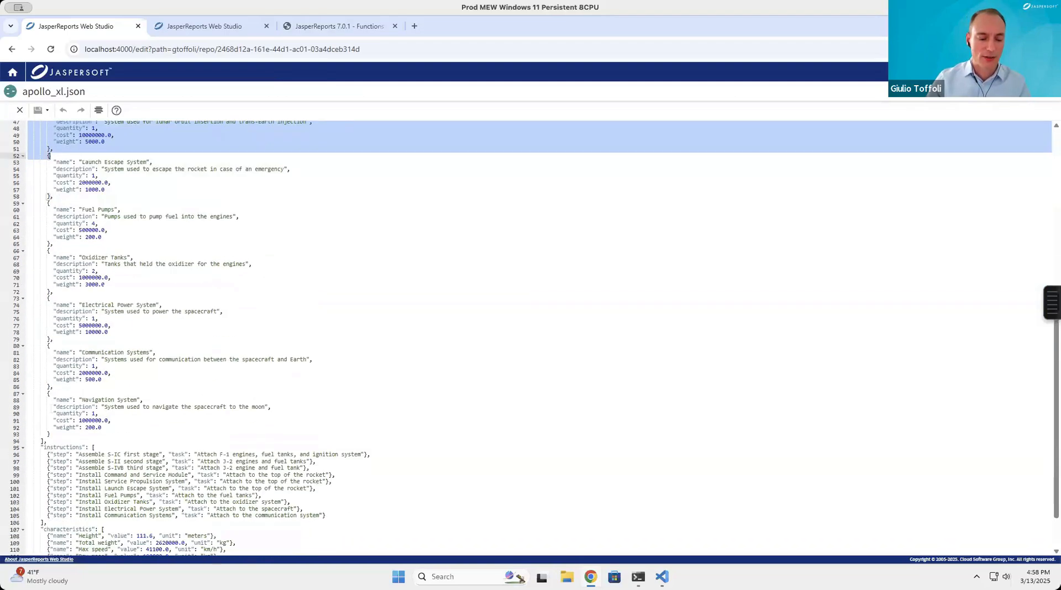
left_click_drag(38, 484, 72, 551)
left_click_drag(39, 394, 39, 470)
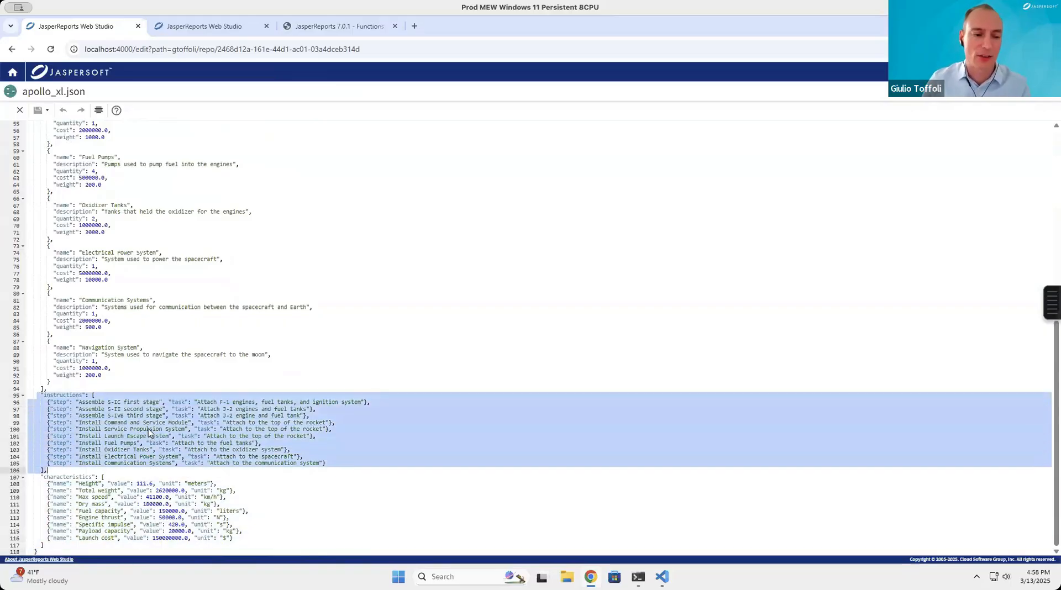
scroll(148, 433, "up", 7)
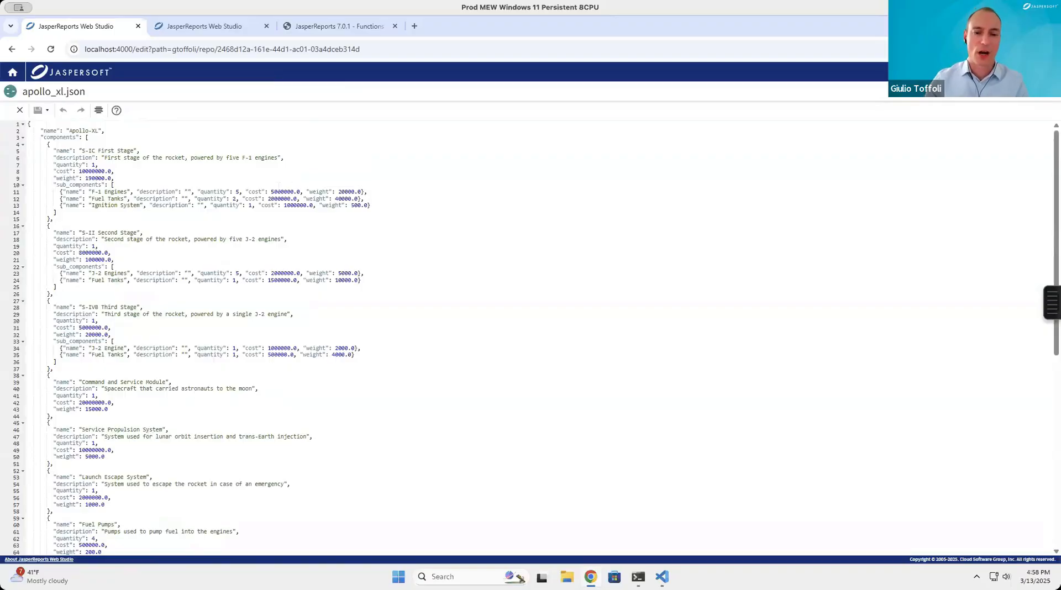
Return to the DRJ_master.jrxml report and set the Instructions dataset's data adapter to /data/Apollo_XL_JSON.jrdax.
left_click(210, 29)
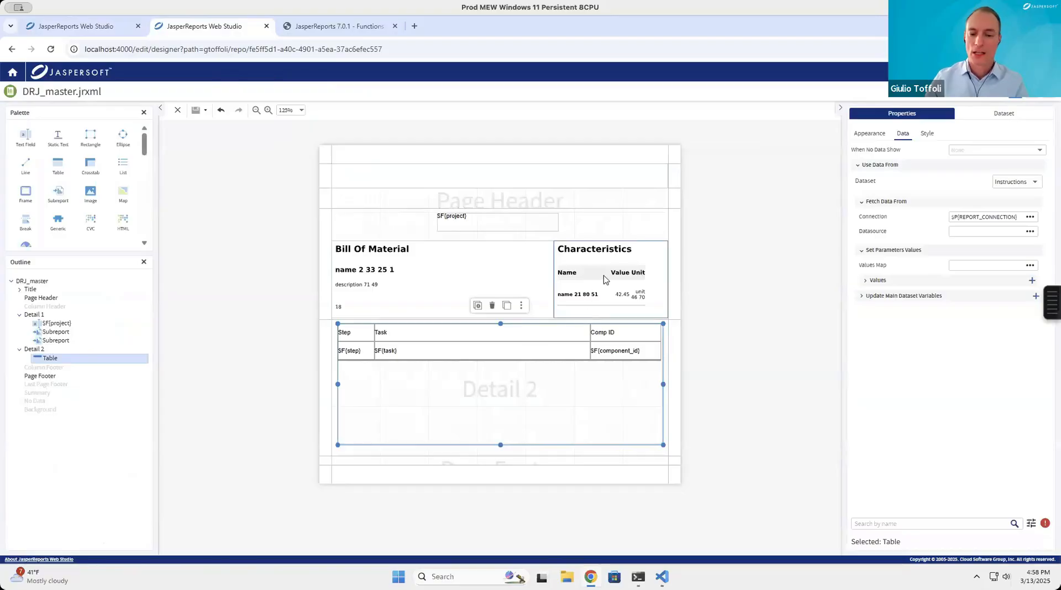
left_click(623, 231)
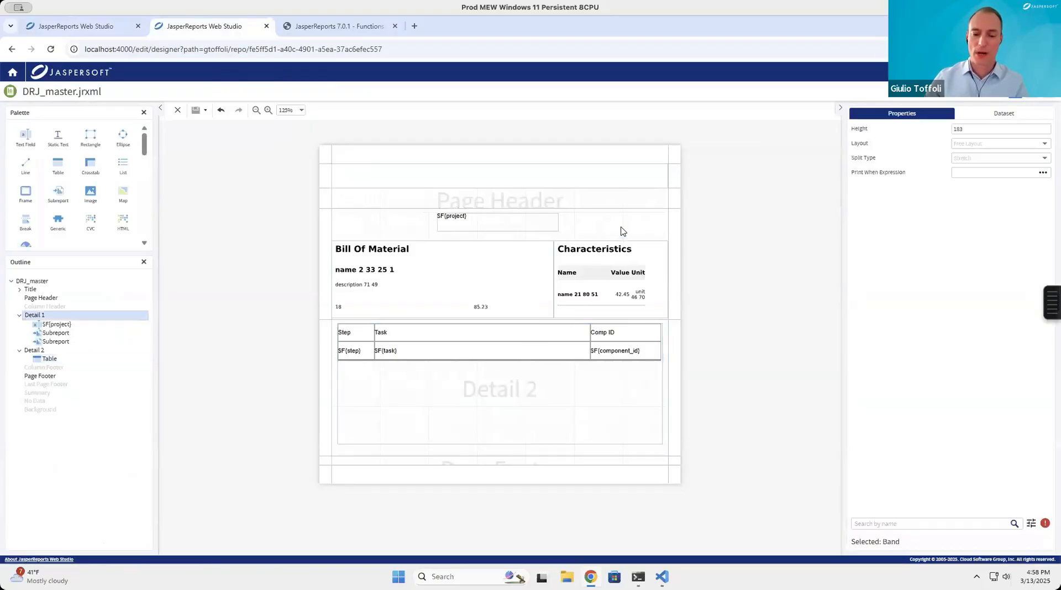
left_click(1014, 114)
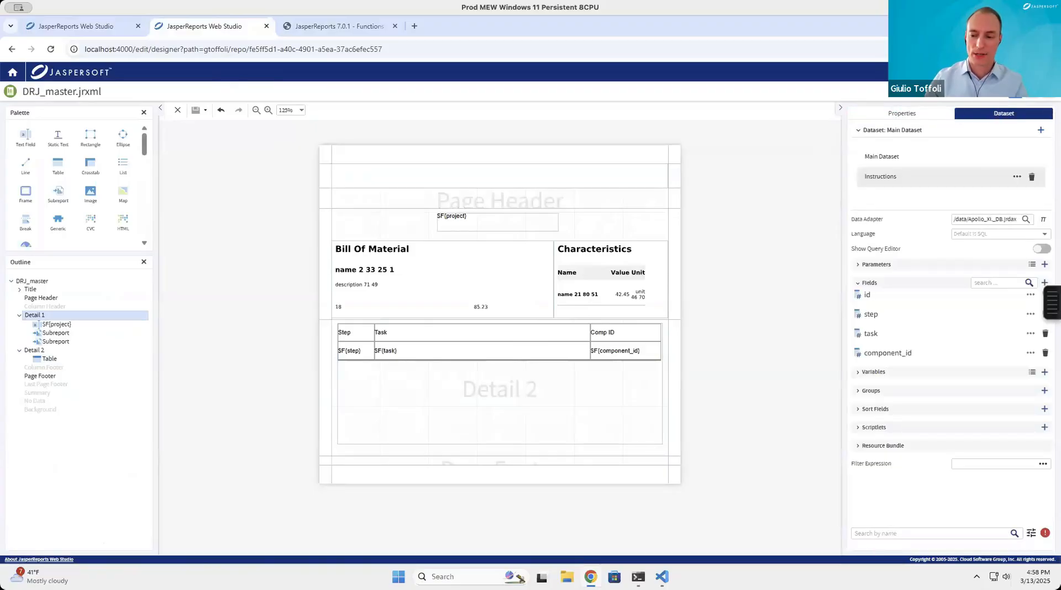
left_click(1024, 219)
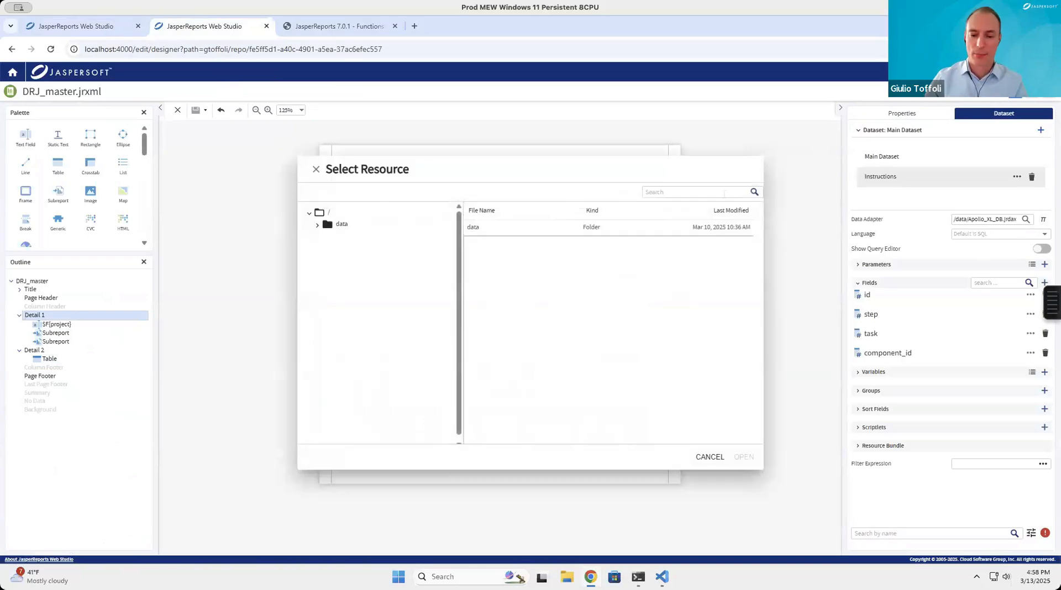
left_click(433, 227)
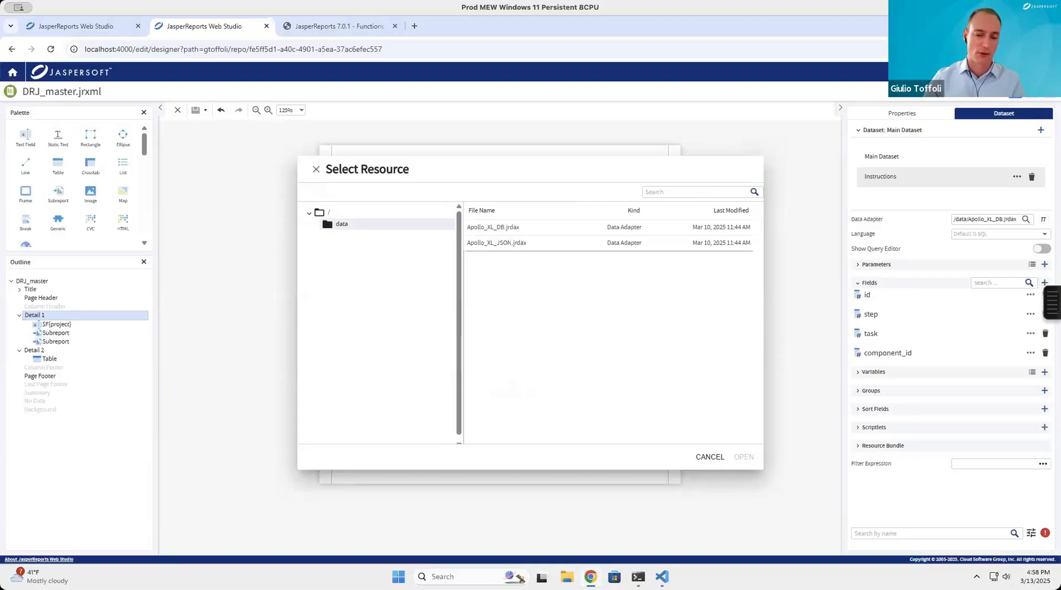
left_click(511, 243)
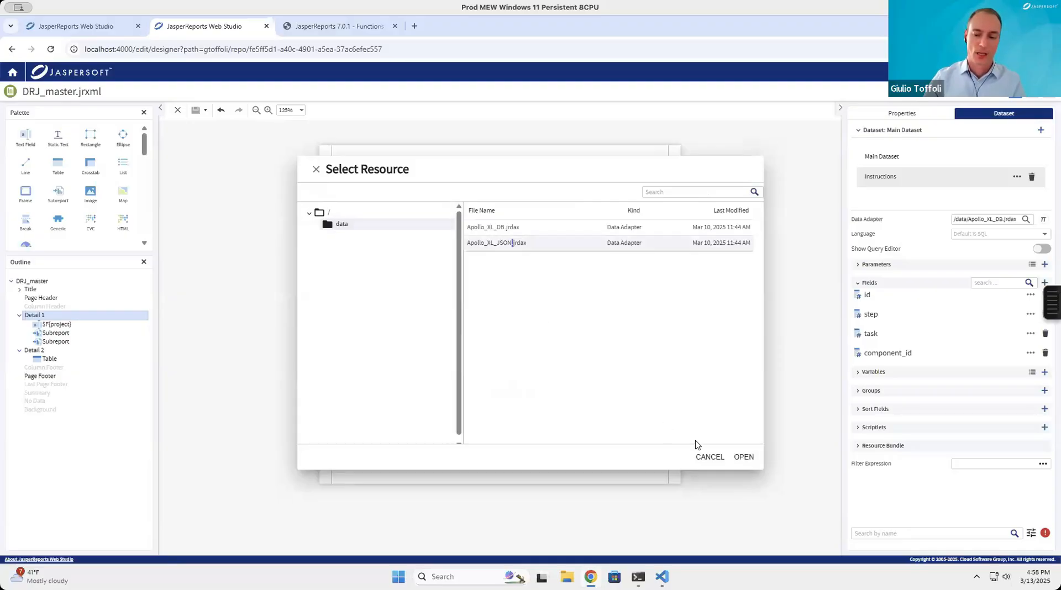
left_click(736, 458)
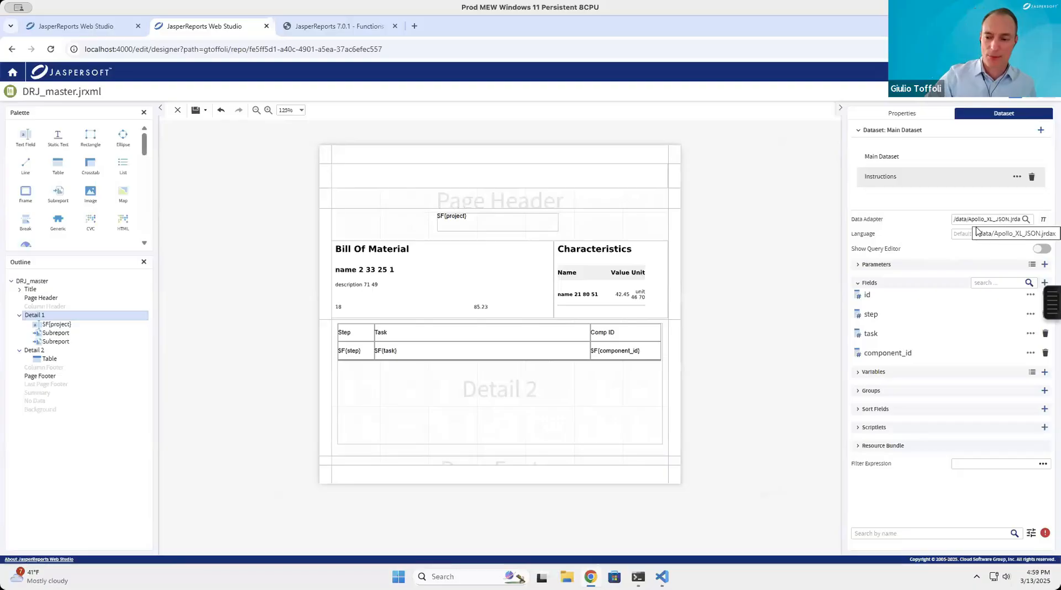
Show the Instructions dataset's query editor, request the adapter's metadata and save the report.
left_click(1040, 250)
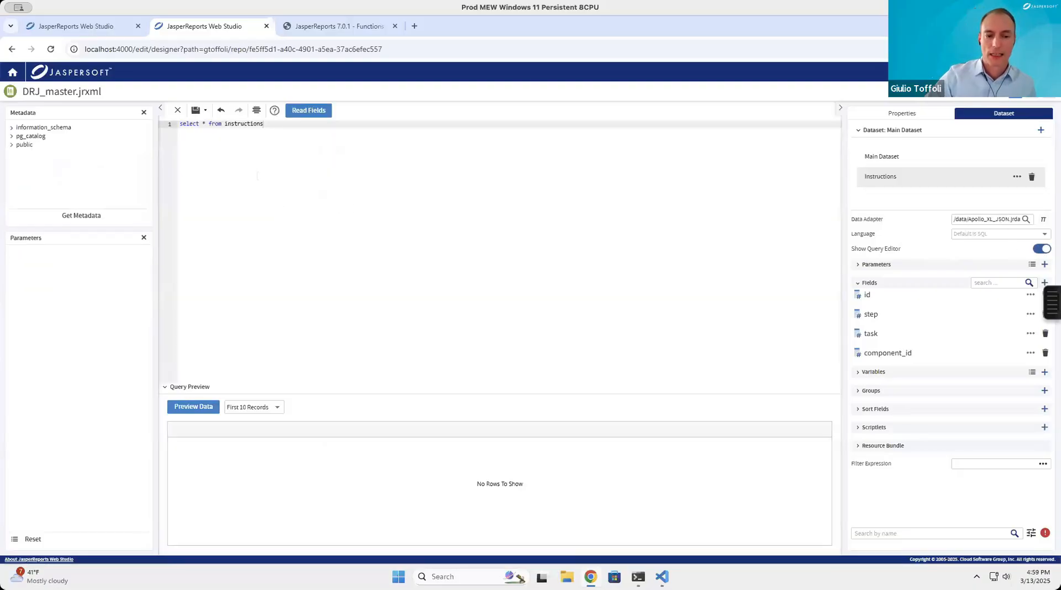
left_click(78, 221)
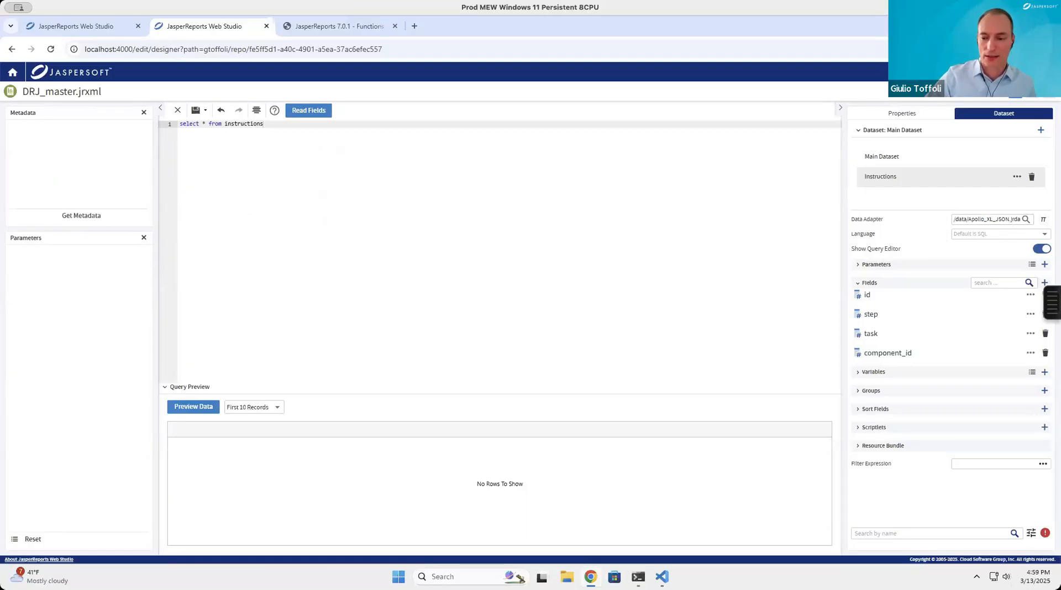
left_click_drag(1014, 219, 933, 220)
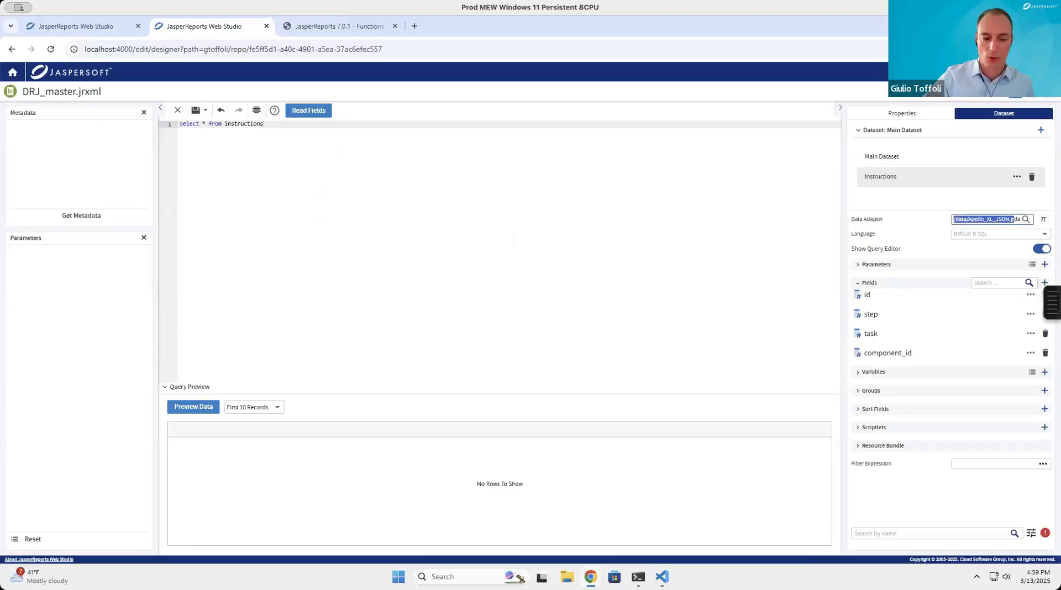
left_click(195, 113)
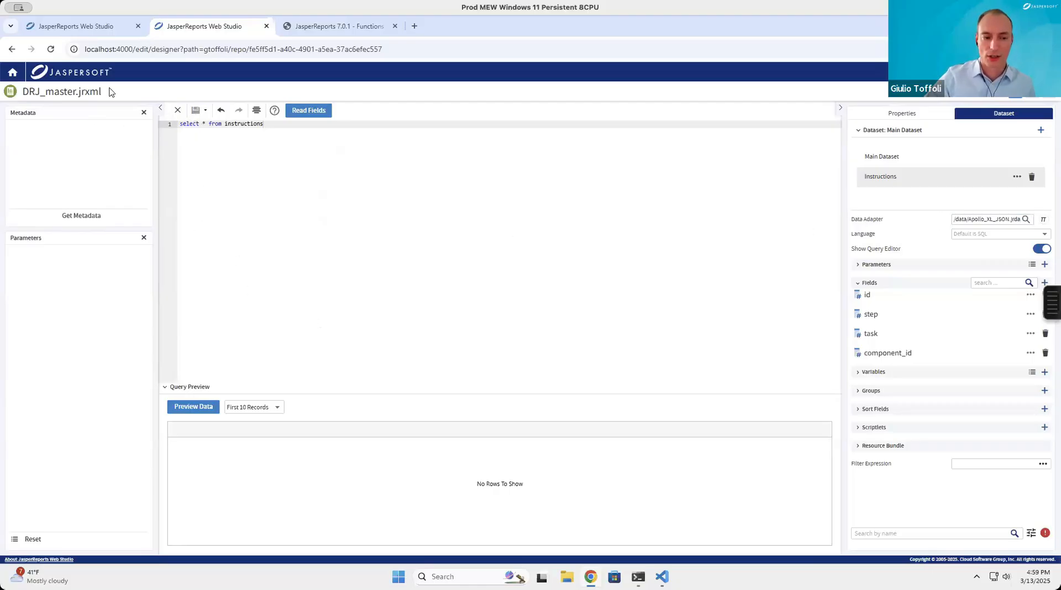
Close apollo_xl.json, open the Apollo_XL_JSON.jrdax data adapter and test its connection.
left_click(98, 27)
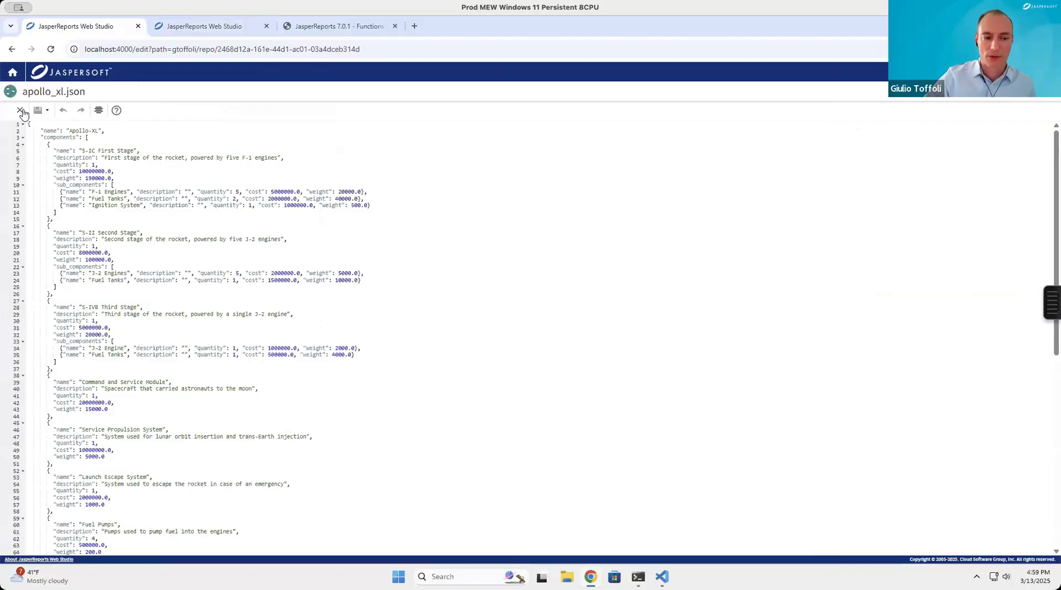
left_click(20, 111)
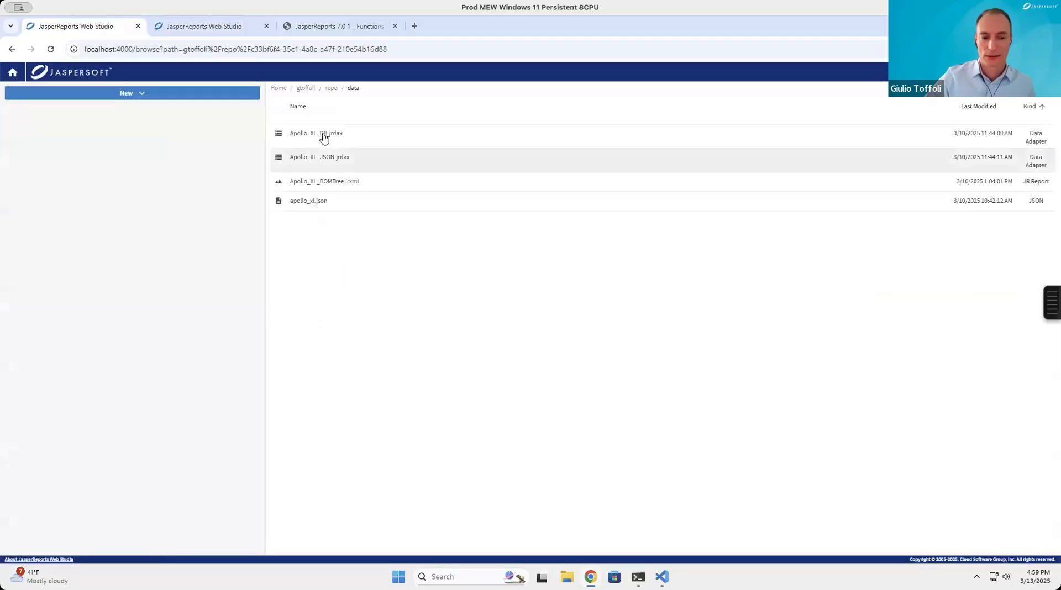
left_click(356, 172)
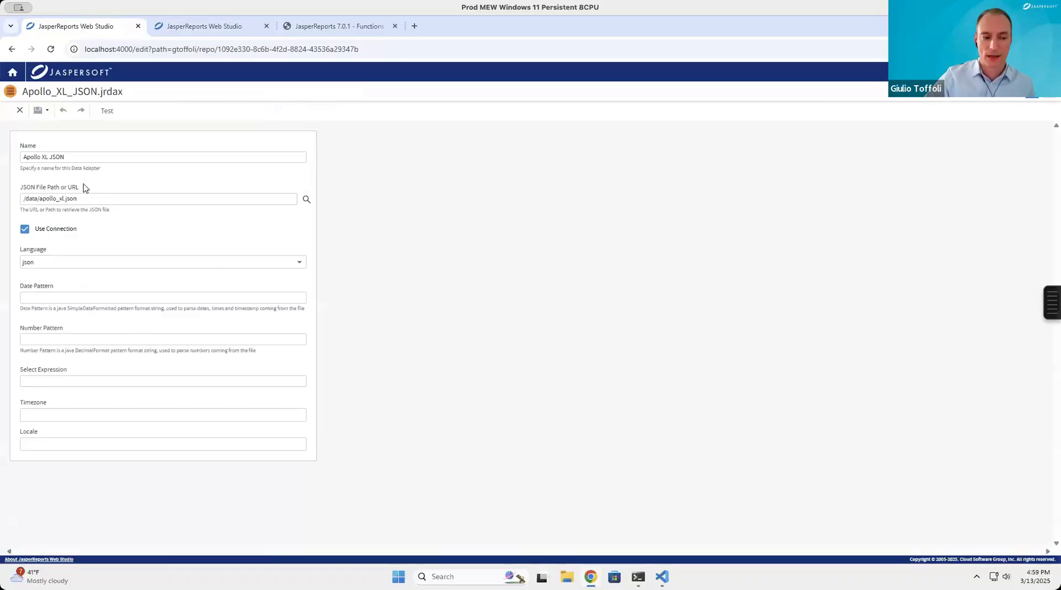
left_click(107, 111)
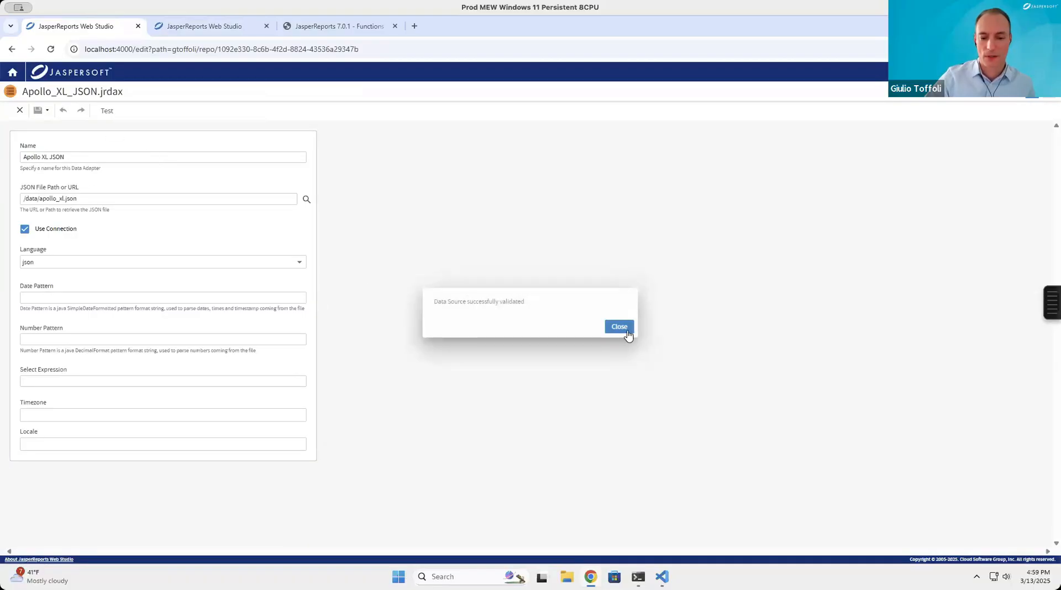
left_click(626, 330)
Reload the DRJ_master.jrxml report, show the Main Dataset's query editor and set its query language to JSONQL.
left_click(196, 27)
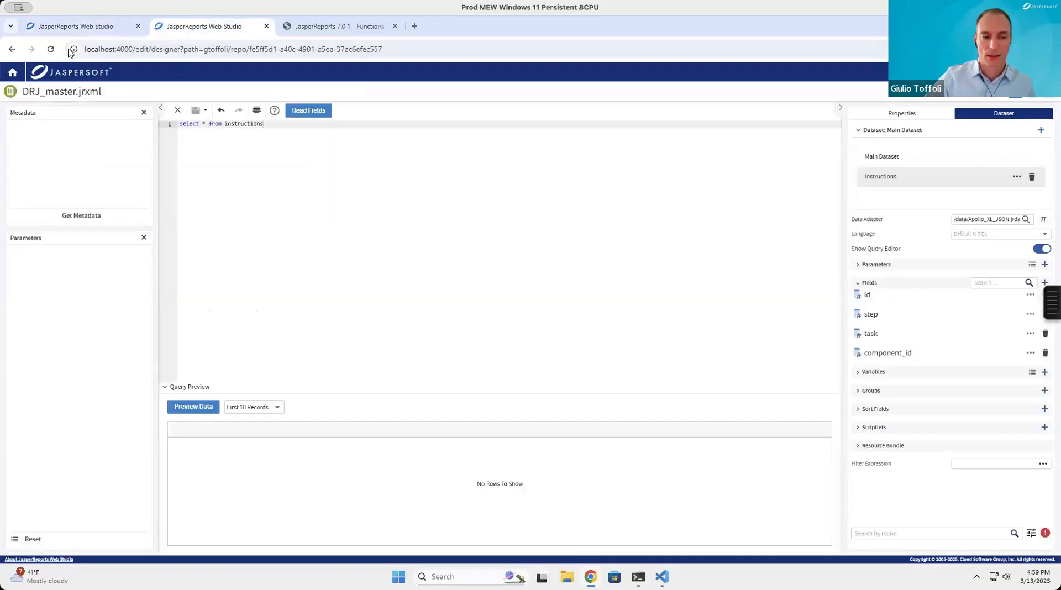
left_click(51, 49)
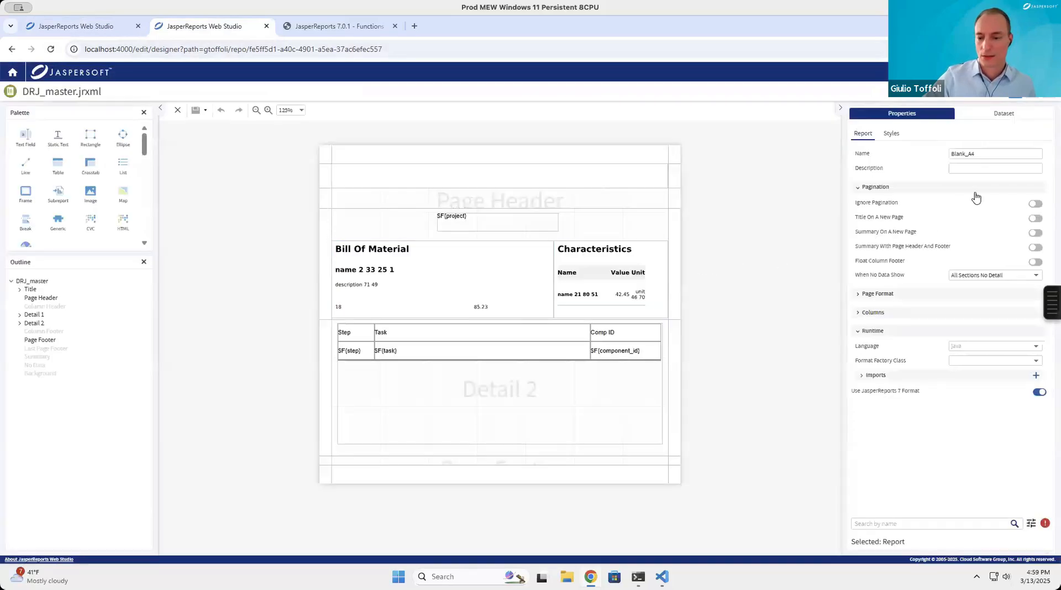
left_click(991, 114)
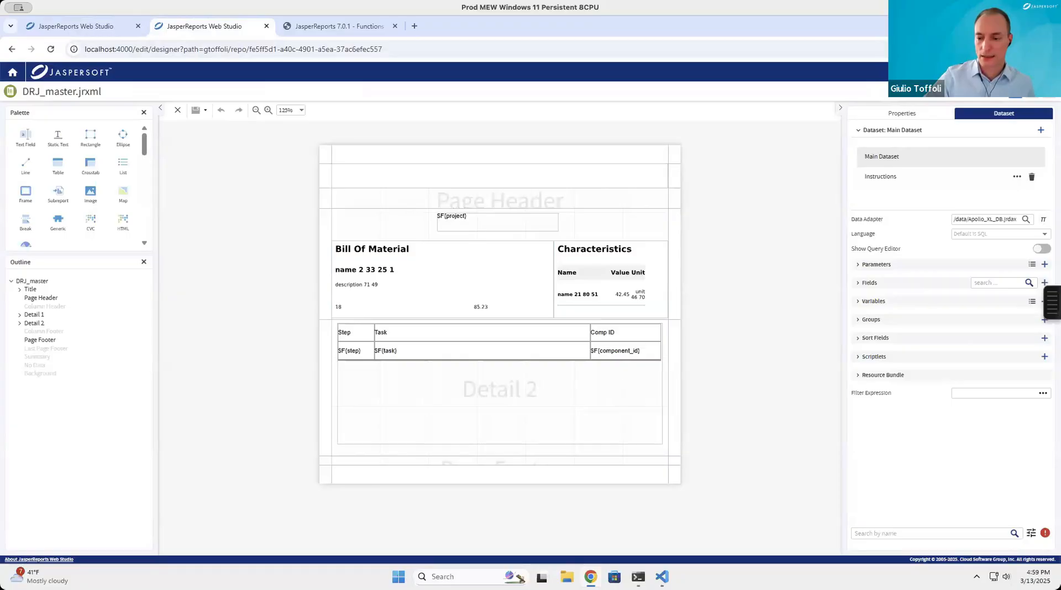
left_click(1041, 249)
left_click(989, 234)
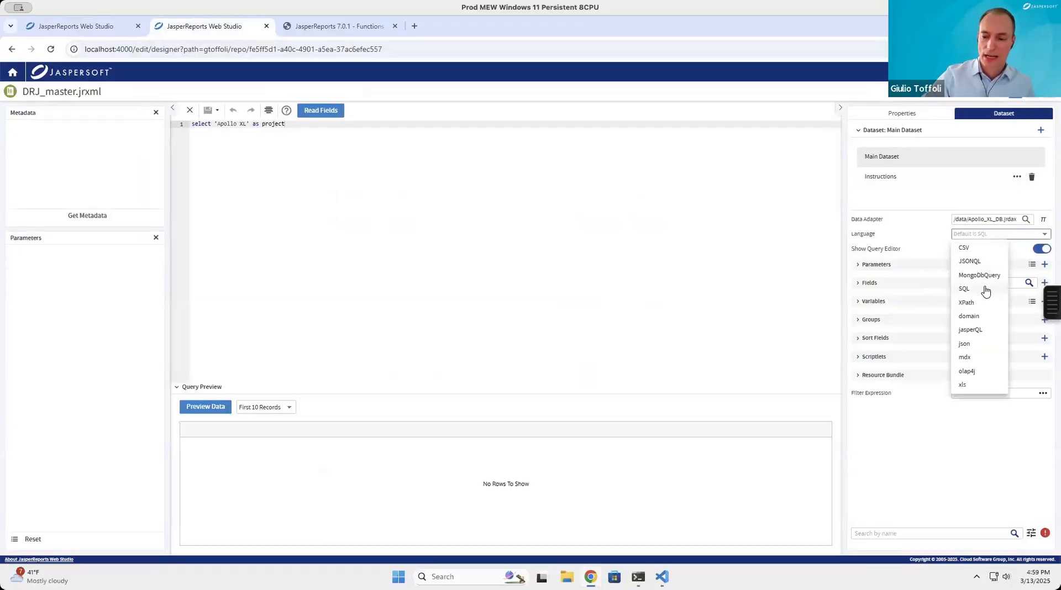
left_click(978, 264)
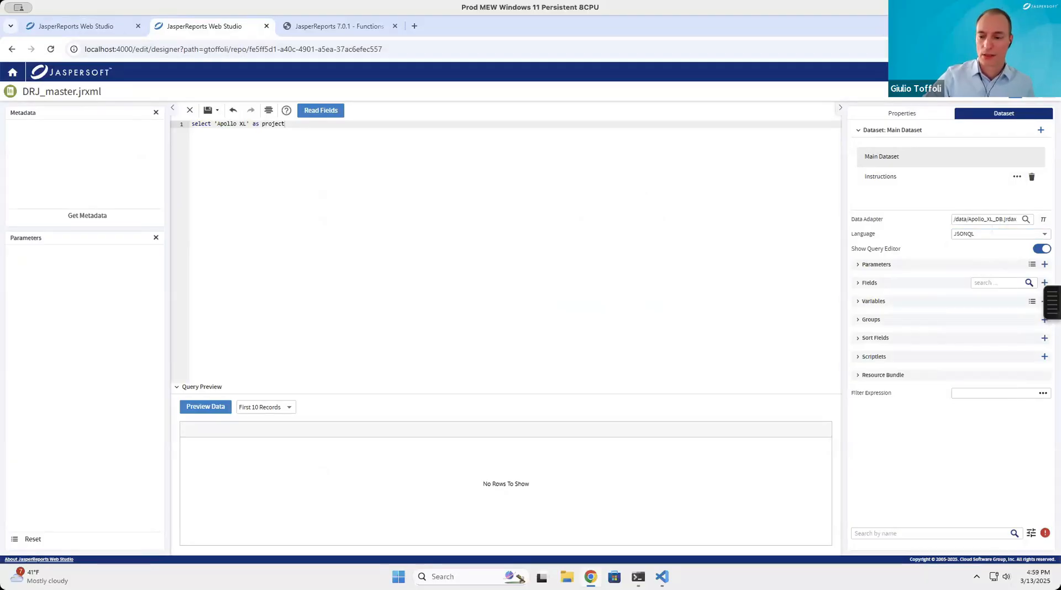
Set the Main Dataset's data adapter to Apollo_XL_JSON.jrdax from the repository's data folder.
left_click(1025, 220)
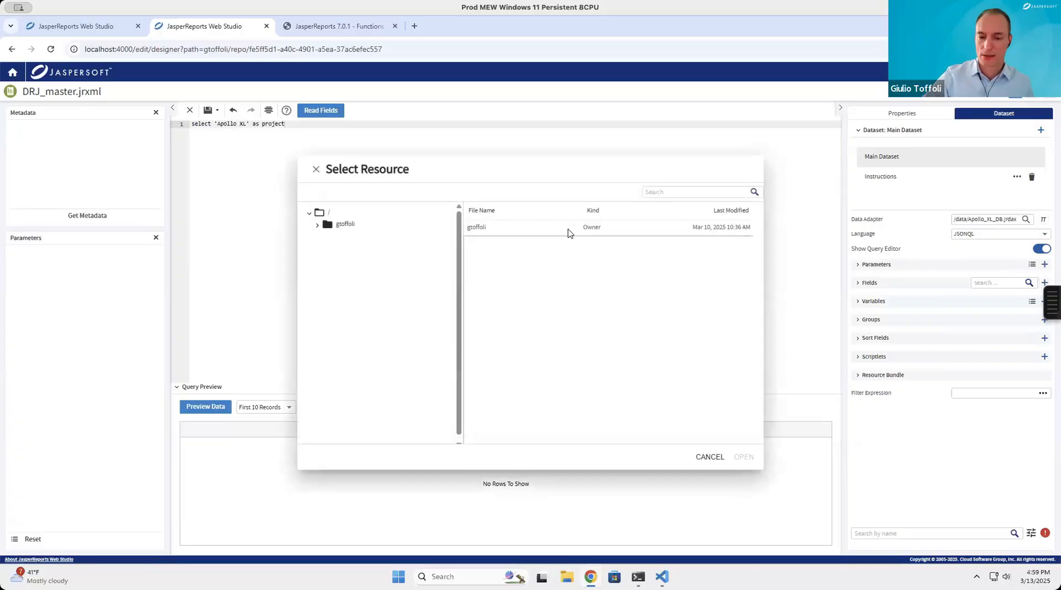
left_click(320, 226)
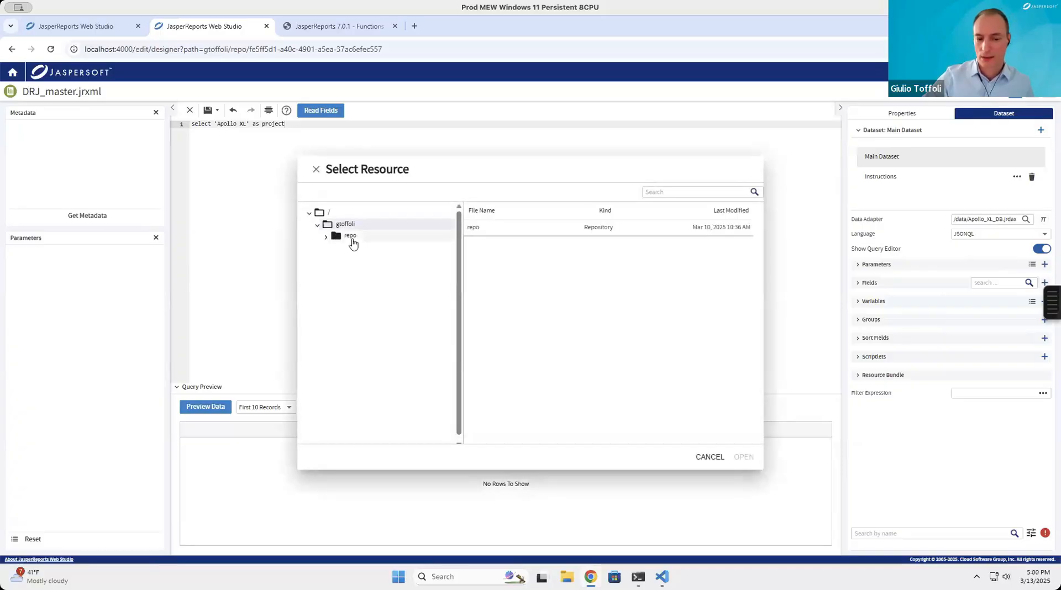
left_click(352, 239)
left_click(326, 236)
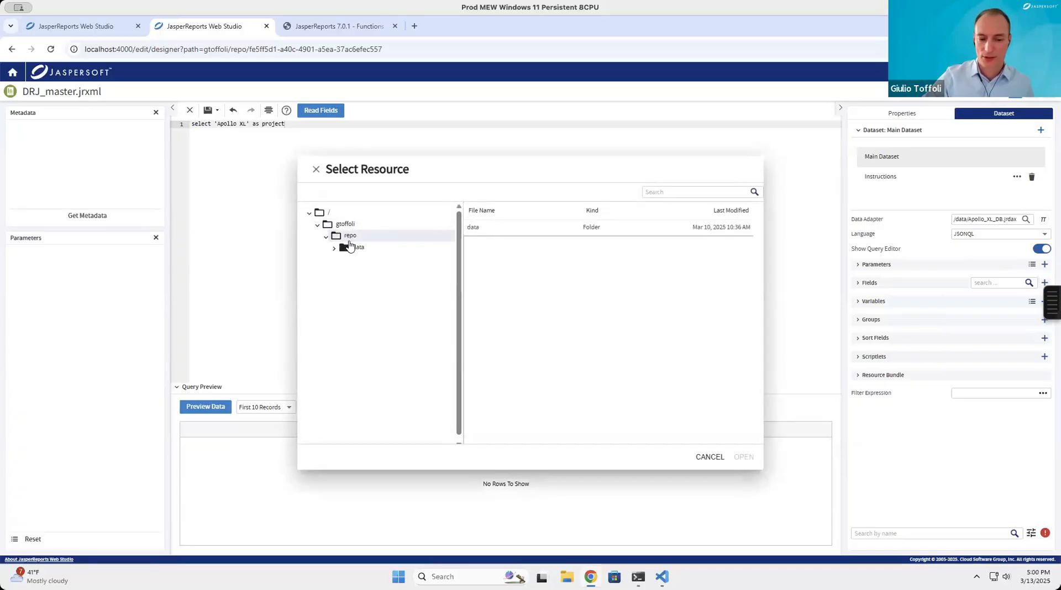
left_click(357, 250)
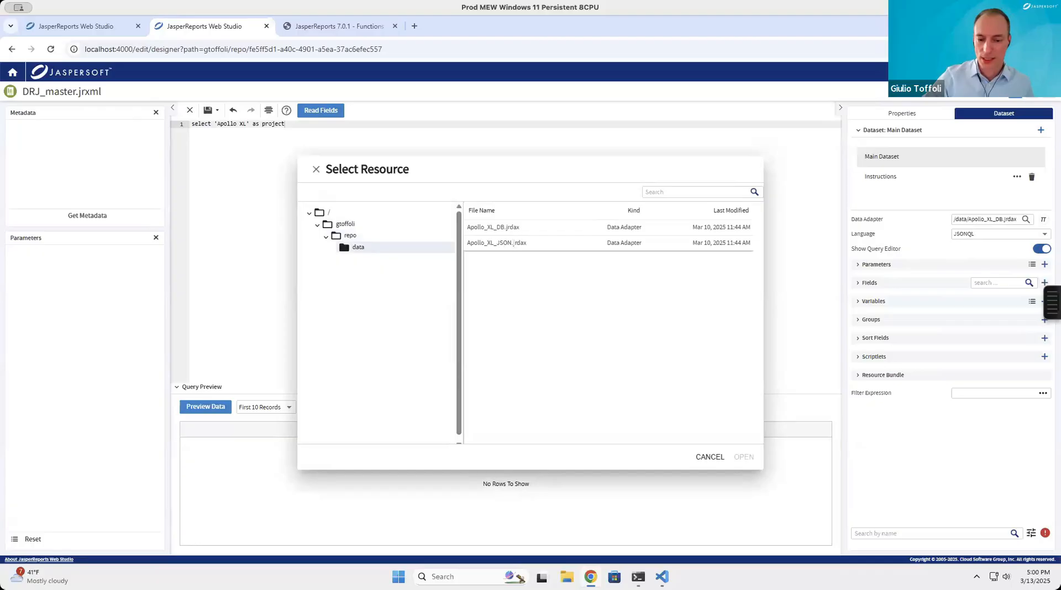
left_click(513, 243)
left_click(741, 457)
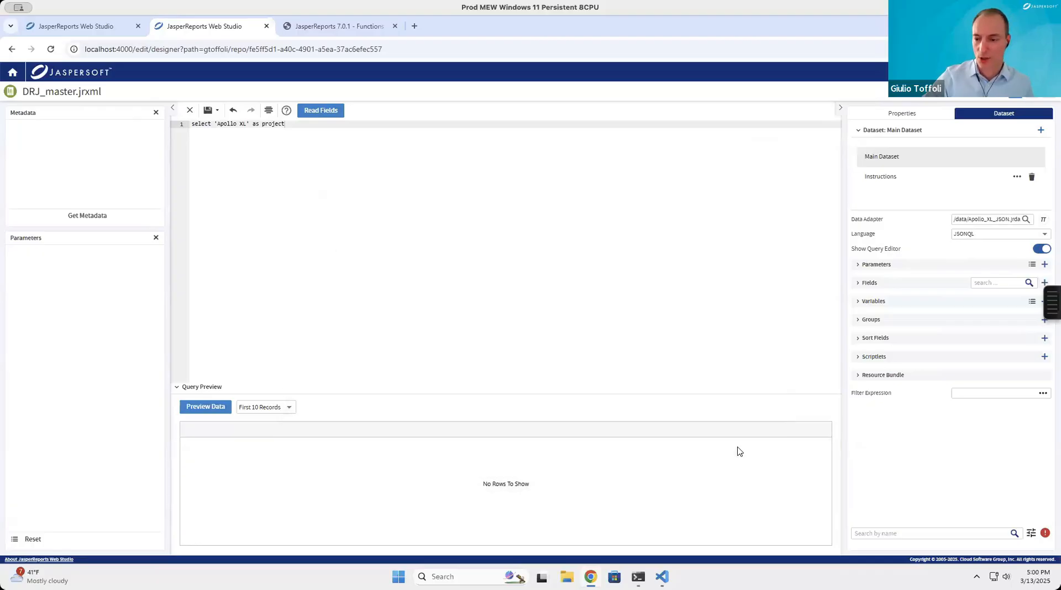
Get the JSON adapter's metadata and expand the instructions, components and characteristics nodes.
left_click(86, 218)
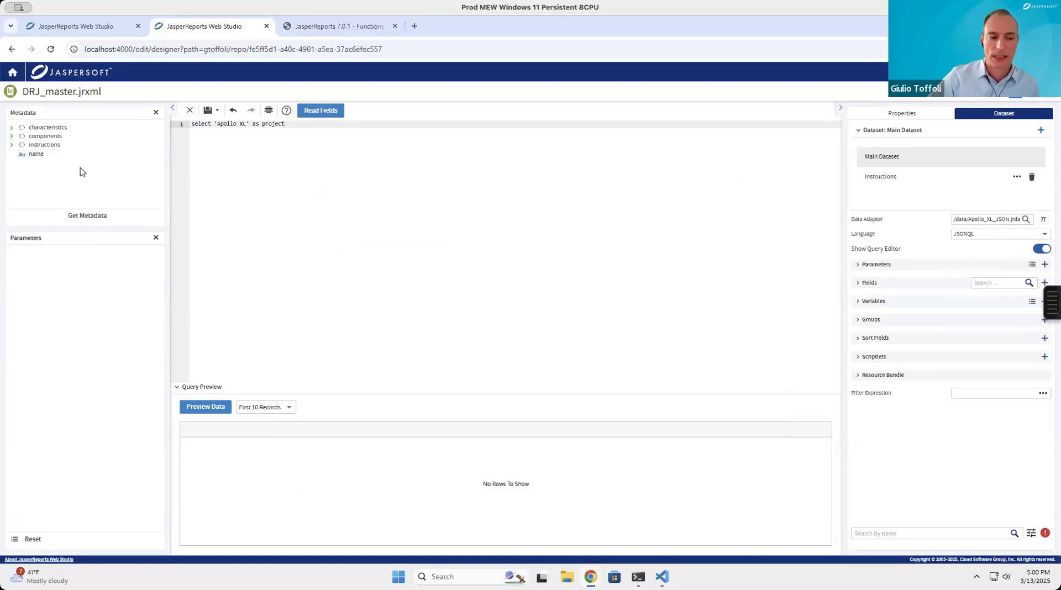
left_click(11, 145)
left_click(11, 135)
left_click(11, 127)
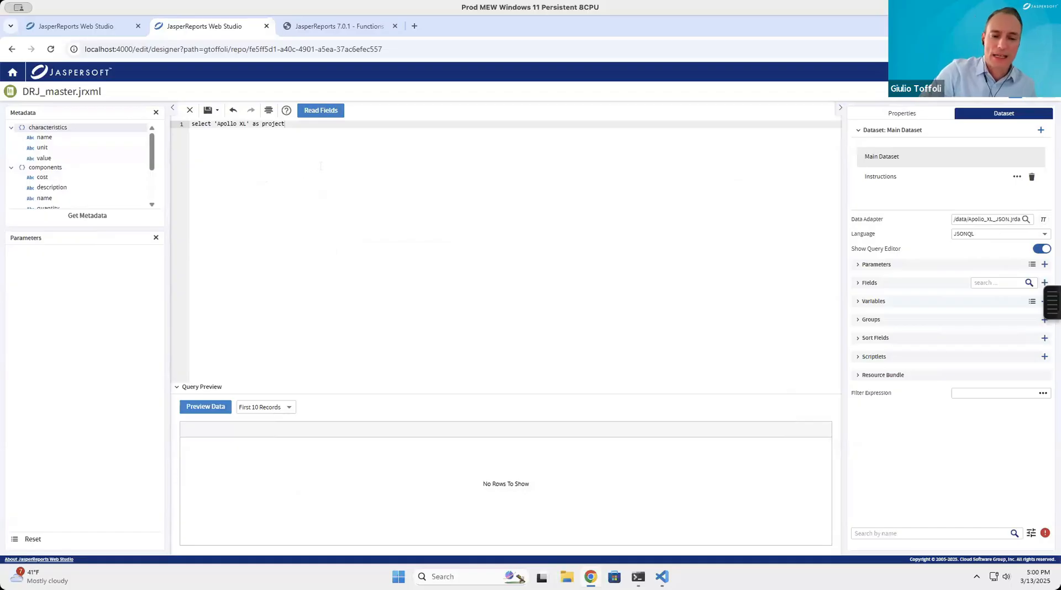
Read the Main Dataset's fields with an empty query and preview the first 10 records.
key("ctrl+a")
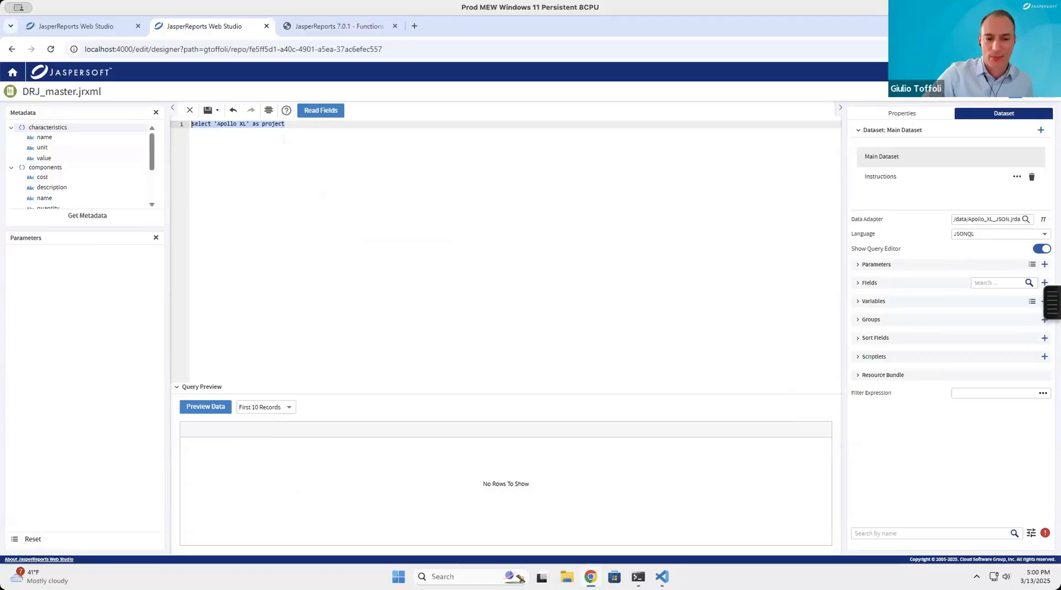
key("BackSpace")
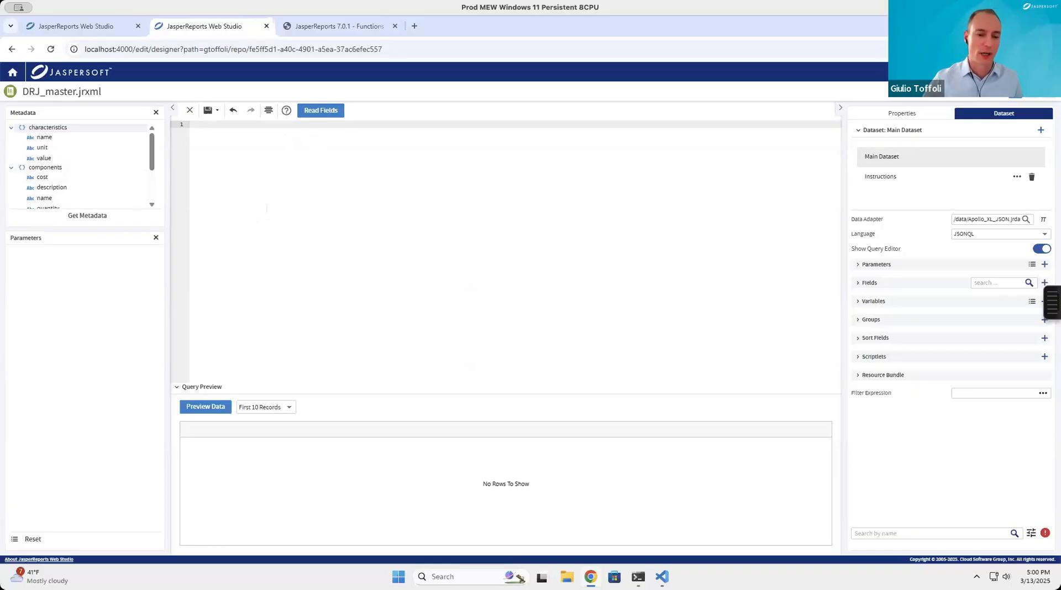
left_click(318, 113)
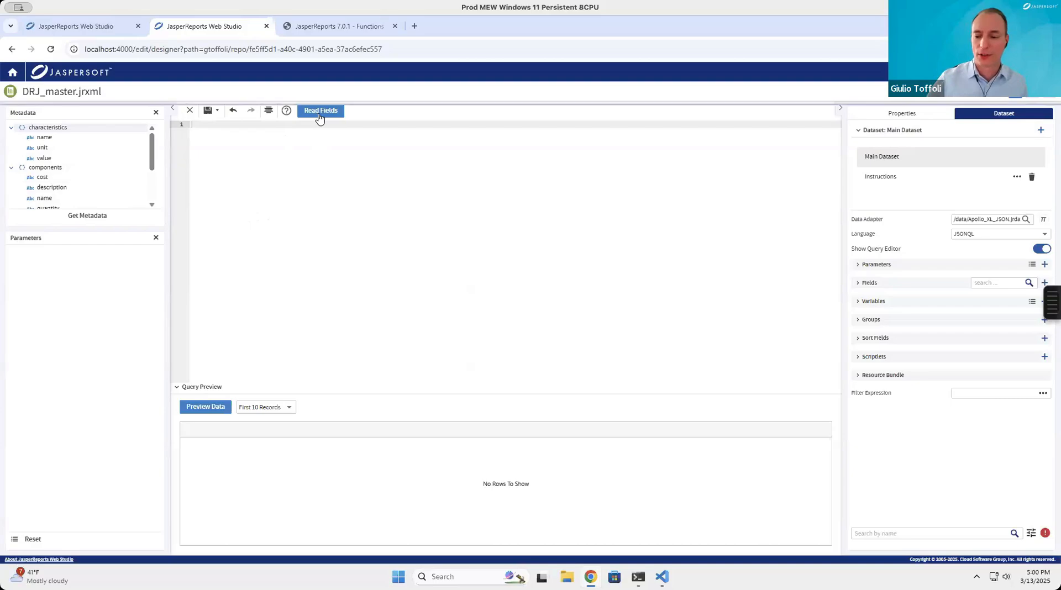
left_click(863, 285)
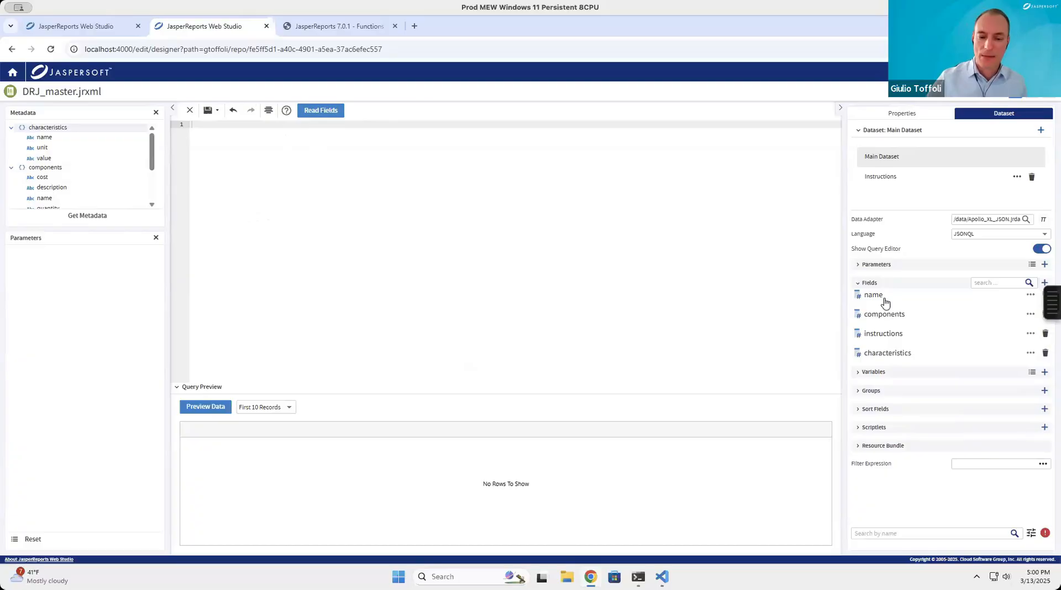
left_click(211, 410)
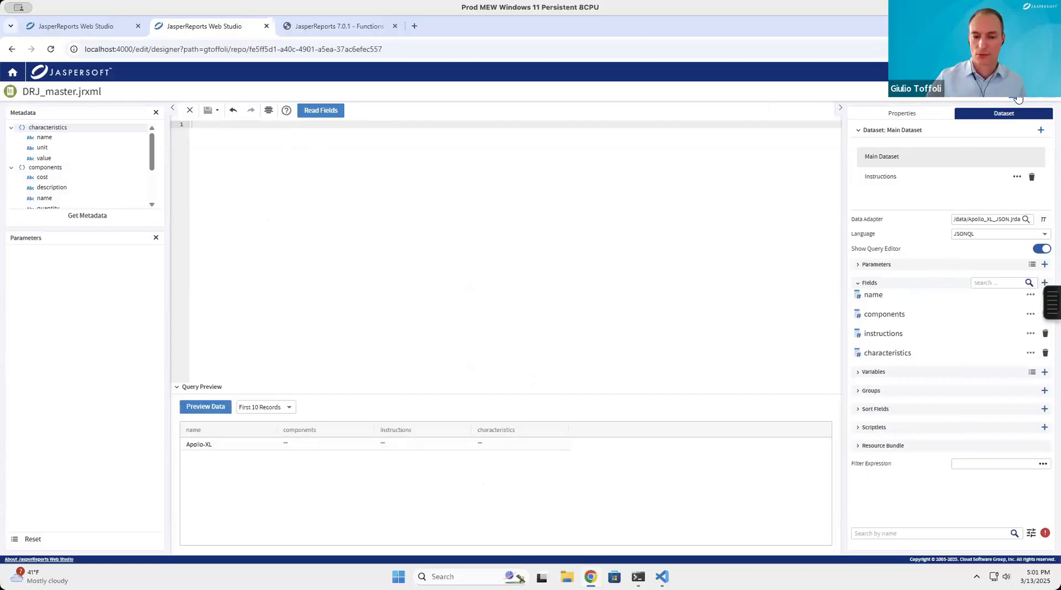
Hide the query editor and show the parameter values passed to the subreport in the Title band.
left_click(1041, 250)
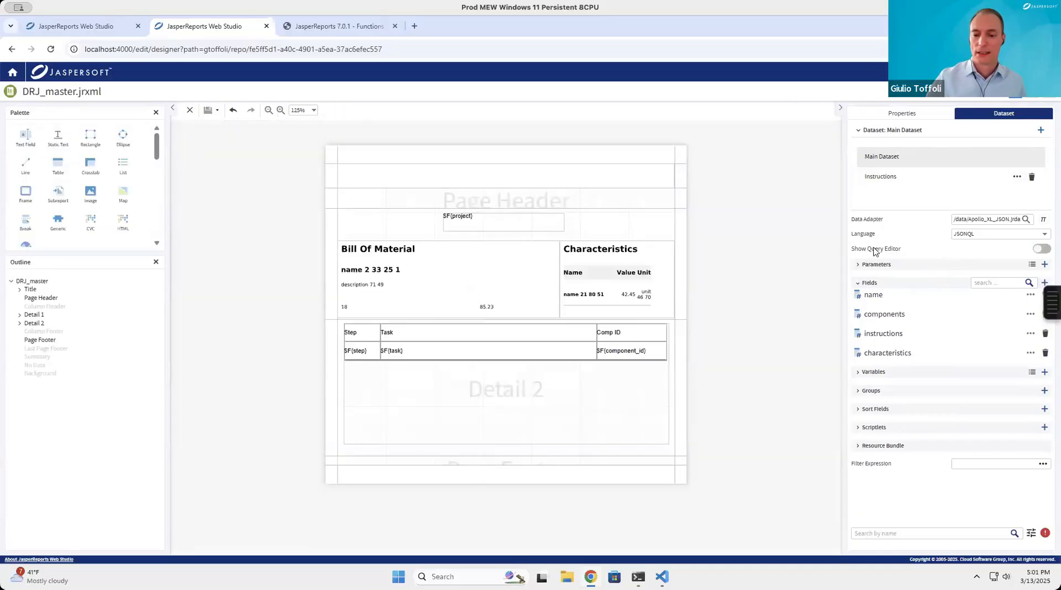
left_click(549, 182)
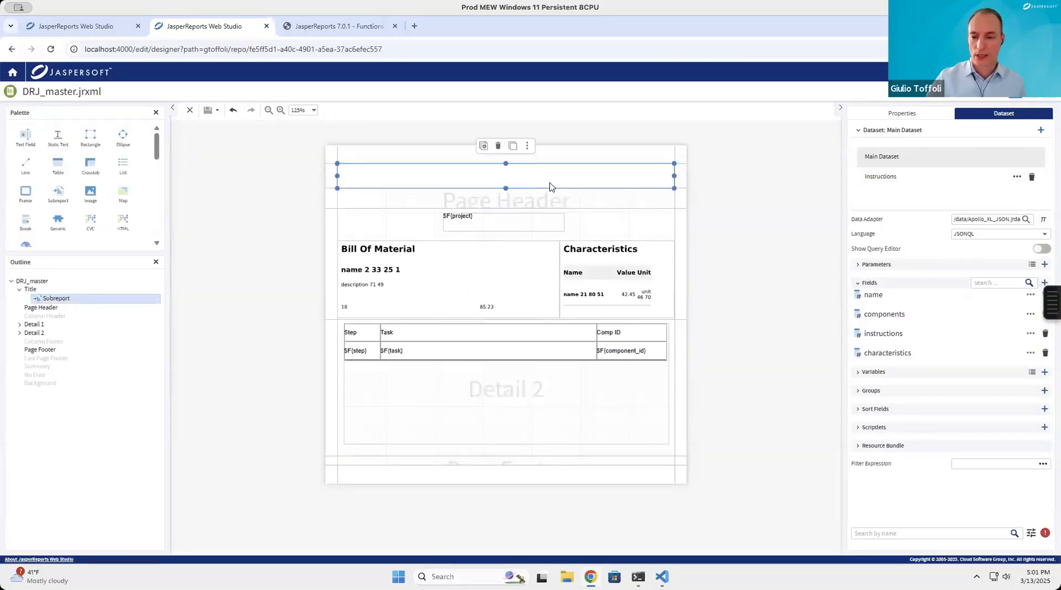
left_click(901, 113)
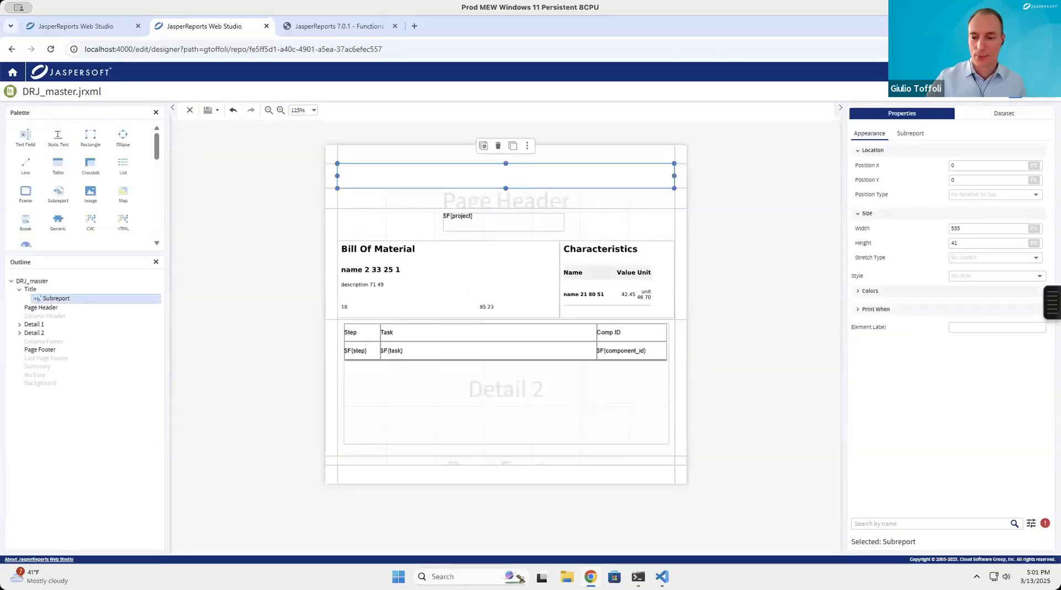
left_click(910, 134)
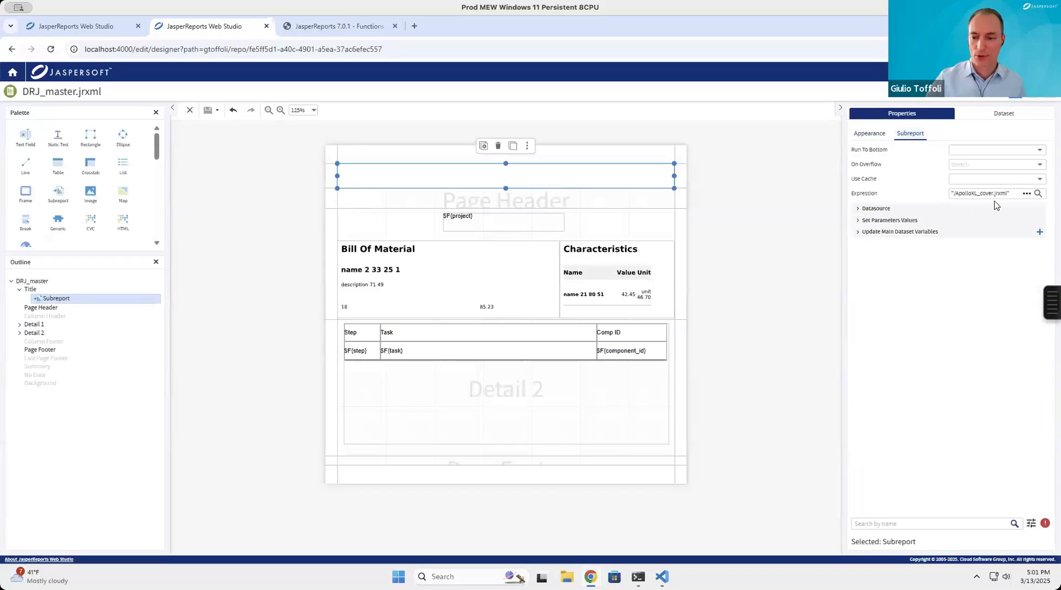
left_click(869, 220)
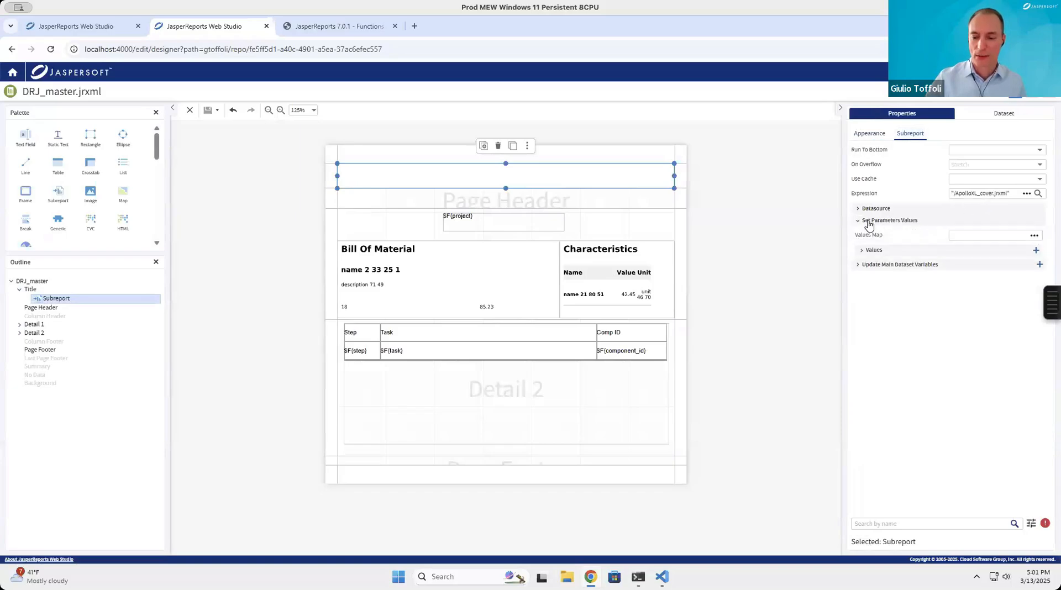
left_click(874, 251)
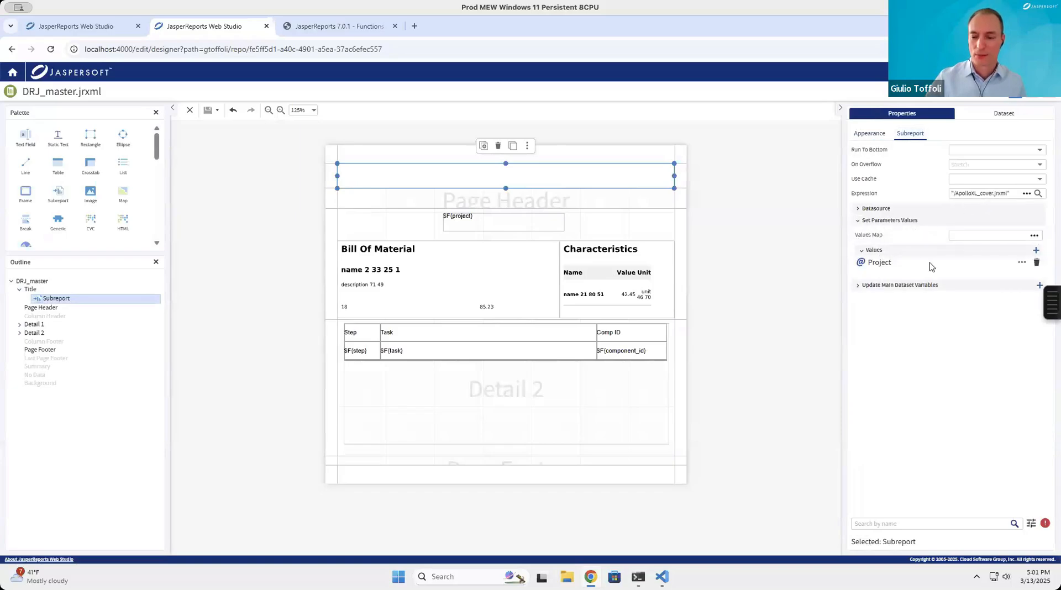
Set the expression of the subreport's Project parameter to $F{name} and save the report.
left_click(1022, 262)
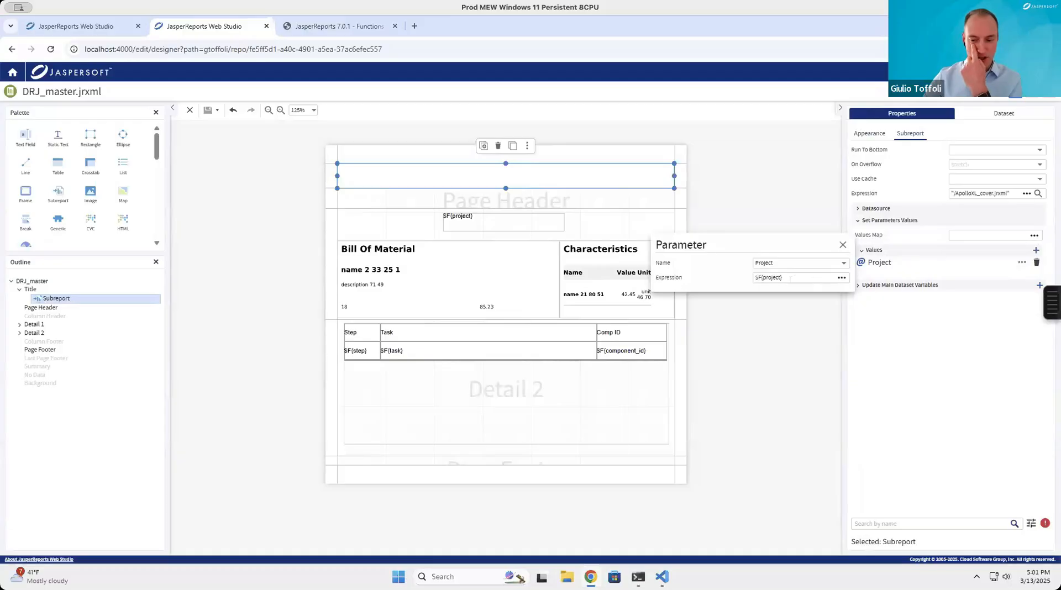
left_click_drag(790, 278, 734, 278)
left_click(806, 283)
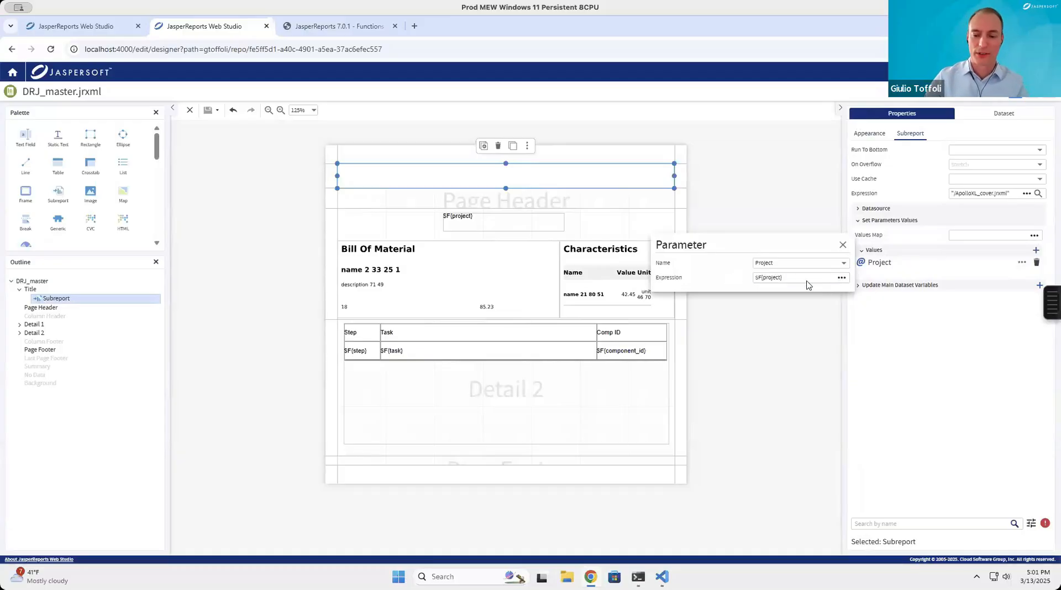
left_click(841, 278)
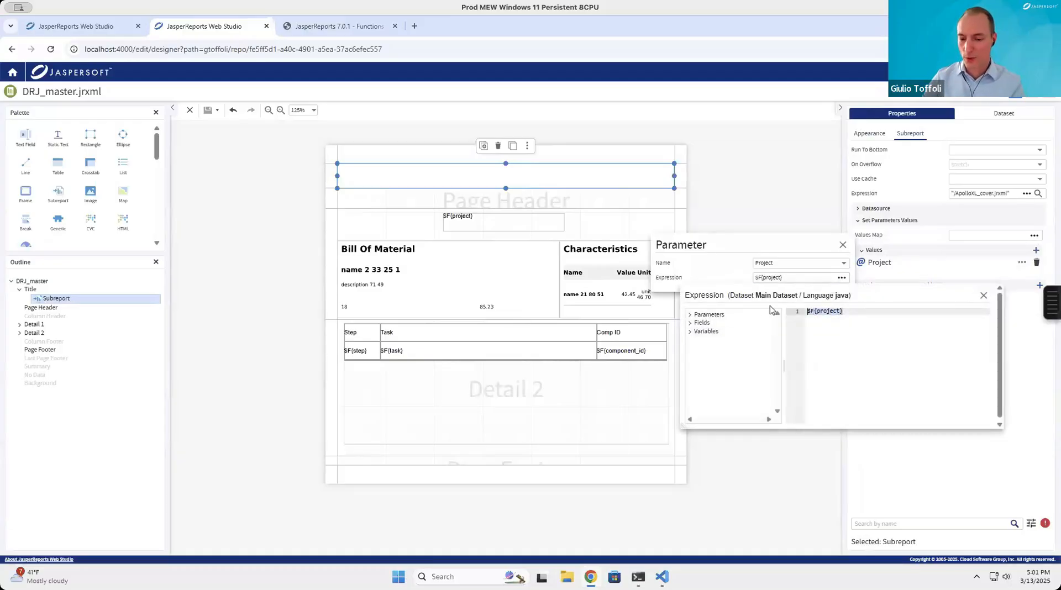
key("ctrl+a")
key("Delete")
left_click(690, 324)
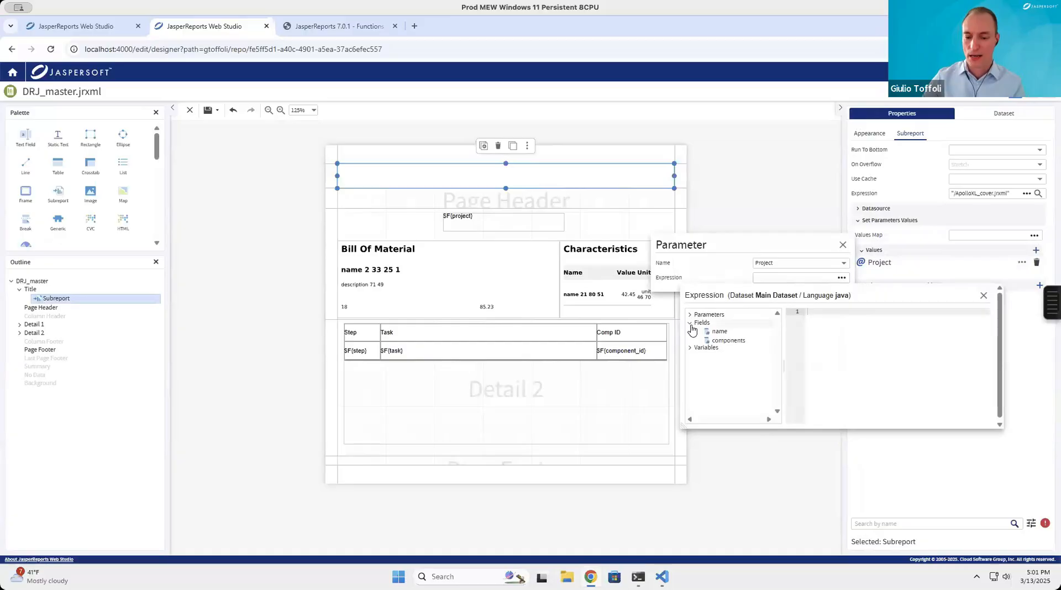
double_click(721, 332)
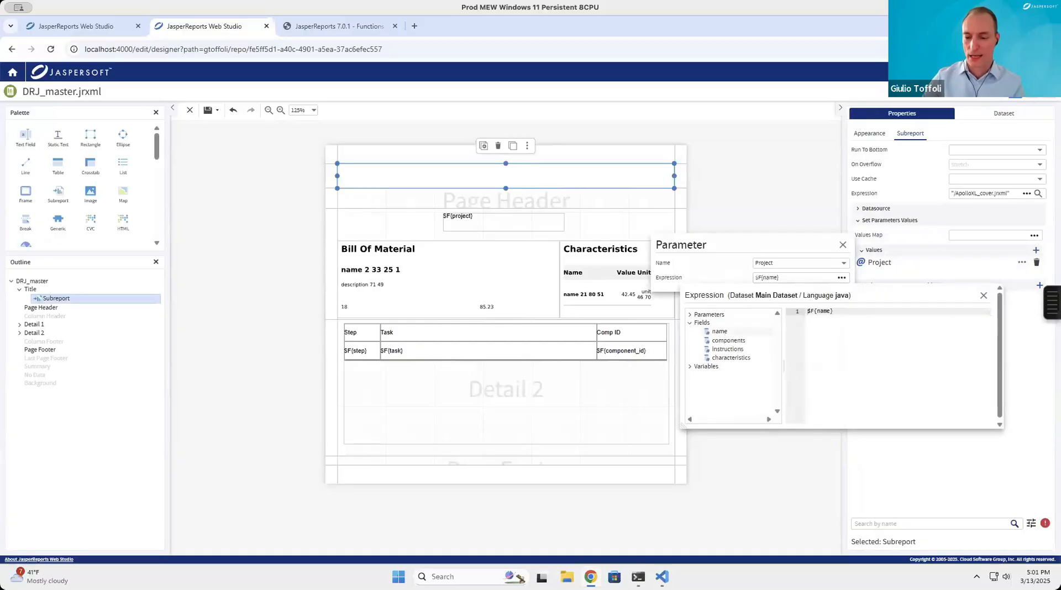
left_click(983, 295)
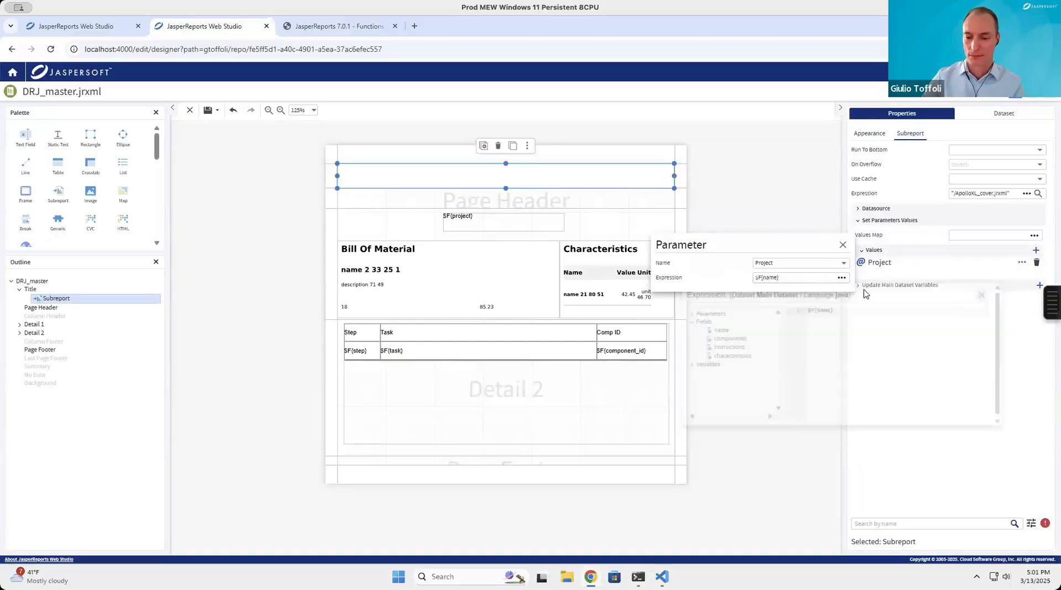
left_click(842, 246)
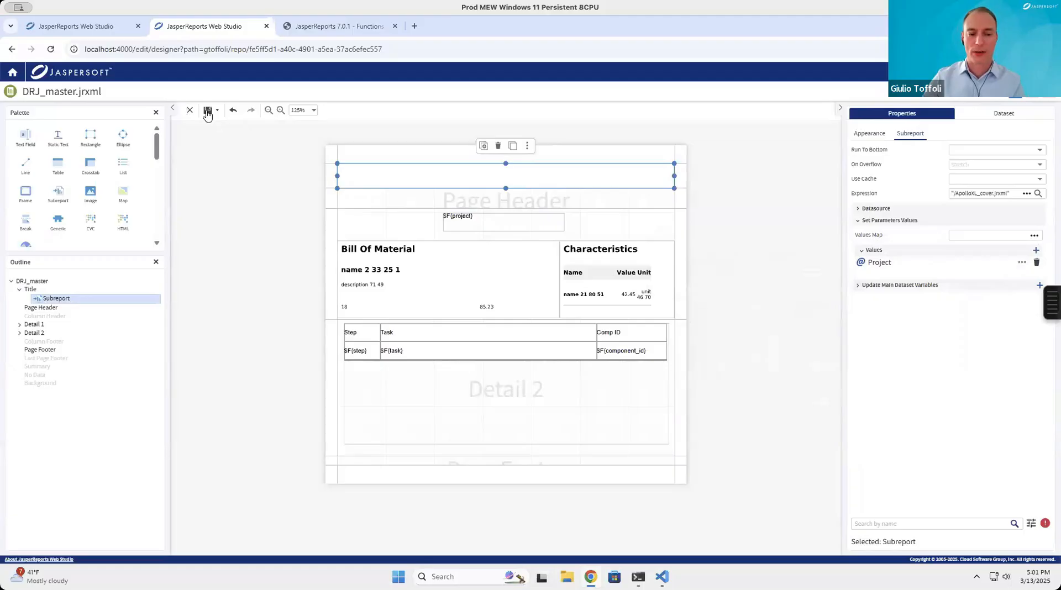
left_click(208, 112)
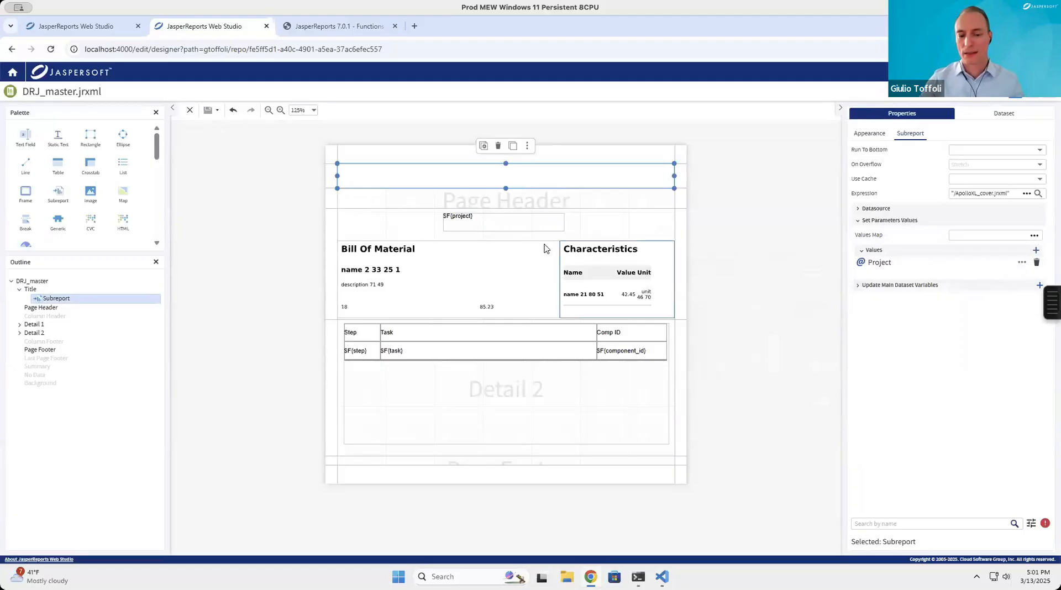
Replace the expression of the $F{project} text field in Detail 1 with $F{name} and save the report.
double_click(508, 228)
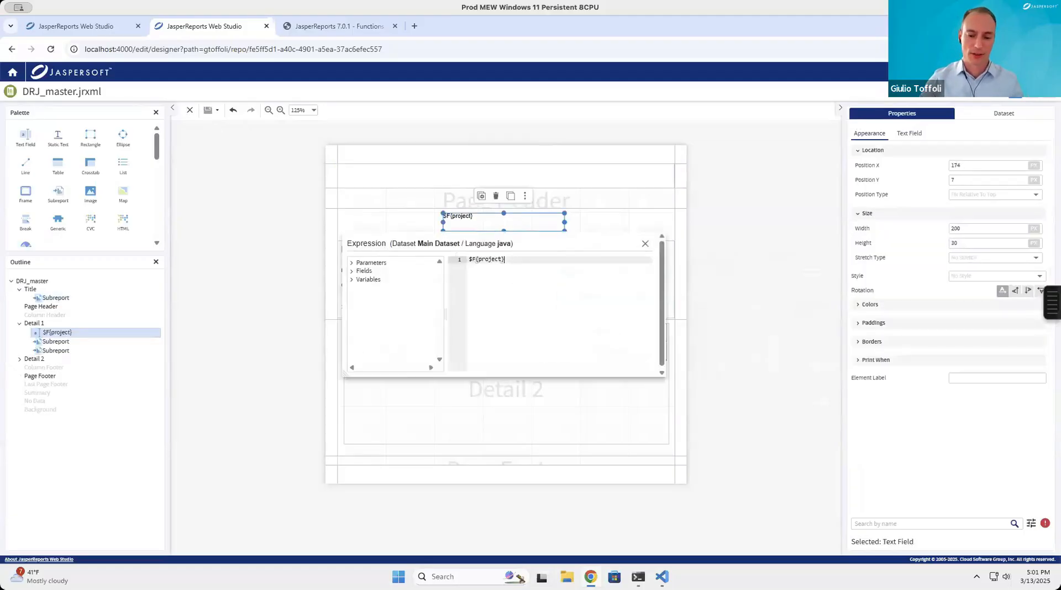
key("ctrl+a")
key("Delete")
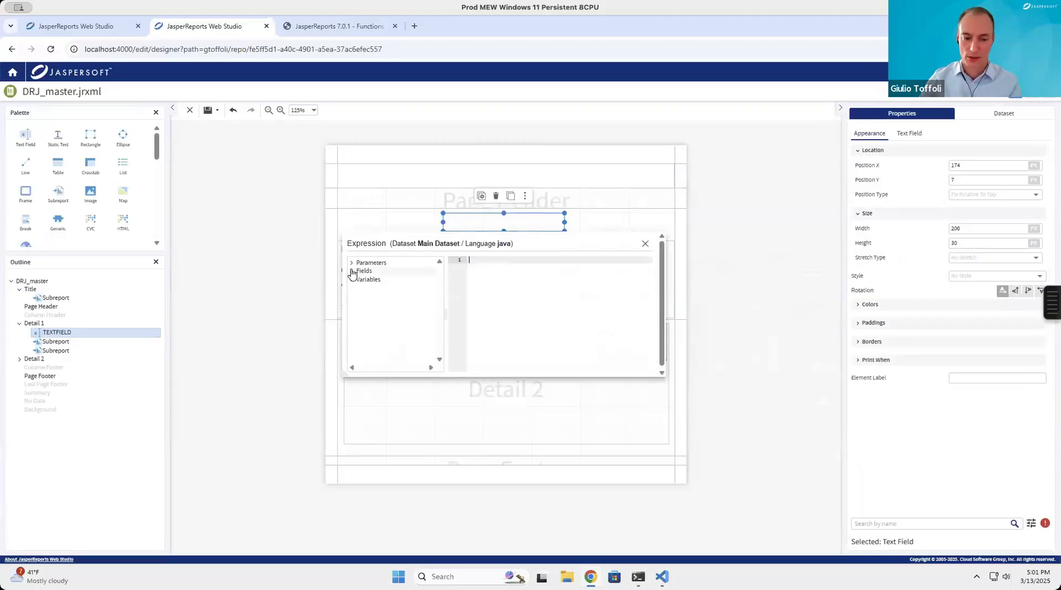
left_click(352, 271)
double_click(381, 280)
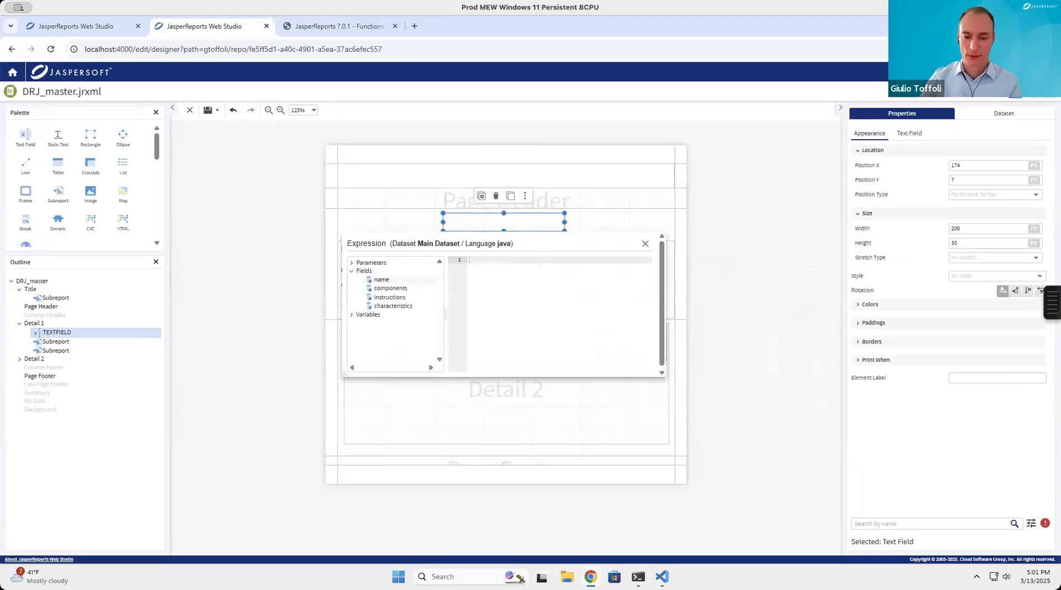
left_click(449, 215)
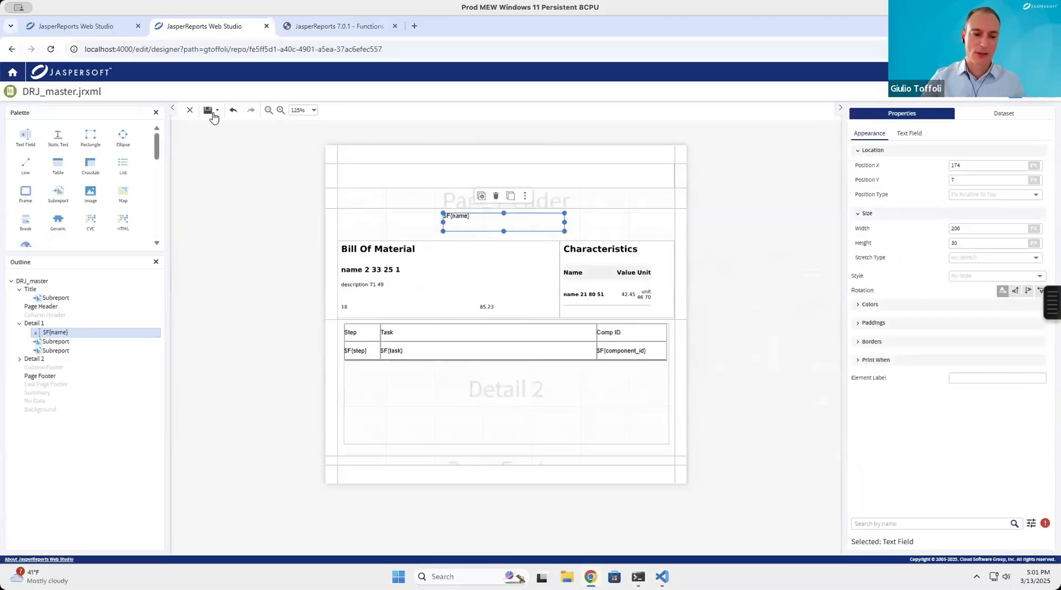
left_click(209, 111)
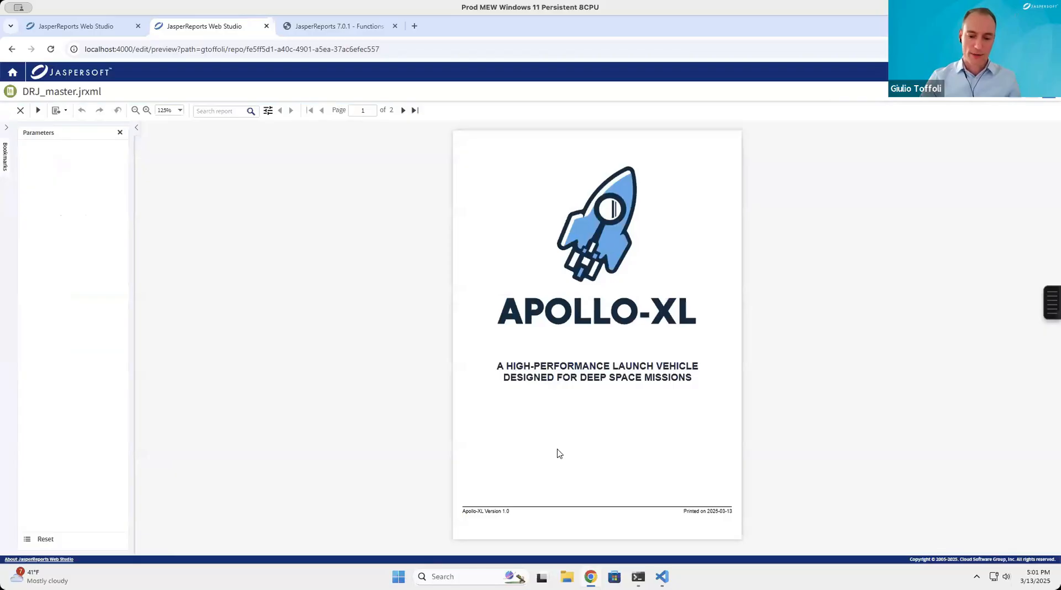
Examine the project name in the footer of the previewed report's cover page.
left_click_drag(463, 511, 481, 511)
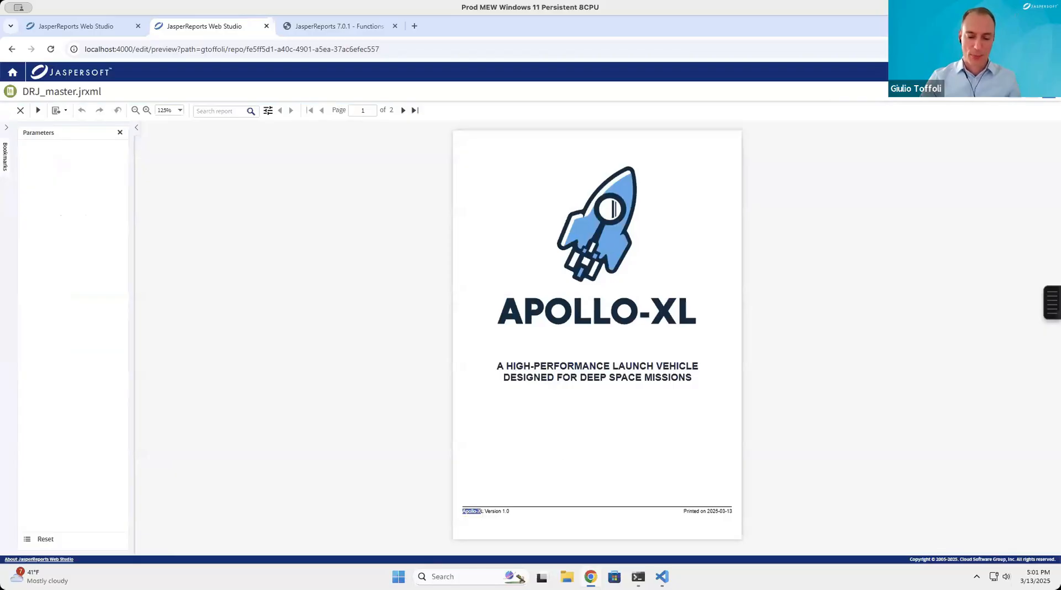
left_click(496, 522)
left_click(147, 111)
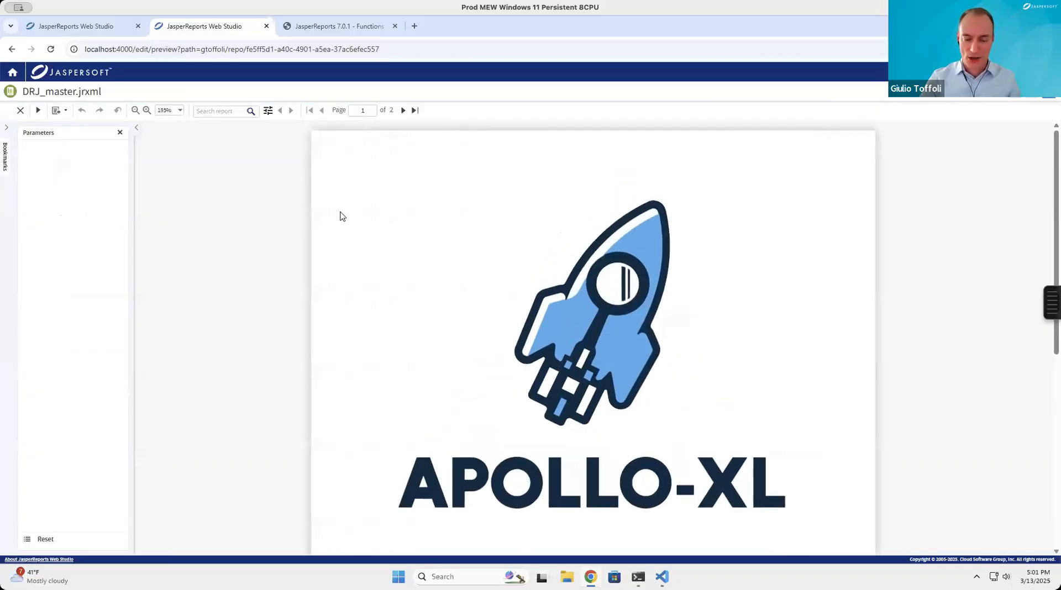
scroll(343, 216, "down", 5)
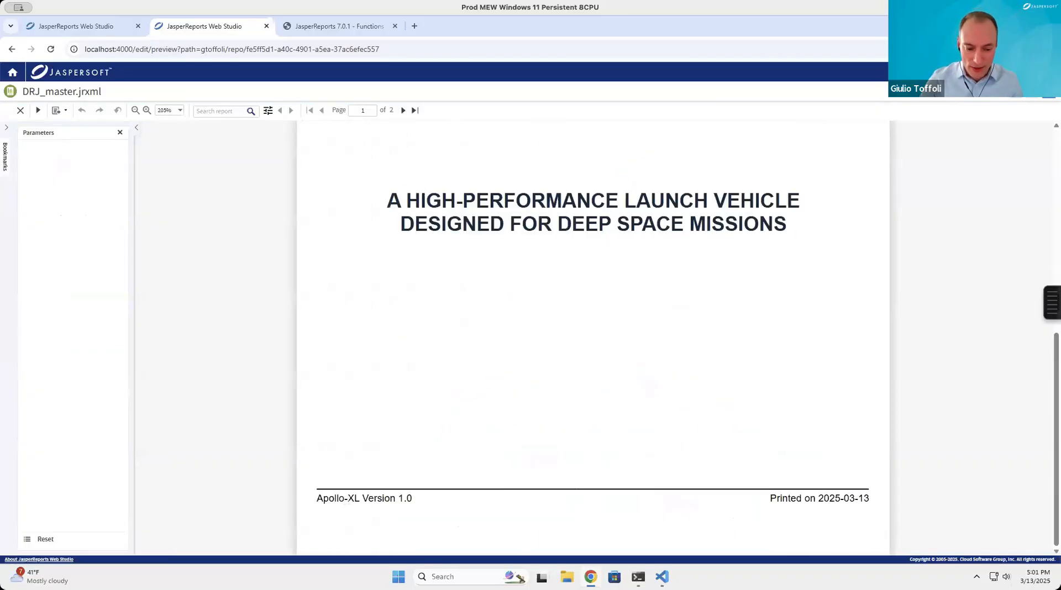
left_click_drag(358, 499, 310, 502)
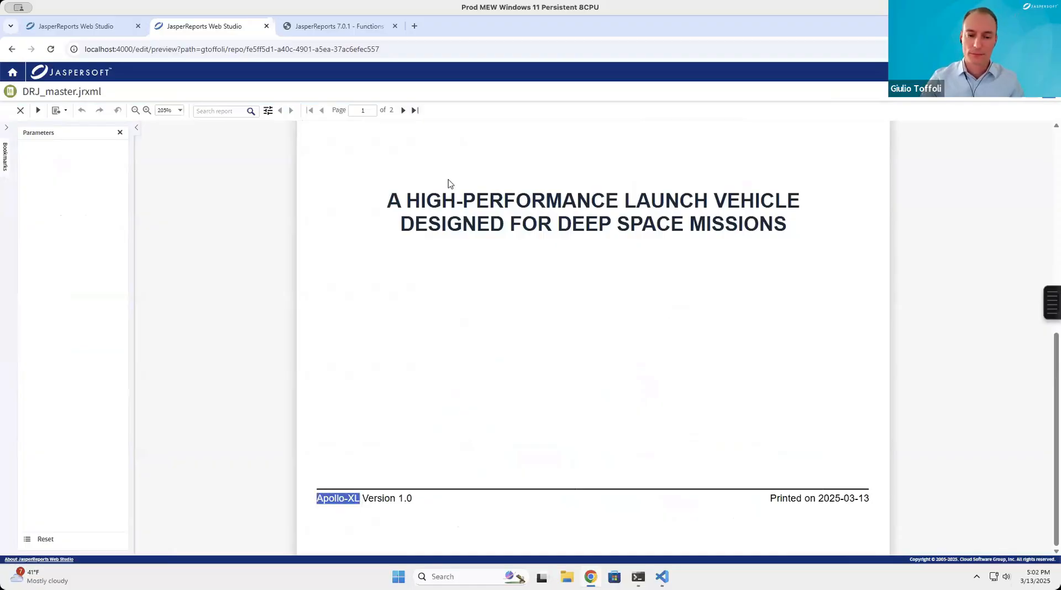
Examine the second page of the previewed report and return to the report design.
left_click(403, 110)
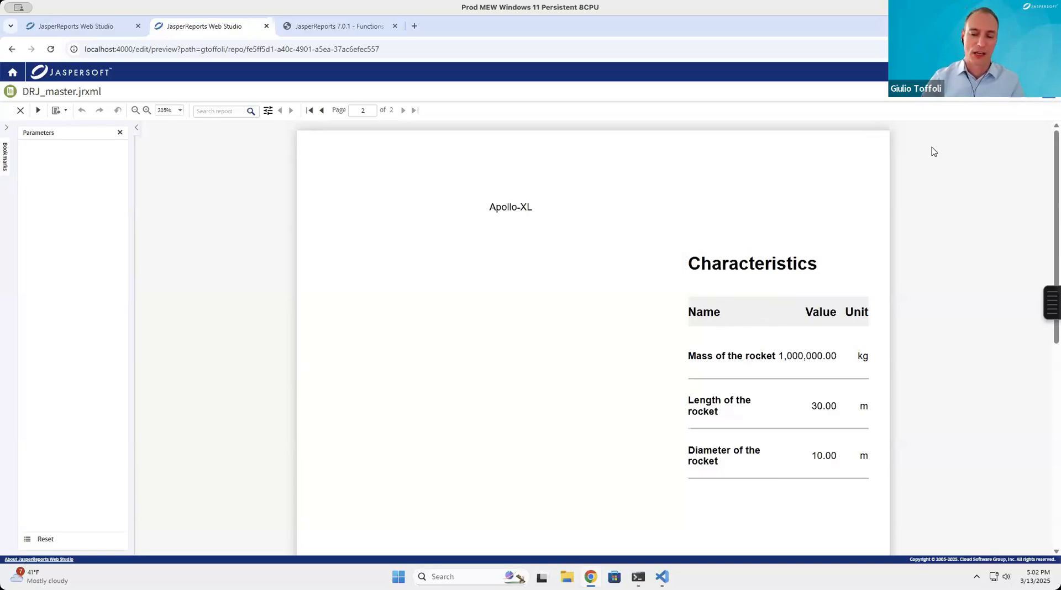
left_click(1014, 99)
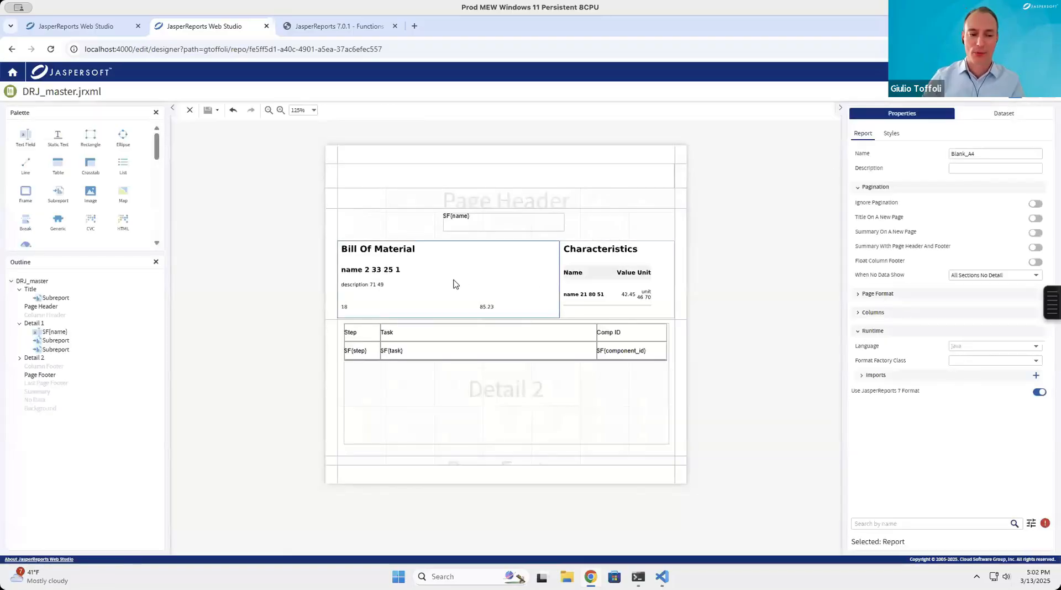
Close the Apollo_XL_JSON.jrdax data adapter, open DJR_BOM.jrxml from the repo folder and clear the element selection.
left_click(88, 23)
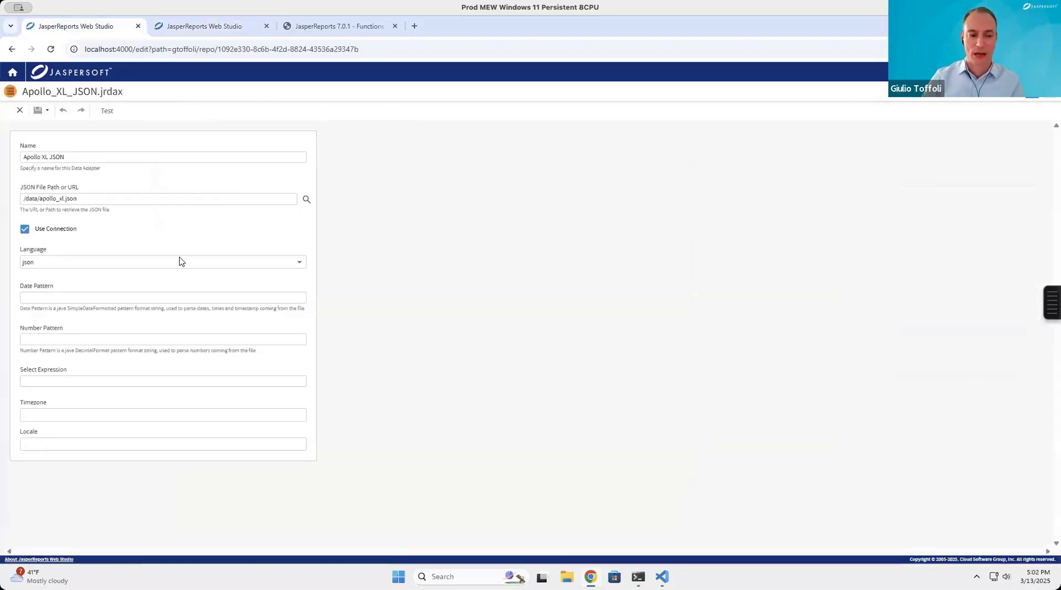
left_click(20, 111)
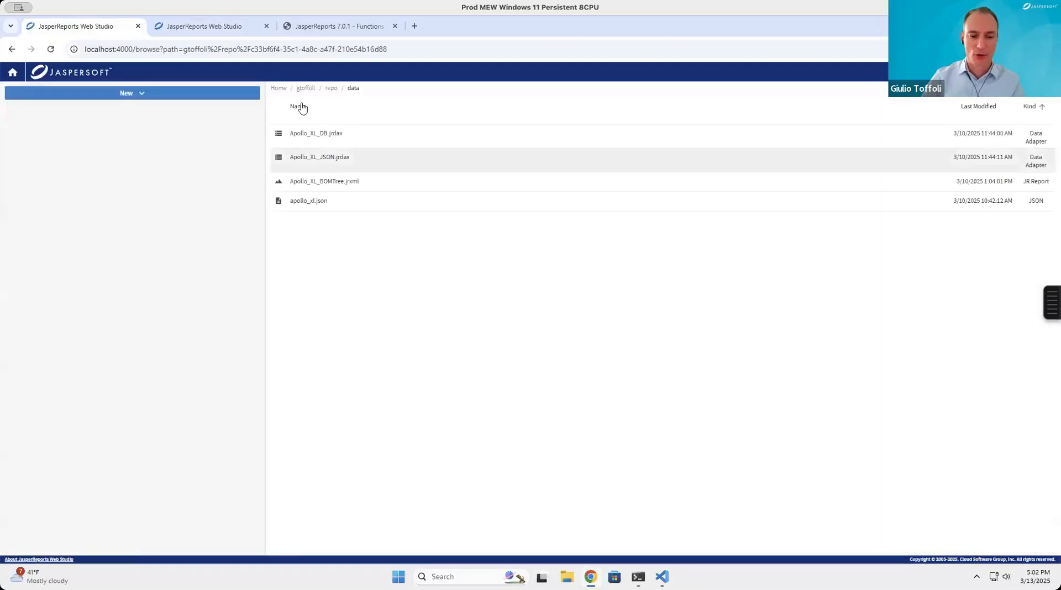
left_click(331, 88)
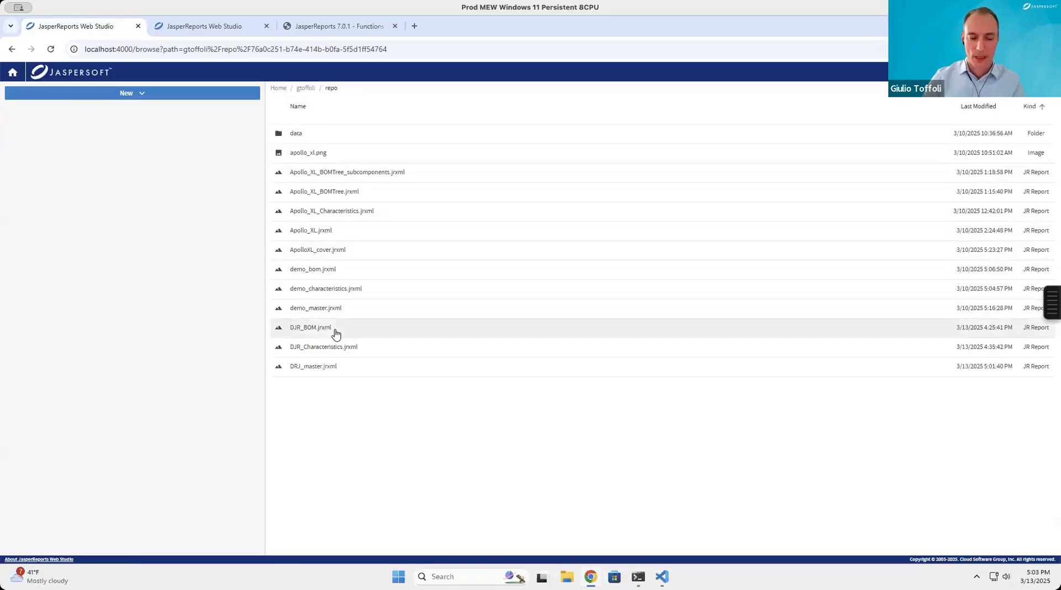
left_click(312, 328)
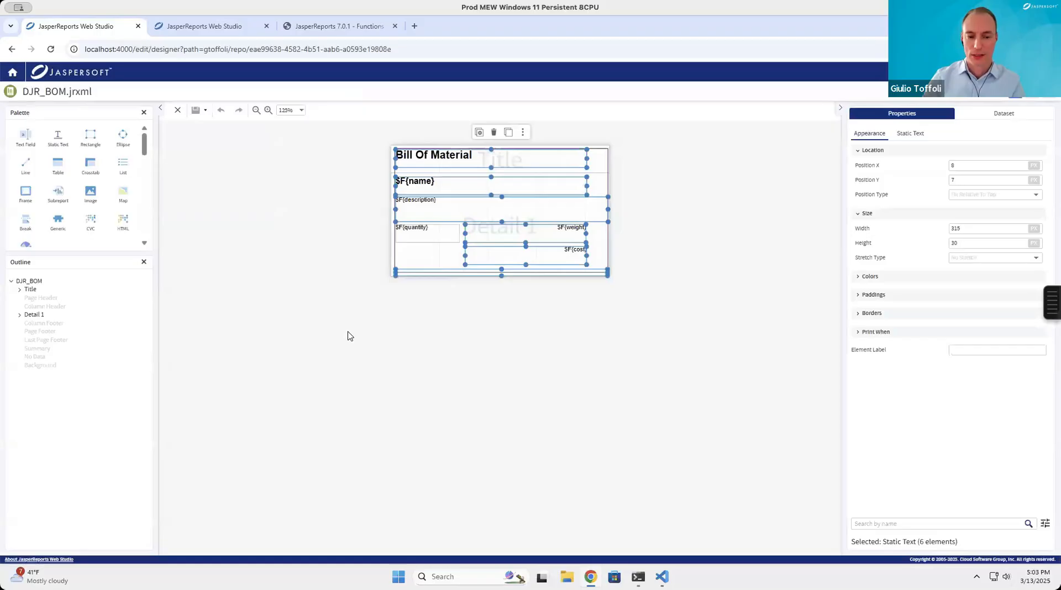
left_click(566, 303)
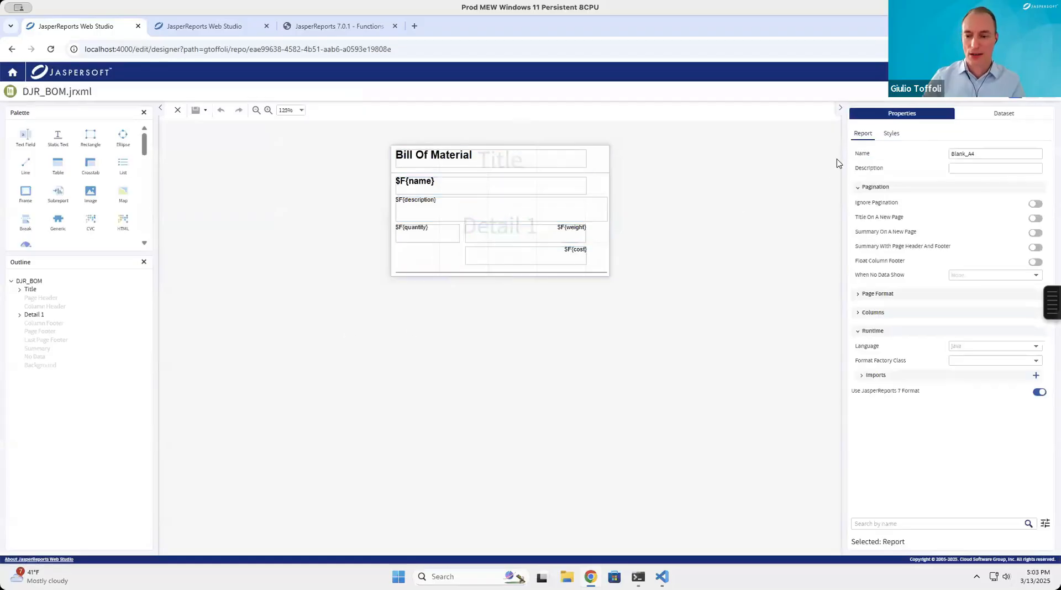
List the fields of the DJR_BOM main dataset and inspect the properties of the id field.
left_click(1005, 115)
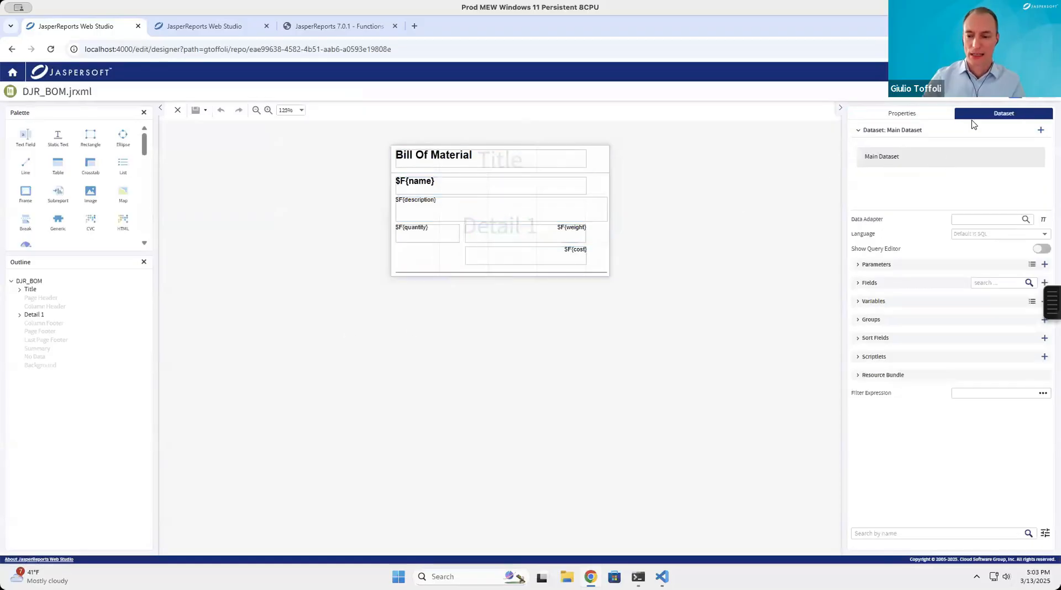
left_click(867, 284)
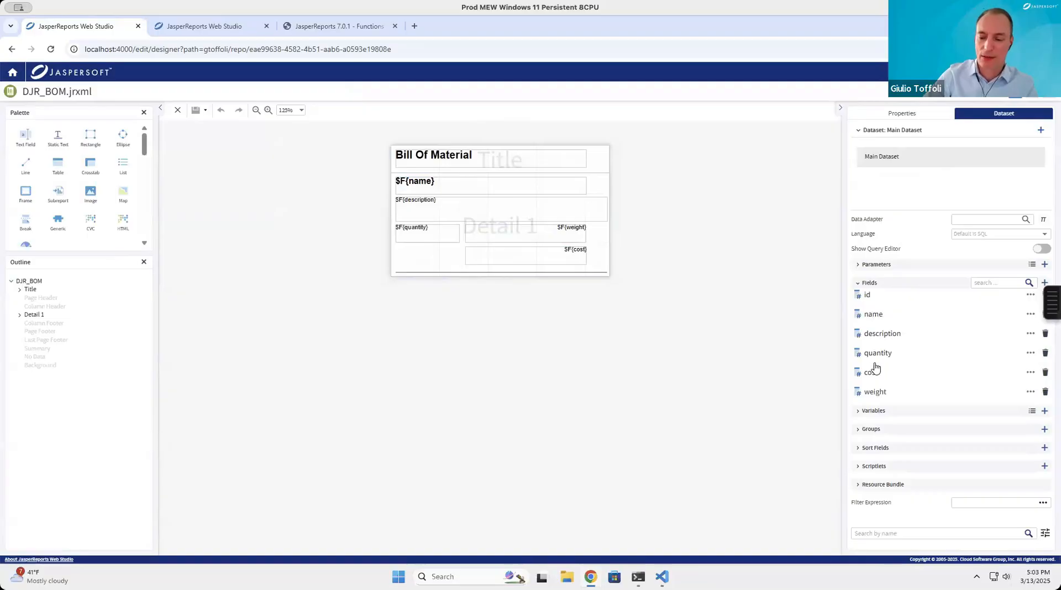
left_click(1030, 296)
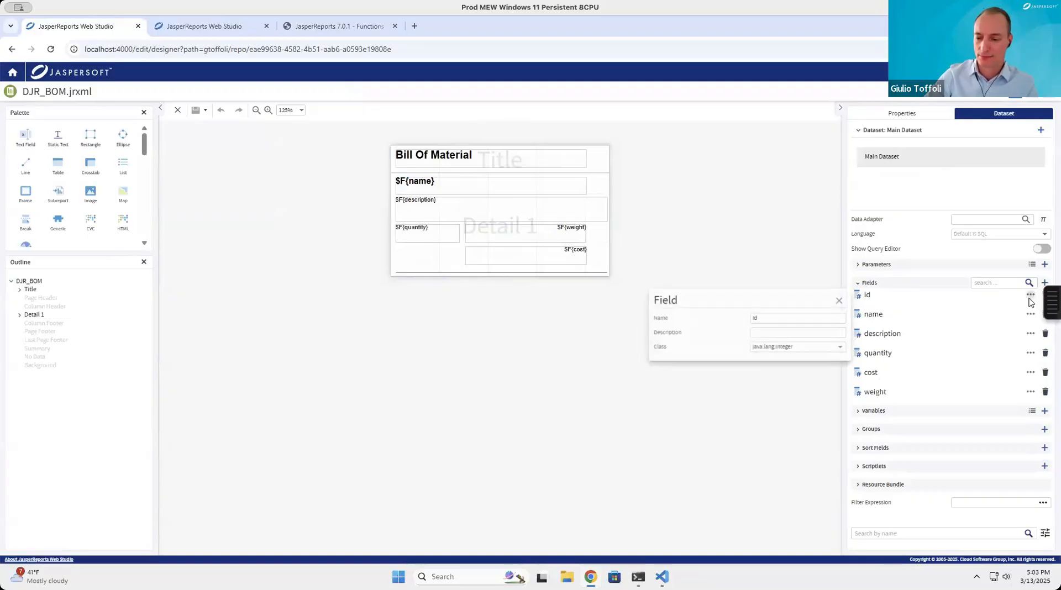
left_click(836, 301)
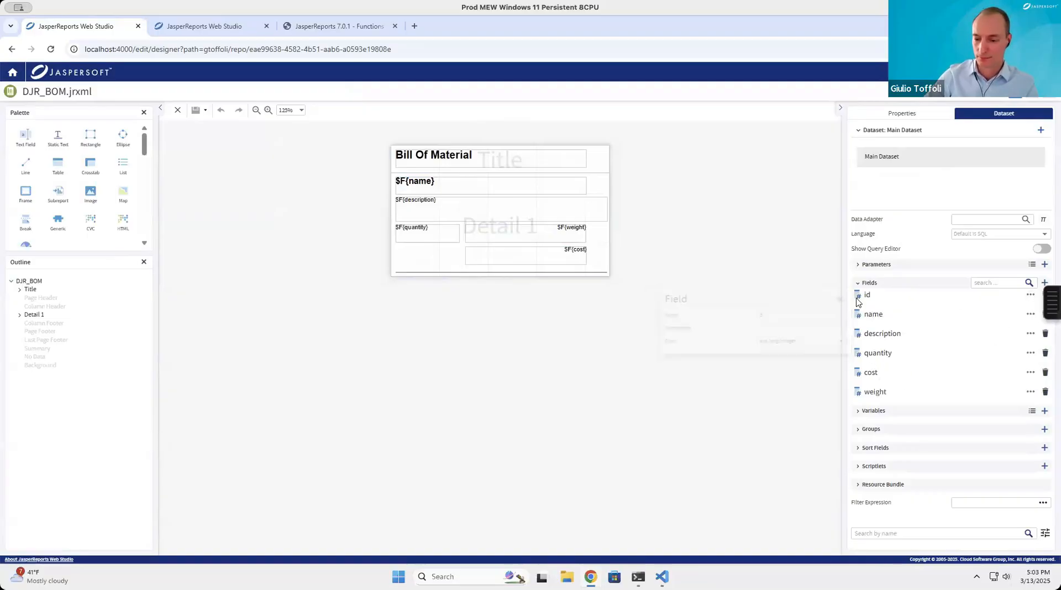
left_click(1032, 298)
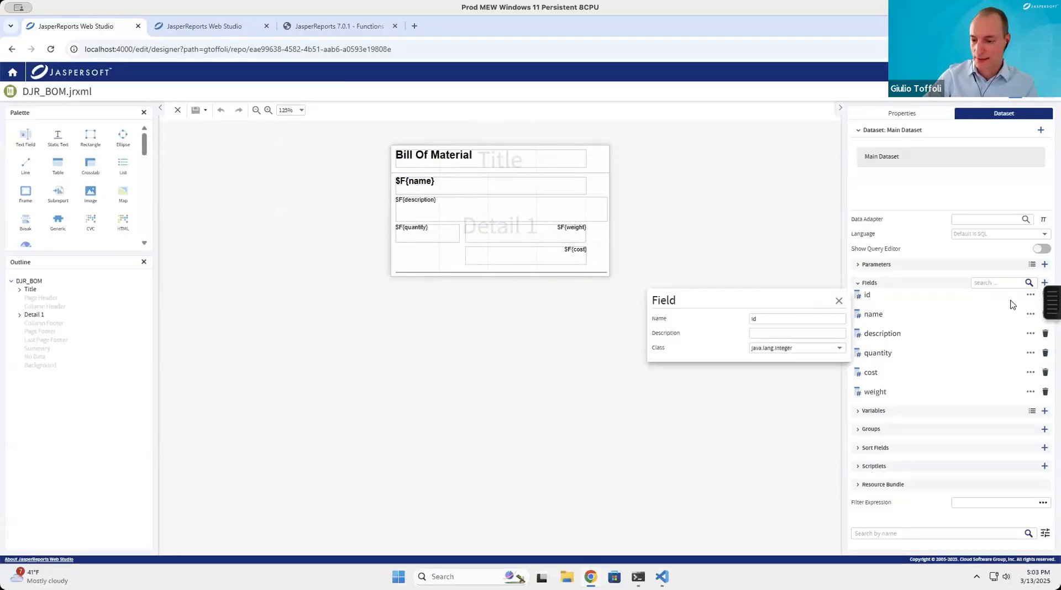
left_click(1012, 305)
Delete the id field from the DJR_BOM main dataset and save the report.
left_click_drag(1051, 303, 1051, 401)
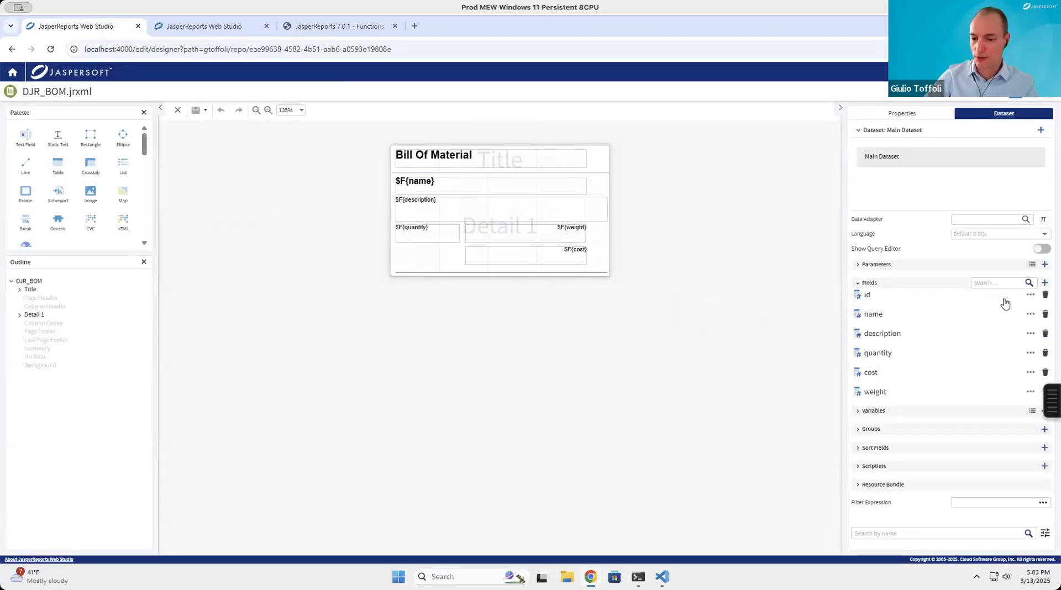
left_click(1045, 296)
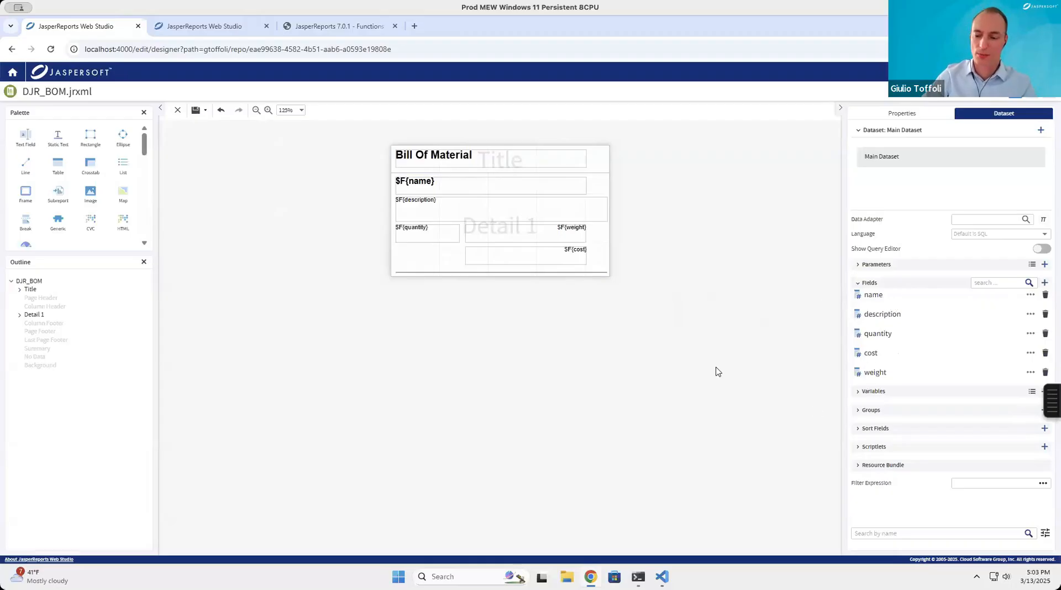
left_click(194, 113)
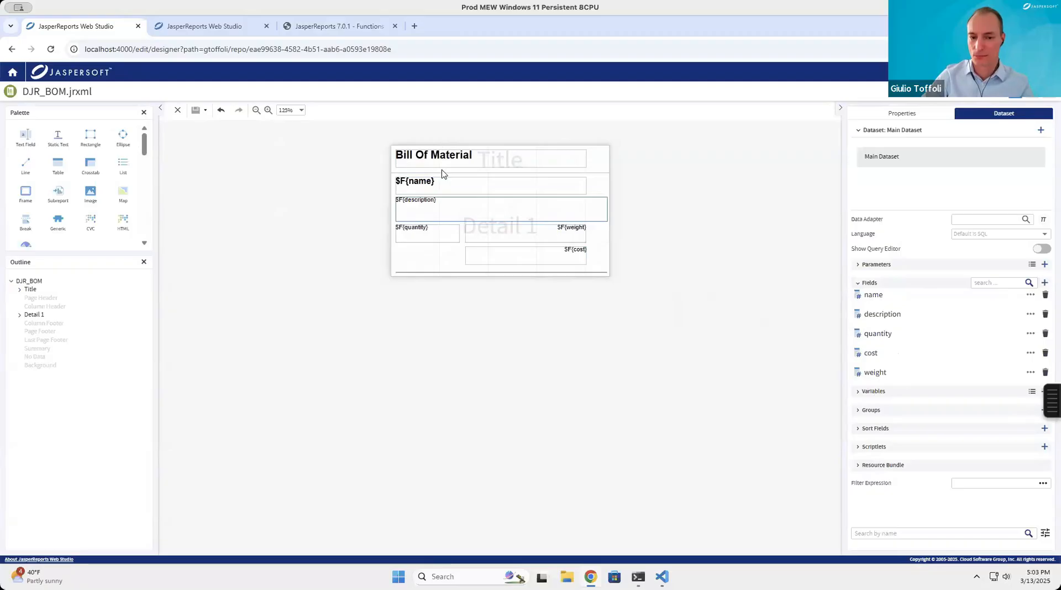
Clear the connection expression of the Bill Of Material subreport in DRJ_master.jrxml and open its Datasource expression for editing.
left_click(213, 28)
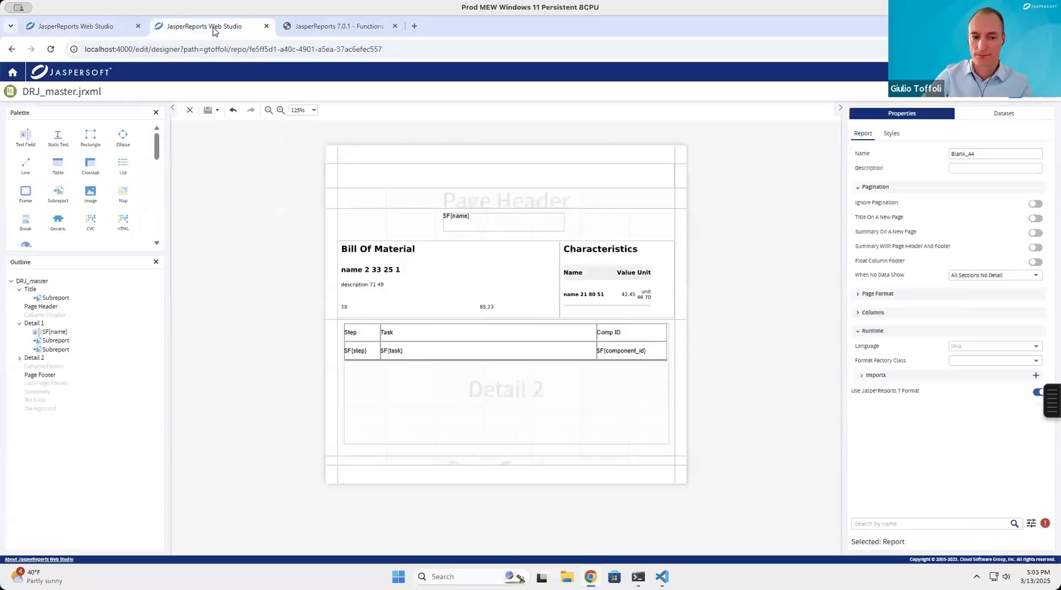
left_click(436, 274)
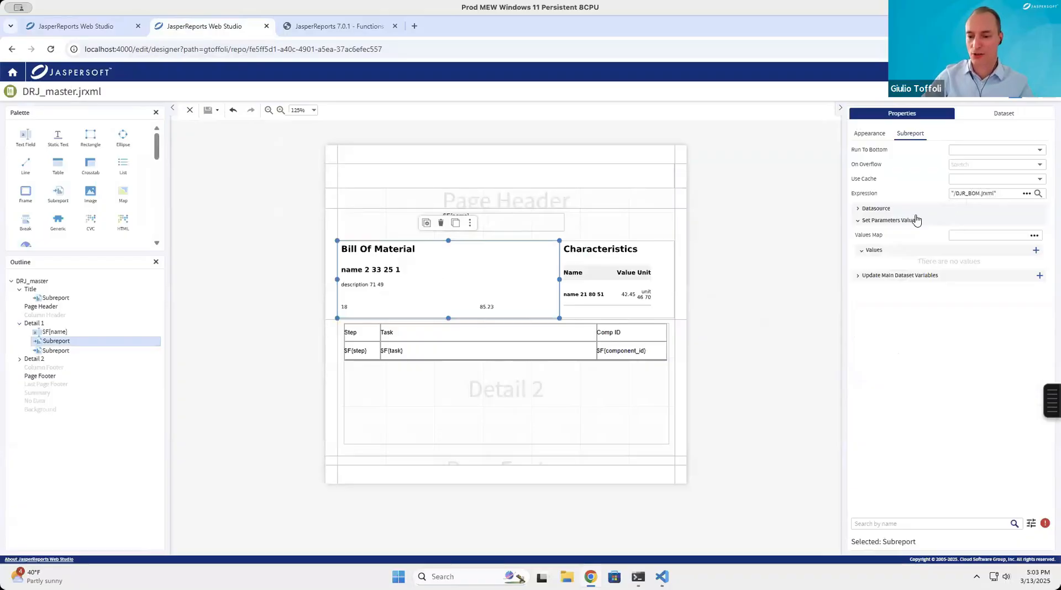
left_click(877, 209)
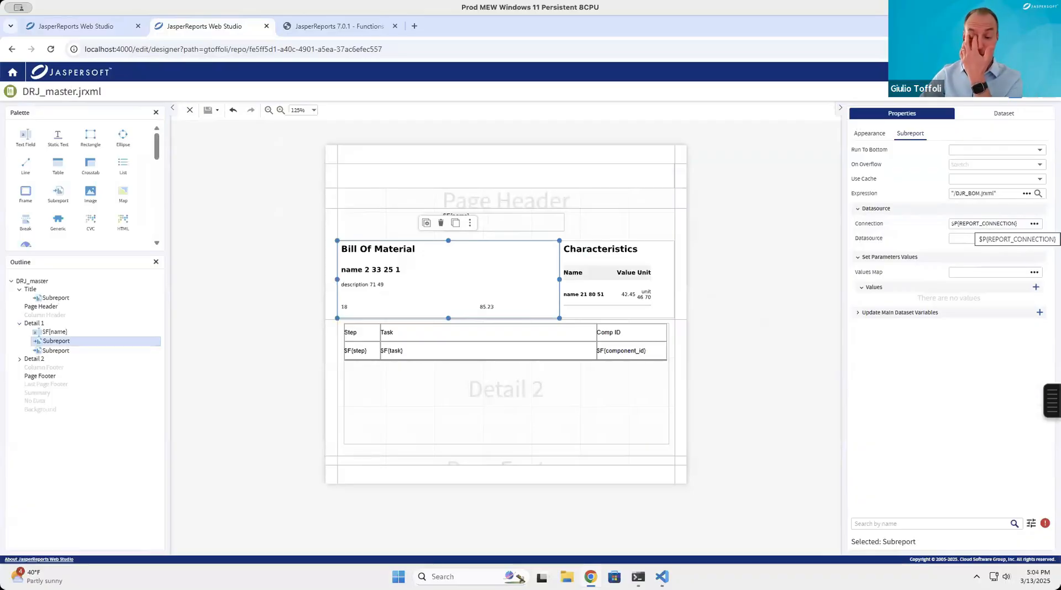
double_click(987, 223)
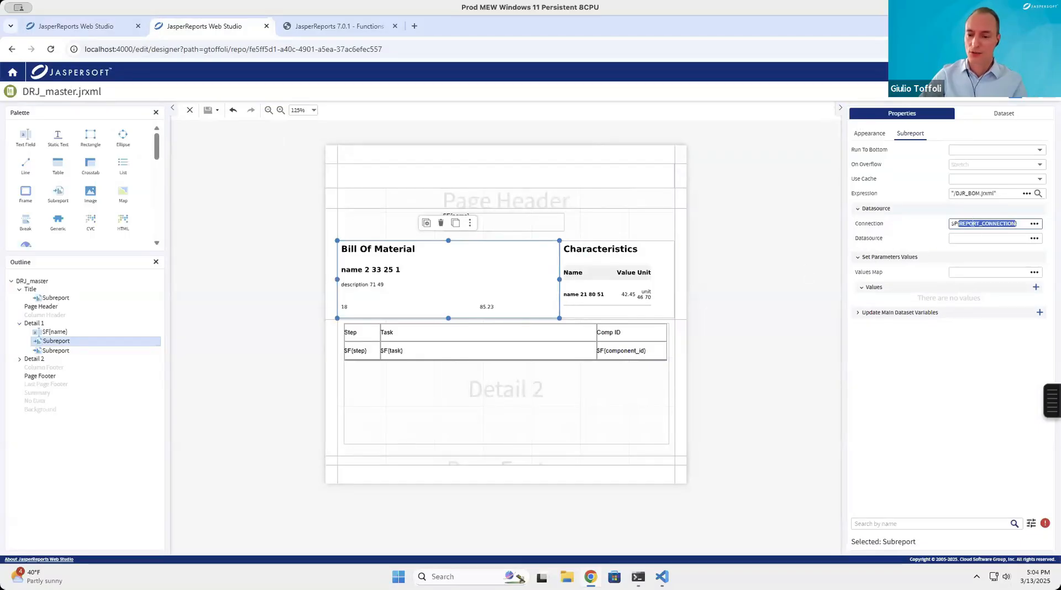
key("BackSpace")
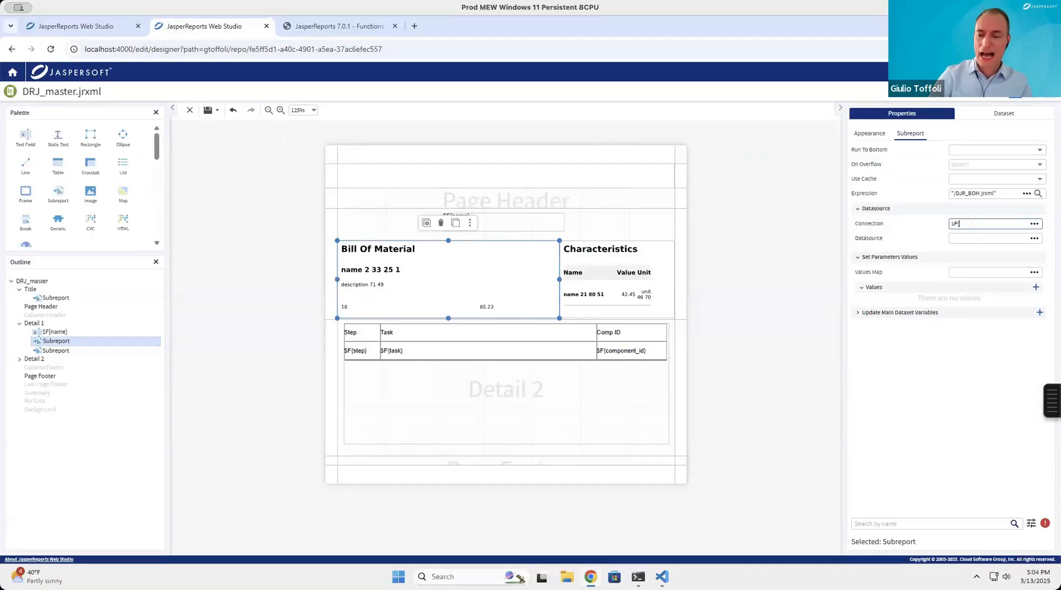
left_click(1034, 238)
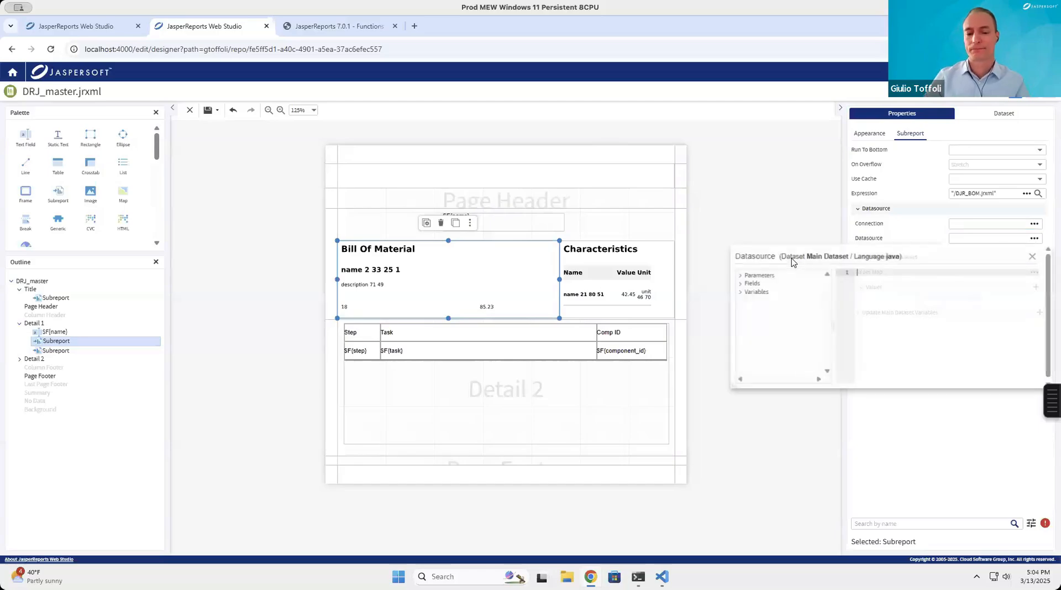
Look up the SUB_DATA_SOURCE function and its select expression parameter among the report utility functions in the JasperReports function reference.
left_click(338, 26)
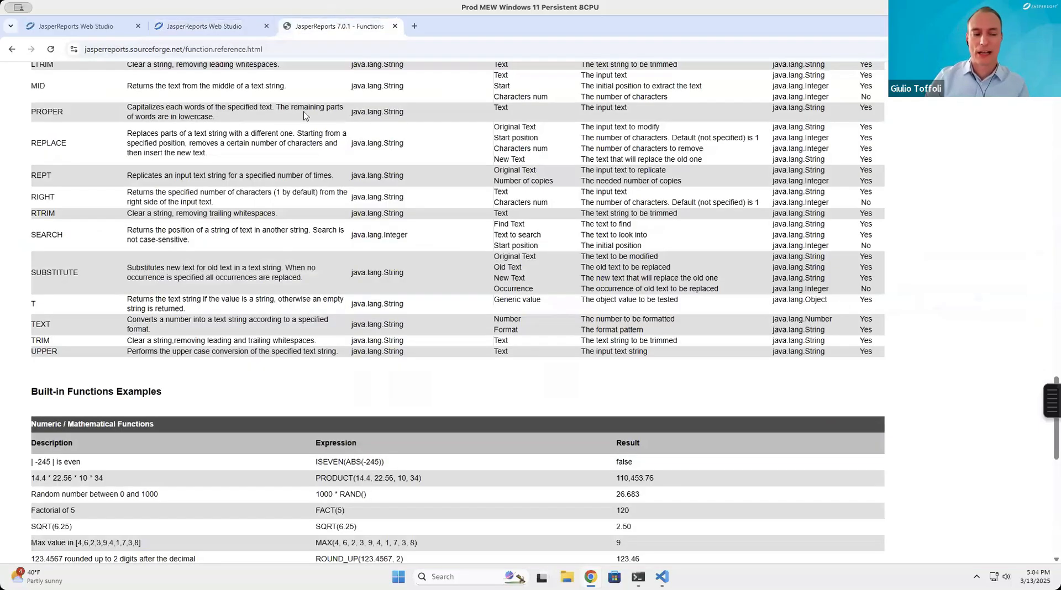
scroll(303, 115, "up", 8)
scroll(303, 115, "up", 4)
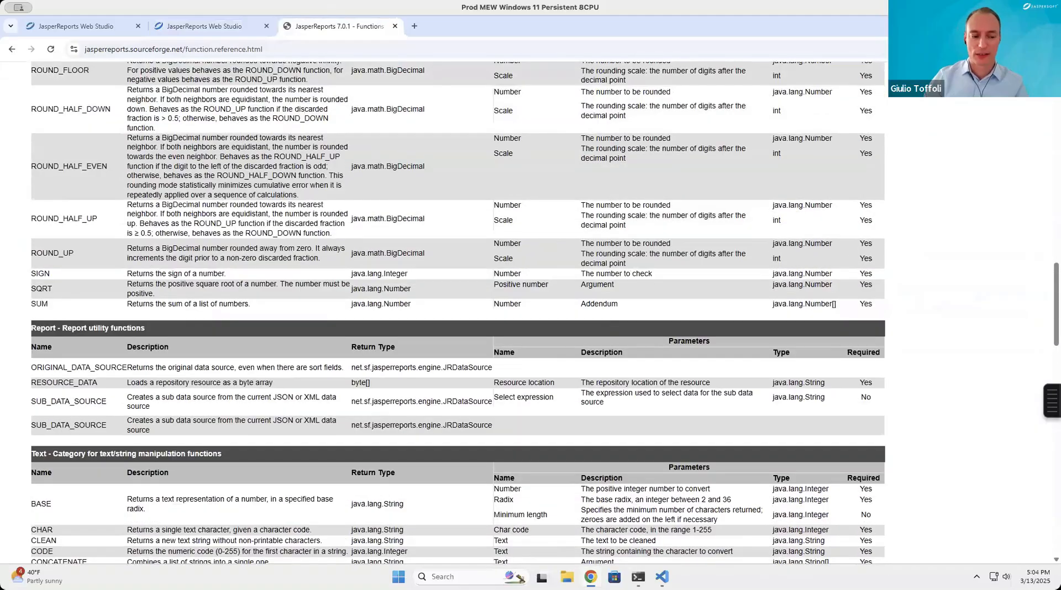
scroll(313, 96, "down", 2)
scroll(313, 96, "up", 2)
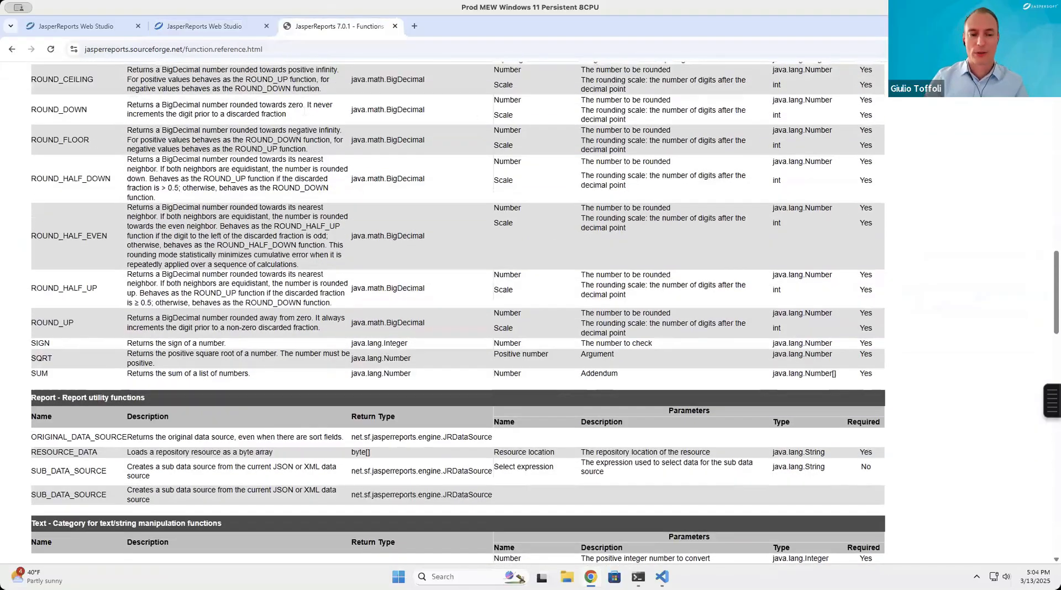
scroll(314, 96, "down", 3)
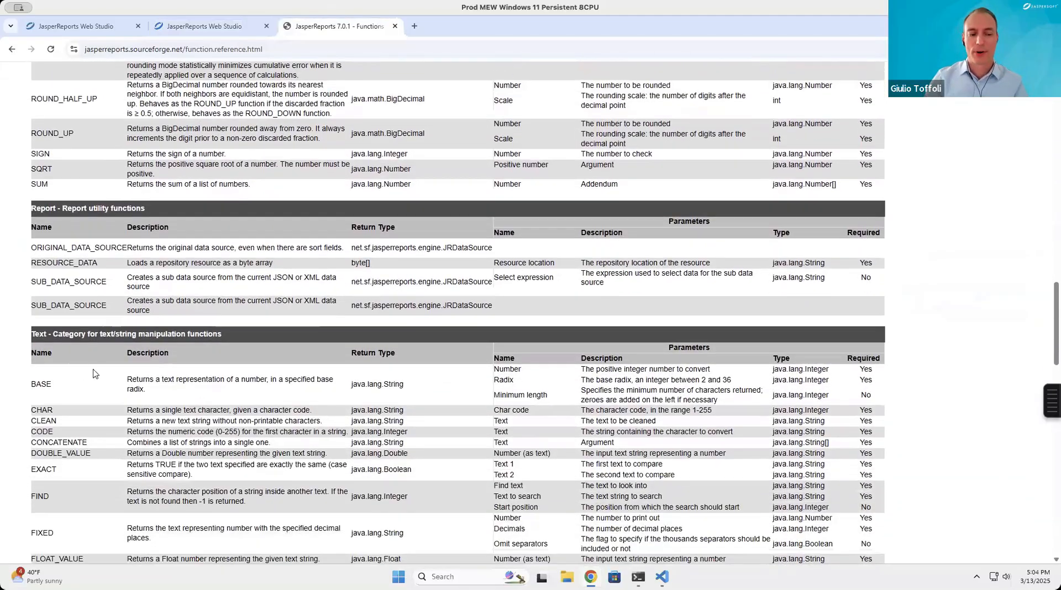
double_click(72, 282)
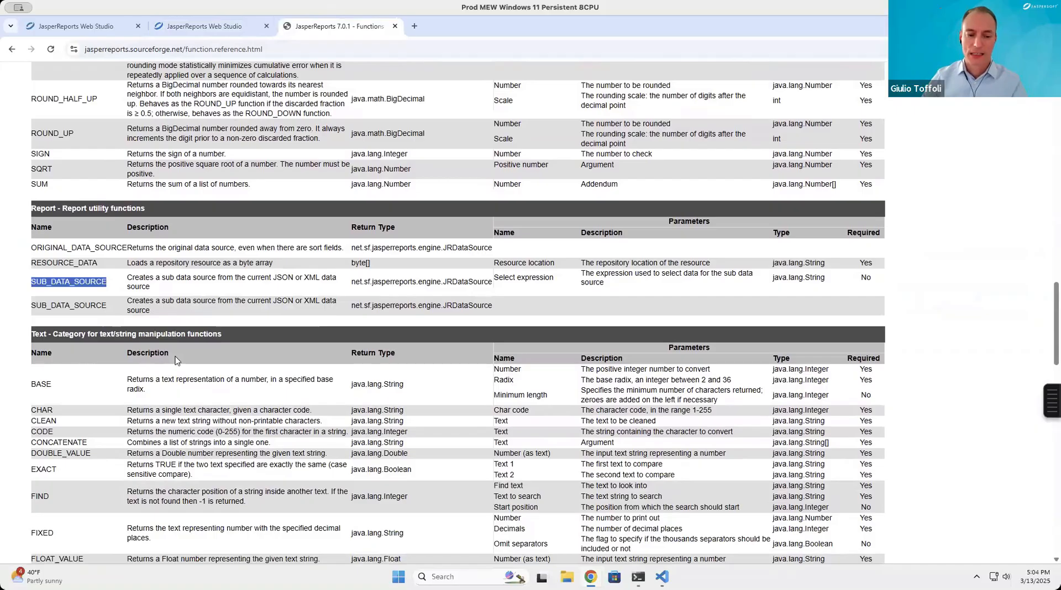
double_click(284, 277)
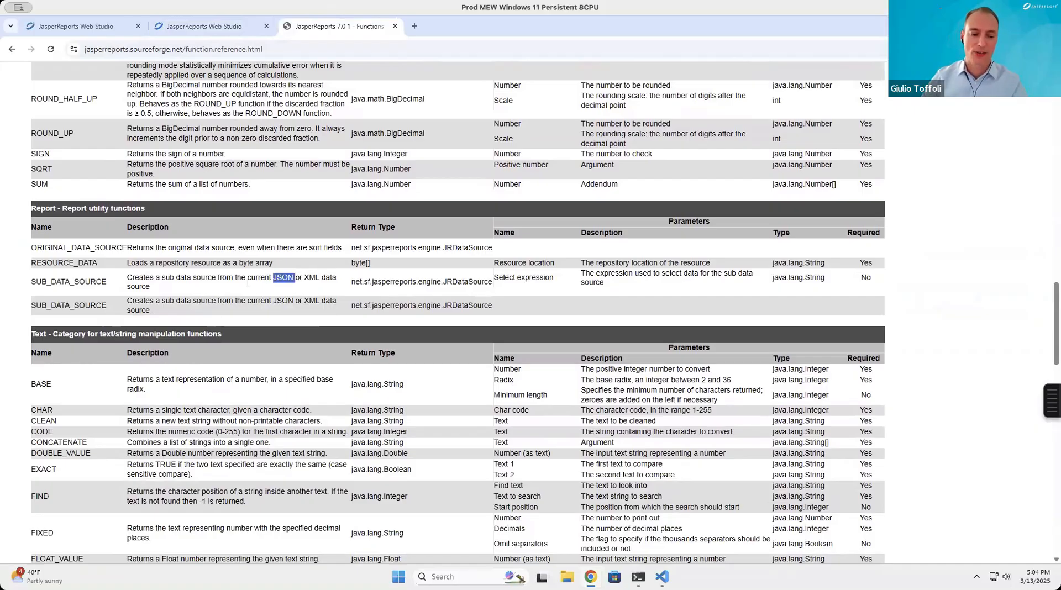
double_click(90, 282)
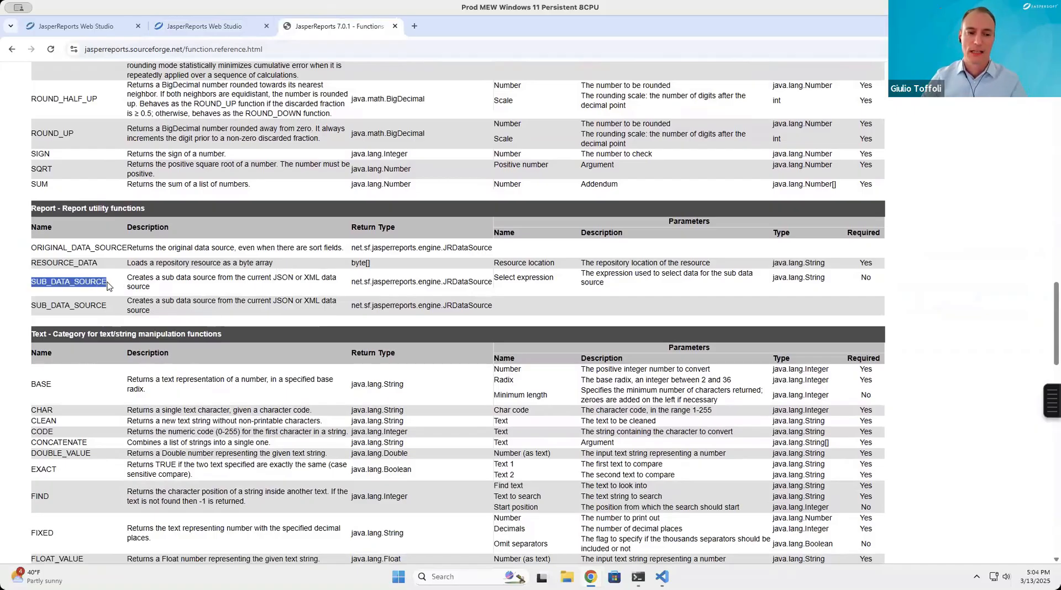
Duplicate the DRJ_master.jrxml browser tab and open apollo_xl.json from the repo's data folder in the copy.
left_click(198, 31)
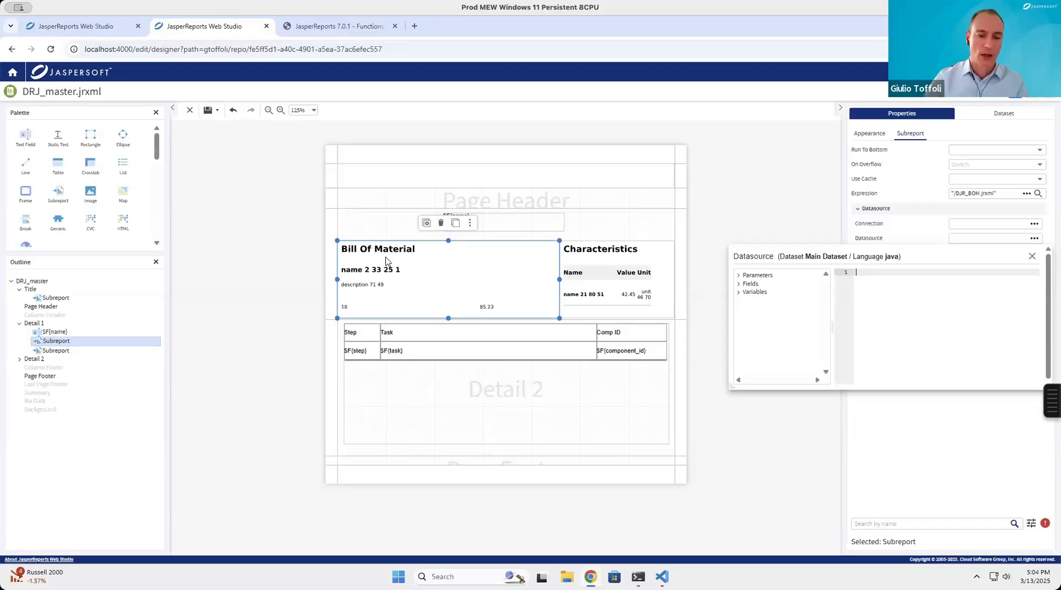
left_click(88, 29)
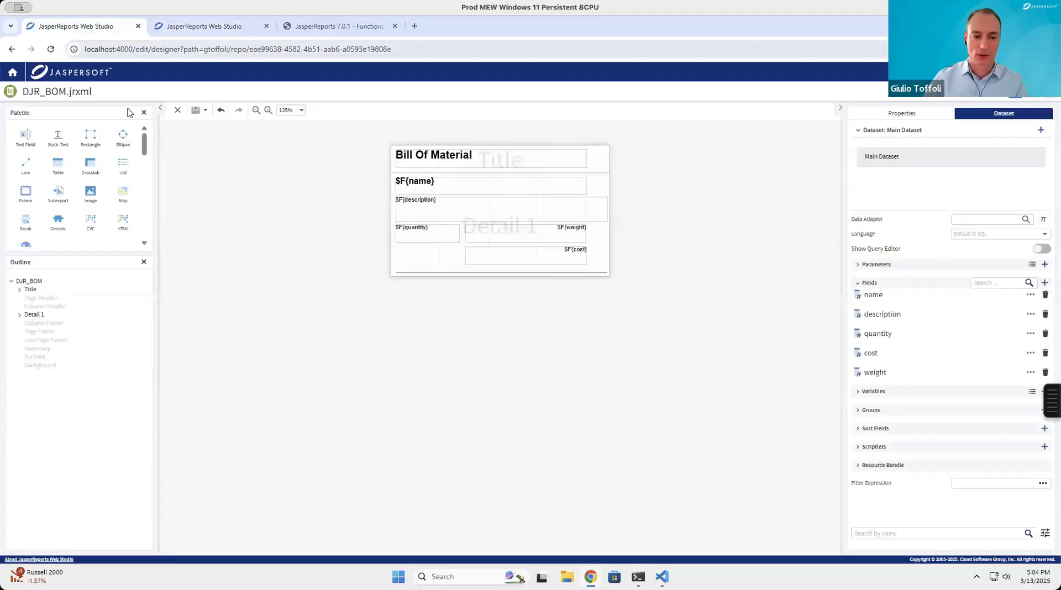
right_click(210, 22)
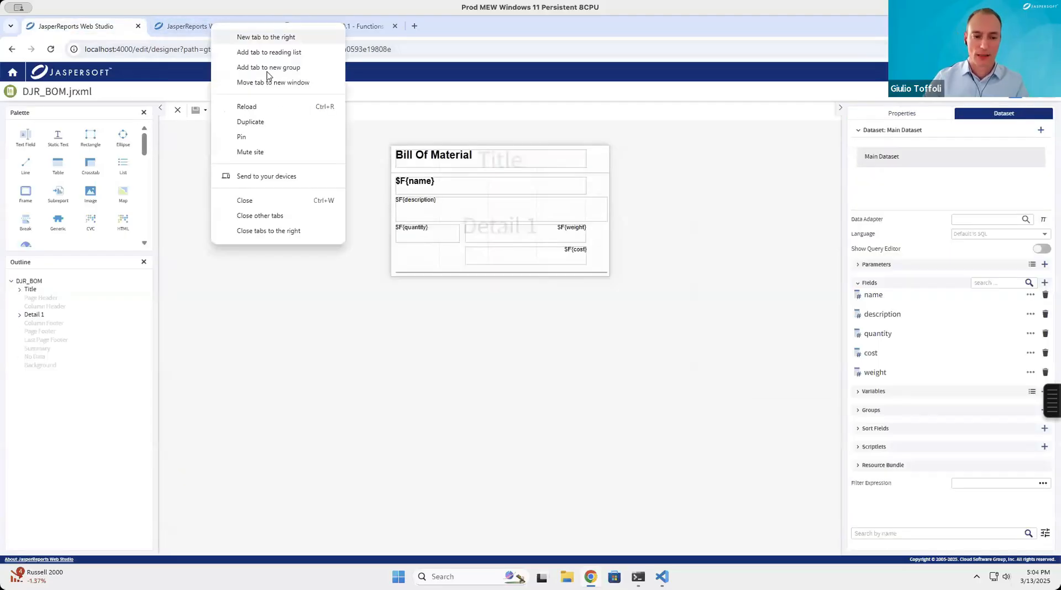
left_click(318, 120)
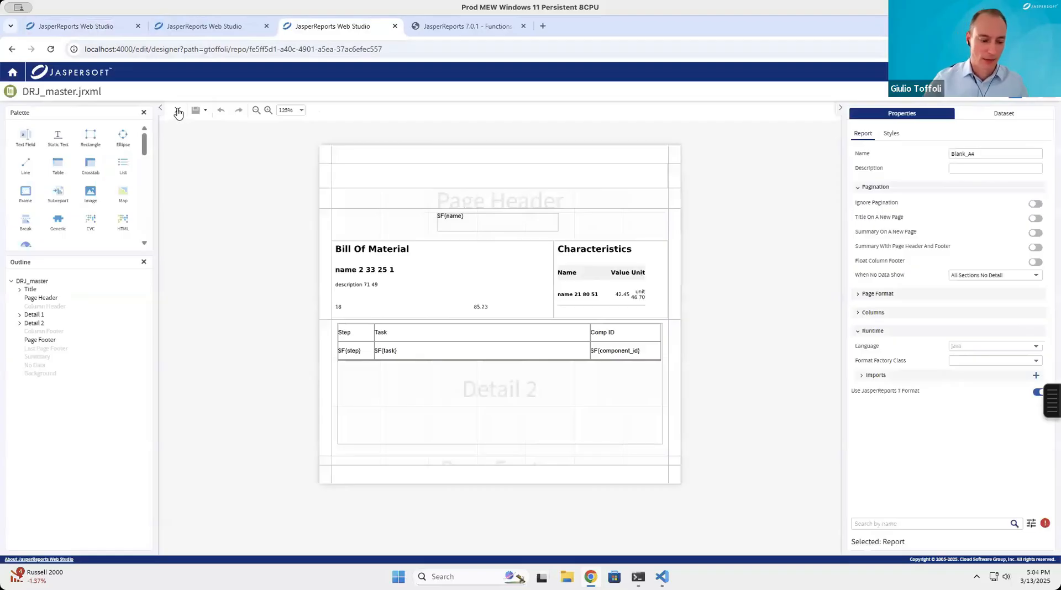
left_click(178, 111)
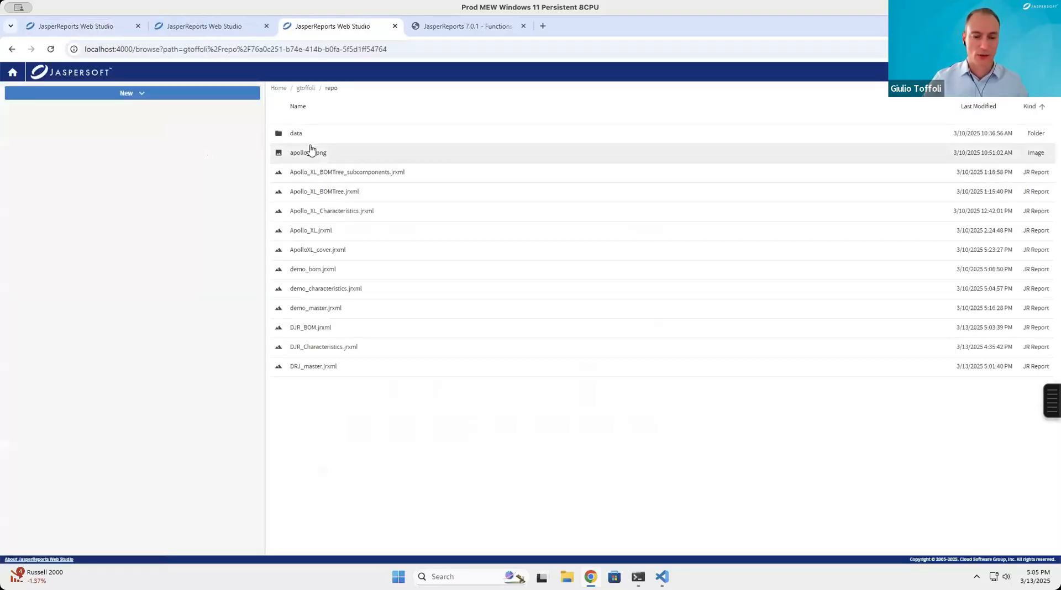
left_click(301, 135)
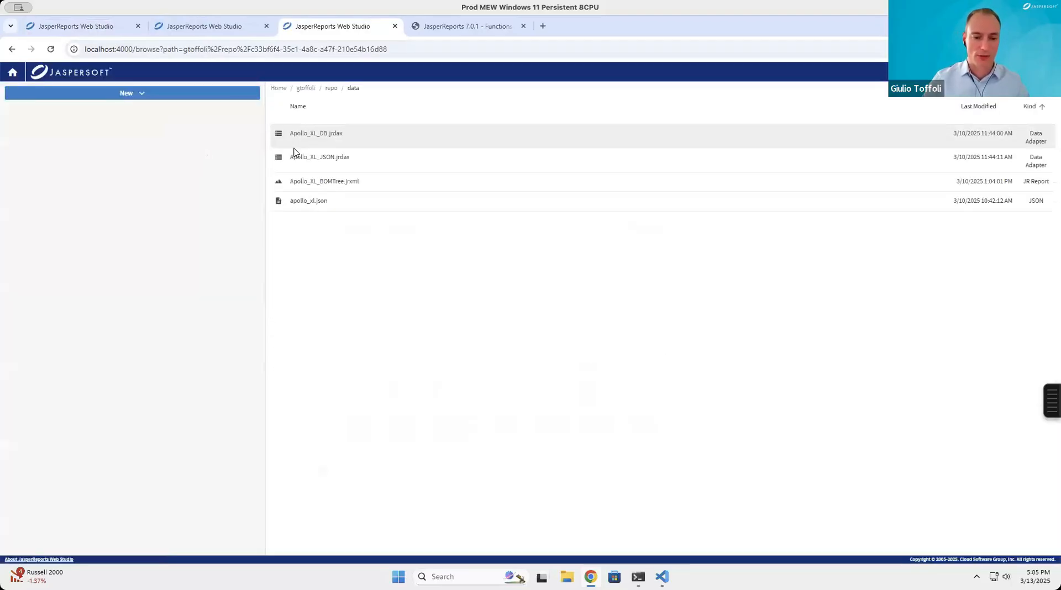
left_click(312, 201)
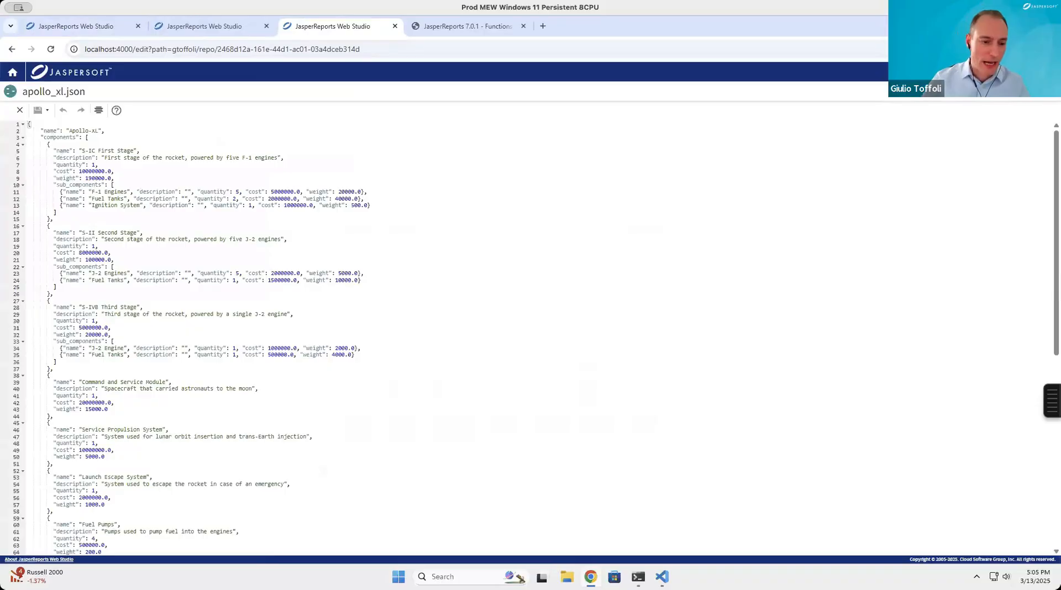
Locate the components array in apollo_xl.json and enter SUB_DATA_SOURCE("component") as the Bill Of Material subreport's Datasource expression in DRJ_master.jrxml.
left_click_drag(43, 132, 53, 295)
left_click(63, 132)
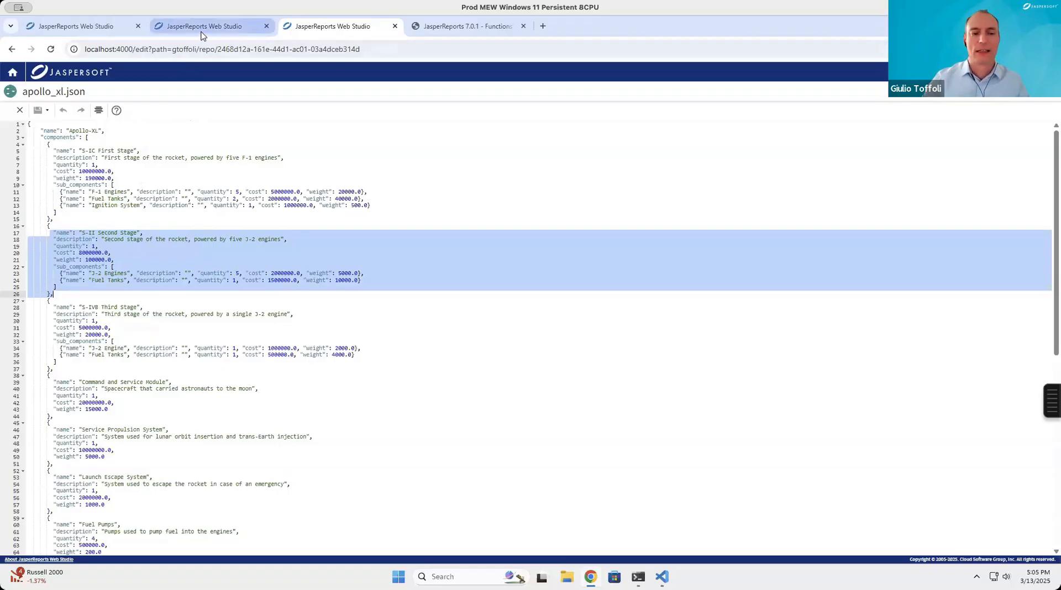
double_click(60, 137)
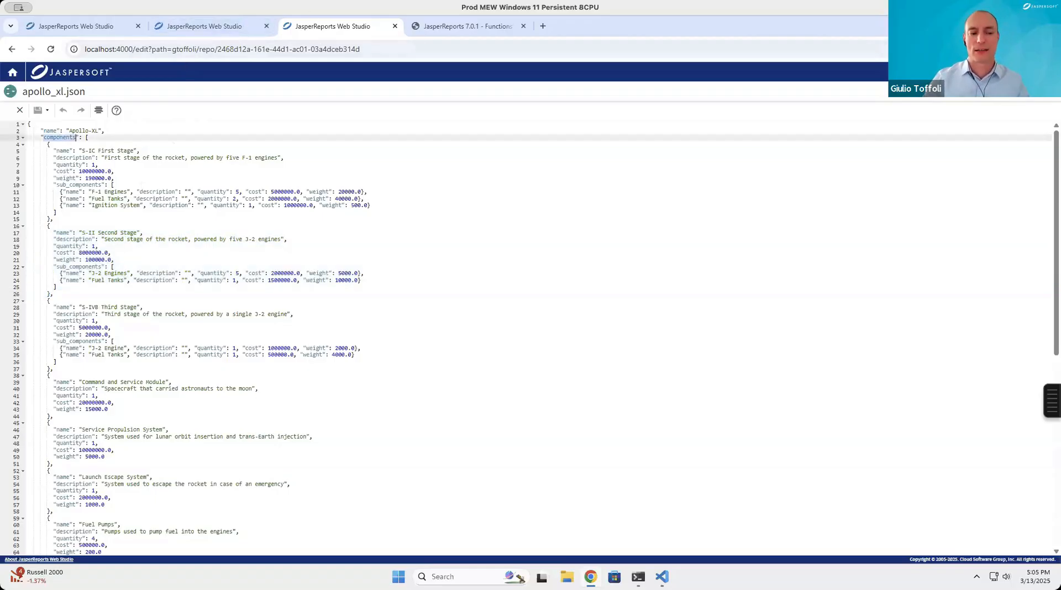
left_click(182, 28)
left_click(902, 282)
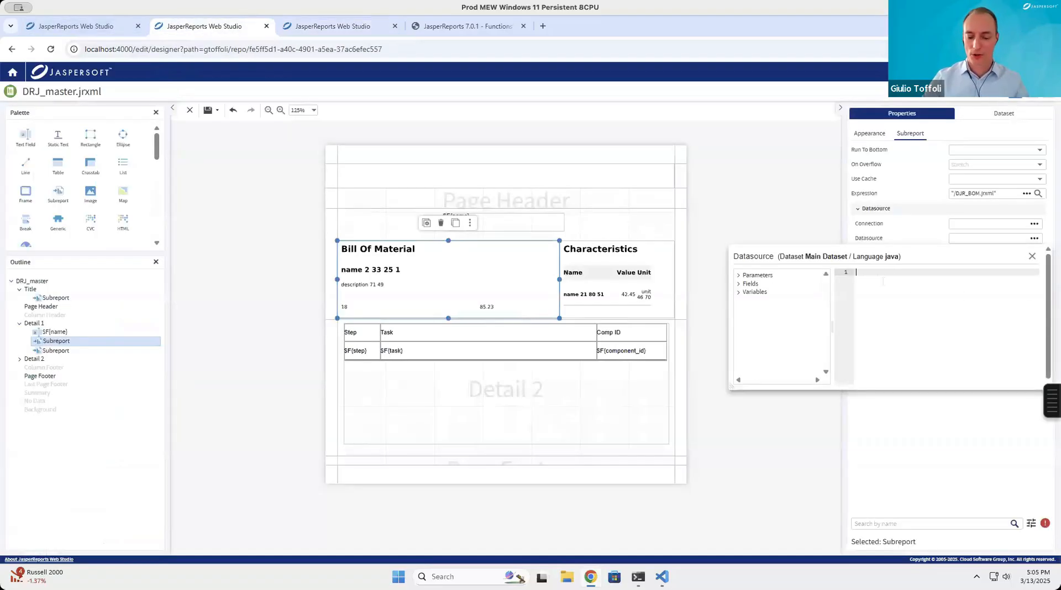
type("SUB_DATA_SOURCE")
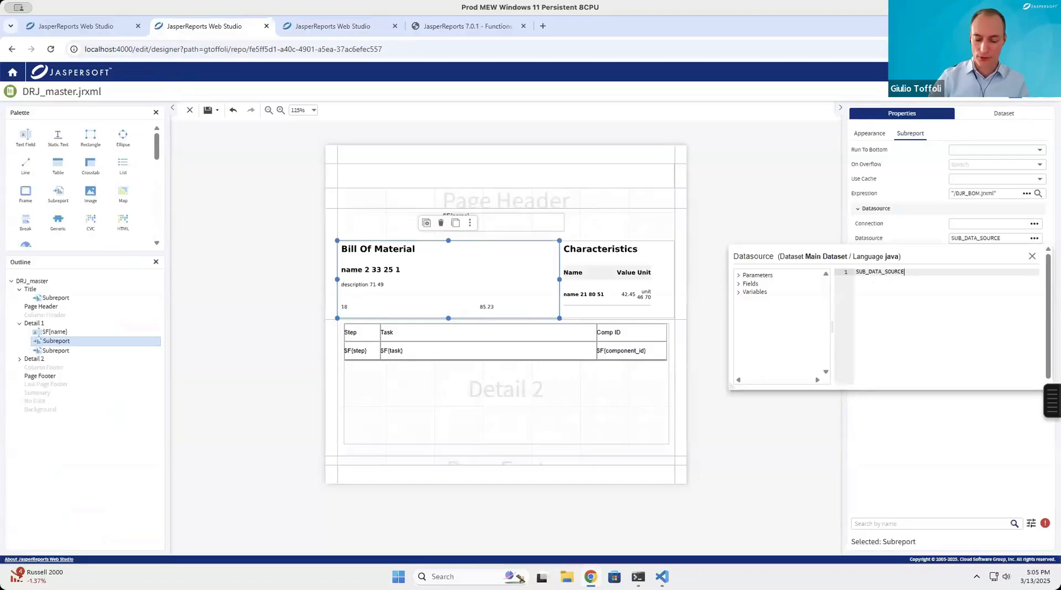
type("()")
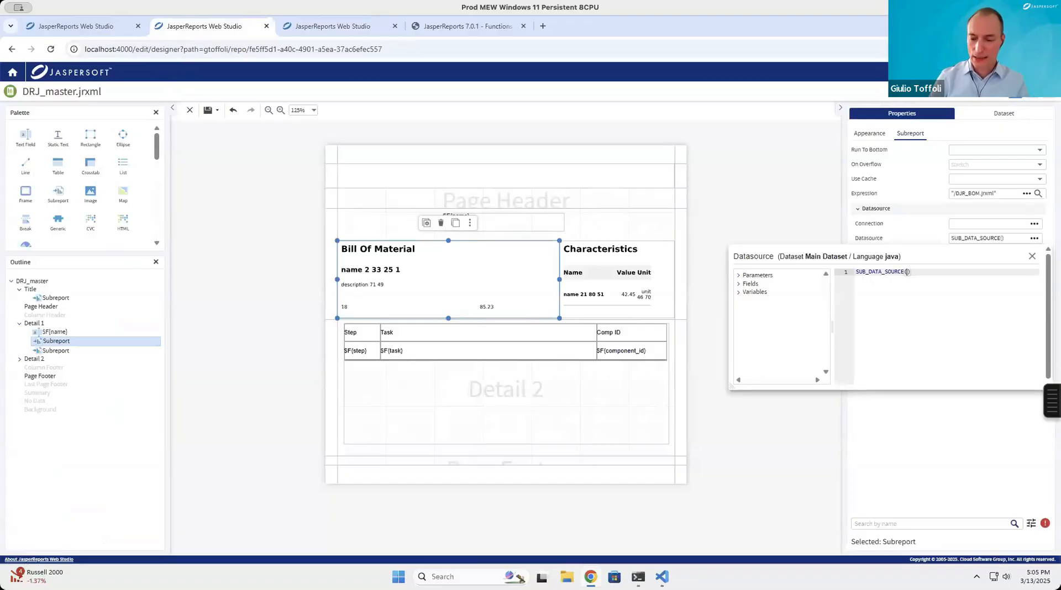
type("\"")
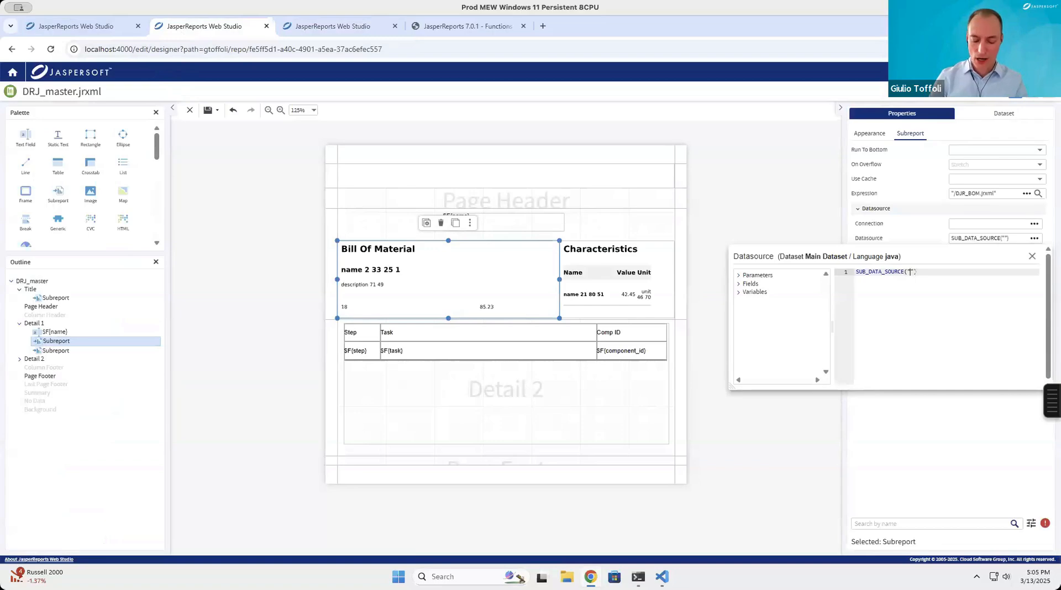
type("component")
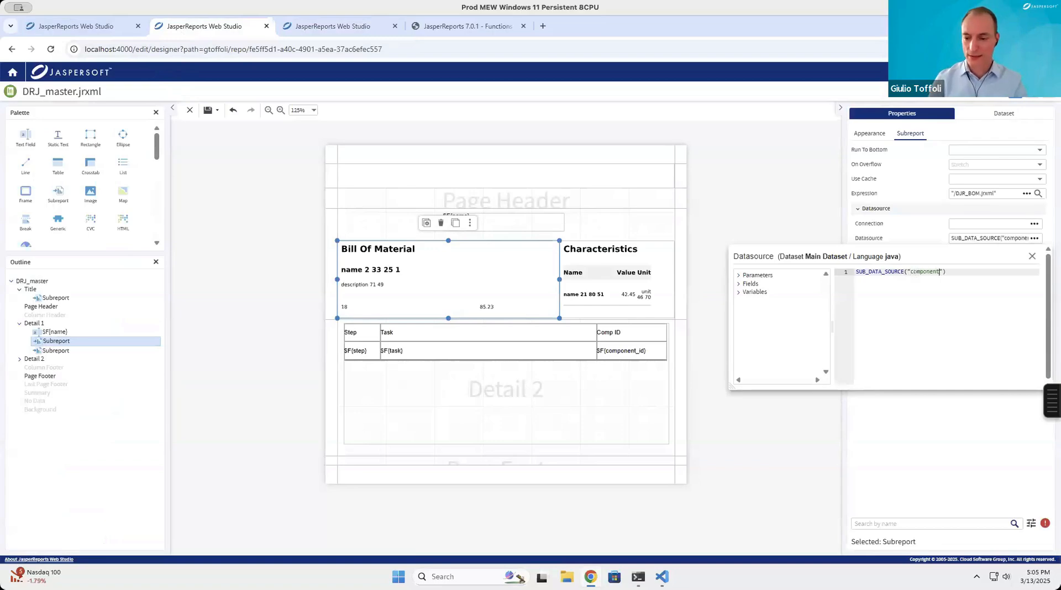
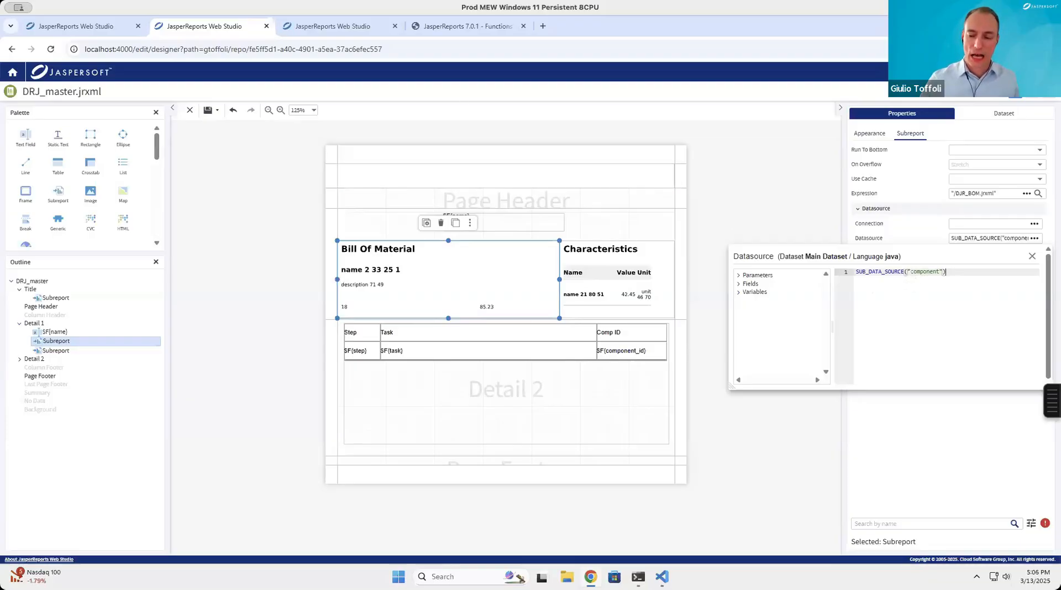
Compare the select expression in the Datasource with the name and description keys of the component entries in apollo_xl.json.
left_click_drag(909, 271, 939, 271)
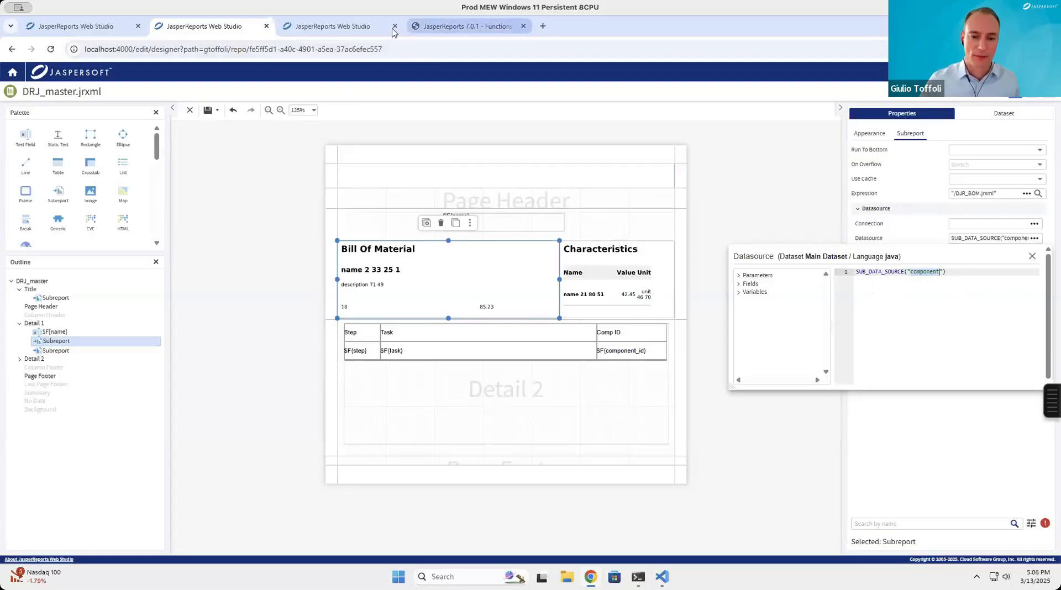
left_click(359, 30)
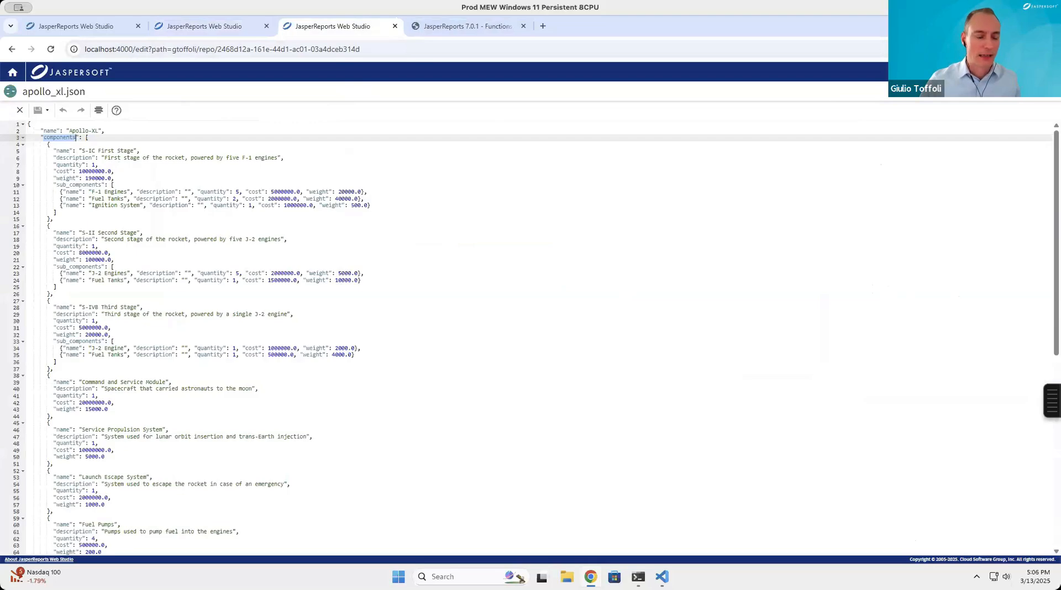
double_click(63, 151)
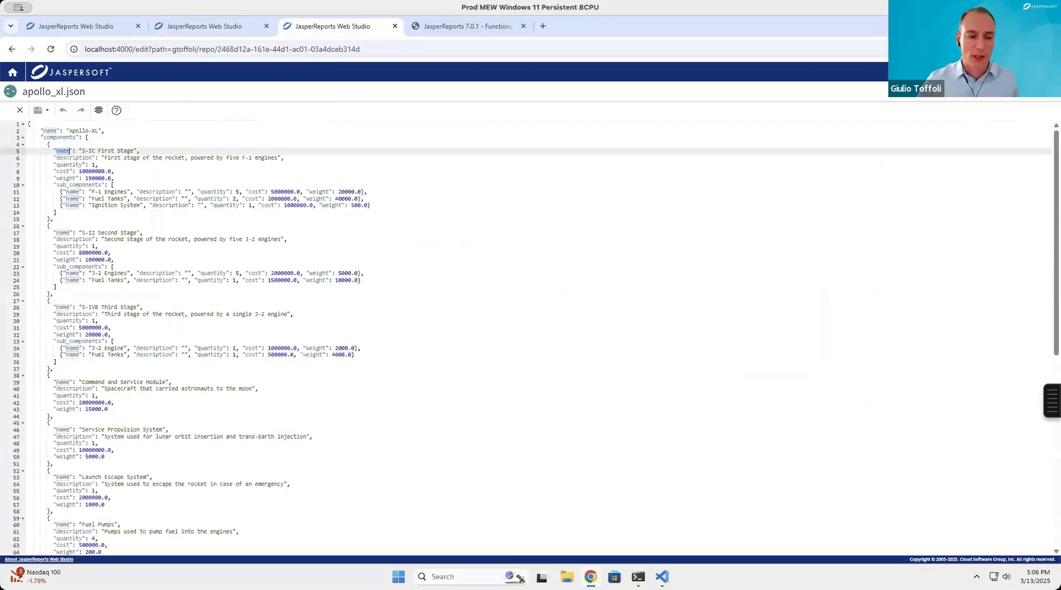
double_click(66, 158)
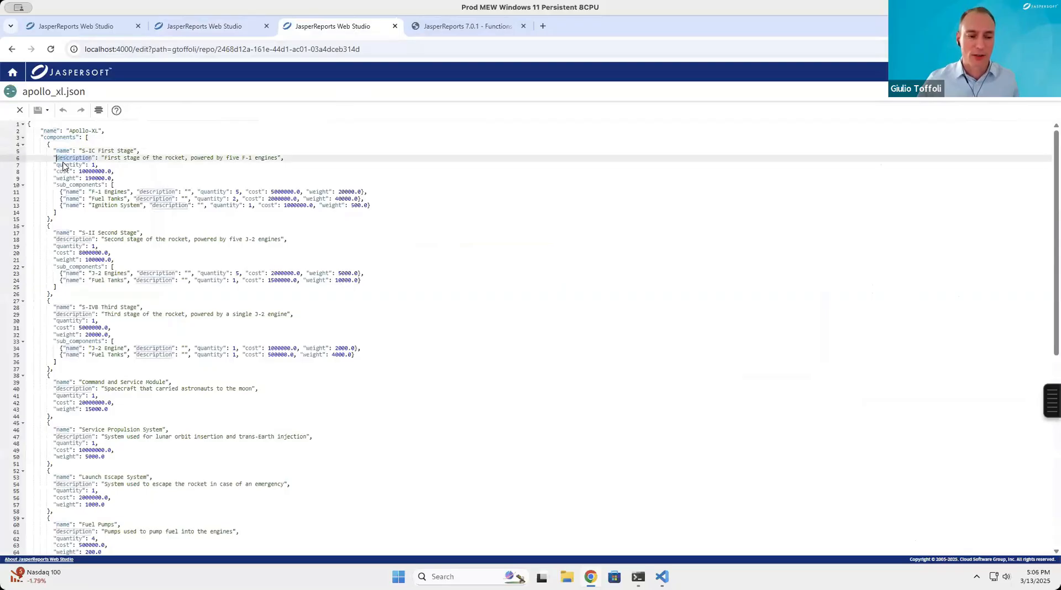
left_click(188, 30)
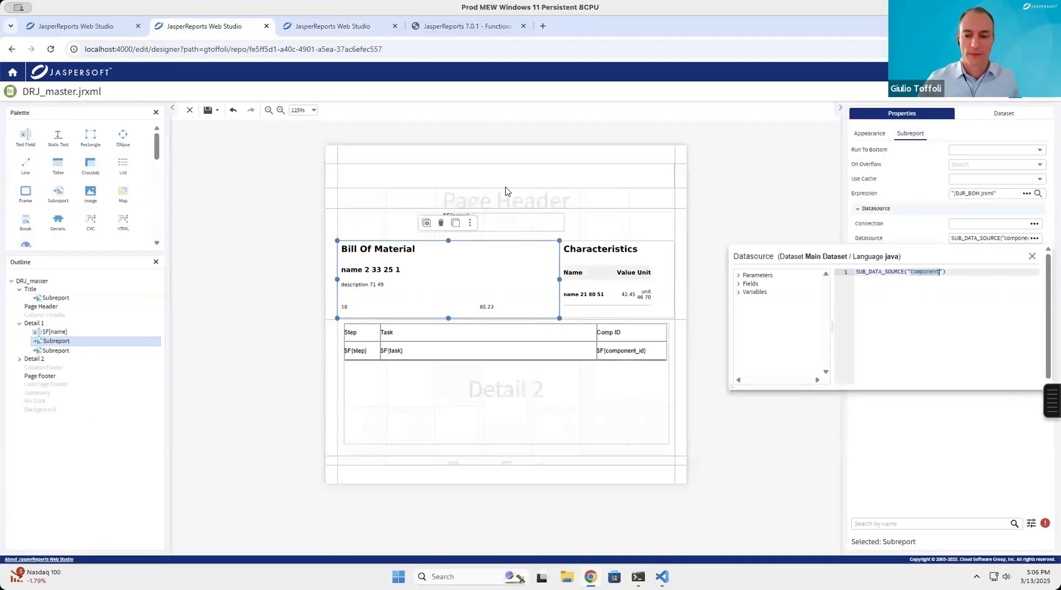
Close the expression editor, save DRJ_master.jrxml, and preview page 2 of the report.
left_click(1033, 258)
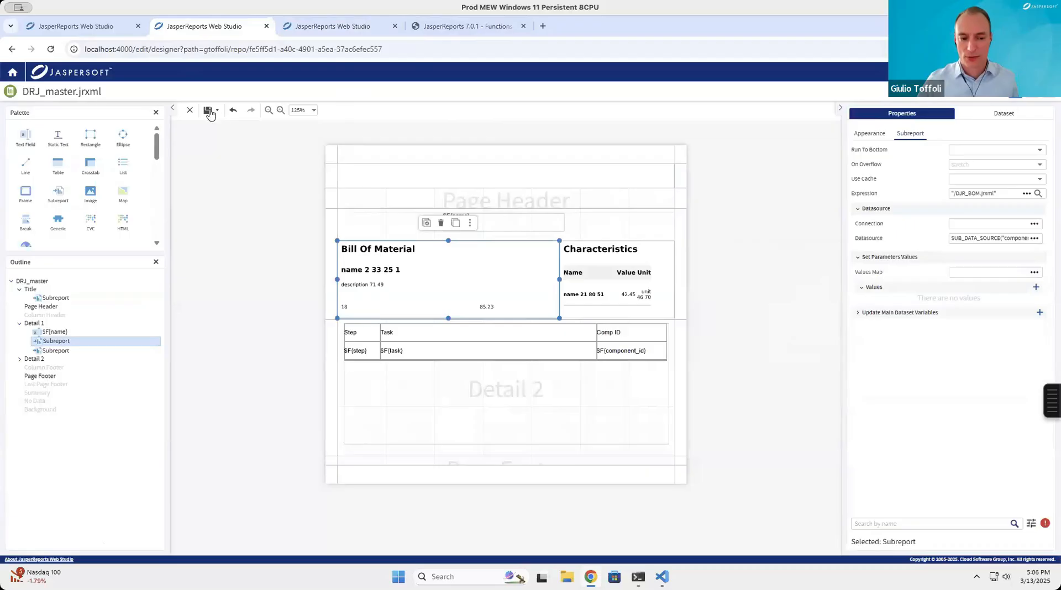
left_click(208, 111)
left_click(1048, 91)
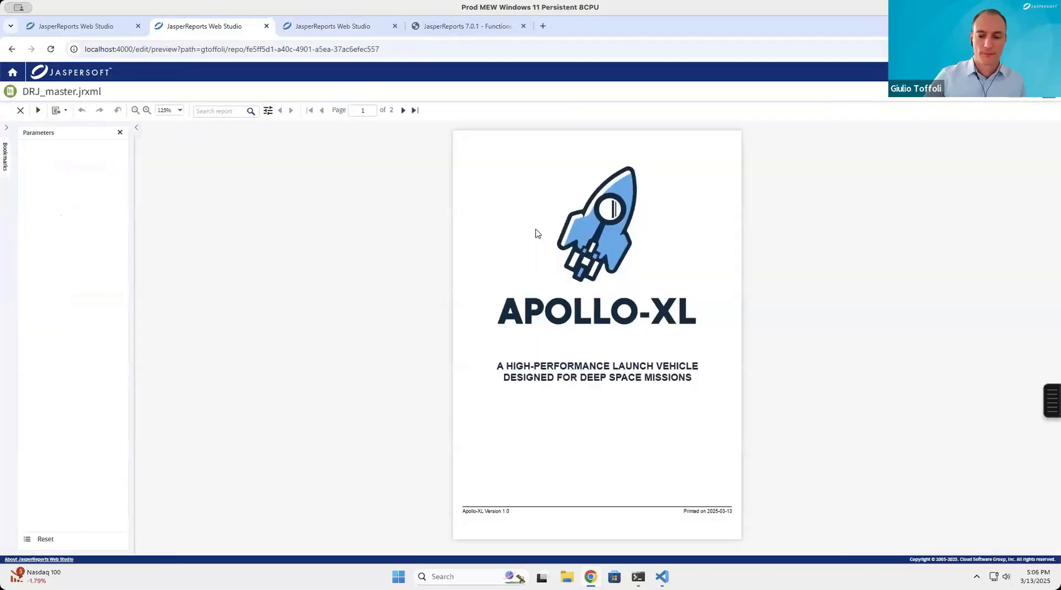
left_click(403, 110)
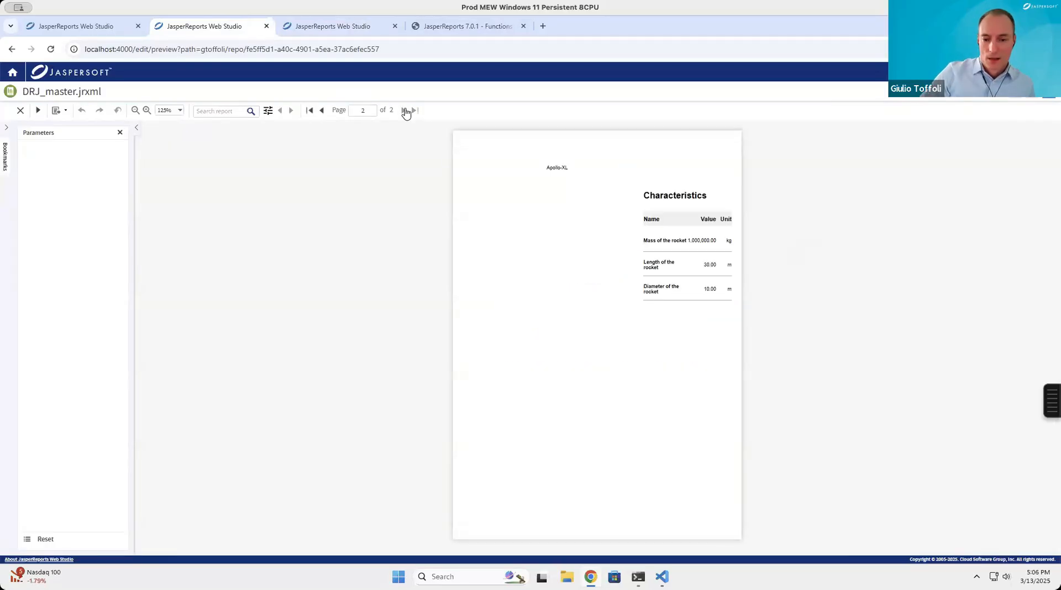
Correct the Bill Of Material subreport's Datasource expression to SUB_DATA_SOURCE("components"), matching the key in apollo_xl.json, and save the report.
left_click(1017, 93)
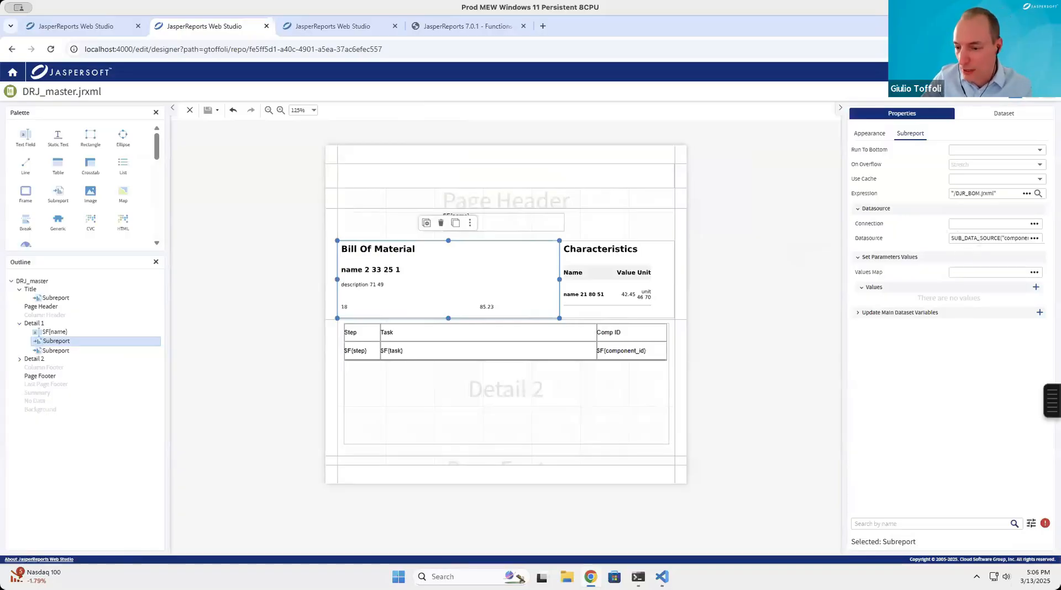
double_click(1014, 239)
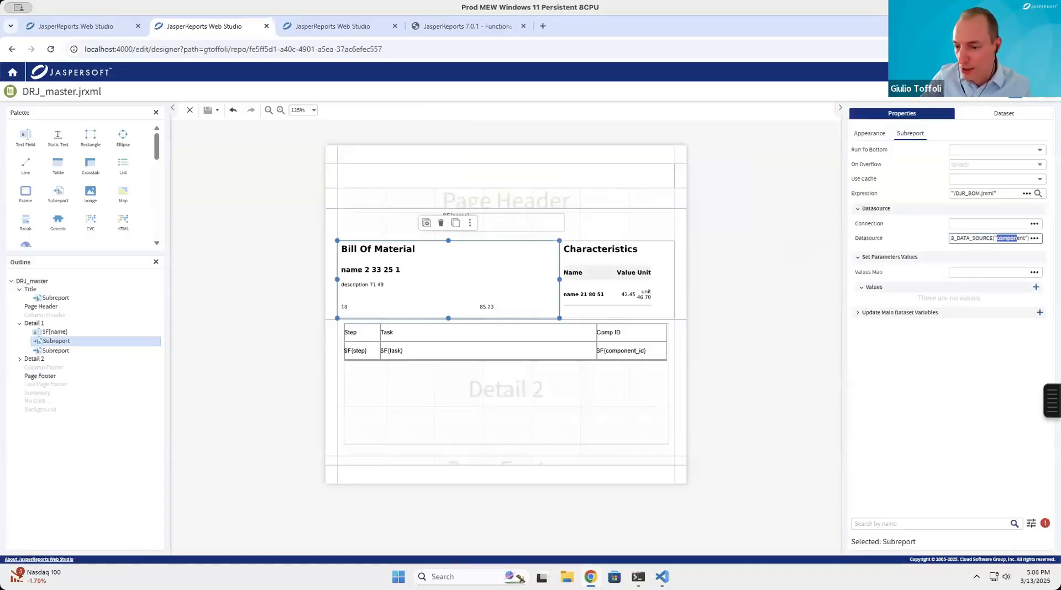
left_click(1019, 239)
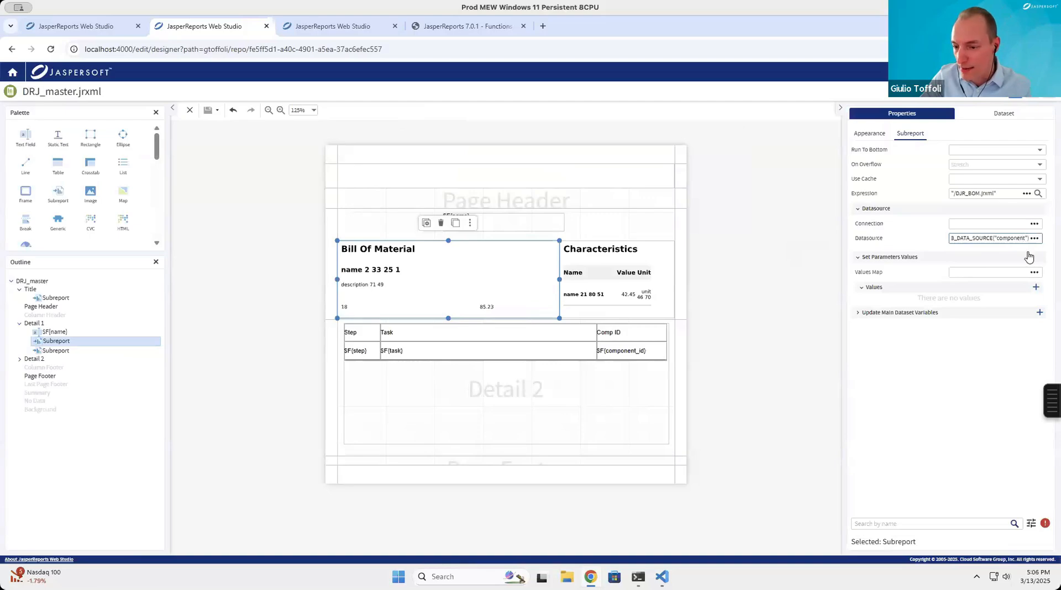
left_click(345, 27)
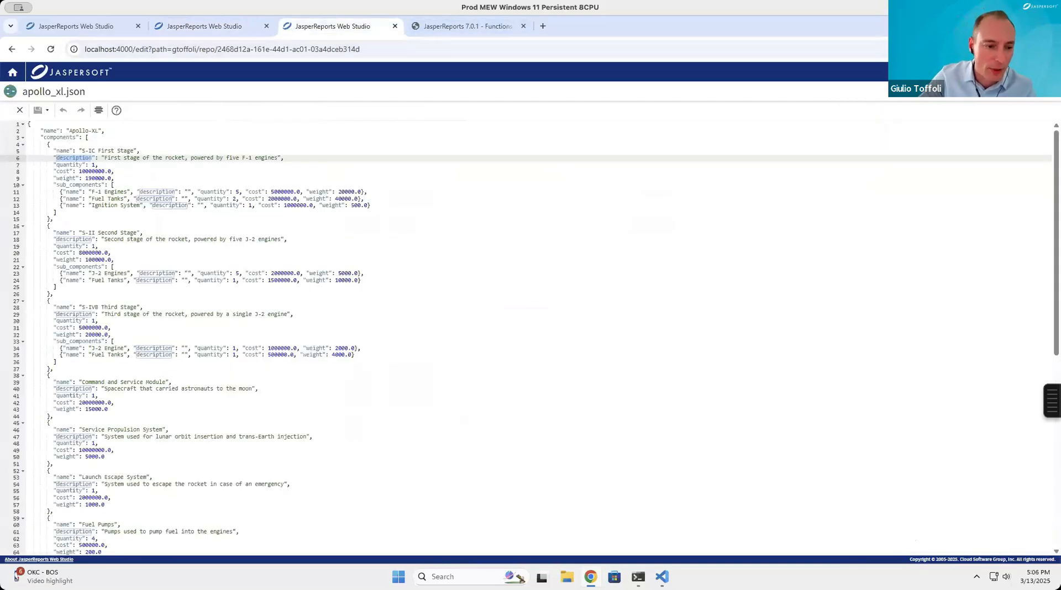
double_click(60, 137)
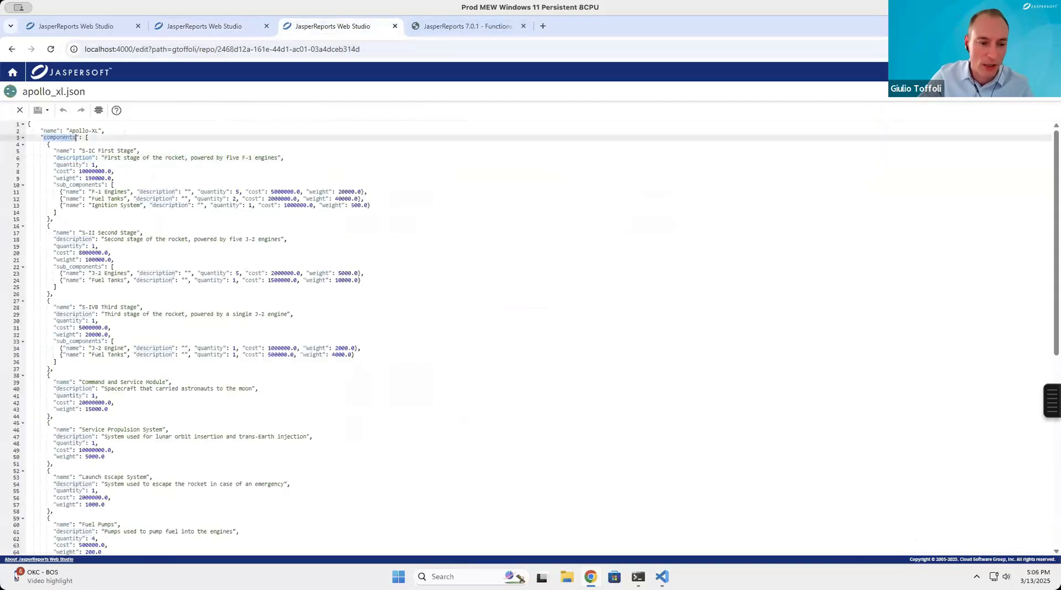
left_click(192, 33)
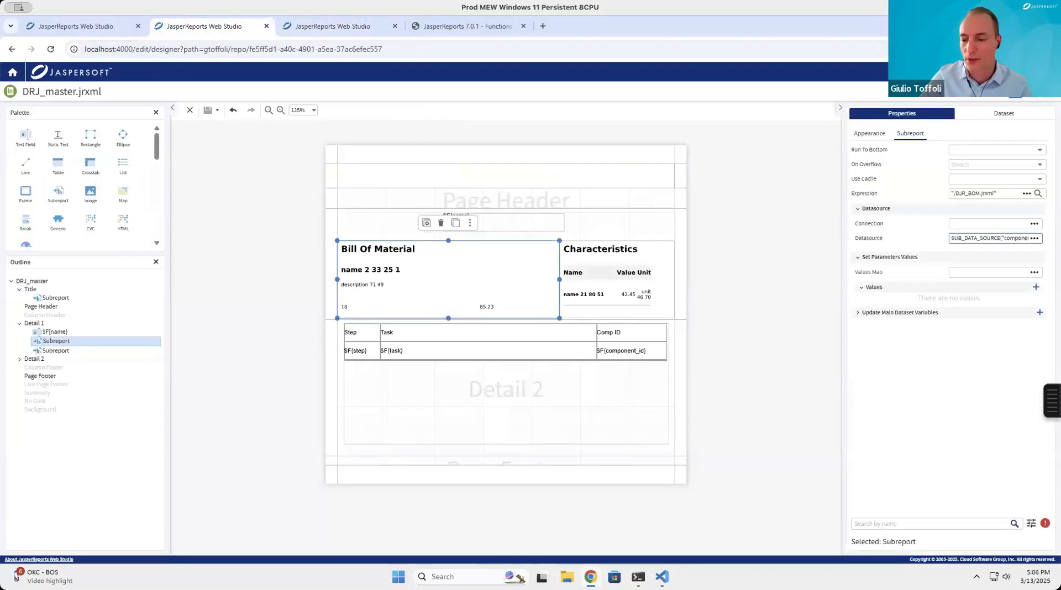
left_click(1034, 238)
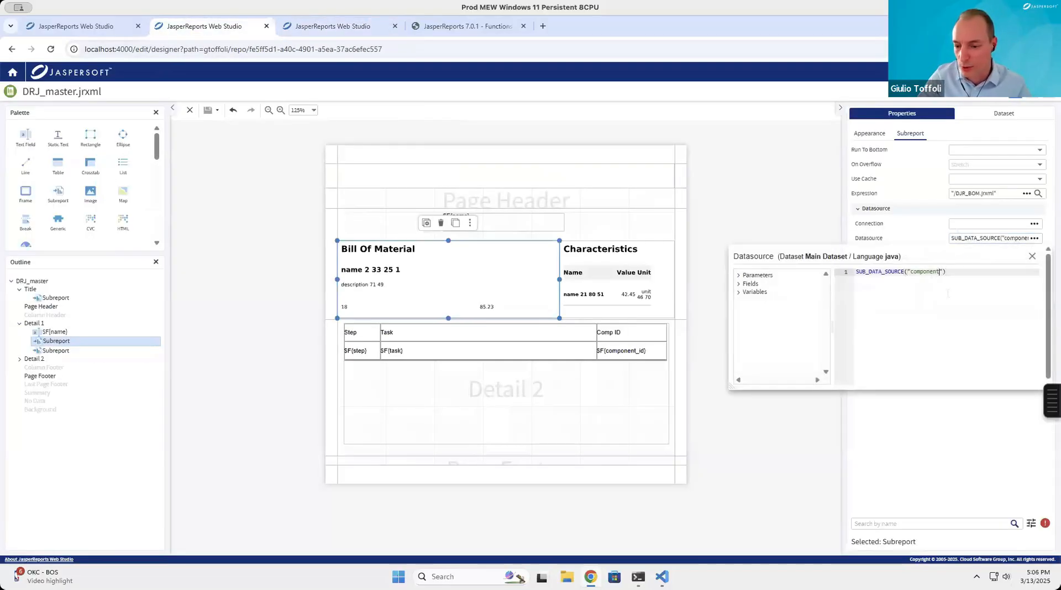
type("s")
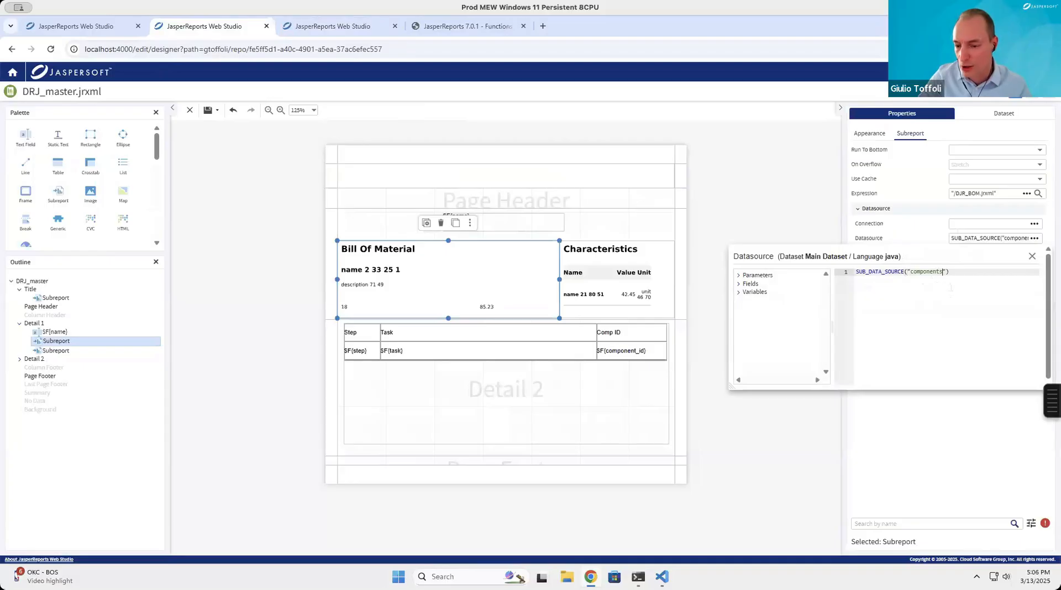
left_click(336, 31)
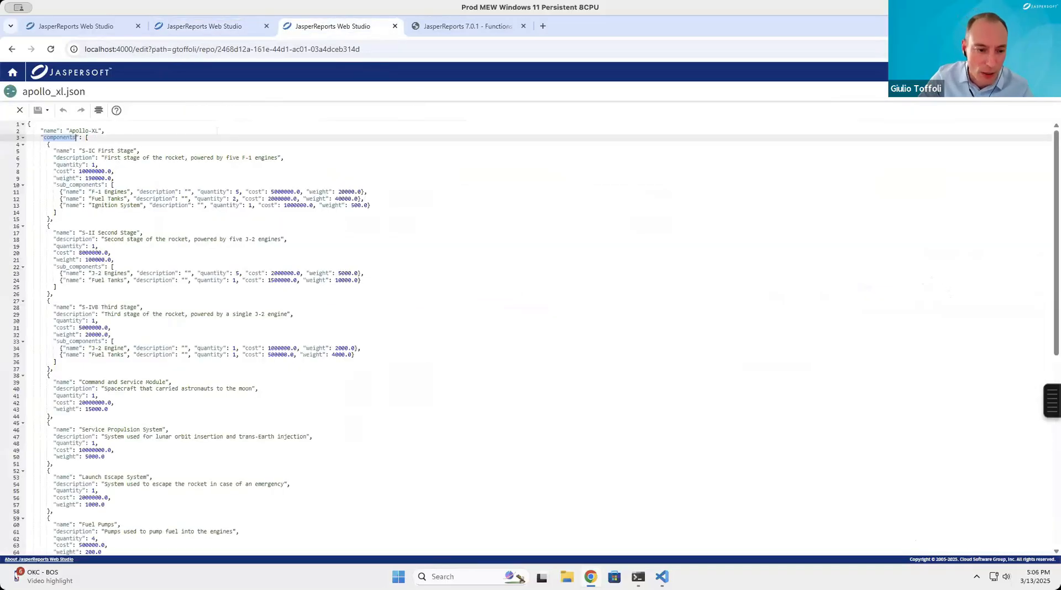
left_click(191, 28)
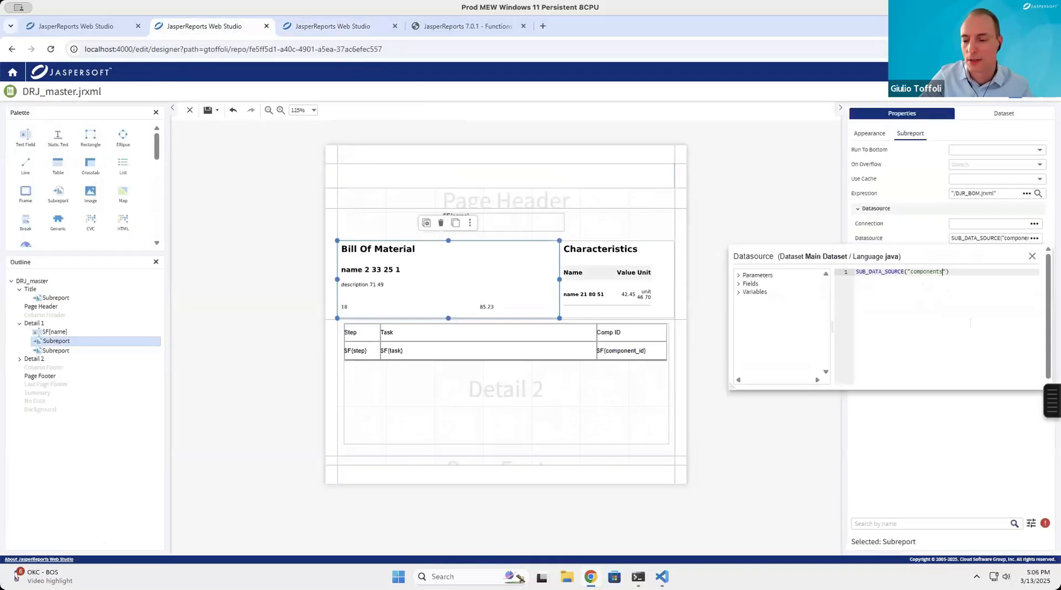
left_click(1032, 256)
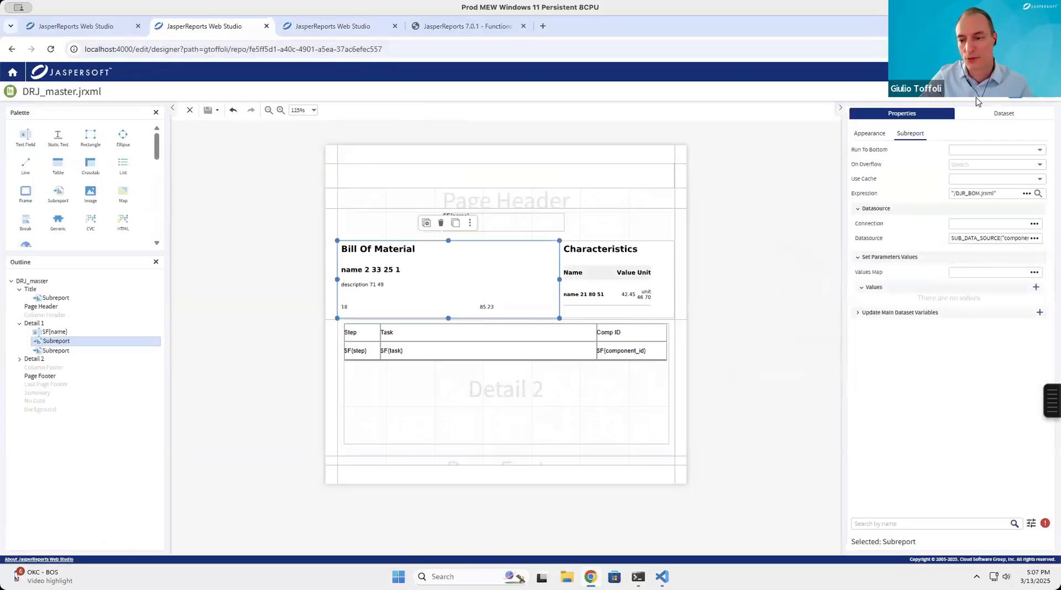
Preview DRJ_master.jrxml and examine the Bill Of Material stage names and descriptions on page 2.
left_click(1048, 91)
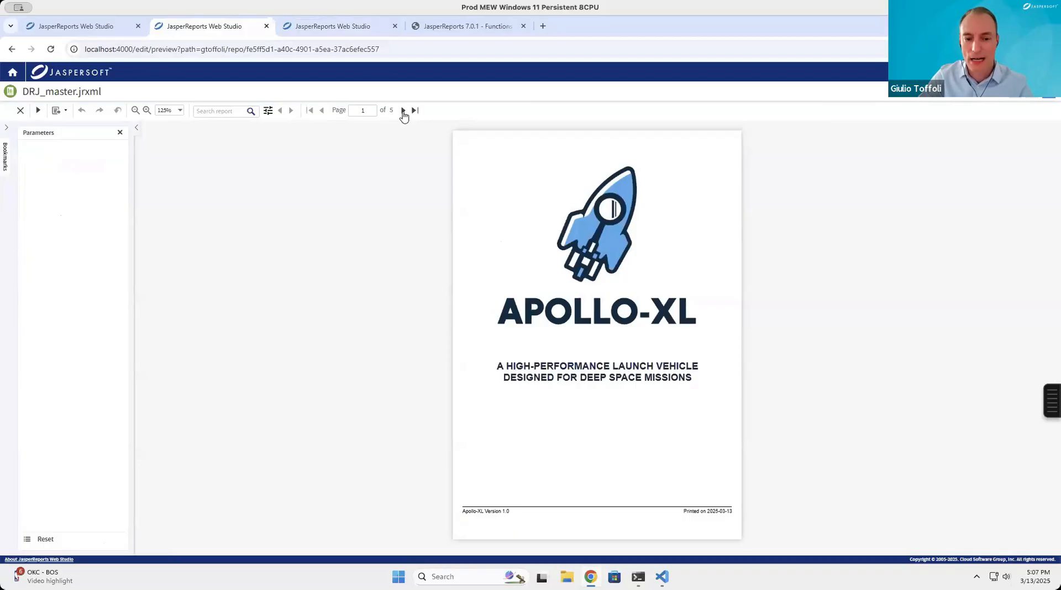
left_click(402, 111)
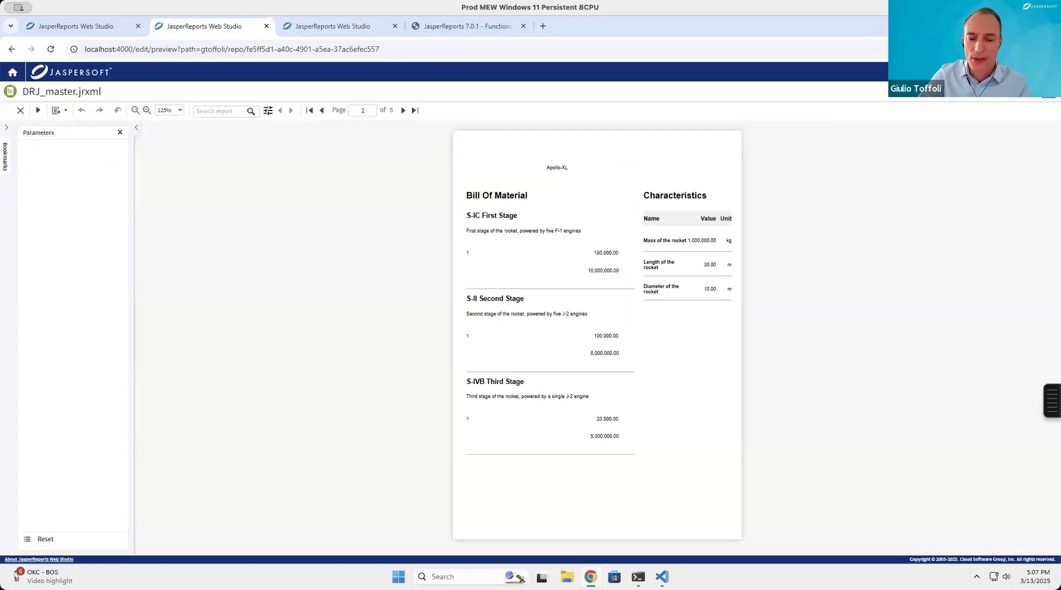
left_click_drag(486, 231, 572, 231)
left_click_drag(484, 299, 531, 314)
left_click_drag(475, 396, 550, 403)
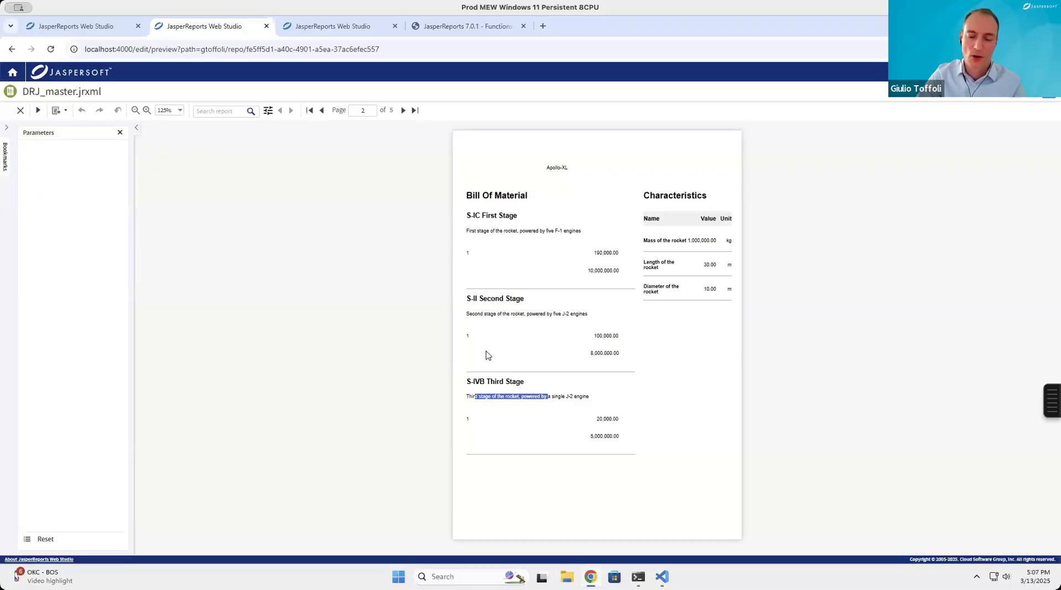
left_click_drag(570, 260, 502, 231)
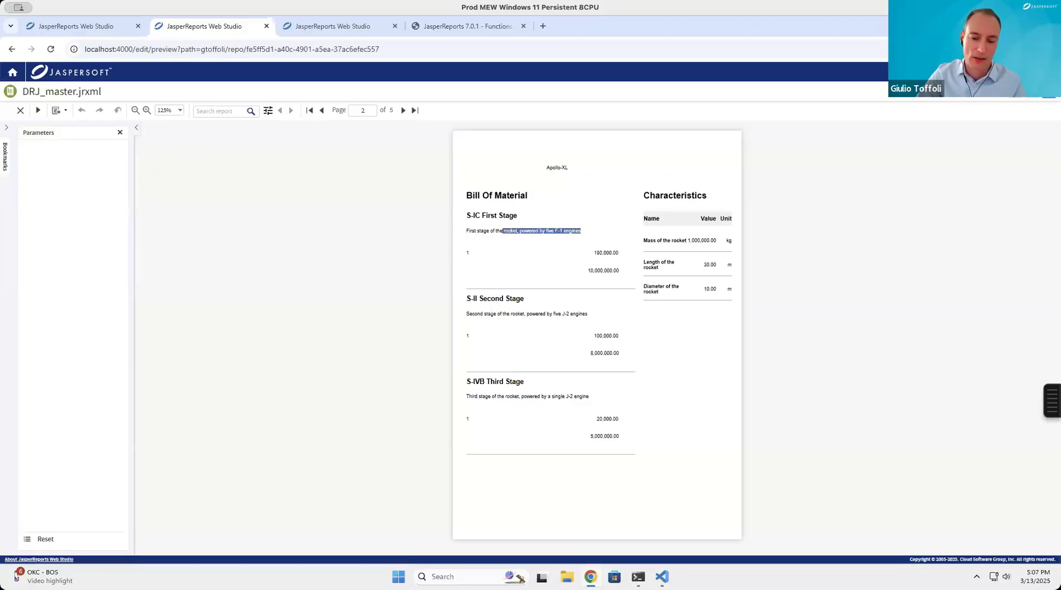
left_click_drag(493, 313, 564, 314)
left_click_drag(500, 384, 535, 395)
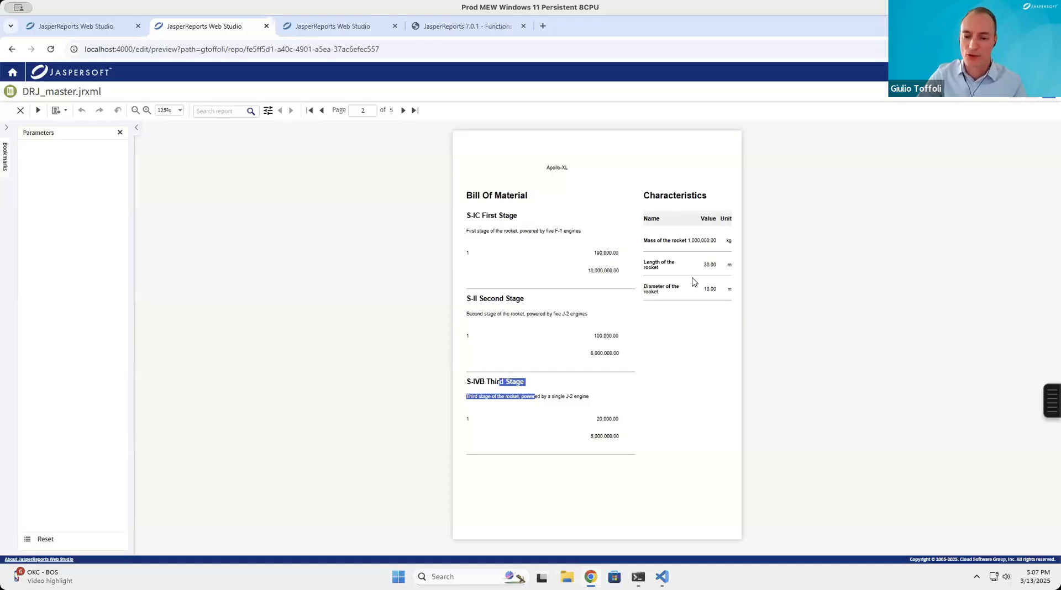
Return to the design, copy the Bill Of Material subreport's Datasource expression, and clear the Characteristics subreport's Connection expression.
left_click(1012, 99)
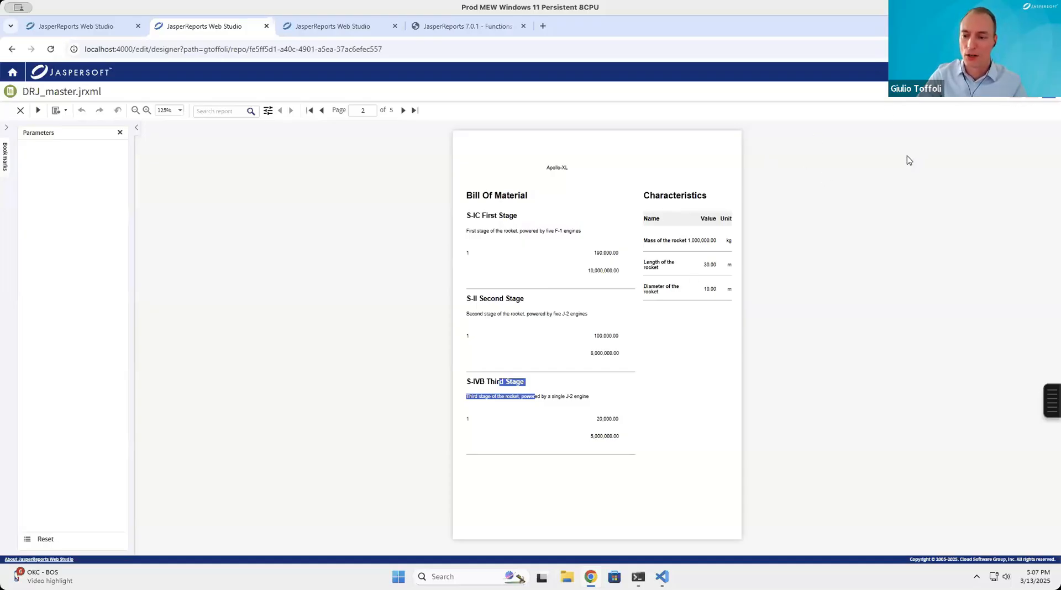
left_click(965, 239)
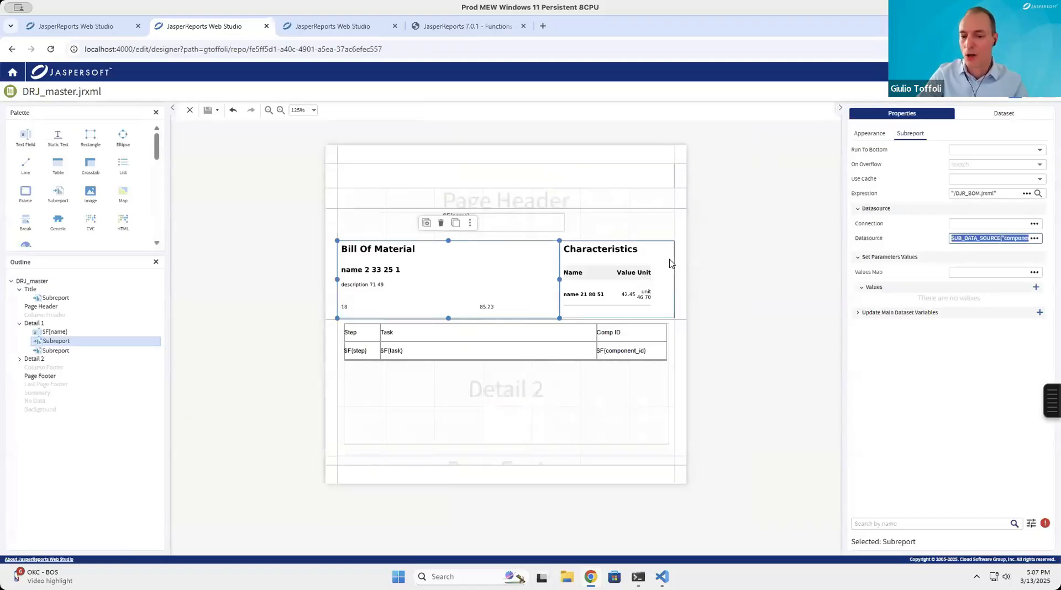
left_click(657, 267)
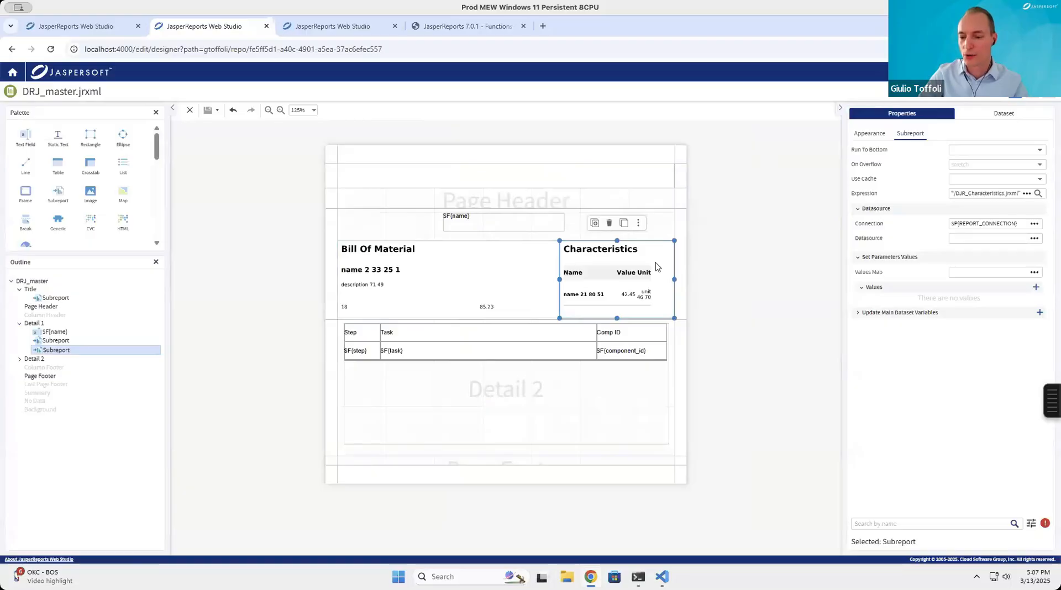
double_click(1003, 224)
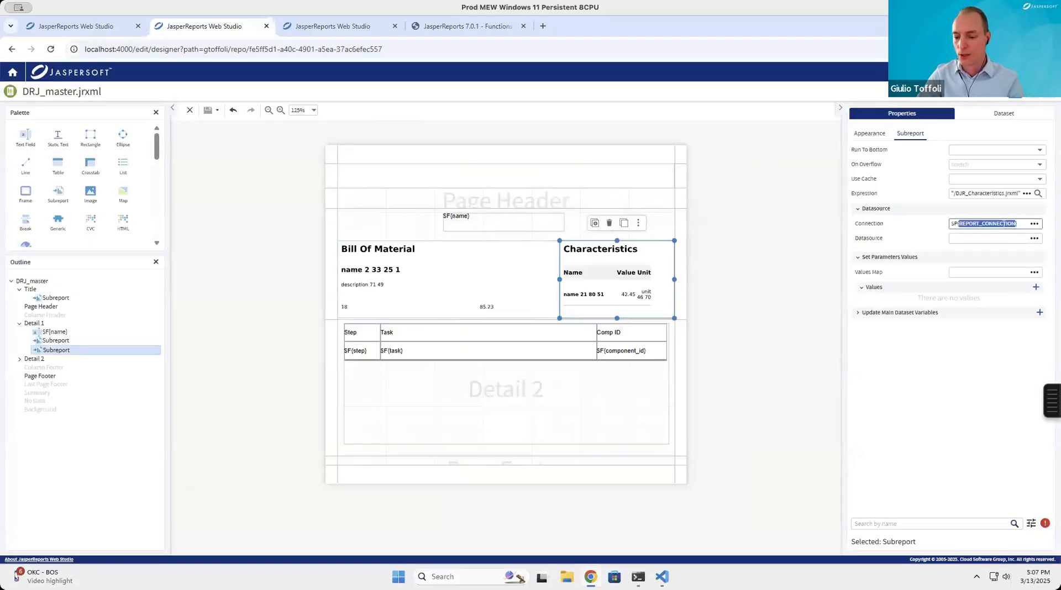
key("BackSpace")
key("BackSpace")
key("BackSpace")
key("BackSpace")
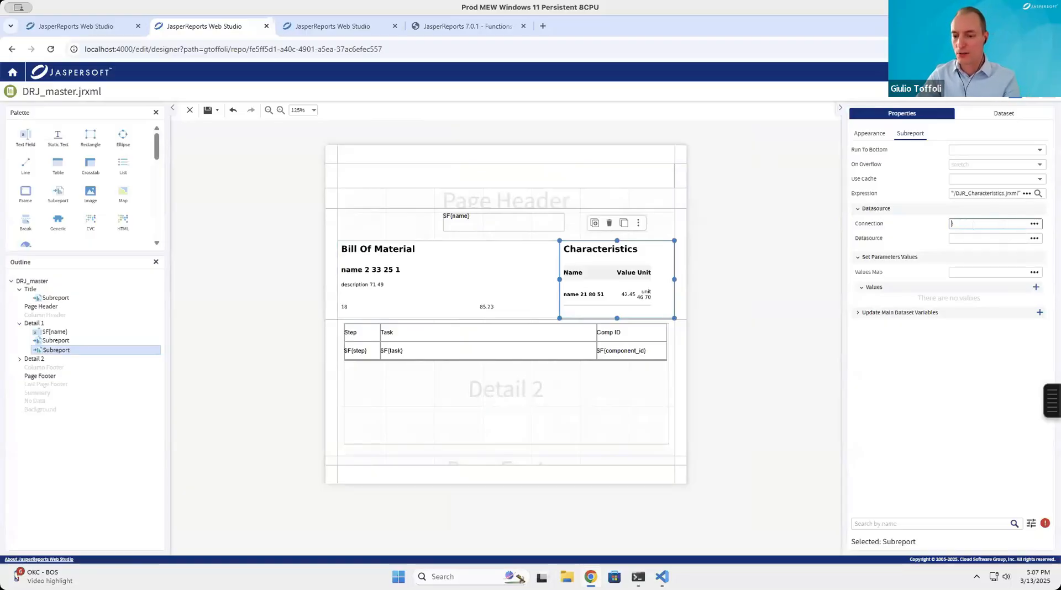
Set the Characteristics subreport's Datasource expression to SUB_DATA_SOURCE("characteristics"), taking the key from apollo_xl.json, and save the report.
left_click(1034, 238)
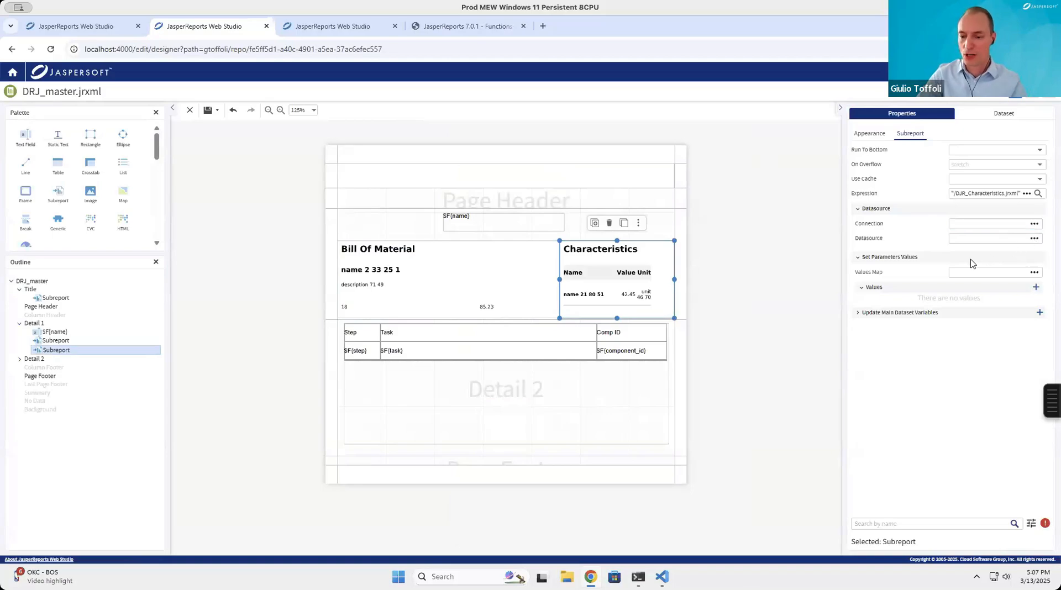
type("SUB_DATA_SOURCE(\"components\")")
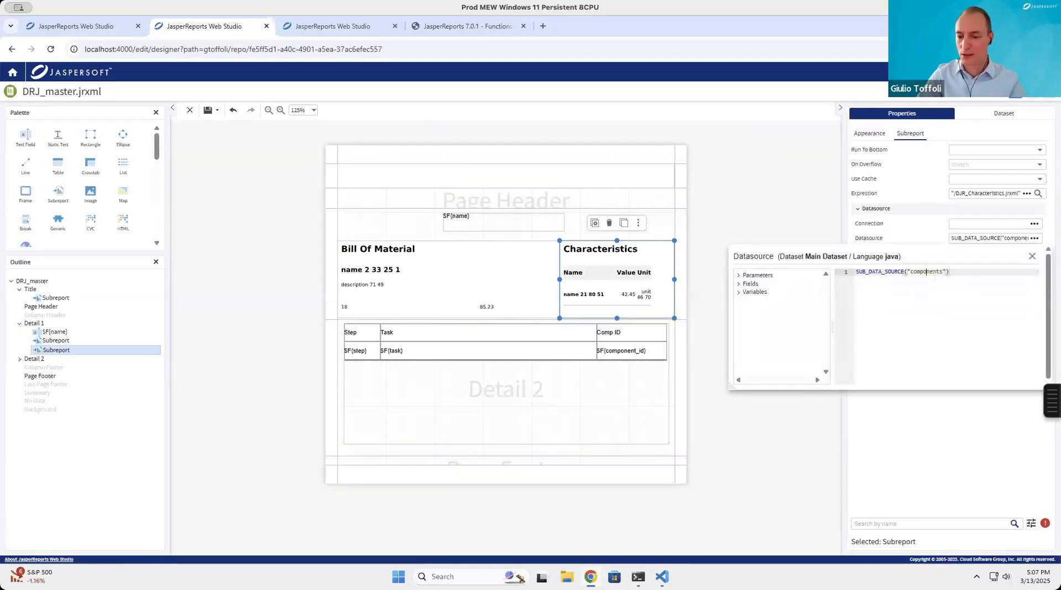
double_click(926, 272)
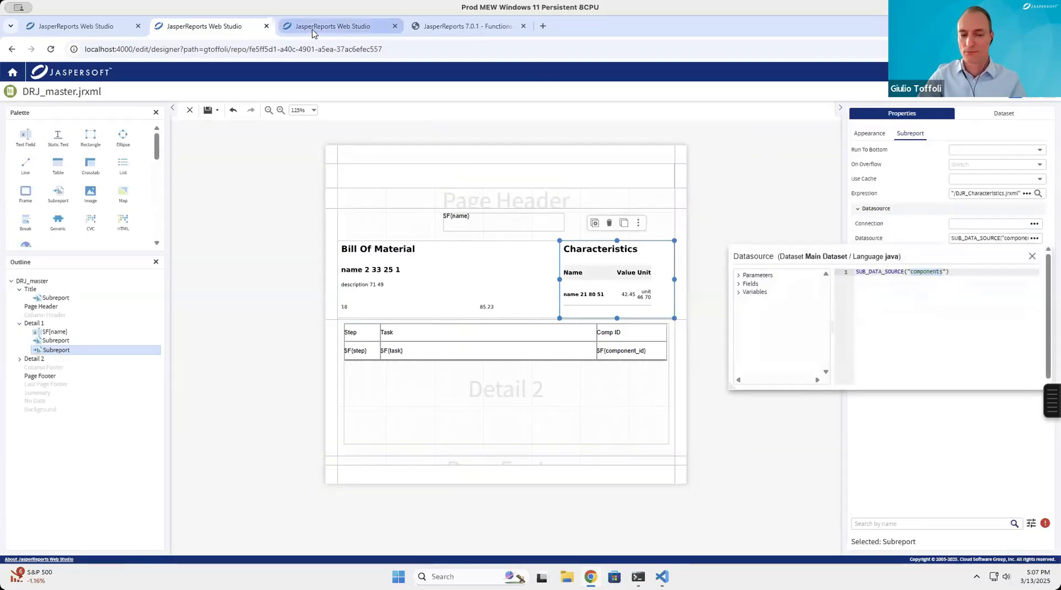
left_click(332, 27)
scroll(260, 281, "down", 6)
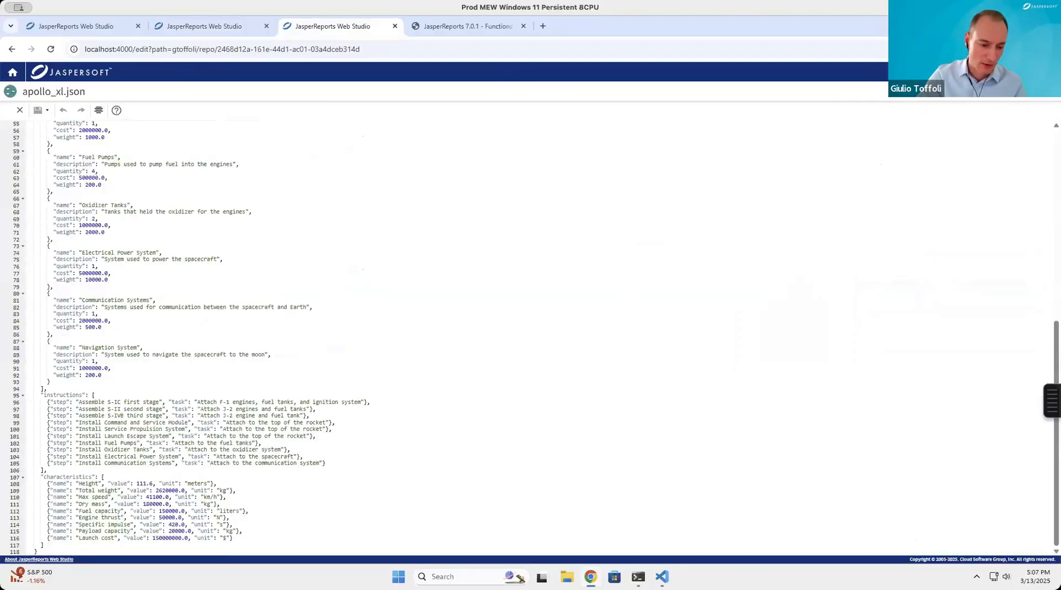
double_click(67, 477)
key("ctrl+c")
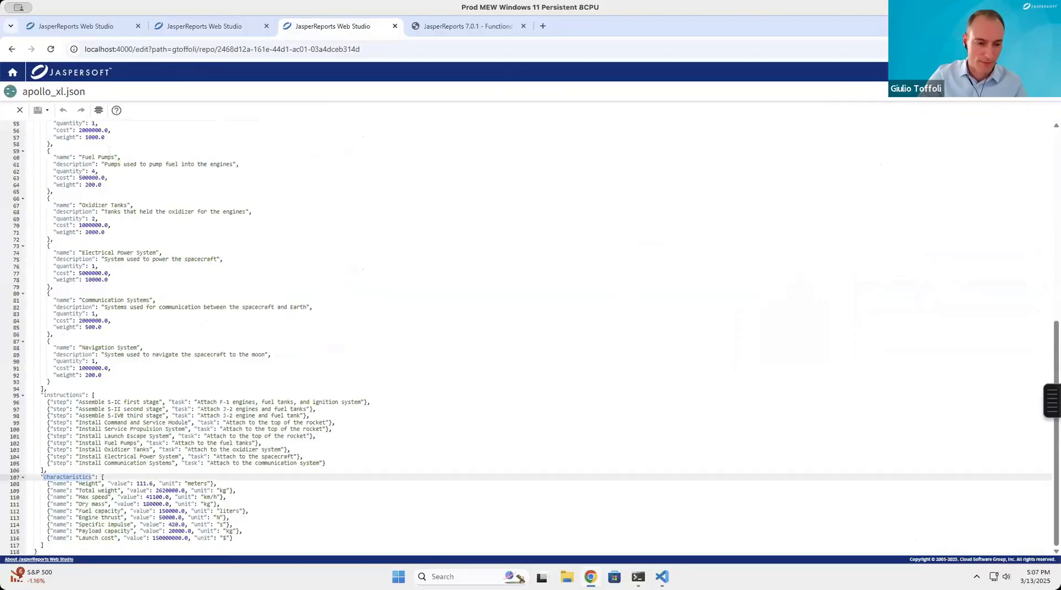
left_click(220, 28)
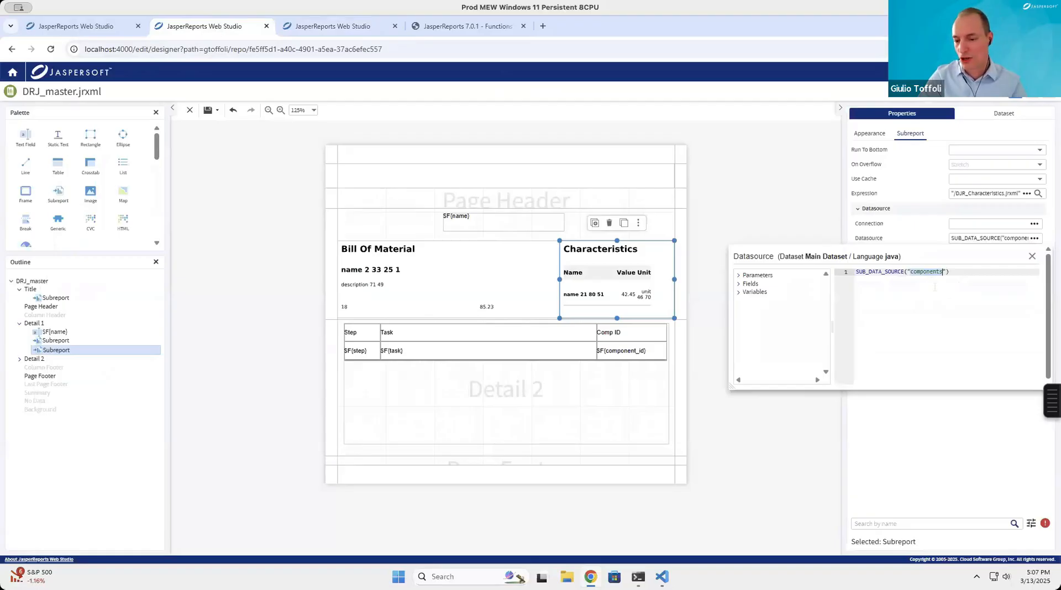
key("ctrl+v")
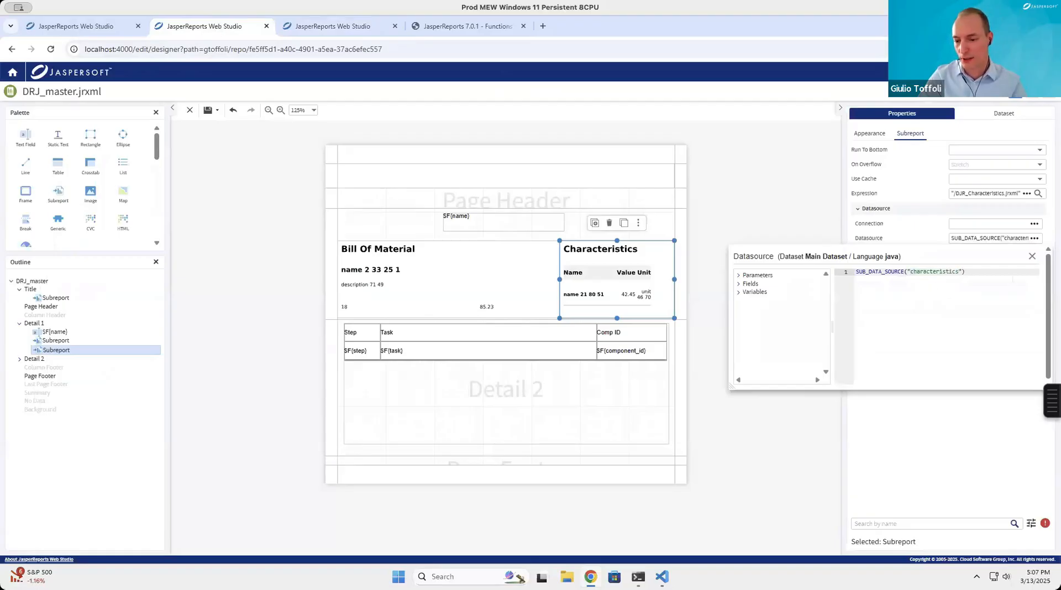
left_click(1031, 256)
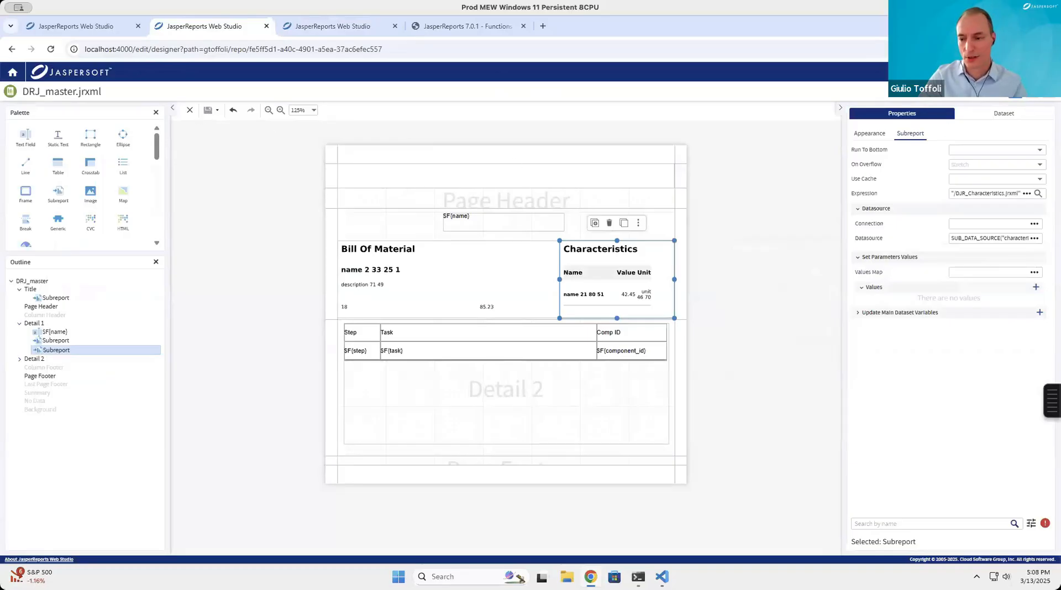
Preview DRJ_master.jrxml, examine the Characteristics table on page 2, and return to the design.
left_click(1048, 91)
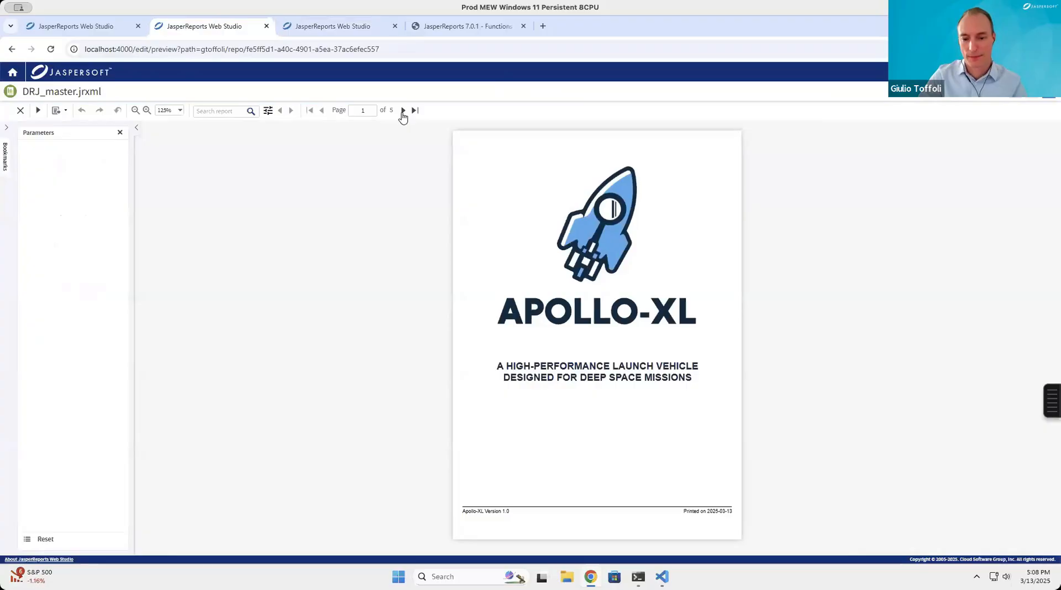
left_click(403, 111)
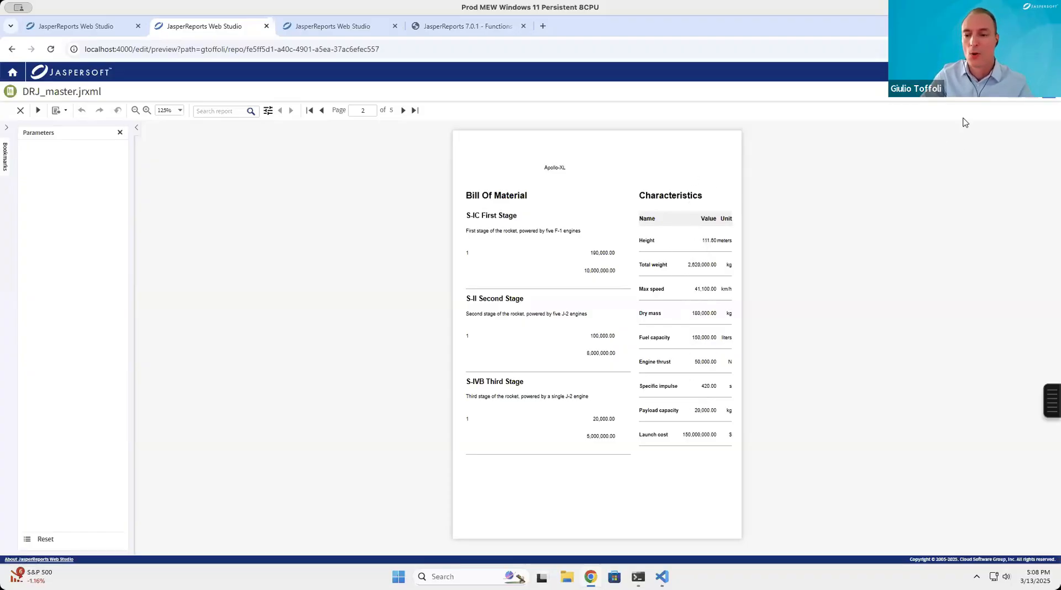
left_click(1016, 101)
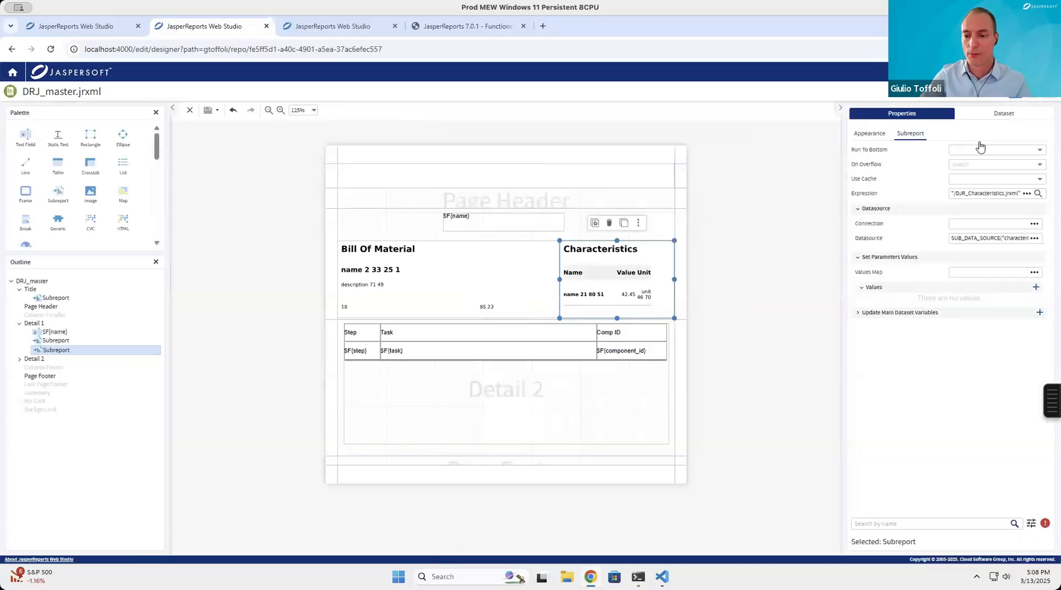
Check the fields of the Instructions dataset and clear the Connection expression of the table in Detail 2.
left_click(527, 407)
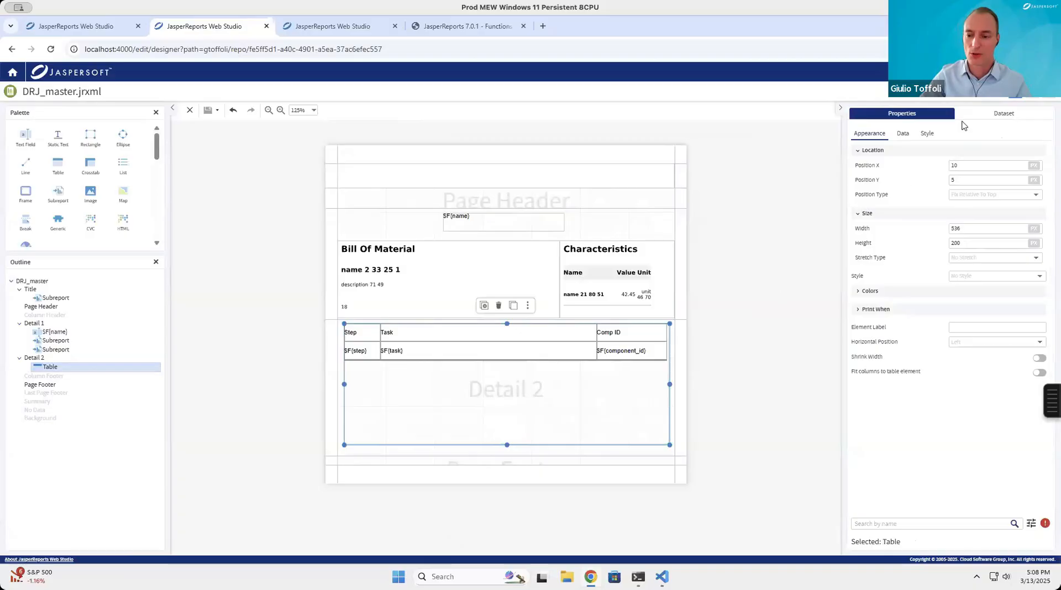
left_click(989, 116)
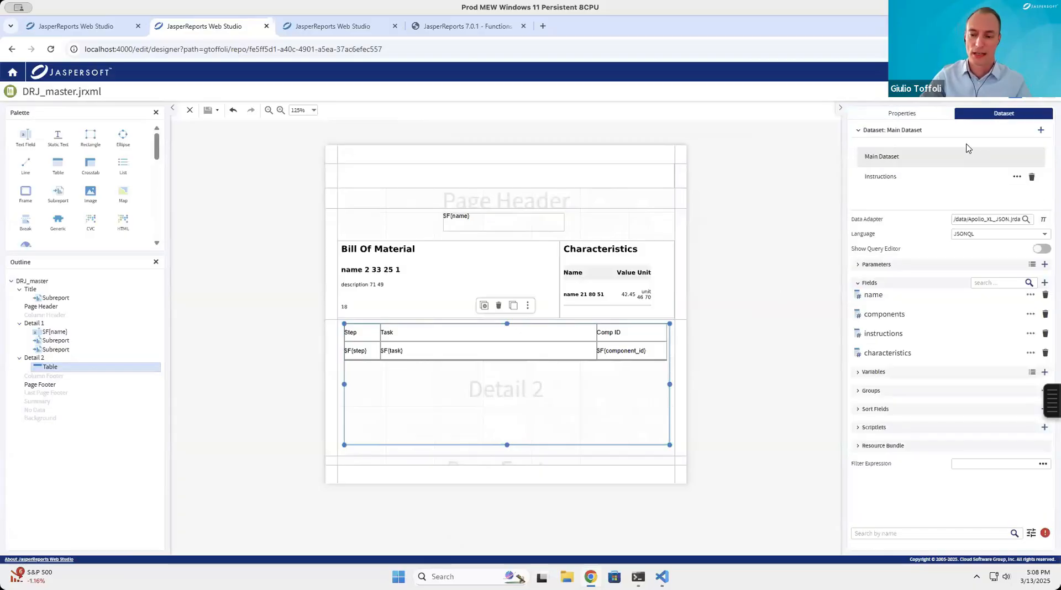
left_click(889, 183)
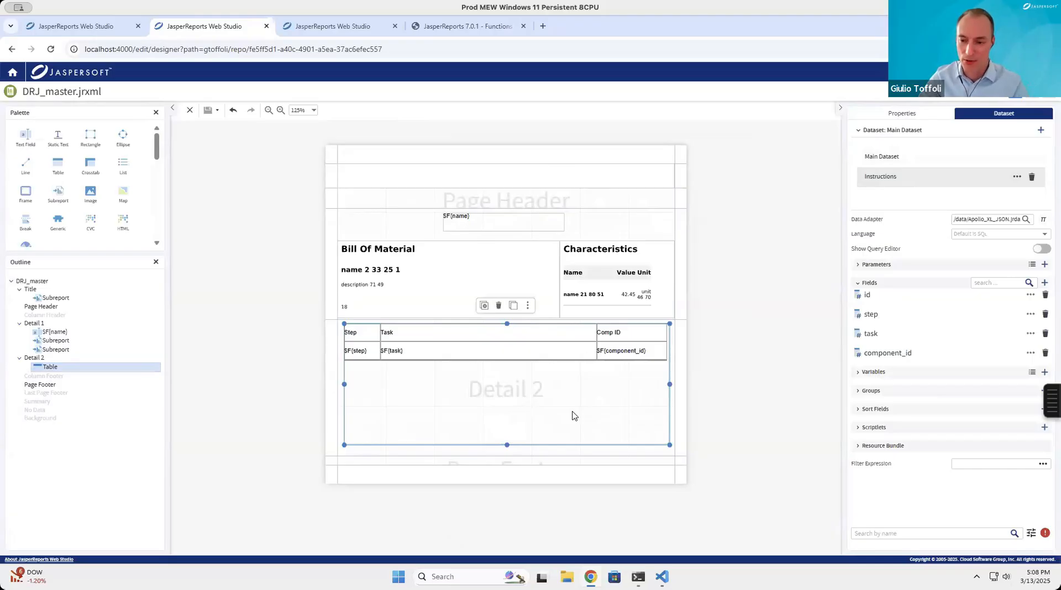
left_click(901, 114)
left_click(903, 135)
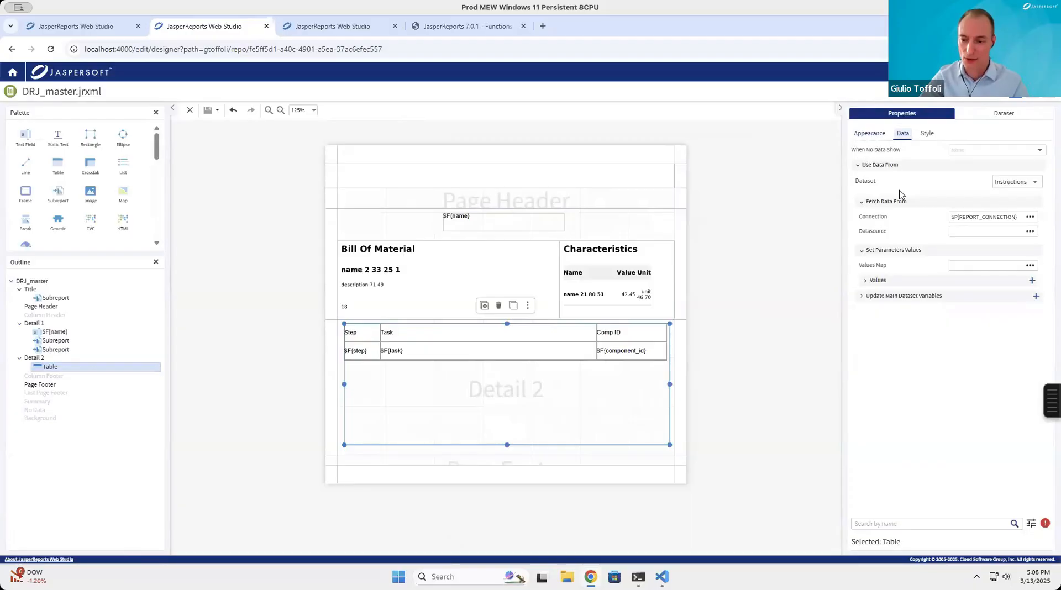
triple_click(979, 218)
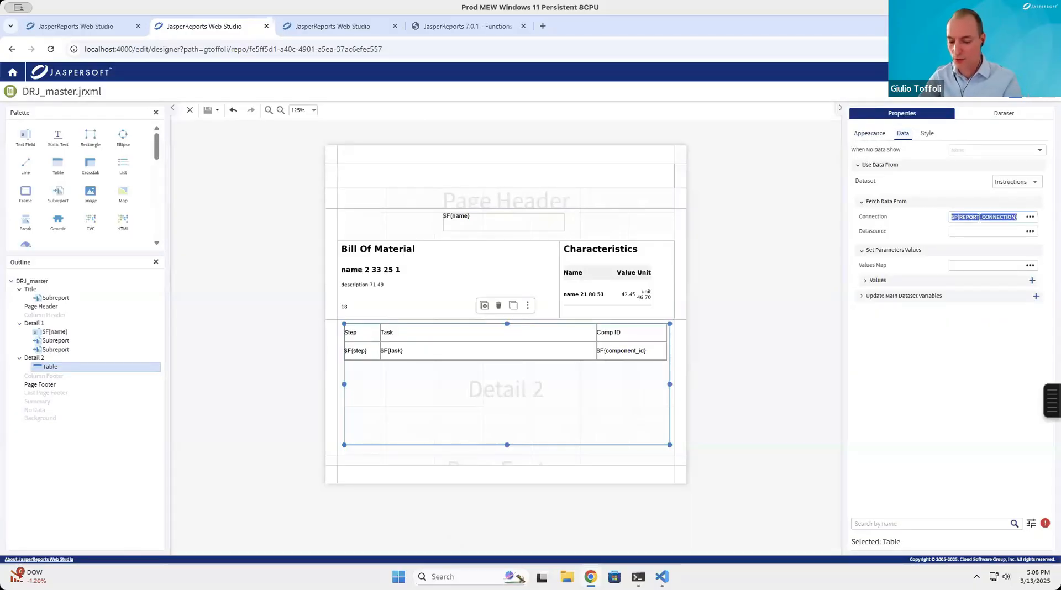
key("BackSpace")
Start the Detail 2 table's Datasource expression as SUB_DATA_SOURCE(""), taking the function name from the JasperReports function reference.
left_click(1029, 231)
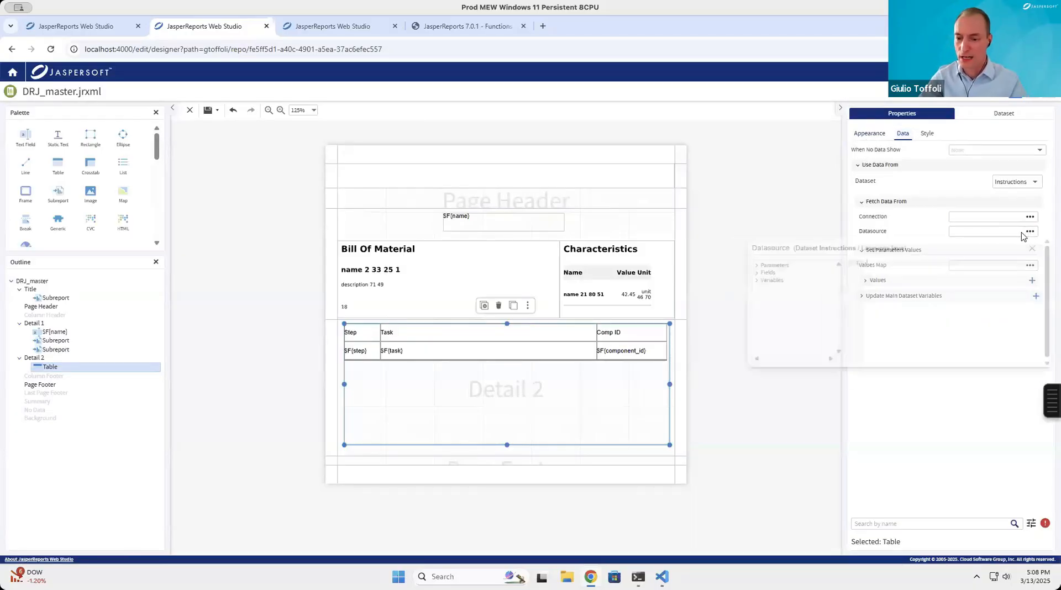
type("characteristics")
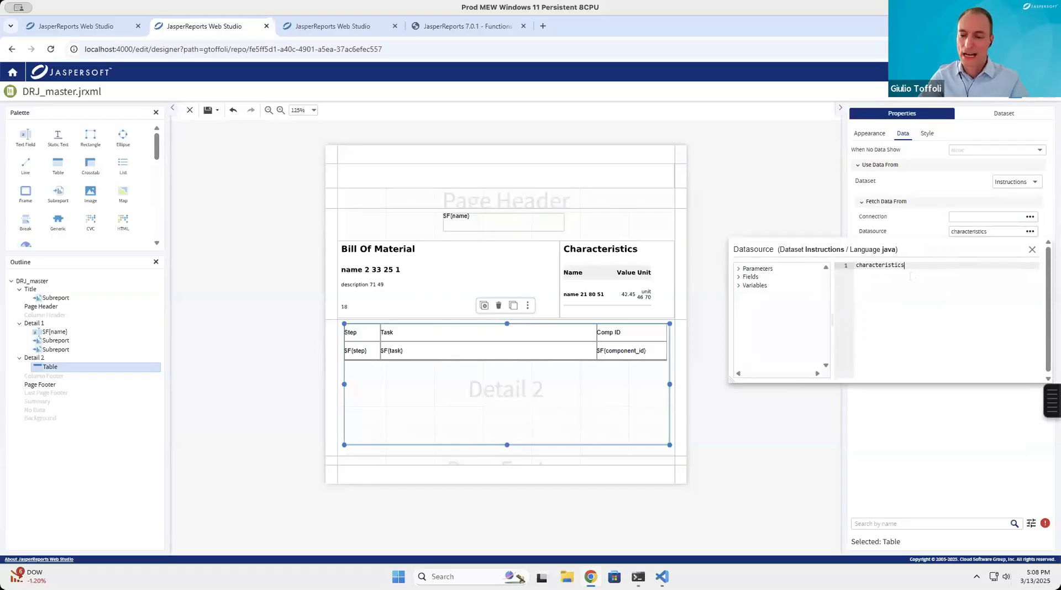
left_click_drag(906, 266, 832, 259)
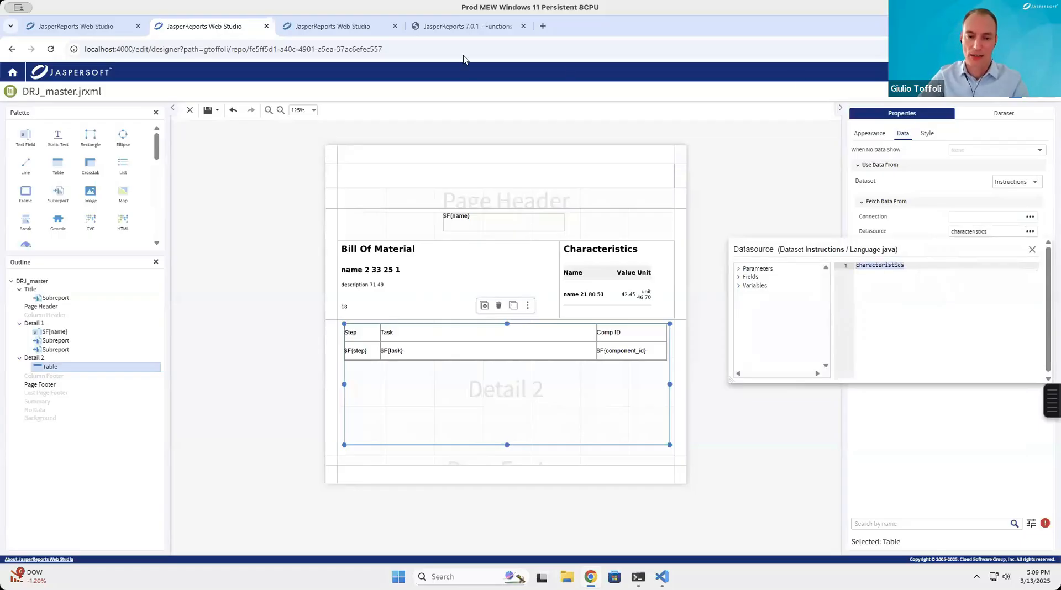
left_click(425, 31)
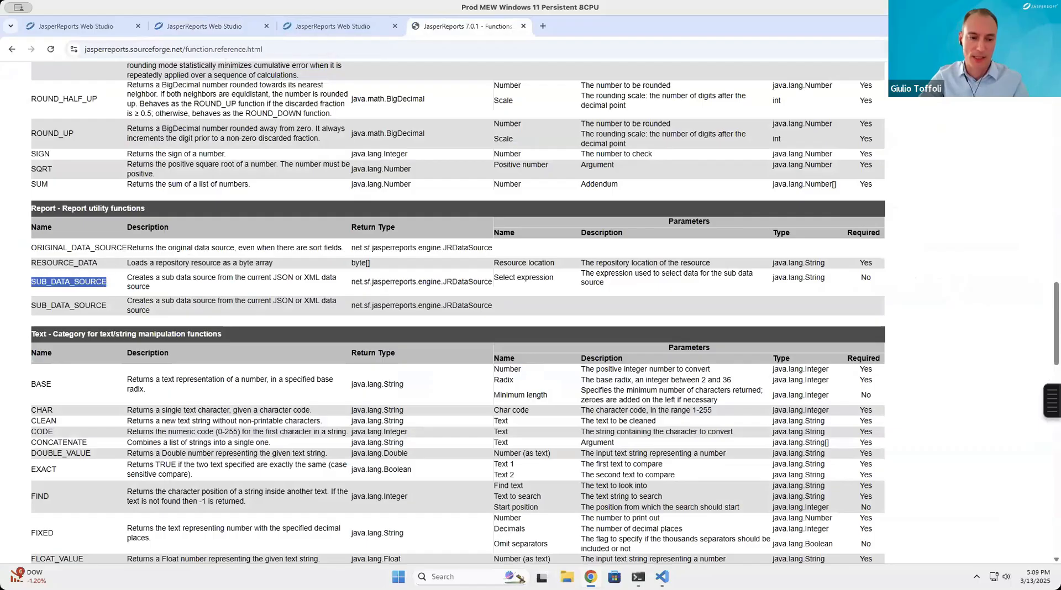
left_click(320, 28)
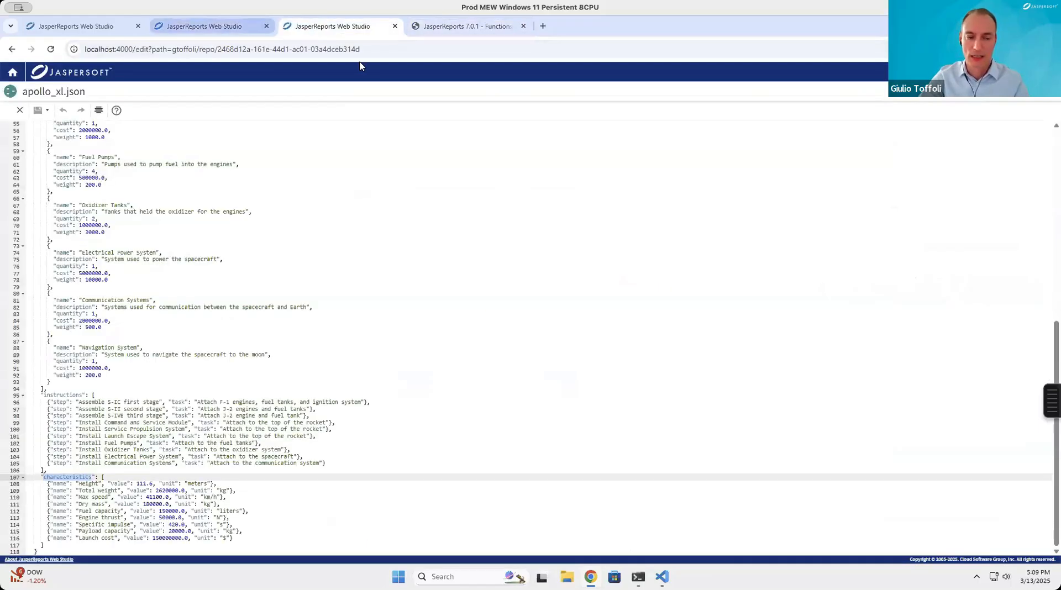
left_click(222, 28)
type("SUB_DATA_SOURCE")
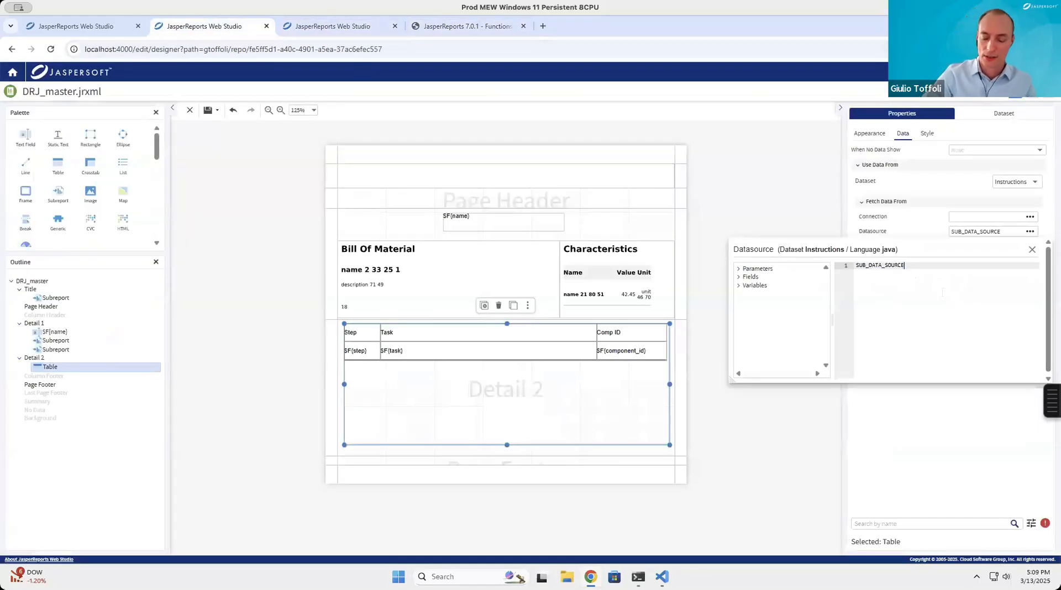
type("(\"")
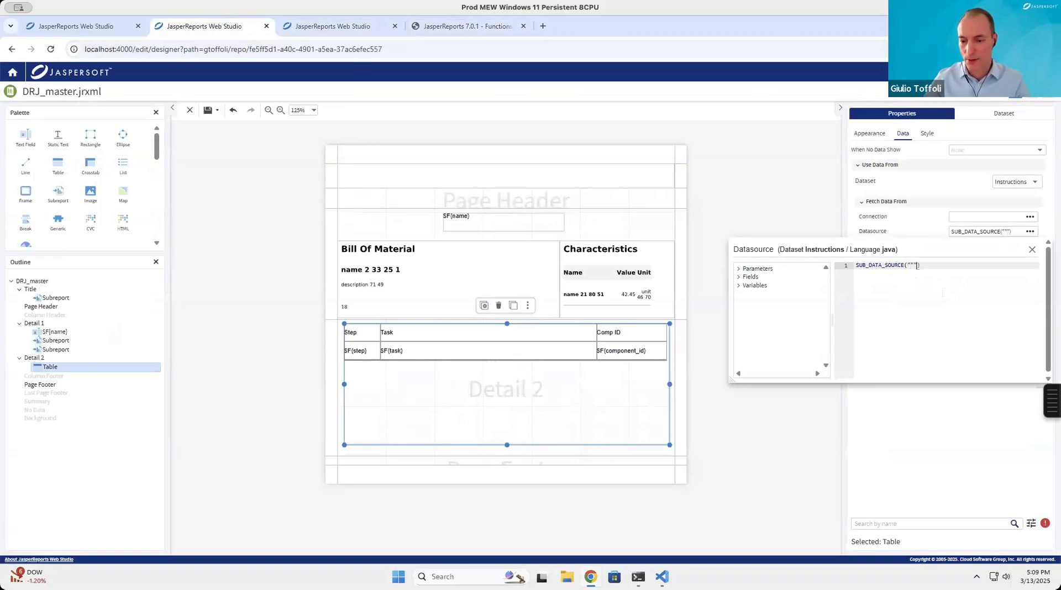
Complete the table's Datasource expression as SUB_DATA_SOURCE("instructions"), copying the instructions key from apollo_xl.json.
left_click(332, 26)
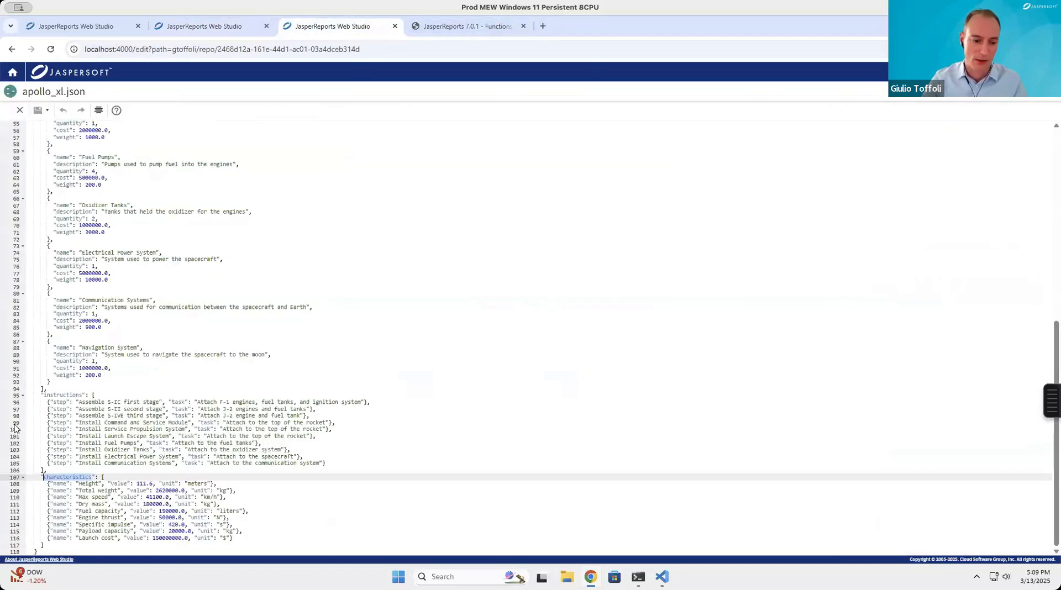
double_click(58, 396)
key("ctrl+c")
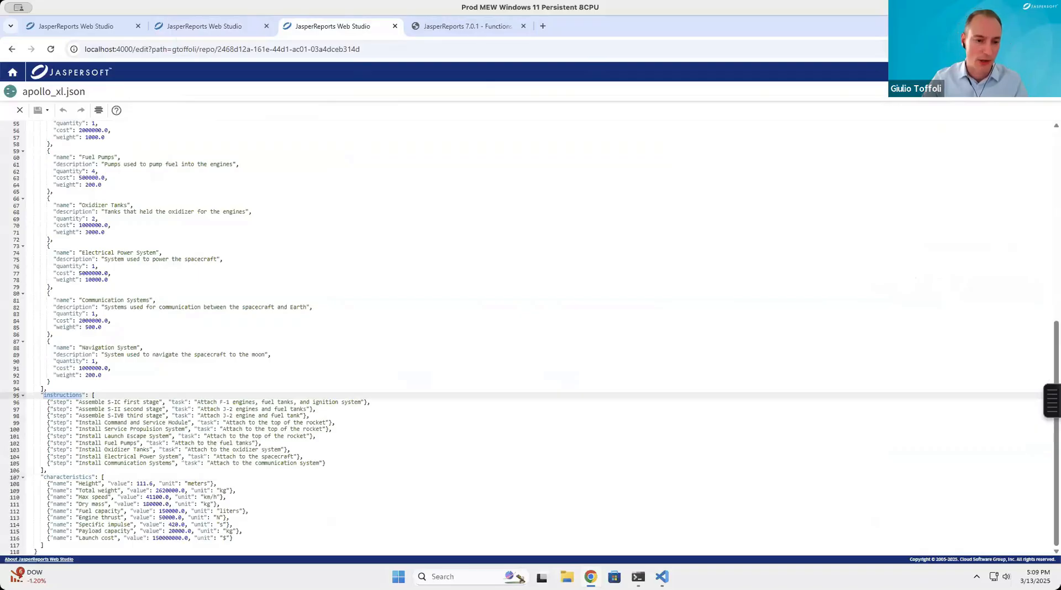
left_click(185, 28)
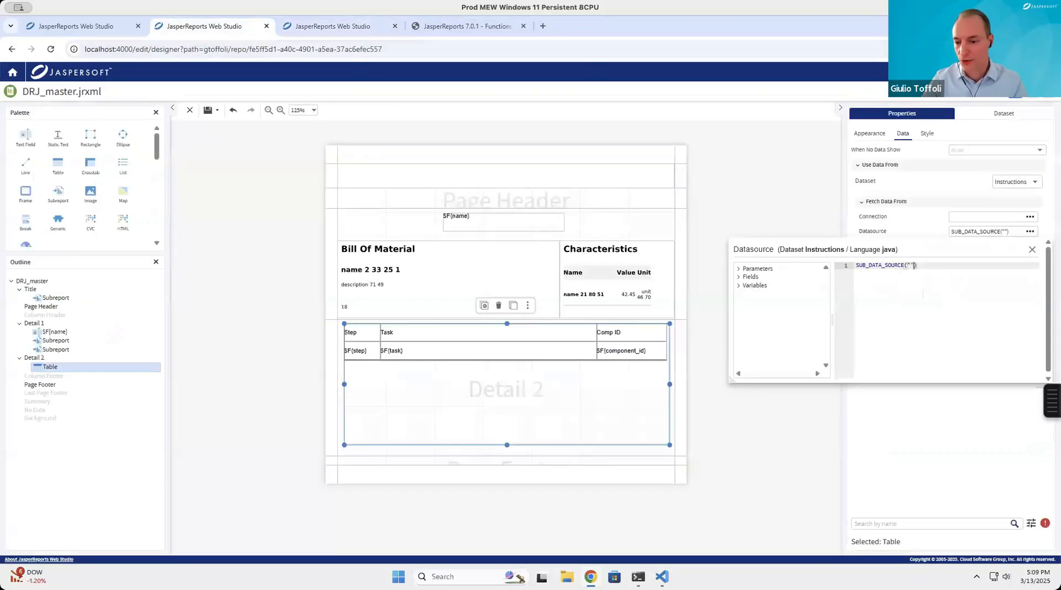
key("ctrl+v")
key("ctrl+z")
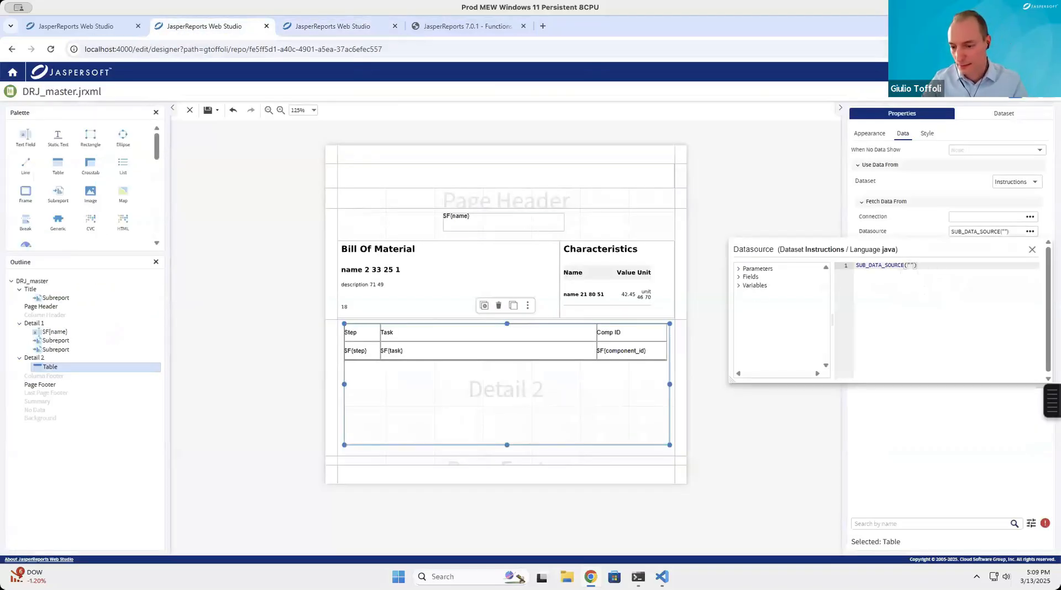
key("ctrl+v")
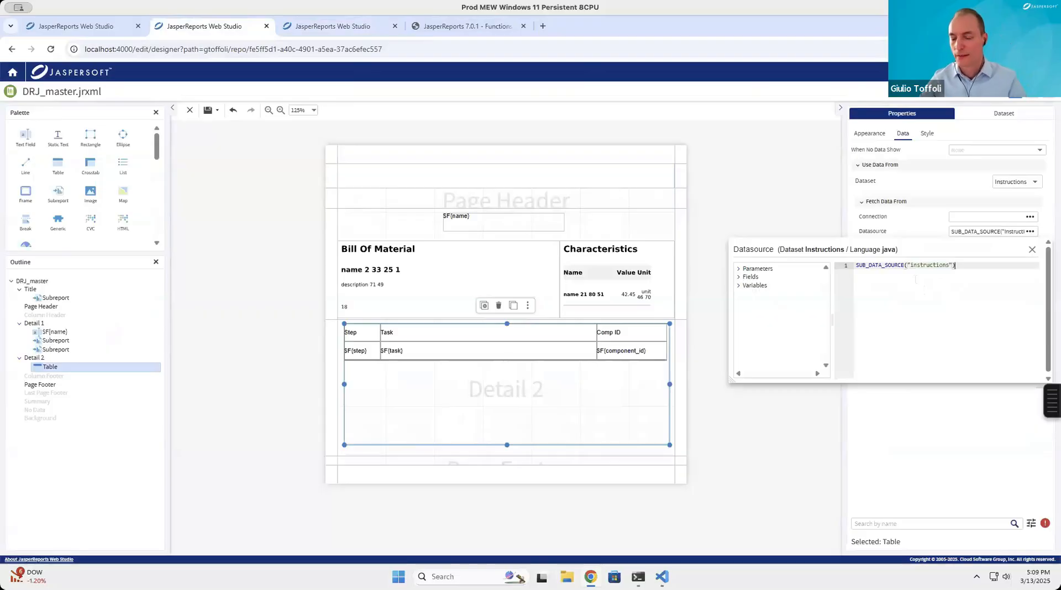
Close the table's expression editor, save DRJ_master.jrxml, and run the preview.
left_click(1031, 250)
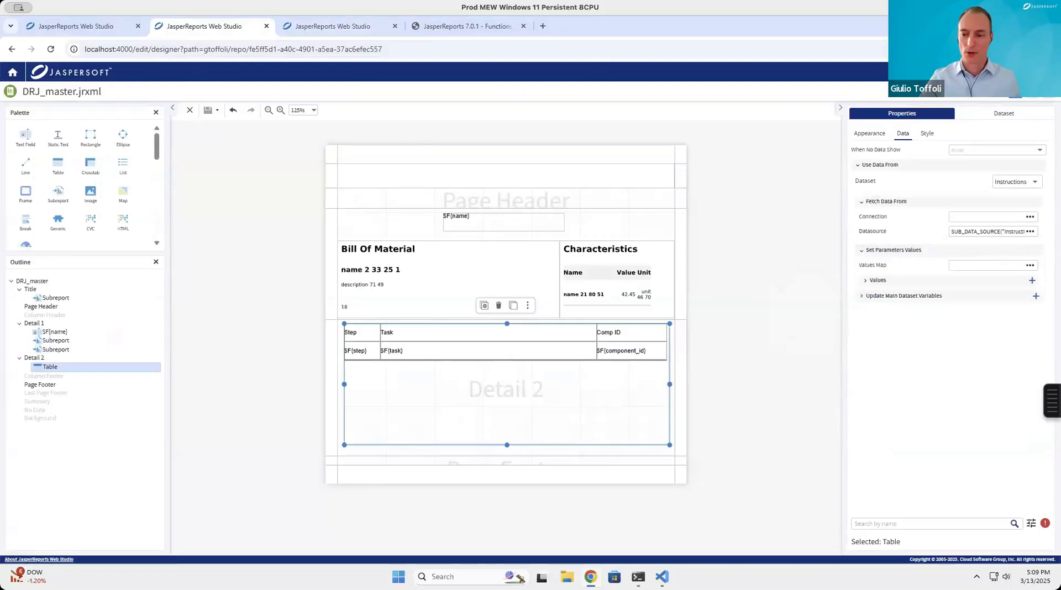
left_click(1049, 91)
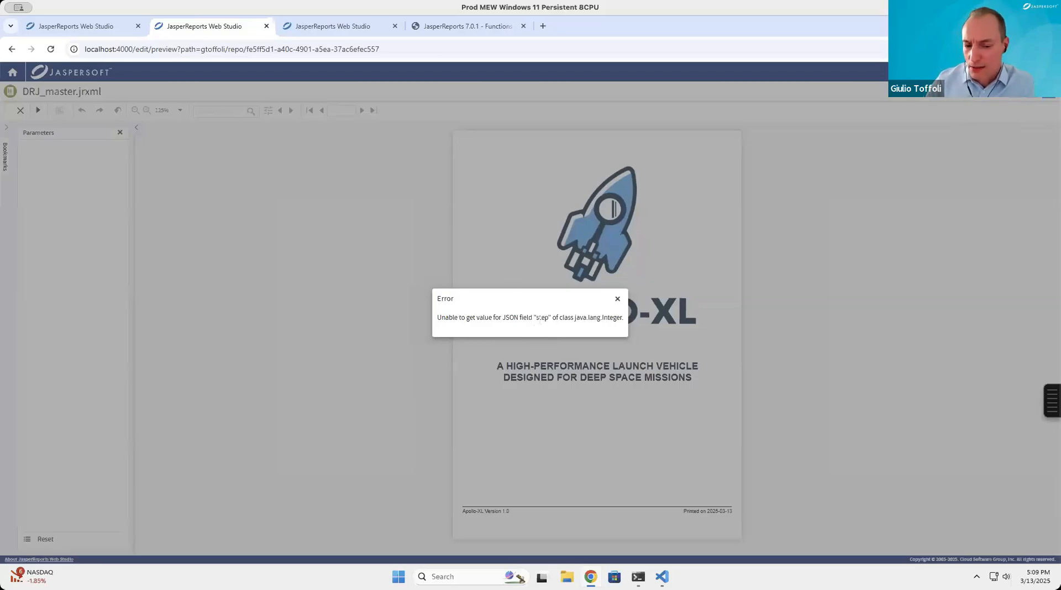
Compare the preview error about the step field's Integer class with the step values under instructions in apollo_xl.json.
left_click_drag(535, 318, 548, 317)
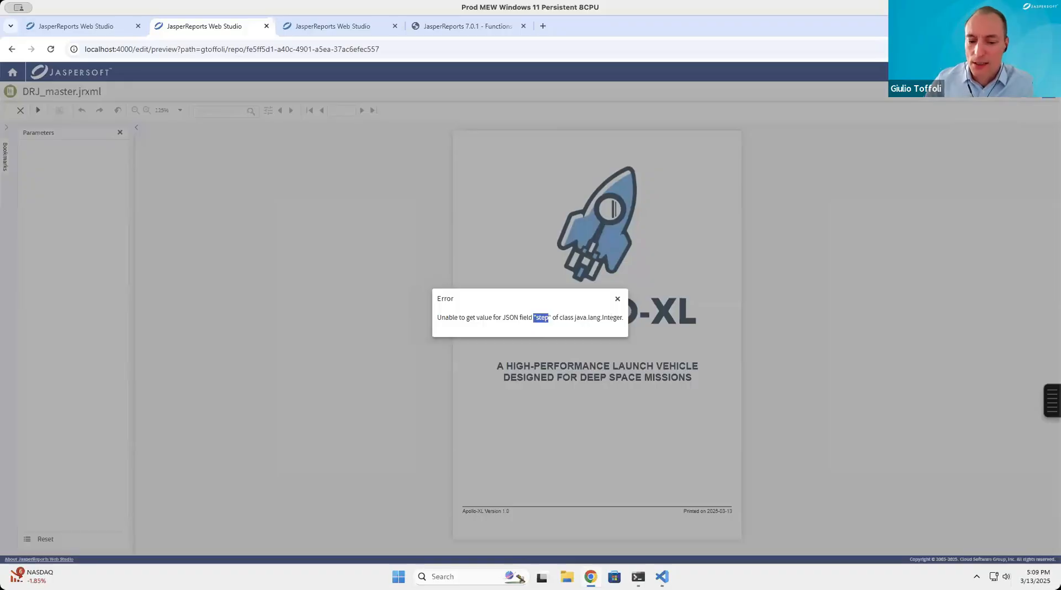
double_click(611, 318)
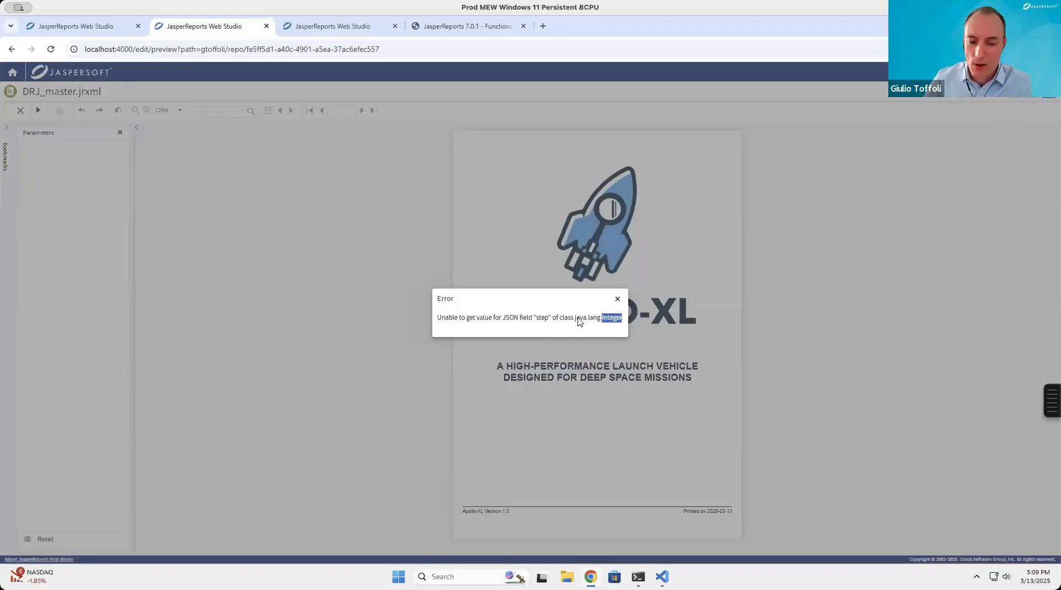
left_click(617, 300)
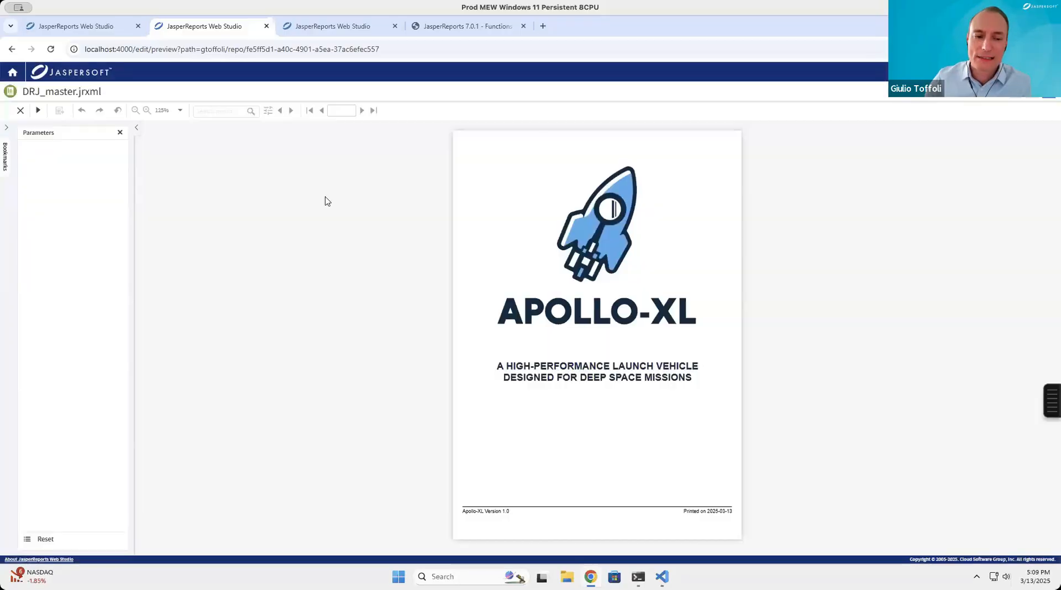
left_click(331, 28)
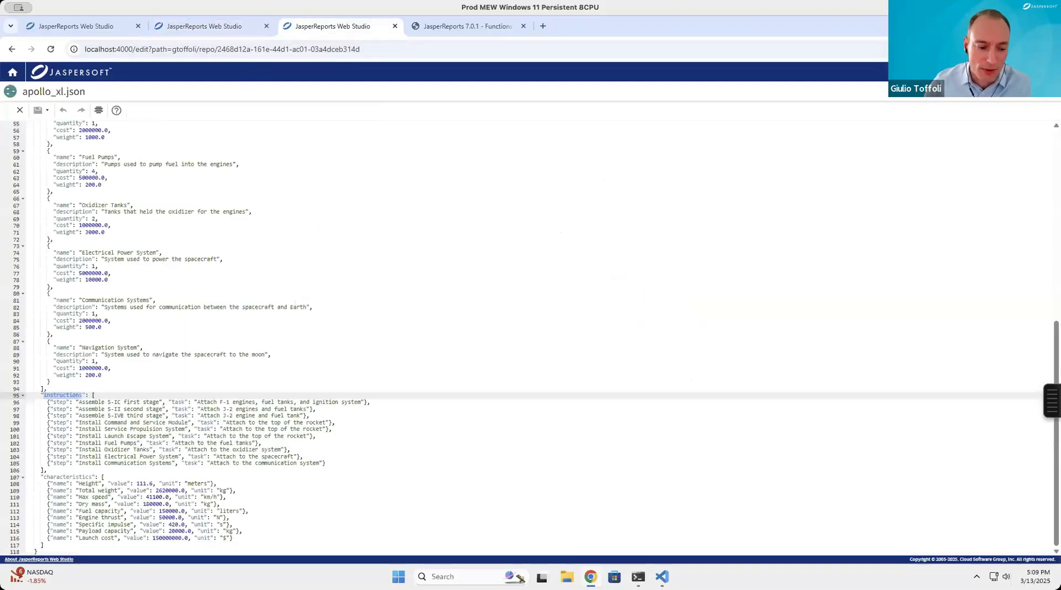
double_click(60, 403)
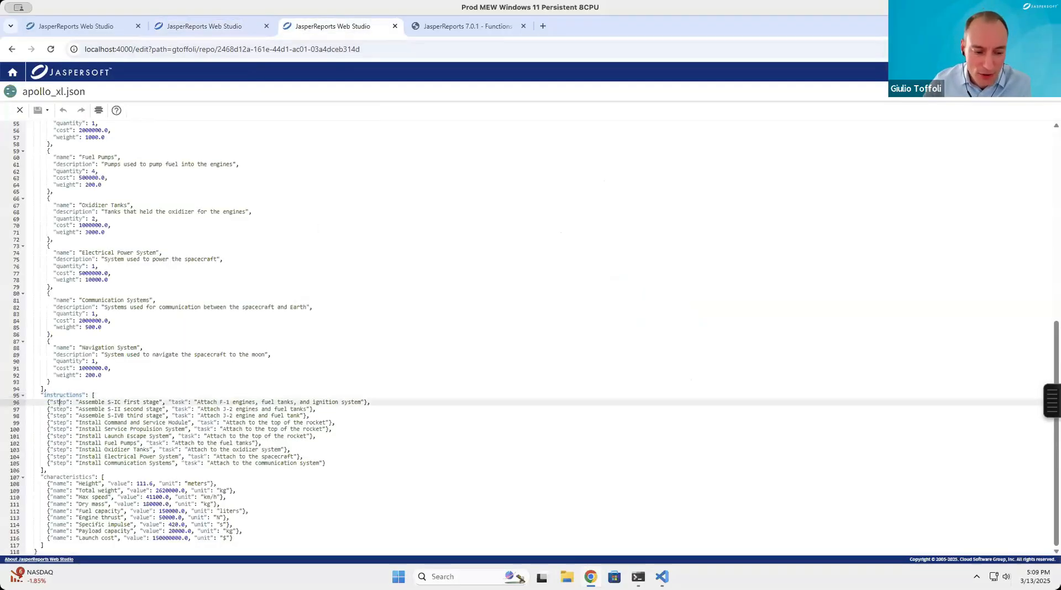
left_click_drag(78, 402, 157, 402)
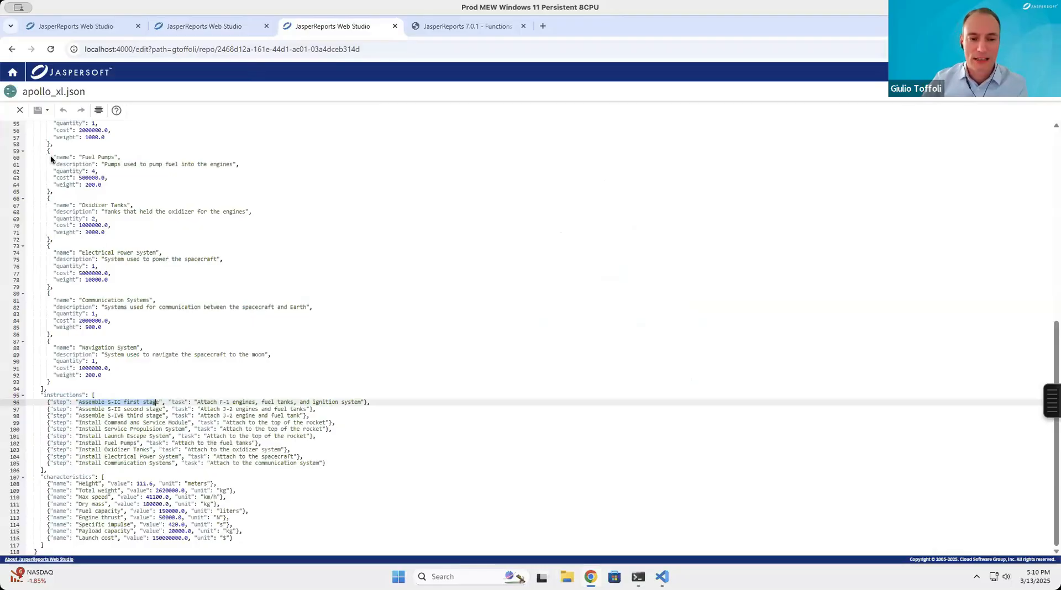
Set the class of the Instructions dataset's step field to java.lang.String and open the Detail 2 table for editing.
left_click(200, 27)
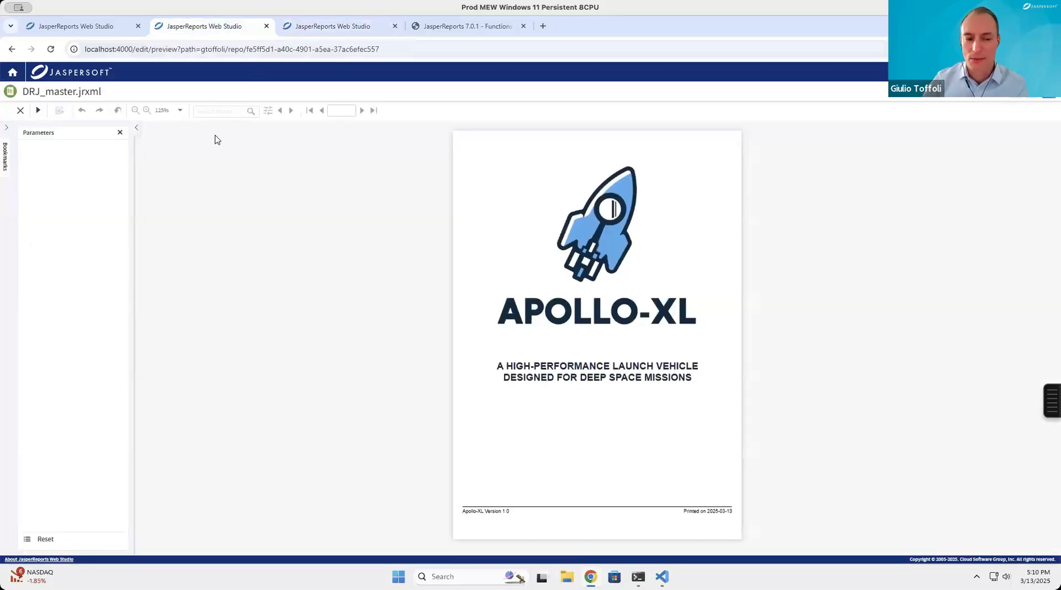
left_click(1013, 98)
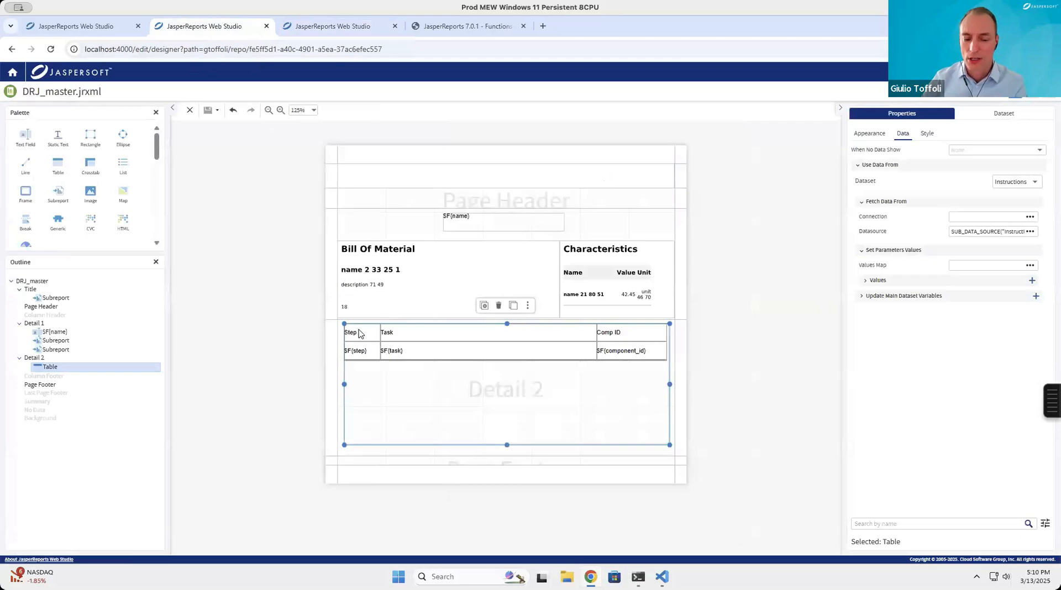
left_click(768, 319)
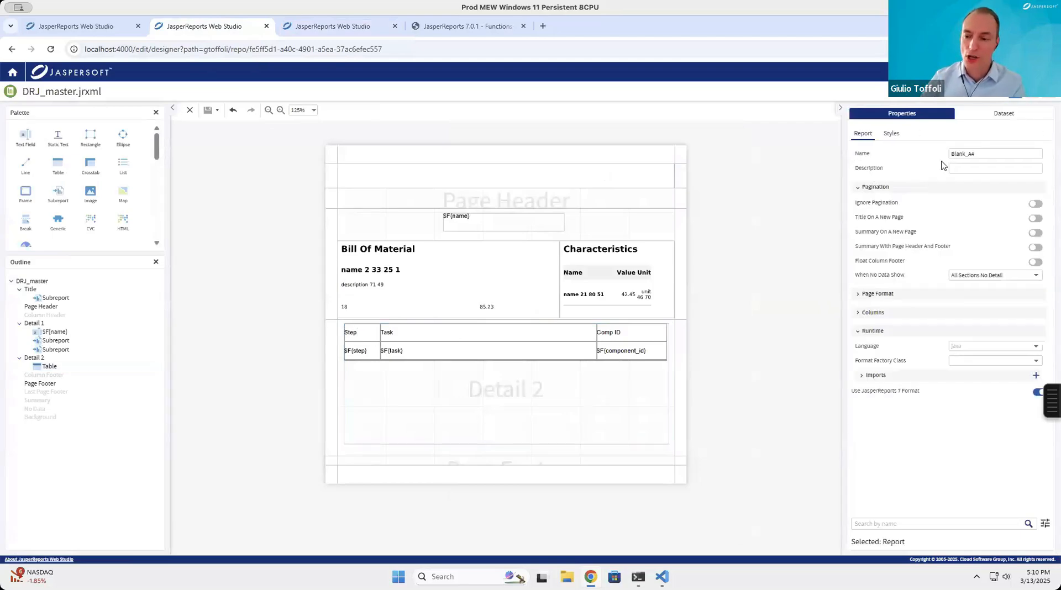
left_click(989, 125)
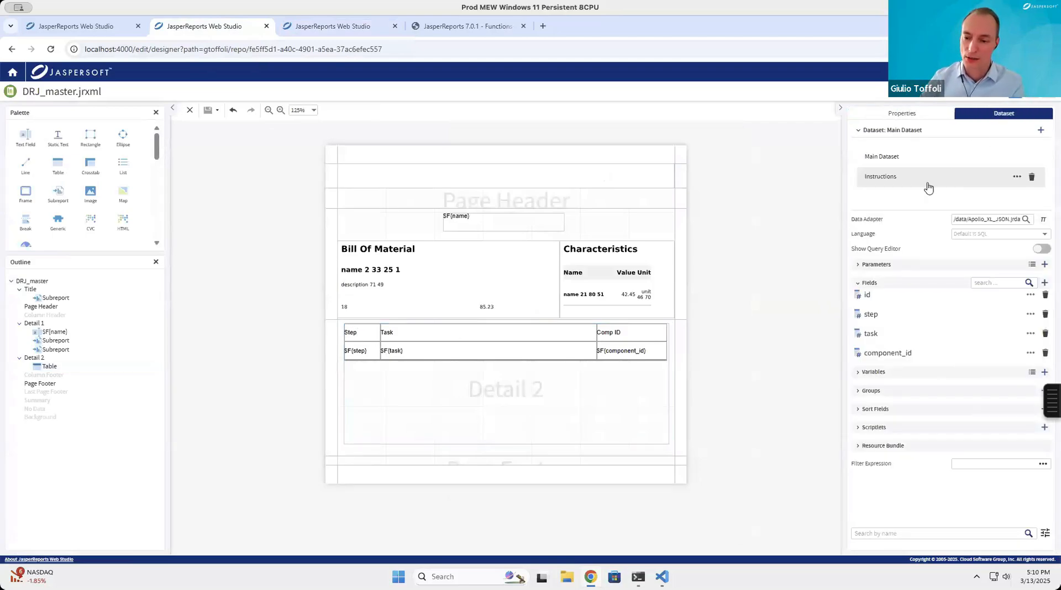
double_click(902, 316)
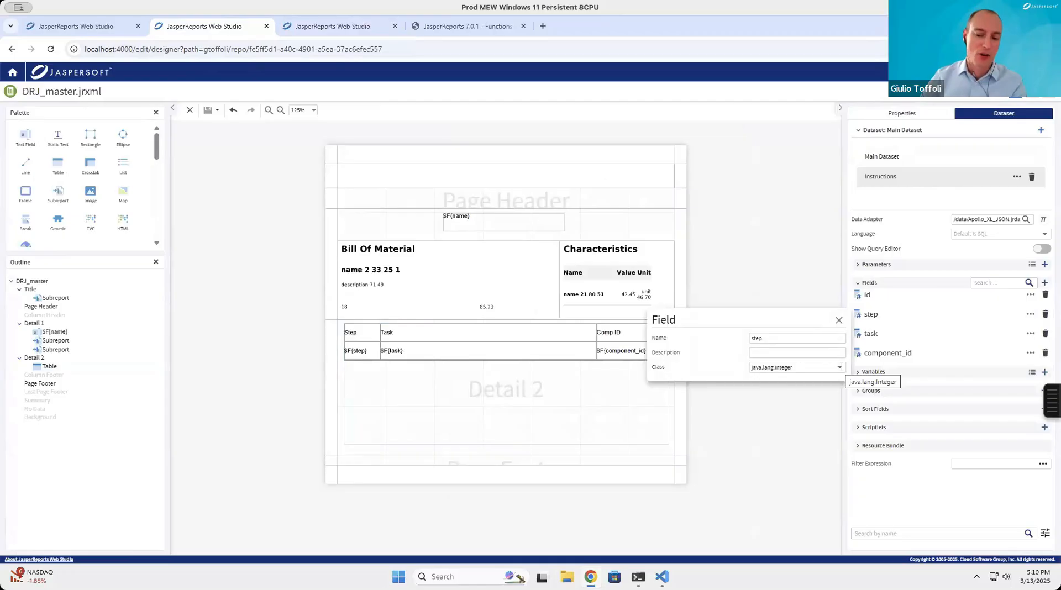
left_click(839, 367)
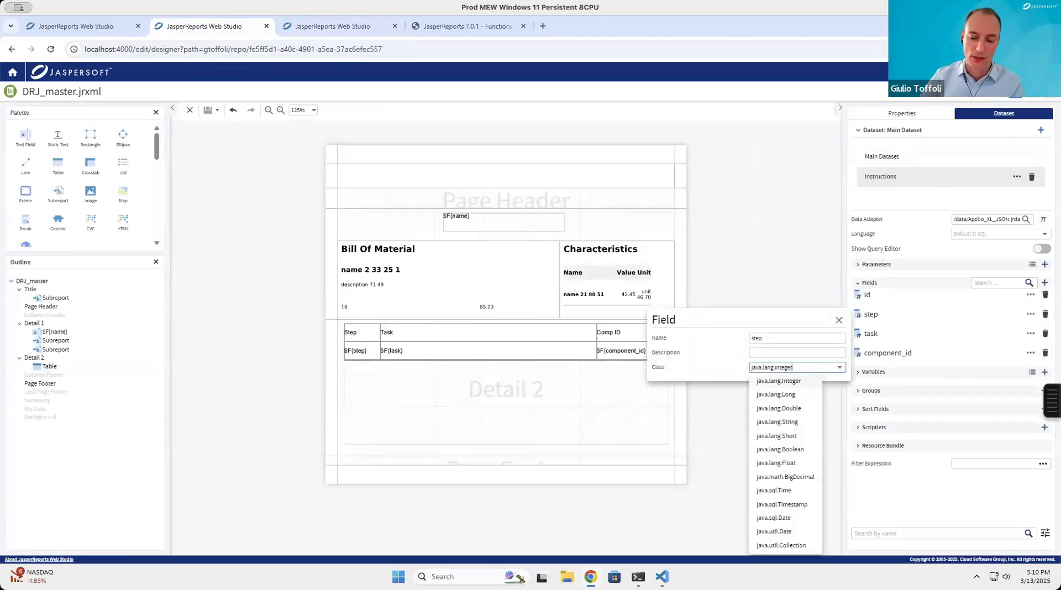
left_click(800, 425)
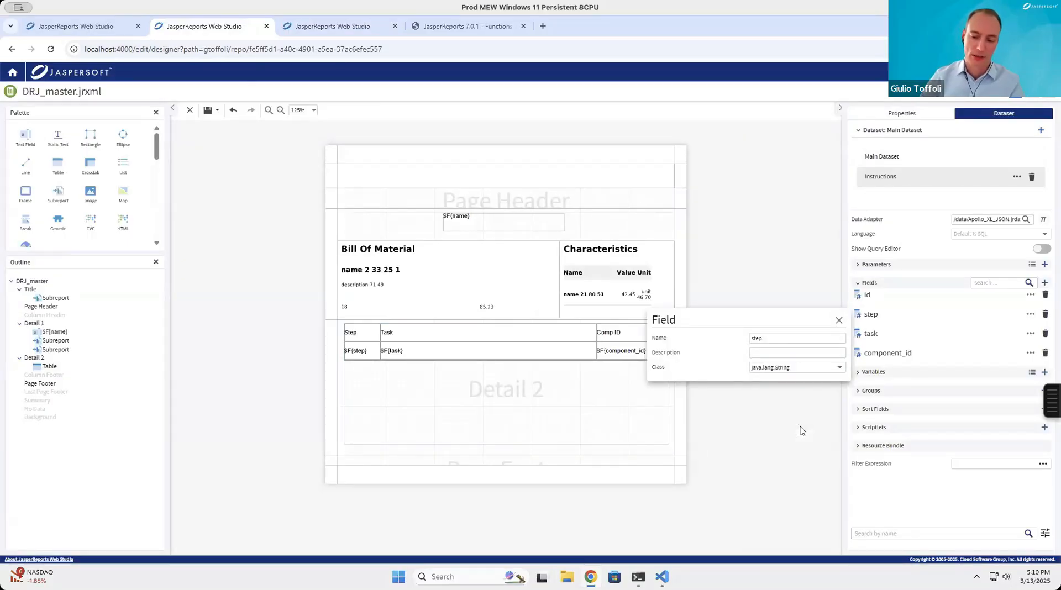
left_click(839, 321)
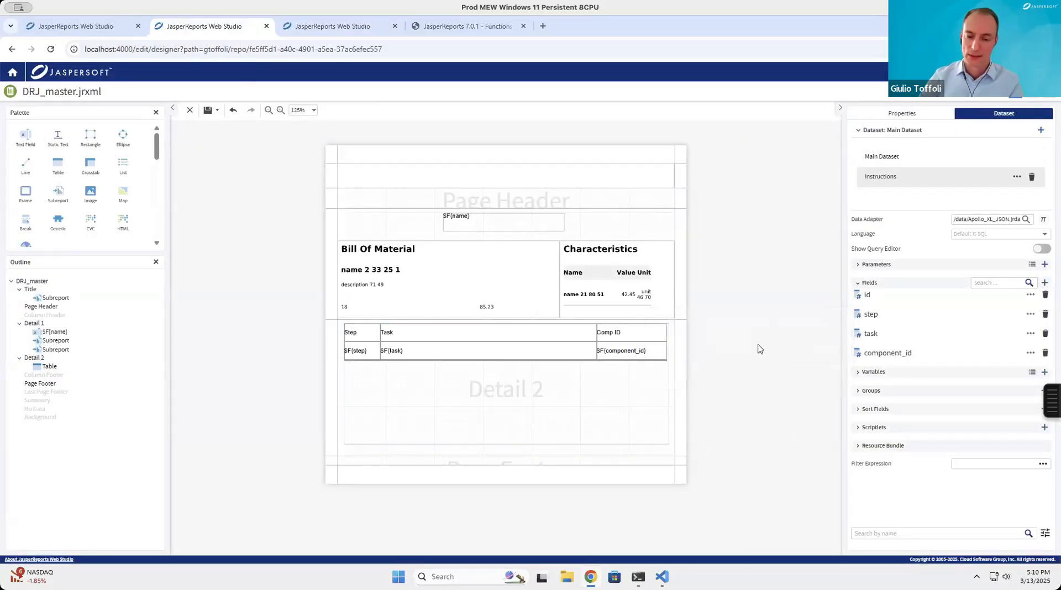
double_click(525, 357)
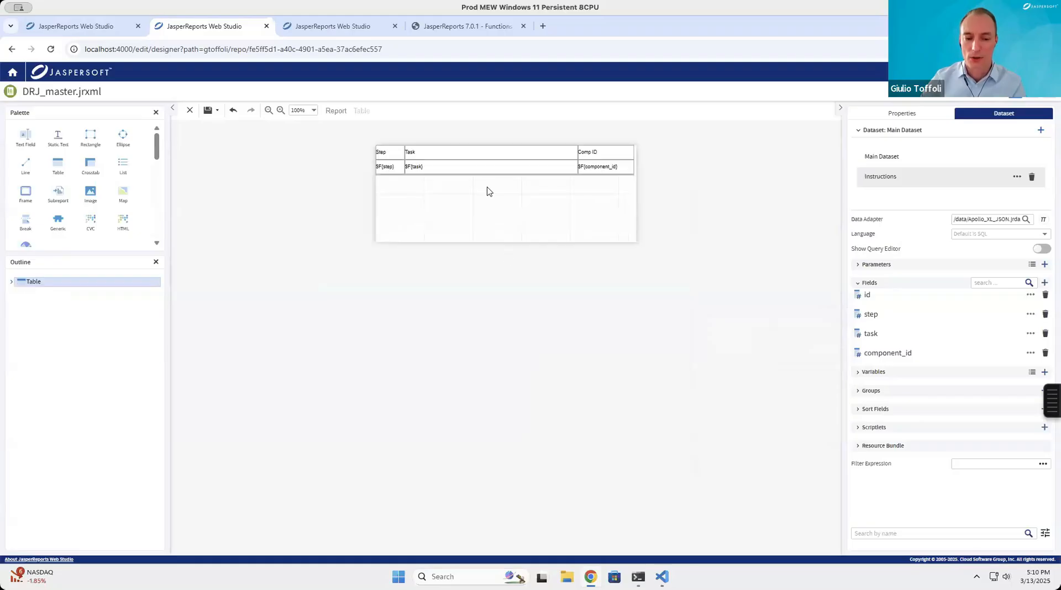
left_click(461, 159)
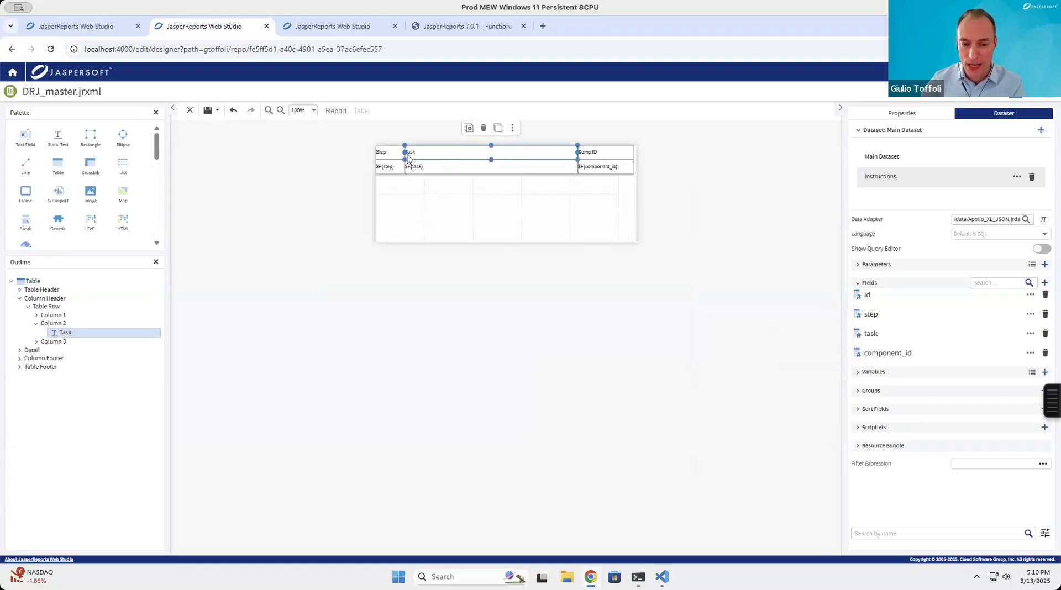
left_click_drag(405, 155, 440, 154)
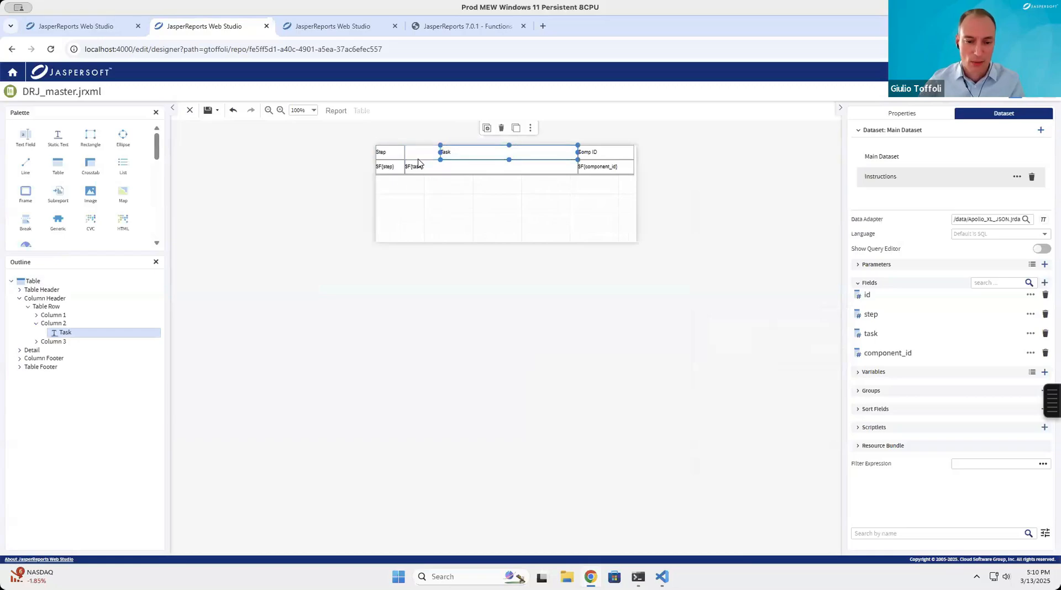
left_click(233, 111)
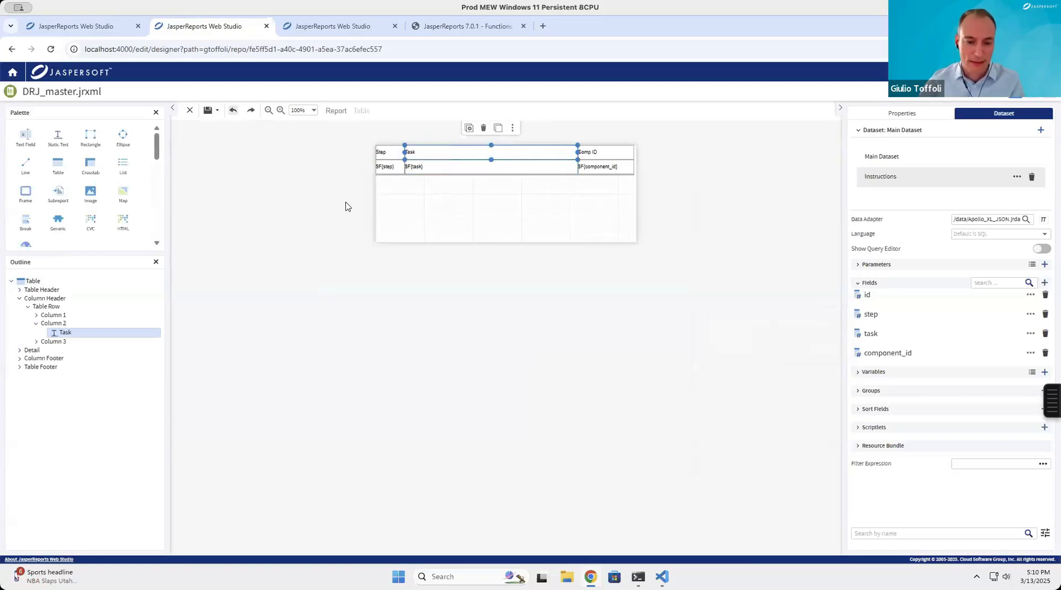
left_click(70, 324)
left_click(485, 157)
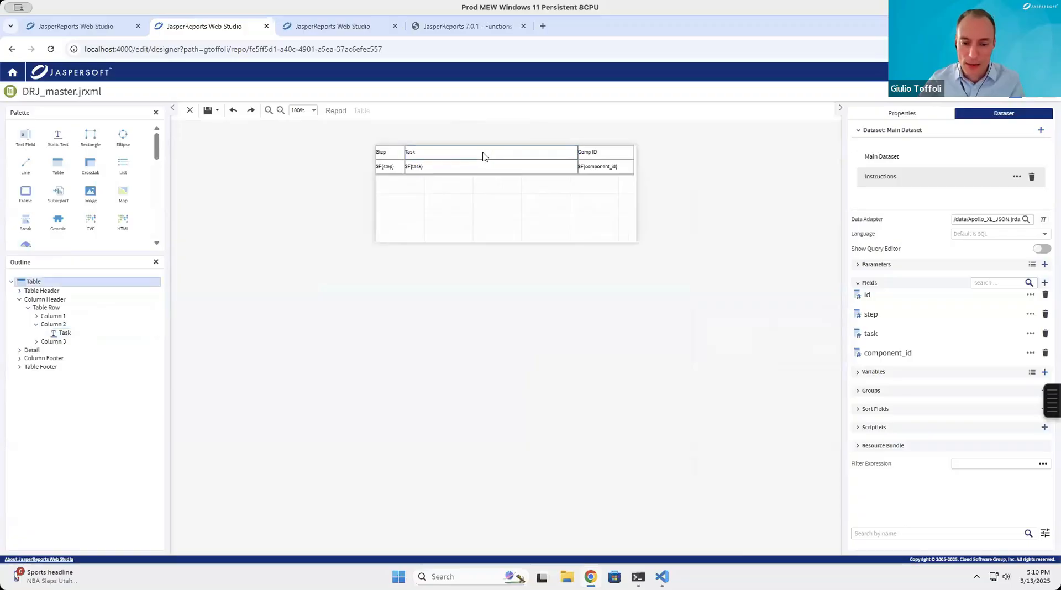
left_click(482, 159)
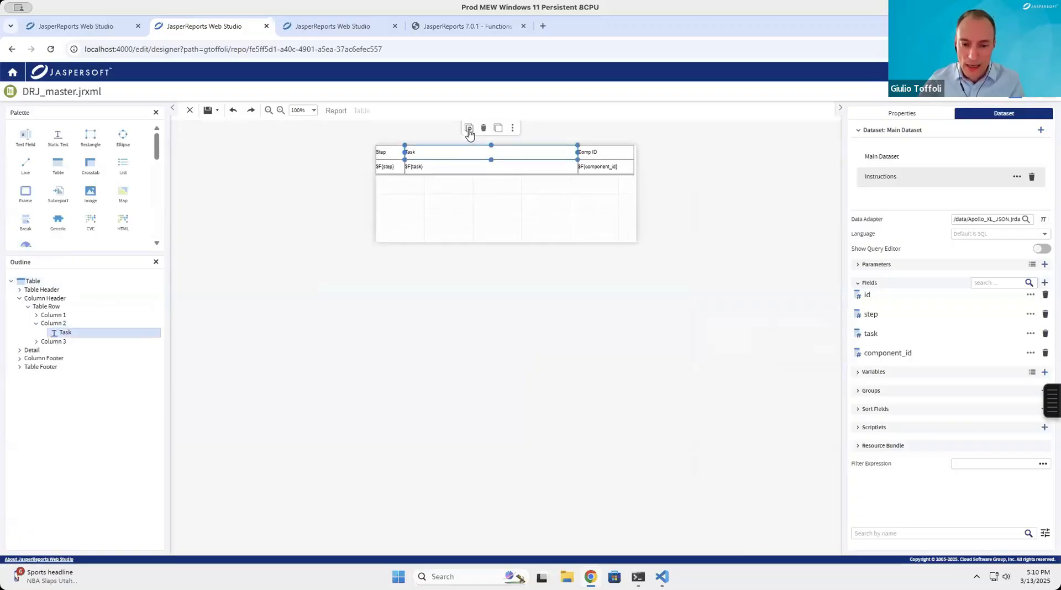
left_click(512, 131)
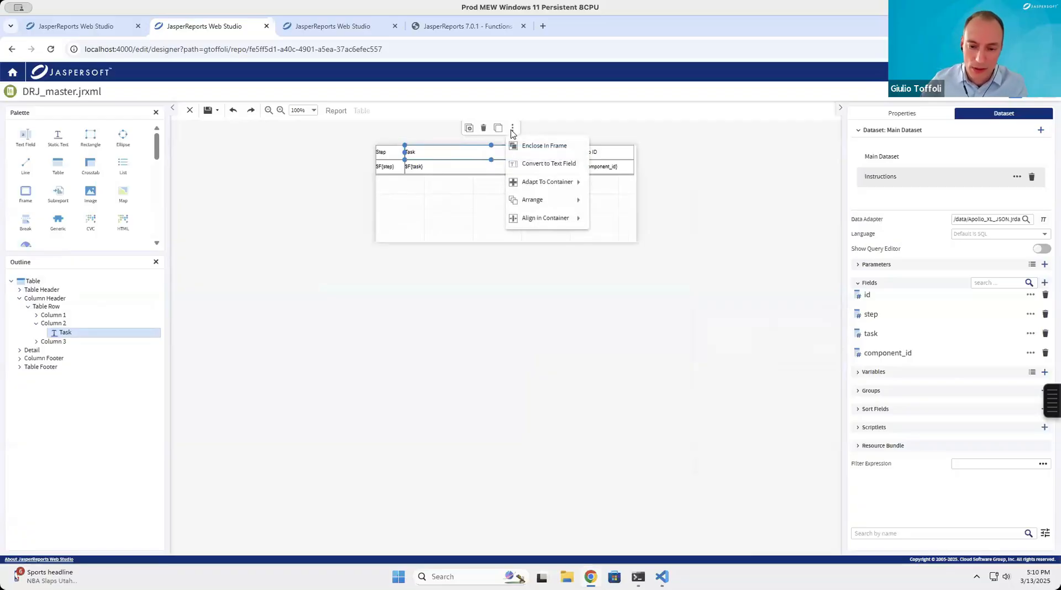
left_click(489, 160)
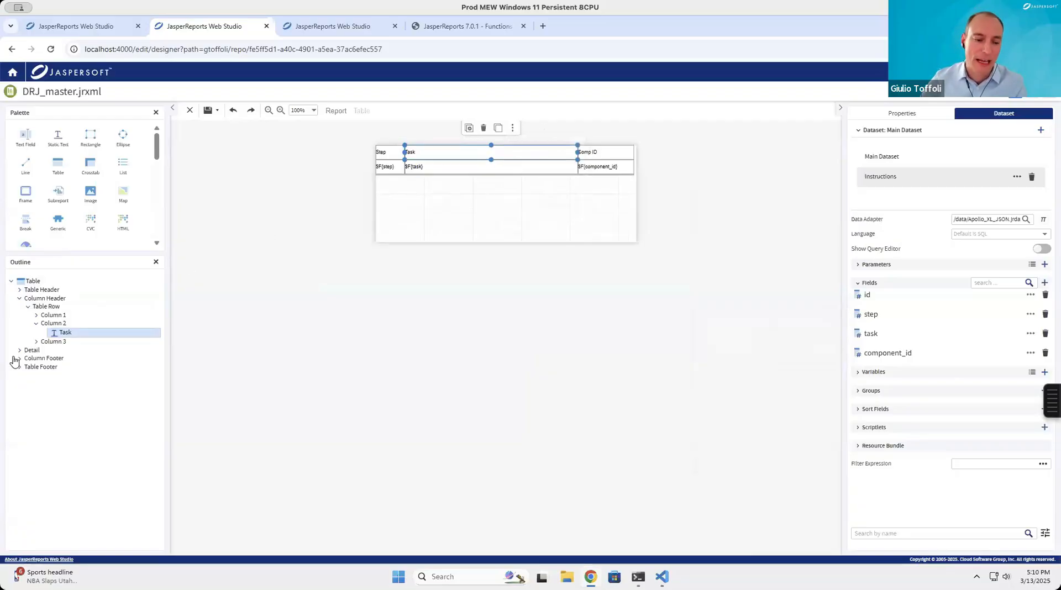
Narrow the table's Task column and widen the Step column so the columns fill the table's full width.
left_click(50, 325)
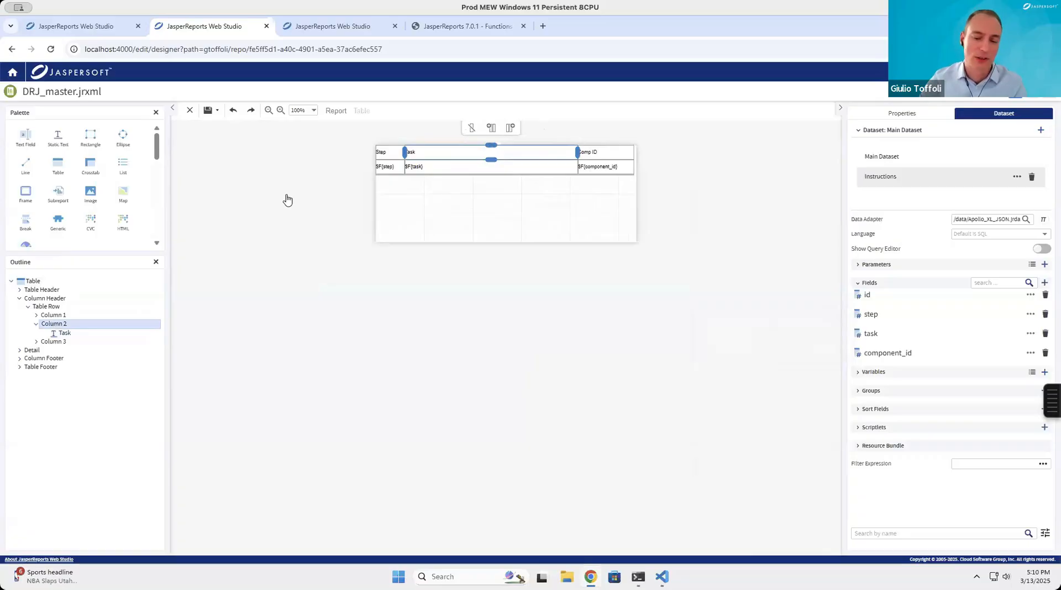
left_click_drag(405, 150, 453, 157)
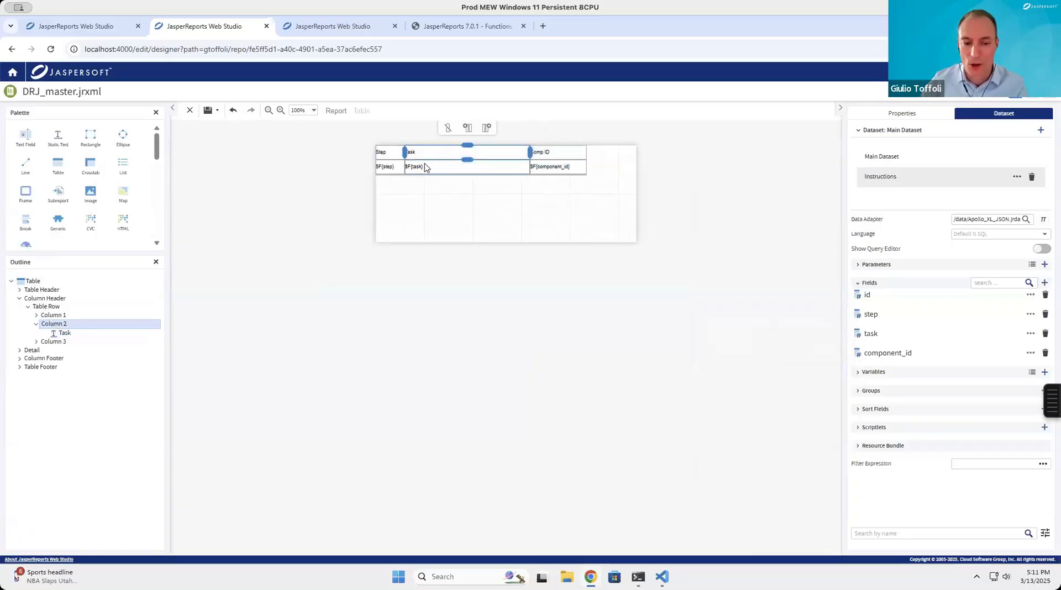
left_click(53, 315)
left_click_drag(429, 152, 452, 152)
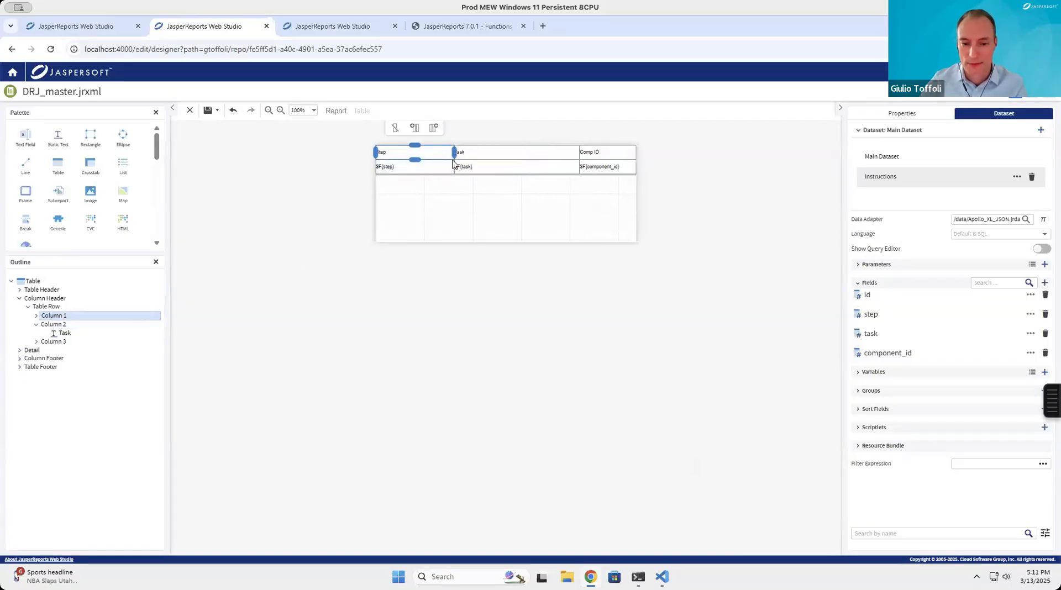
left_click(453, 153)
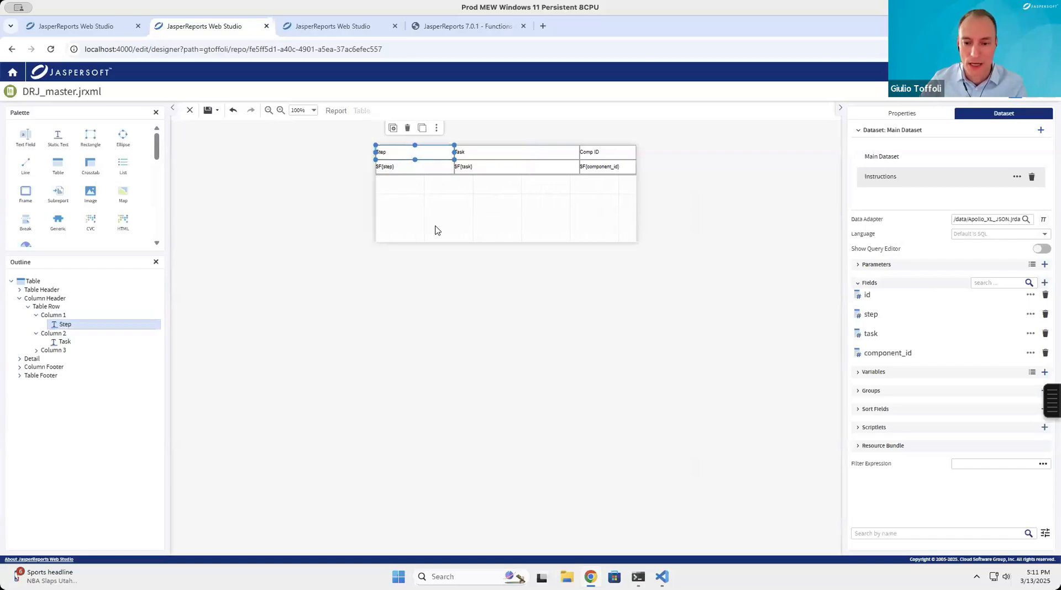
left_click(594, 221)
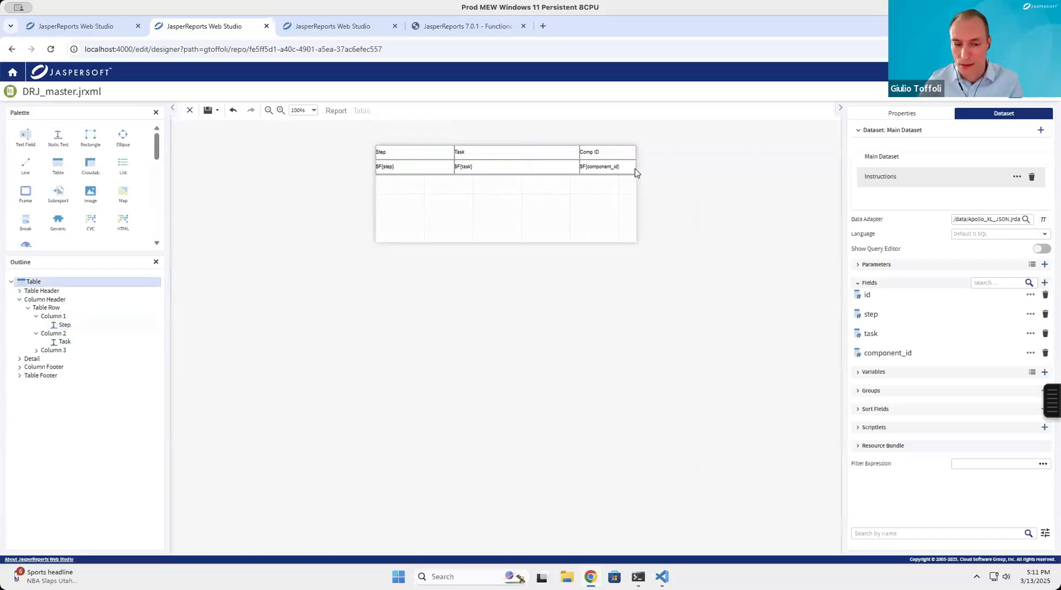
Set the browser's page zoom to 100%.
key("ctrl+plus")
key("ctrl+plus")
key("ctrl+plus")
key("ctrl+plus")
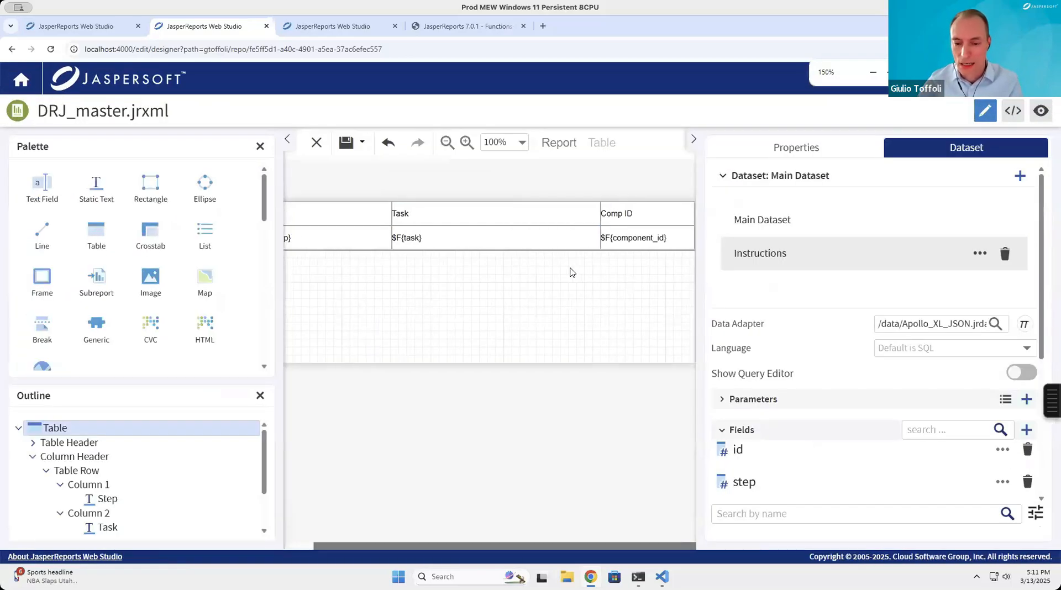
key("ctrl+minus")
key("ctrl+minus")
key("ctrl+minus")
key("ctrl+minus")
key("ctrl+minus")
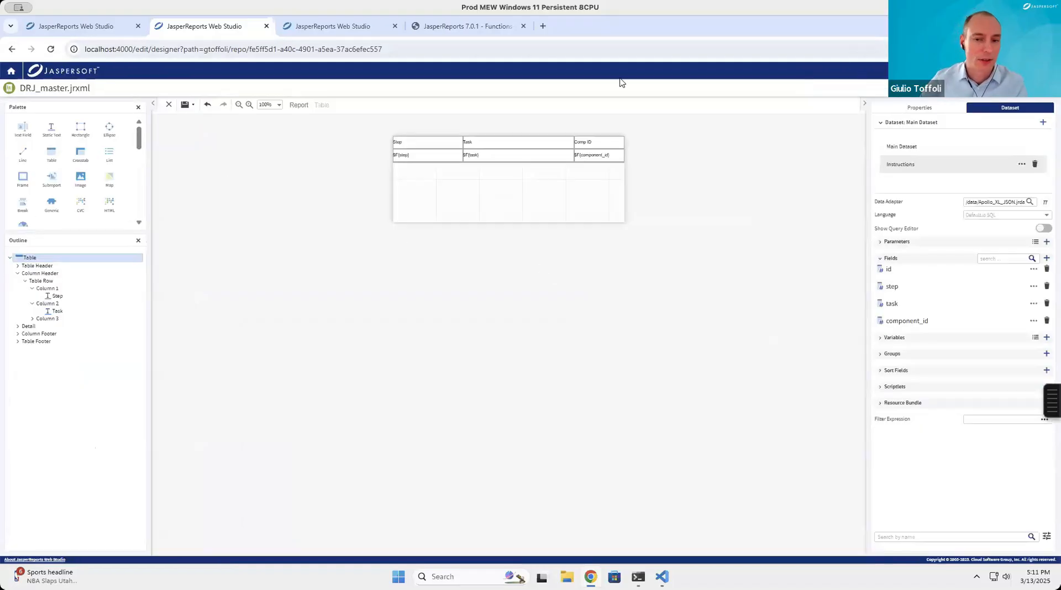
left_click(1048, 49)
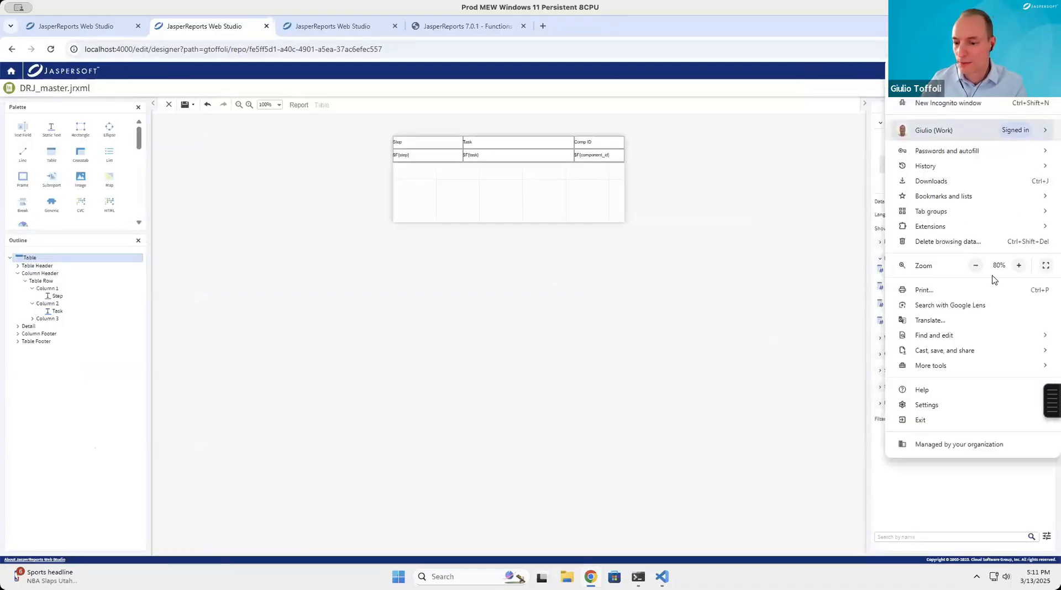
left_click(1017, 266)
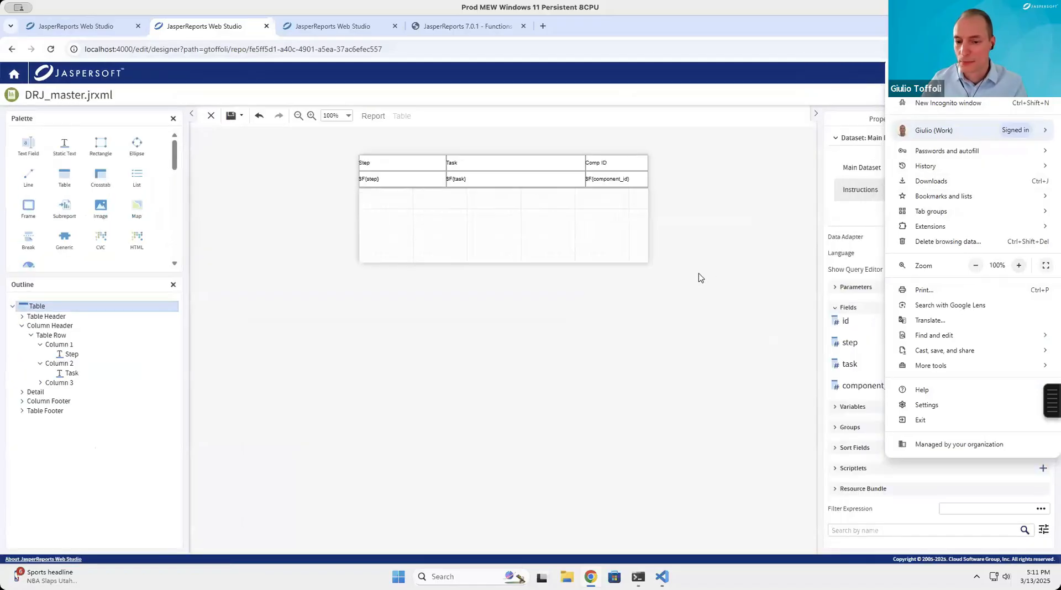
left_click(698, 280)
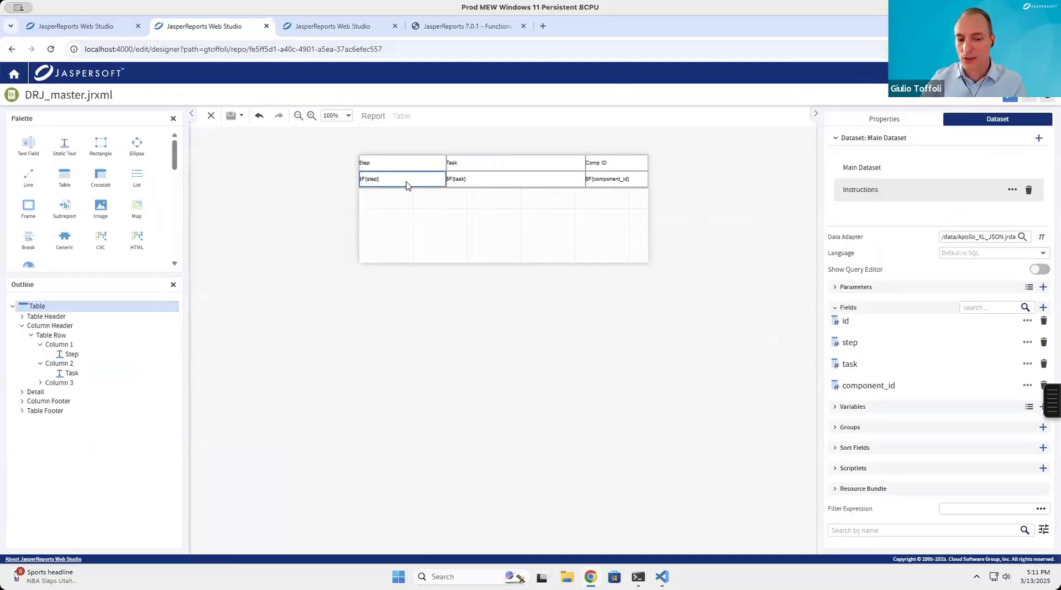
Preview the report, check page 2 and the instructions table on the last page, and return to the main report design.
left_click(1047, 96)
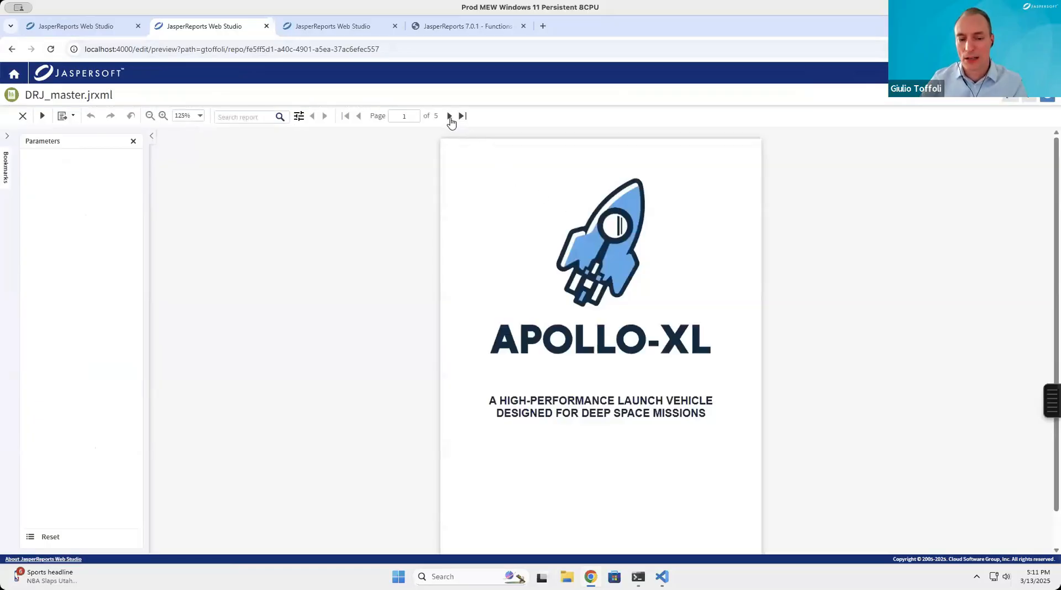
left_click(449, 116)
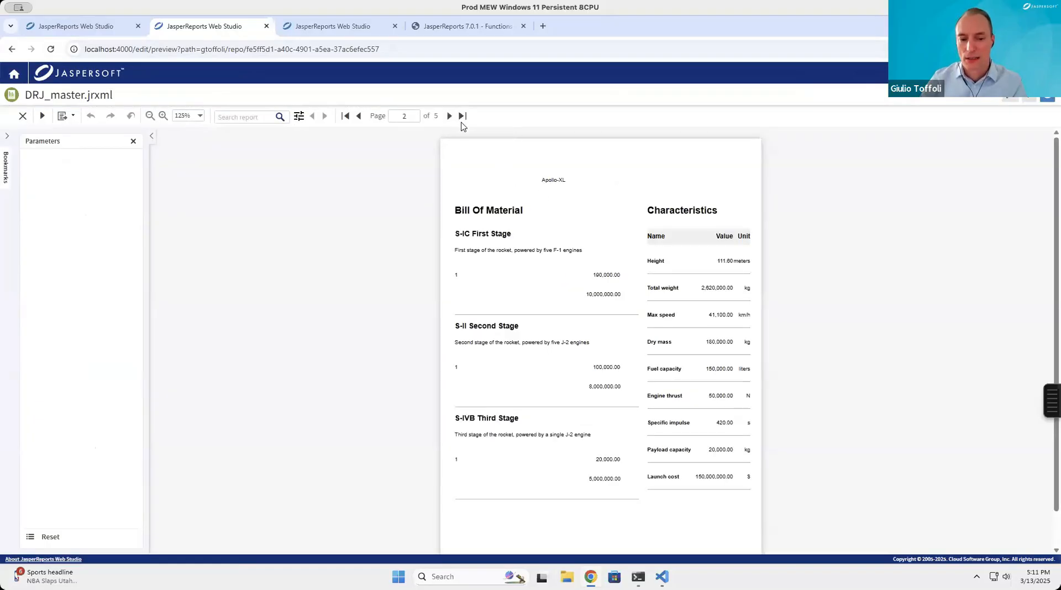
left_click(462, 119)
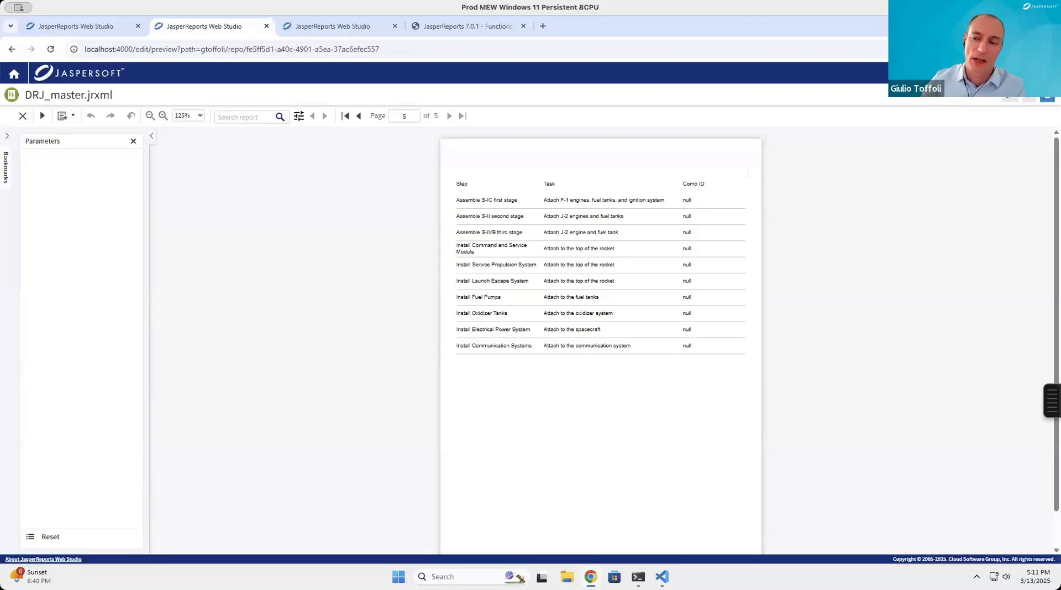
left_click(1015, 99)
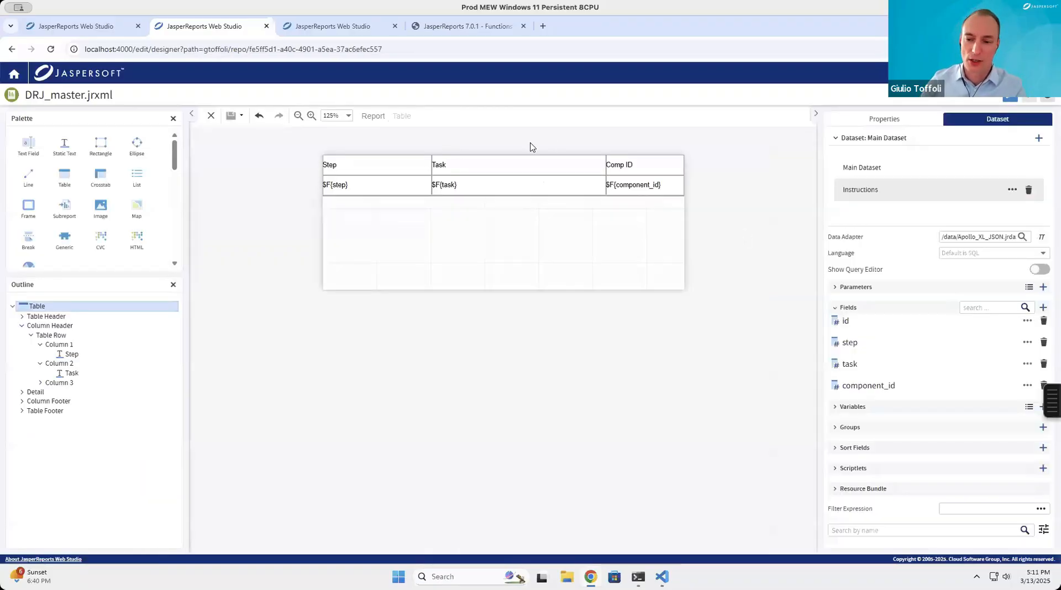
left_click(371, 116)
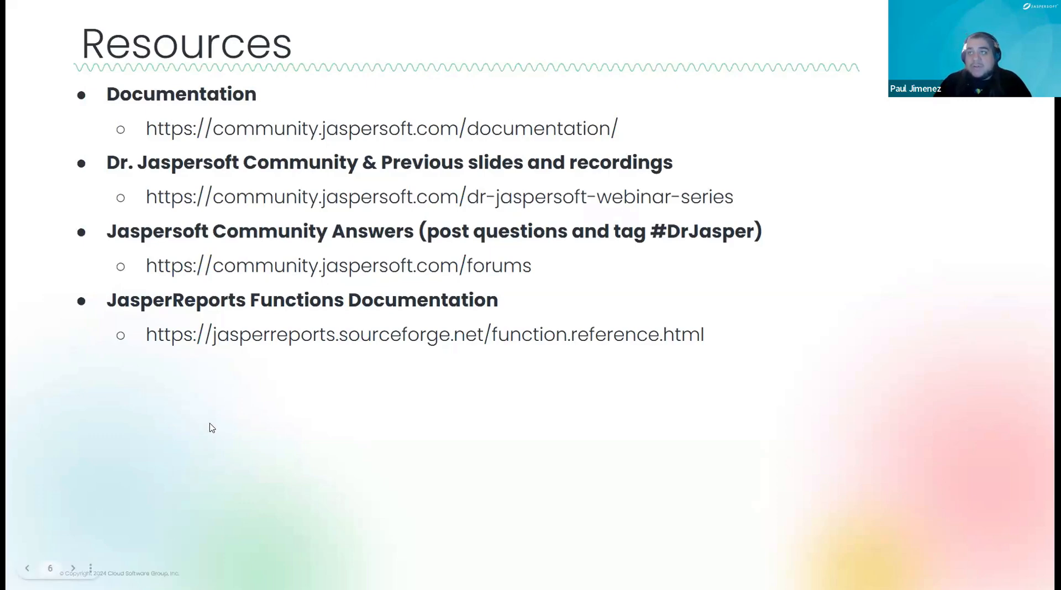
key("Right")
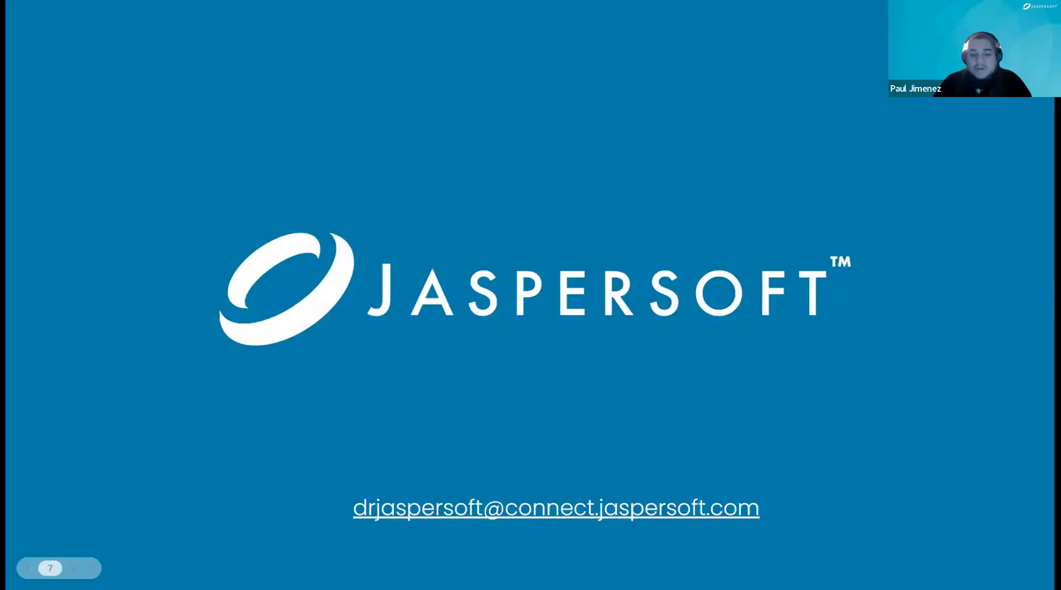